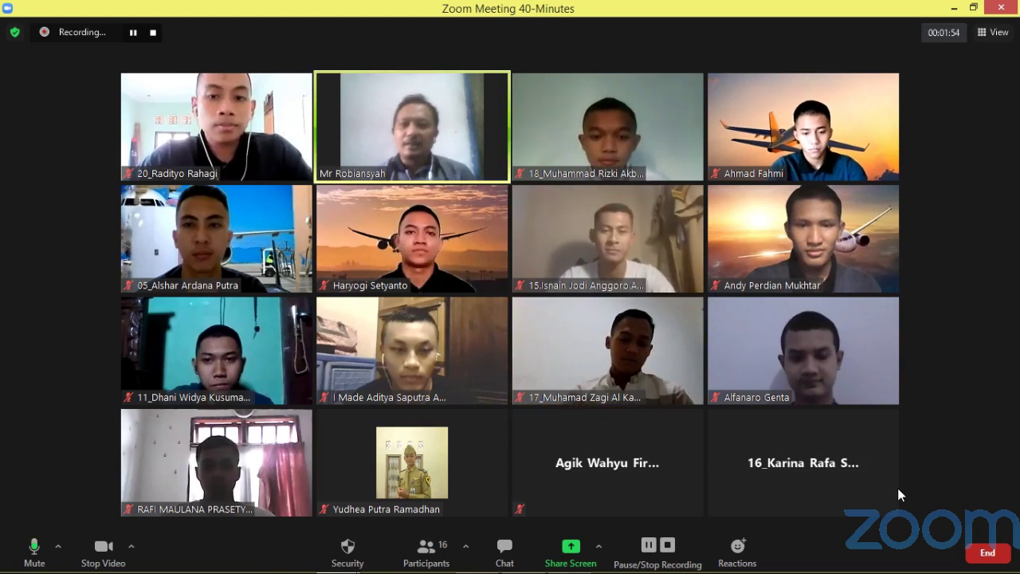
# - Share the entire screen in the Zoom meeting and bring the SketchUp welcome window to the front
pyautogui.click(571, 550)
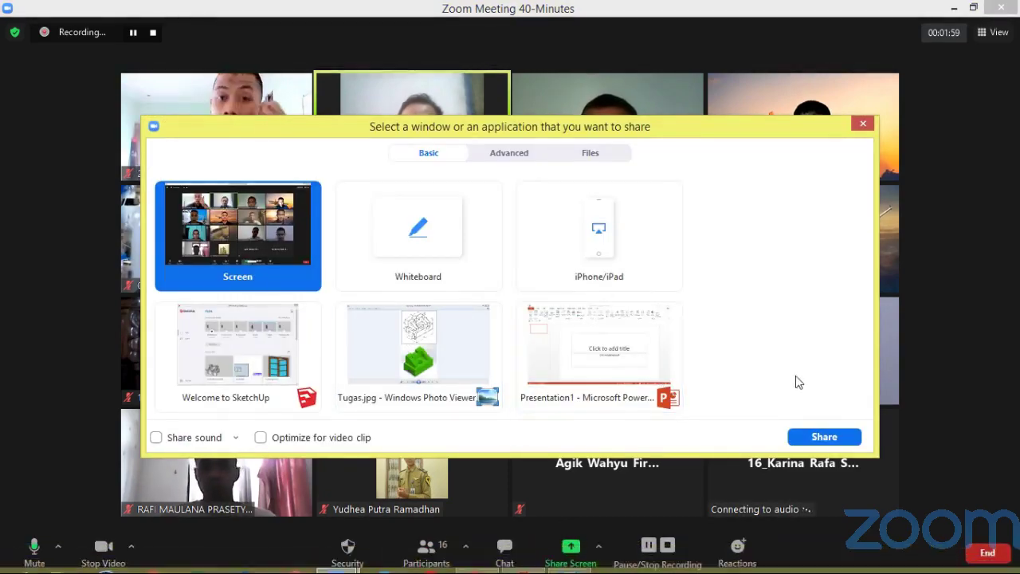
pyautogui.click(829, 435)
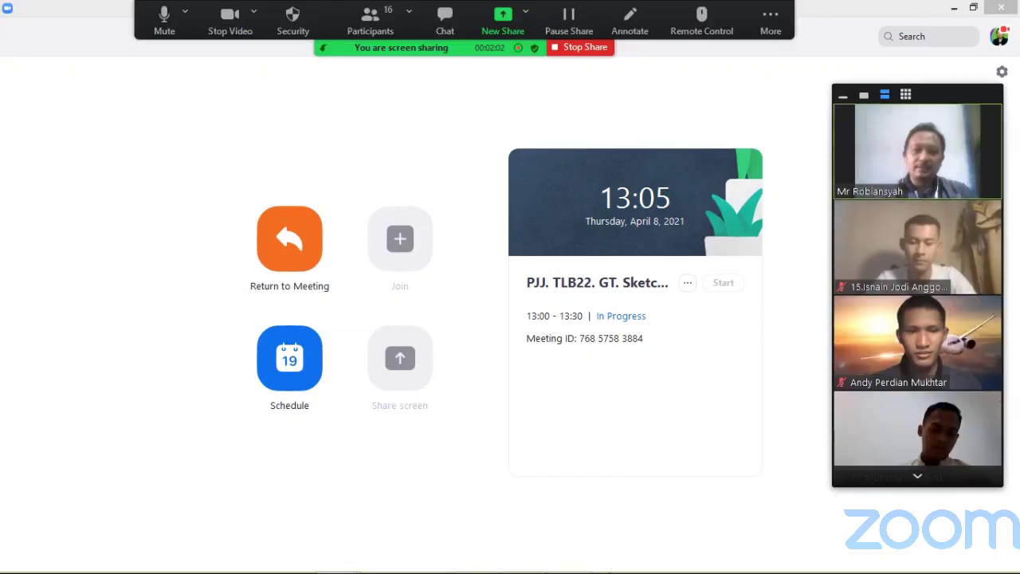
pyautogui.moveTo(558, 568)
pyautogui.click(525, 560)
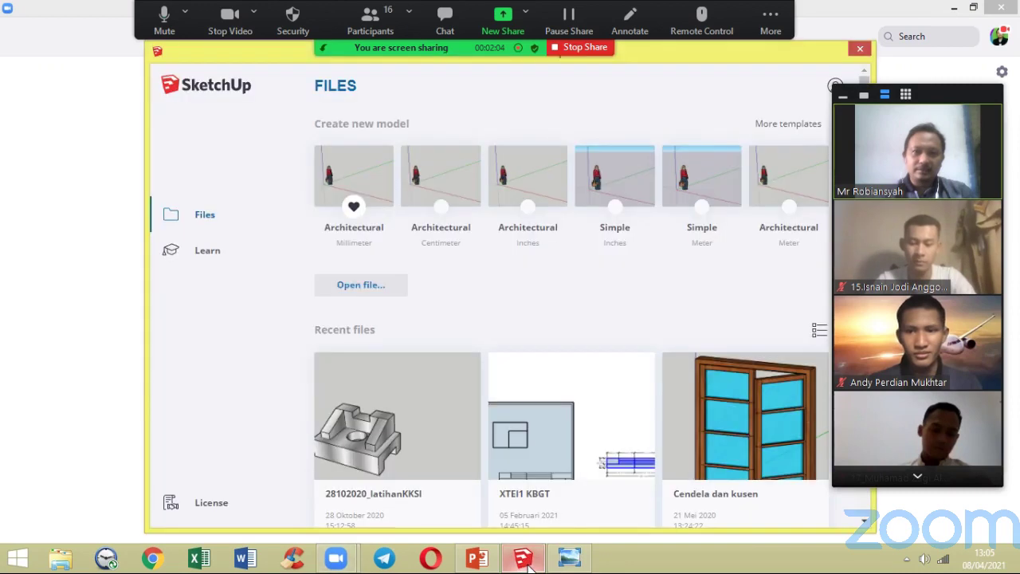
# - Hide Zoom's floating meeting controls and start a new model from the SketchUp welcome window
pyautogui.click(768, 24)
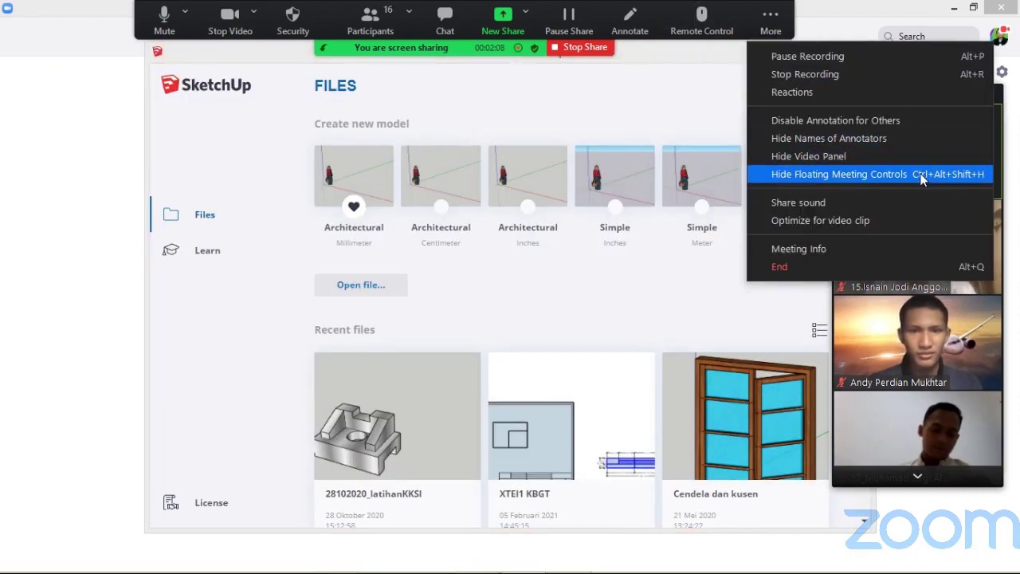
pyautogui.click(921, 176)
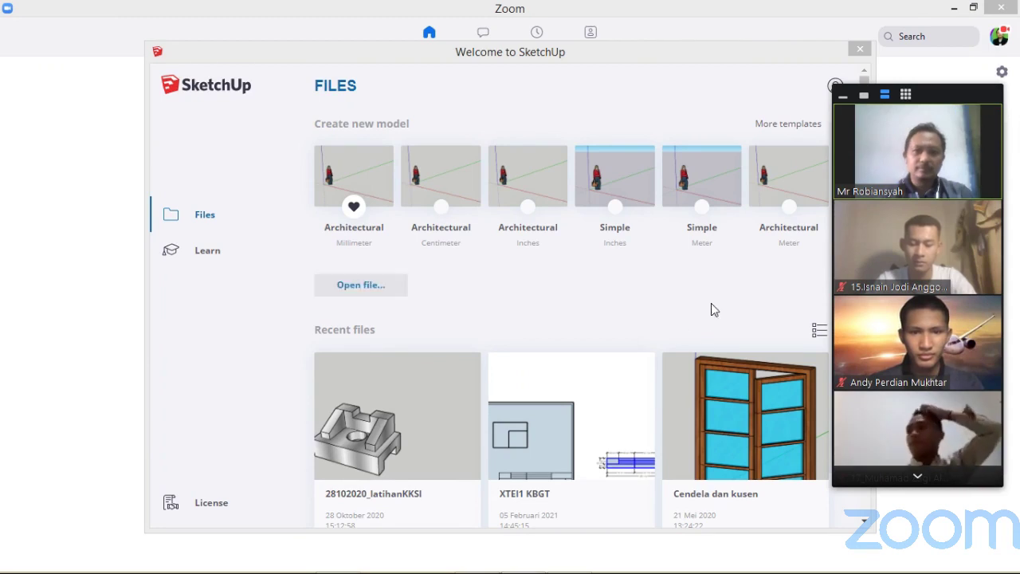
pyautogui.moveTo(665, 60); pyautogui.dragTo(608, 47)
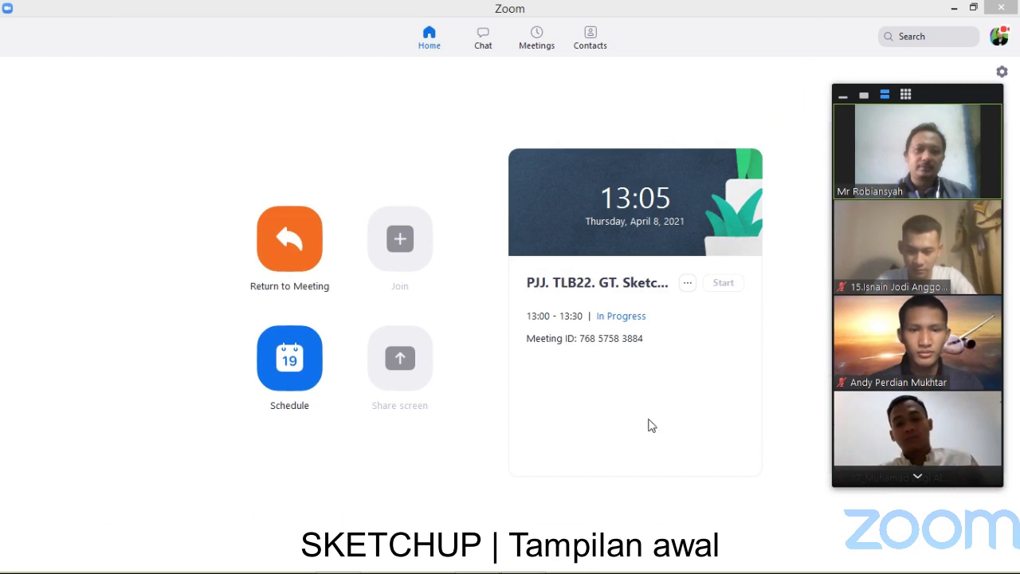
# - Switch to Tugas.jpg in Windows Photo Viewer and examine the dimensioned isometric drawing and the green 3D render of the part
pyautogui.moveTo(524, 565)
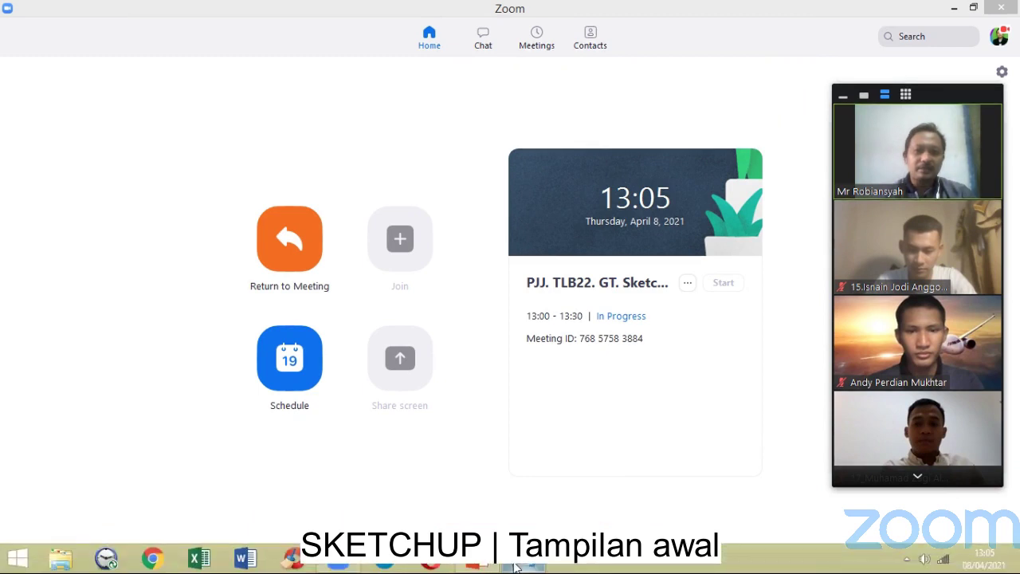
pyautogui.click(524, 564)
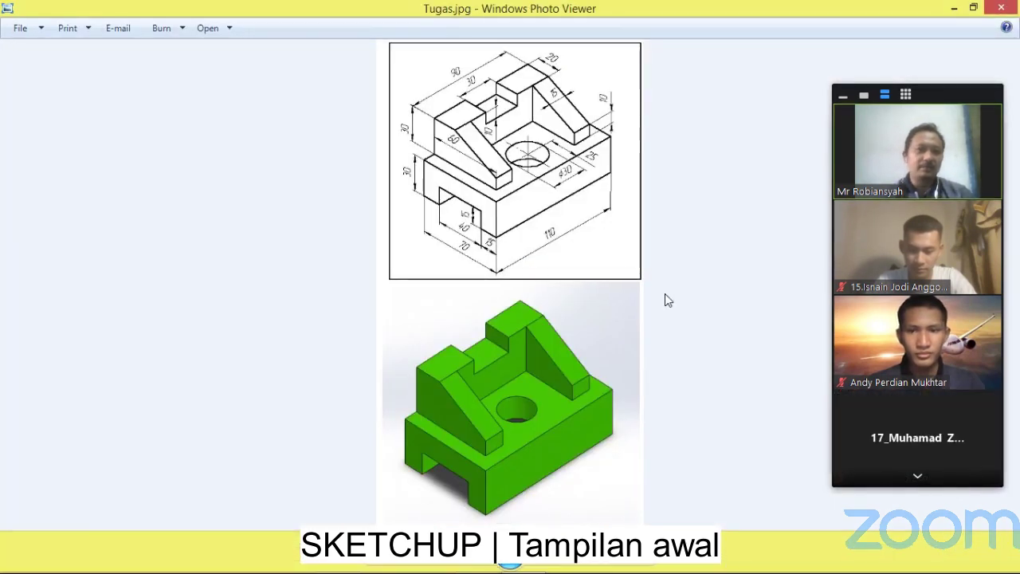
pyautogui.hotkey('alt', 'Tab')
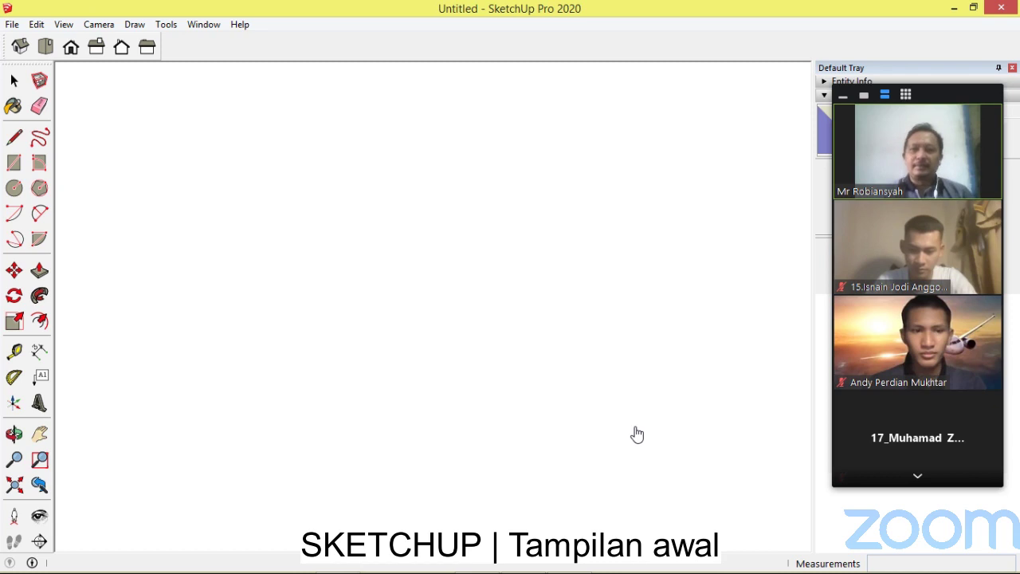
pyautogui.moveTo(620, 571)
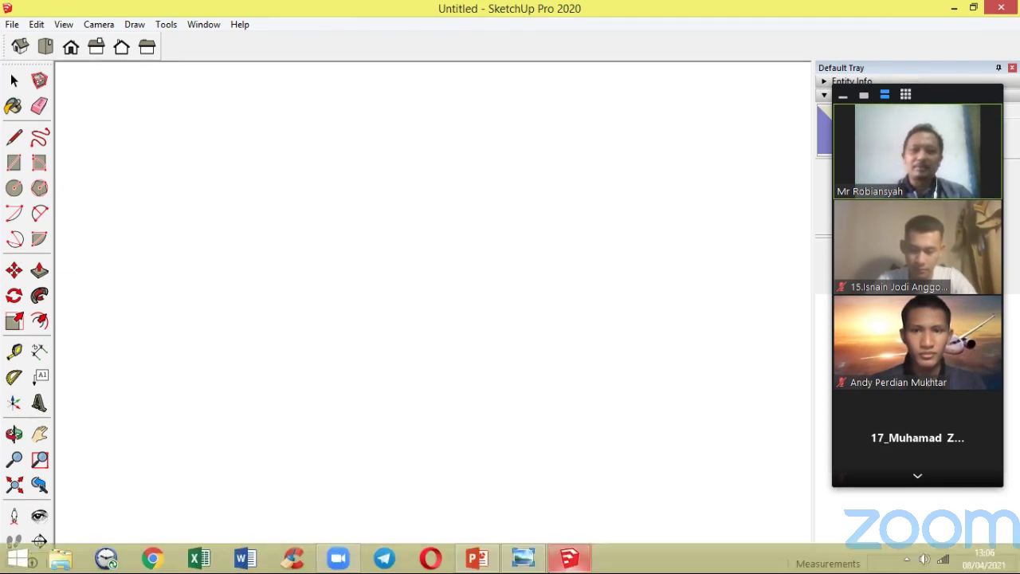
pyautogui.click(523, 558)
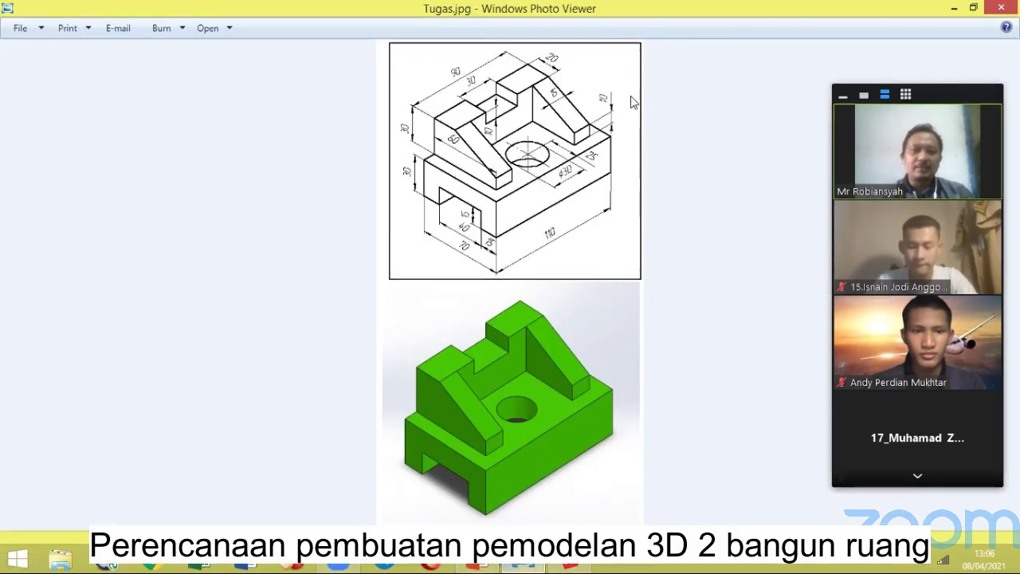
pyautogui.scroll(3, 512, 94)
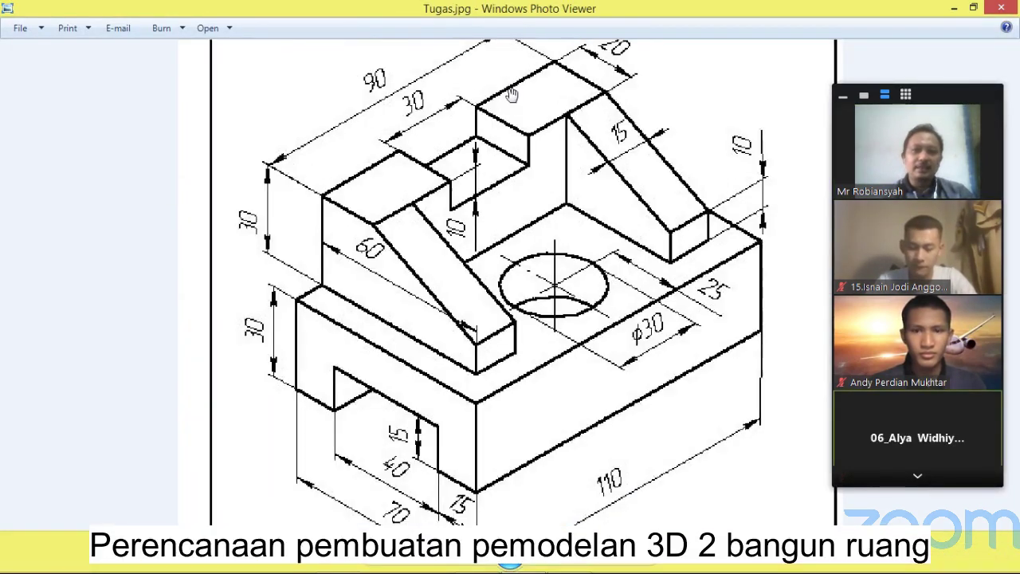
pyautogui.moveTo(513, 94); pyautogui.dragTo(439, 126)
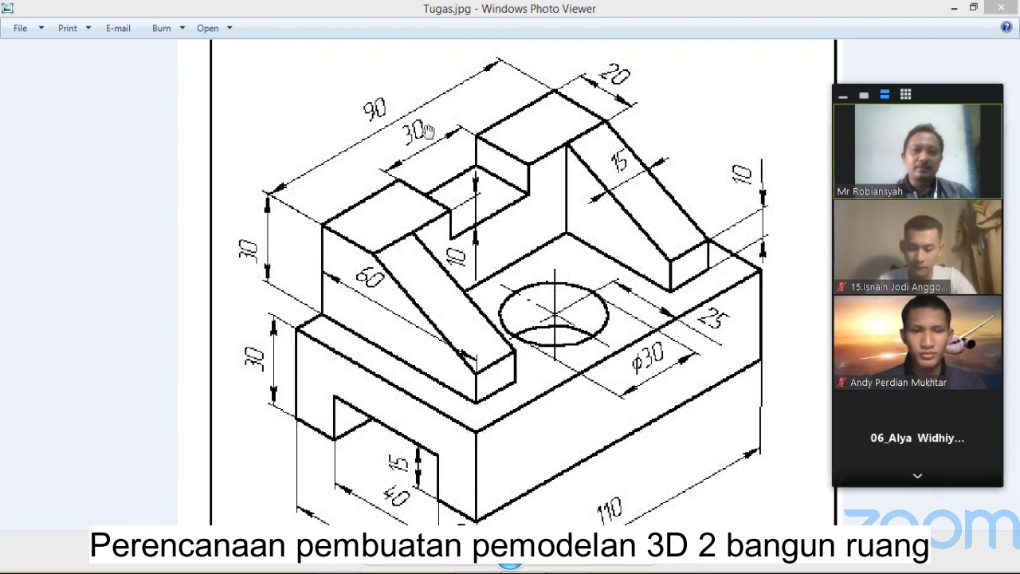
pyautogui.scroll(-3, 519, 211)
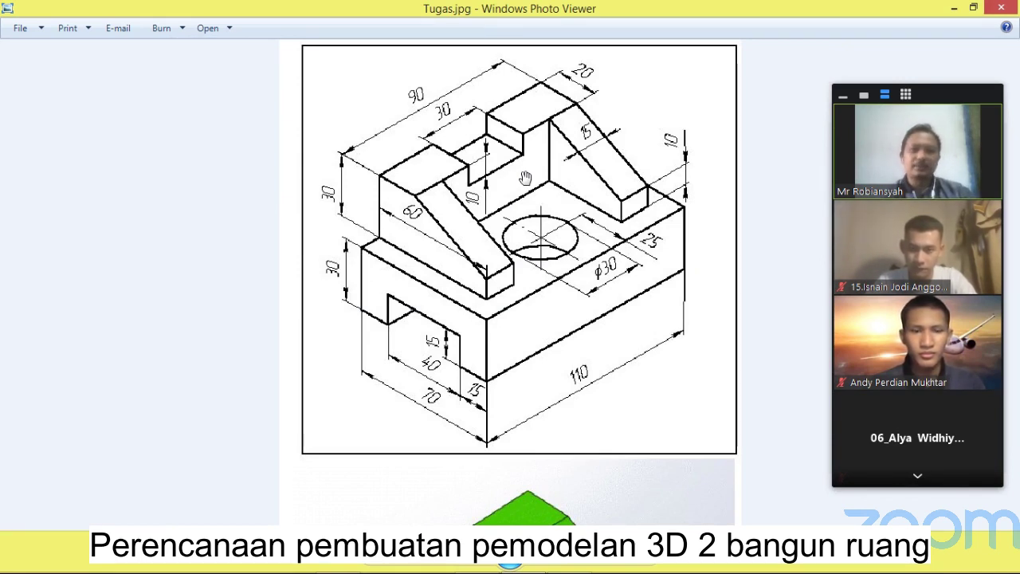
pyautogui.scroll(-3, 571, 254)
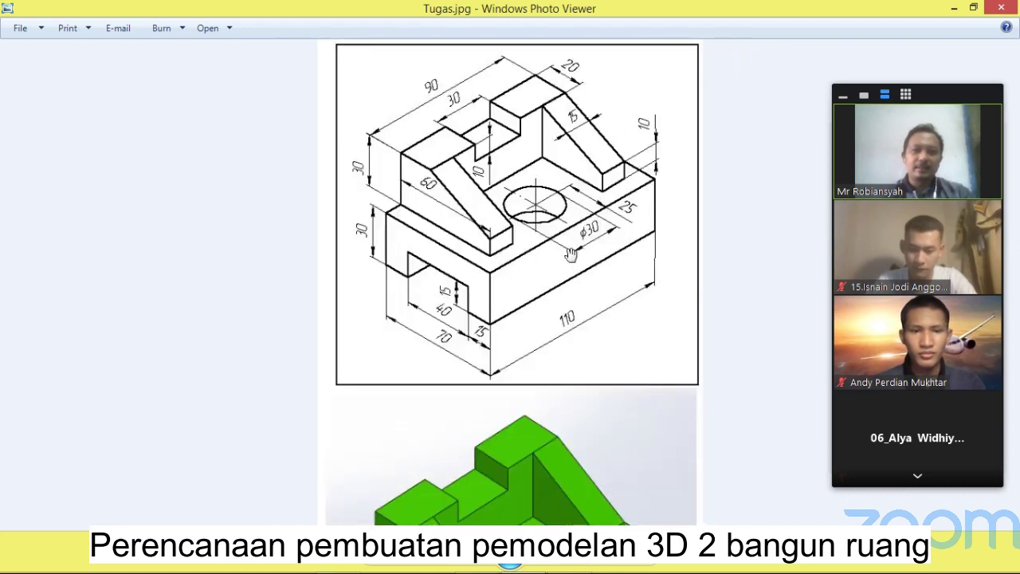
pyautogui.scroll(5, 510, 418)
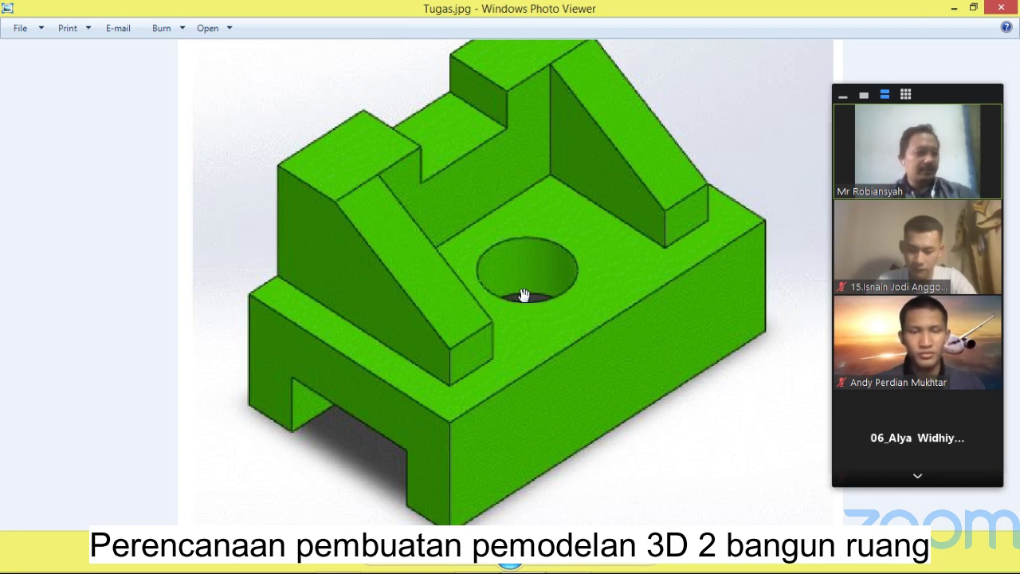
pyautogui.scroll(-3, 867, 73)
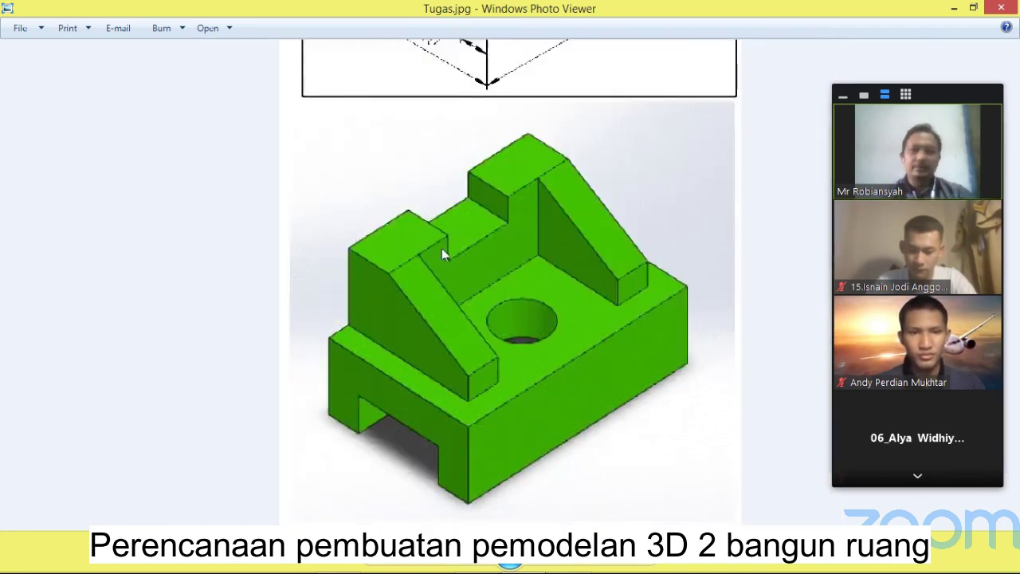
# - Return to SketchUp and inspect the default human figure from the top and at an angle in perspective
pyautogui.click(953, 7)
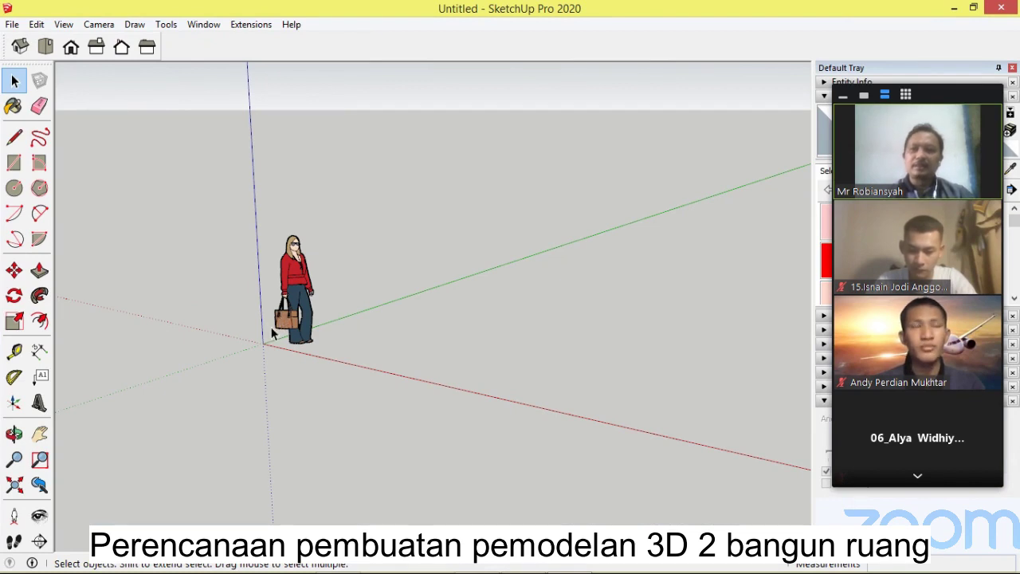
pyautogui.scroll(5, 321, 256)
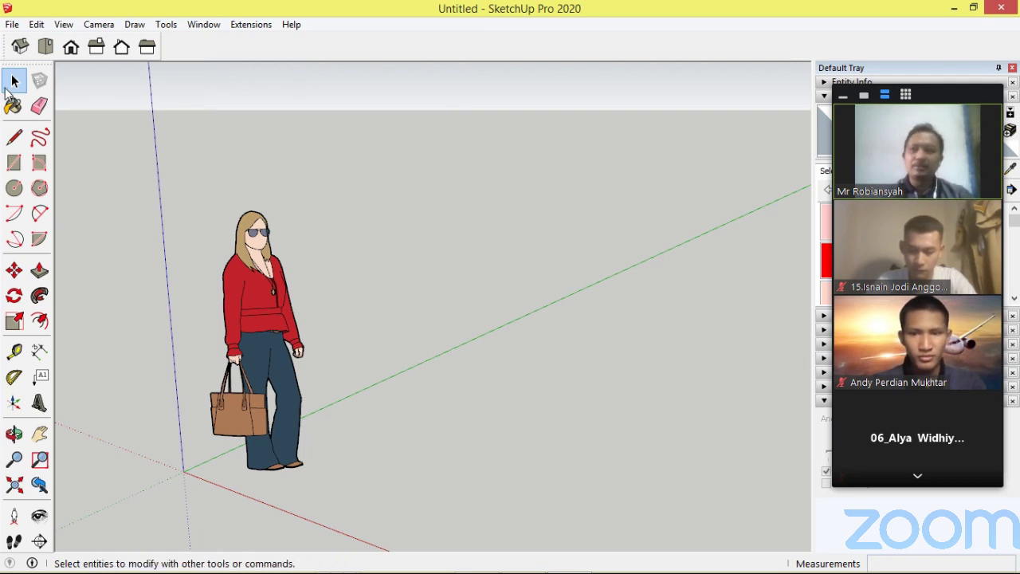
pyautogui.click(47, 48)
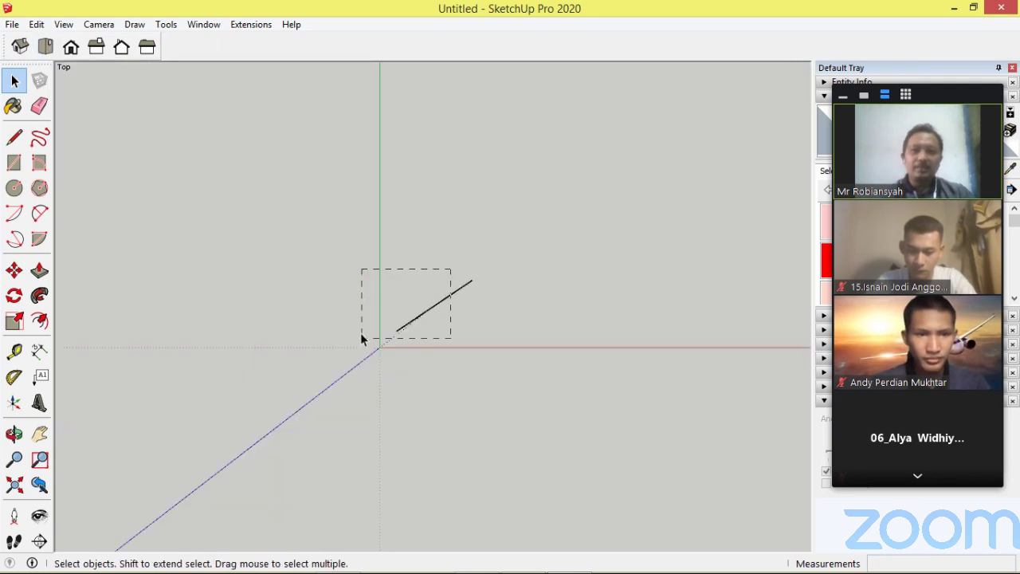
pyautogui.moveTo(505, 364)
pyautogui.mouseDown(button='middle')
pyautogui.moveTo(486, 323)
pyautogui.moveTo(494, 359)
pyautogui.moveTo(504, 349)
pyautogui.mouseUp(button='middle')
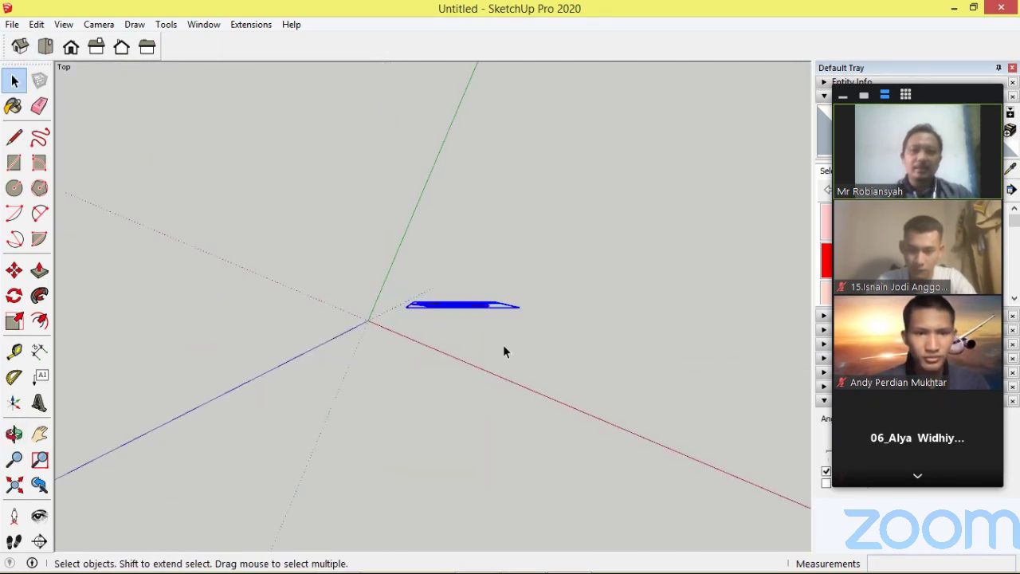
pyautogui.moveTo(556, 287); pyautogui.dragTo(562, 278)
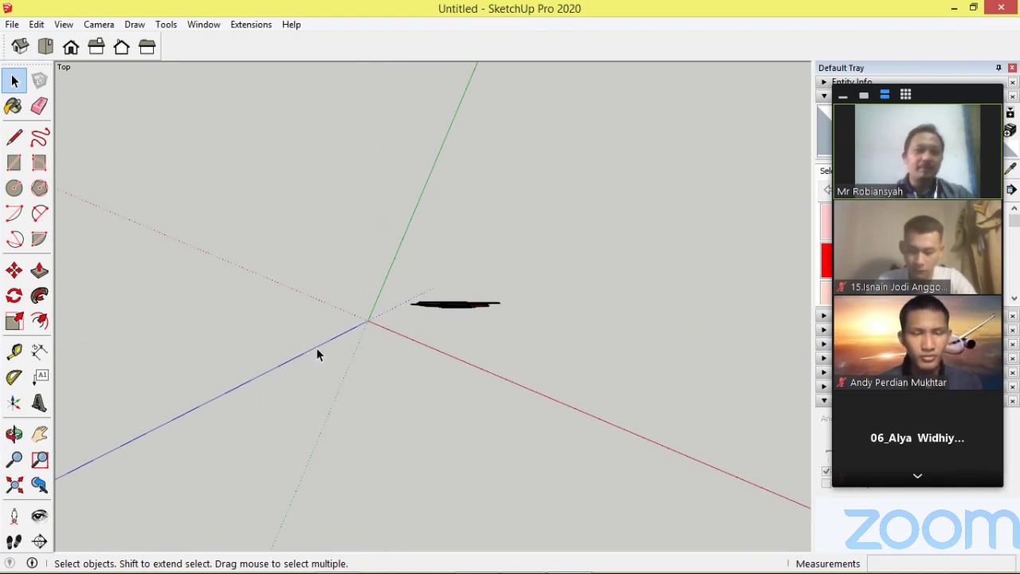
# - Change the camera to Parallel Projection and show the model in the standard Top view
pyautogui.click(111, 26)
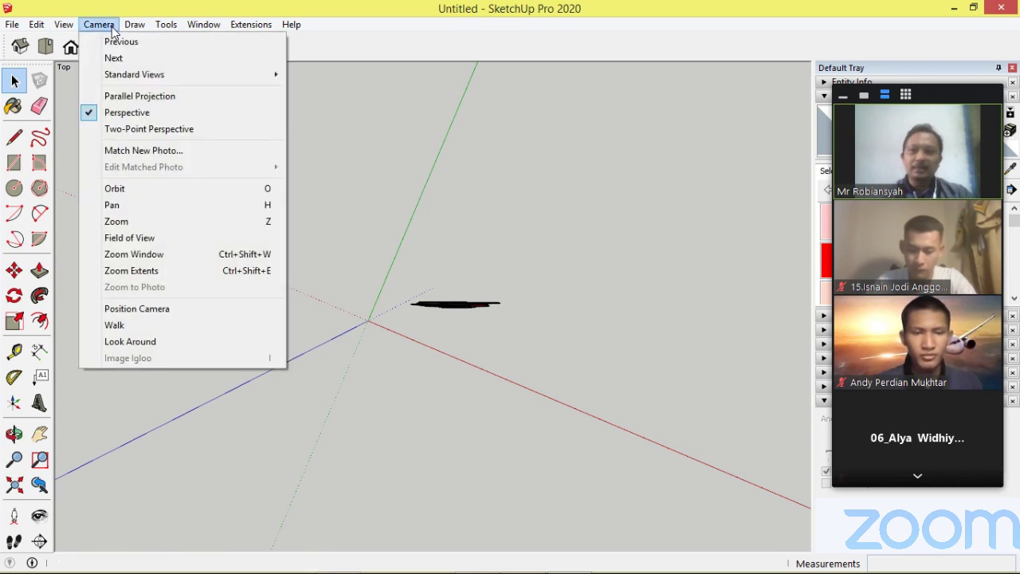
pyautogui.click(134, 96)
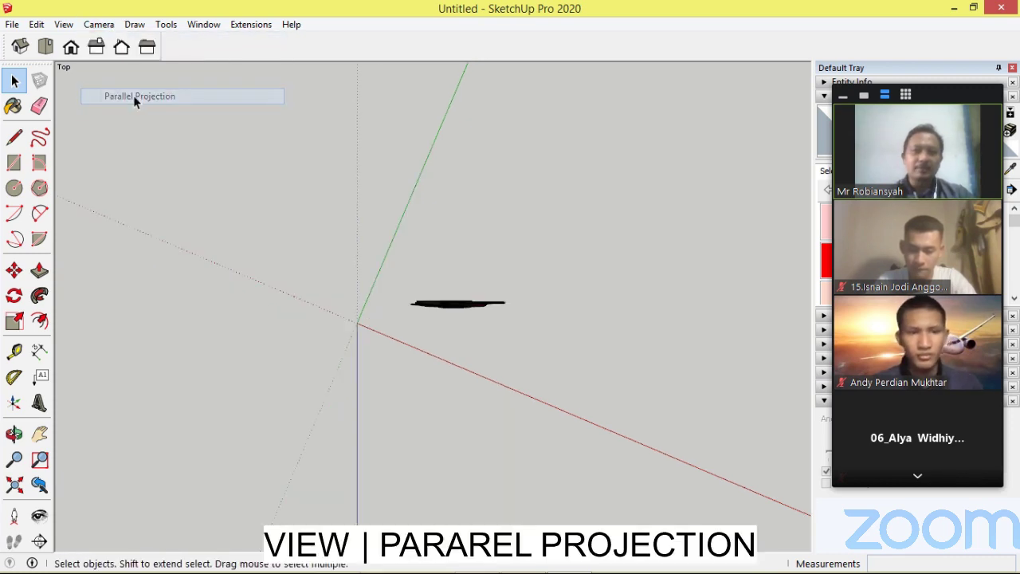
pyautogui.moveTo(446, 212)
pyautogui.mouseDown(button='middle')
pyautogui.moveTo(455, 149)
pyautogui.moveTo(455, 216)
pyautogui.mouseUp(button='middle')
pyautogui.click(46, 47)
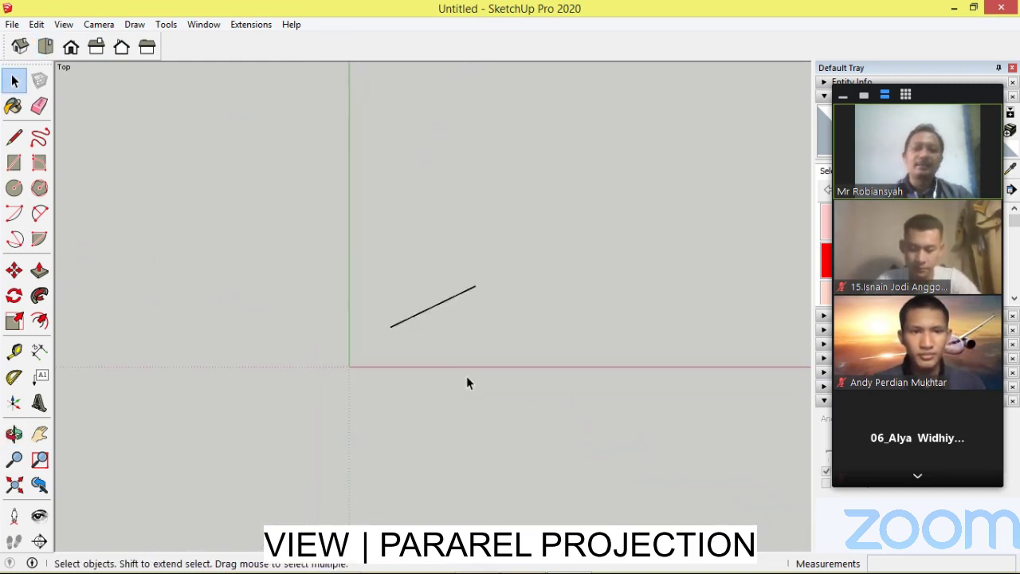
# - Delete the default human figure standing beside the origin
pyautogui.moveTo(466, 376); pyautogui.dragTo(385, 152, button='middle')
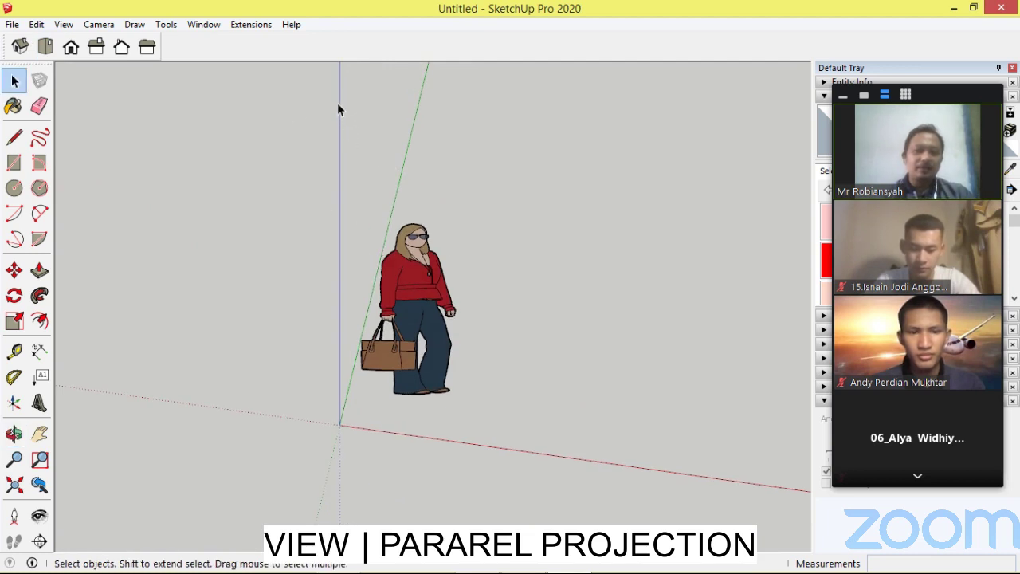
pyautogui.click(434, 320)
pyautogui.press('Delete')
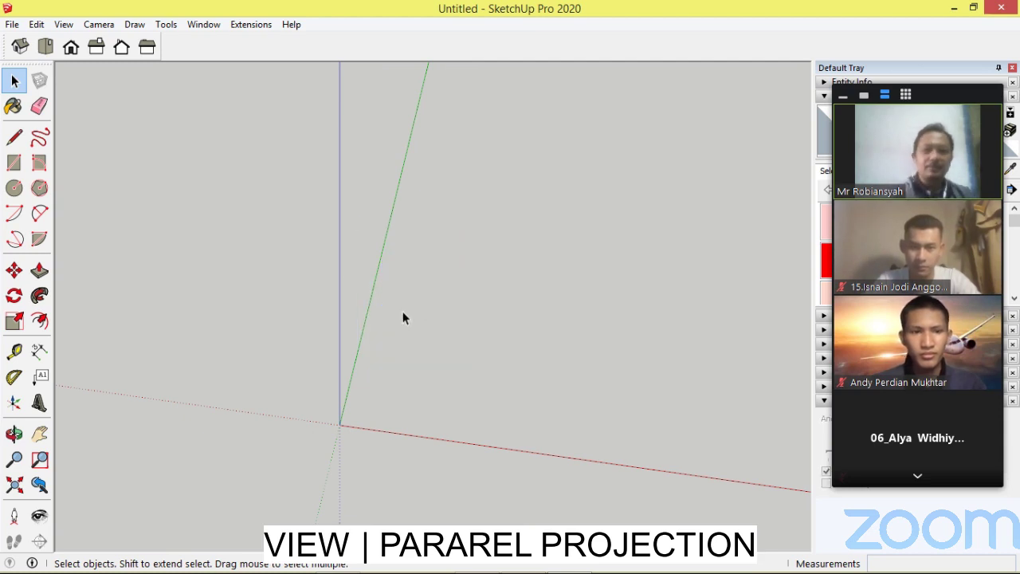
# - In the Top view, draw a line about 1422 mm long parallel to the red axis in the area above it
pyautogui.click(46, 54)
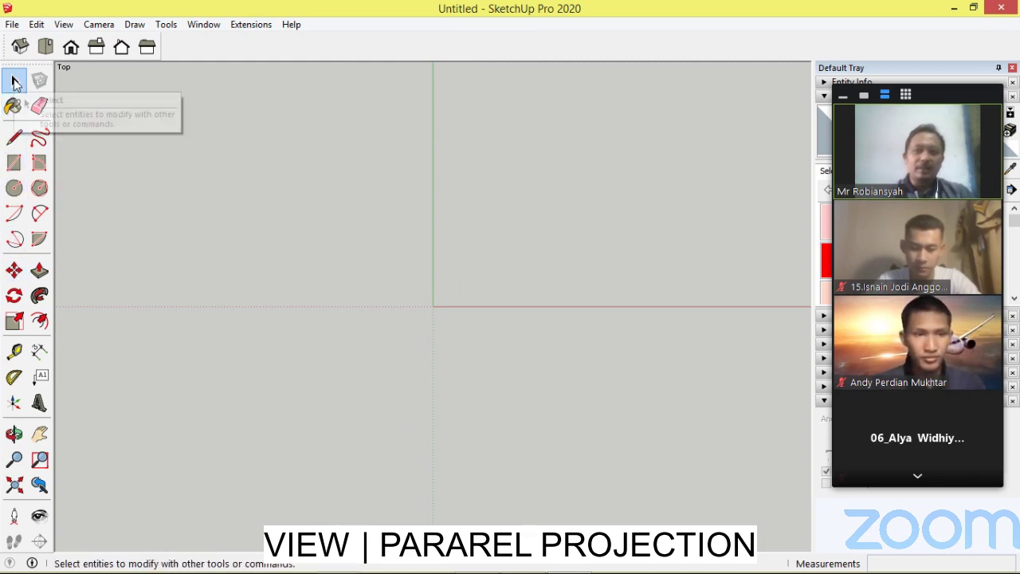
pyautogui.click(14, 136)
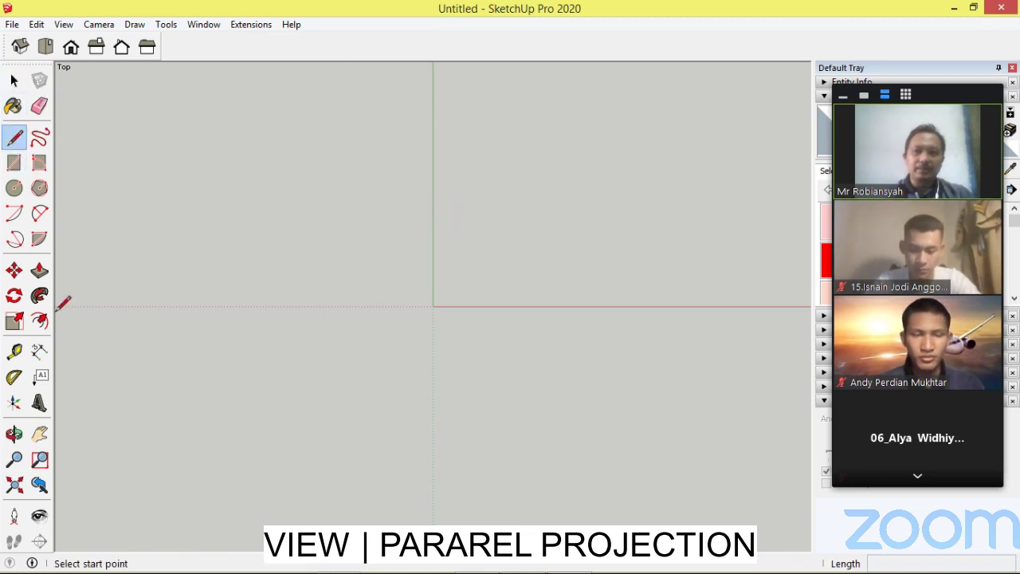
pyautogui.click(40, 433)
pyautogui.moveTo(440, 287); pyautogui.dragTo(172, 387)
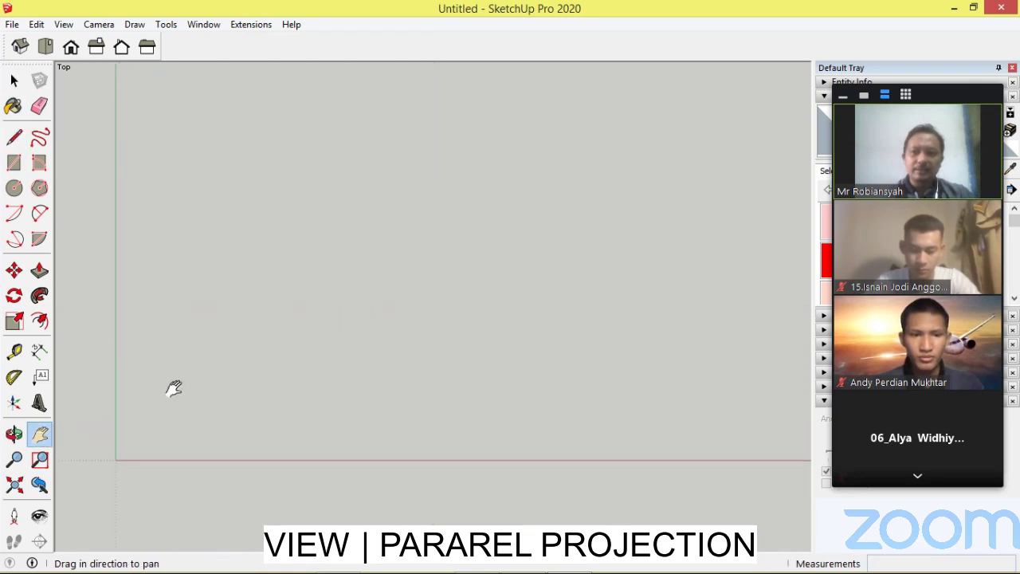
pyautogui.click(14, 136)
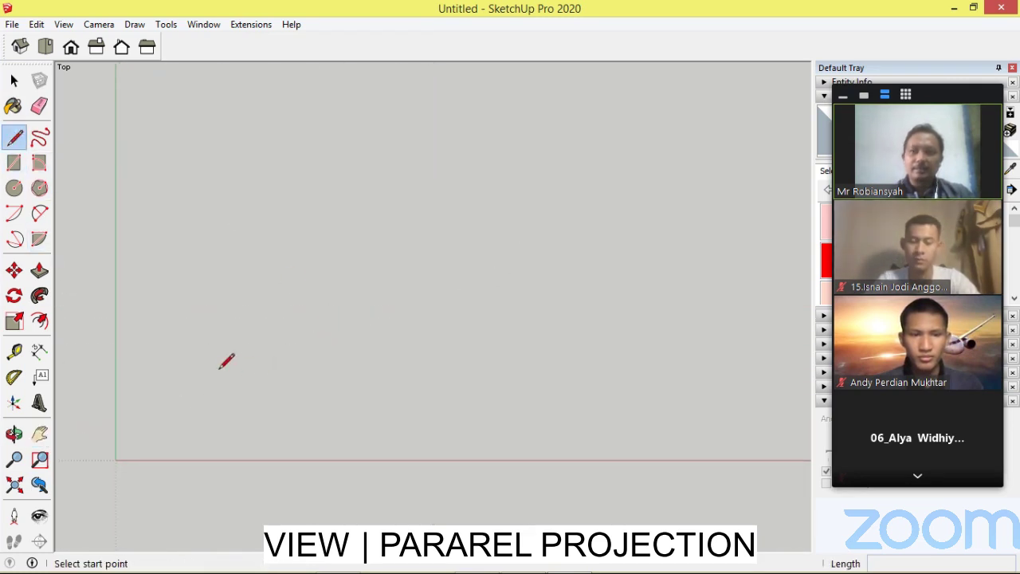
pyautogui.click(177, 250)
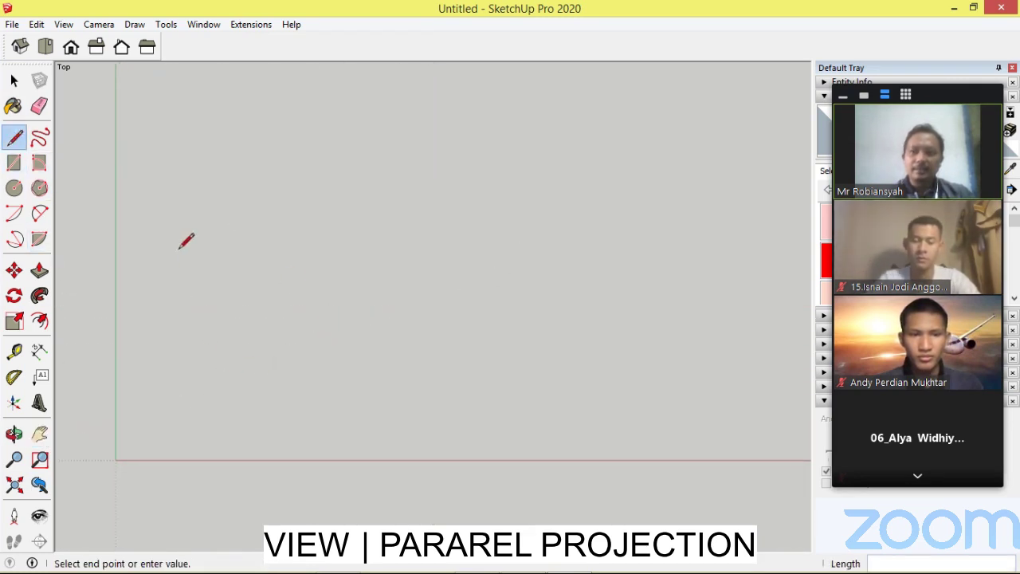
pyautogui.doubleClick(395, 249)
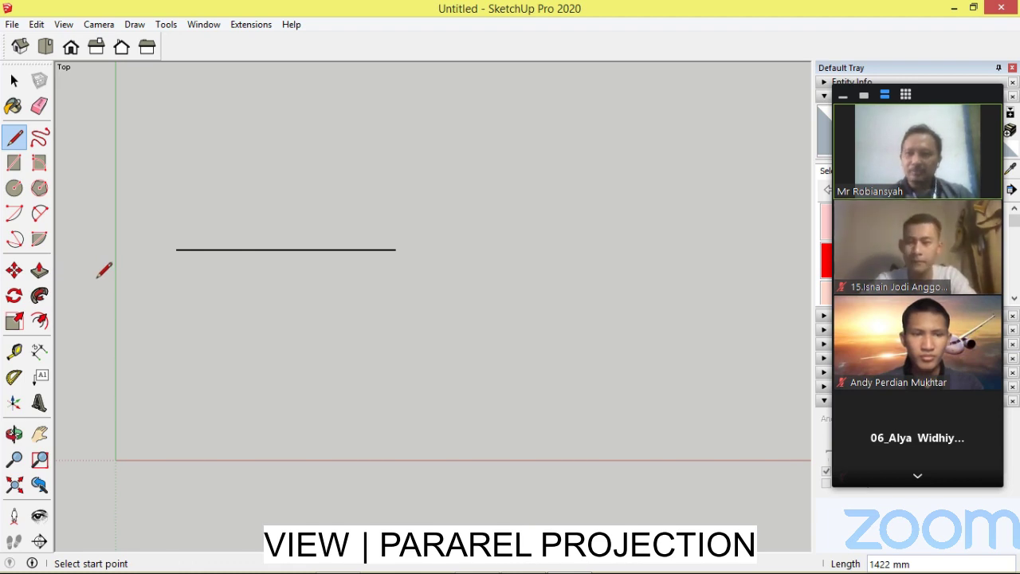
# - Draw several irregular curves beyond the end of the straight line with the Freehand tool
pyautogui.click(35, 142)
pyautogui.moveTo(440, 176)
pyautogui.mouseDown()
pyautogui.moveTo(488, 164)
pyautogui.moveTo(531, 237)
pyautogui.moveTo(587, 151)
pyautogui.moveTo(448, 83)
pyautogui.moveTo(563, 159)
pyautogui.moveTo(533, 194)
pyautogui.mouseUp()
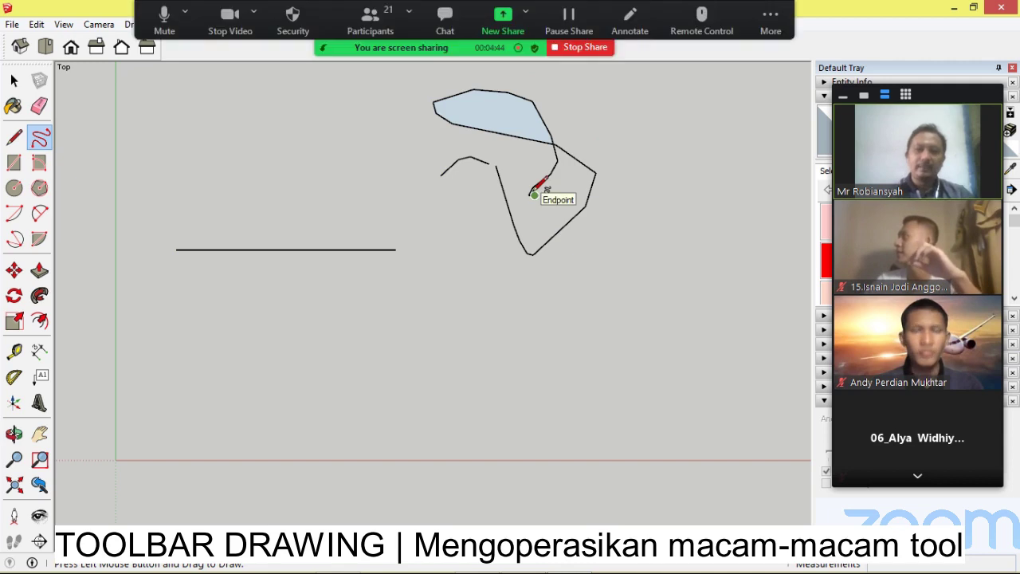
# - Hide the floating meeting controls and draw a rectangle about 648 by 450 mm above the straight line
pyautogui.click(770, 24)
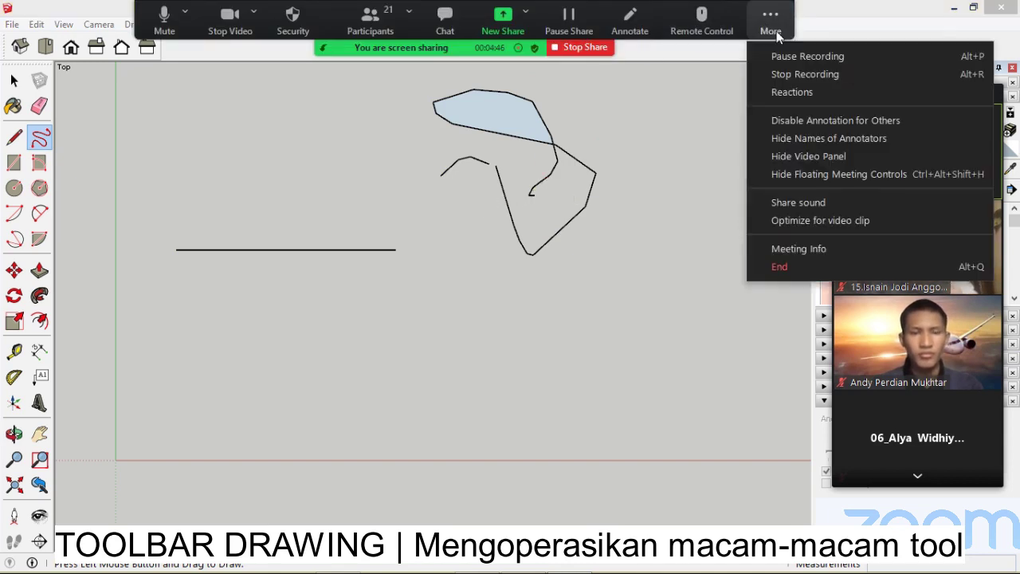
pyautogui.click(861, 174)
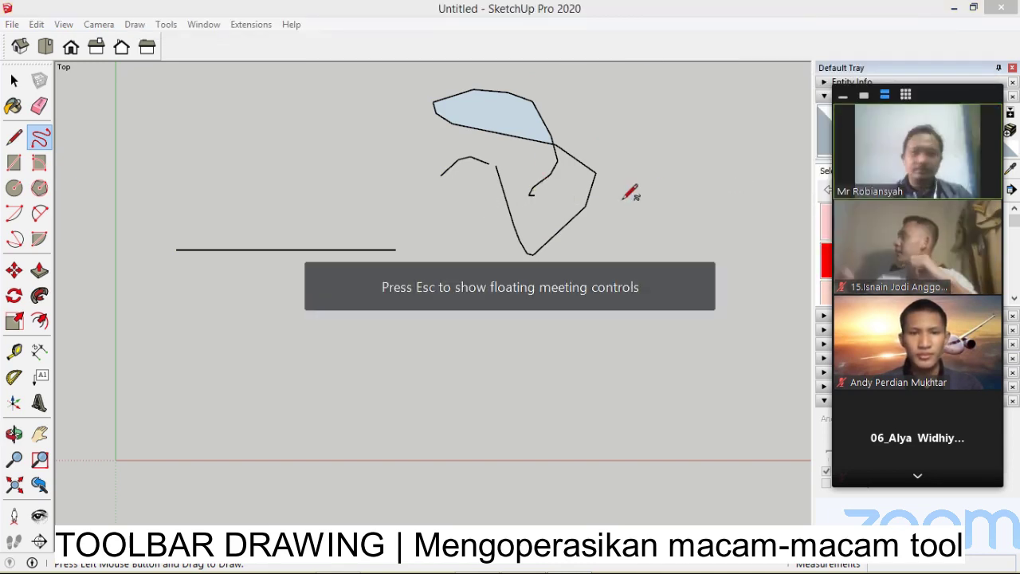
pyautogui.click(16, 166)
pyautogui.click(243, 112)
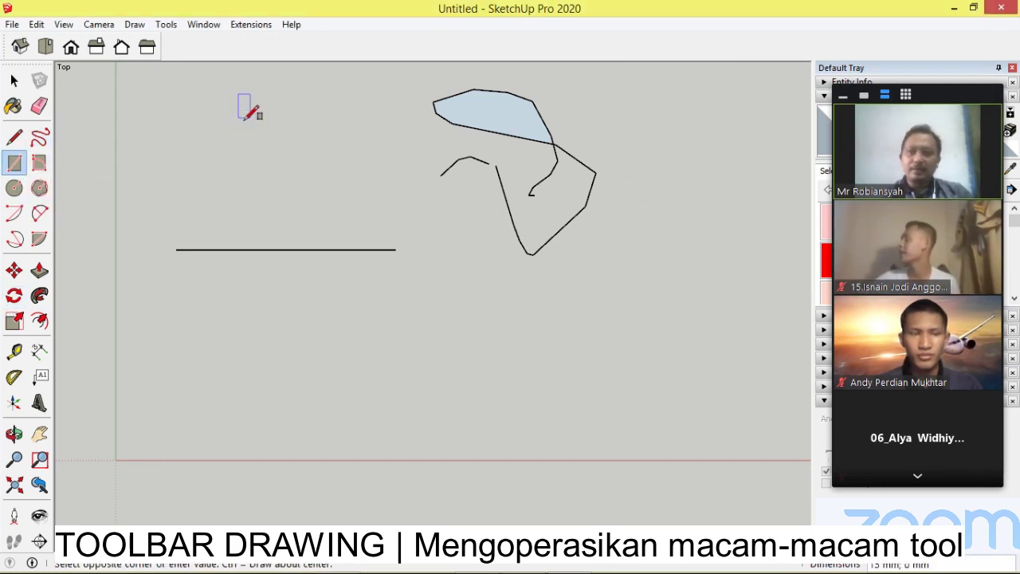
pyautogui.click(338, 187)
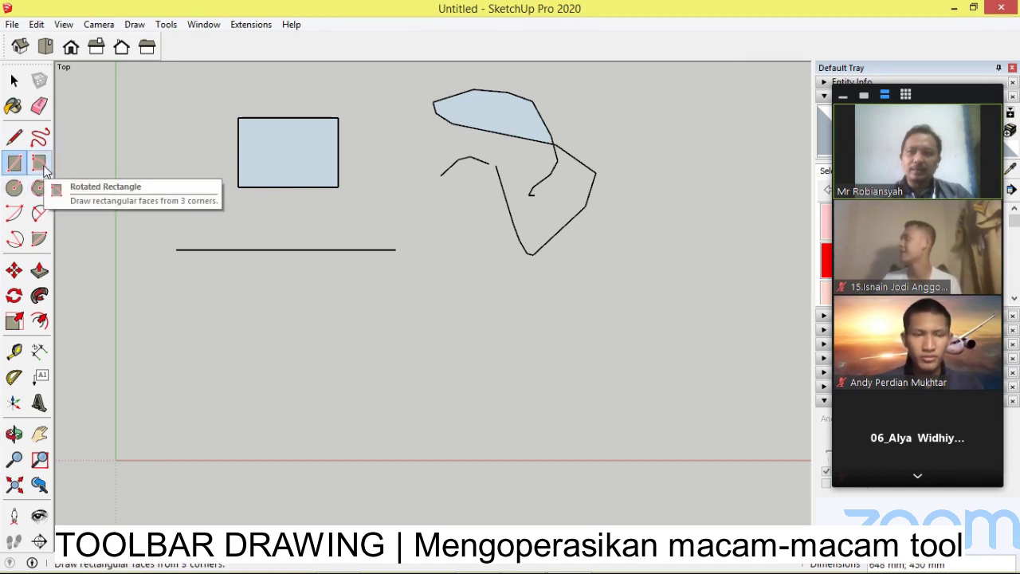
# - Draw a large Rotated Rectangle with its first edge parallel to the red axis, below the freehand curves, and hide the floating meeting controls
pyautogui.click(39, 165)
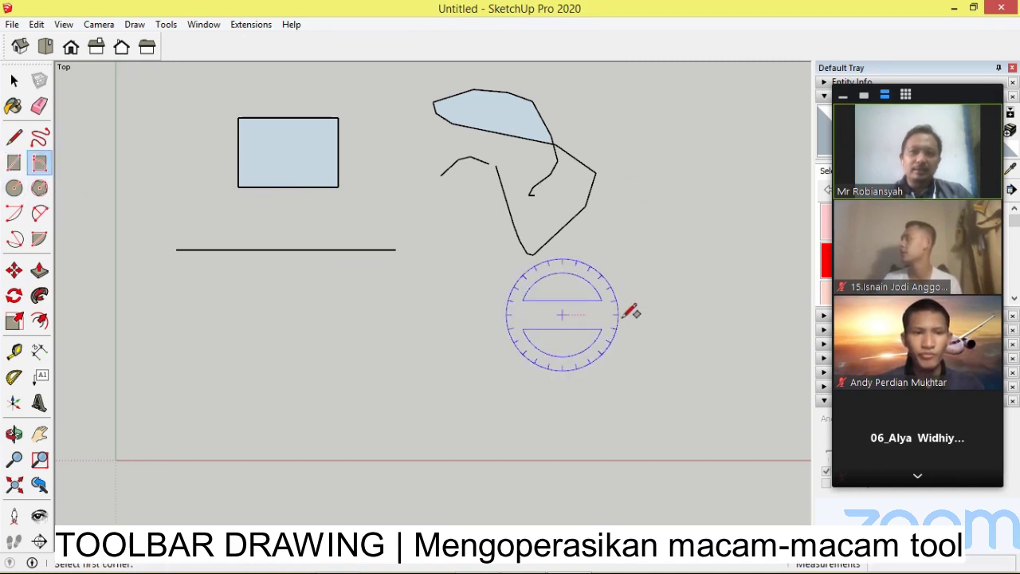
pyautogui.click(563, 315)
pyautogui.click(698, 315)
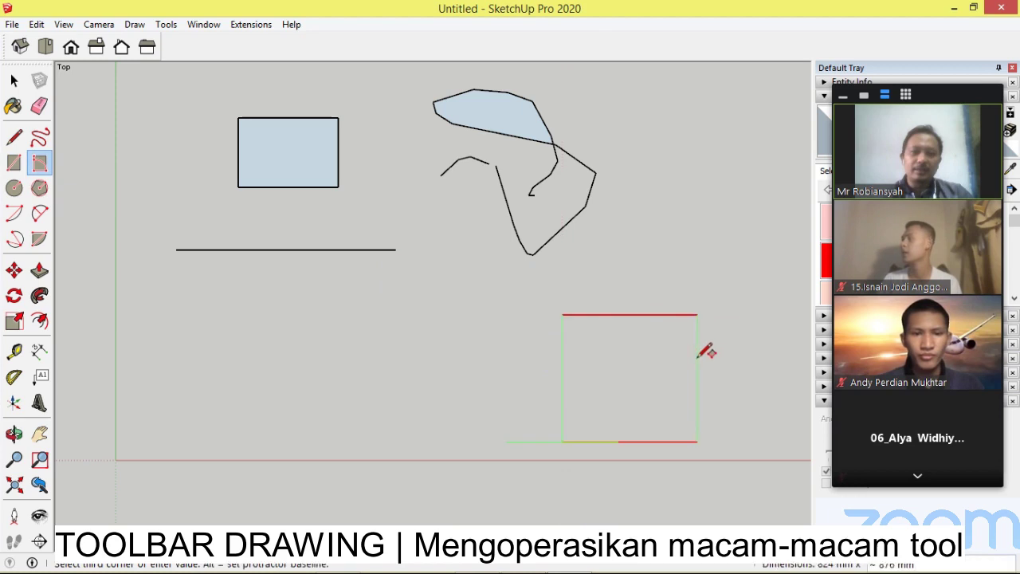
pyautogui.click(738, 375)
pyautogui.click(738, 378)
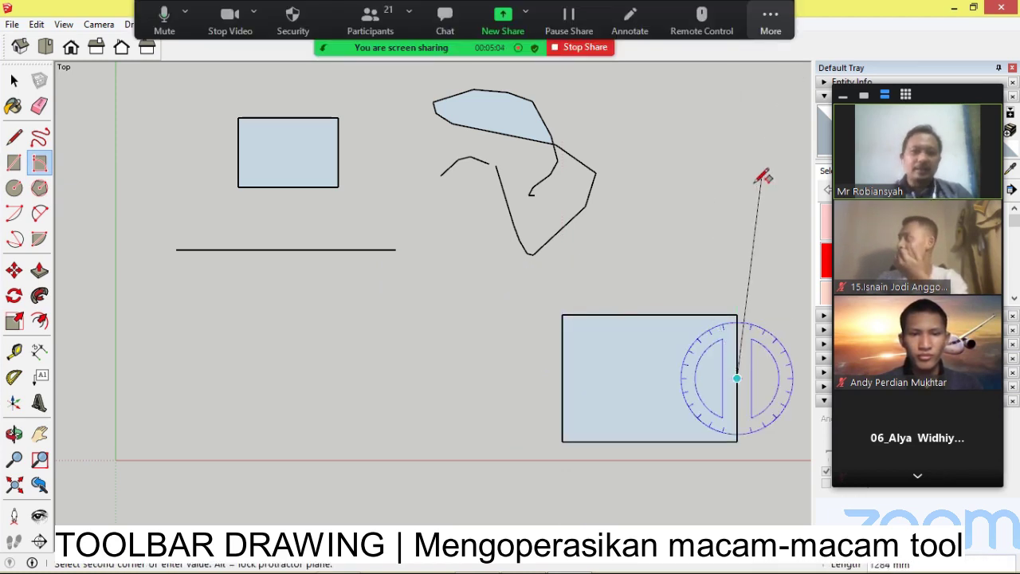
pyautogui.press('Escape')
pyautogui.click(771, 24)
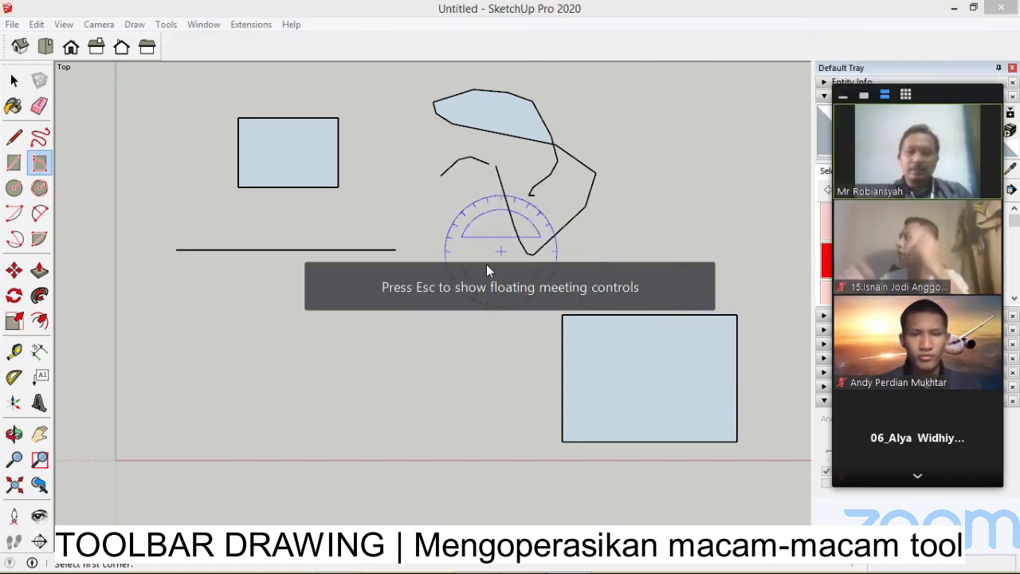
# - Draw a circle with a radius of about 348 mm just below the start of the straight line
pyautogui.click(15, 80)
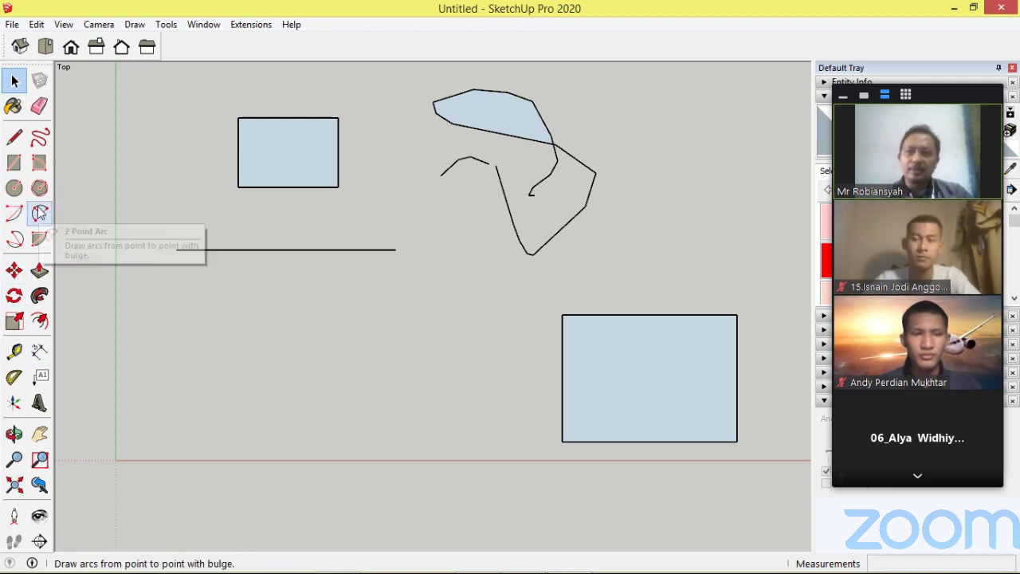
pyautogui.click(15, 189)
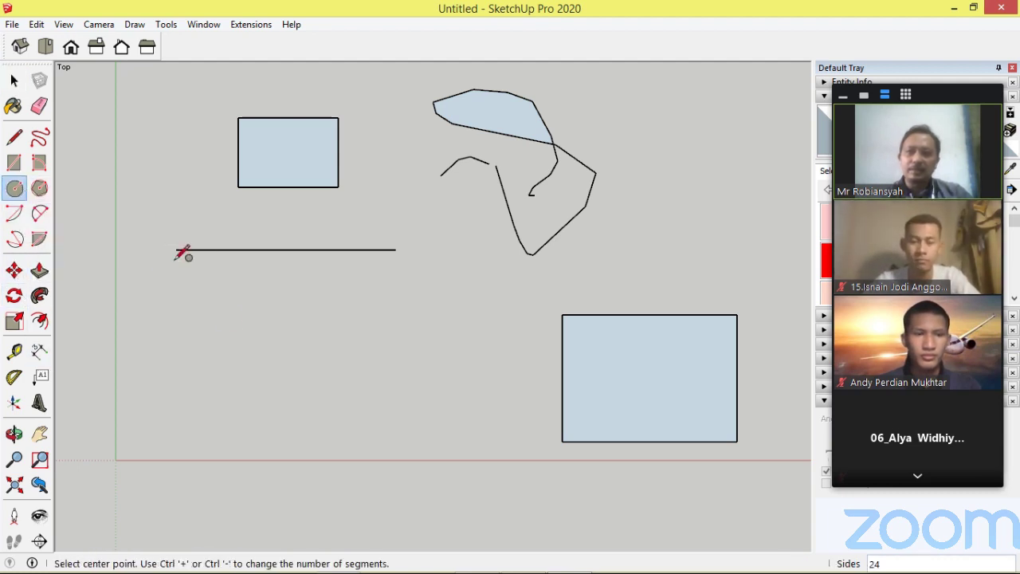
pyautogui.click(205, 308)
pyautogui.click(248, 340)
pyautogui.click(248, 340)
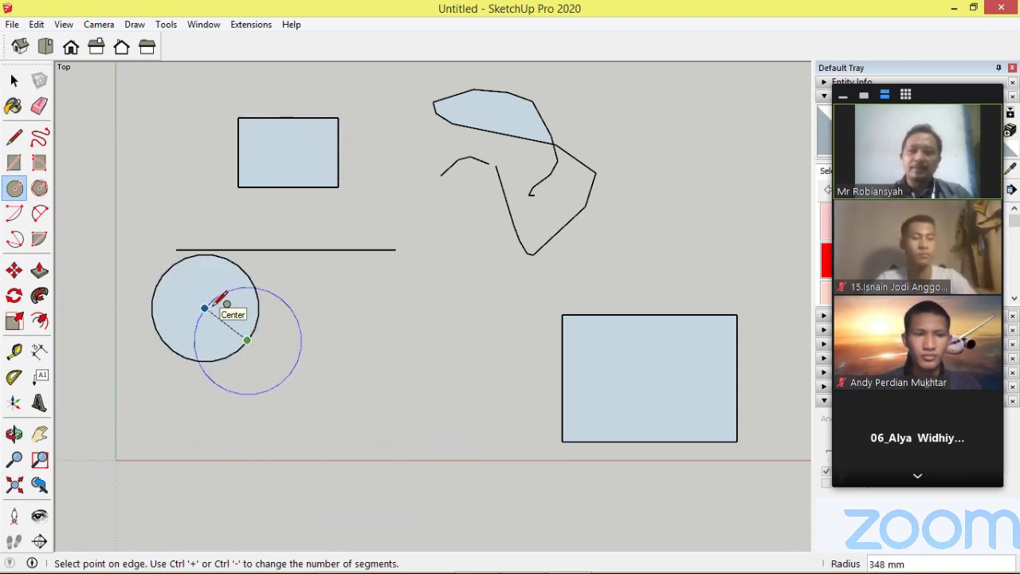
# - Draw a six-sided polygon with an inscribed radius of about 641 mm beside the circle, level with its center
pyautogui.click(40, 189)
pyautogui.click(348, 306)
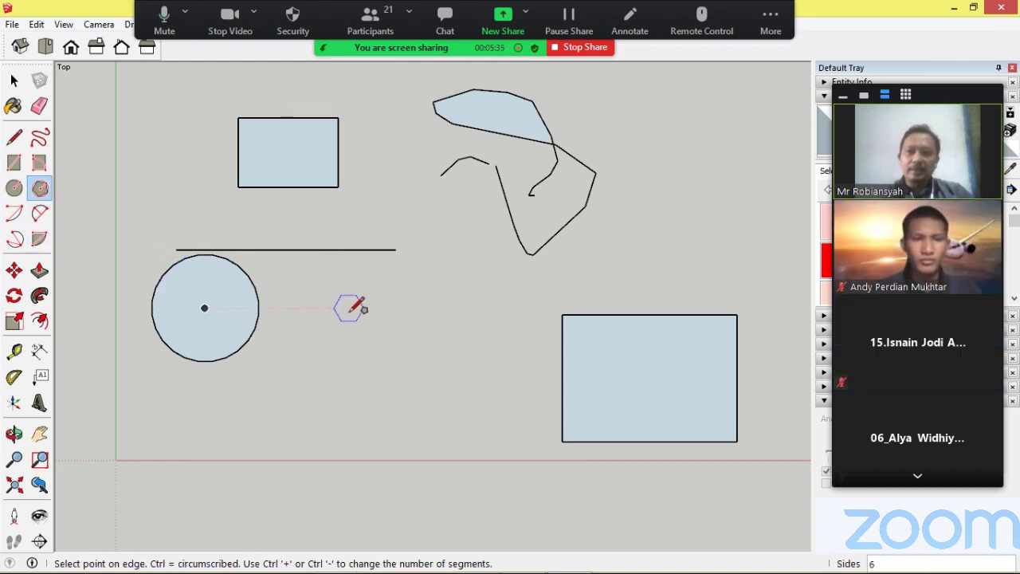
pyautogui.click(442, 342)
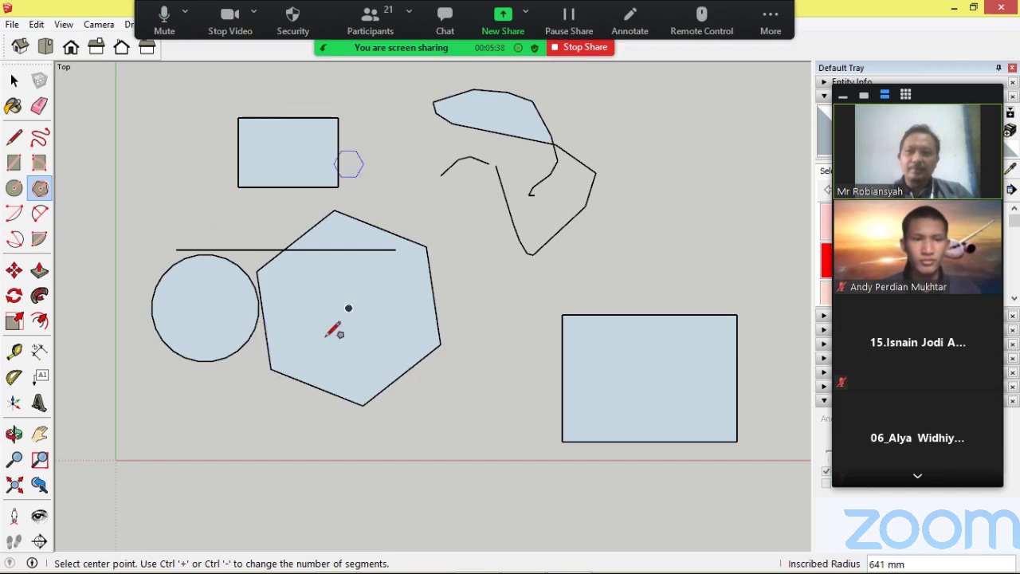
# - Draw a 2 Point Arc with a bulge of about 769 mm over the large rectangle, its chord parallel to the red axis
pyautogui.click(40, 214)
pyautogui.click(509, 303)
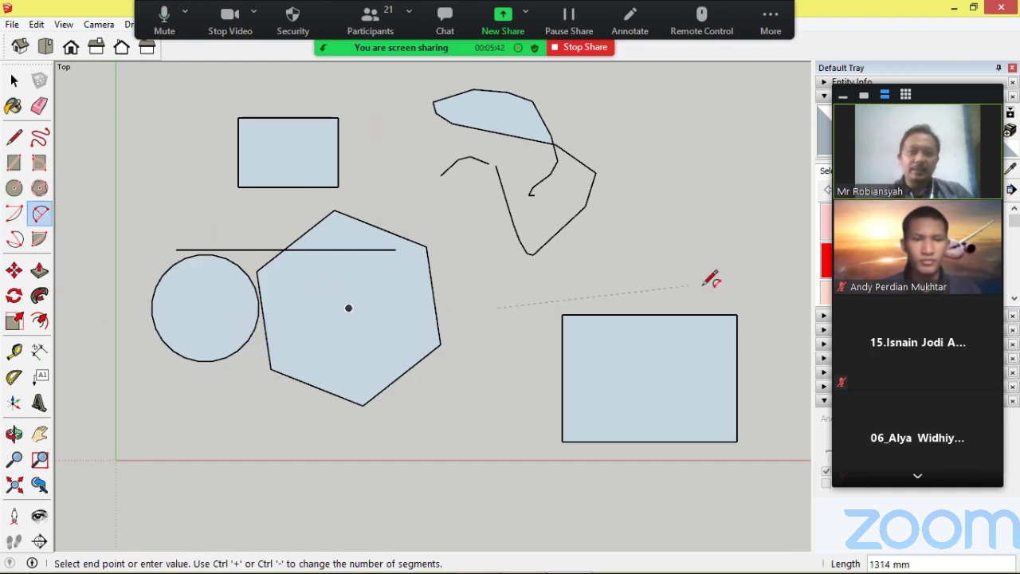
pyautogui.click(722, 307)
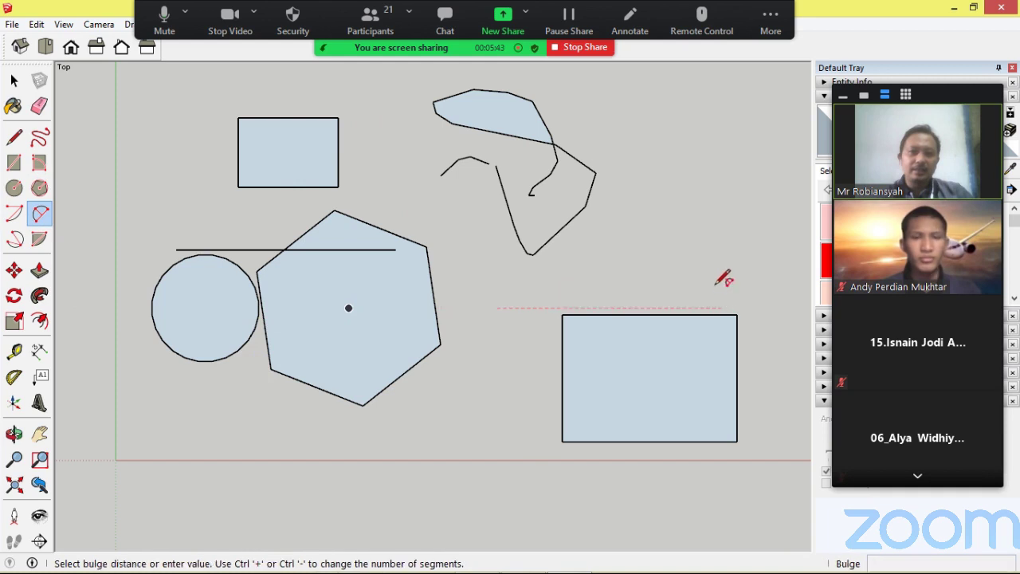
pyautogui.click(652, 182)
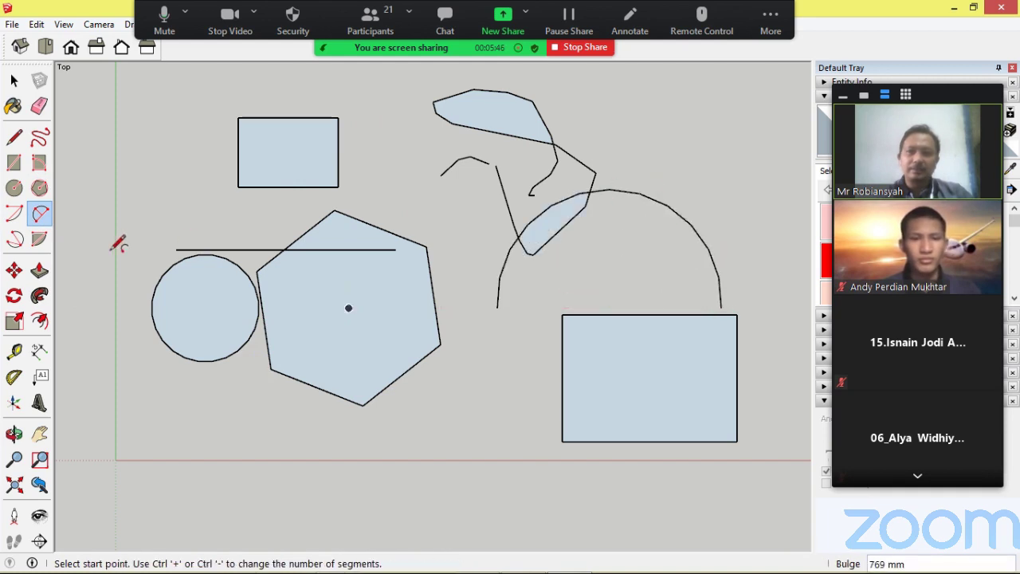
# - Draw two 3 Point Arcs of about 192 and 304 degrees above the large arc, the second through the first one's endpoint
pyautogui.click(14, 240)
pyautogui.click(634, 145)
pyautogui.click(713, 107)
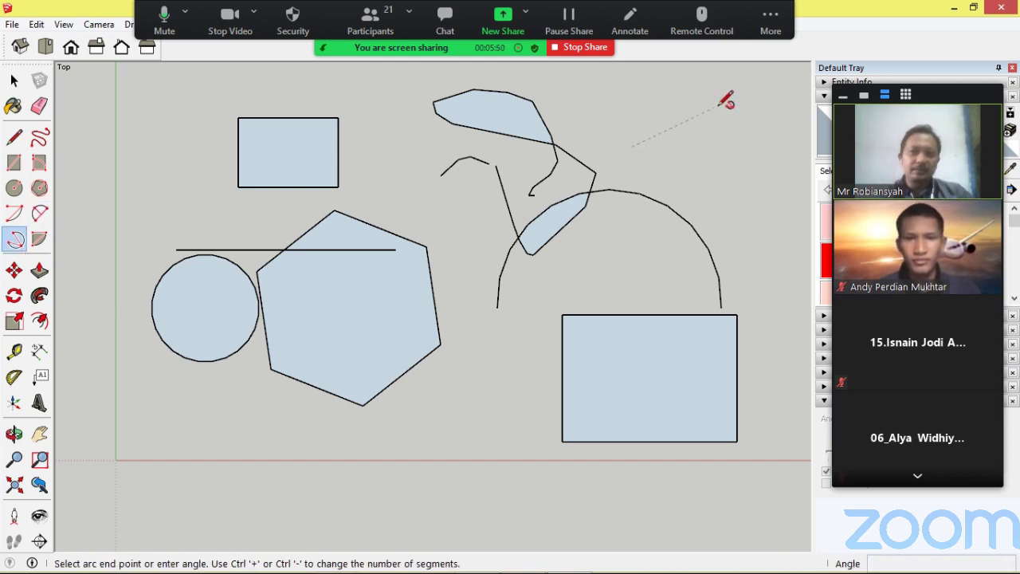
pyautogui.click(743, 177)
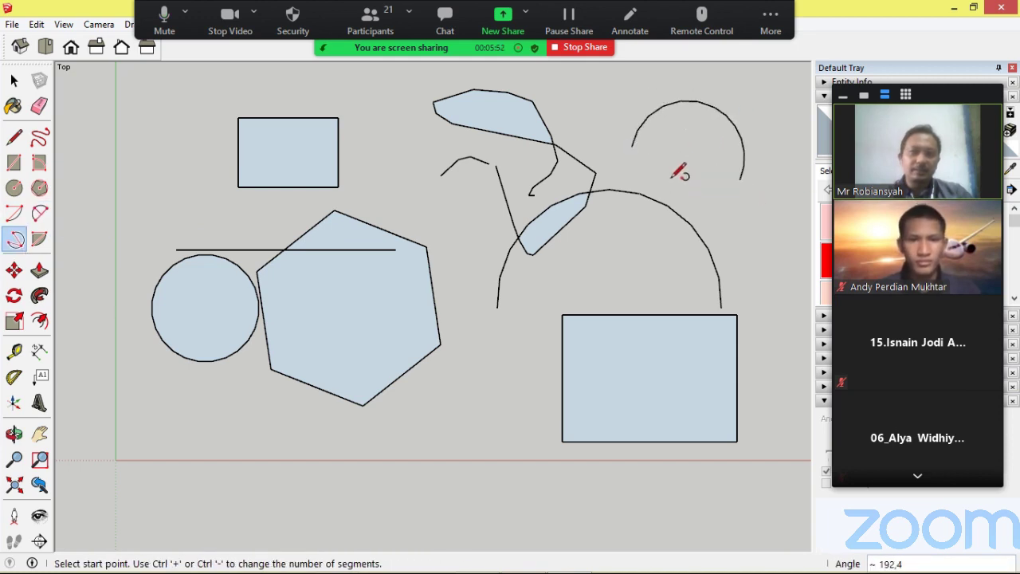
pyautogui.click(680, 164)
pyautogui.click(739, 179)
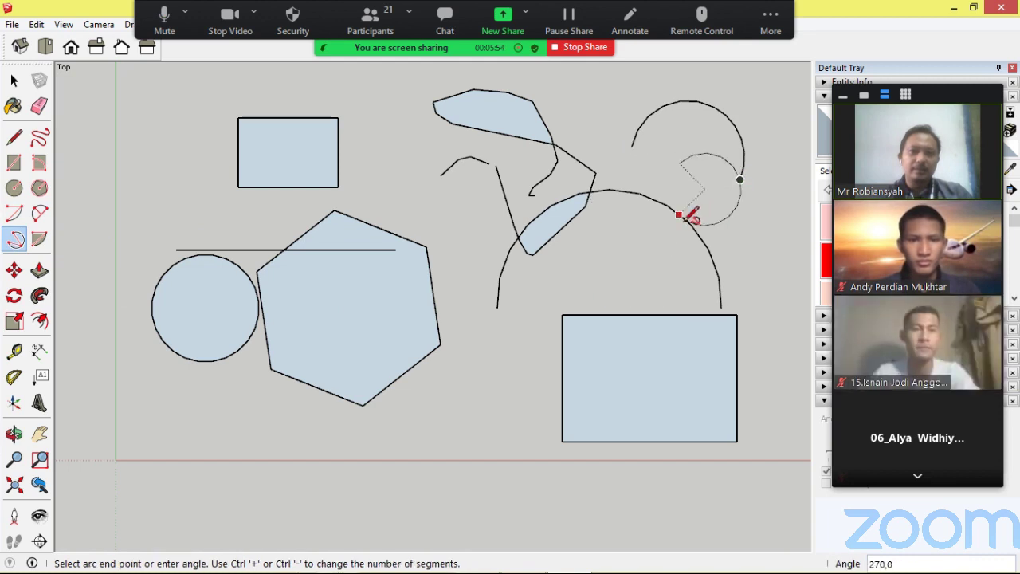
pyautogui.click(666, 198)
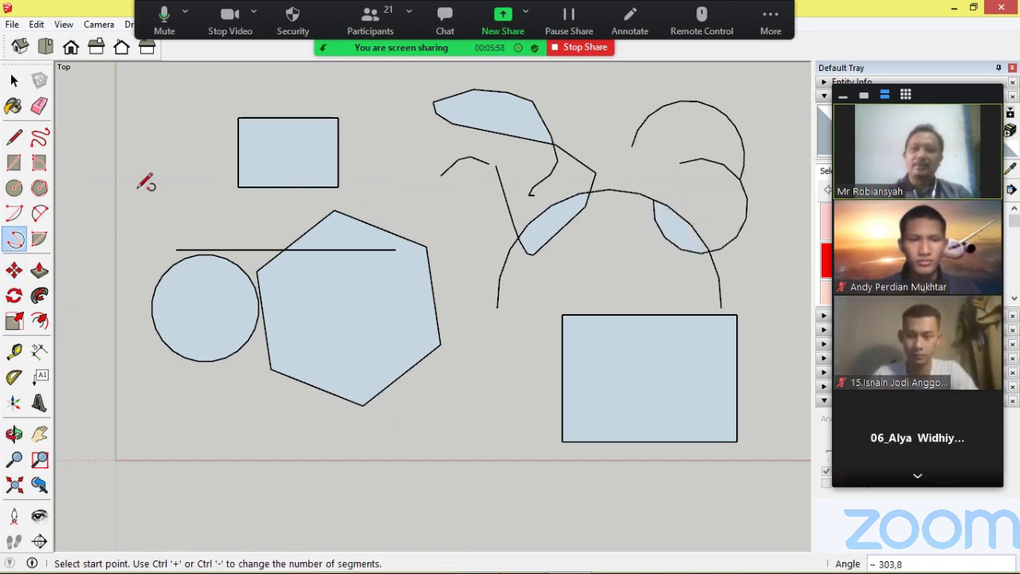
# - Select all the practice lines, curves and shapes in the Top view and delete them
pyautogui.click(14, 80)
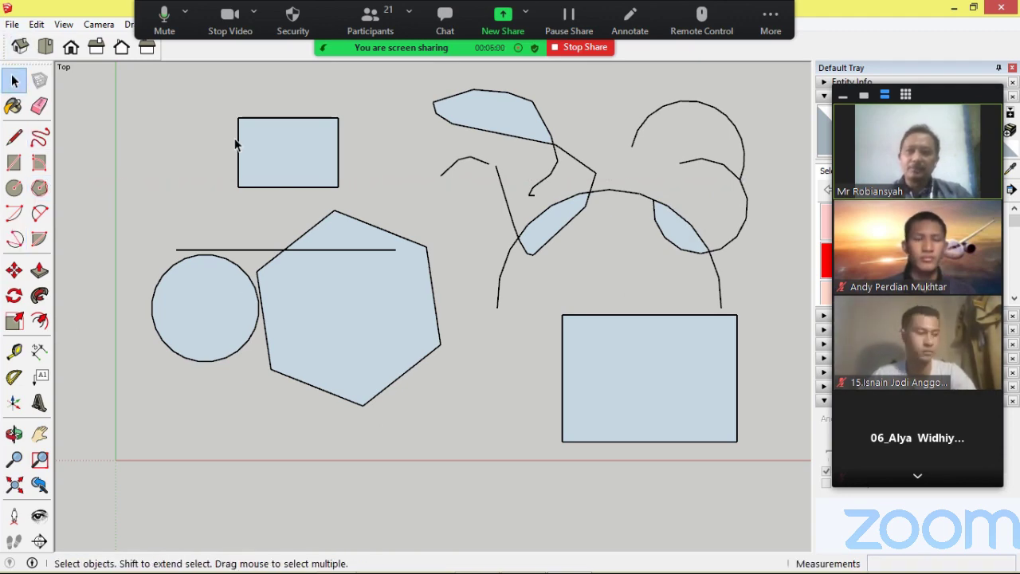
pyautogui.moveTo(156, 98); pyautogui.dragTo(788, 477)
pyautogui.press('Delete')
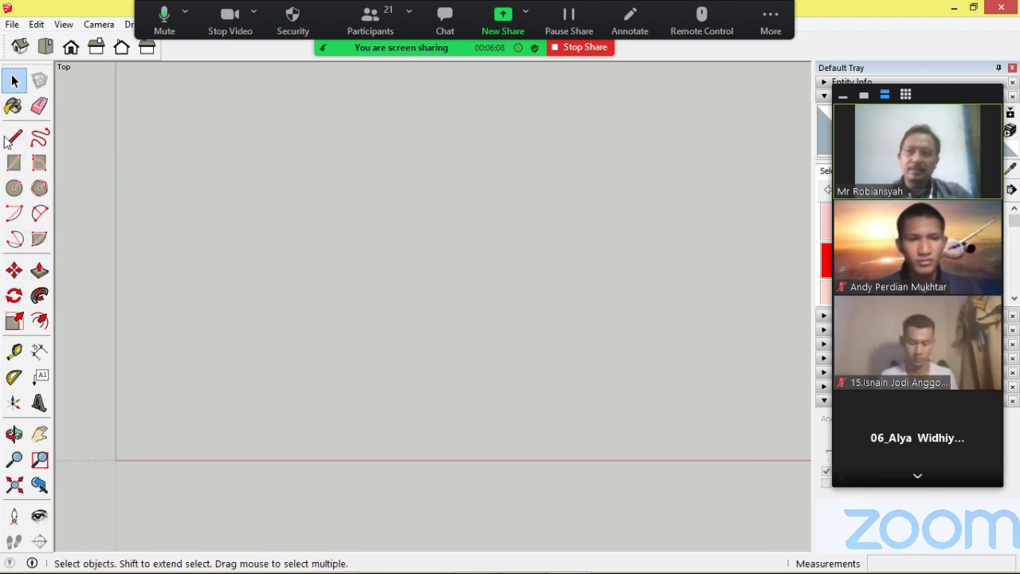
# - Draw a rectangle about 871 by 953 mm in the empty area above the red axis
pyautogui.click(15, 164)
pyautogui.click(195, 188)
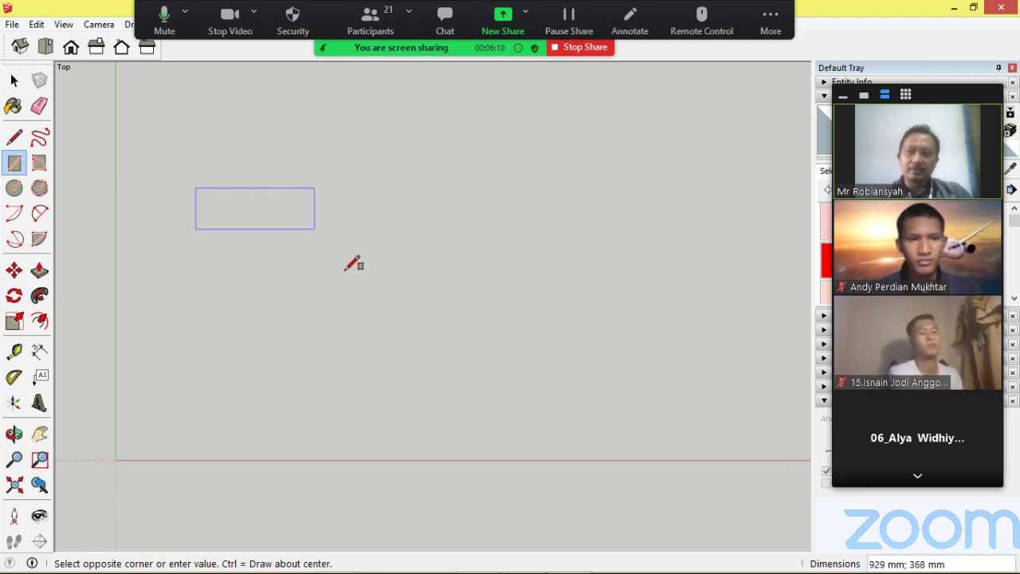
pyautogui.click(331, 333)
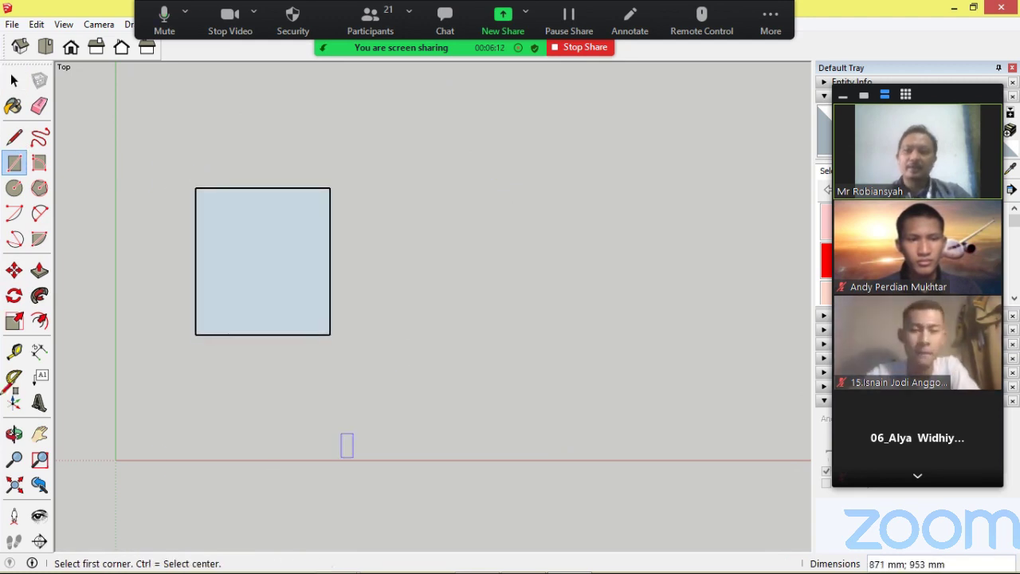
# - Select the rectangle's face and move the meeting video panel off the tray so the Materials section is accessible and expanded
pyautogui.press('space')
pyautogui.click(268, 269)
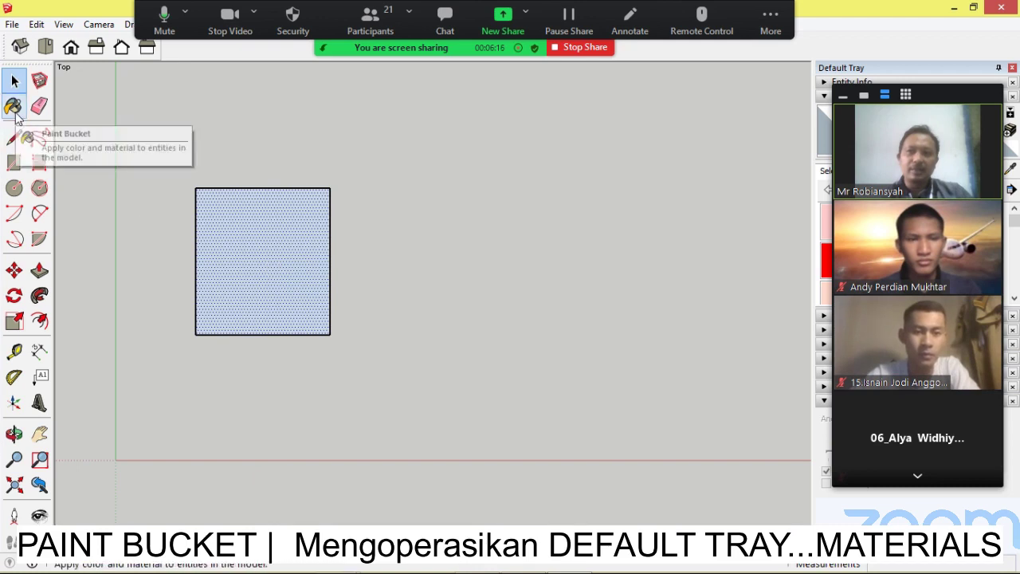
pyautogui.moveTo(937, 101); pyautogui.dragTo(706, 112)
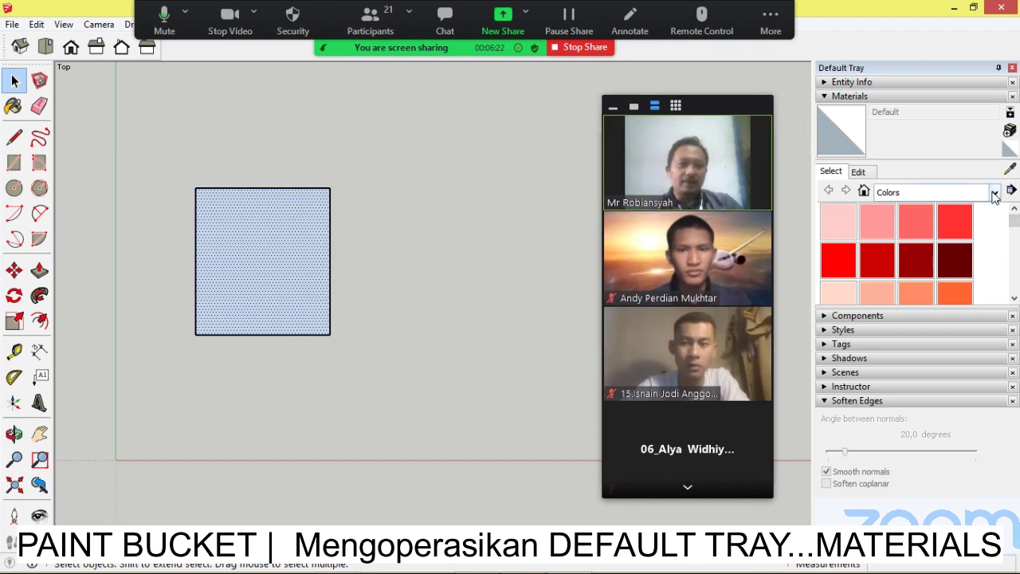
pyautogui.click(994, 195)
pyautogui.click(826, 98)
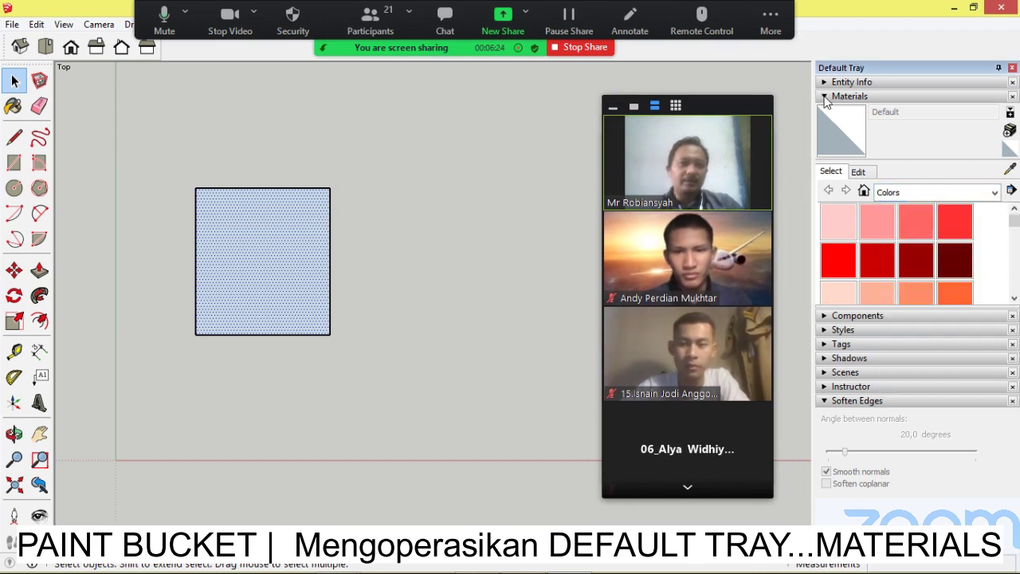
pyautogui.click(826, 96)
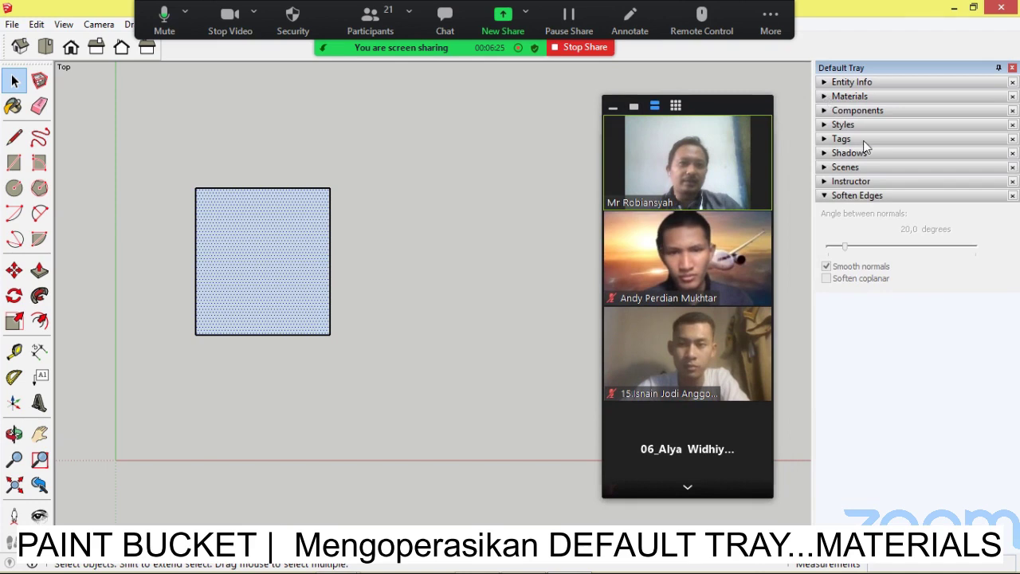
pyautogui.click(826, 98)
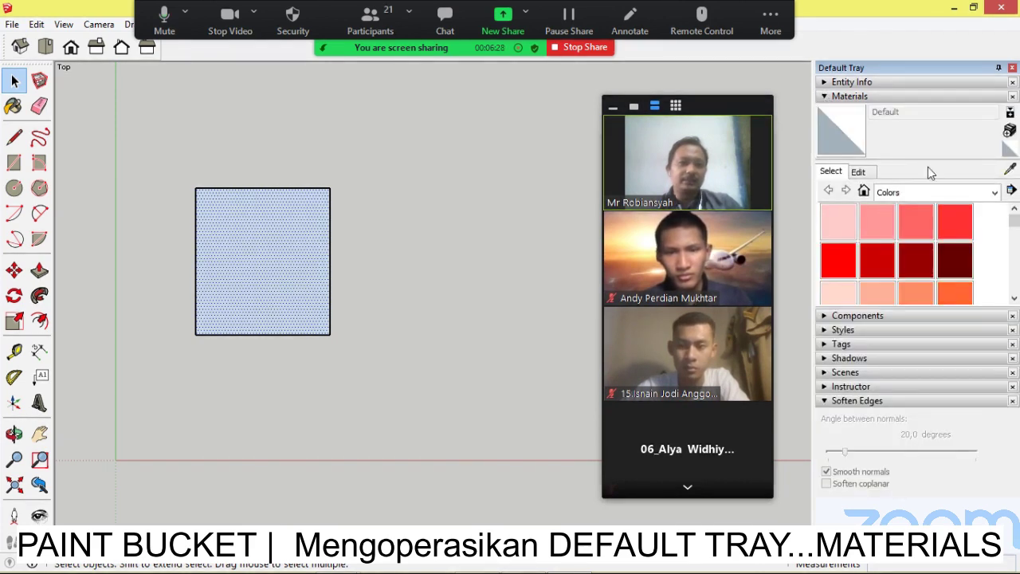
# - Paint the rectangle's face with Brick Colored Blue from the Brick, Cladding and Siding materials, after browsing Asphalt and Concrete
pyautogui.click(989, 195)
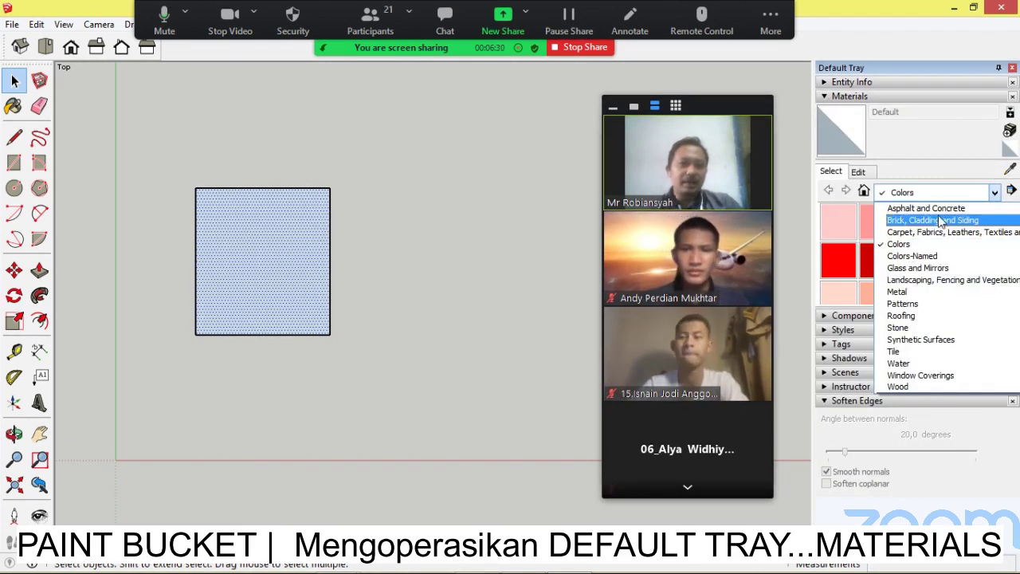
pyautogui.click(939, 209)
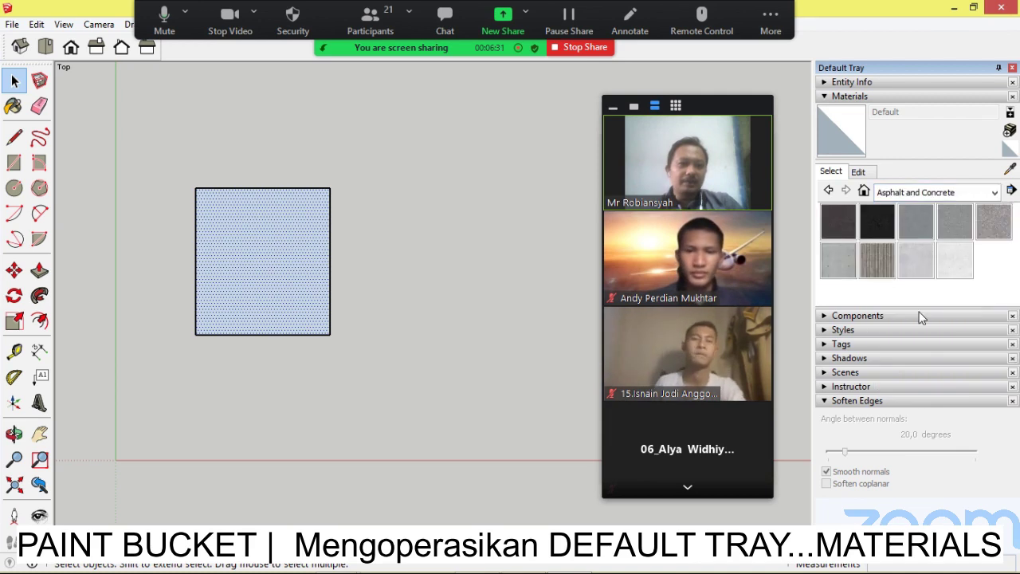
pyautogui.click(995, 194)
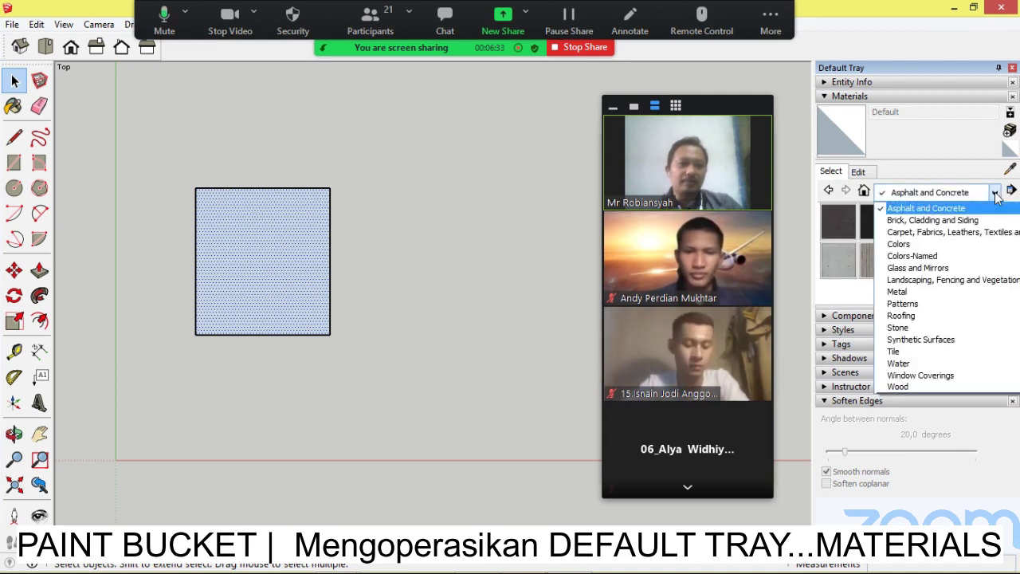
pyautogui.click(934, 220)
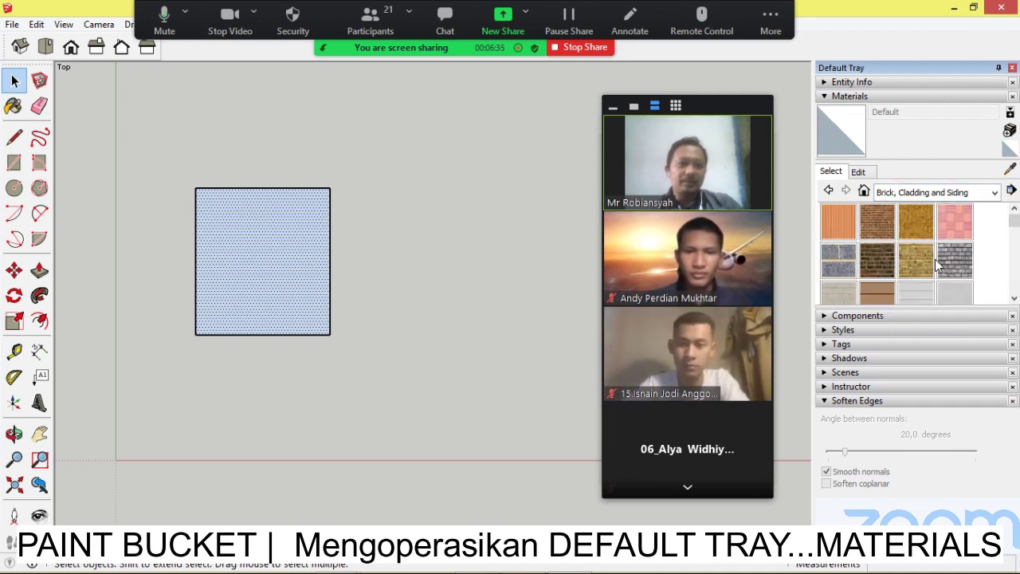
pyautogui.click(833, 265)
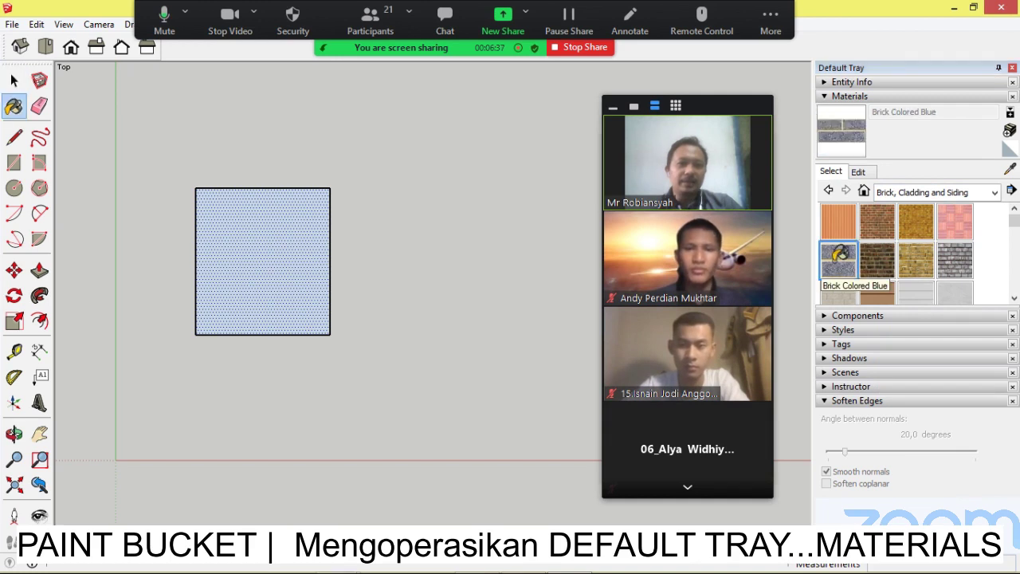
pyautogui.click(258, 220)
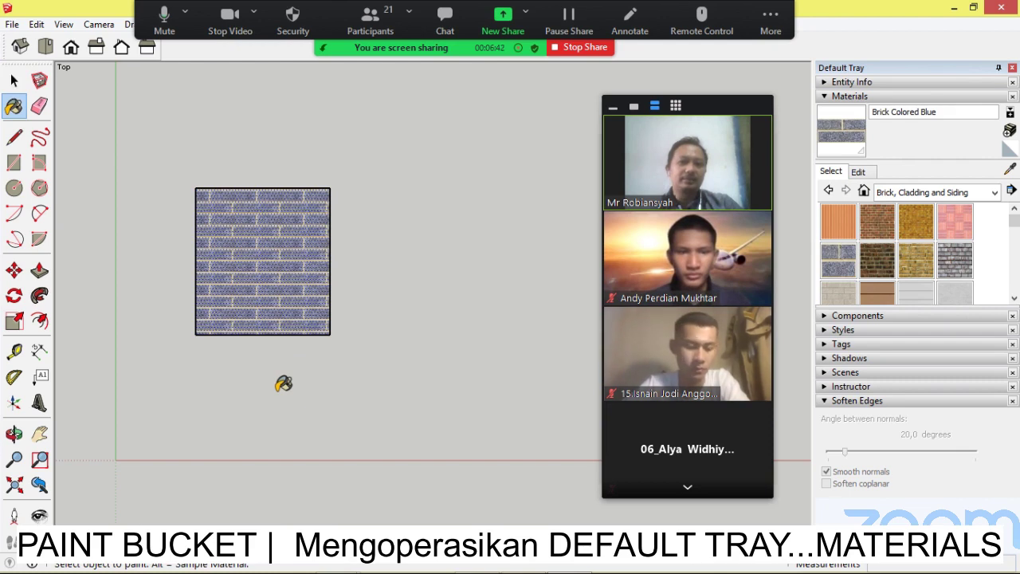
# - Repaint the rectangle's face first with Brick Basket and finally with 0003_DeepPink from the Colors-Named materials
pyautogui.click(11, 82)
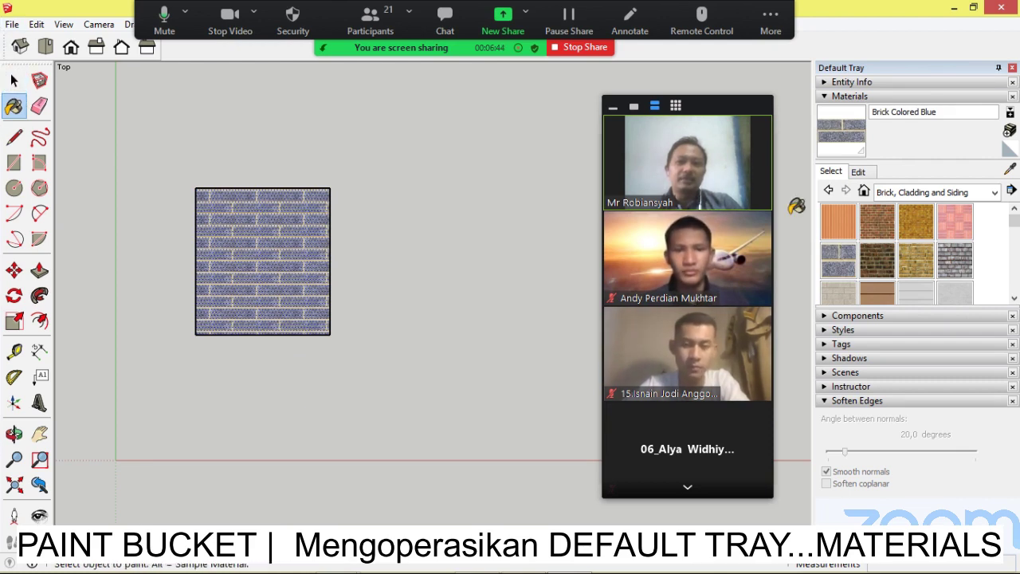
pyautogui.click(955, 222)
pyautogui.click(277, 217)
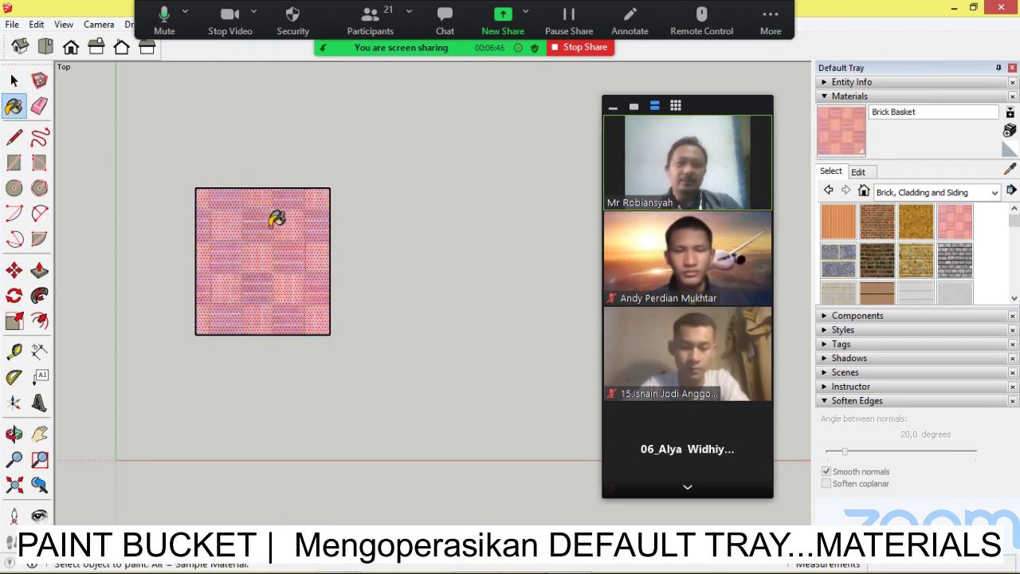
pyautogui.click(995, 192)
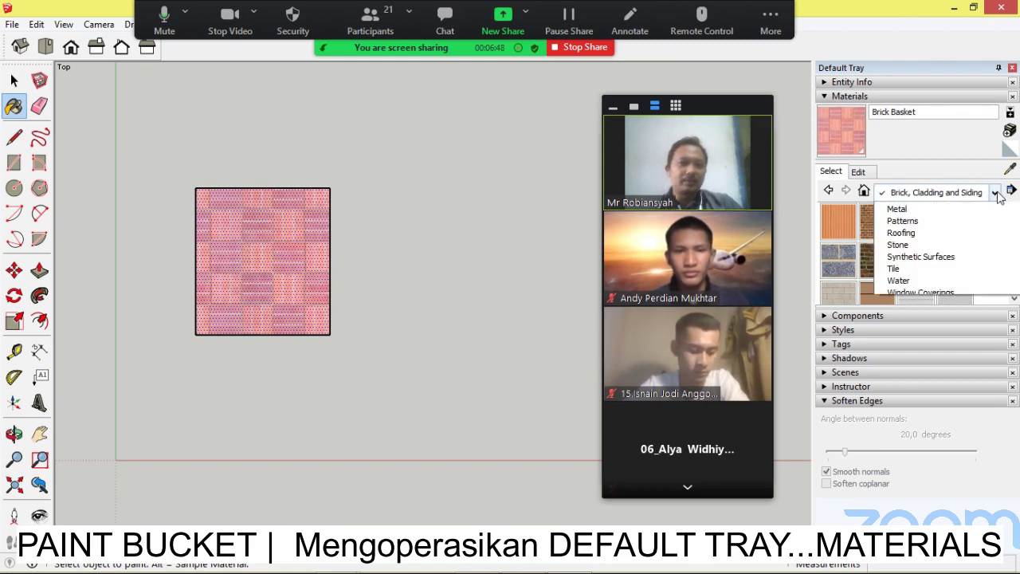
pyautogui.click(943, 253)
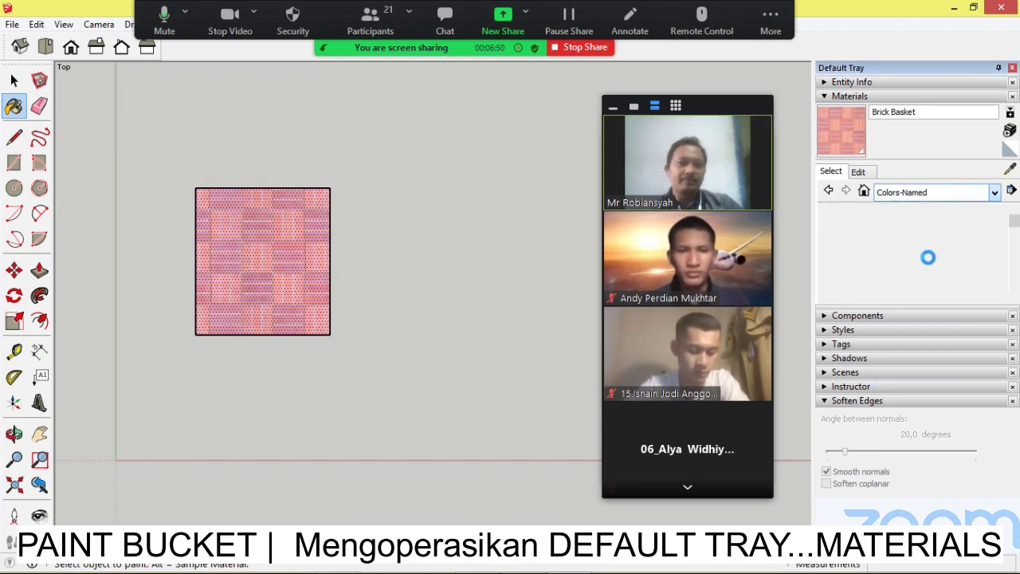
pyautogui.click(906, 218)
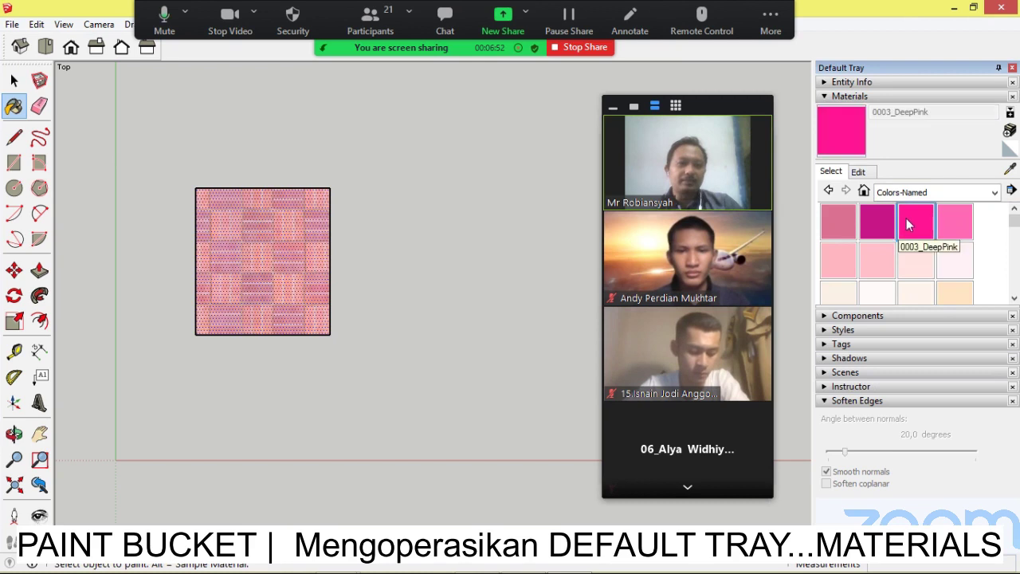
pyautogui.click(284, 230)
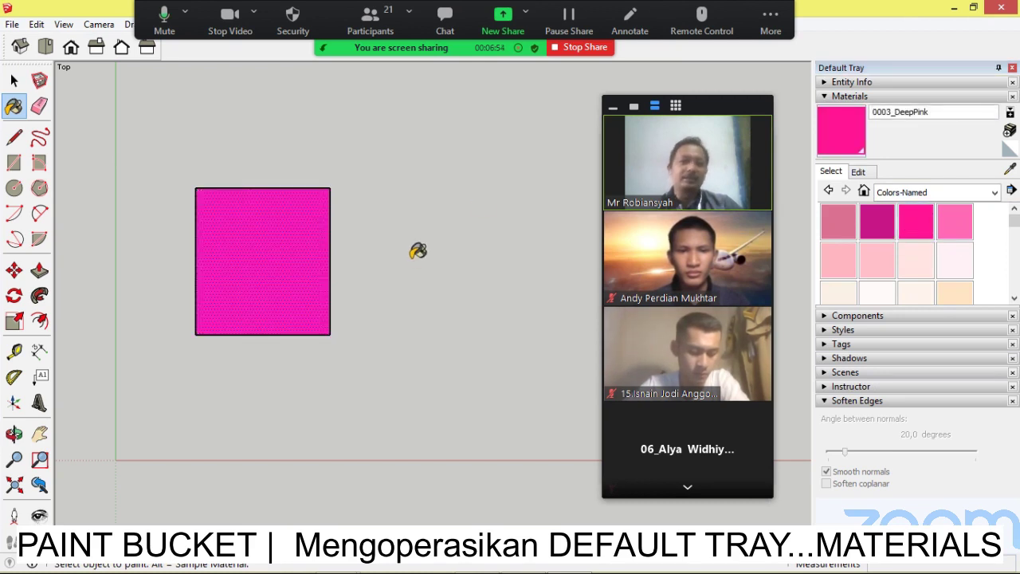
# - Erase all the pink rectangle's edges with the Eraser, undoing one sweep across the last three before erasing them individually
pyautogui.click(39, 108)
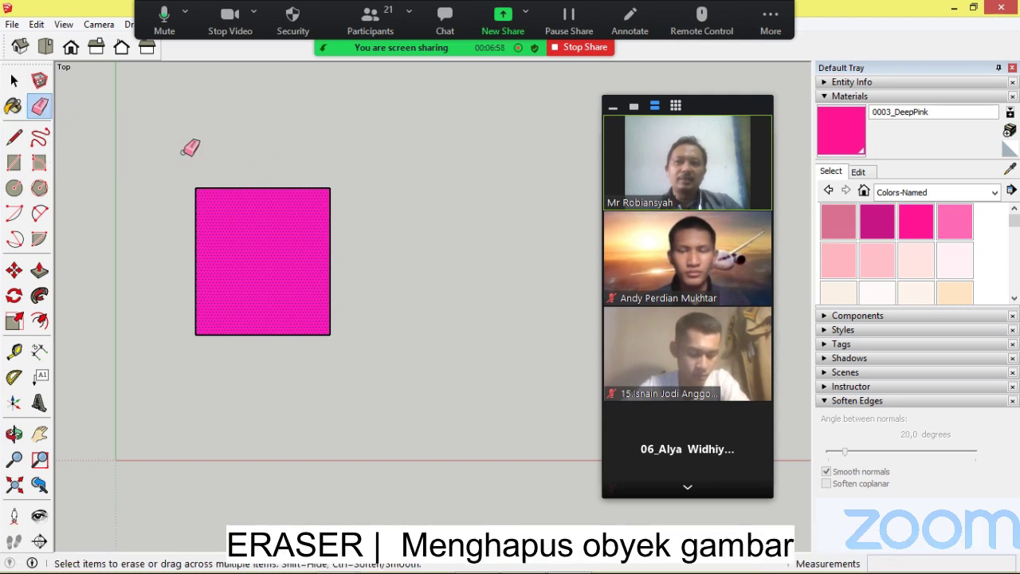
pyautogui.click(295, 188)
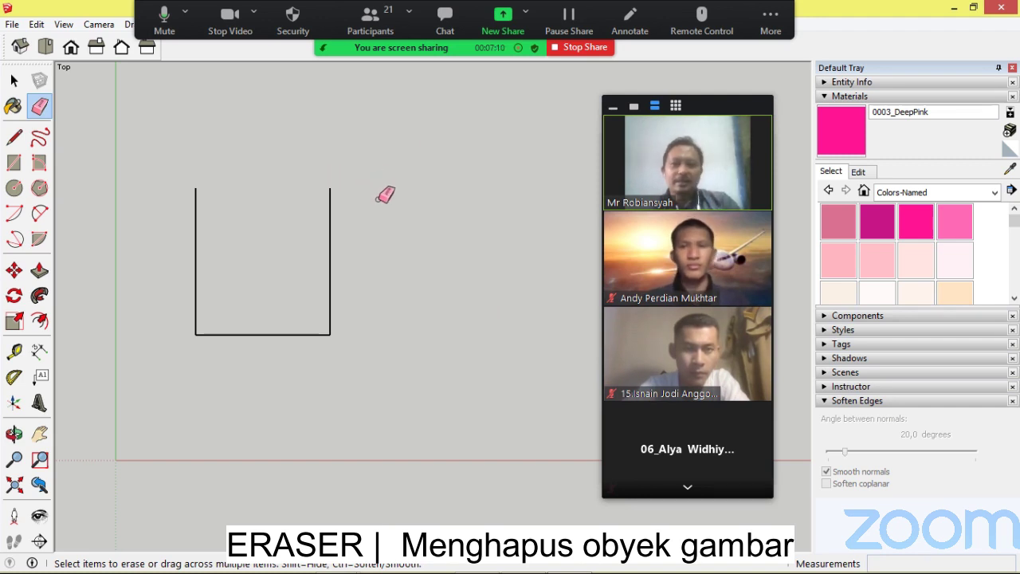
pyautogui.moveTo(334, 216); pyautogui.dragTo(215, 252)
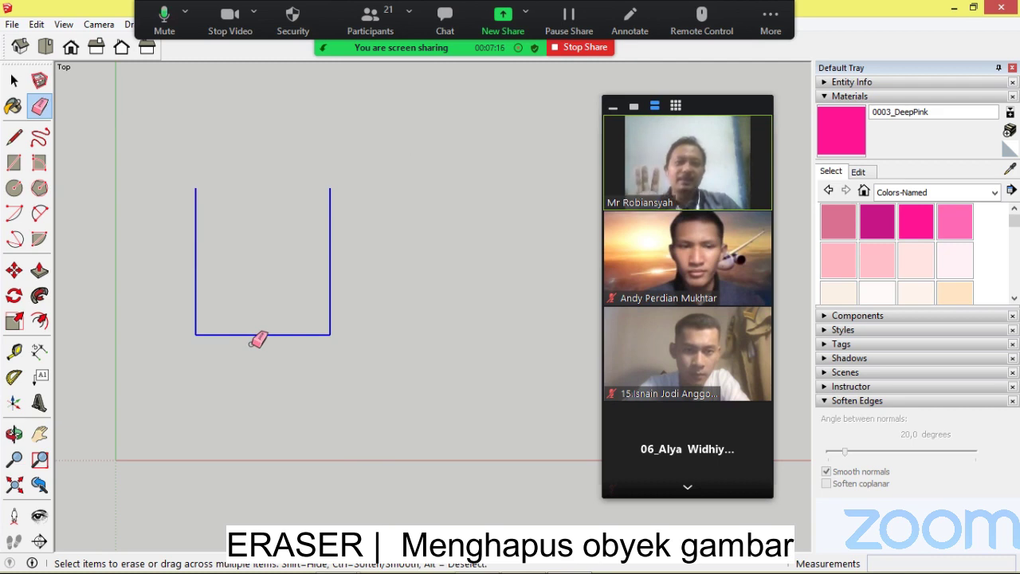
pyautogui.moveTo(252, 343); pyautogui.dragTo(237, 337)
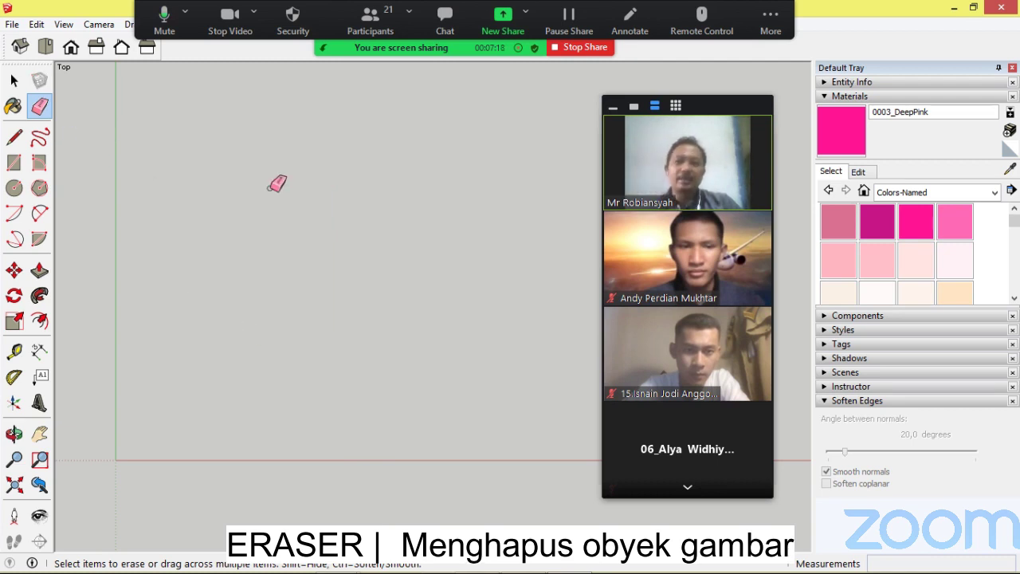
pyautogui.hotkey('ctrl', 'z')
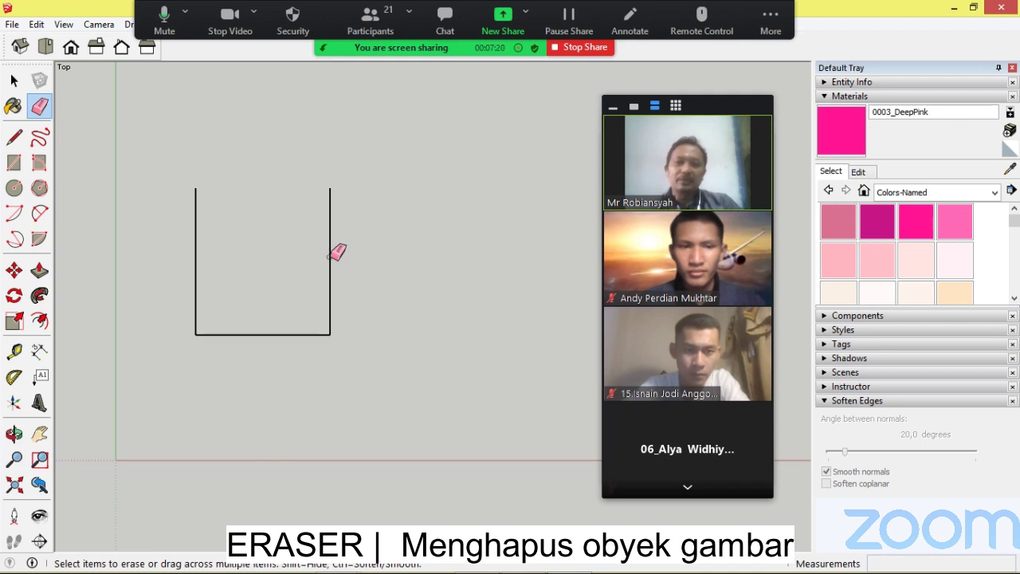
pyautogui.click(282, 335)
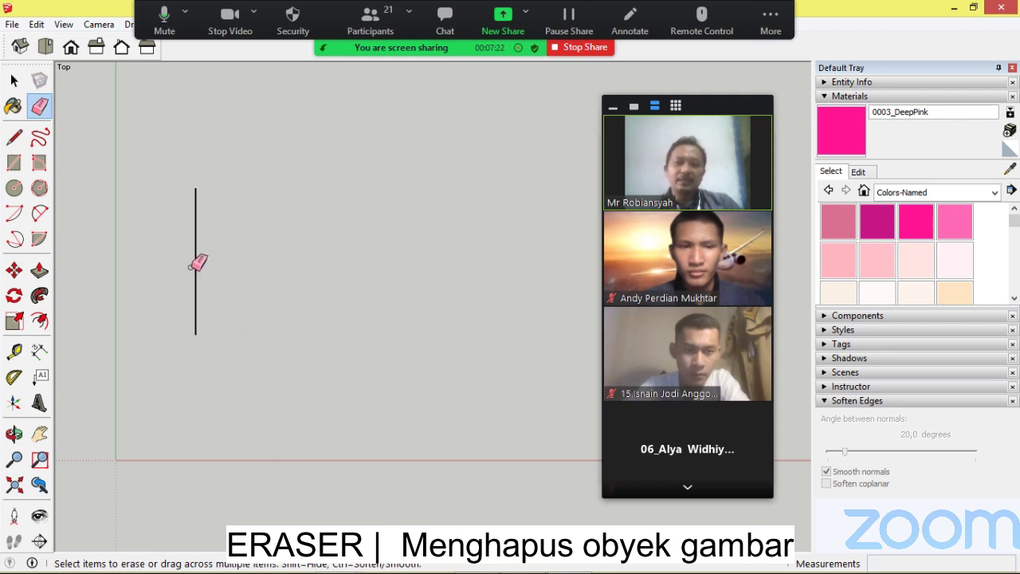
pyautogui.click(195, 266)
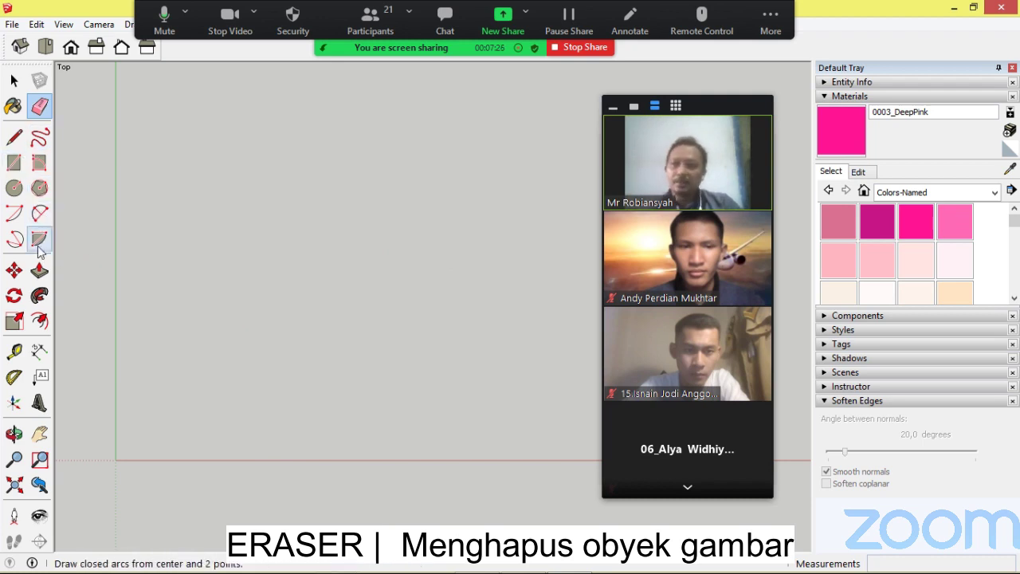
# - Draw a rectangle about 1127 by 808 mm and a smaller rectangle adjoining its lower edge, starting from the lower-right corner
pyautogui.click(14, 163)
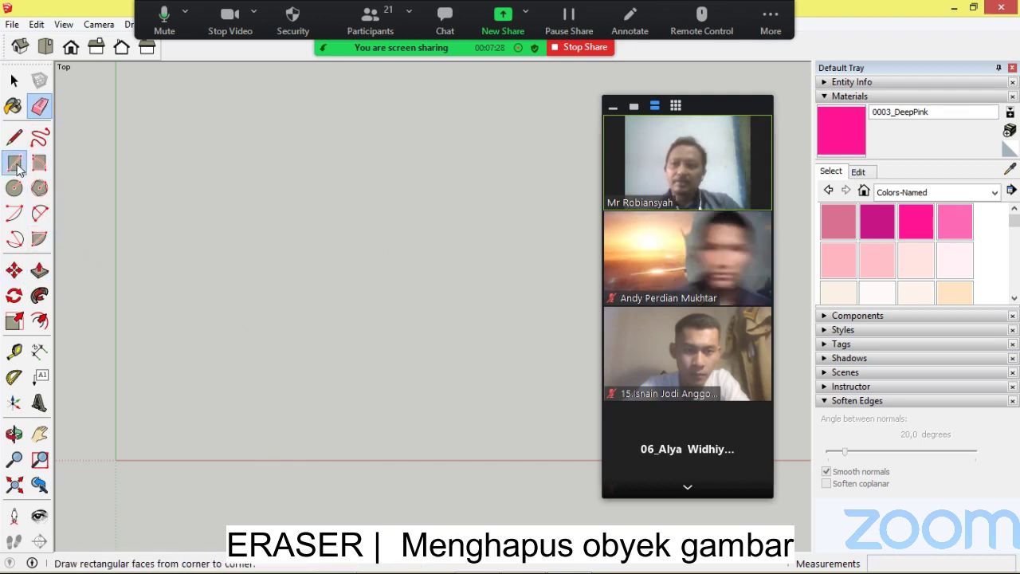
pyautogui.click(151, 190)
pyautogui.click(326, 316)
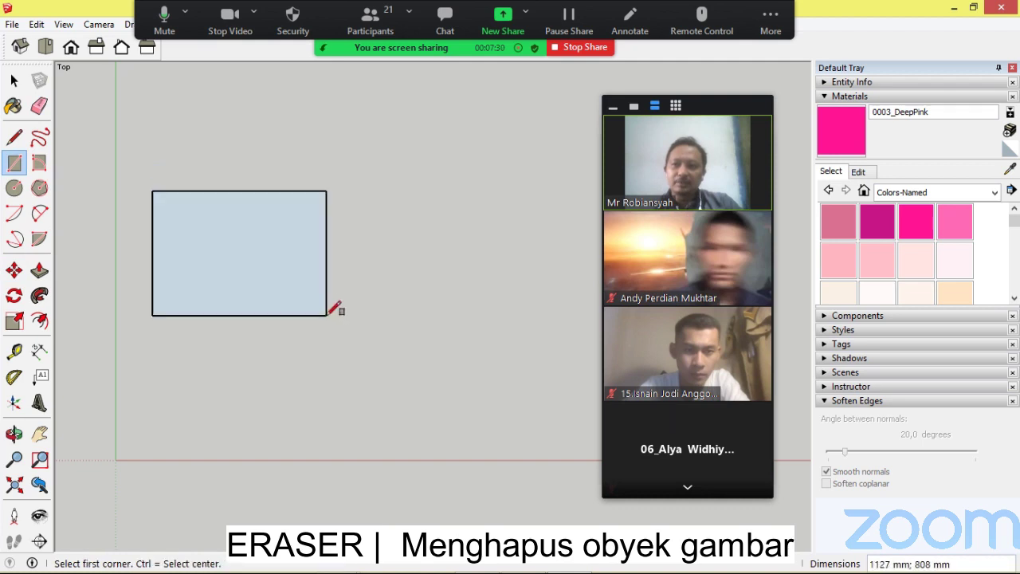
pyautogui.click(326, 315)
pyautogui.click(207, 361)
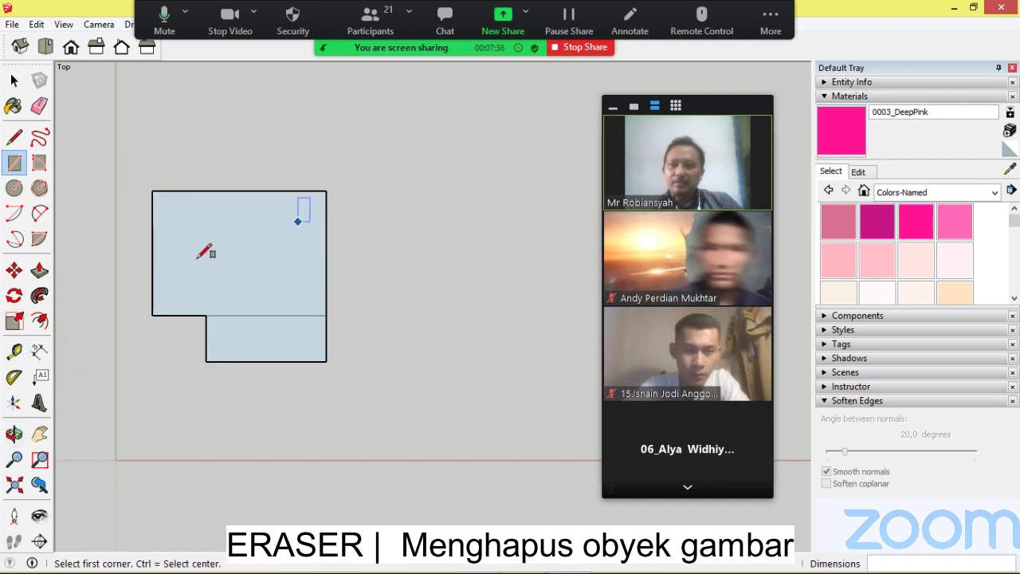
# - Try to move only the larger rectangle's face, and undo the move
pyautogui.click(14, 271)
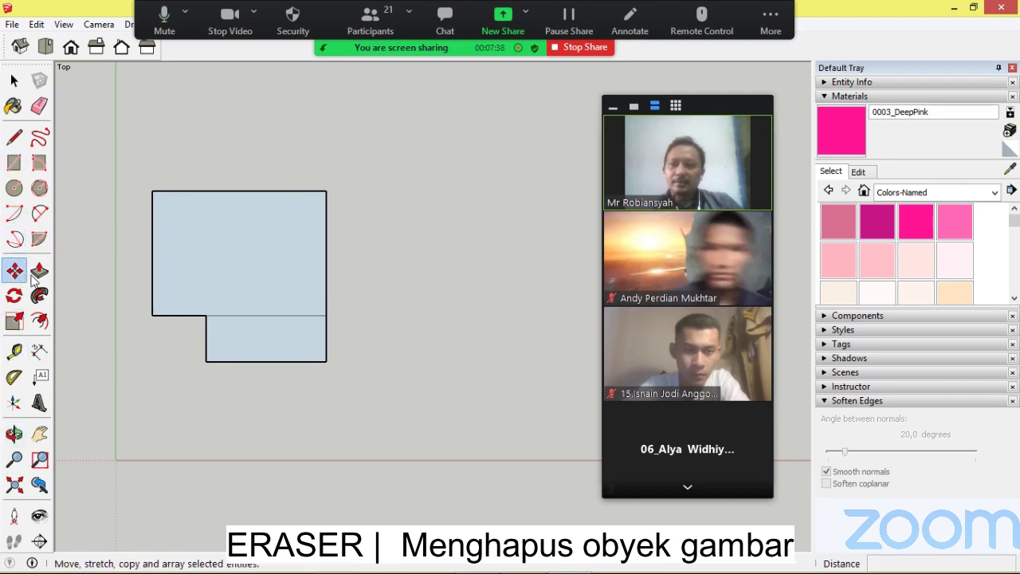
pyautogui.click(267, 225)
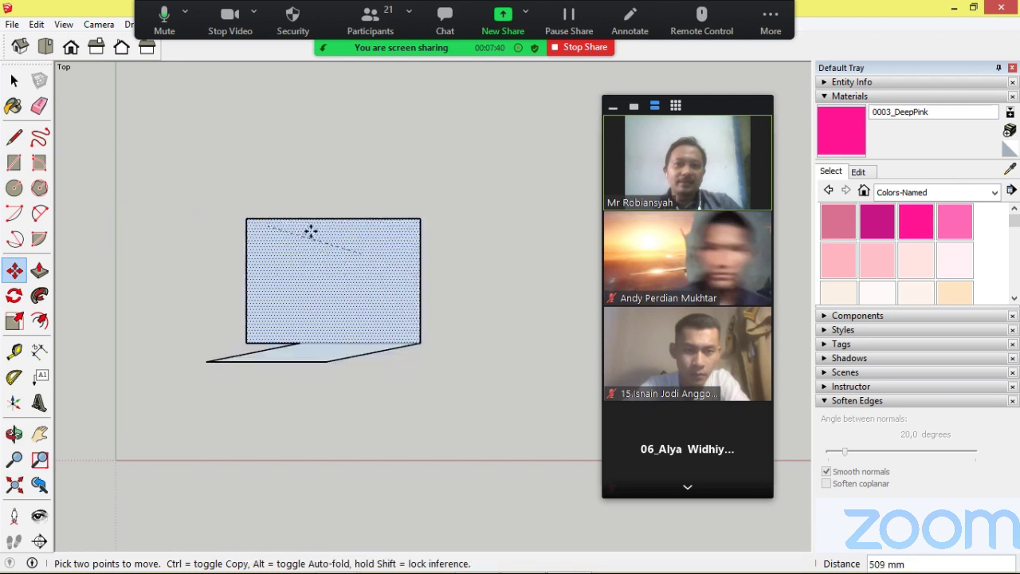
pyautogui.click(332, 252)
pyautogui.hotkey('ctrl', 'z')
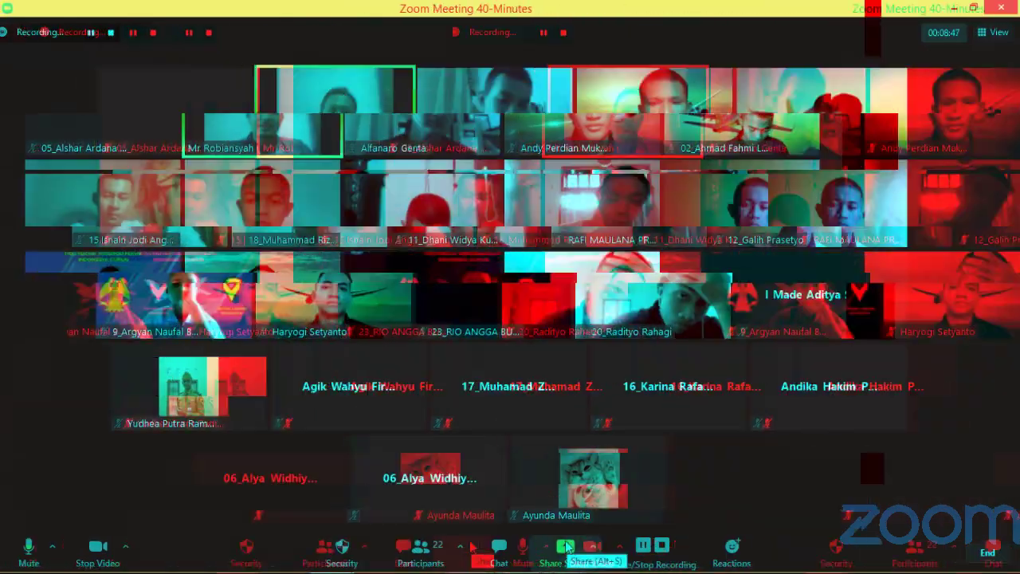
# - Share the entire screen again in the Zoom meeting
pyautogui.click(540, 547)
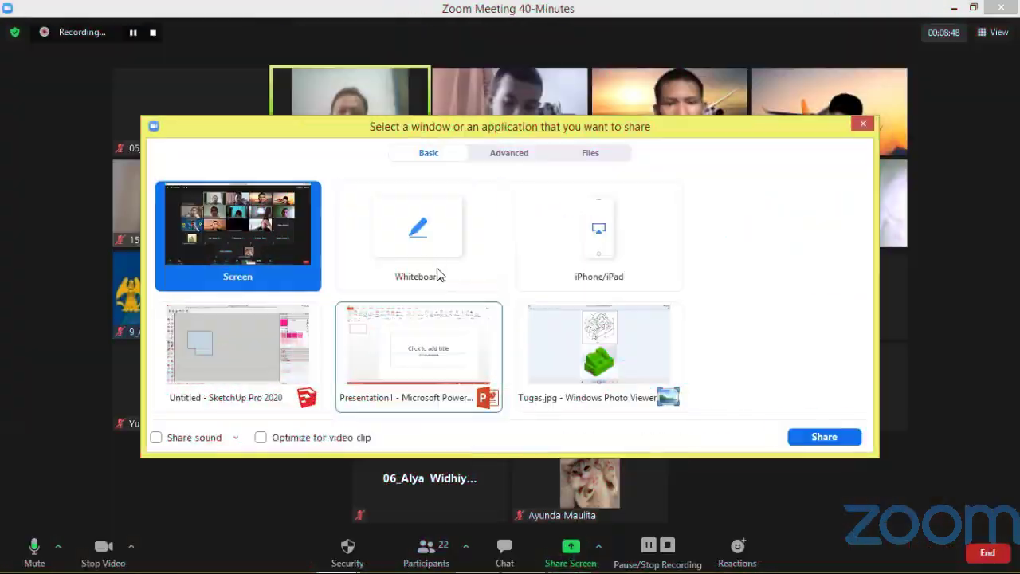
pyautogui.click(841, 440)
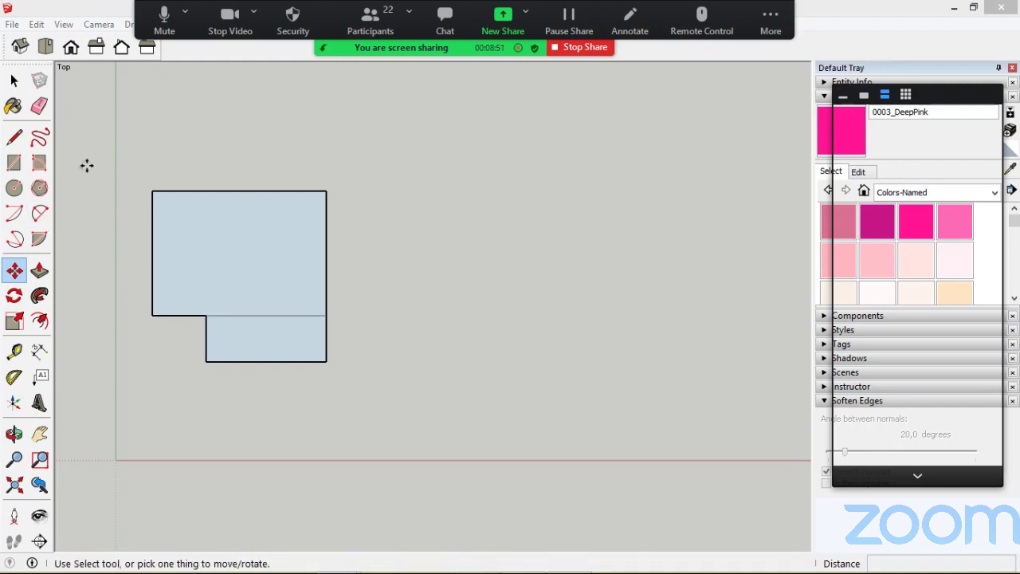
# - Select both adjoining rectangles completely and move them about 2216 mm along the red axis
pyautogui.click(13, 81)
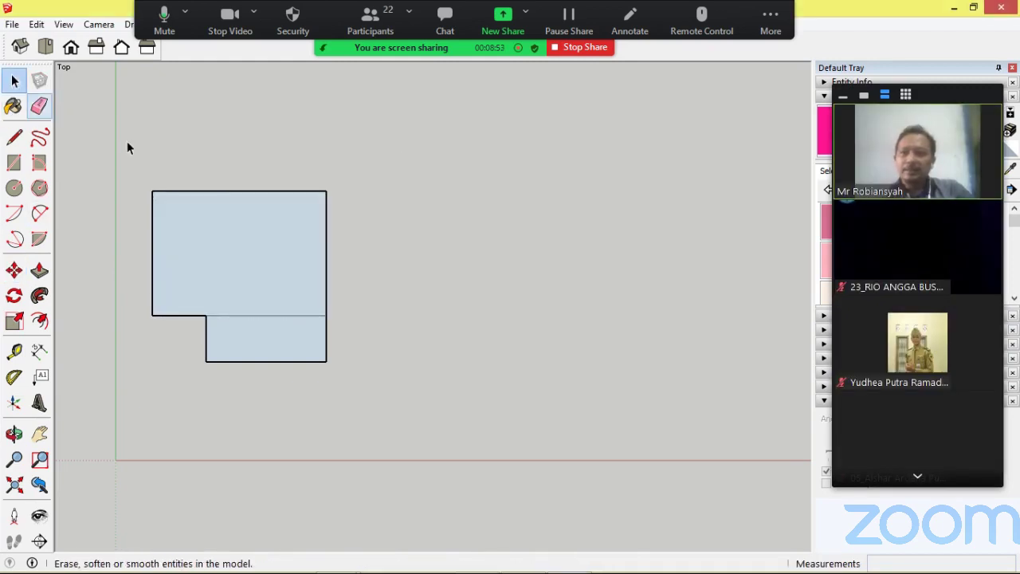
pyautogui.moveTo(267, 301); pyautogui.dragTo(375, 406)
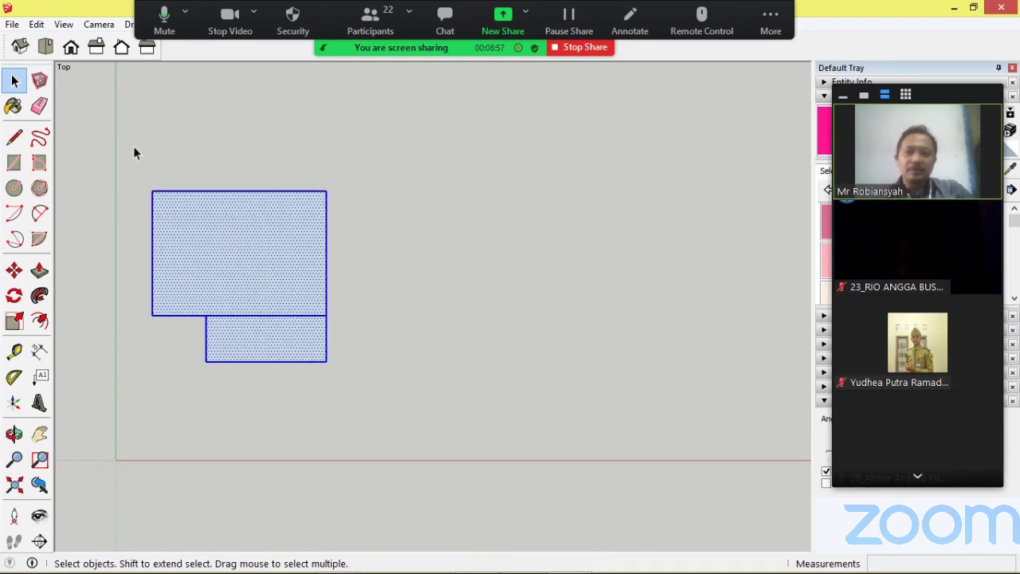
pyautogui.moveTo(134, 148); pyautogui.dragTo(437, 408)
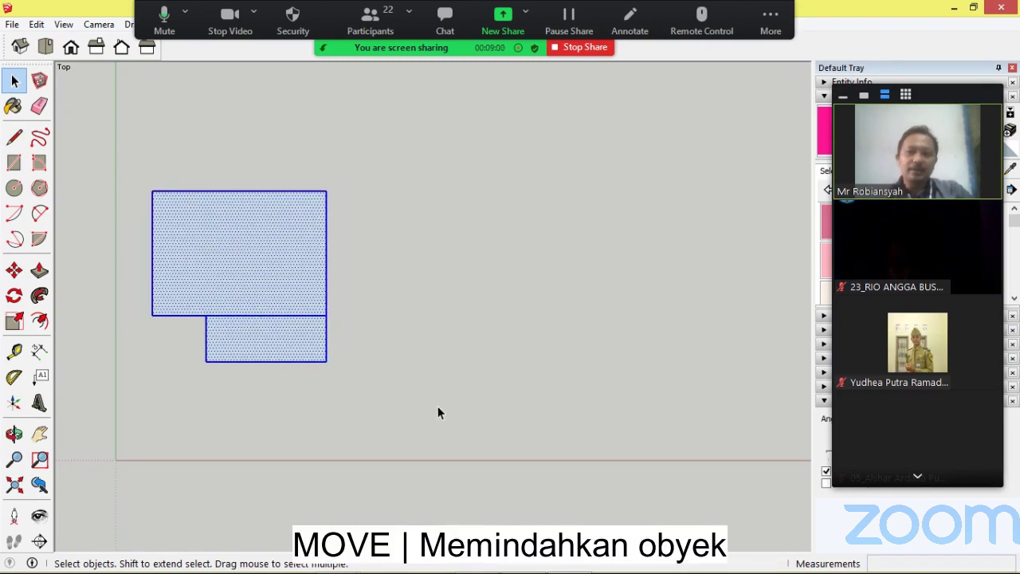
pyautogui.click(14, 272)
pyautogui.click(158, 191)
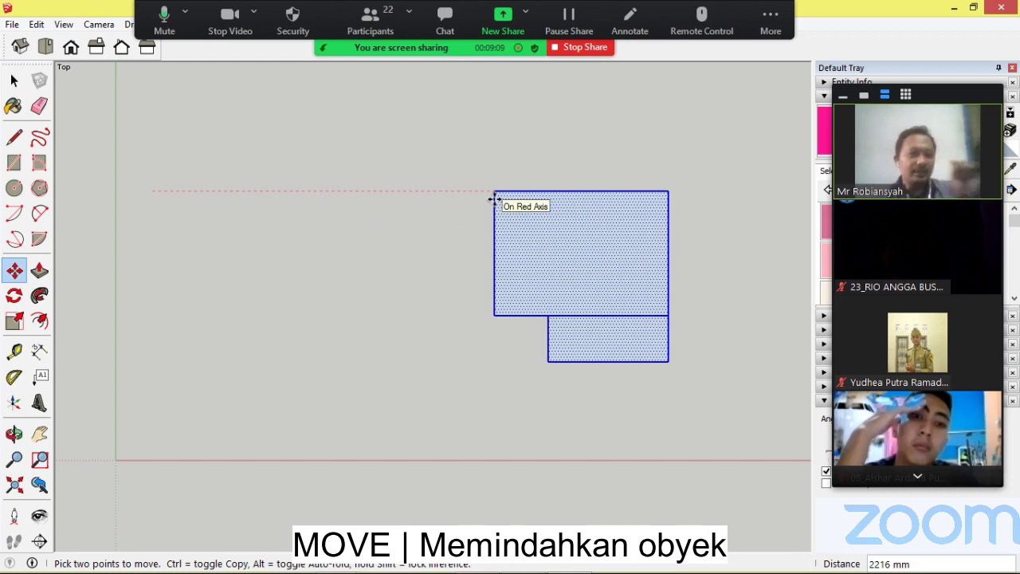
pyautogui.click(495, 197)
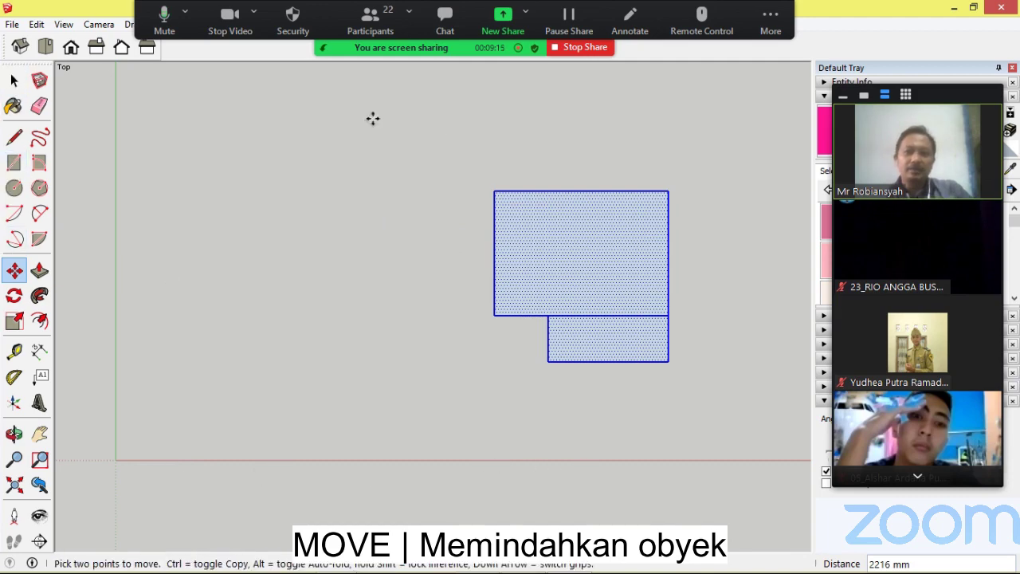
# - Move the selected rectangles about 1050 mm straight down across the red axis, and about 1534 mm diagonally back up and left
pyautogui.click(438, 137)
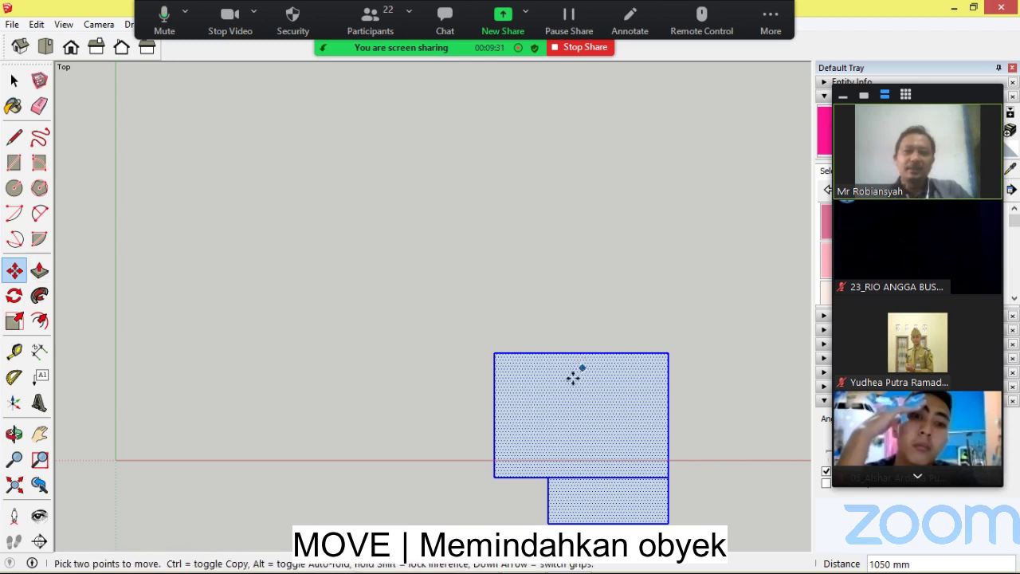
pyautogui.click(567, 394)
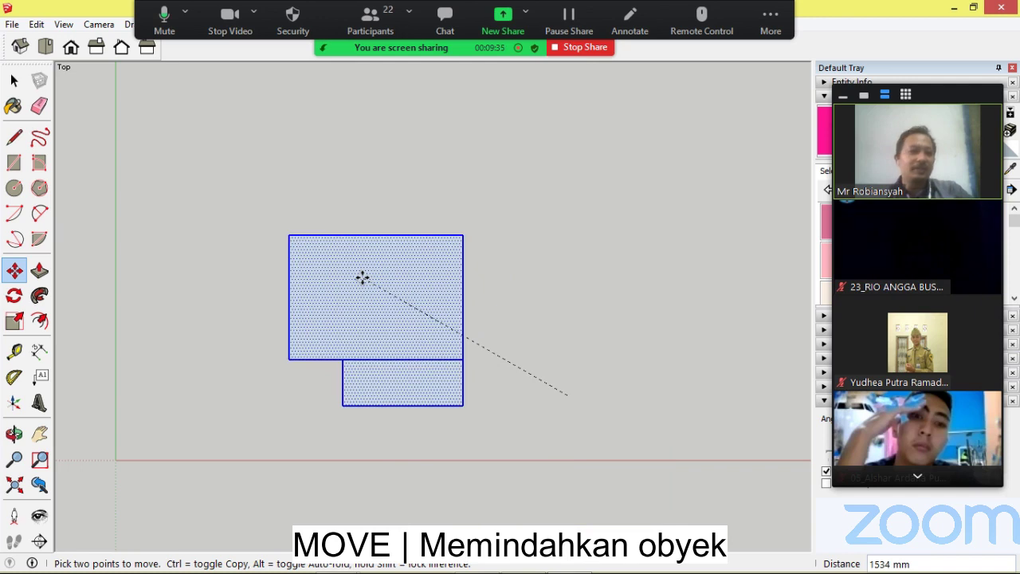
pyautogui.click(362, 276)
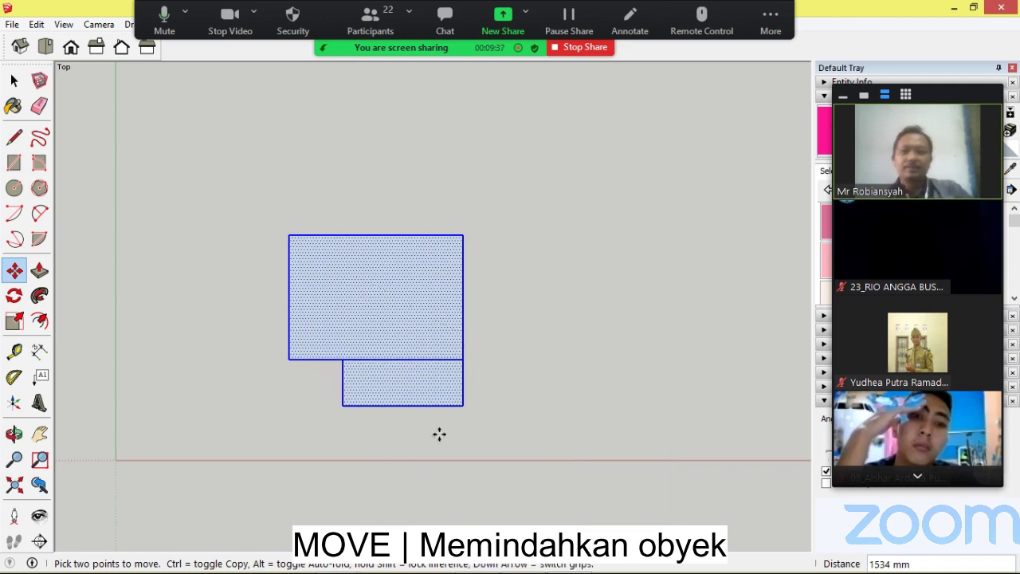
# - Select both adjoining rectangles with all their edges and delete them
pyautogui.click(14, 81)
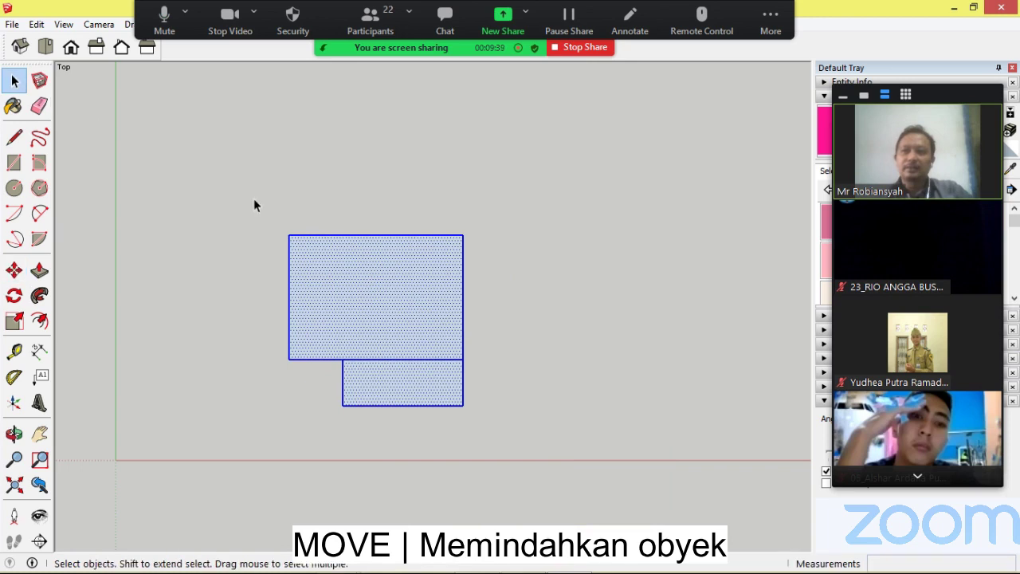
pyautogui.moveTo(234, 179); pyautogui.dragTo(564, 462)
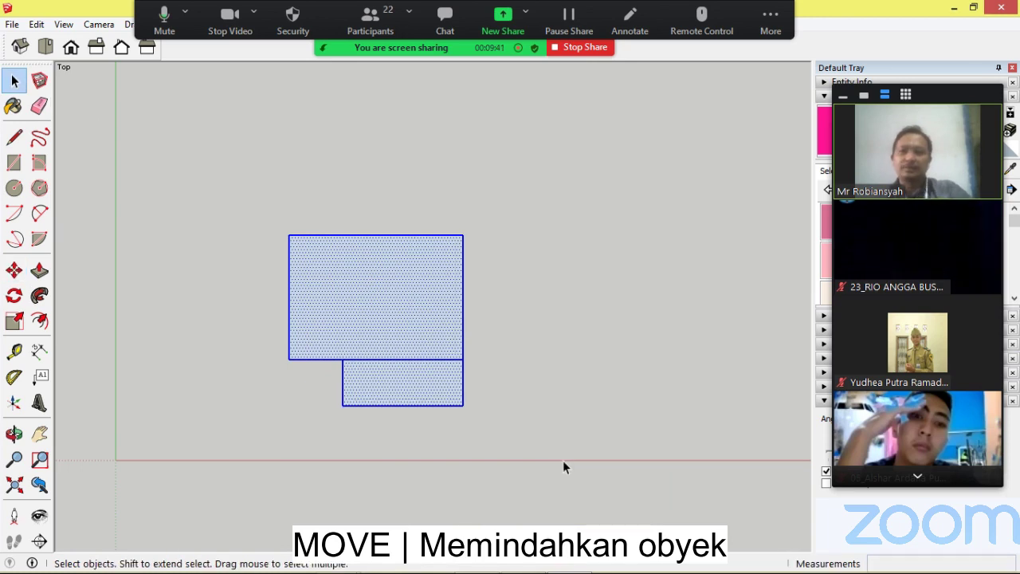
pyautogui.press('Delete')
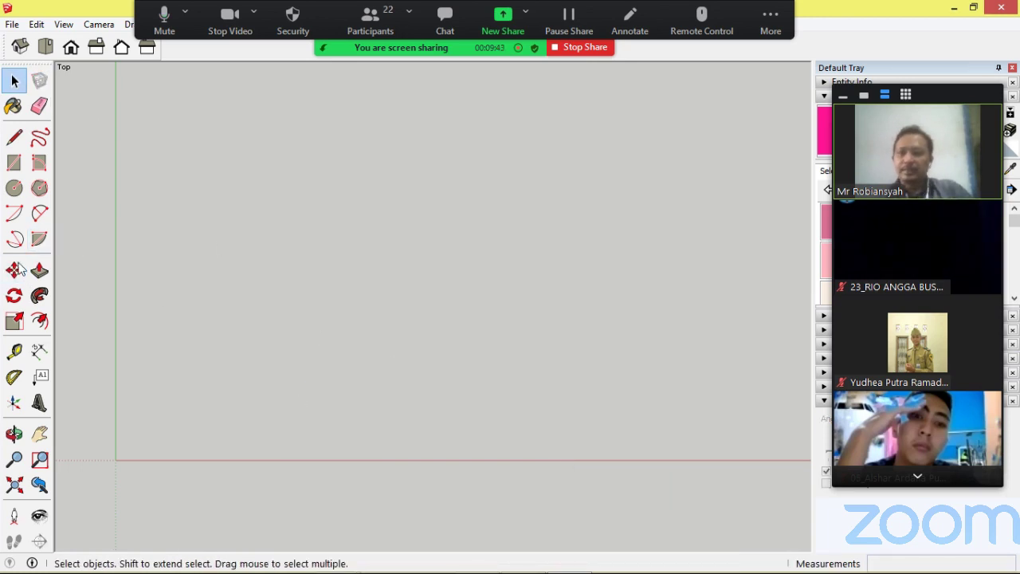
# - Draw a rectangle about 905 by 1001 mm in the empty area above the red axis
pyautogui.click(917, 477)
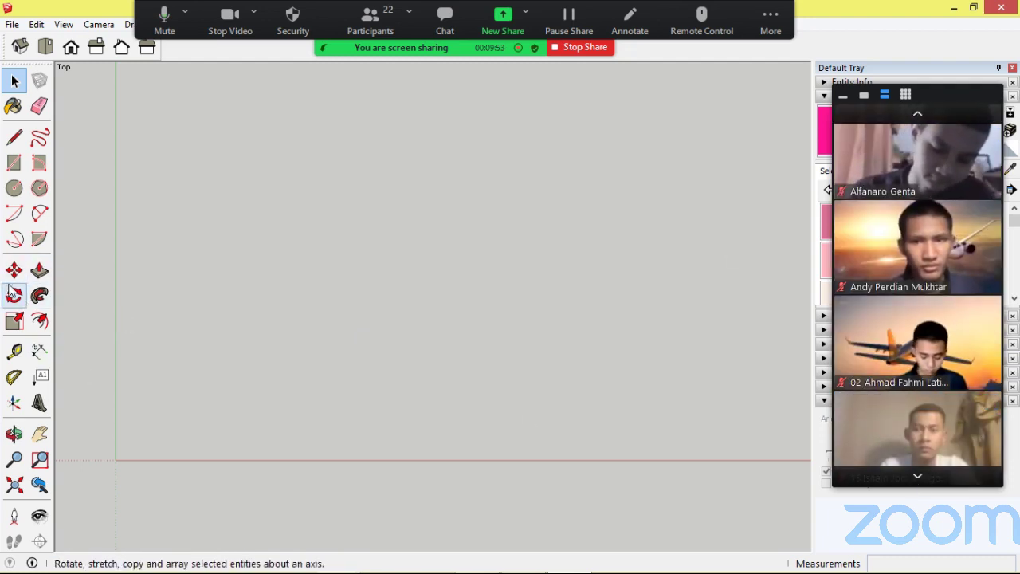
pyautogui.click(15, 162)
pyautogui.click(246, 215)
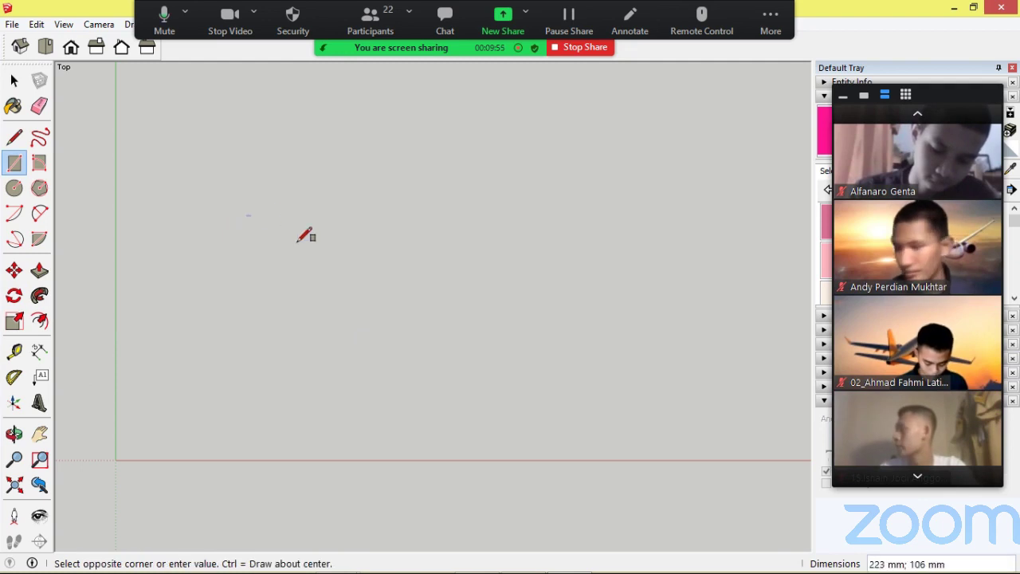
pyautogui.click(386, 369)
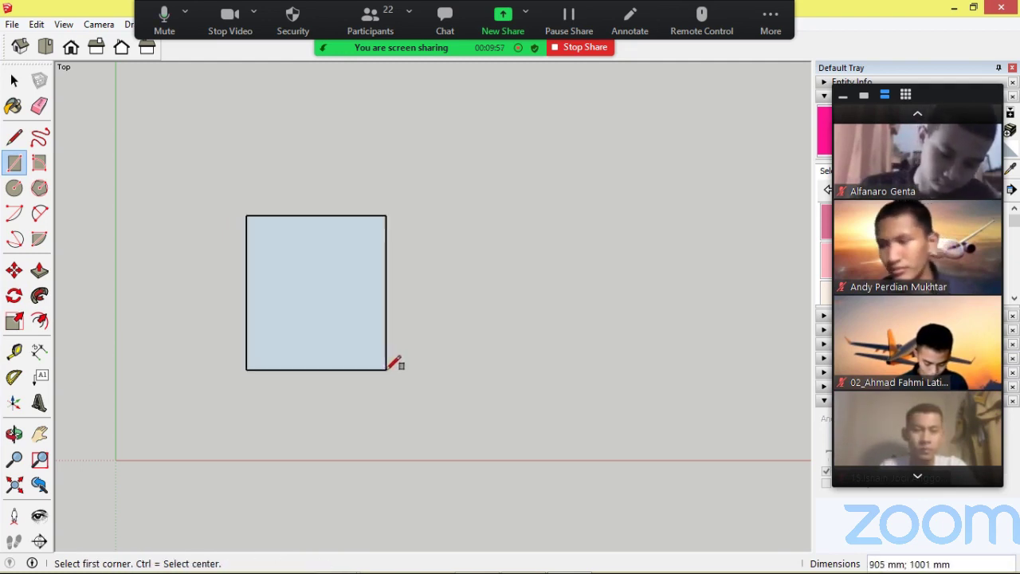
# - Select the whole rectangle with its edges and rotate it 45 degrees clockwise about its lower-right corner
pyautogui.click(13, 80)
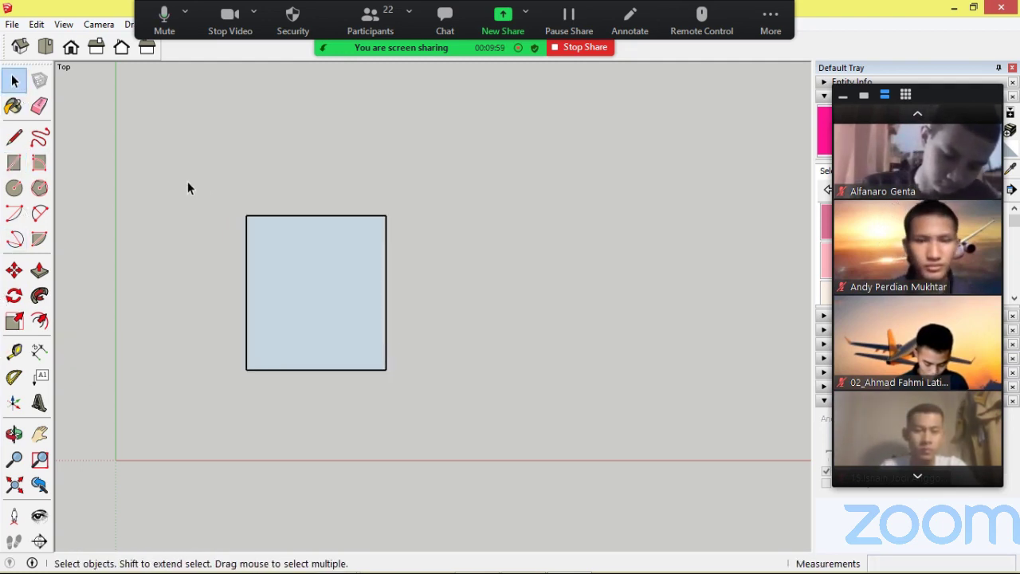
pyautogui.moveTo(201, 173); pyautogui.dragTo(462, 419)
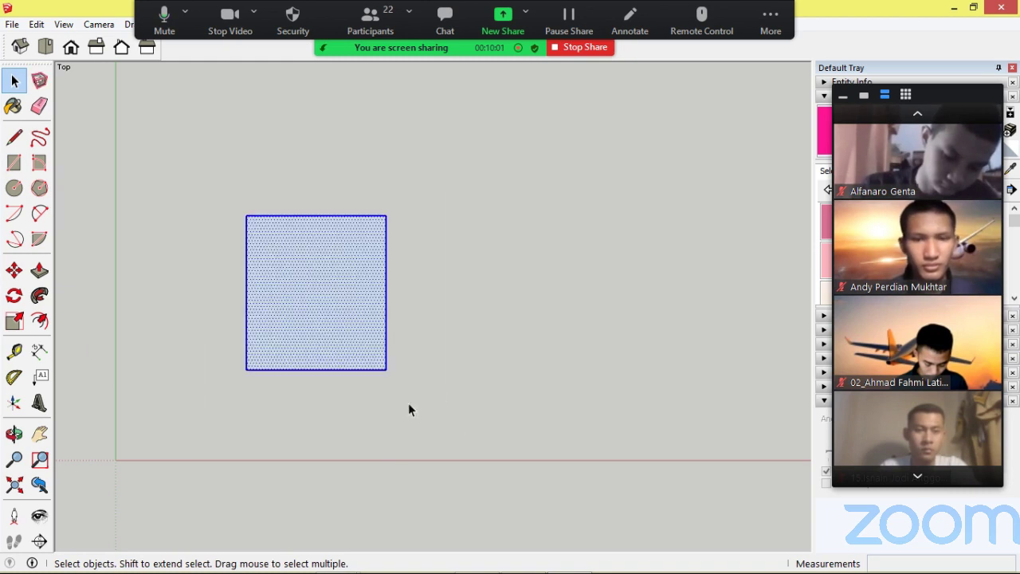
pyautogui.click(14, 296)
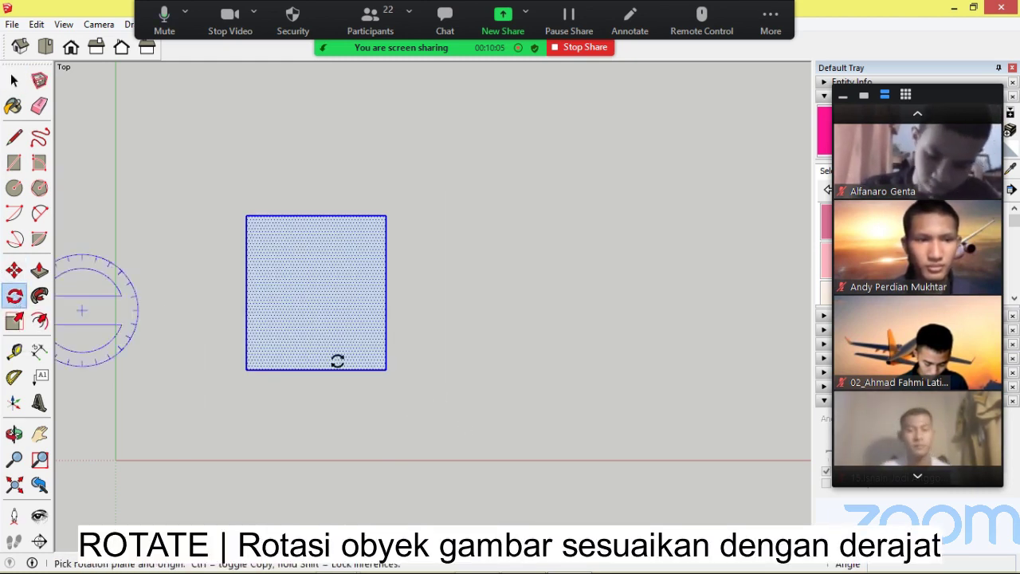
pyautogui.click(386, 369)
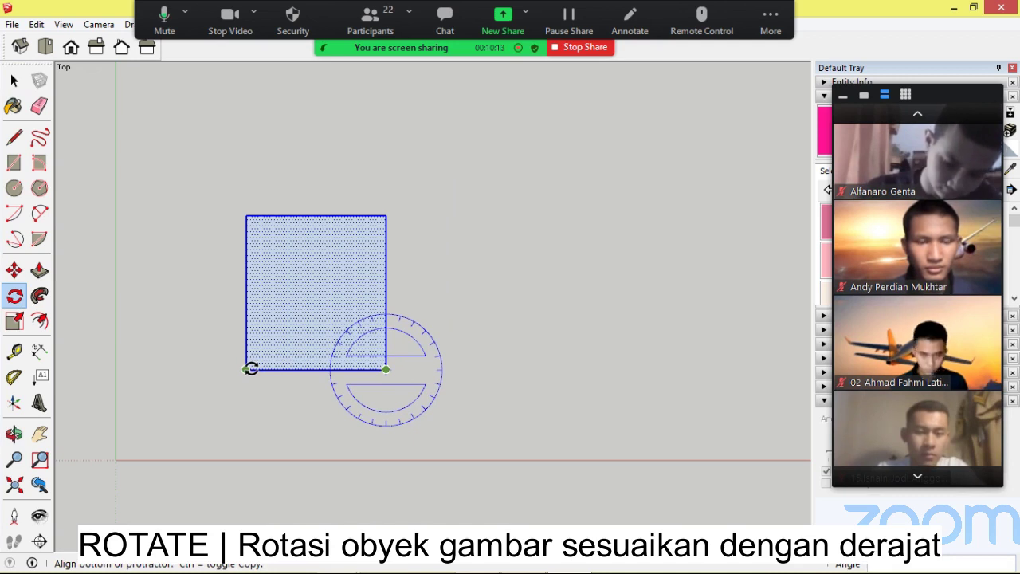
pyautogui.click(251, 370)
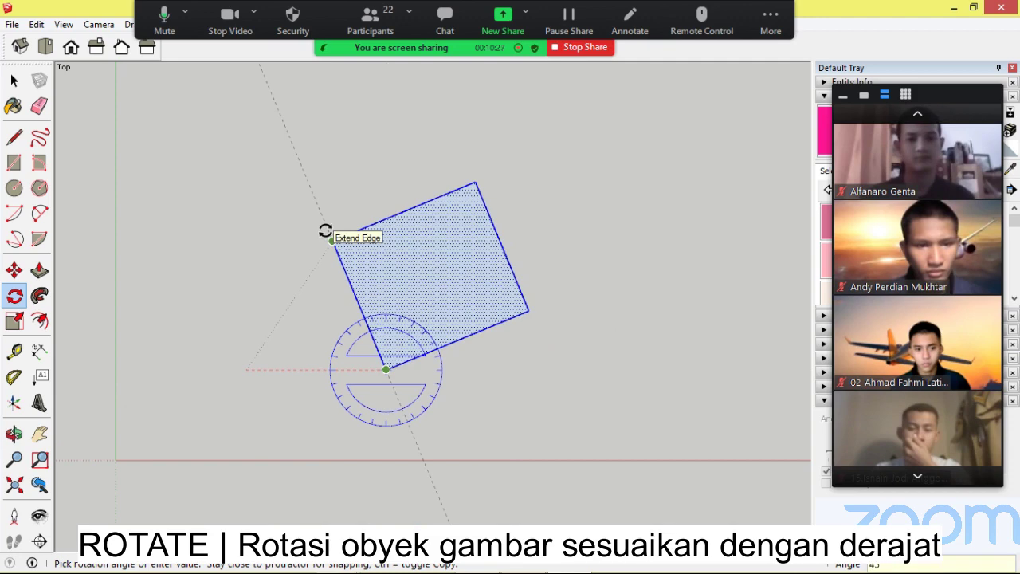
pyautogui.press('Return')
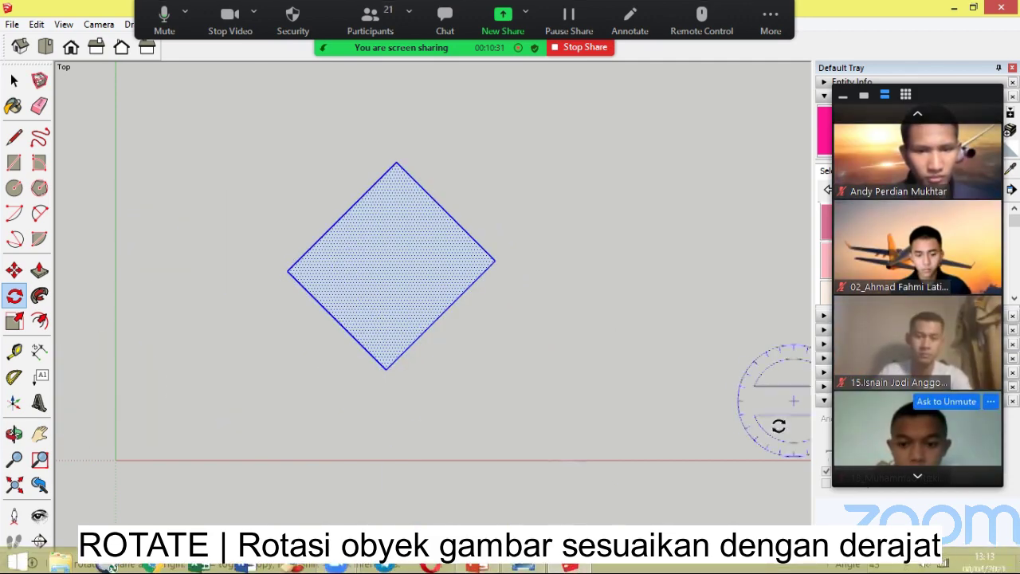
pyautogui.click(923, 476)
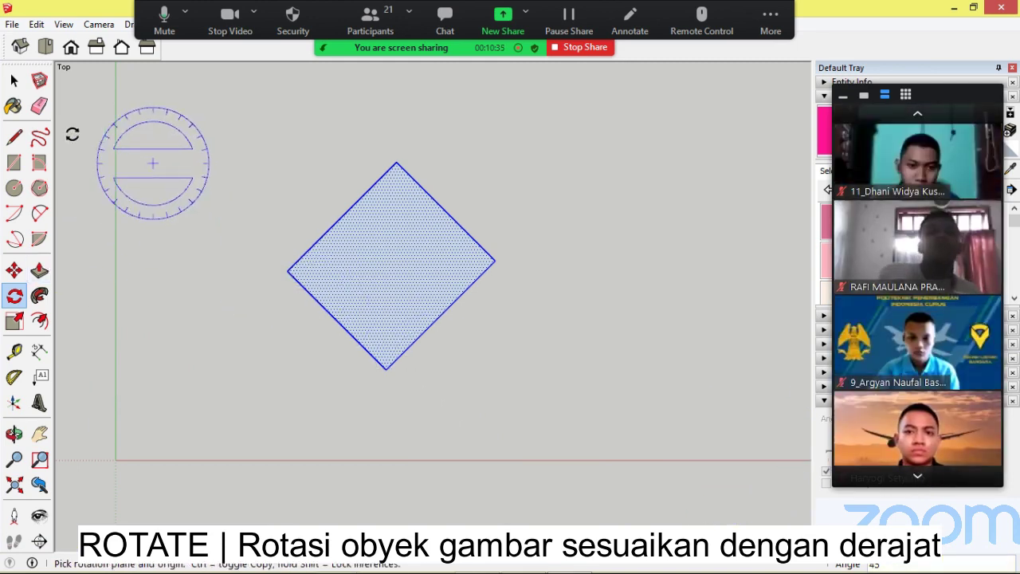
# - Reselect the tilted rectangle and rotate it 45 degrees back about its lowest corner, aligning its bottom edge with the red axis
pyautogui.click(13, 81)
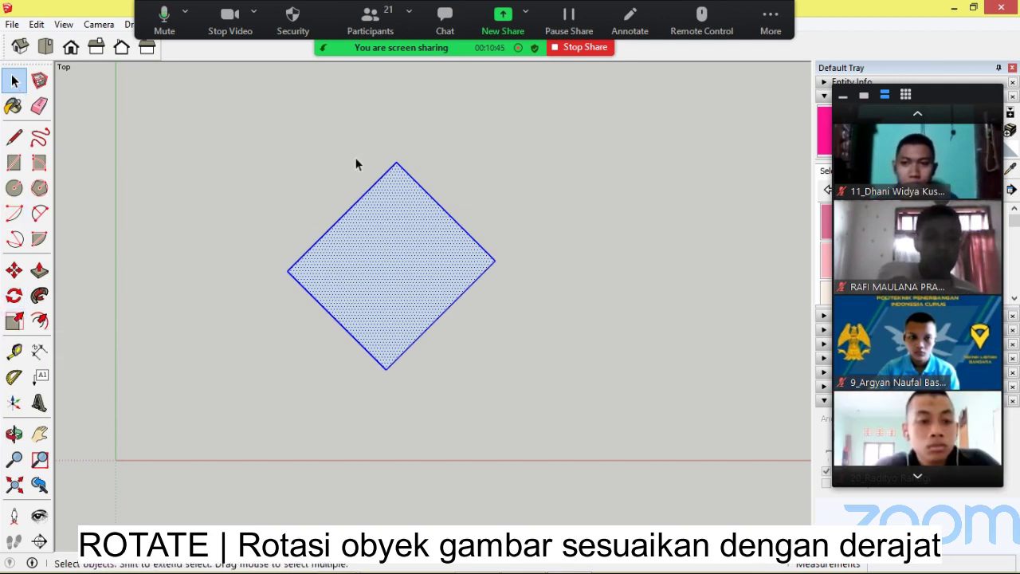
pyautogui.moveTo(251, 135); pyautogui.dragTo(544, 388)
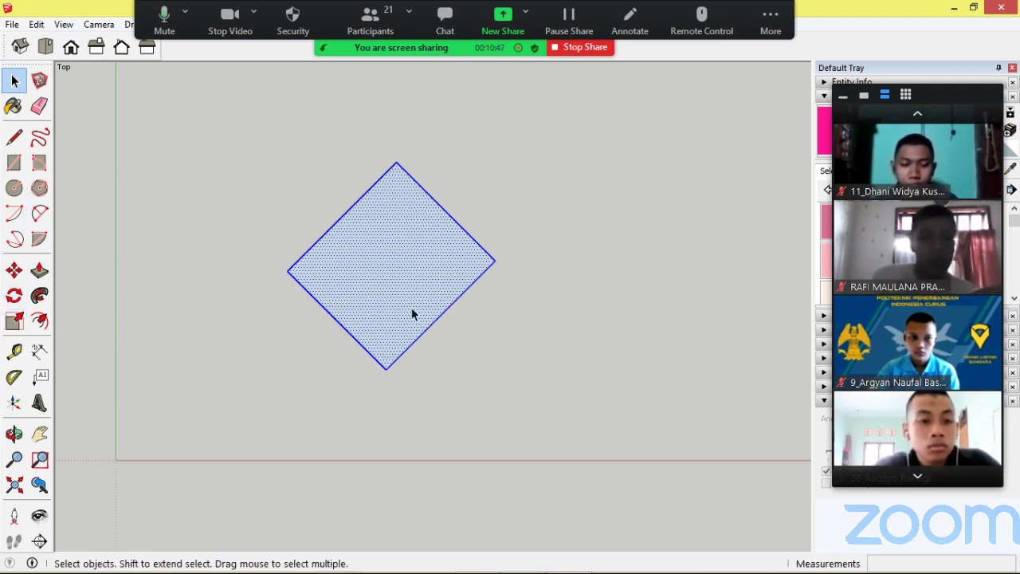
pyautogui.click(14, 297)
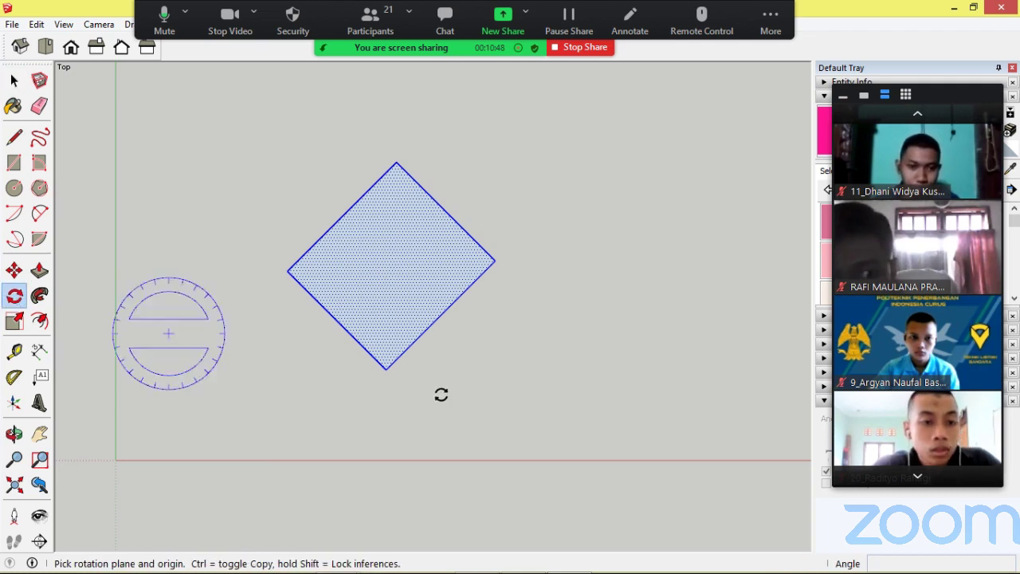
pyautogui.click(386, 367)
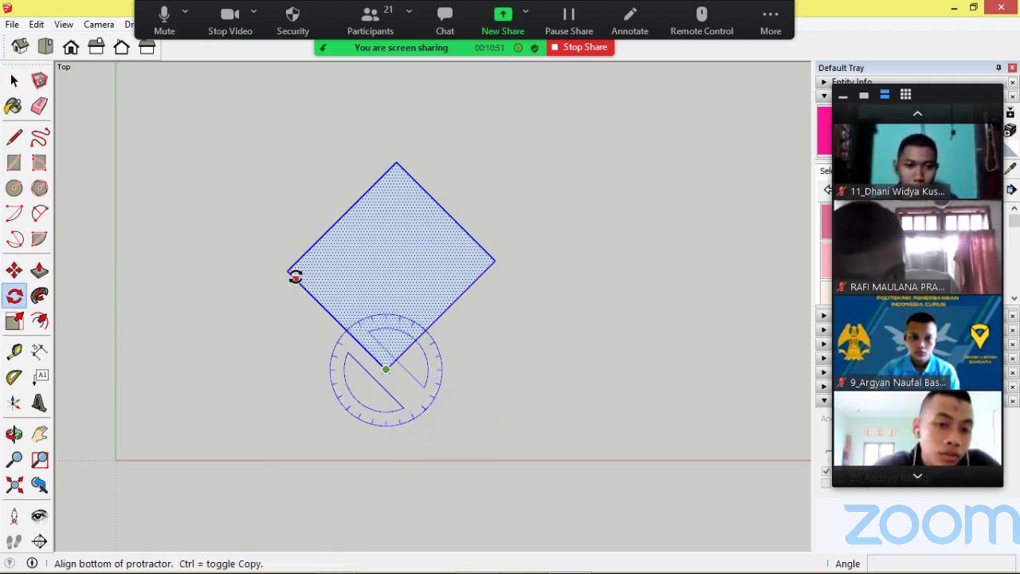
pyautogui.click(287, 271)
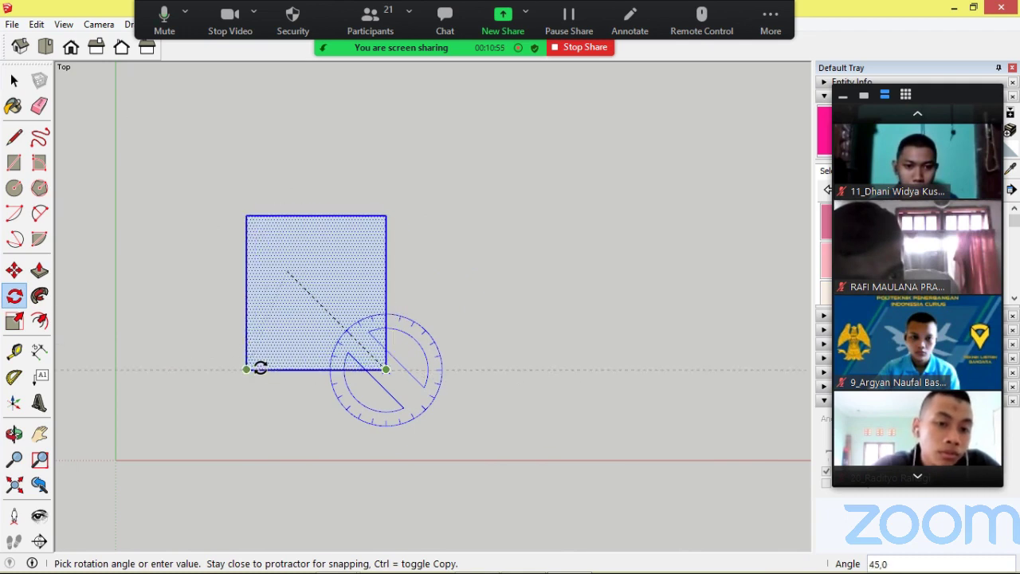
pyautogui.click(261, 367)
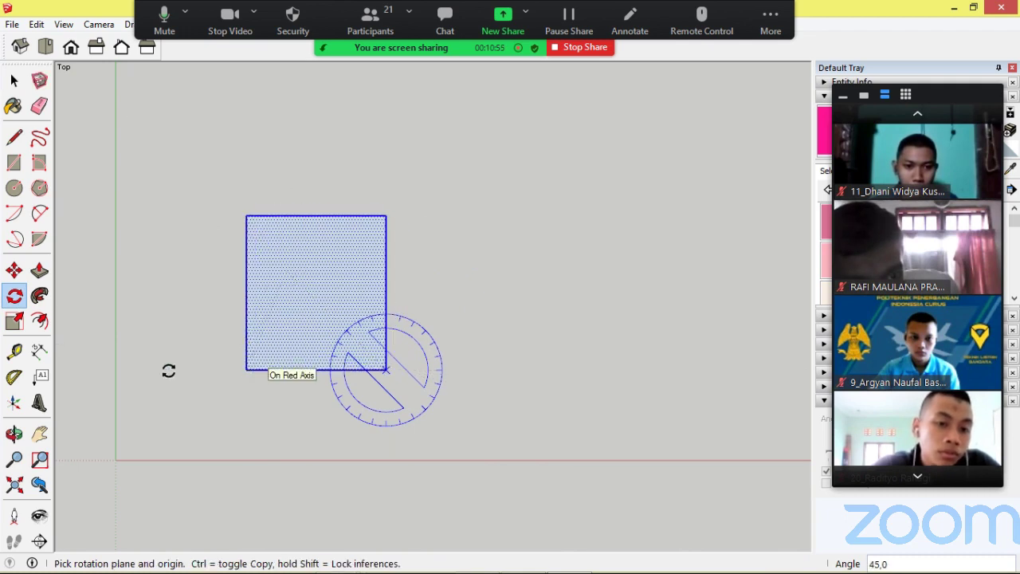
# - Scale the selected rectangle uniformly by 1.50 from its upper-right corner, and widen it by 1.17 along the red axis
pyautogui.click(14, 321)
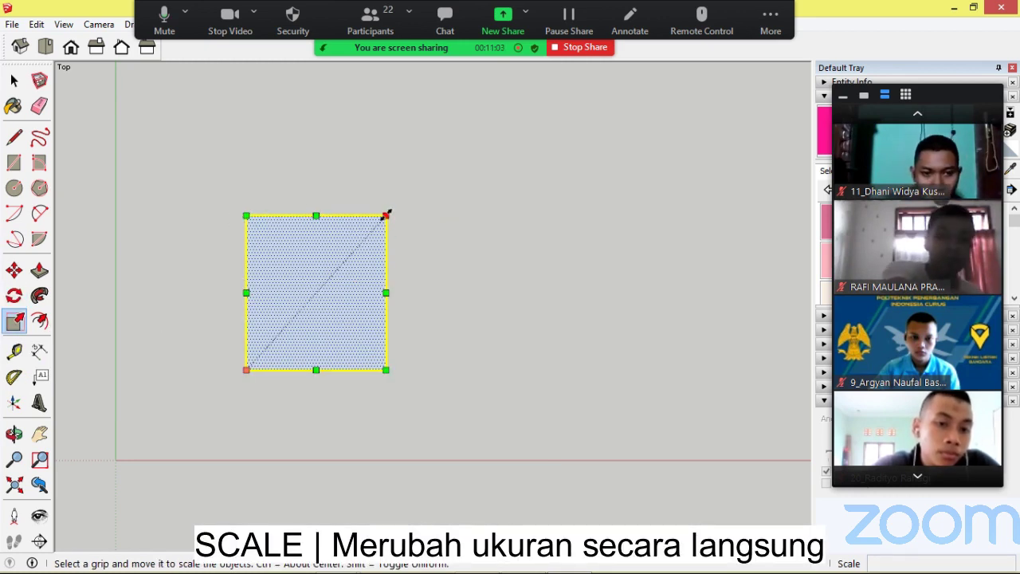
pyautogui.moveTo(387, 216); pyautogui.dragTo(495, 173)
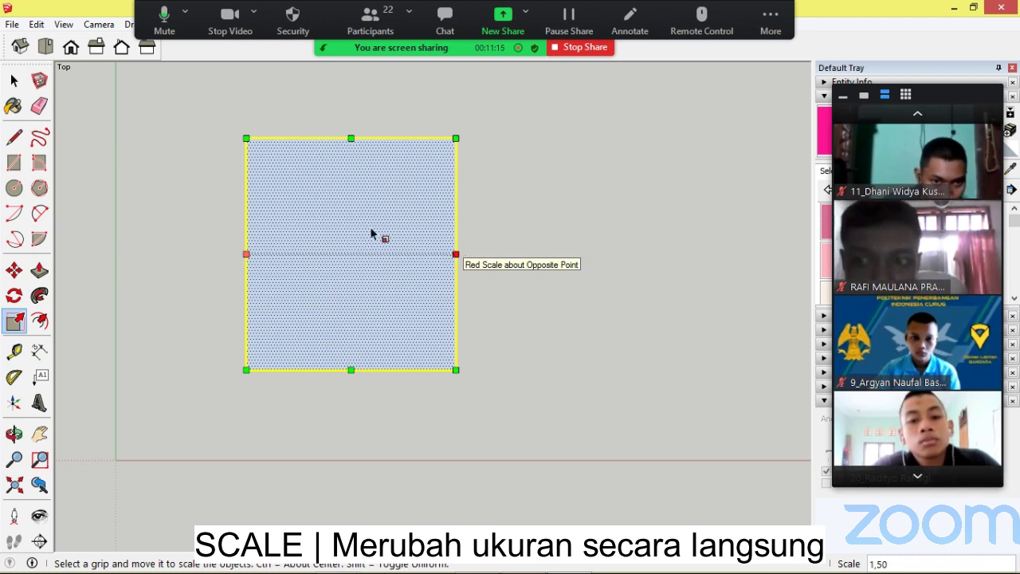
pyautogui.moveTo(448, 251); pyautogui.dragTo(490, 252)
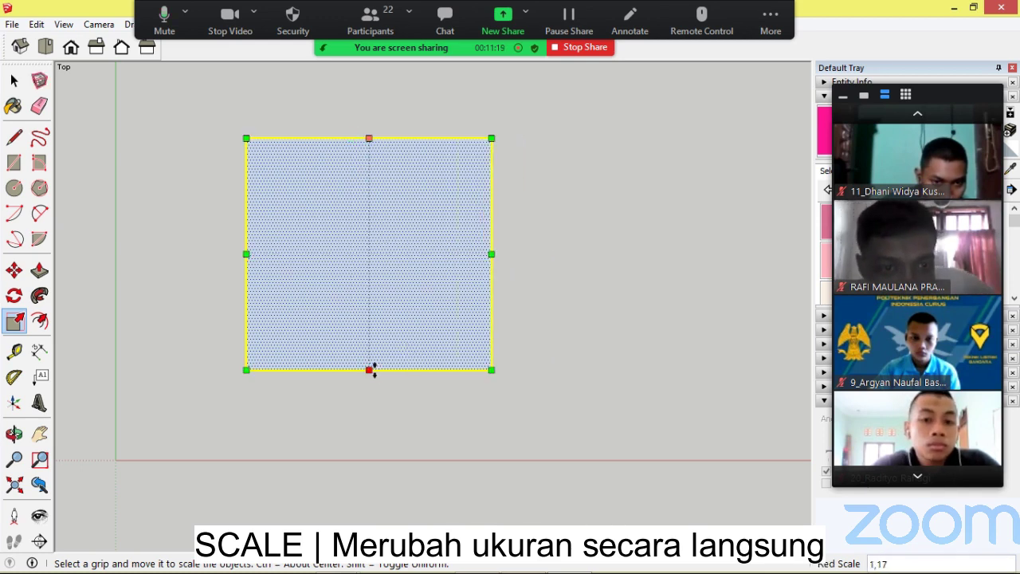
pyautogui.moveTo(369, 369)
pyautogui.mouseDown()
pyautogui.moveTo(372, 449)
pyautogui.moveTo(370, 368)
pyautogui.mouseUp()
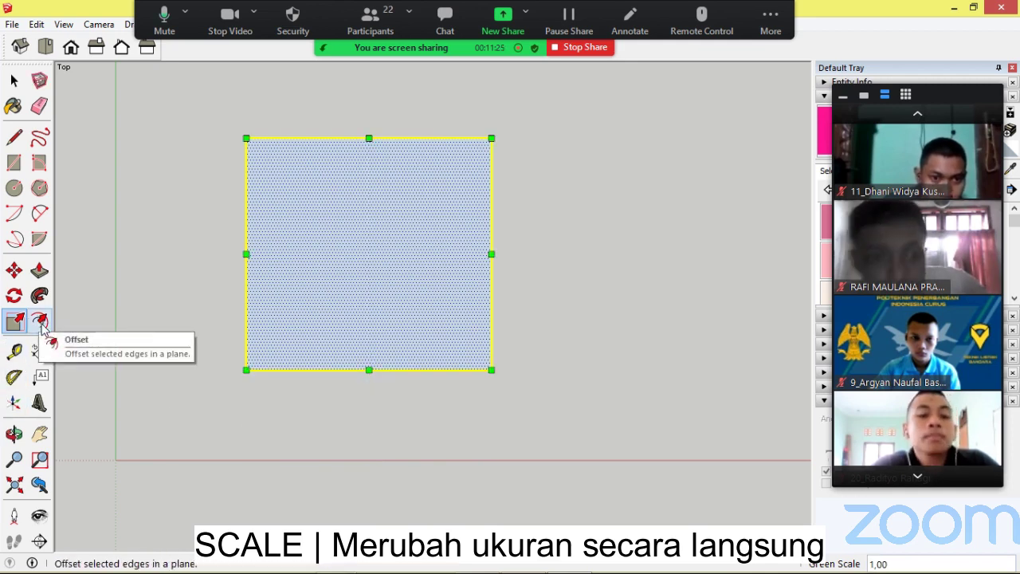
# - Select only the rectangle's face and offset its outline inward by about 104 mm
pyautogui.click(14, 82)
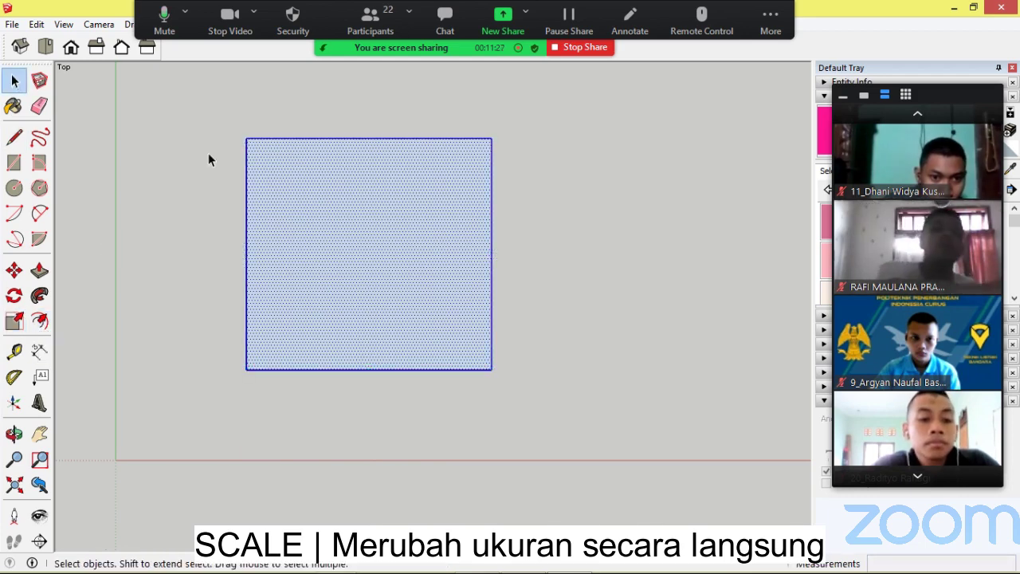
pyautogui.click(208, 153)
pyautogui.click(385, 221)
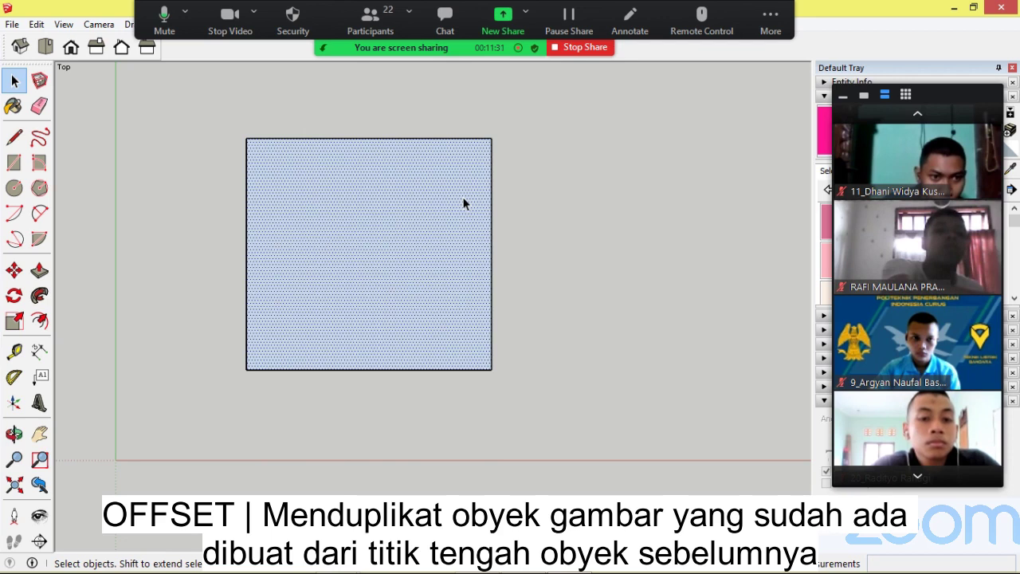
pyautogui.click(43, 327)
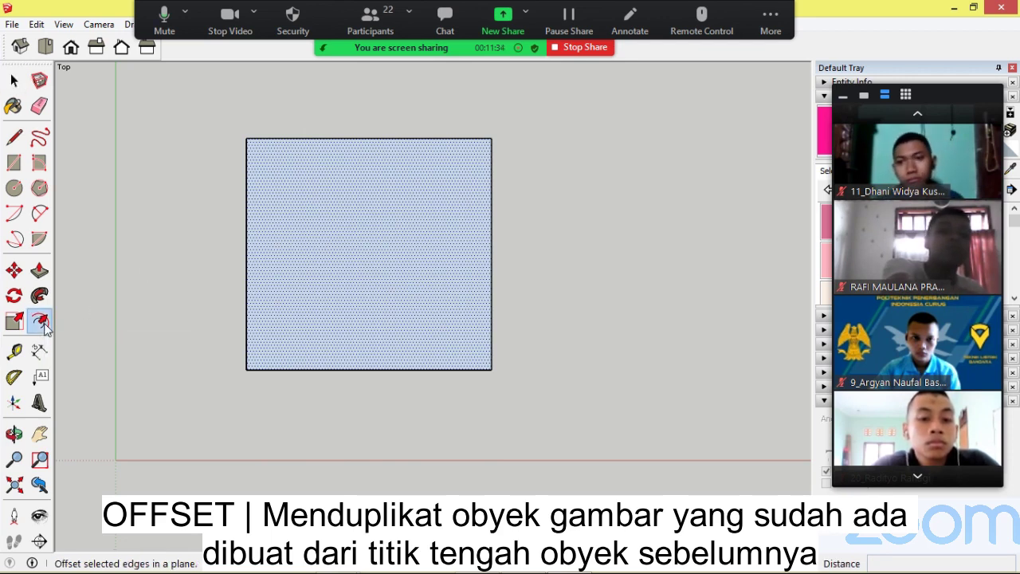
pyautogui.click(358, 233)
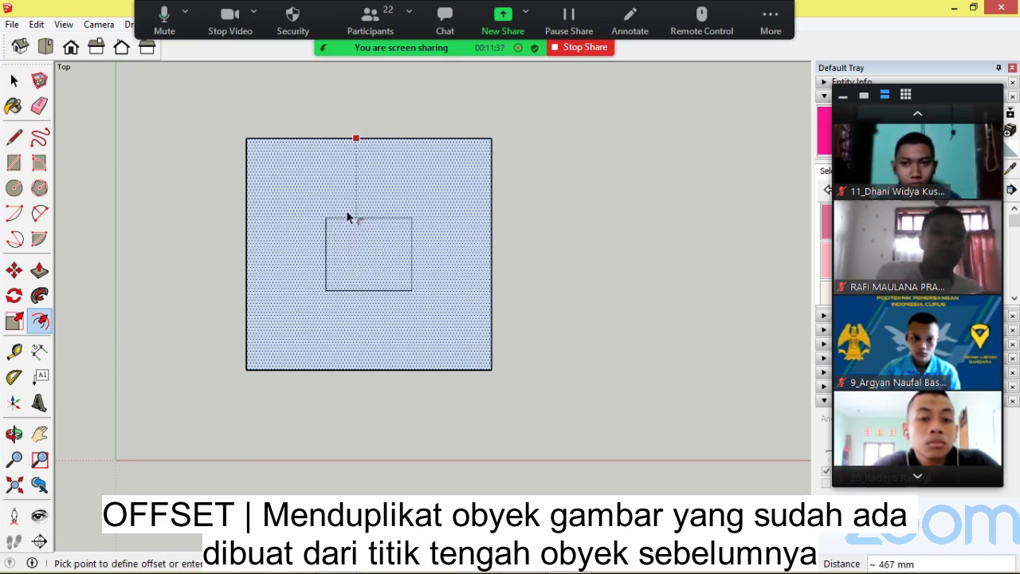
pyautogui.click(290, 157)
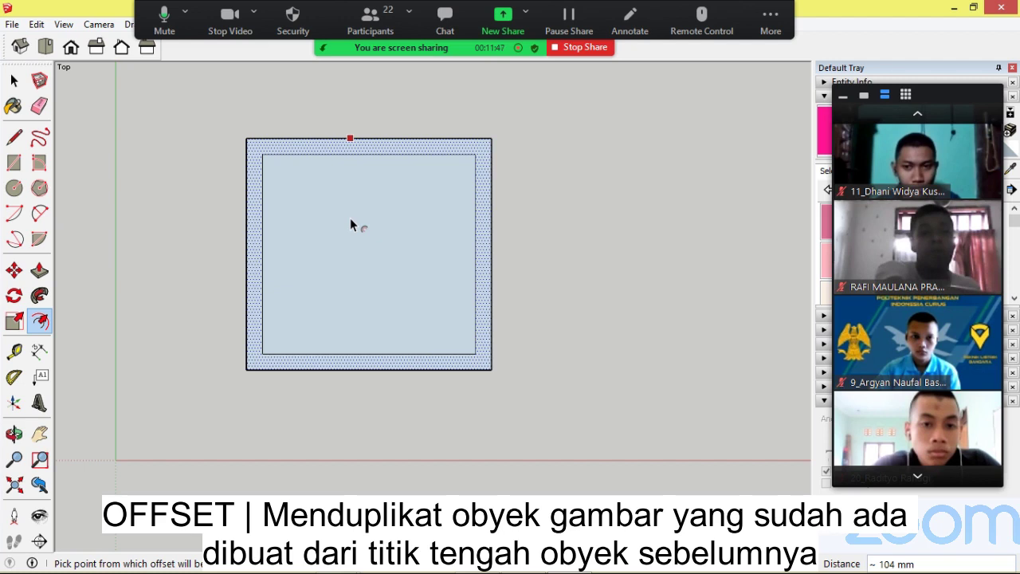
pyautogui.click(919, 479)
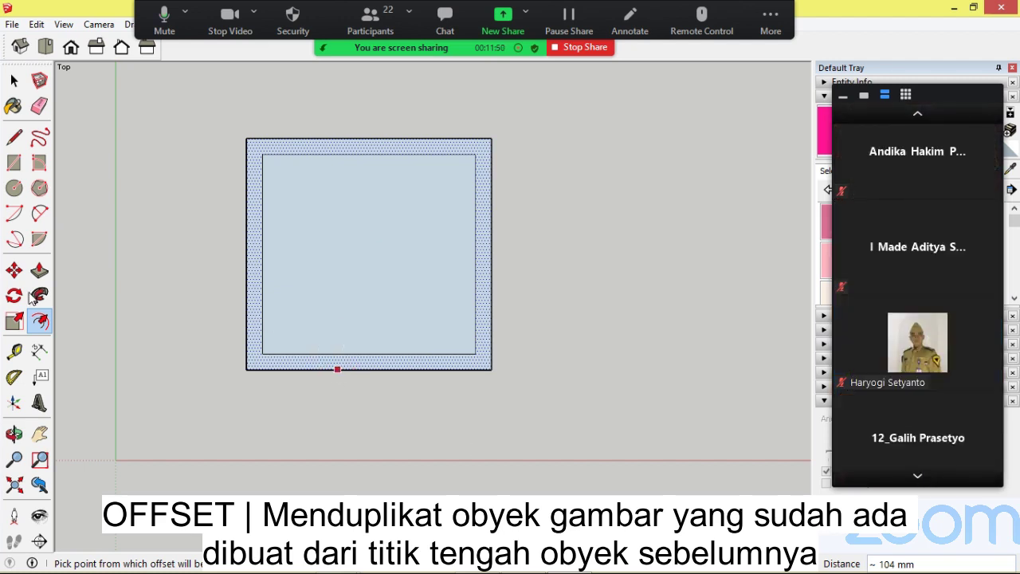
# - Delete the inner face enclosed by the offset outline, keeping only the border frame
pyautogui.click(13, 81)
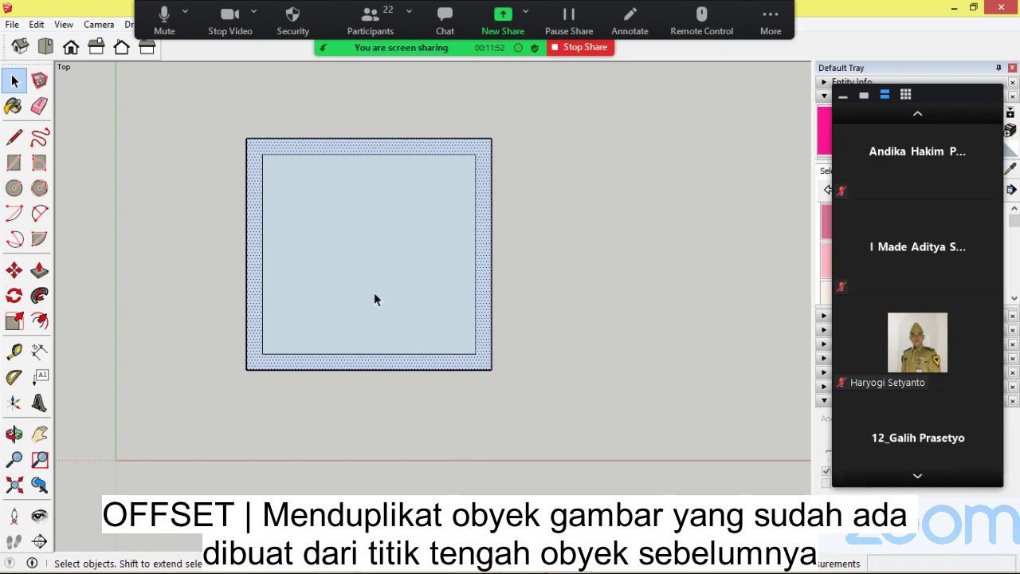
pyautogui.click(340, 228)
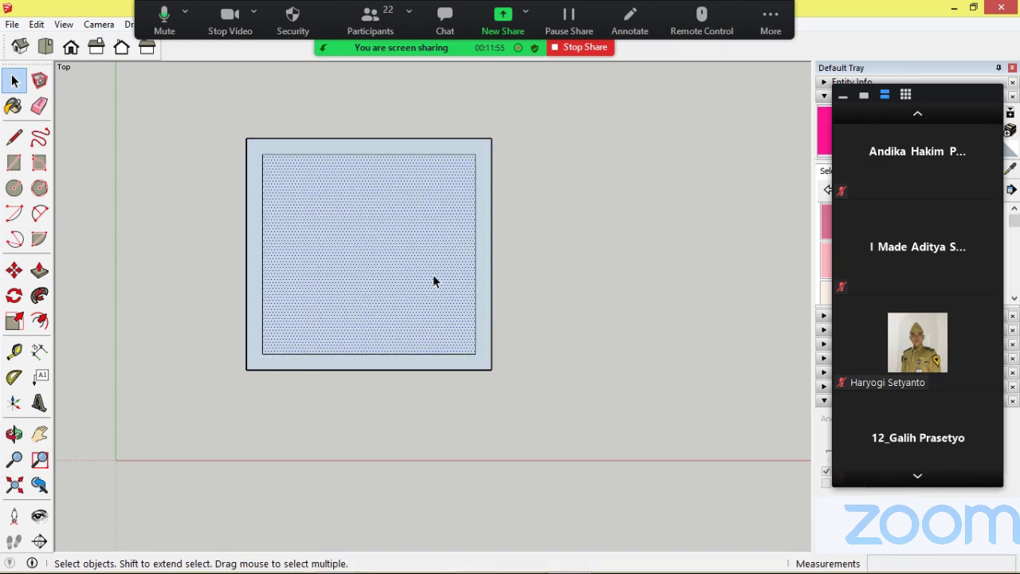
pyautogui.press('Delete')
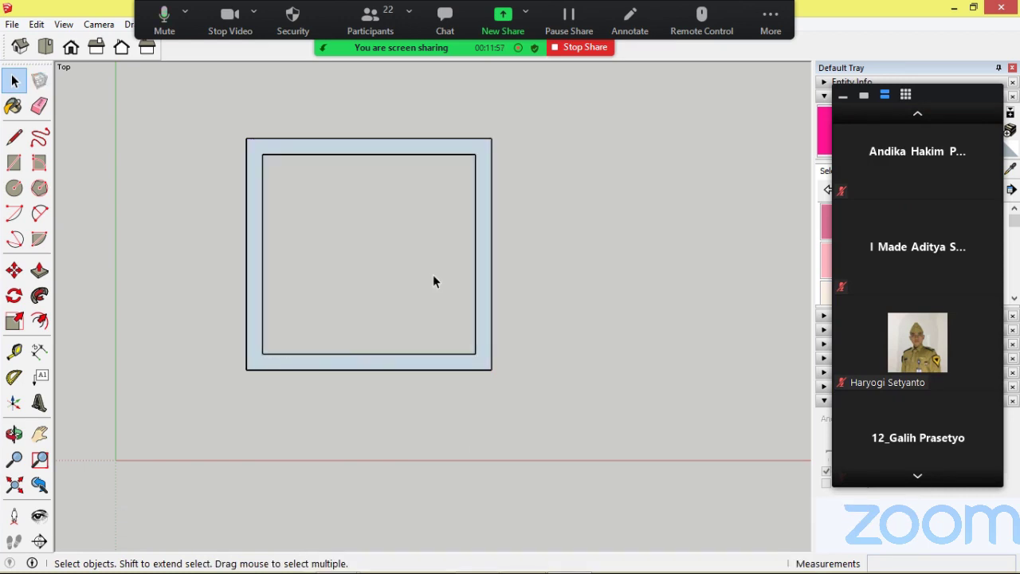
pyautogui.click(918, 477)
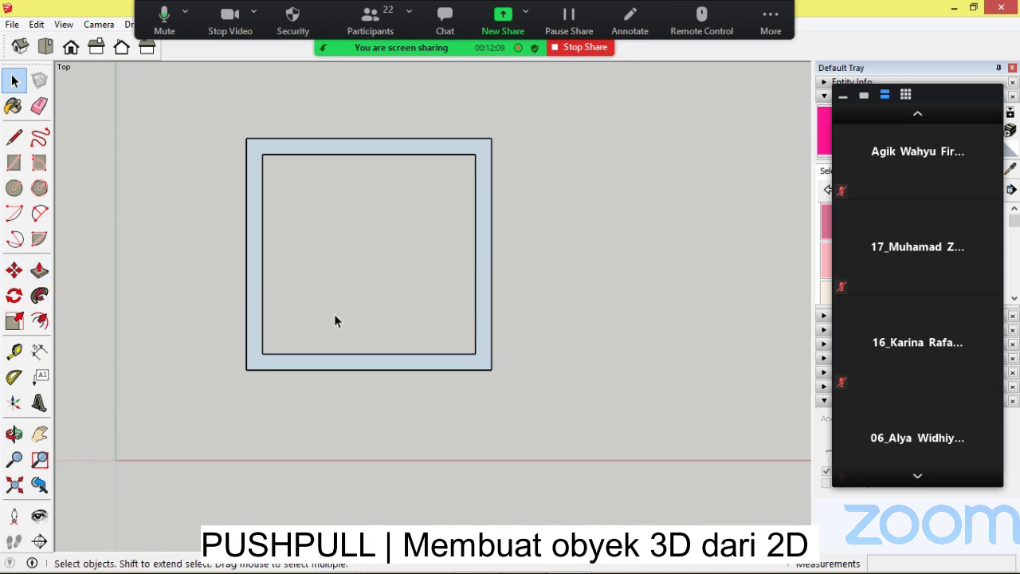
# - Switch to the isometric view and push/pull the frame face up by about 1033 mm into hollow walls
pyautogui.click(19, 48)
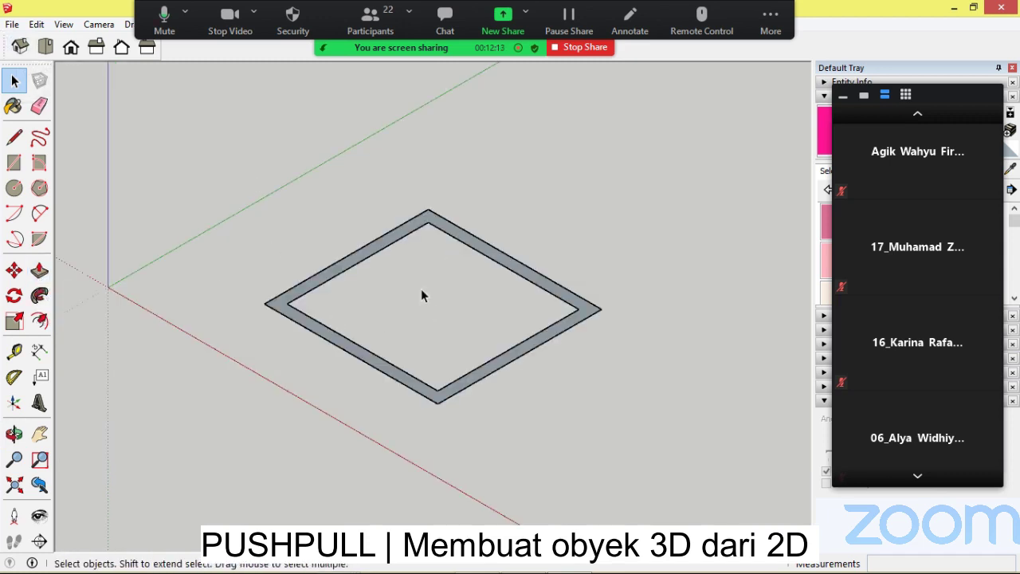
pyautogui.click(918, 477)
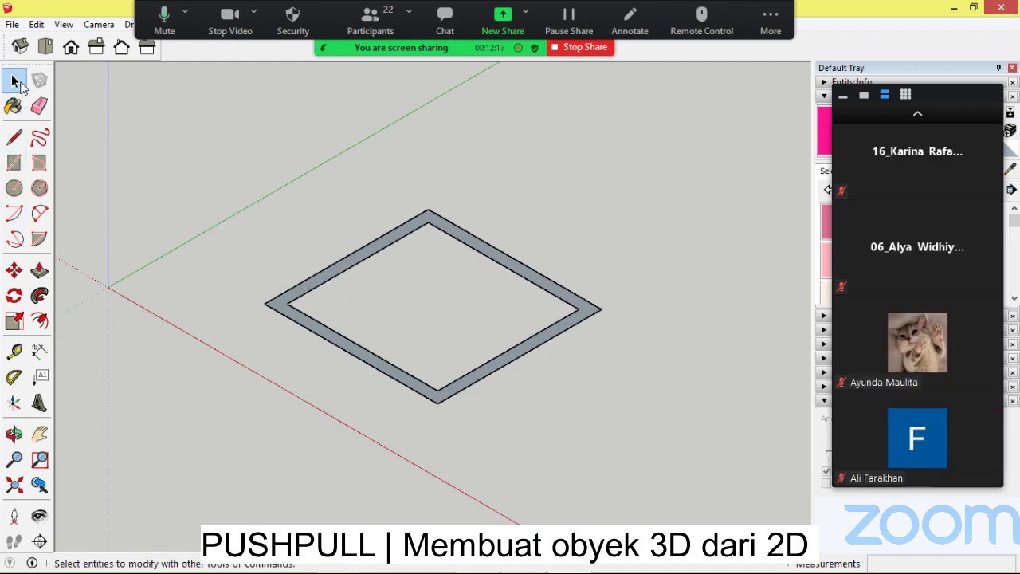
pyautogui.click(40, 273)
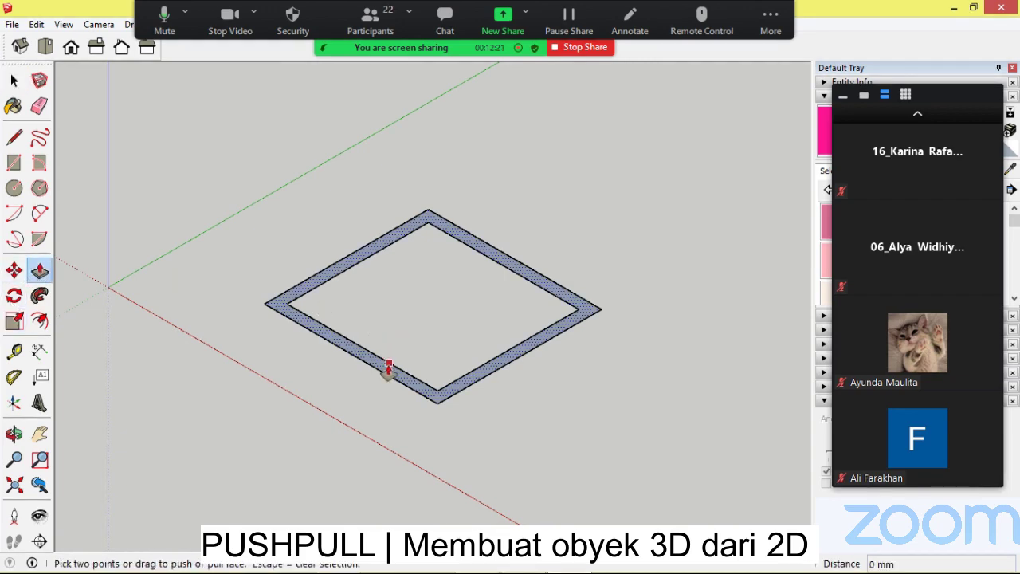
pyautogui.click(389, 368)
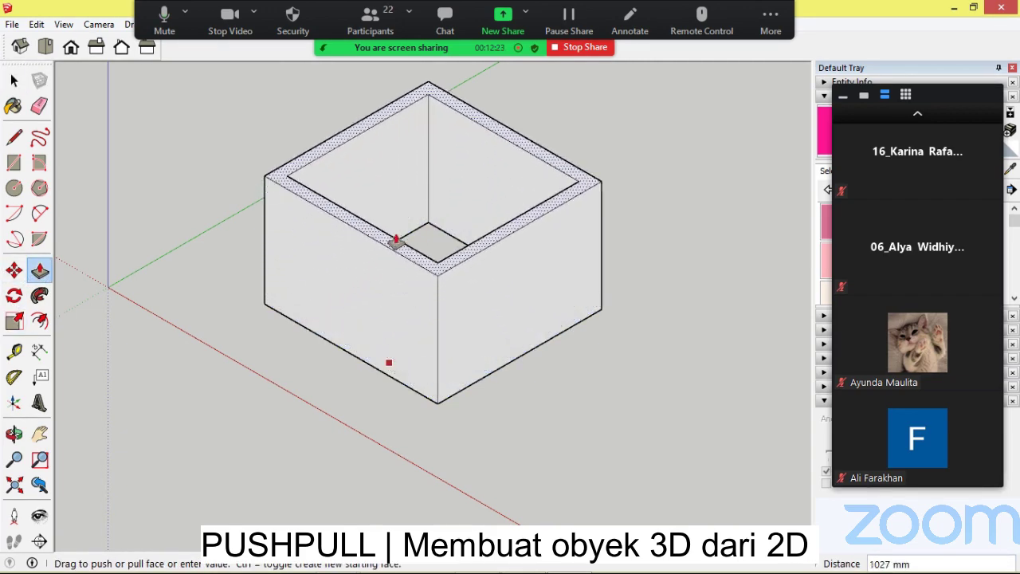
pyautogui.click(394, 243)
# - Trace a line along one inner top edge of the hollow box, corner to corner, to close its top opening with a face
pyautogui.moveTo(392, 262); pyautogui.dragTo(453, 502, button='middle')
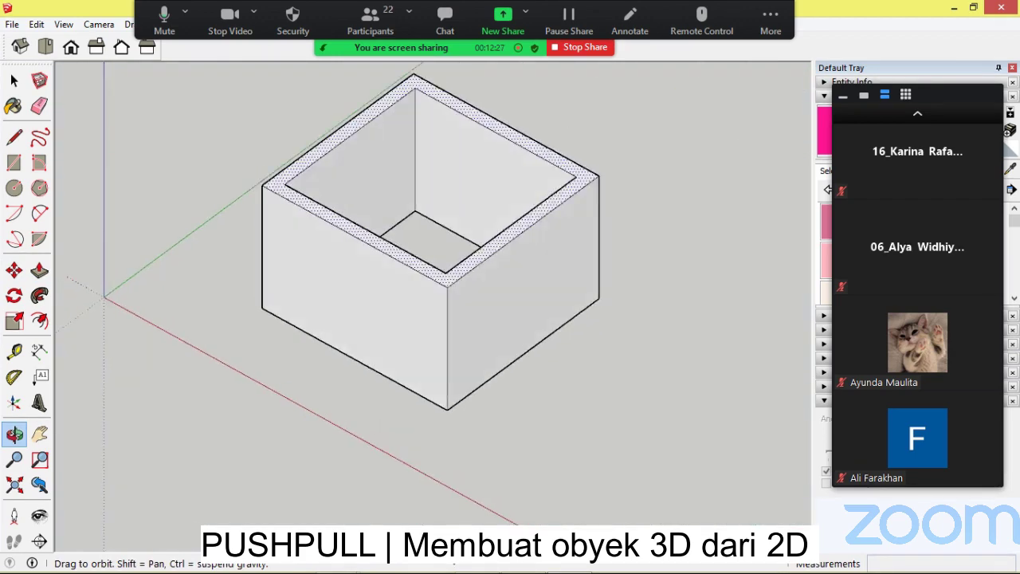
pyautogui.moveTo(453, 548); pyautogui.dragTo(454, 564, button='middle')
pyautogui.scroll(2, 419, 173)
pyautogui.moveTo(418, 180); pyautogui.dragTo(364, 266, button='middle')
pyautogui.scroll(-3, 278, 244)
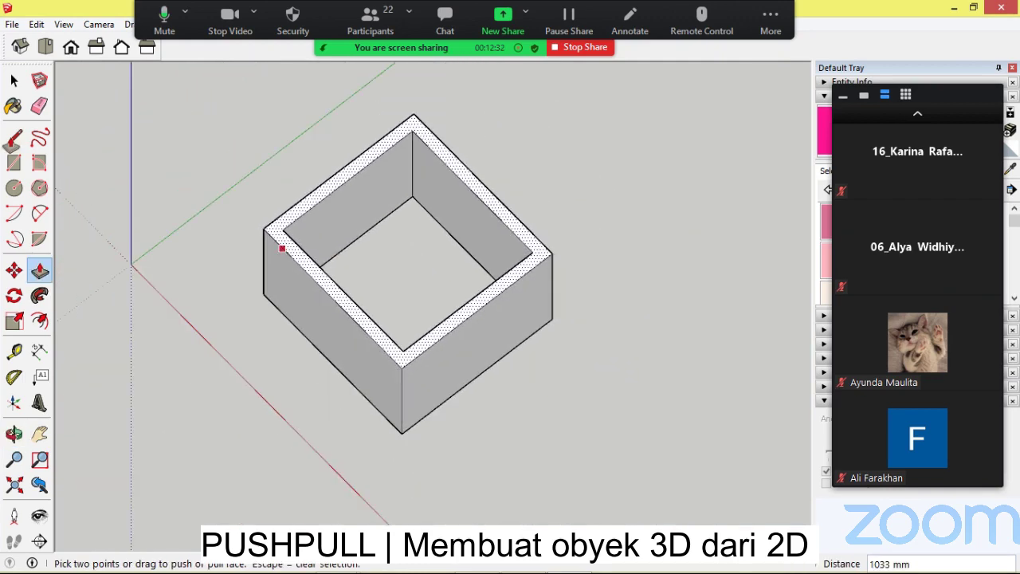
pyautogui.click(16, 139)
pyautogui.scroll(4, 416, 122)
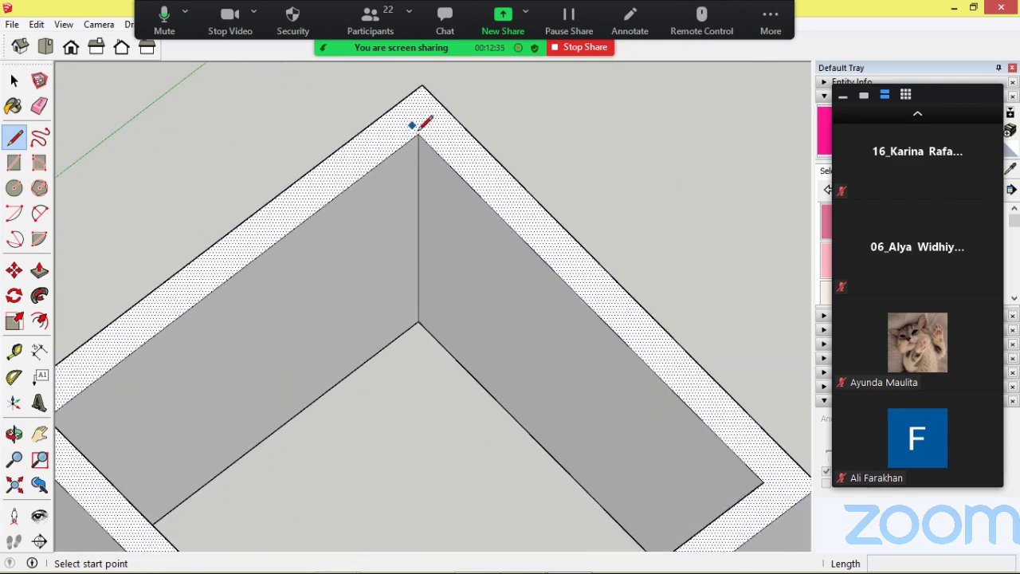
pyautogui.click(417, 133)
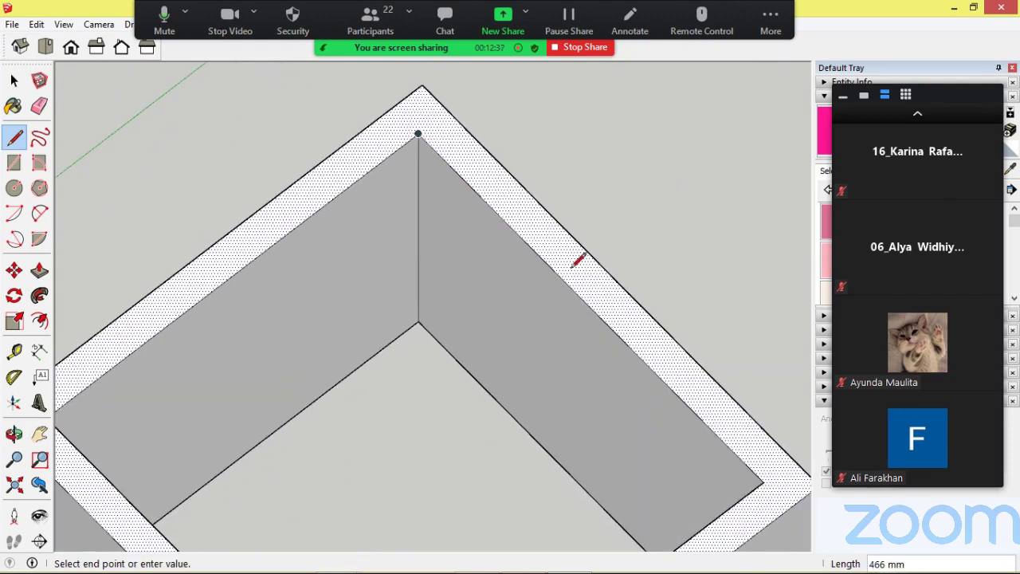
pyautogui.click(763, 482)
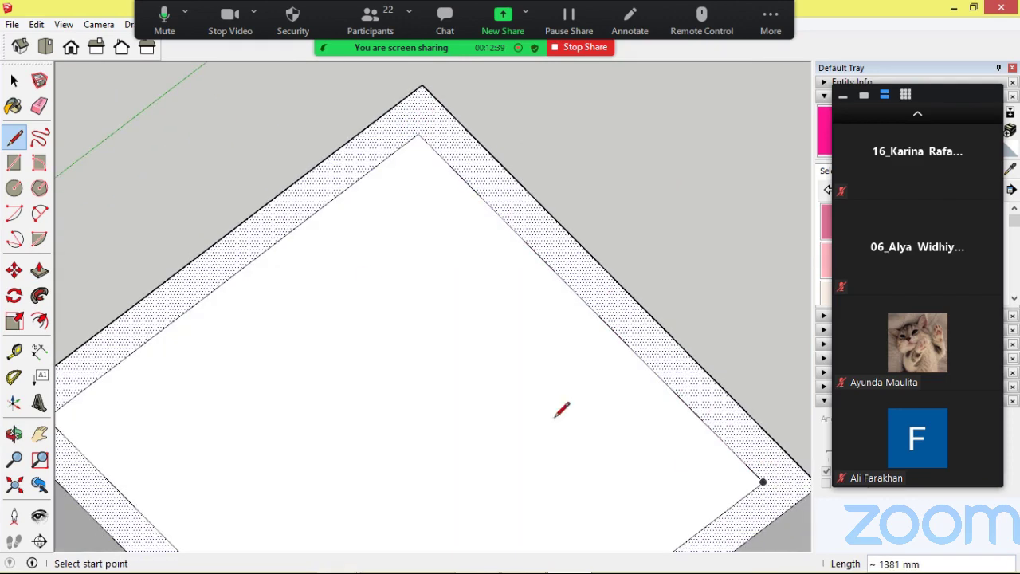
pyautogui.scroll(-4, 368, 281)
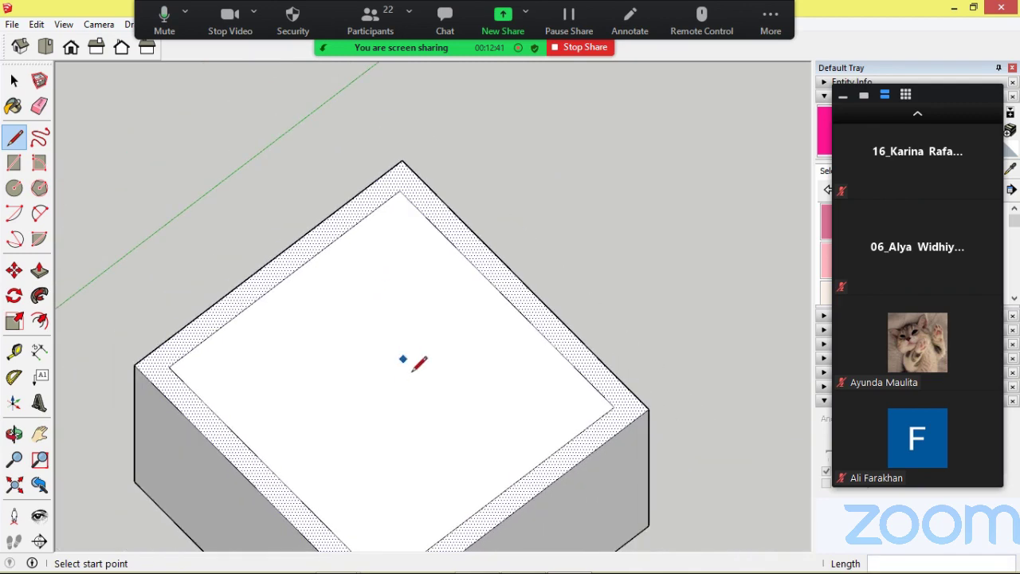
# - Trace a line along one inner edge of the box's underside, corner to corner, to close the bottom opening with a face
pyautogui.moveTo(409, 406); pyautogui.dragTo(426, 150, button='middle')
pyautogui.moveTo(471, 365); pyautogui.dragTo(389, 233, button='middle')
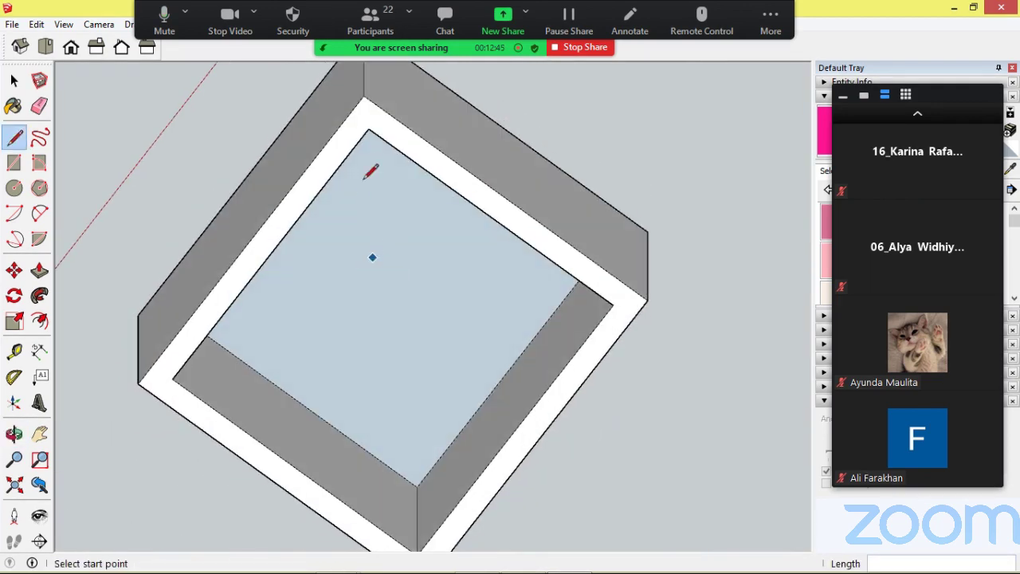
pyautogui.click(368, 128)
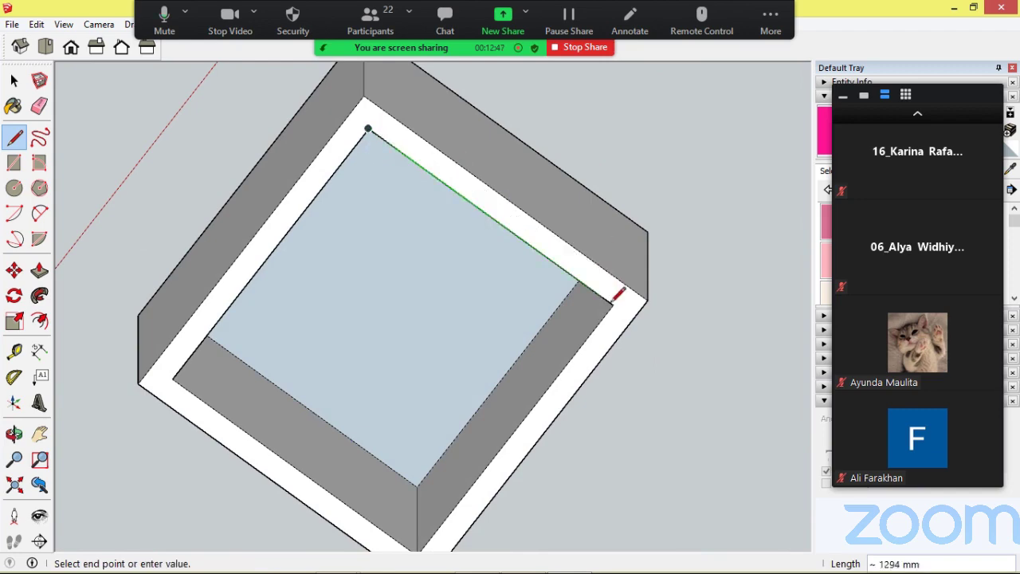
pyautogui.click(613, 304)
pyautogui.moveTo(526, 363); pyautogui.dragTo(478, 239, button='middle')
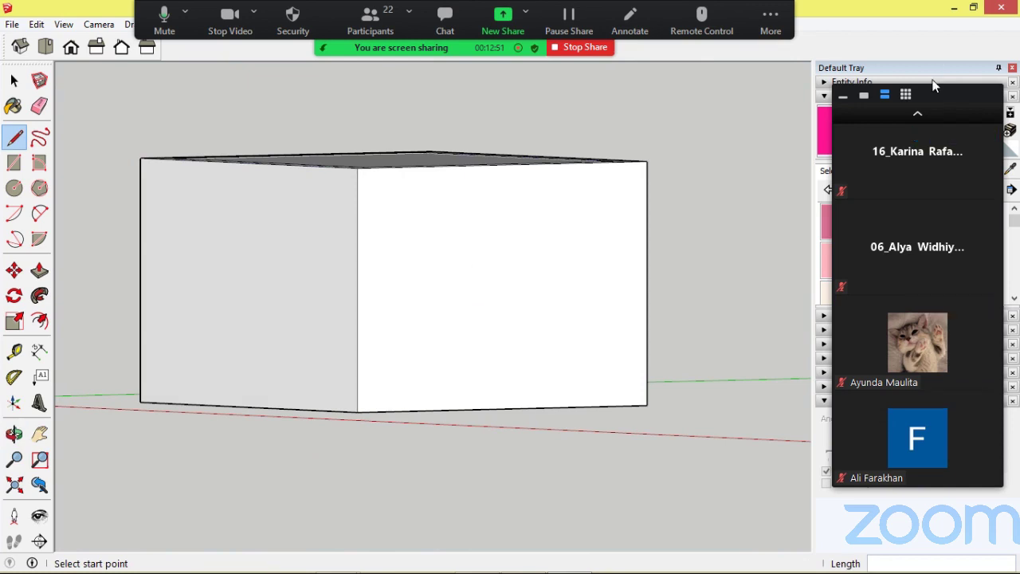
pyautogui.click(917, 116)
pyautogui.click(918, 116)
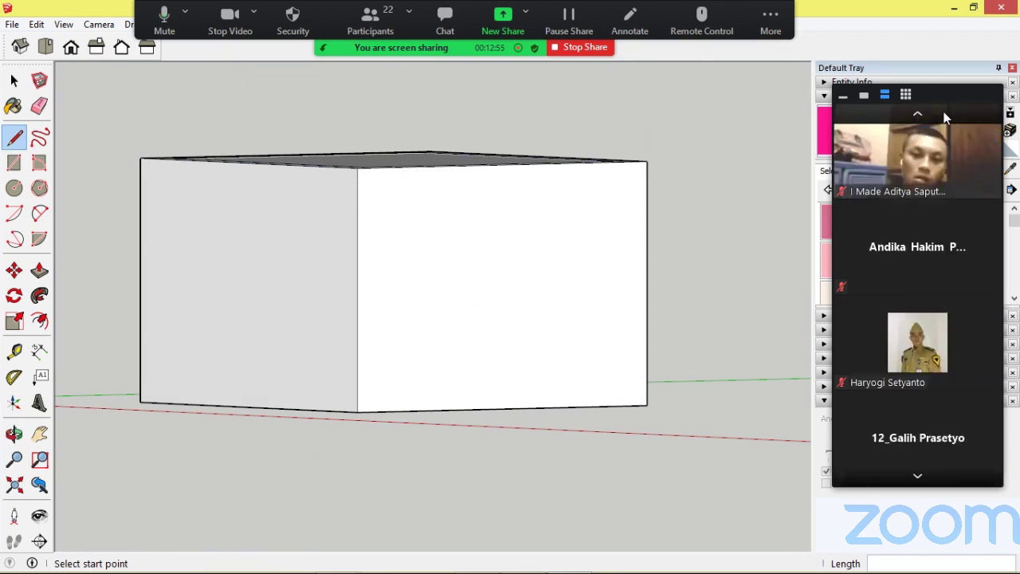
pyautogui.moveTo(459, 189); pyautogui.dragTo(262, 323, button='middle')
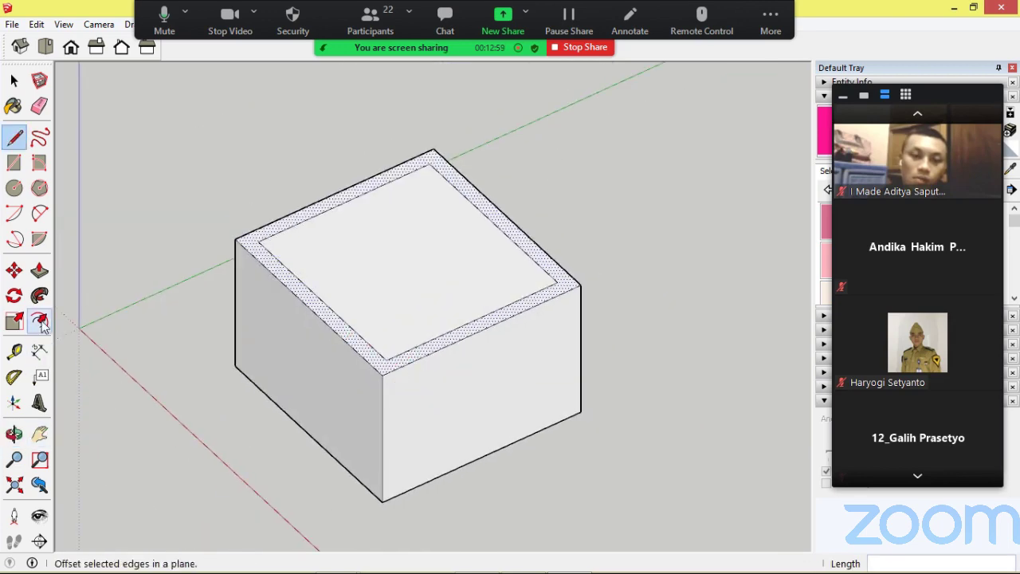
pyautogui.moveTo(149, 300); pyautogui.dragTo(228, 308, button='middle')
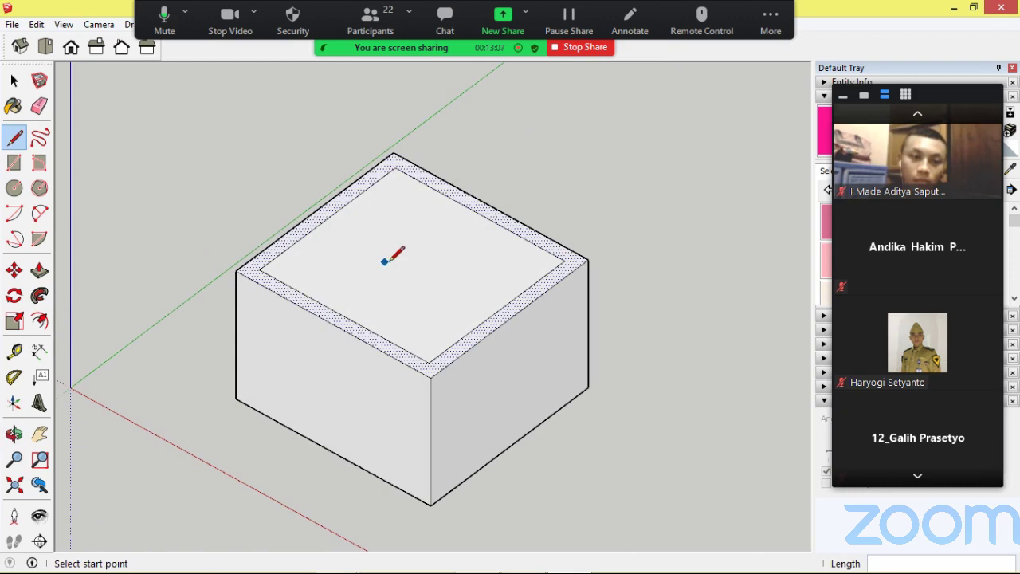
pyautogui.scroll(-2, 384, 262)
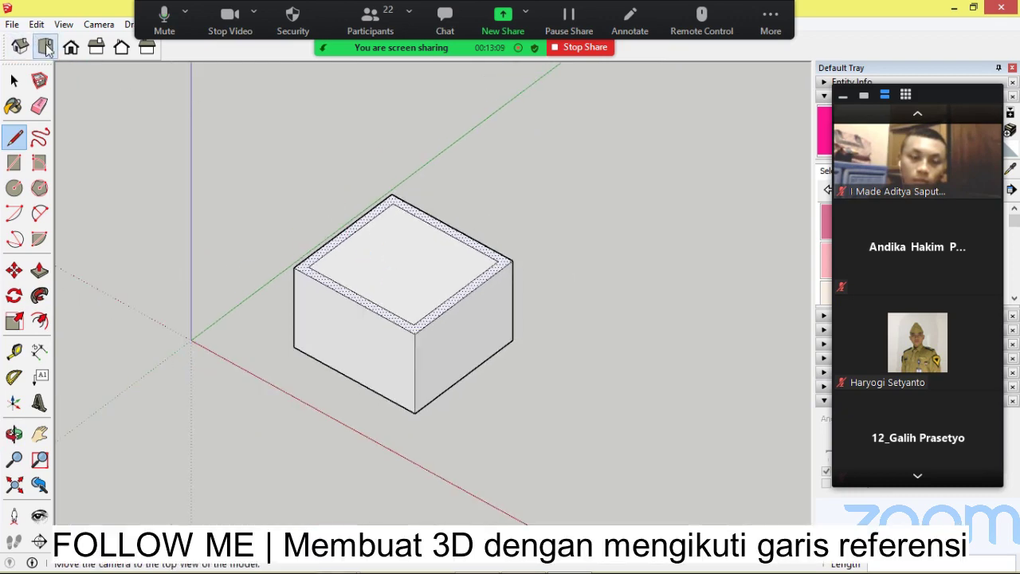
pyautogui.moveTo(264, 243)
pyautogui.mouseDown(button='middle')
pyautogui.moveTo(303, 282)
pyautogui.moveTo(287, 271)
pyautogui.mouseUp(button='middle')
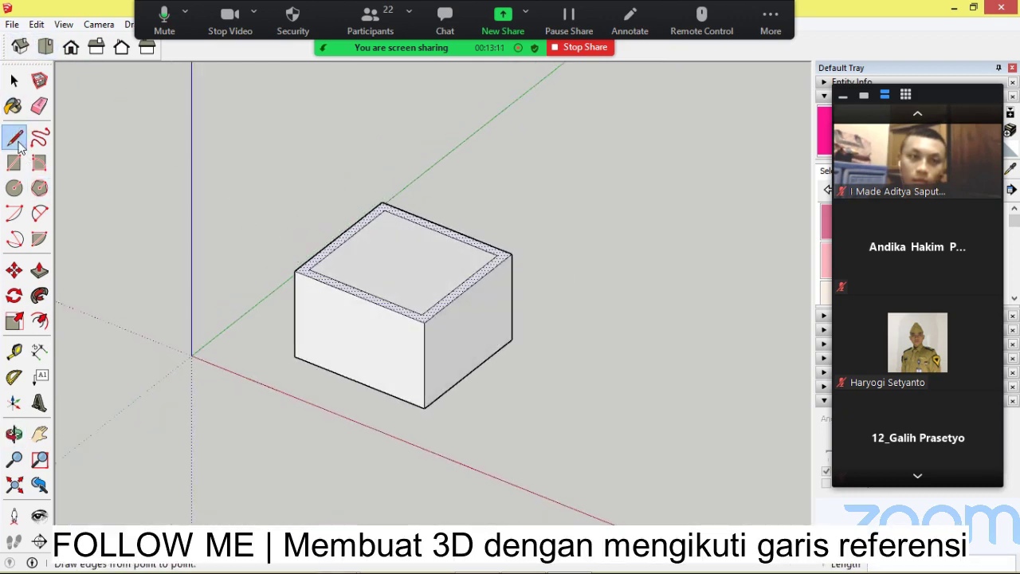
pyautogui.click(16, 138)
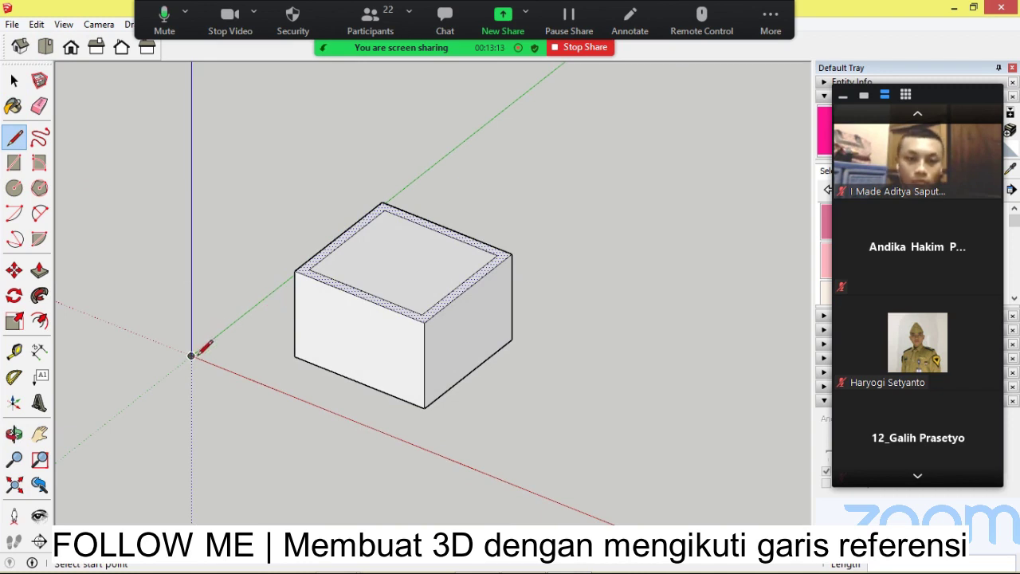
# - Switch to the top view, select the entire box and delete it
pyautogui.click(46, 48)
pyautogui.click(13, 81)
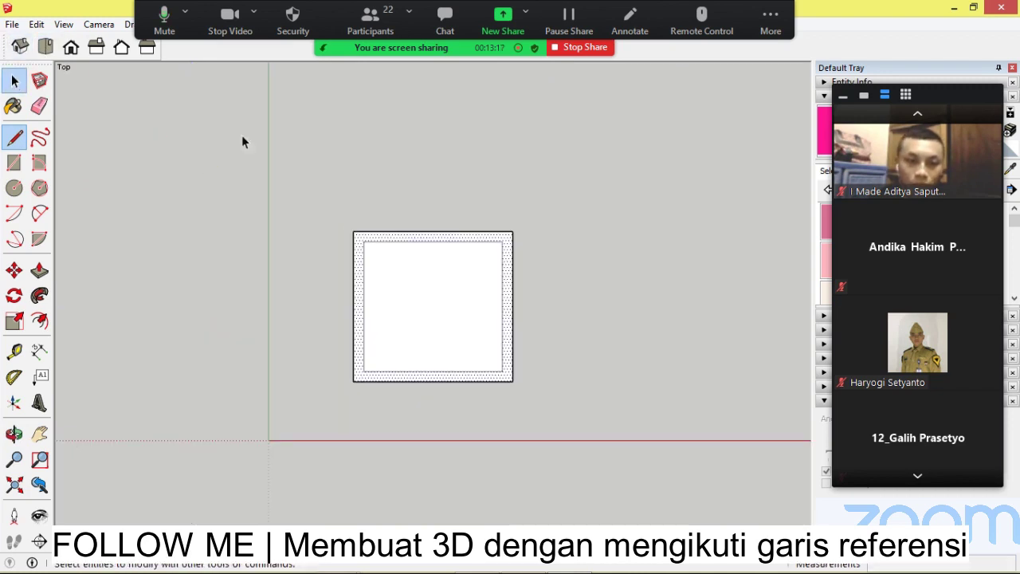
pyautogui.moveTo(324, 179); pyautogui.dragTo(610, 411)
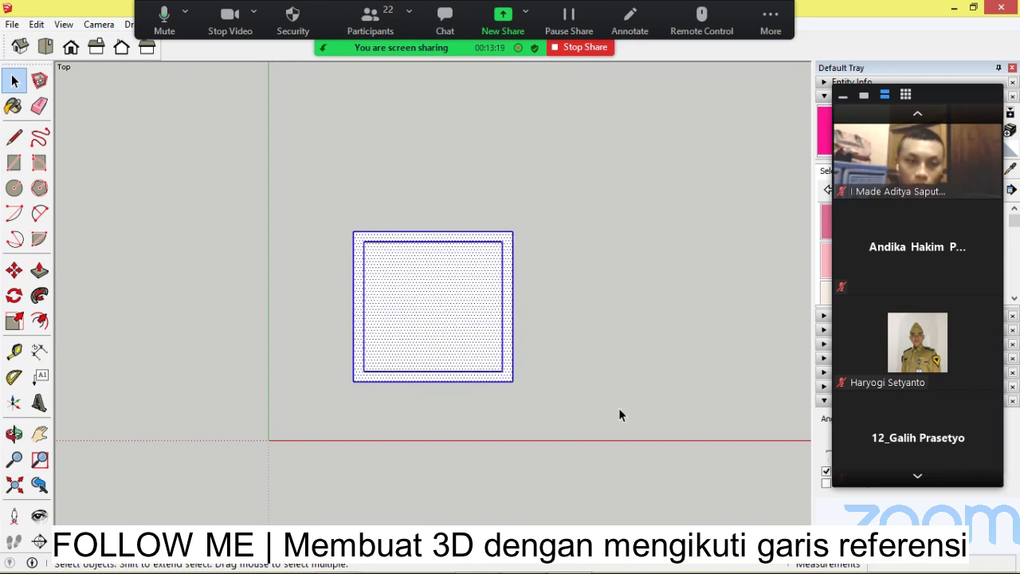
pyautogui.press('Delete')
# - Draw a circle centred on the origin with a radius of about 133 mm on the ground plane
pyautogui.scroll(5, 241, 442)
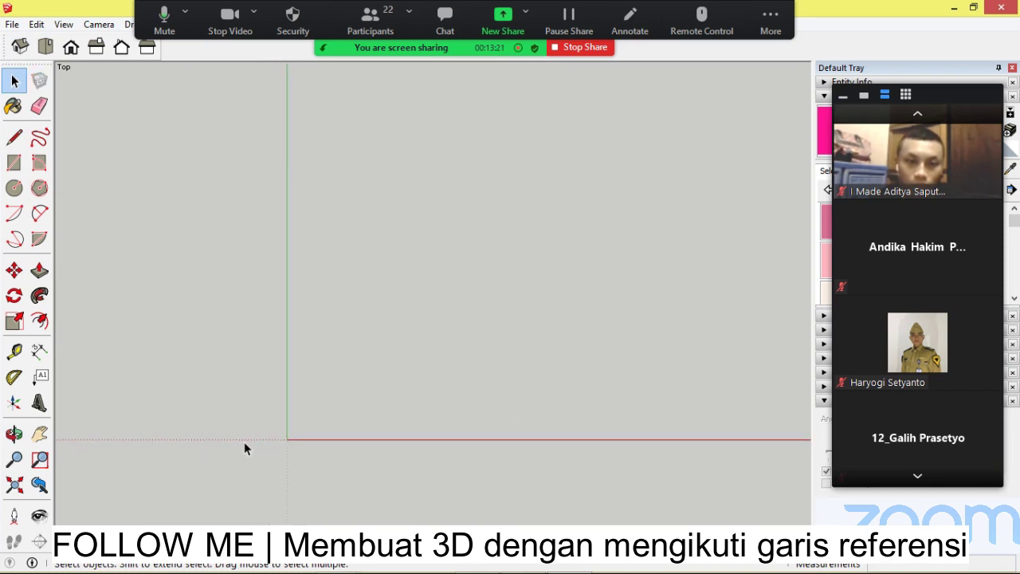
pyautogui.click(14, 187)
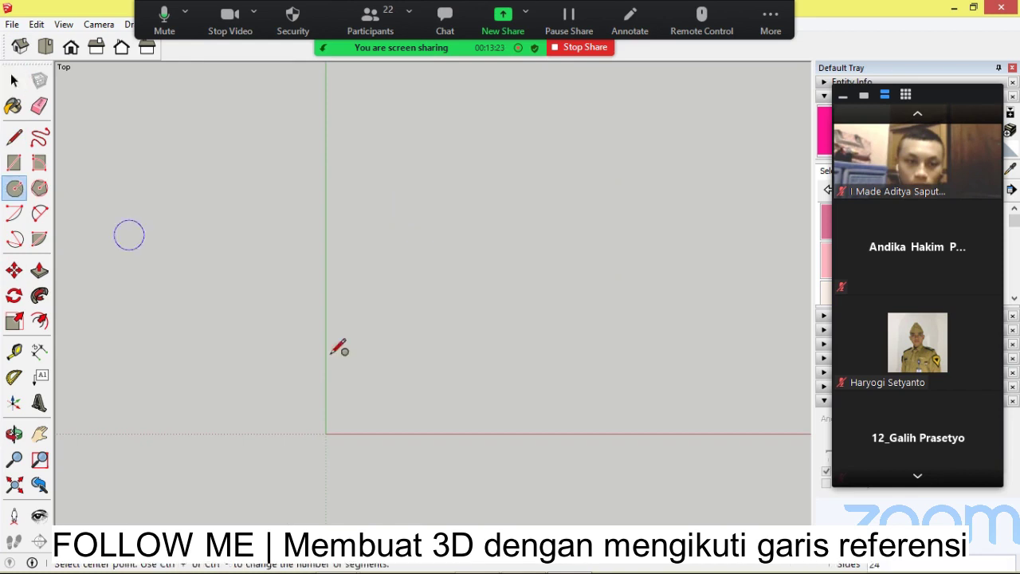
pyautogui.click(332, 431)
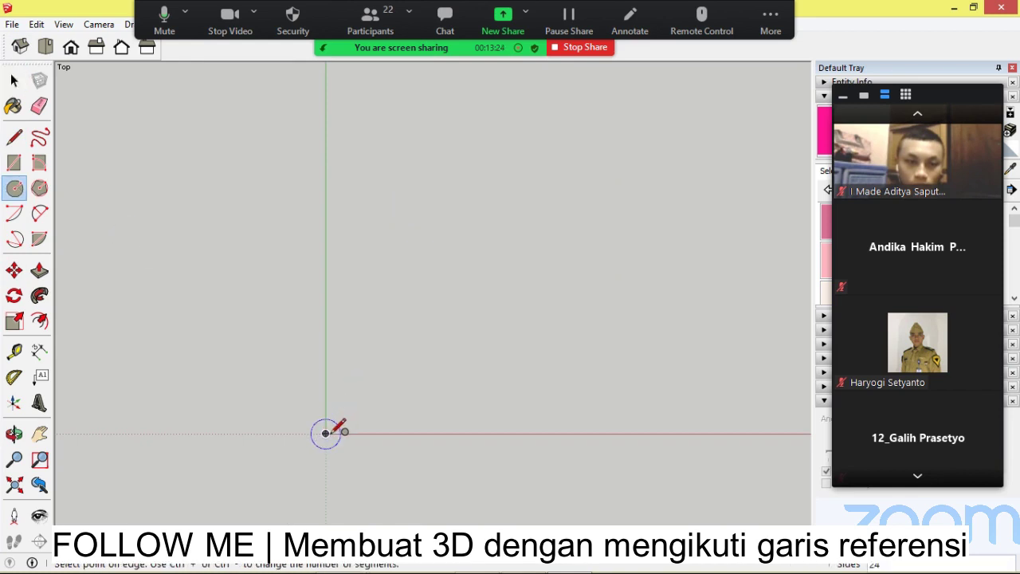
pyautogui.click(387, 431)
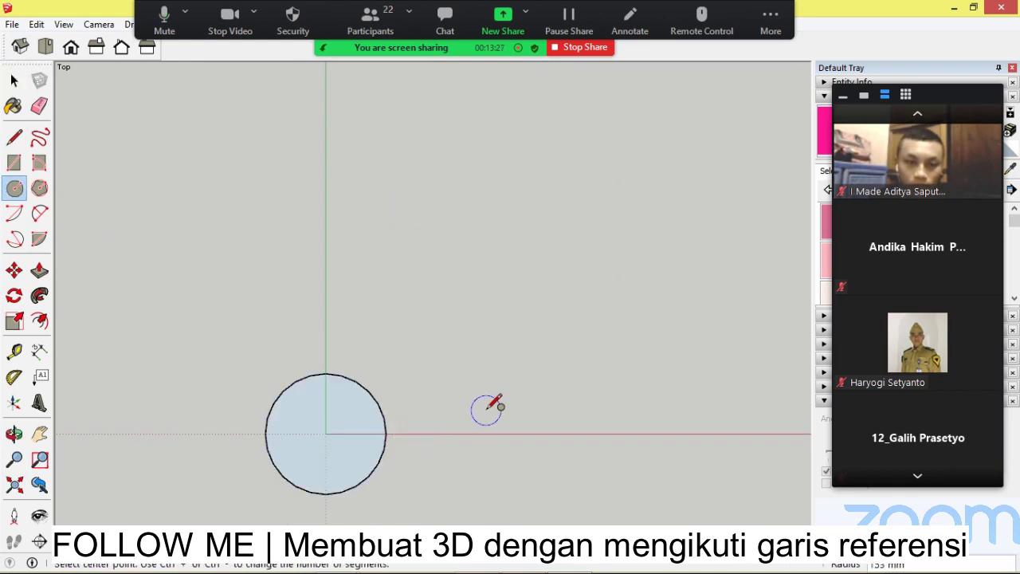
pyautogui.moveTo(488, 408)
pyautogui.mouseDown(button='middle')
pyautogui.moveTo(408, 346)
pyautogui.moveTo(307, 209)
pyautogui.moveTo(316, 198)
pyautogui.mouseUp(button='middle')
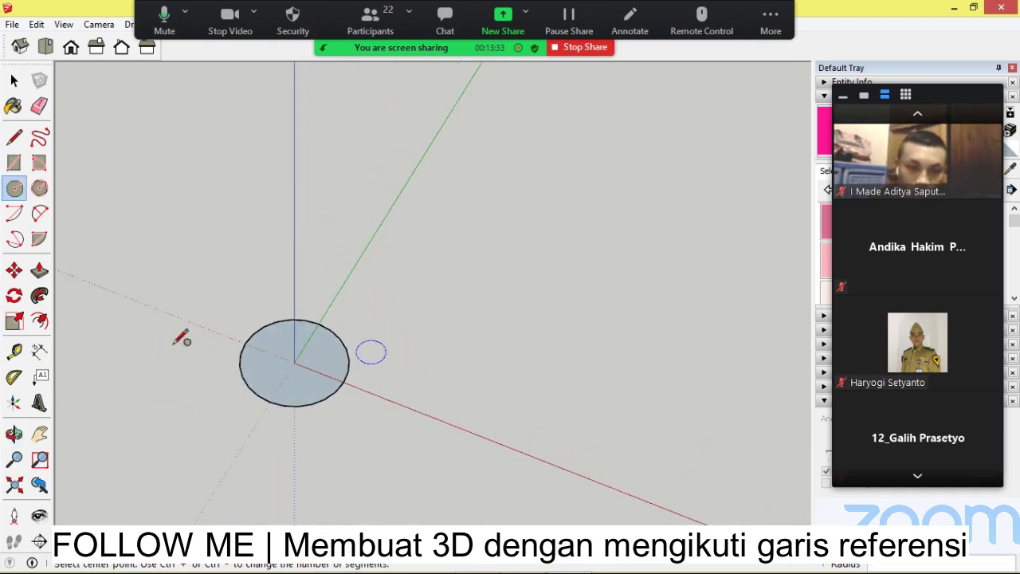
# - Draw a three-segment path from the circle's centre: up the blue axis, along the red direction, and about 588 mm along the green direction
pyautogui.click(14, 139)
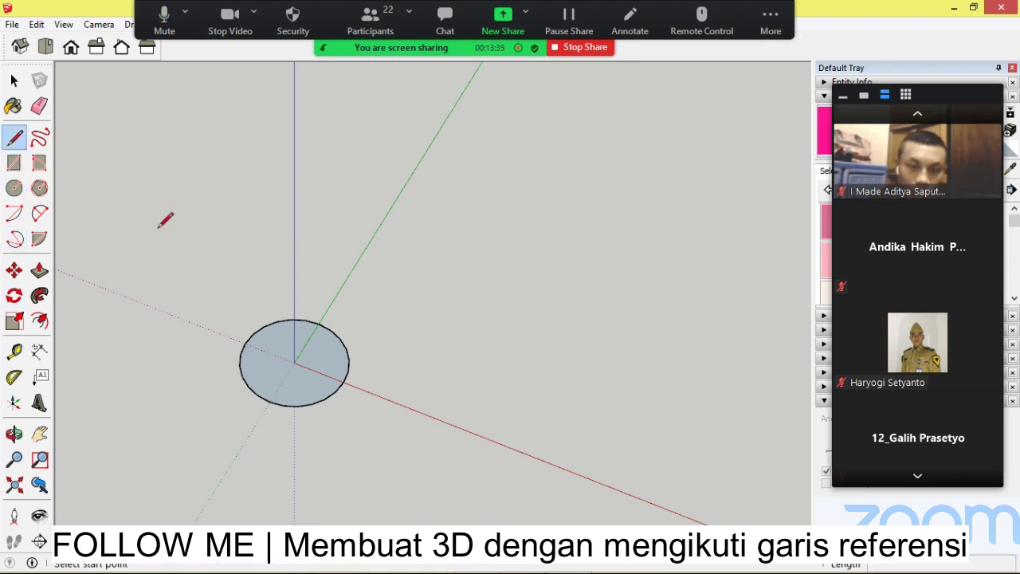
pyautogui.click(295, 362)
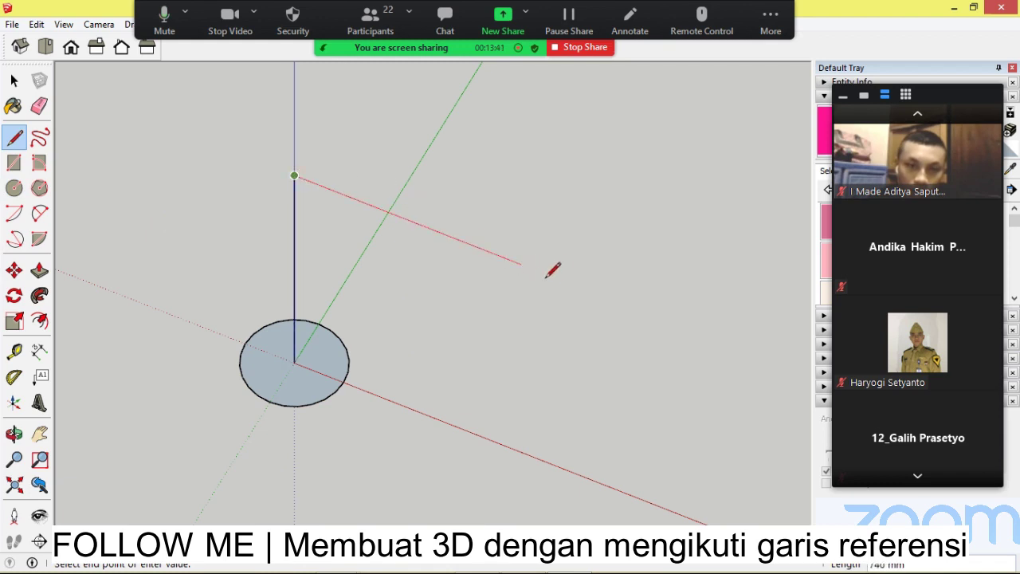
pyautogui.click(638, 307)
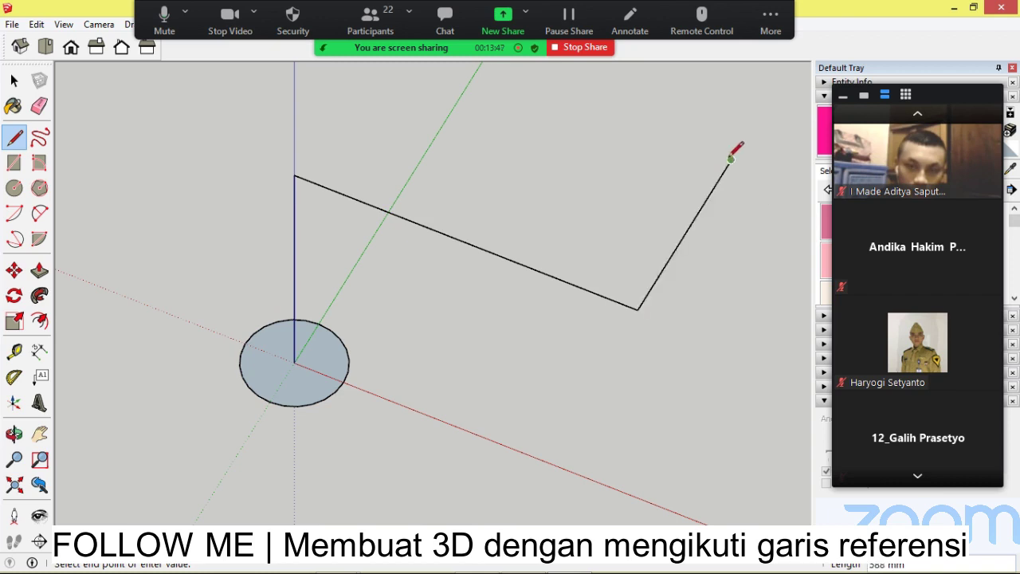
pyautogui.scroll(-4, 446, 362)
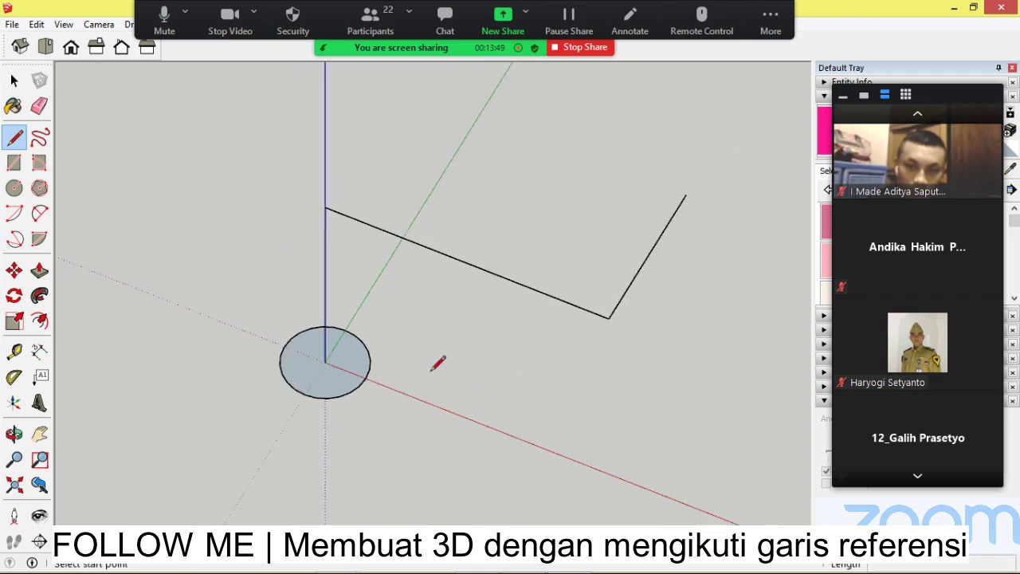
pyautogui.scroll(2, 550, 399)
pyautogui.press('o')
pyautogui.moveTo(499, 385); pyautogui.dragTo(444, 339)
pyautogui.press('l')
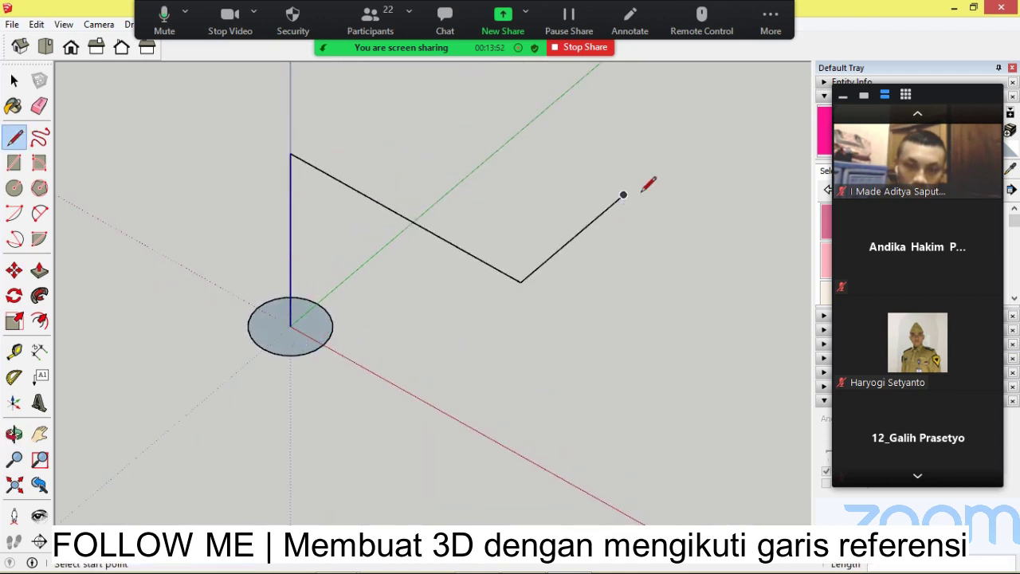
# - Select all three path segments and sweep the circle face along them with Follow Me to form a bent pipe
pyautogui.click(14, 81)
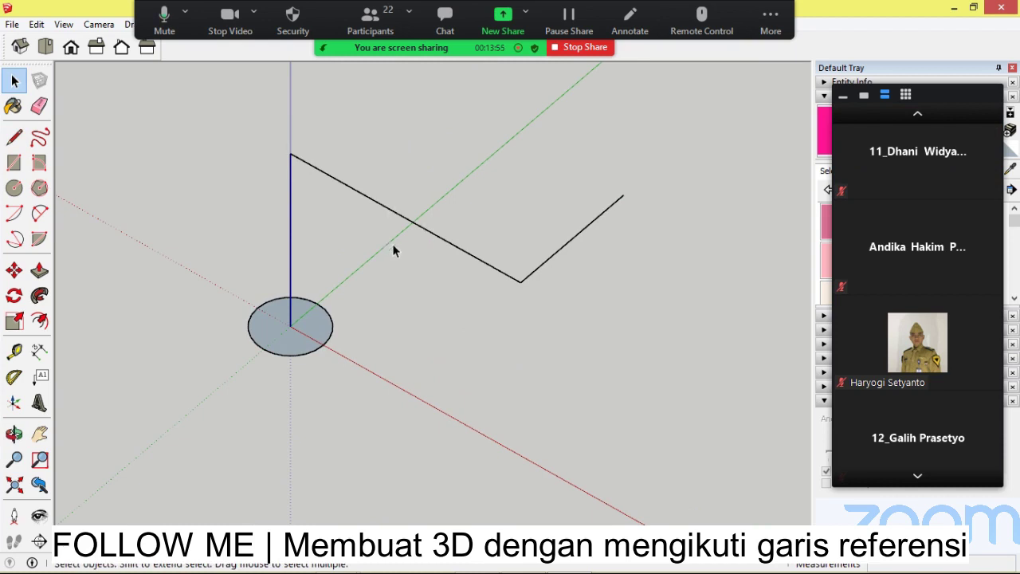
pyautogui.click(917, 115)
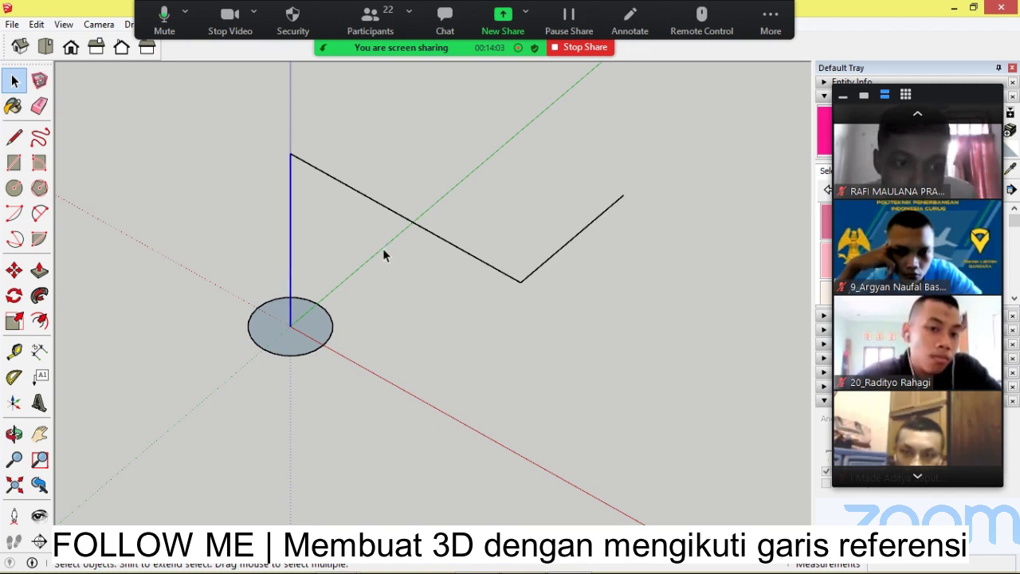
pyautogui.click(423, 233)
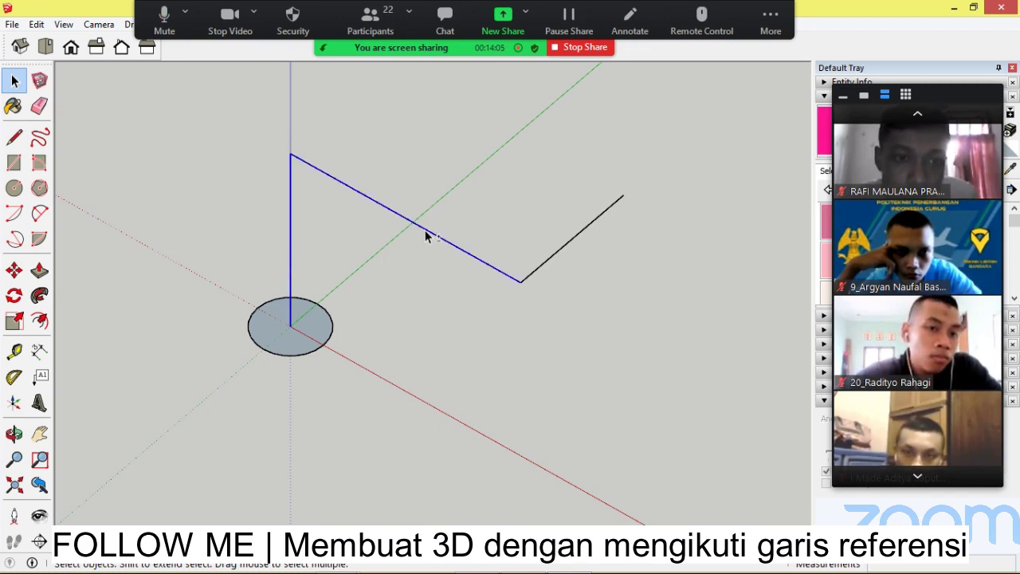
pyautogui.keyDown('shift'); pyautogui.click(556, 257); pyautogui.keyUp('shift')
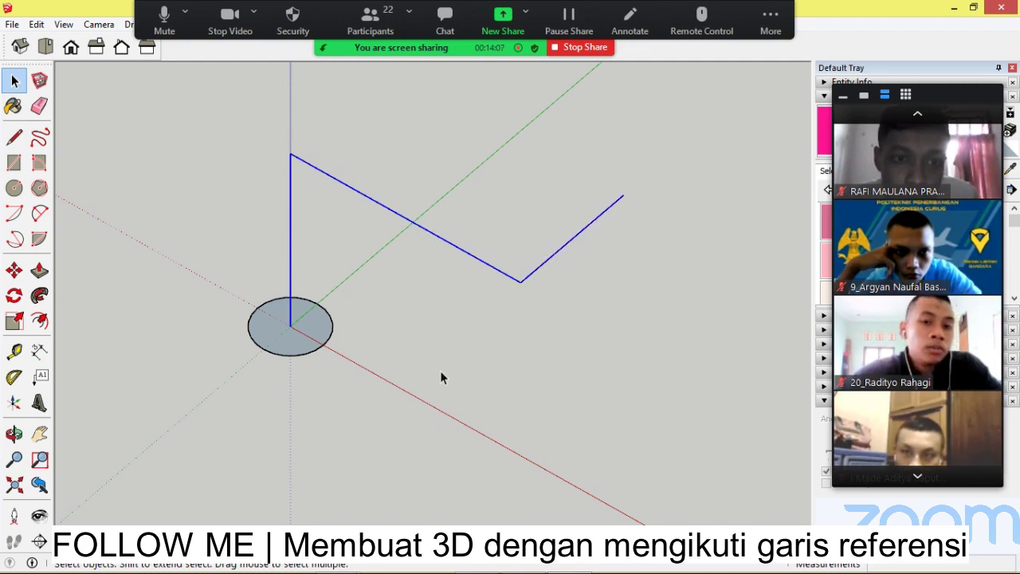
pyautogui.click(39, 297)
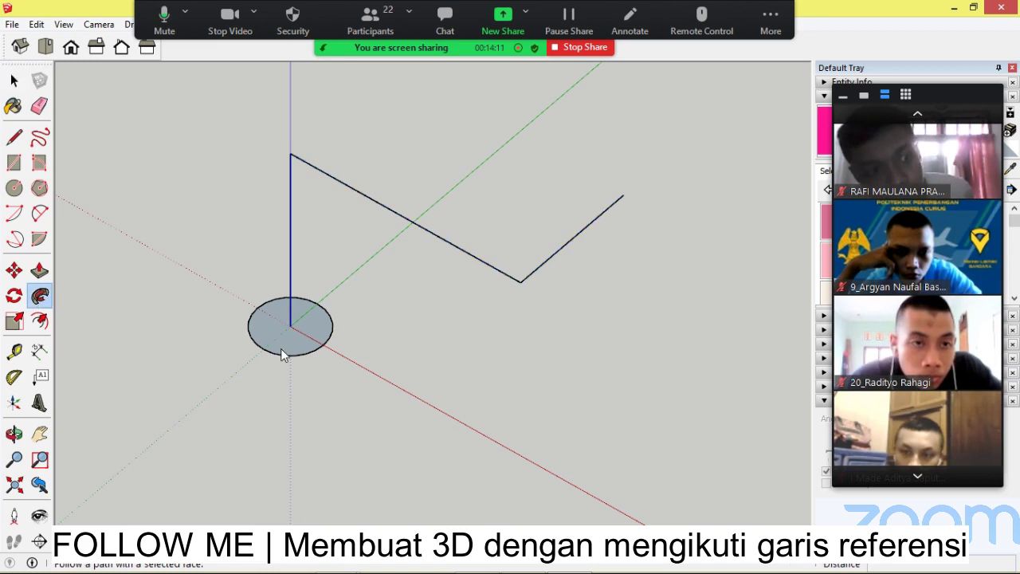
pyautogui.click(317, 344)
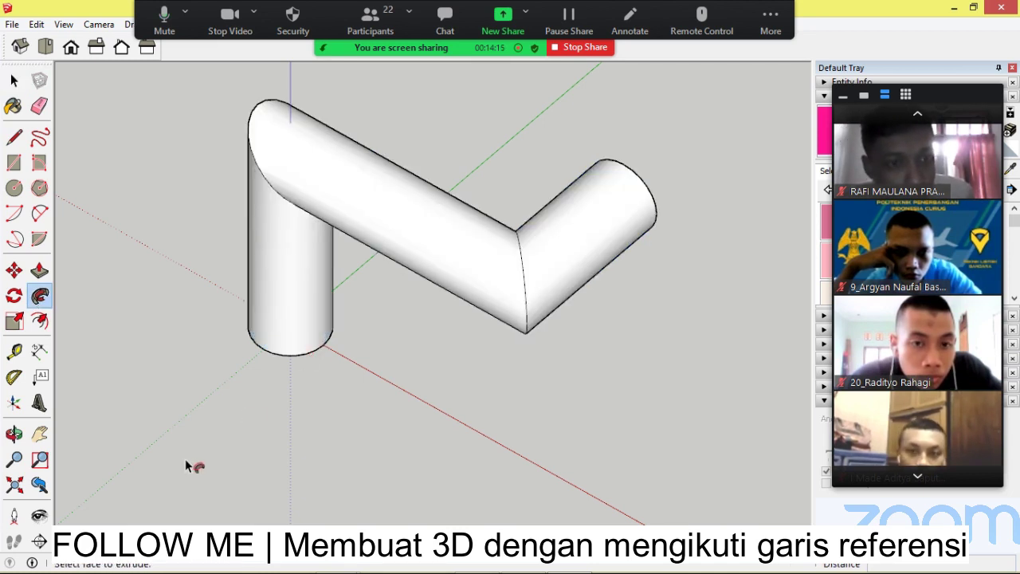
# - Undo the Follow Me sweep of the circle
pyautogui.moveTo(564, 367); pyautogui.dragTo(610, 321, button='middle')
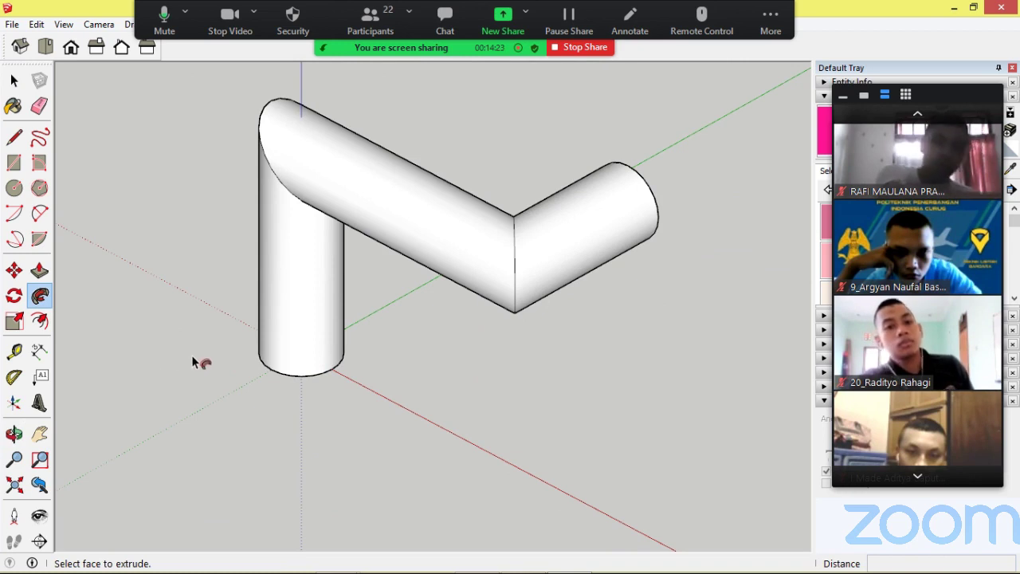
pyautogui.hotkey('ctrl', 'z')
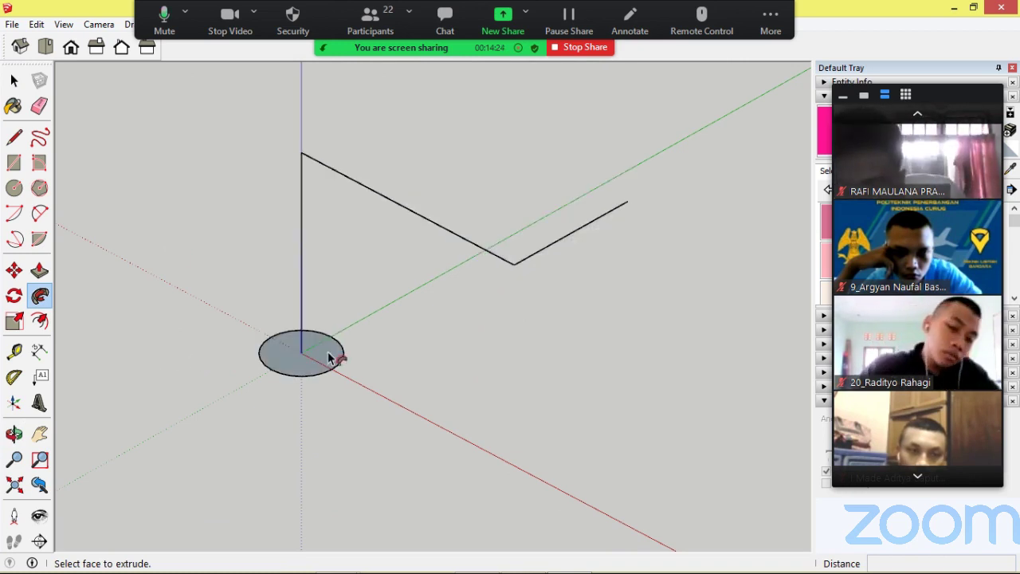
# - Delete the circle at the origin, keeping the three-segment path
pyautogui.click(14, 81)
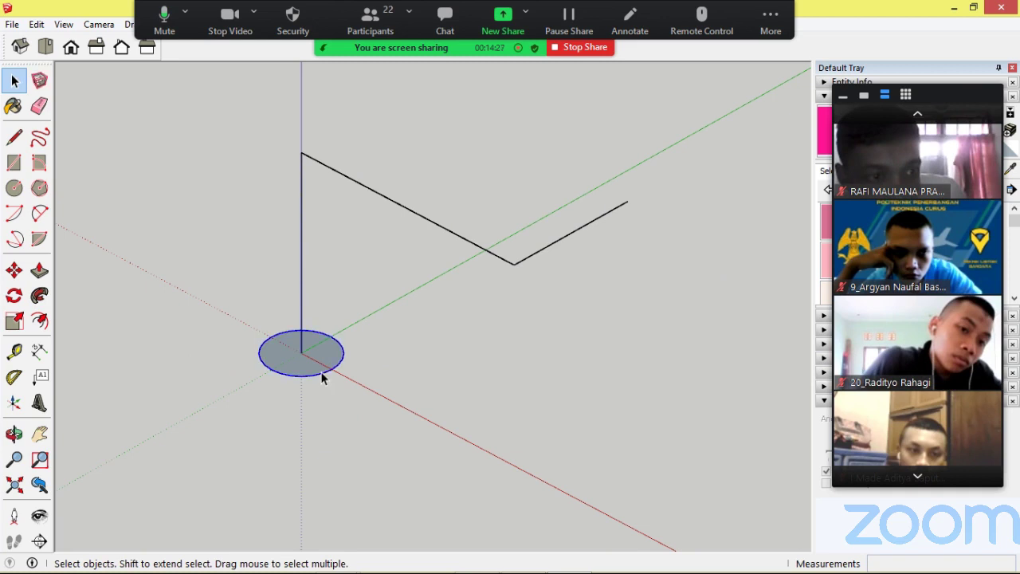
pyautogui.press('Delete')
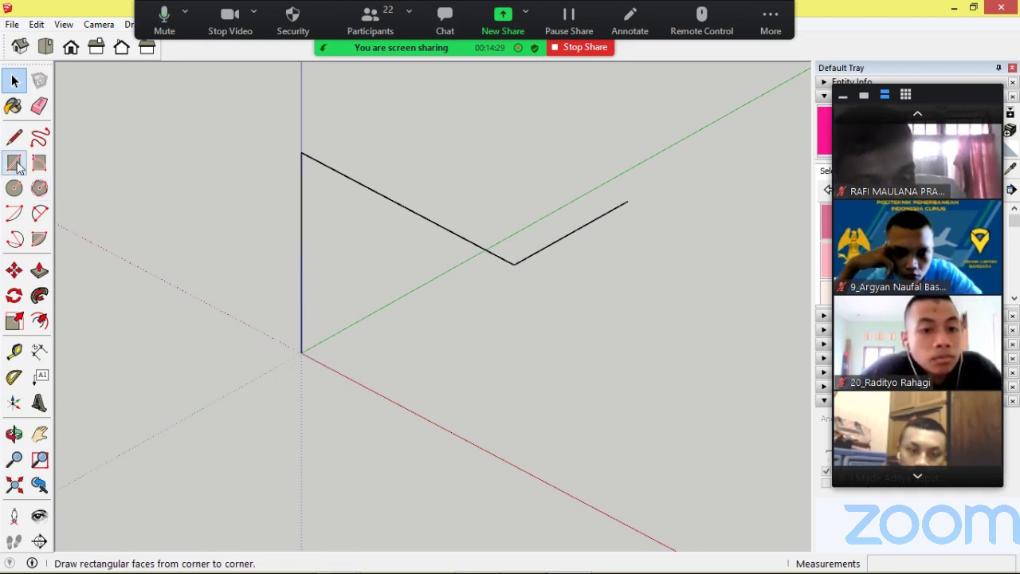
pyautogui.click(15, 163)
pyautogui.click(300, 352)
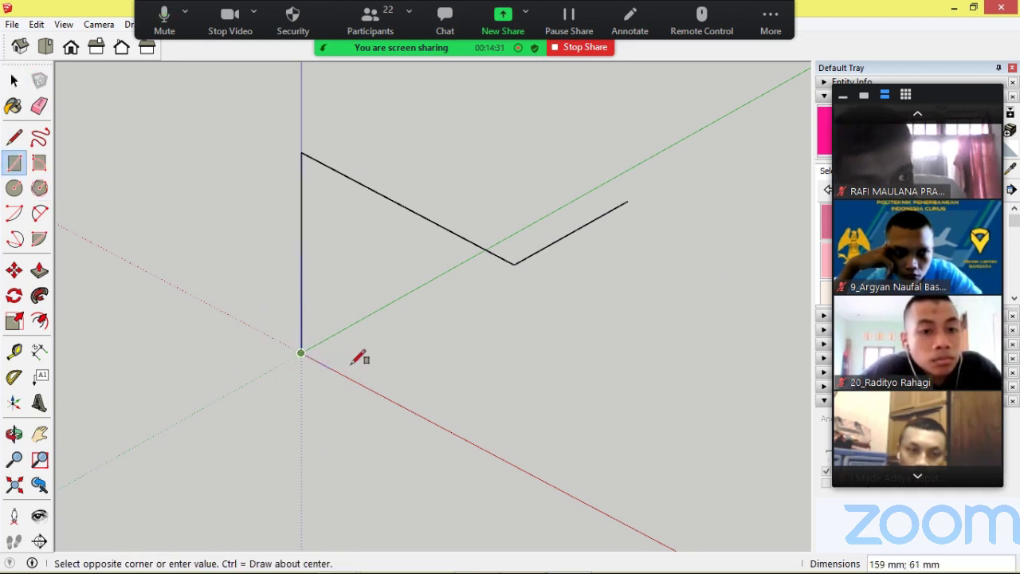
pyautogui.click(444, 335)
pyautogui.hotkey('ctrl', 'z')
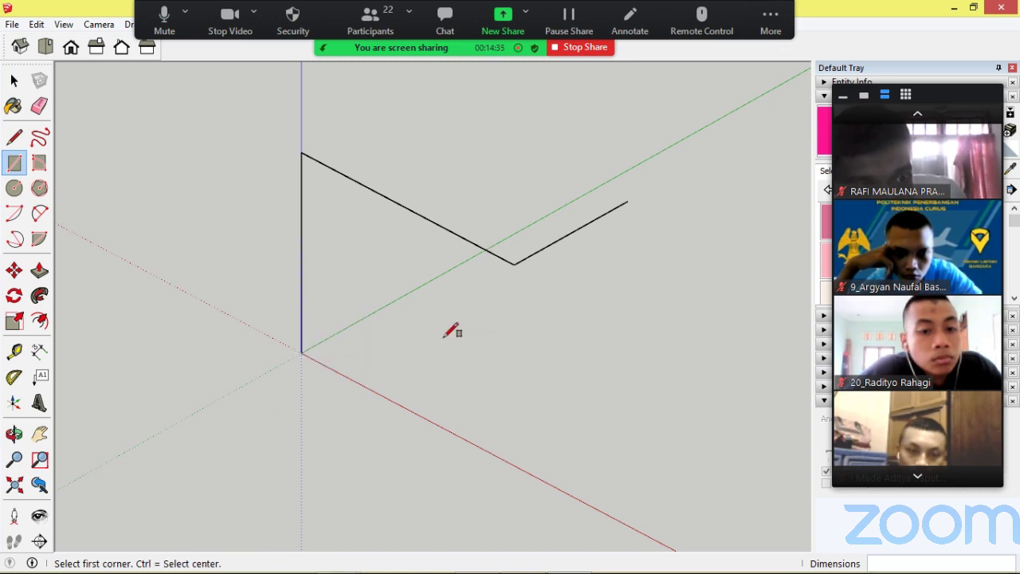
# - Draw a rectangle of about 339 by 419 mm on the ground plane and move it about 708 mm so its middle sits under the path
pyautogui.click(428, 358)
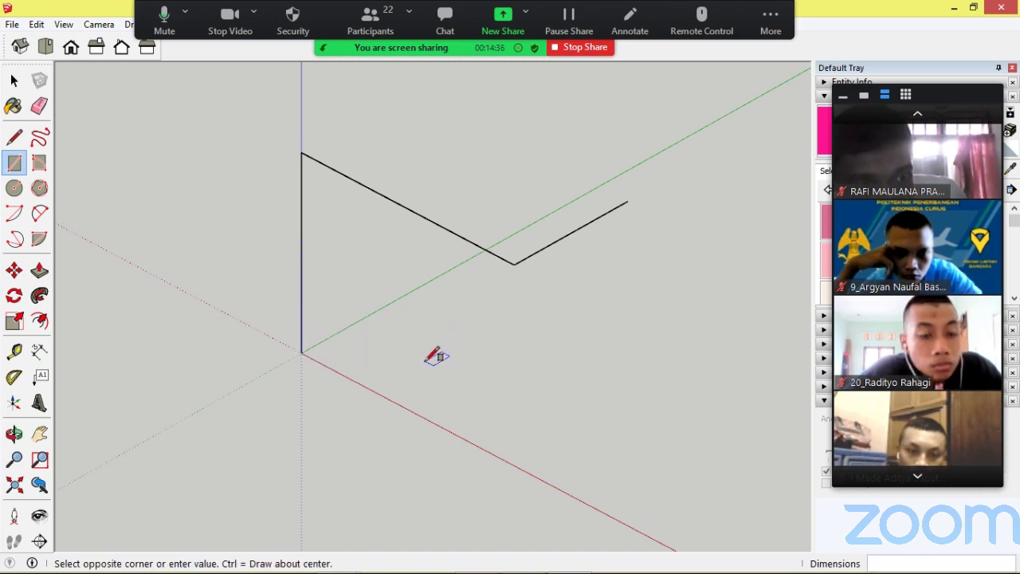
pyautogui.click(577, 346)
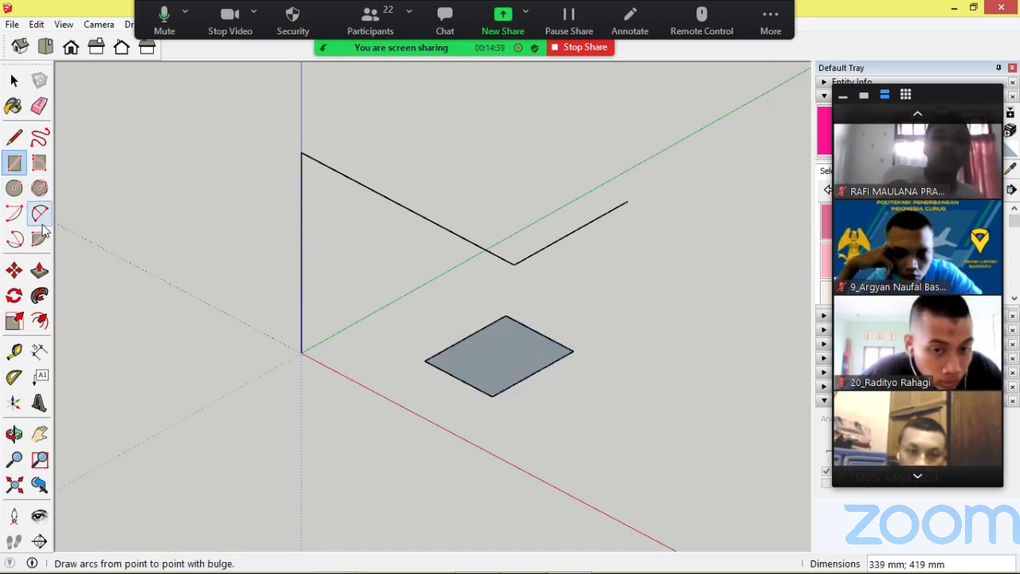
pyautogui.click(15, 271)
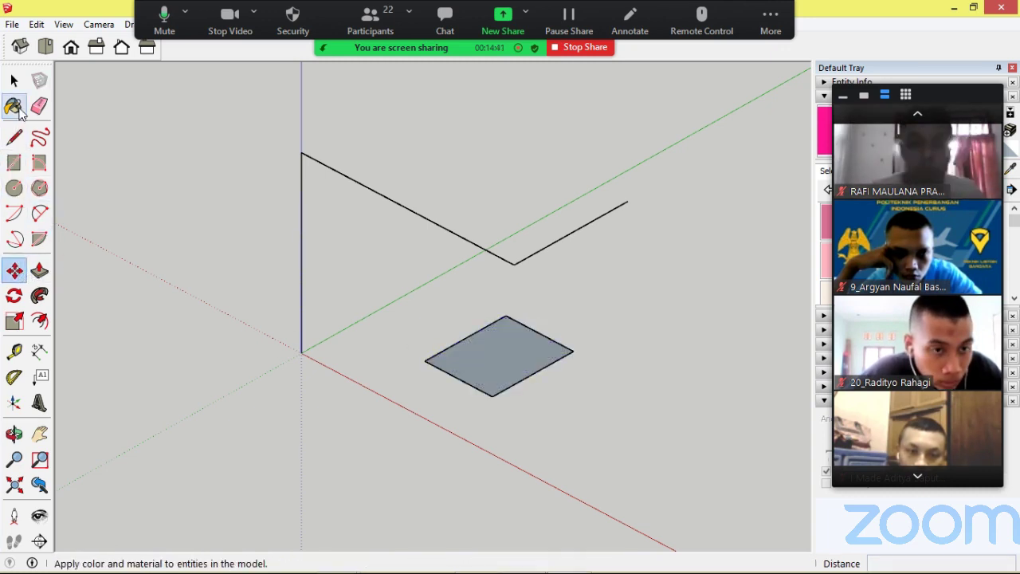
pyautogui.click(16, 82)
pyautogui.moveTo(421, 282); pyautogui.dragTo(613, 421)
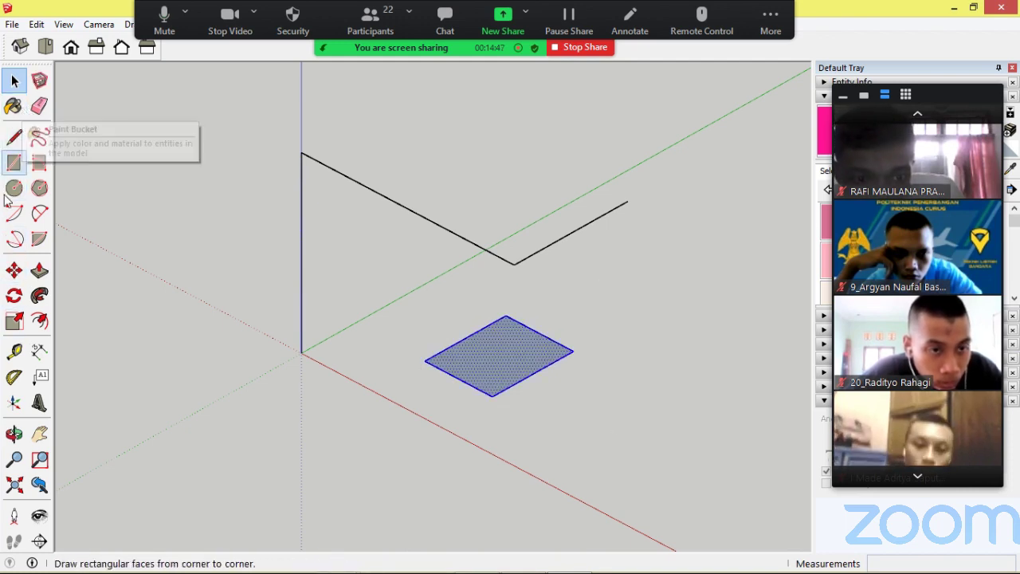
pyautogui.click(14, 272)
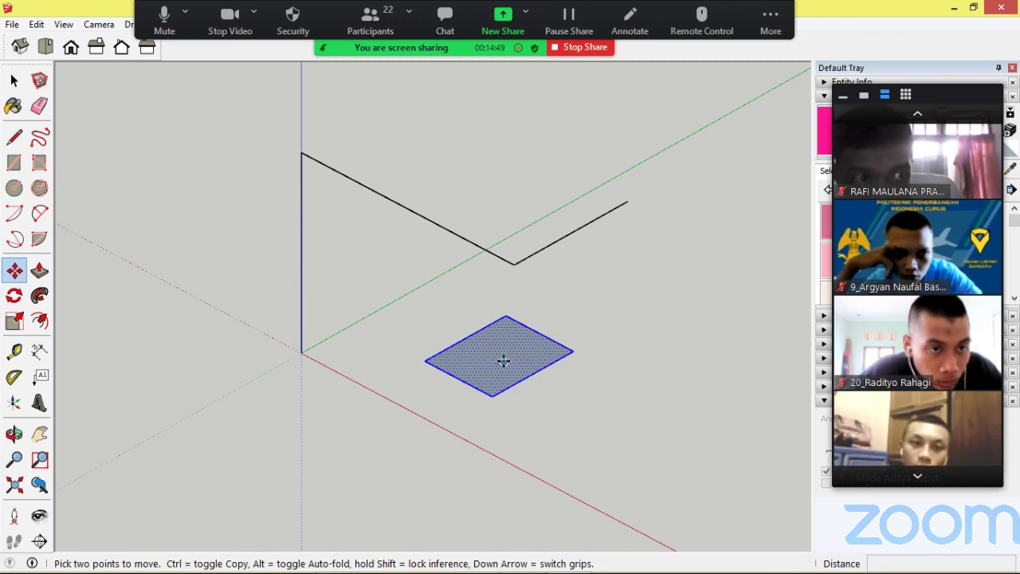
pyautogui.click(478, 351)
pyautogui.click(302, 350)
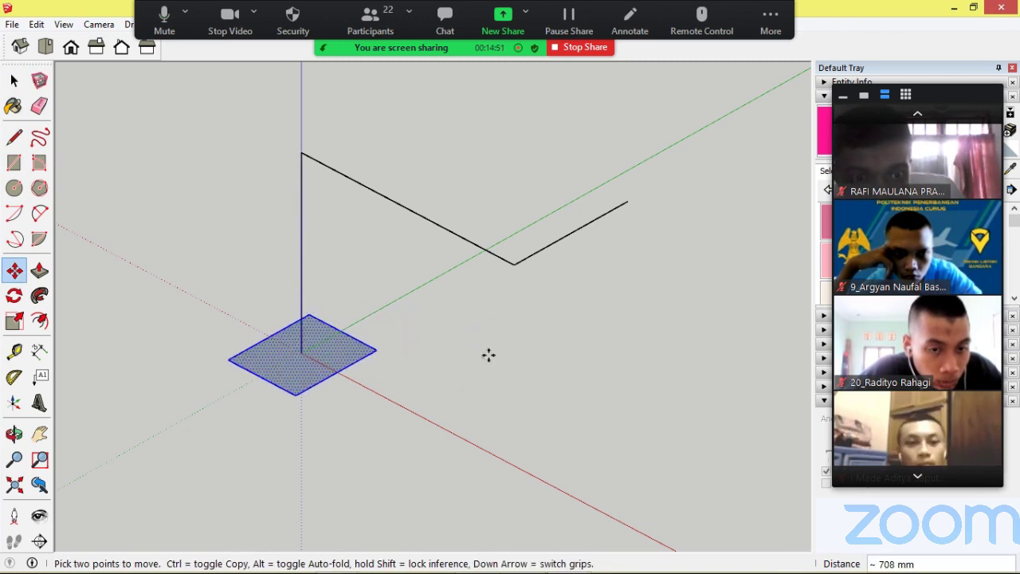
# - Sweep the rectangle along all three path segments with Follow Me, and undo the sweep
pyautogui.click(14, 80)
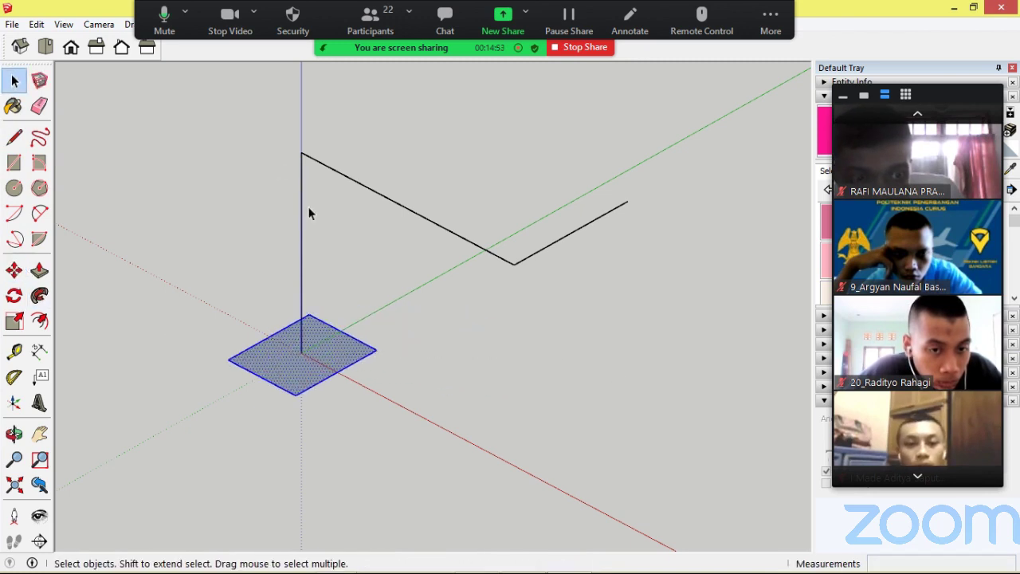
pyautogui.click(301, 211)
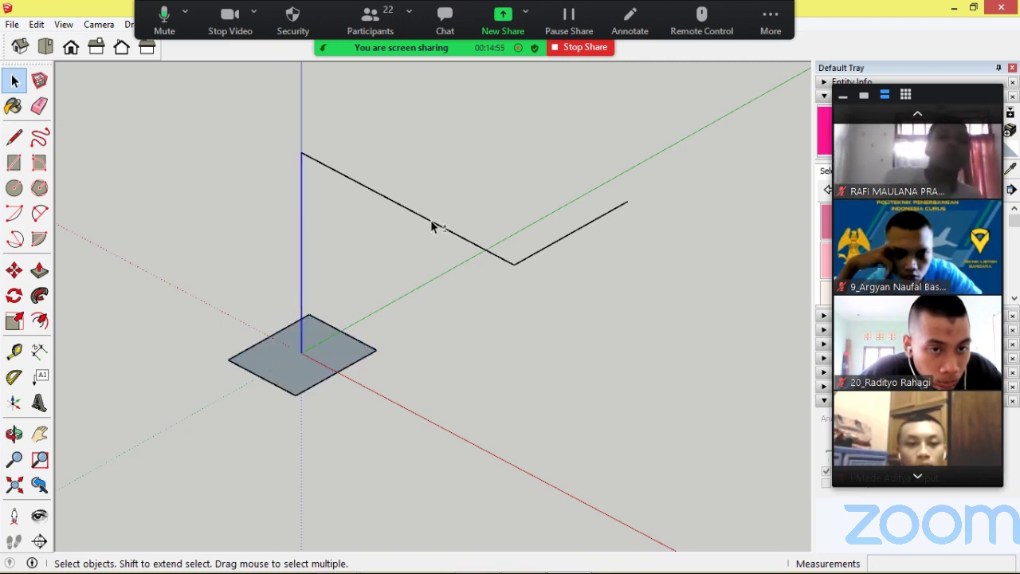
pyautogui.keyDown('shift'); pyautogui.click(560, 239); pyautogui.keyUp('shift')
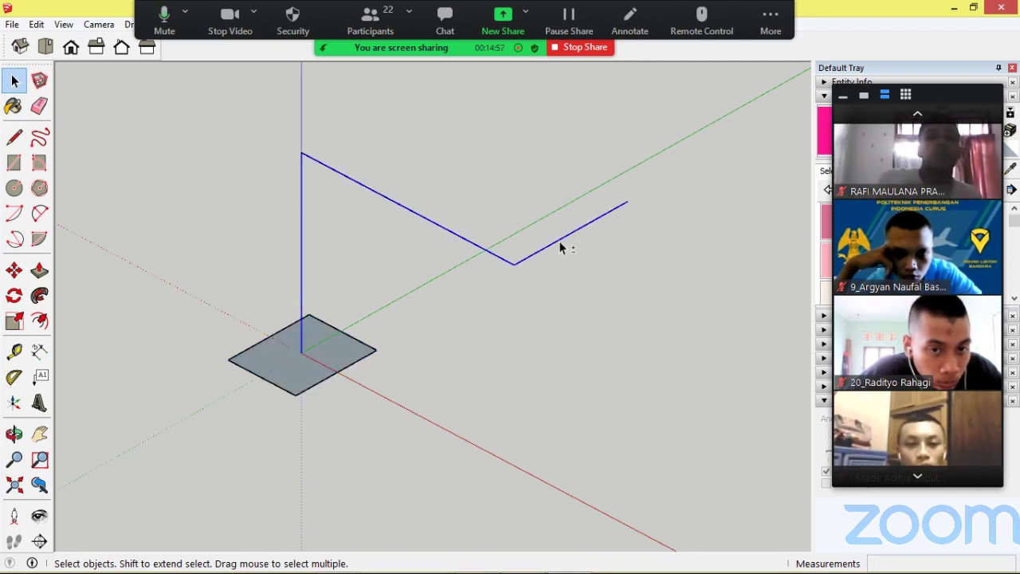
pyautogui.click(41, 295)
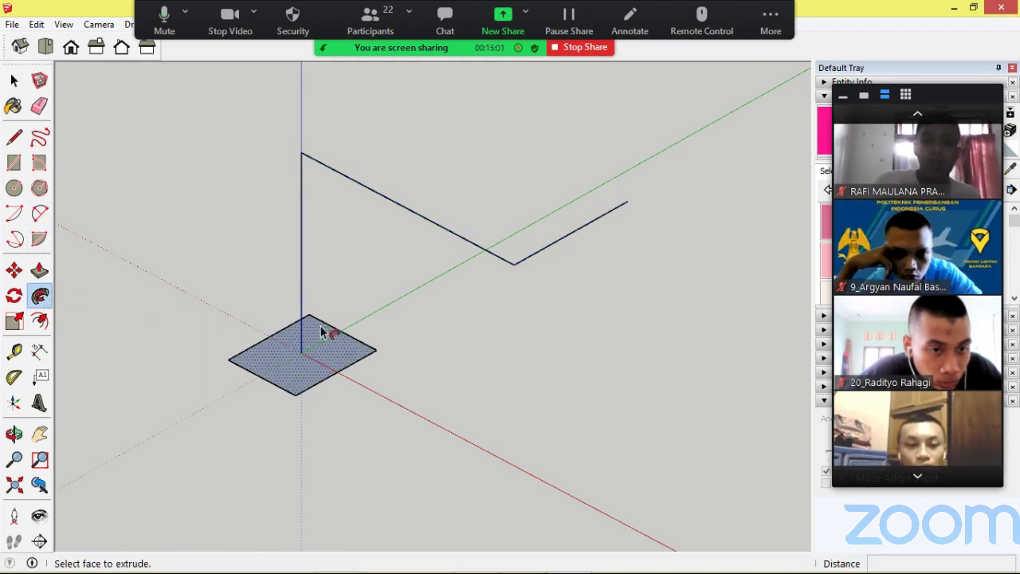
pyautogui.click(315, 352)
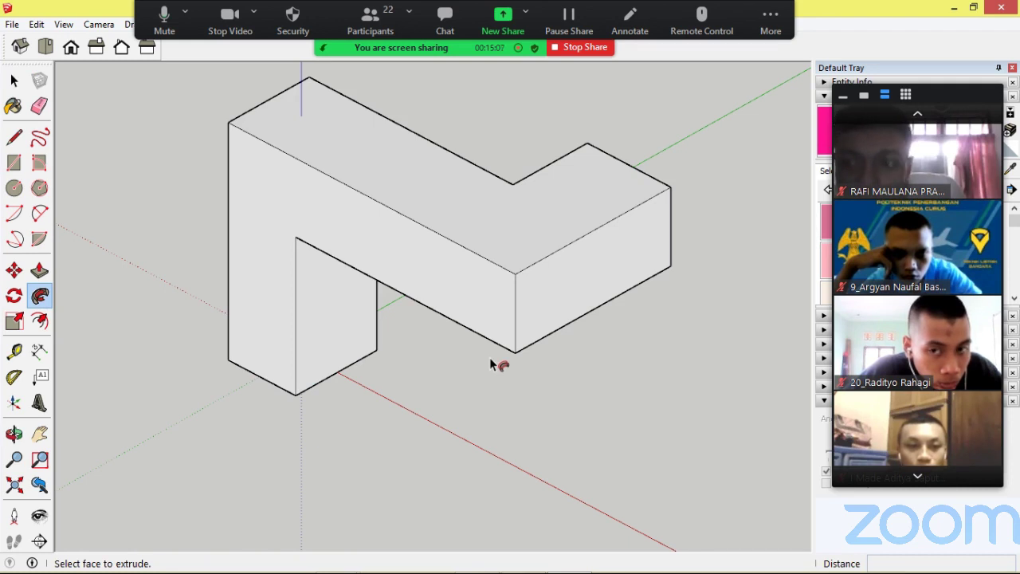
pyautogui.scroll(1, 615, 96)
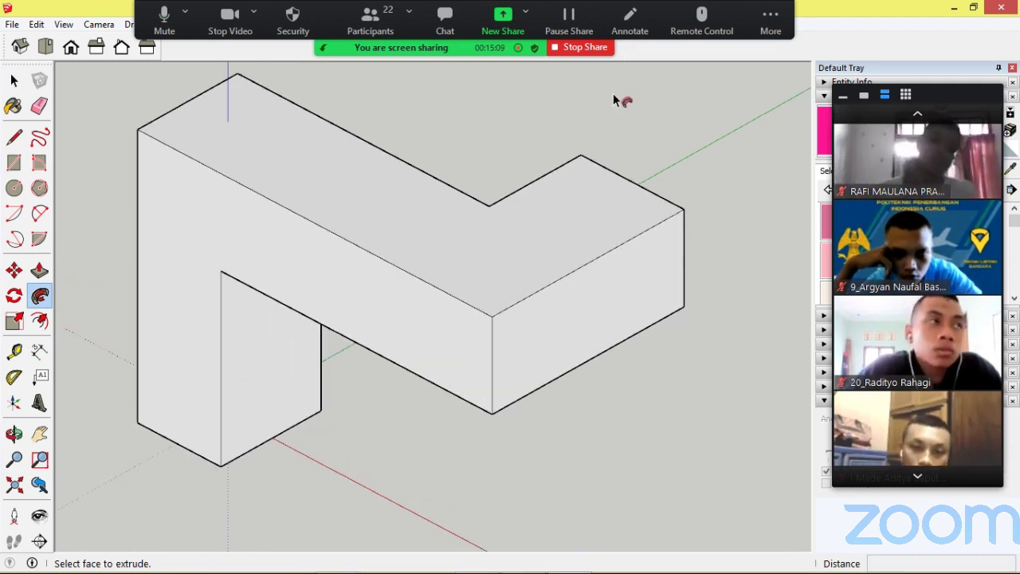
pyautogui.hotkey('ctrl', 'z')
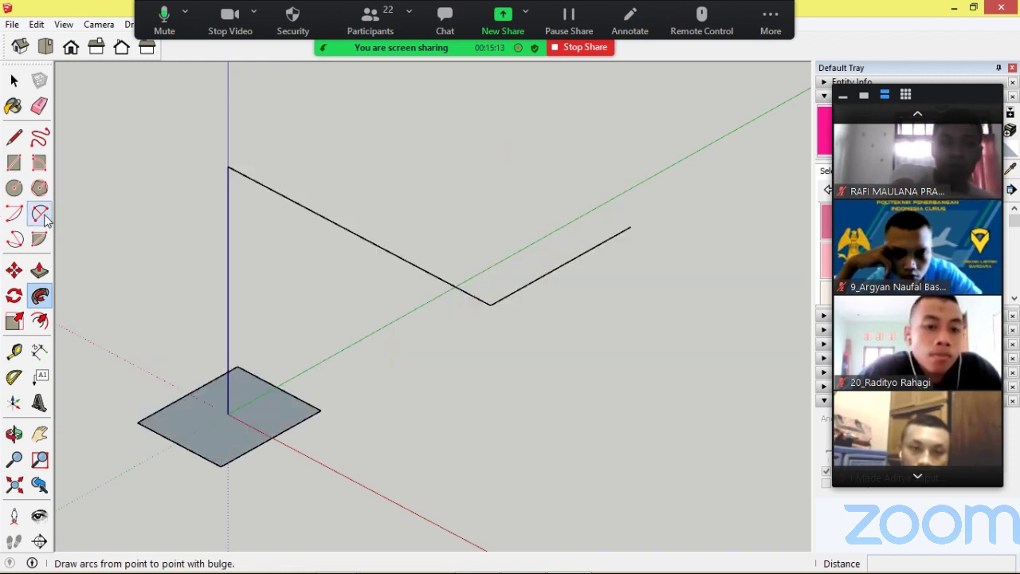
# - Push/Pull the rectangle upward to the height of the path's first corner
pyautogui.click(40, 274)
pyautogui.moveTo(258, 426); pyautogui.dragTo(375, 274)
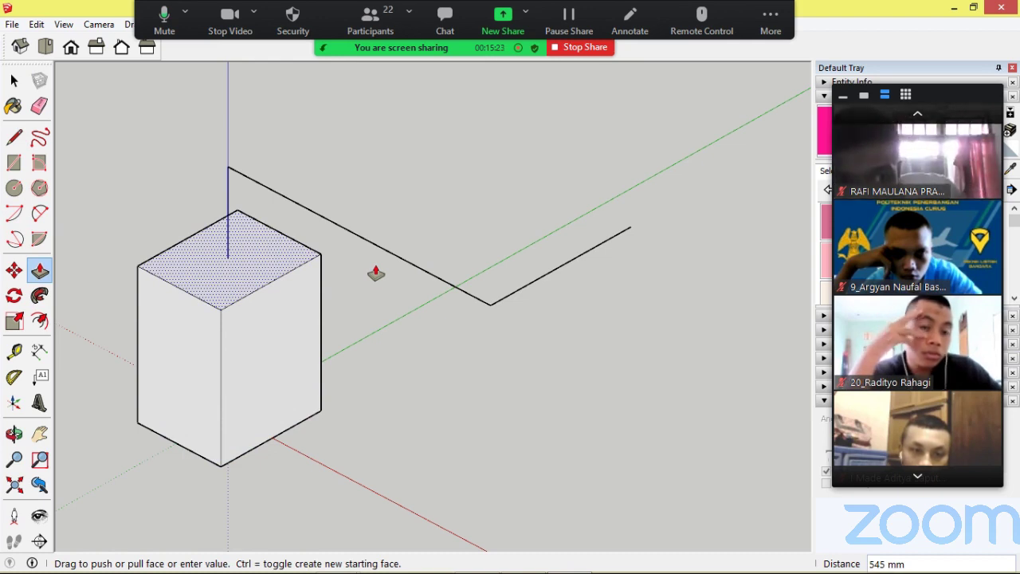
pyautogui.moveTo(376, 274); pyautogui.dragTo(430, 280)
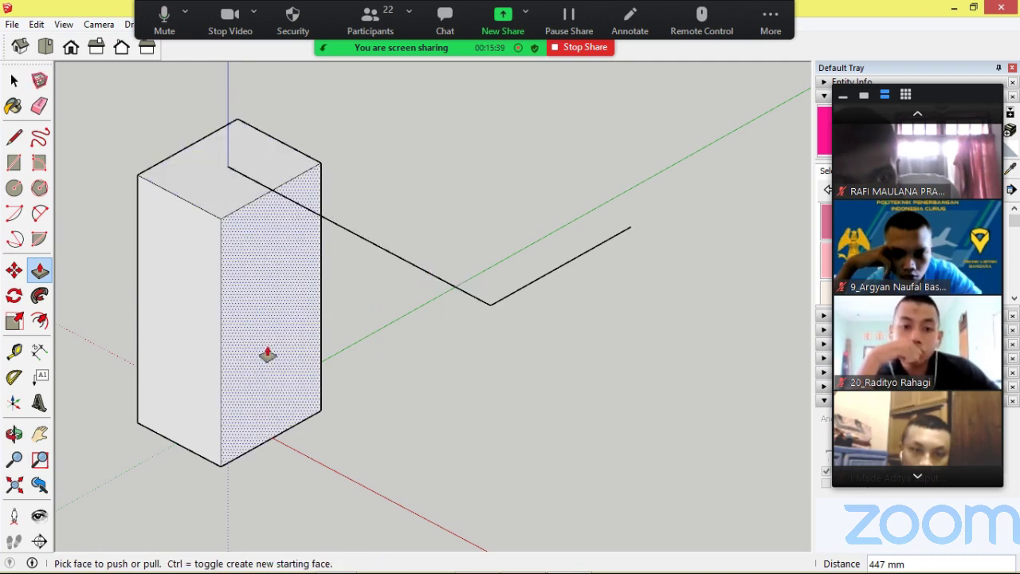
# - Draw a rectangle of 419 by about 350 mm across the upper part of the box's face towards the red axis
pyautogui.moveTo(325, 311); pyautogui.dragTo(239, 209, button='middle')
pyautogui.click(14, 162)
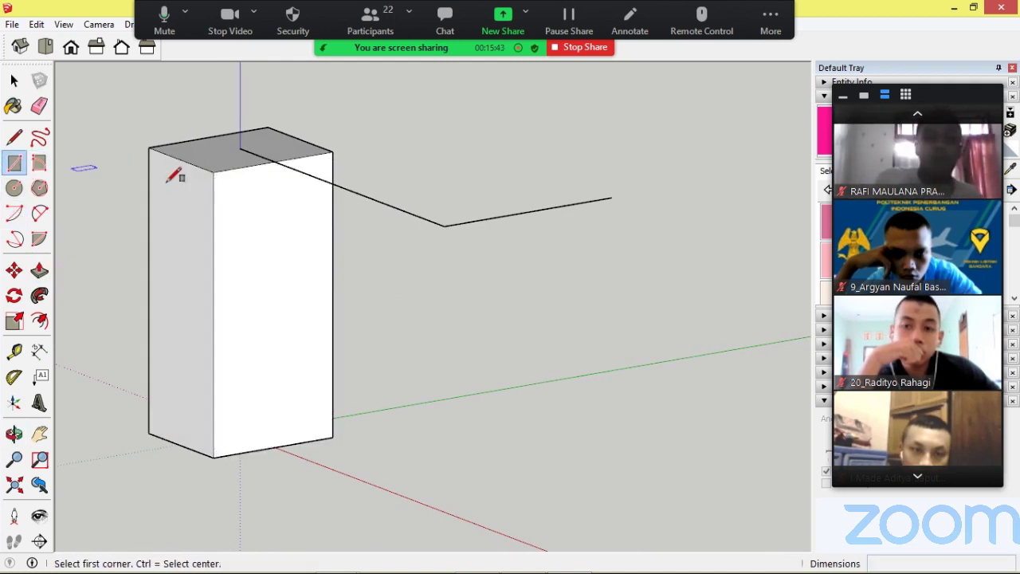
pyautogui.click(213, 171)
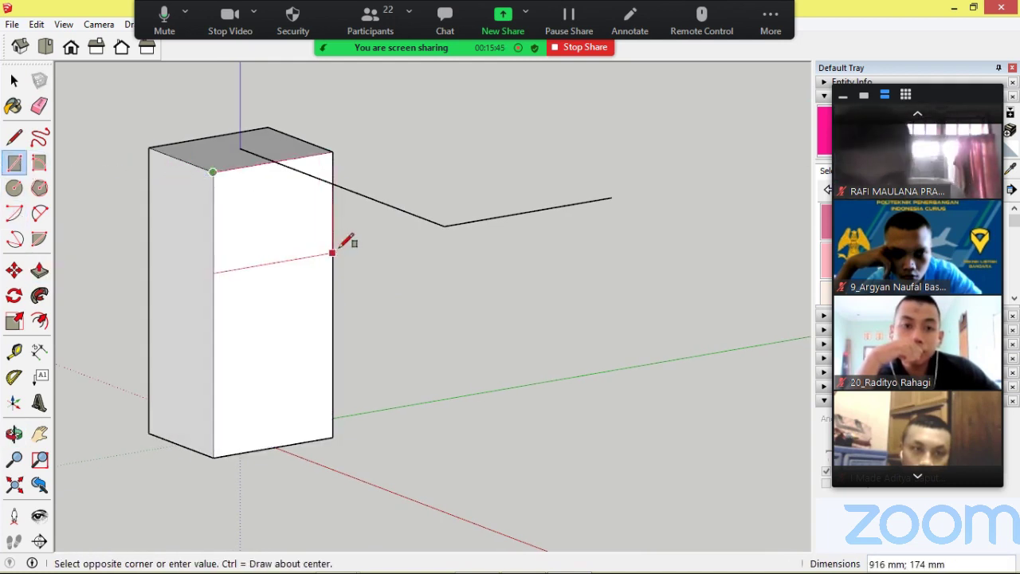
pyautogui.click(332, 267)
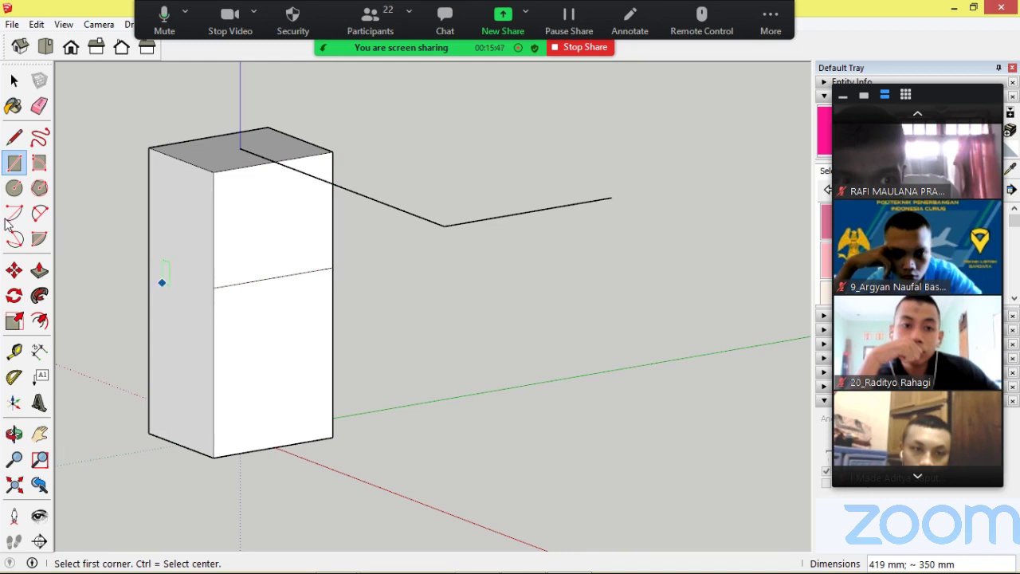
# - Push/Pull the upper rectangle about 887 mm outward to the path's second corner
pyautogui.click(14, 81)
pyautogui.click(237, 220)
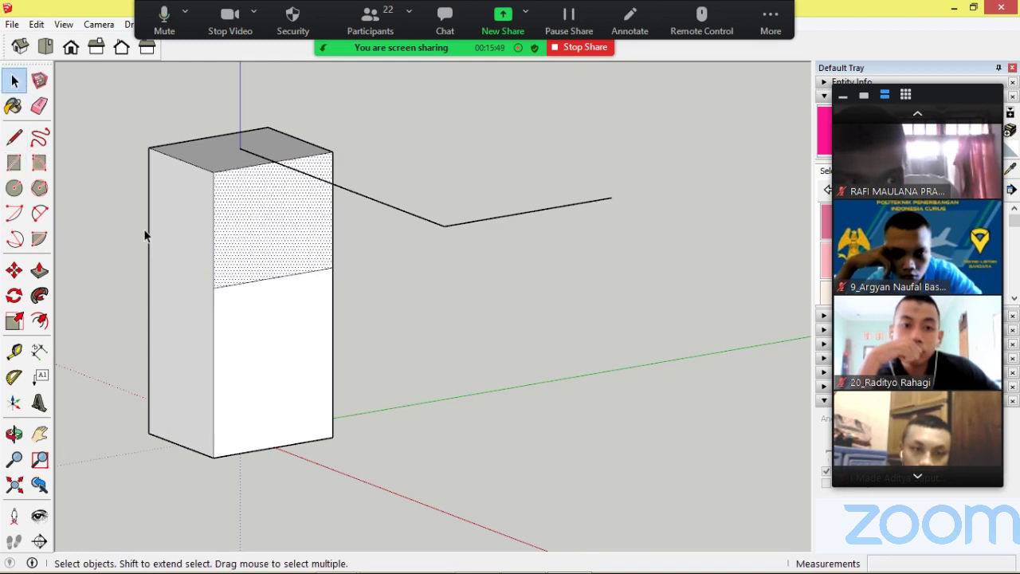
pyautogui.click(39, 271)
pyautogui.click(244, 244)
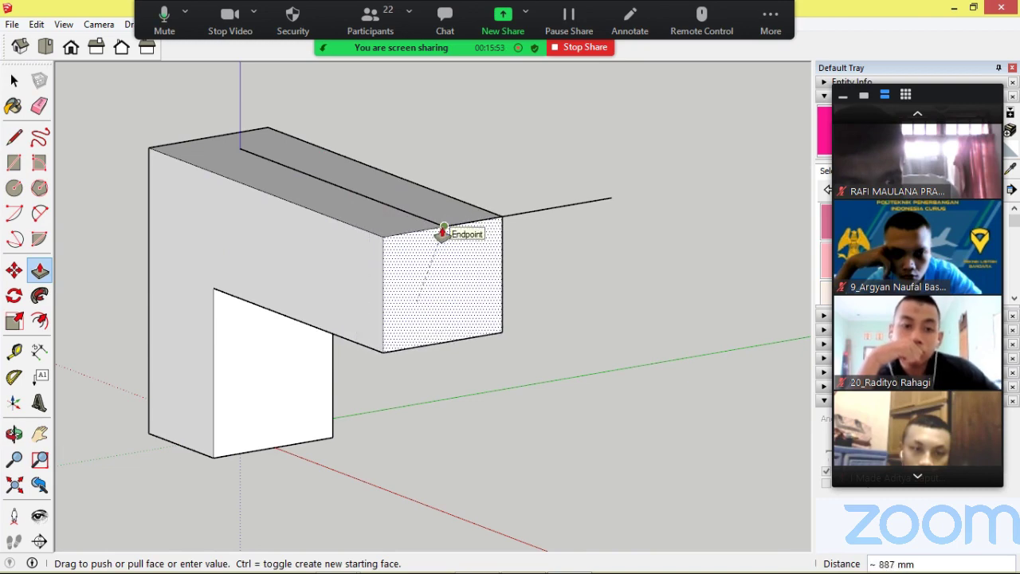
pyautogui.click(443, 233)
# - Draw a vertical line about 350 mm long across the arm's side face near its free end
pyautogui.moveTo(533, 289); pyautogui.dragTo(37, 281, button='middle')
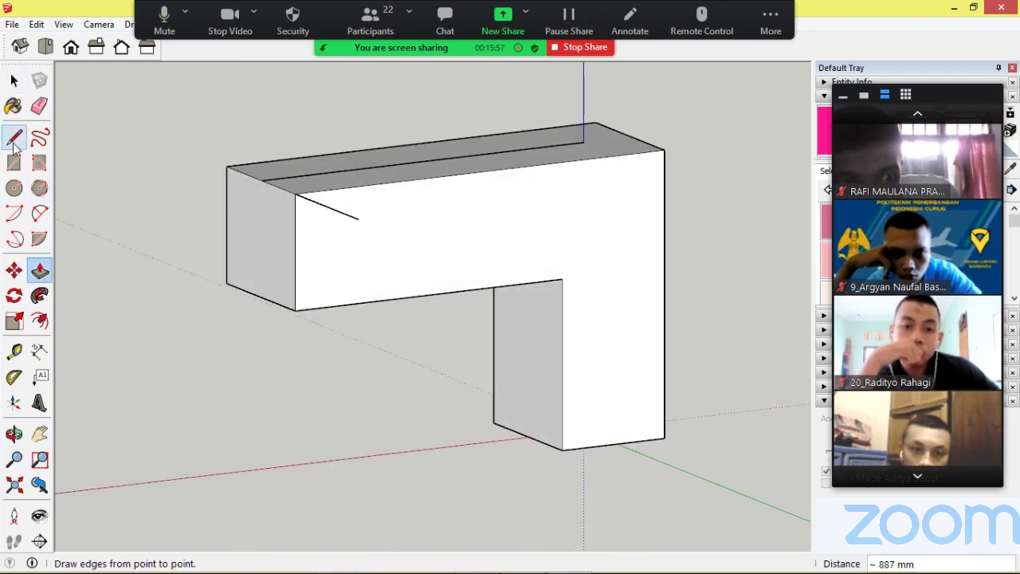
pyautogui.click(13, 140)
pyautogui.click(379, 184)
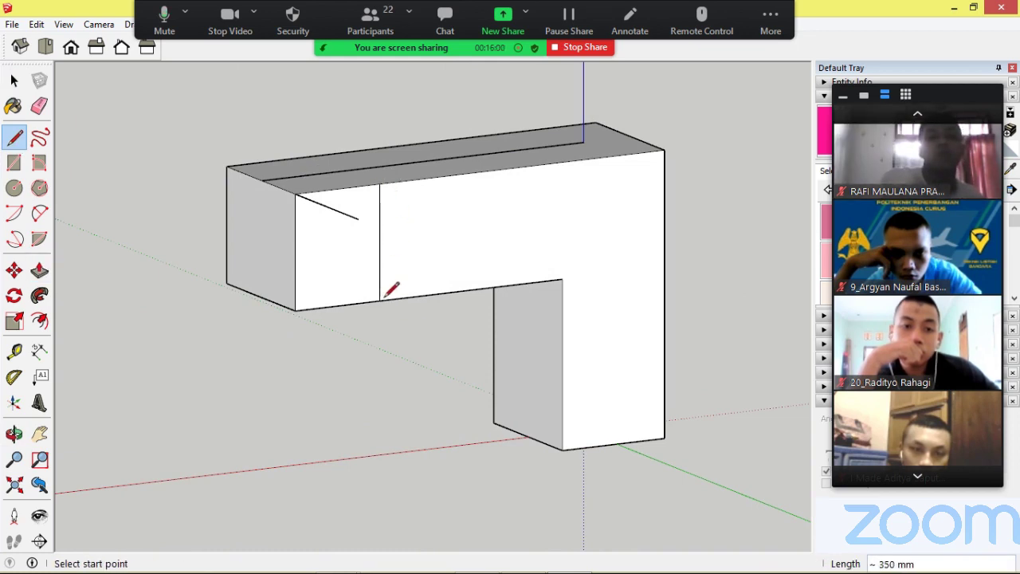
# - Push/Pull the end section of the arm's side face outward about 384 mm along the path's last segment
pyautogui.click(13, 81)
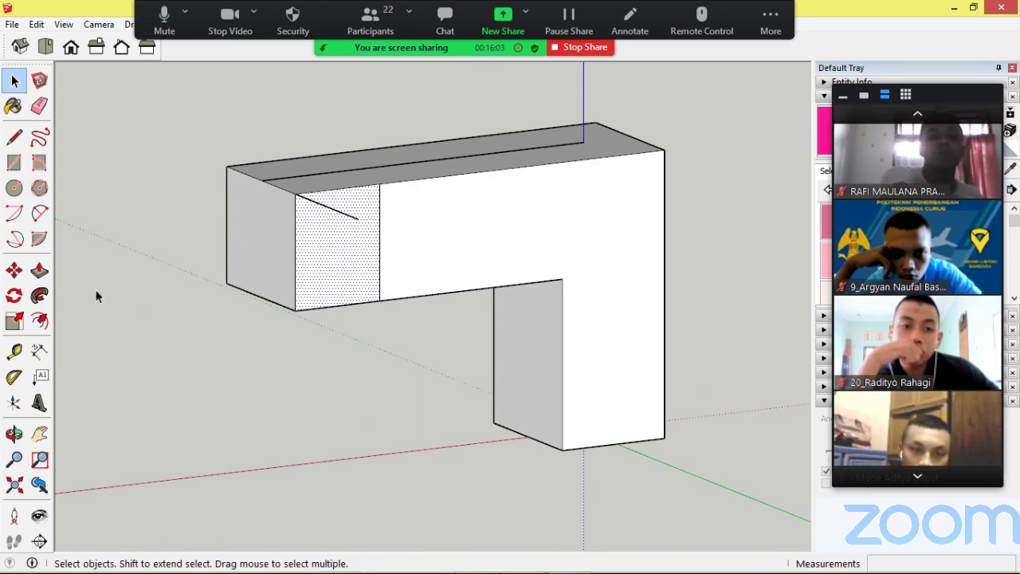
pyautogui.click(40, 270)
pyautogui.moveTo(342, 257); pyautogui.dragTo(359, 228)
pyautogui.moveTo(212, 237); pyautogui.dragTo(394, 307, button='middle')
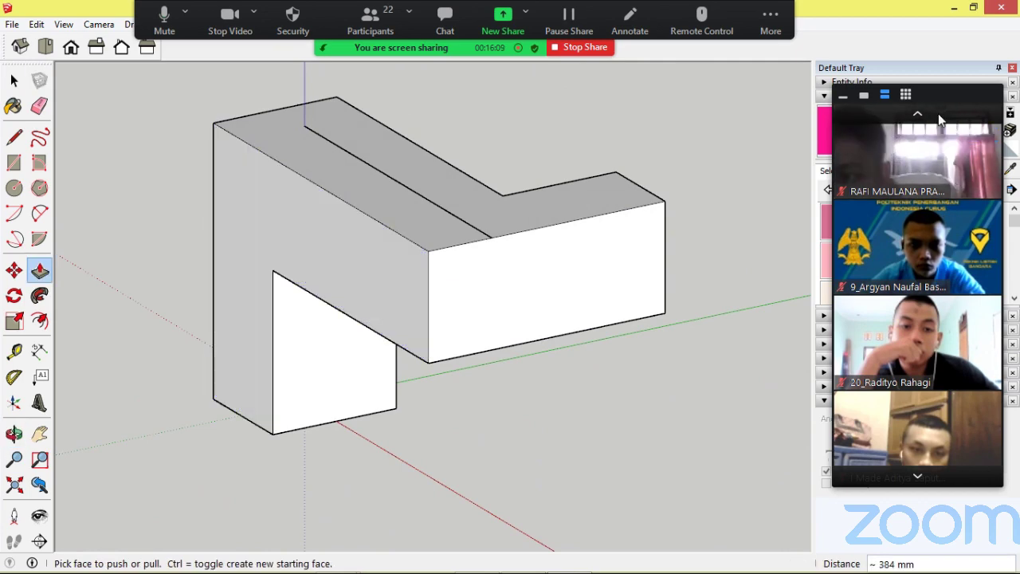
pyautogui.click(918, 115)
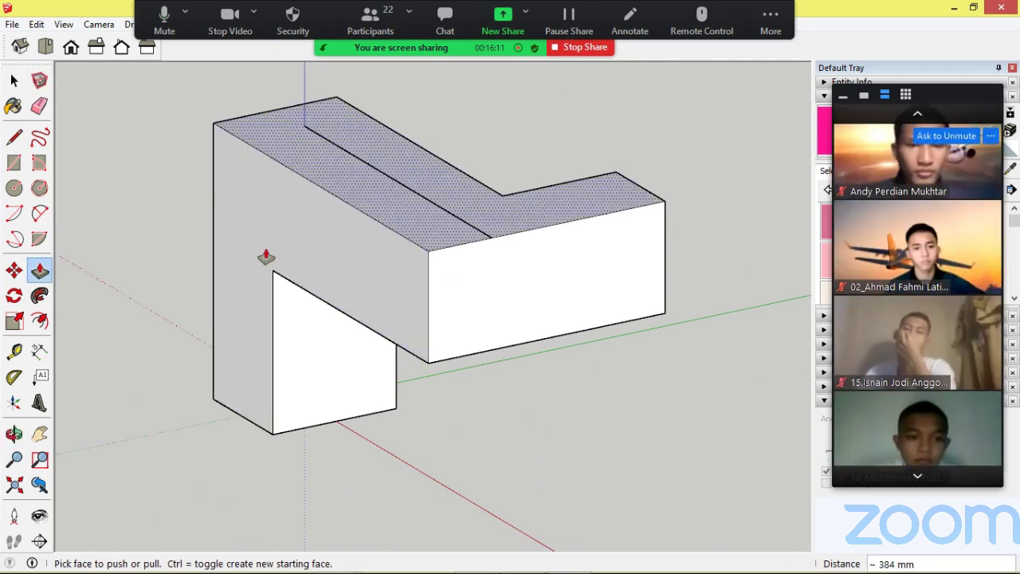
pyautogui.moveTo(164, 273); pyautogui.dragTo(208, 279, button='middle')
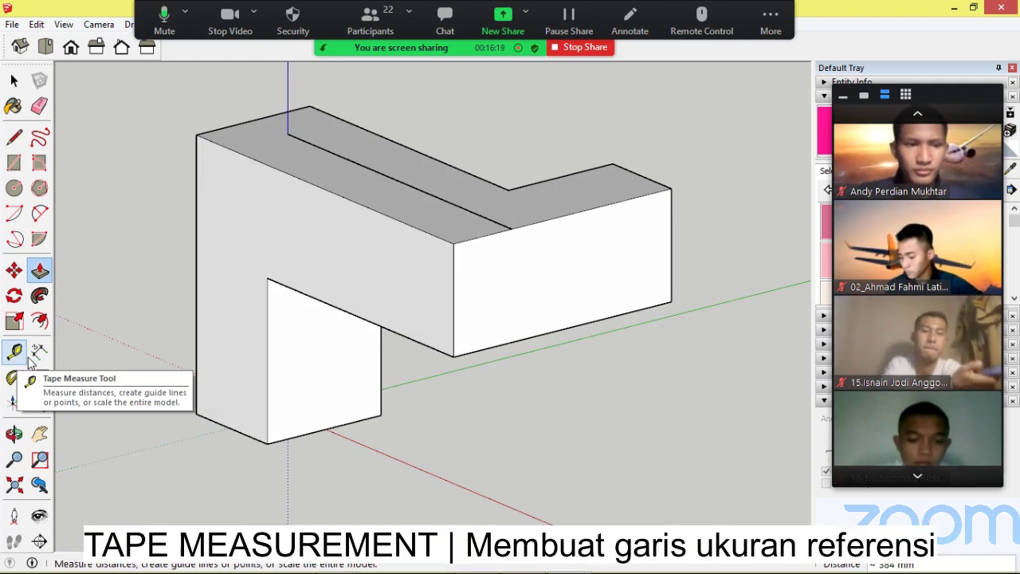
pyautogui.moveTo(367, 363); pyautogui.dragTo(394, 359, button='middle')
pyautogui.scroll(-3, 393, 362)
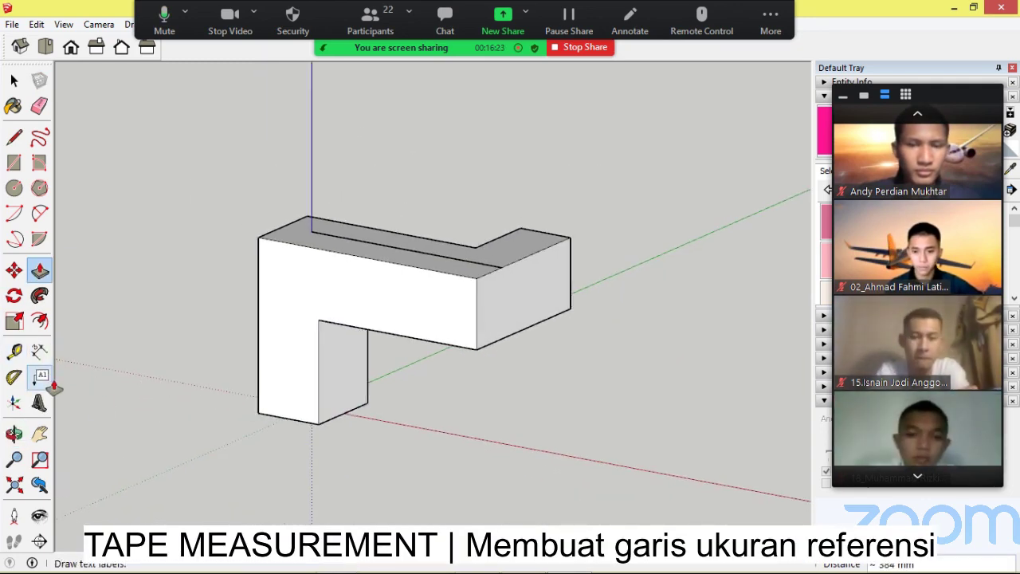
# - Place a Tape Measure guide about 318 mm above the bottom corner on the leg's outer vertical edge
pyautogui.scroll(3, 195, 502)
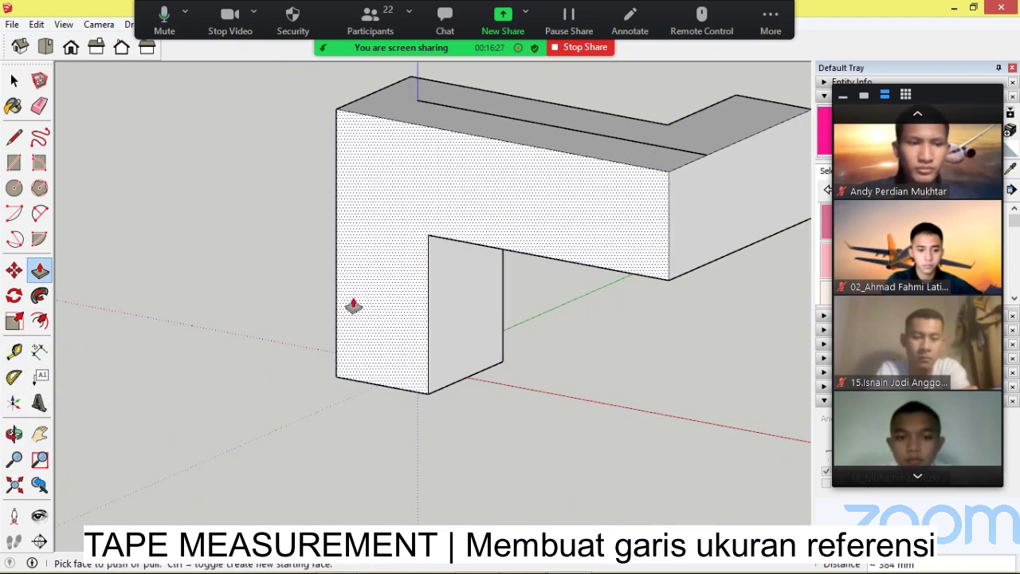
pyautogui.click(13, 353)
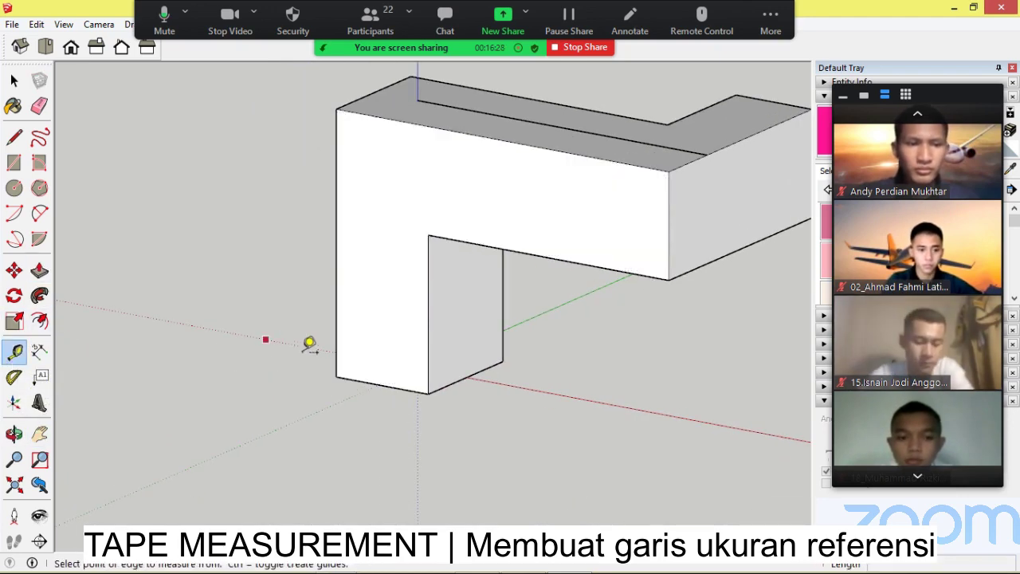
pyautogui.click(337, 375)
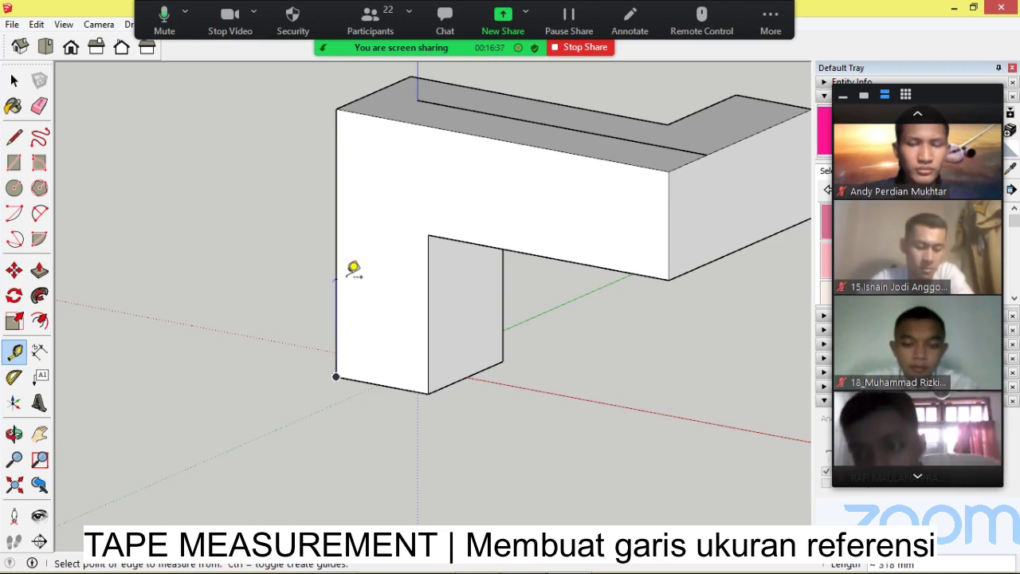
pyautogui.moveTo(319, 332); pyautogui.dragTo(405, 320, button='middle')
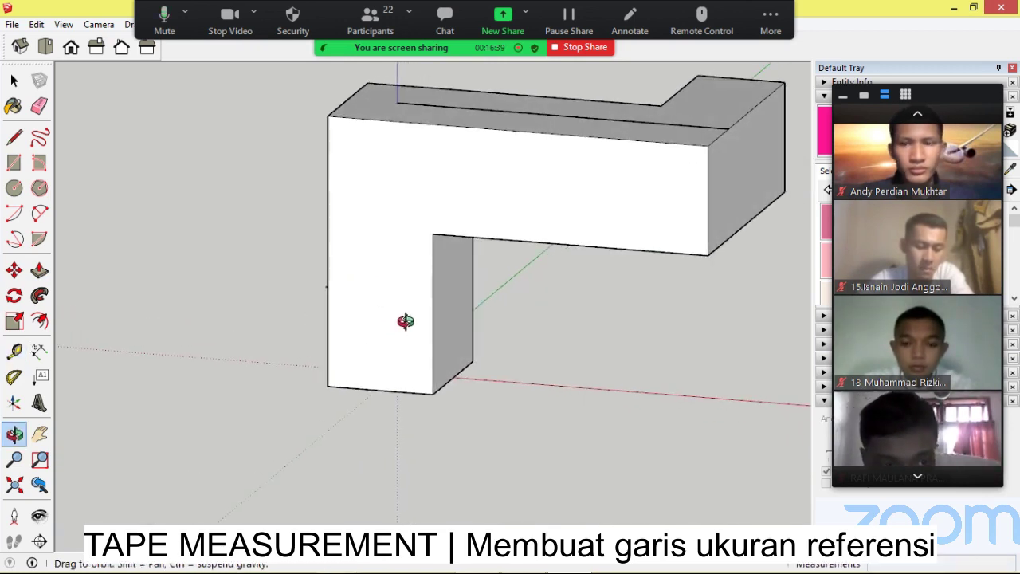
# - Place a Tape Measure guide about 199 mm above the bottom corner on the leg's inner vertical edge
pyautogui.scroll(5, 315, 287)
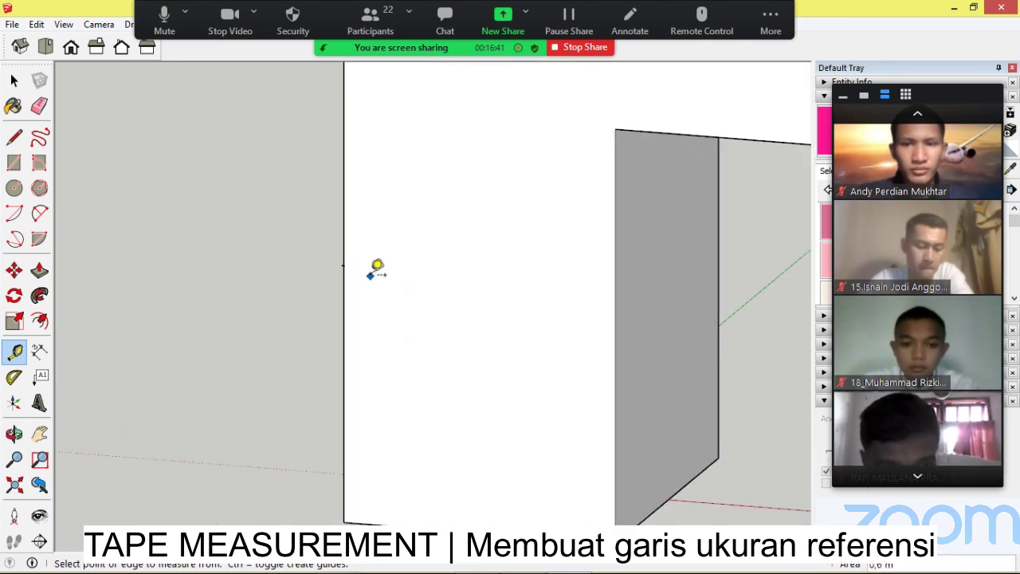
pyautogui.click(14, 137)
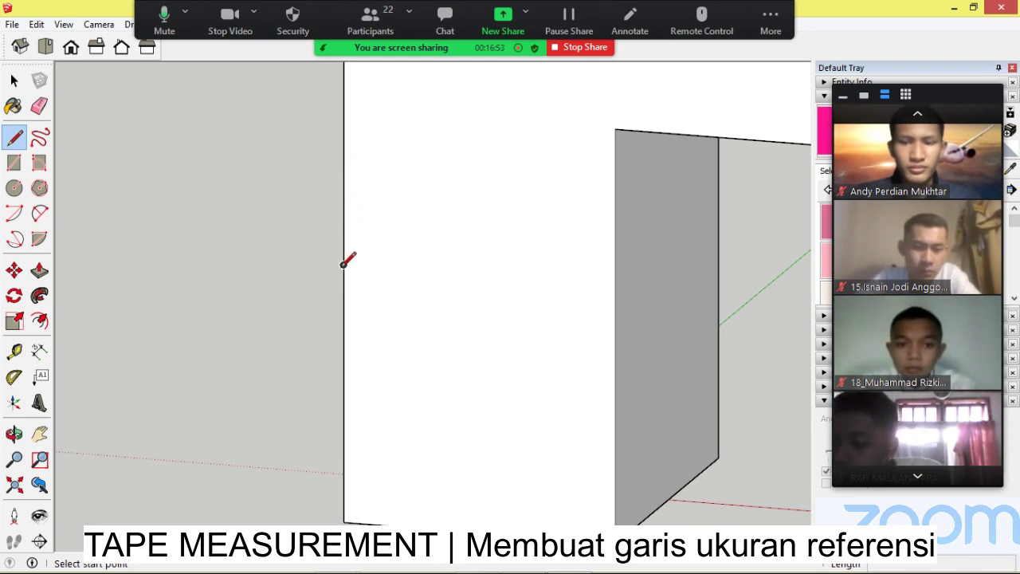
pyautogui.click(343, 264)
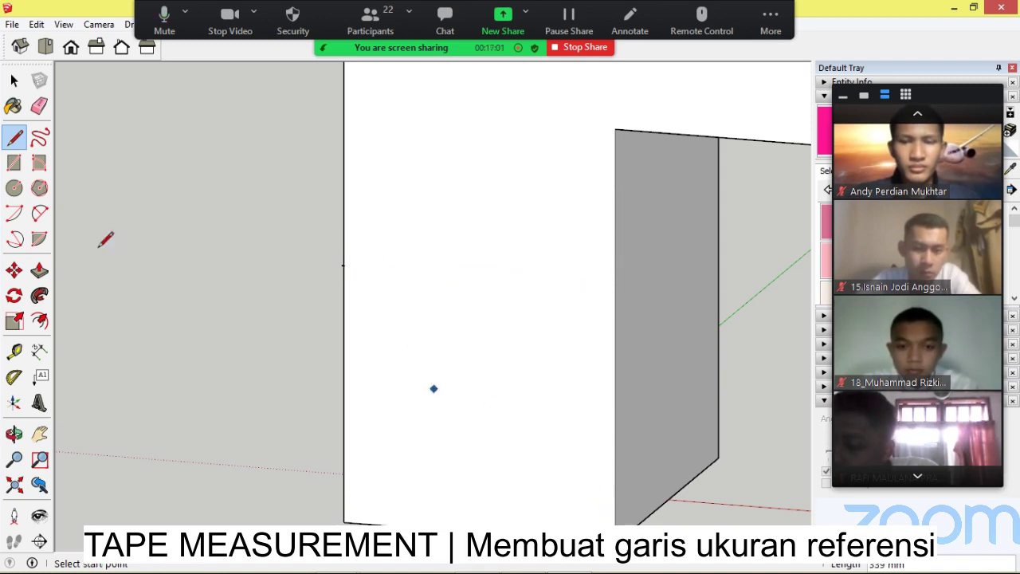
pyautogui.click(17, 356)
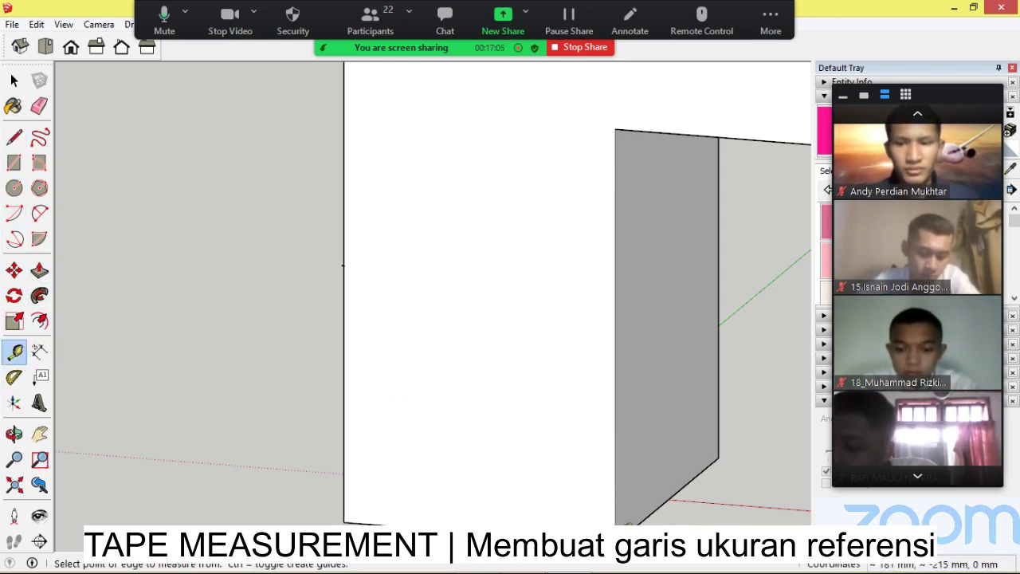
pyautogui.click(629, 525)
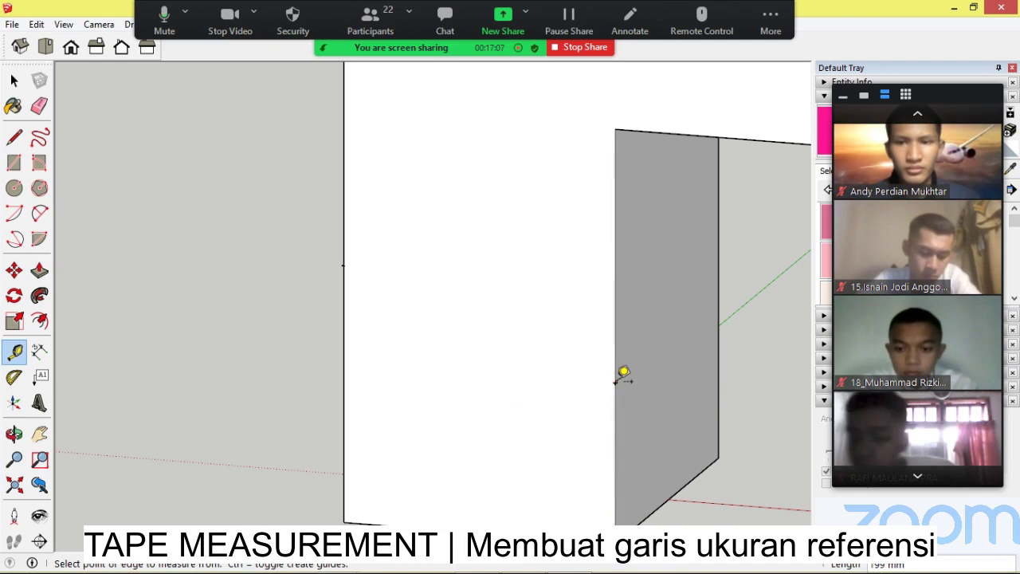
# - Draw a sloped line about 359 mm long between the leg's two guide points and Push/Pull the section below it away by 419 mm
pyautogui.click(13, 137)
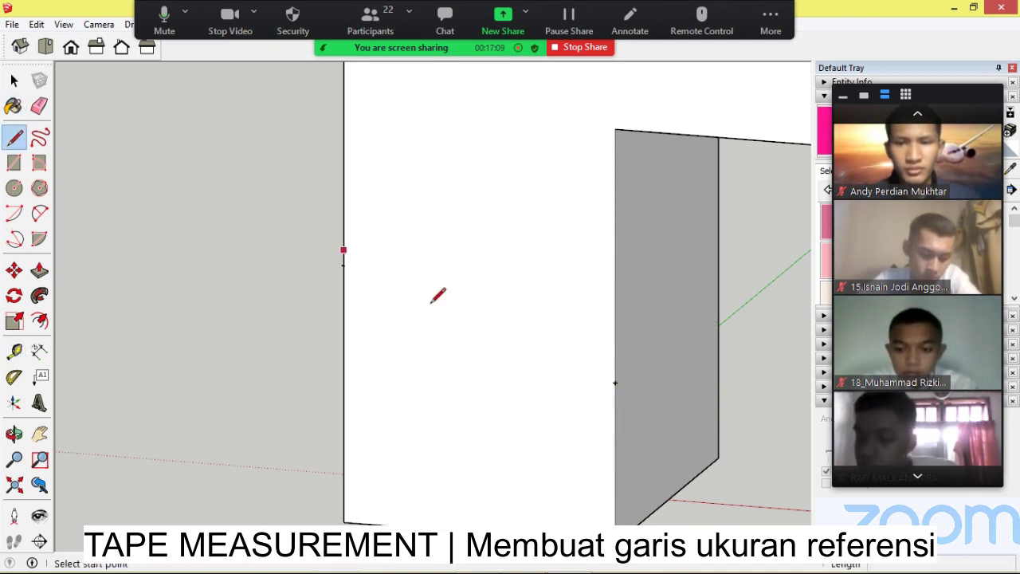
pyautogui.click(343, 266)
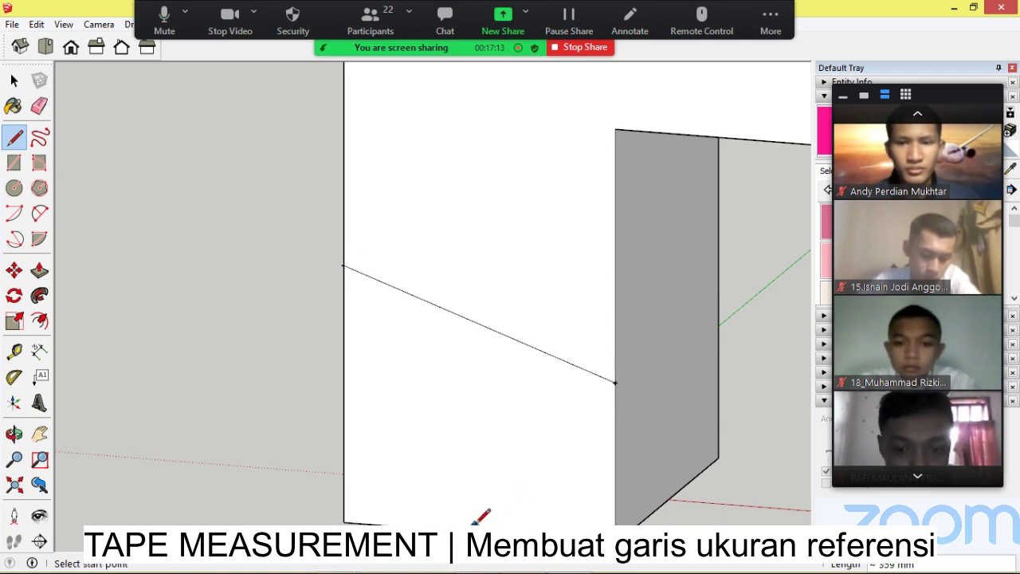
pyautogui.click(39, 271)
pyautogui.click(439, 387)
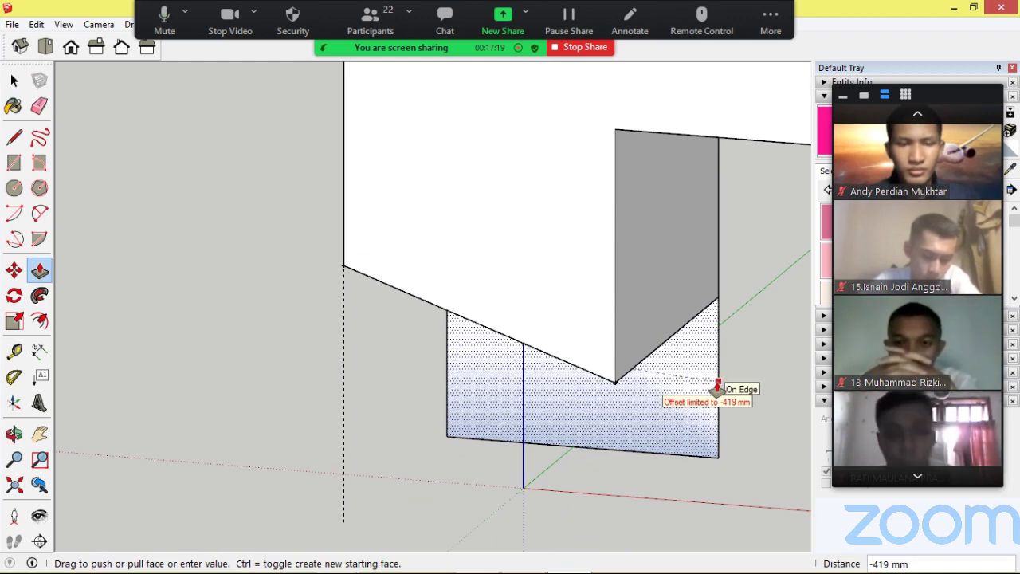
pyautogui.click(717, 388)
# - Dimension the long upper edge of the arm's front face, placing the dimension above the model
pyautogui.scroll(-6, 622, 417)
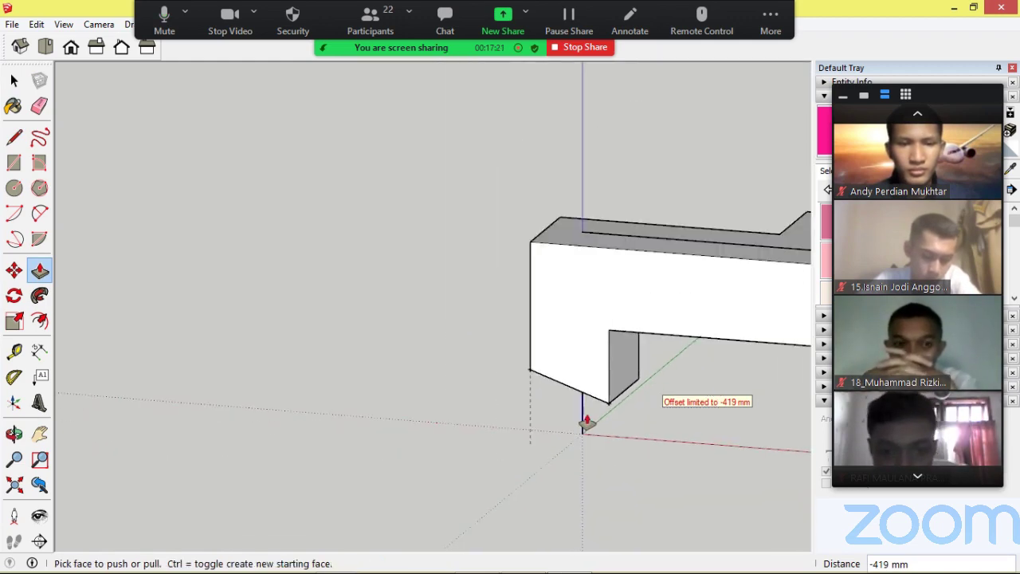
pyautogui.moveTo(696, 388); pyautogui.dragTo(518, 412, button='middle')
pyautogui.scroll(5, 605, 424)
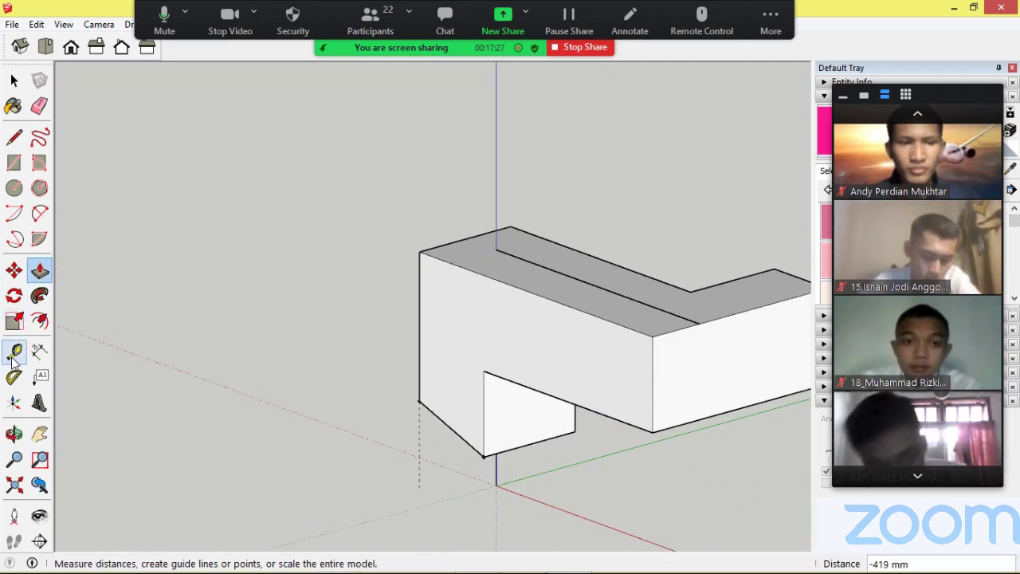
pyautogui.click(39, 351)
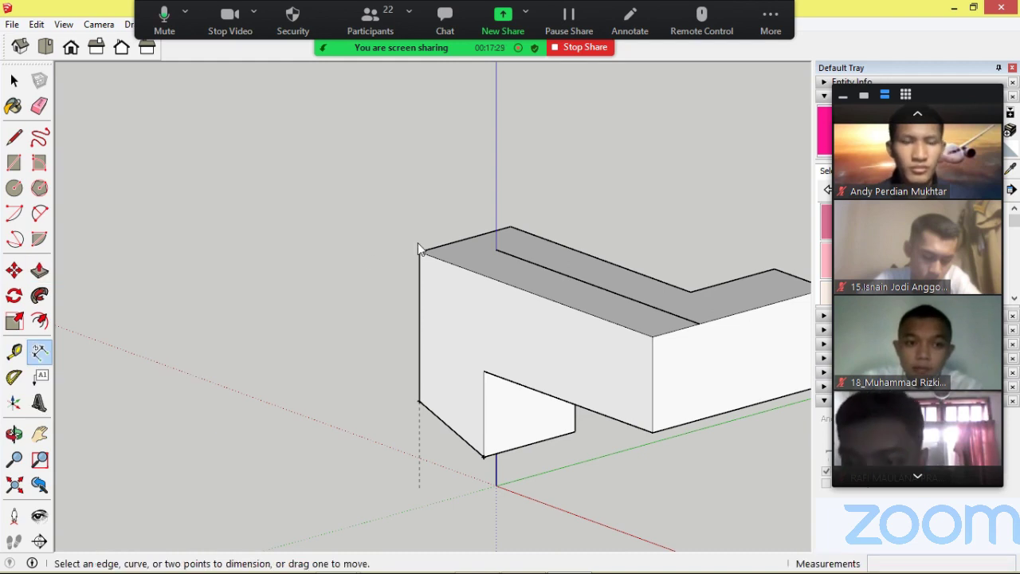
pyautogui.click(419, 250)
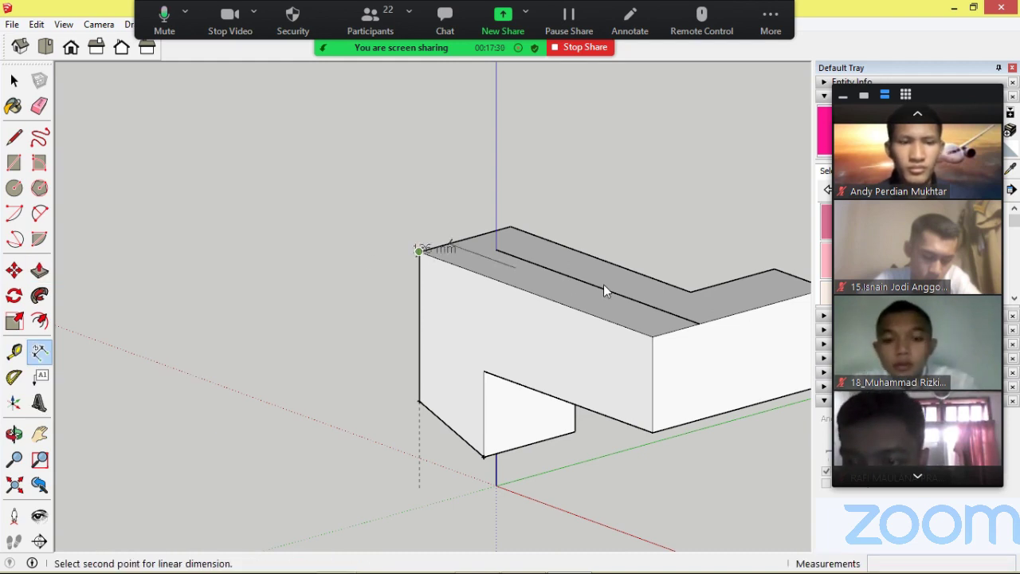
pyautogui.doubleClick(654, 338)
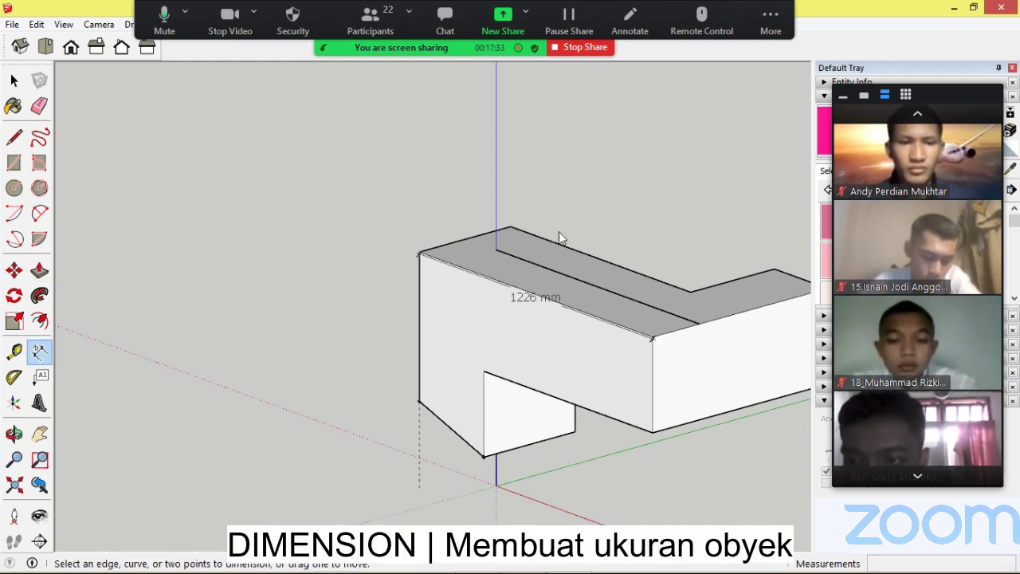
pyautogui.click(532, 296)
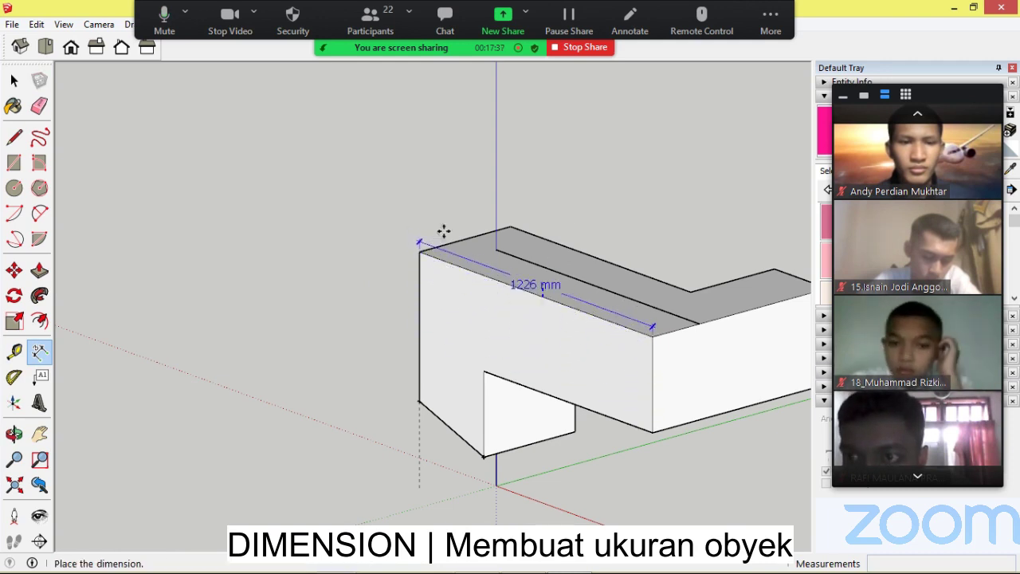
pyautogui.click(463, 200)
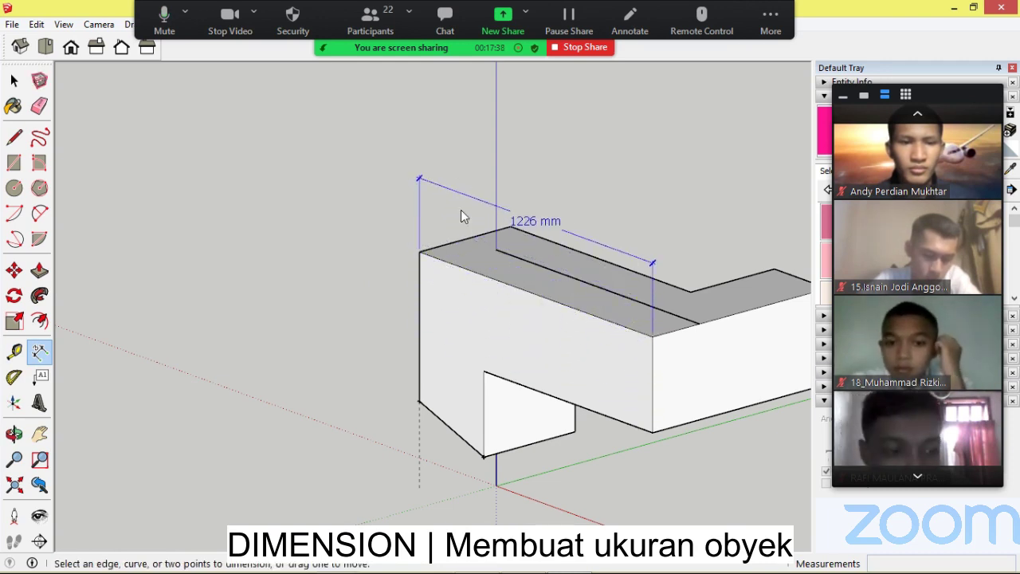
# - Dimension the leg's outer vertical edge from the top corner to the slope's start, placing the dimension outside the model
pyautogui.click(419, 252)
pyautogui.click(418, 400)
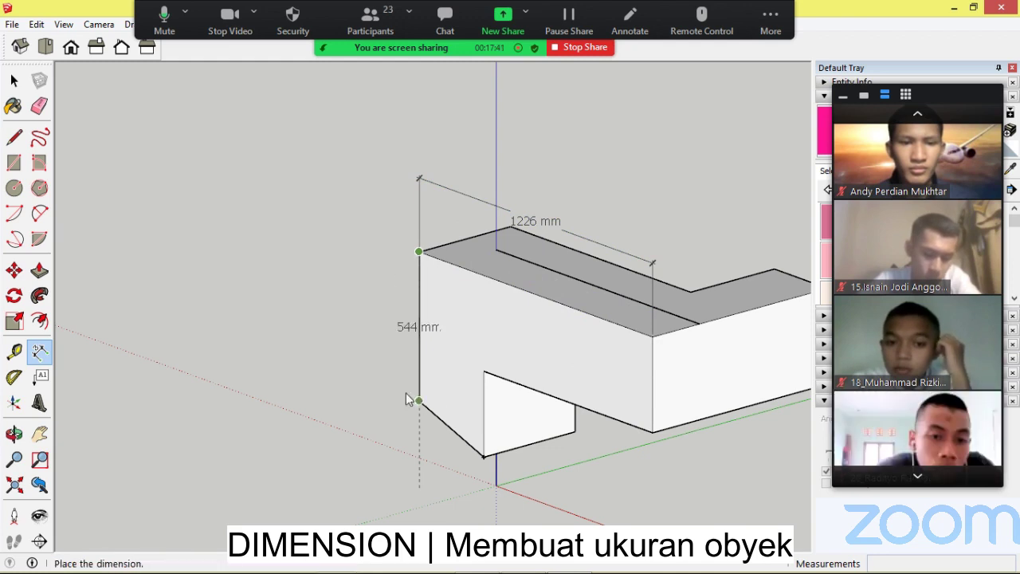
pyautogui.click(344, 368)
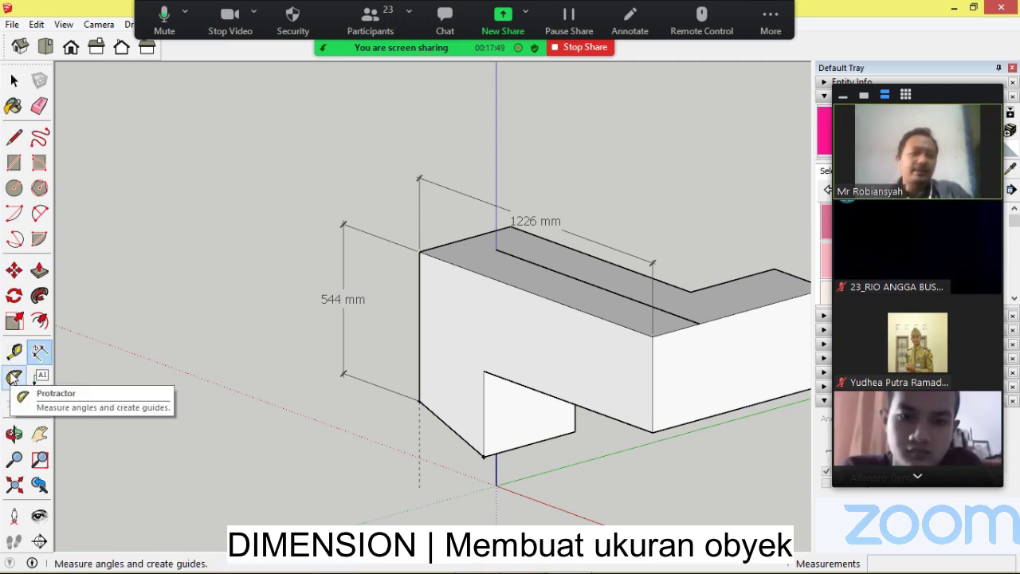
# - Create a 45° Protractor guide rising from the horizontal at the leg's lower outer corner on the front face
pyautogui.click(13, 378)
pyautogui.scroll(-2, 191, 362)
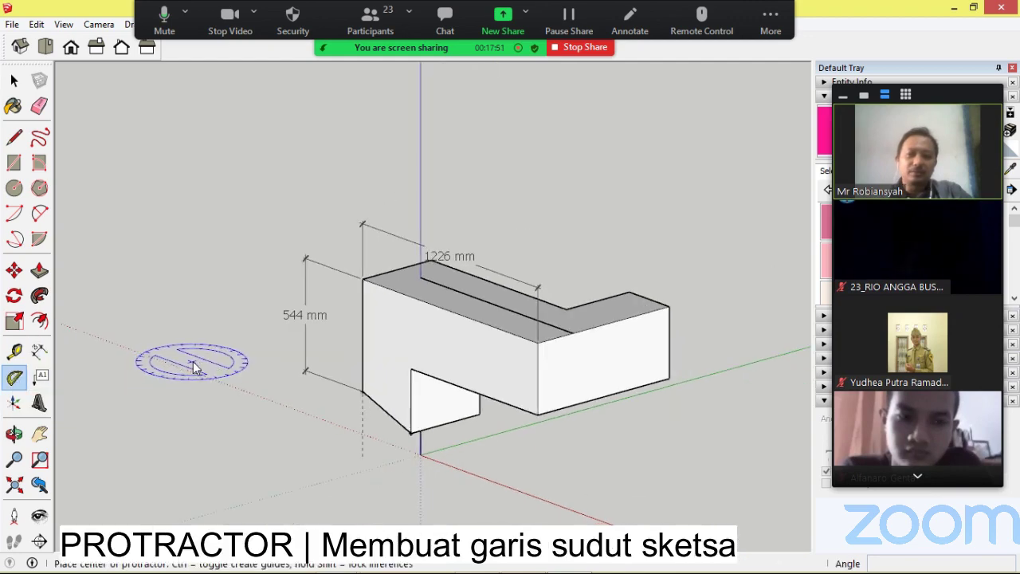
pyautogui.moveTo(195, 359)
pyautogui.mouseDown(button='middle')
pyautogui.moveTo(394, 364)
pyautogui.moveTo(433, 349)
pyautogui.moveTo(339, 391)
pyautogui.mouseUp(button='middle')
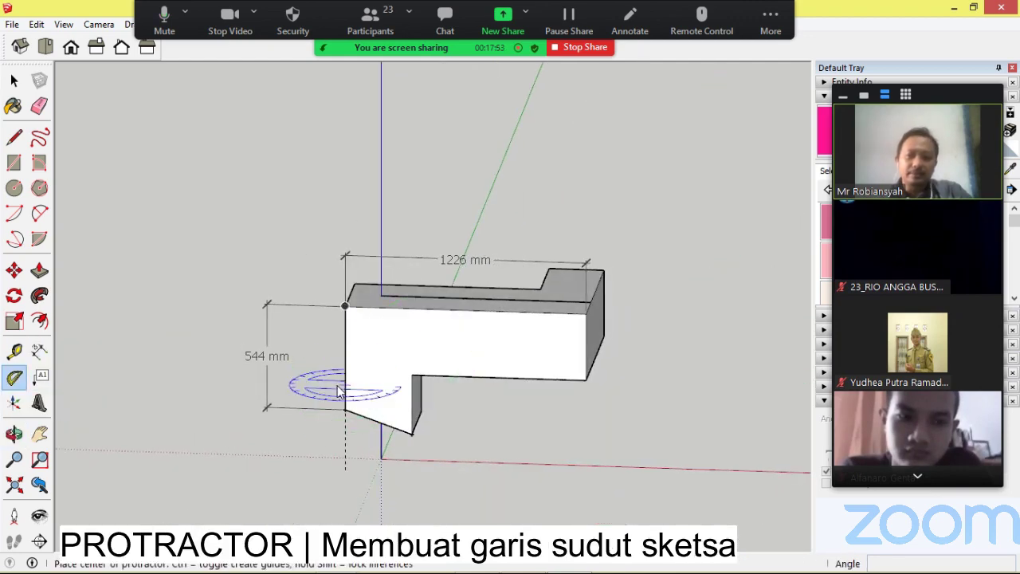
pyautogui.scroll(4, 339, 390)
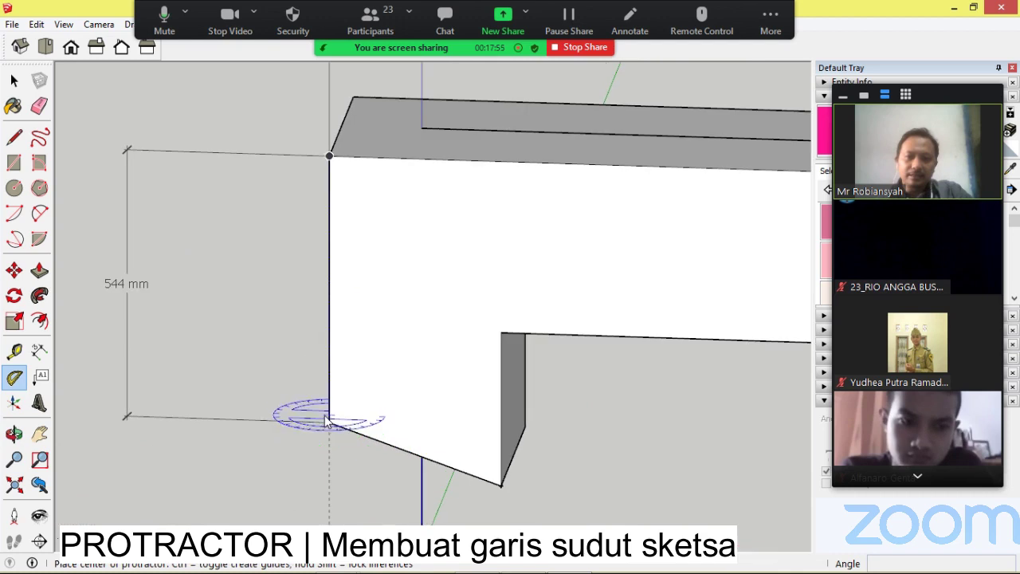
pyautogui.scroll(1, 331, 423)
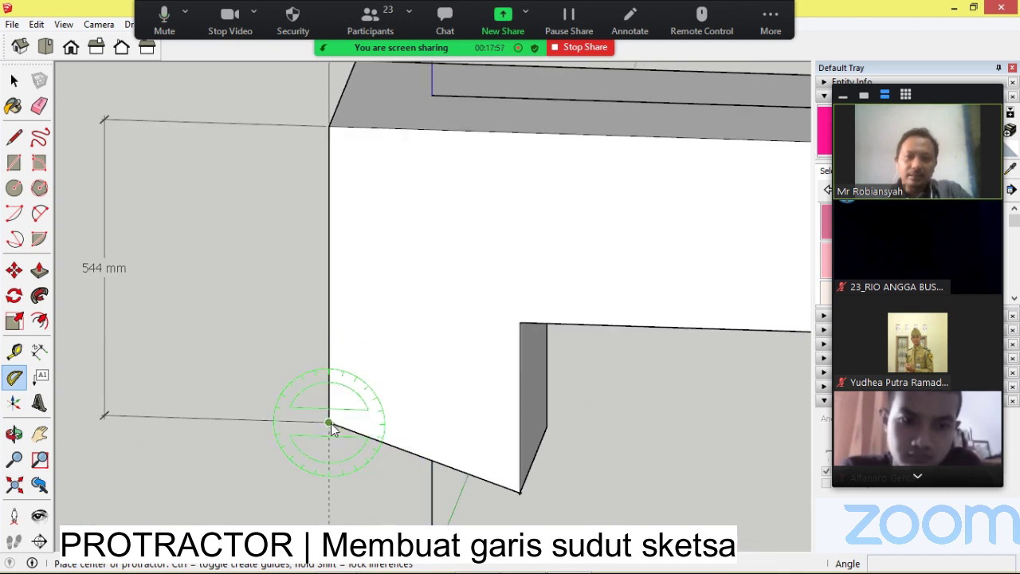
pyautogui.click(330, 423)
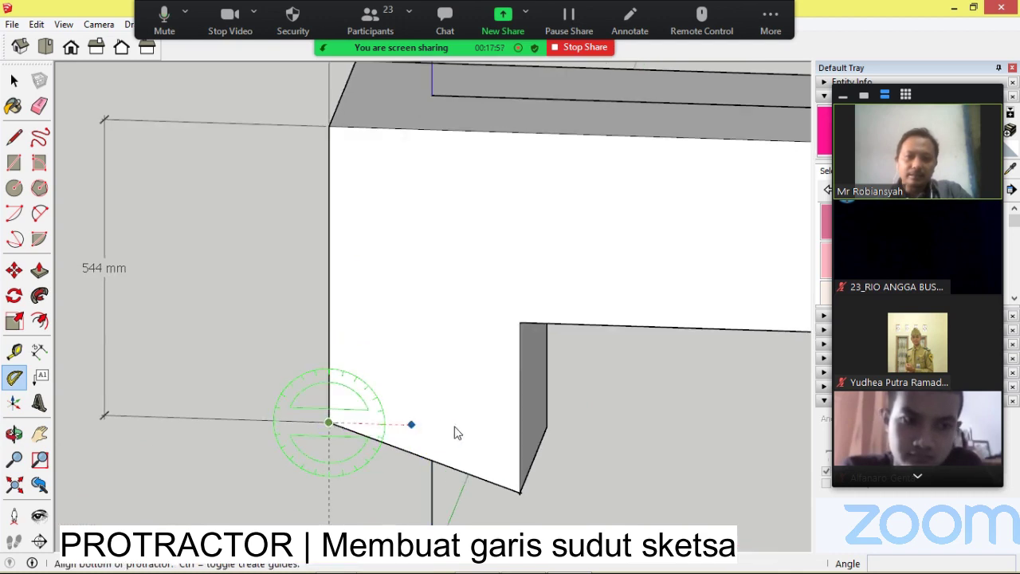
pyautogui.click(518, 430)
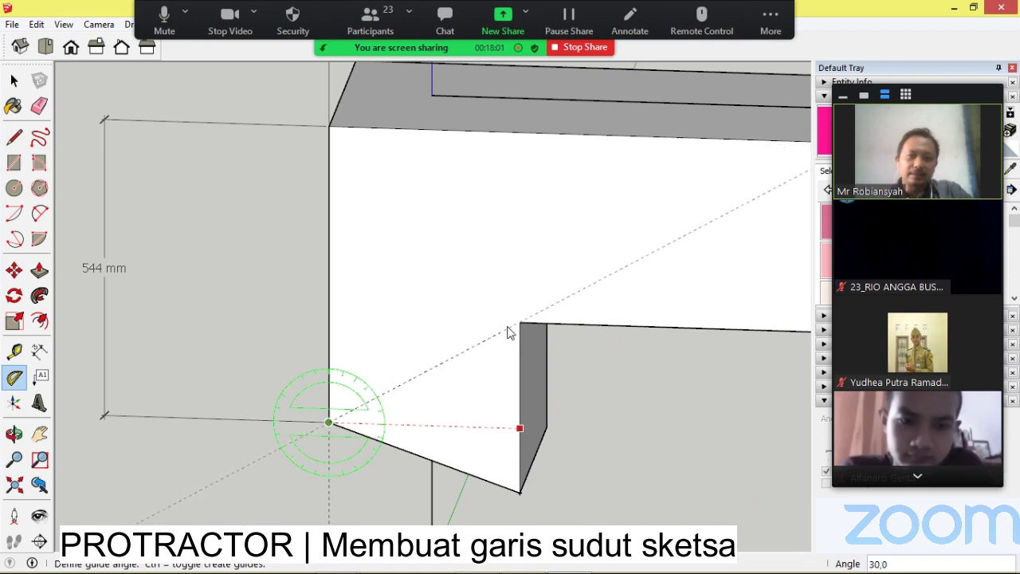
pyautogui.click(489, 281)
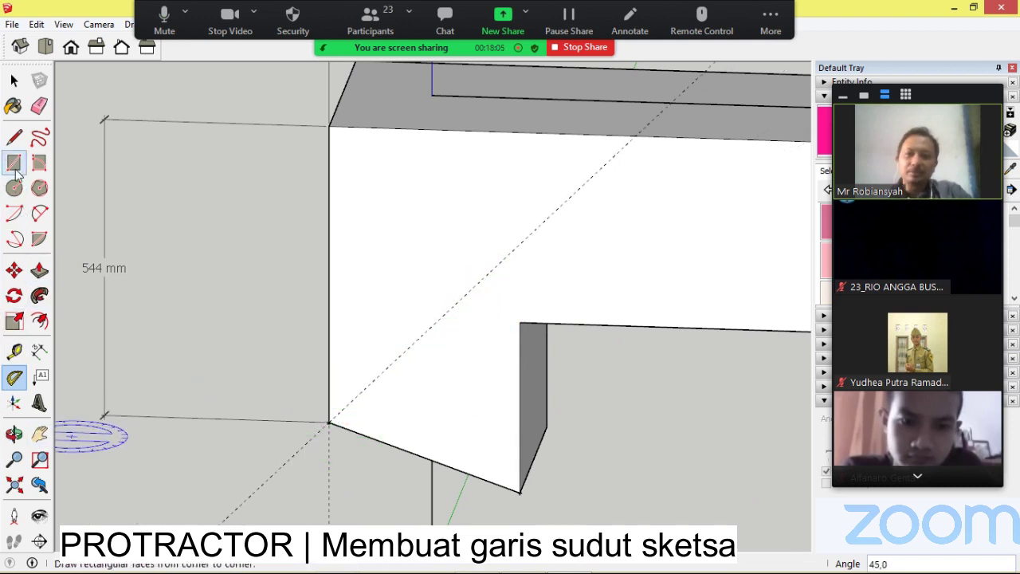
# - Draw a line about 770 mm long along the 45° guide from the leg's lower outer corner to the face's upper edge
pyautogui.click(14, 138)
pyautogui.click(330, 420)
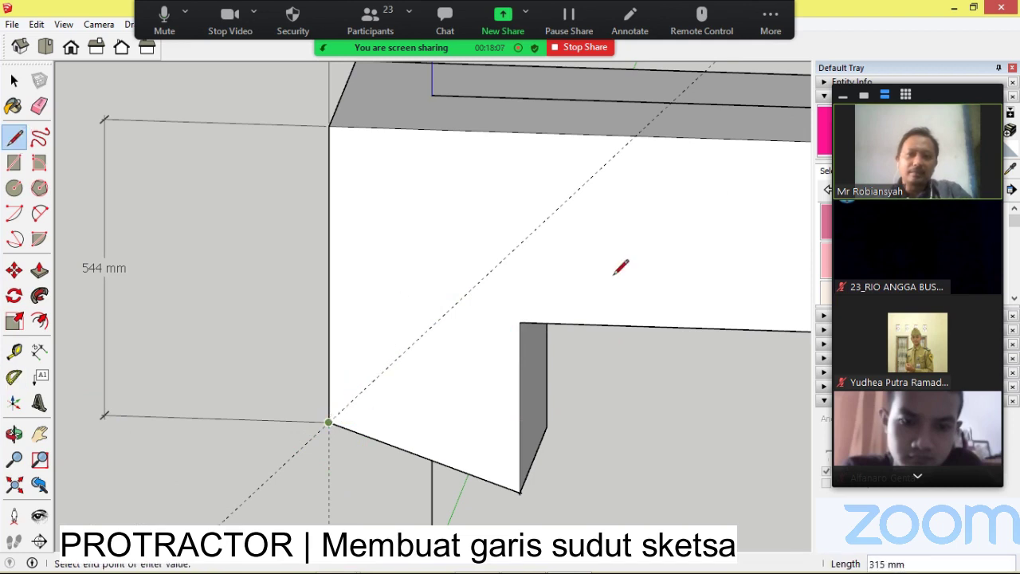
pyautogui.click(638, 136)
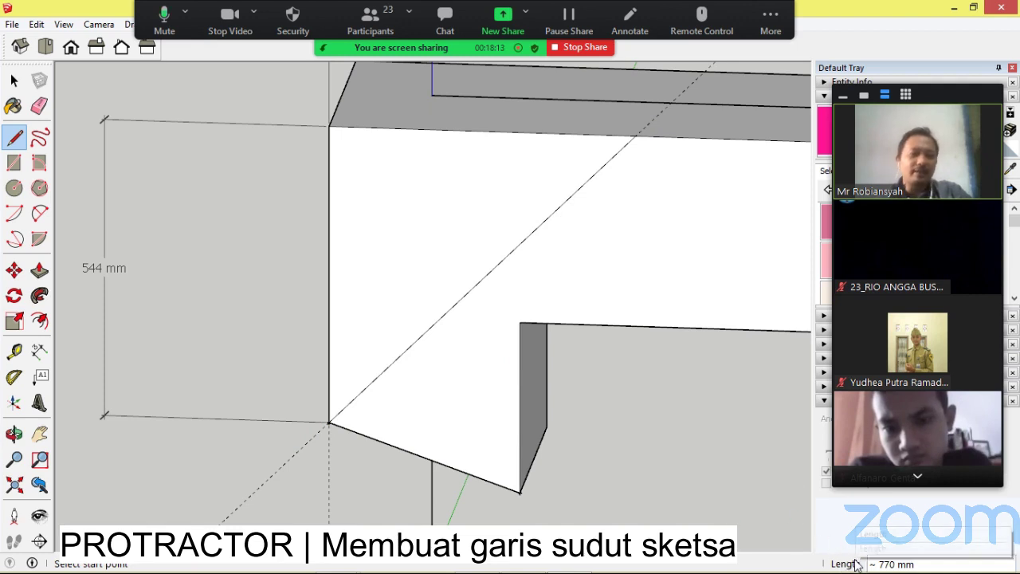
# - Add a Protractor guide at about 37.3° from the same corner and trace it with a line about 898 mm long to the upper edge
pyautogui.click(13, 376)
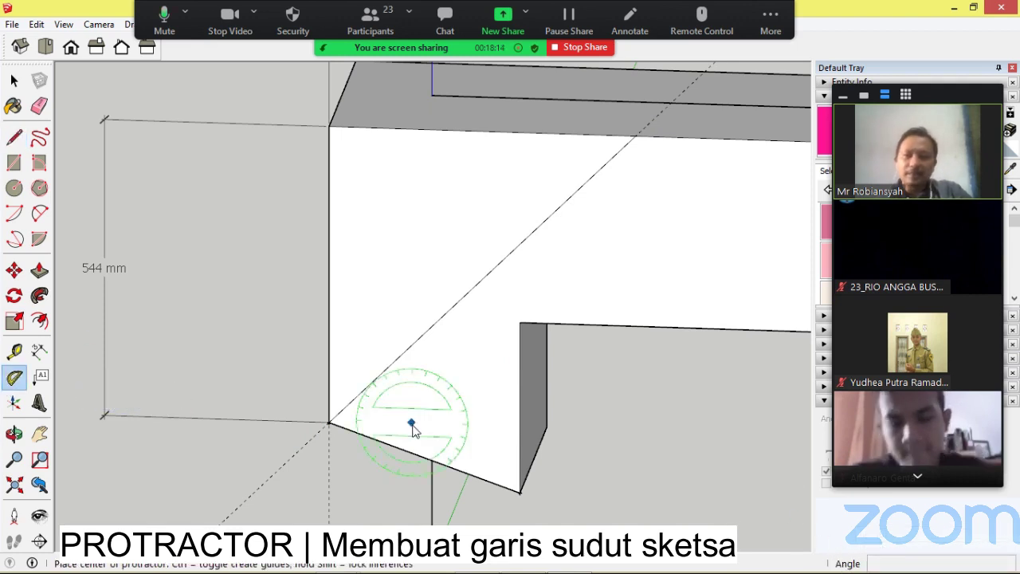
pyautogui.click(330, 423)
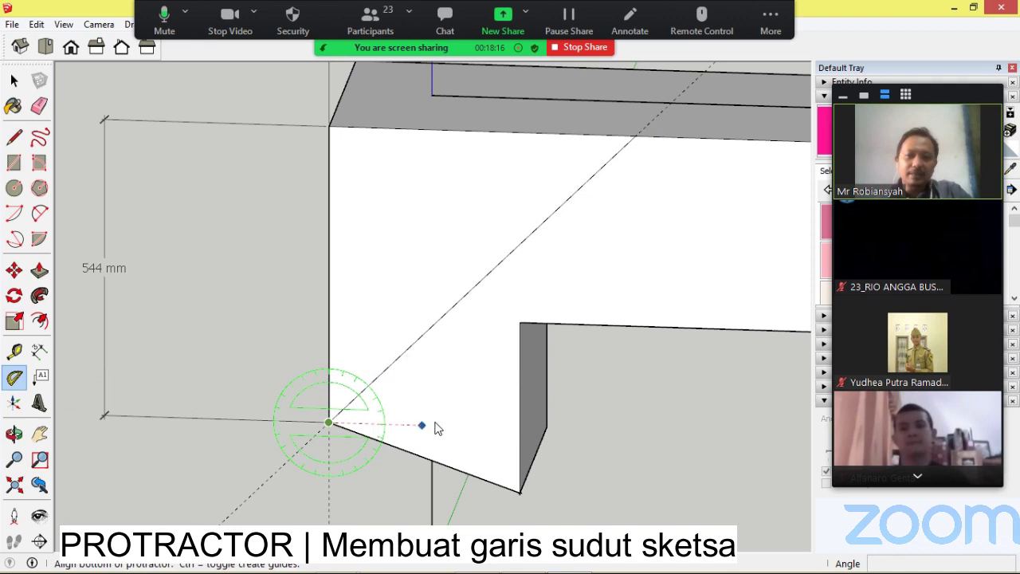
pyautogui.click(519, 428)
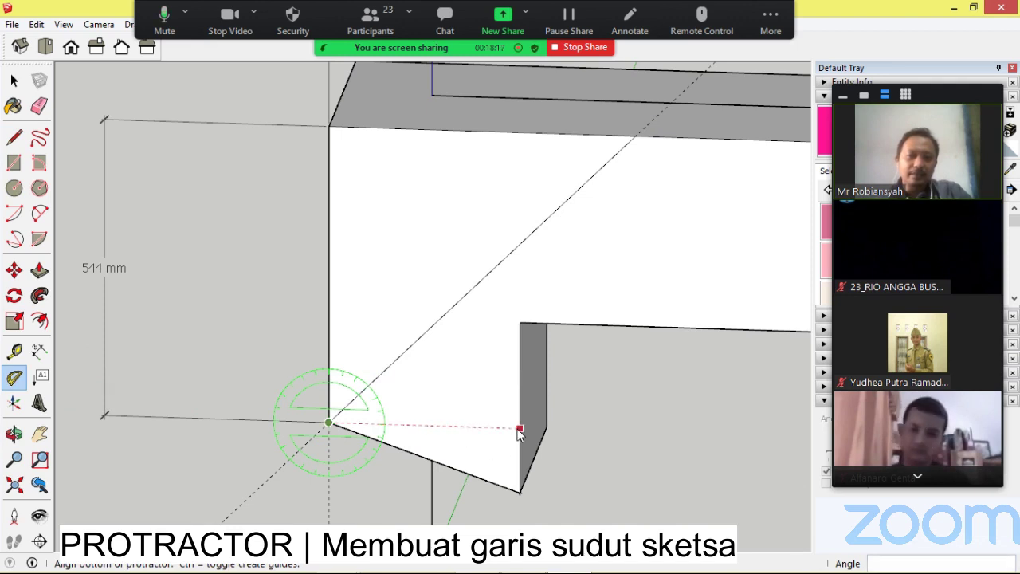
pyautogui.click(508, 304)
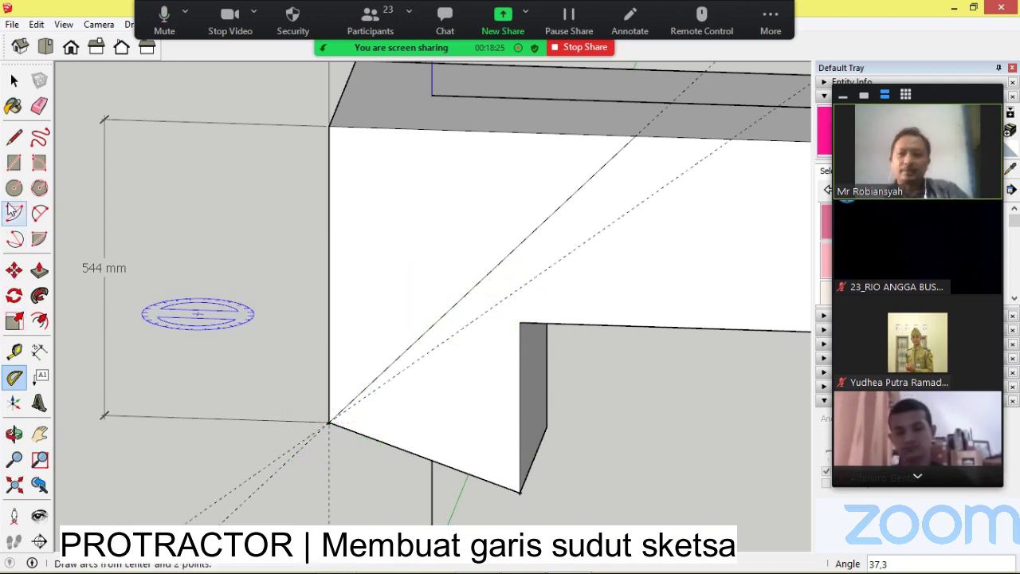
pyautogui.click(13, 138)
pyautogui.click(329, 421)
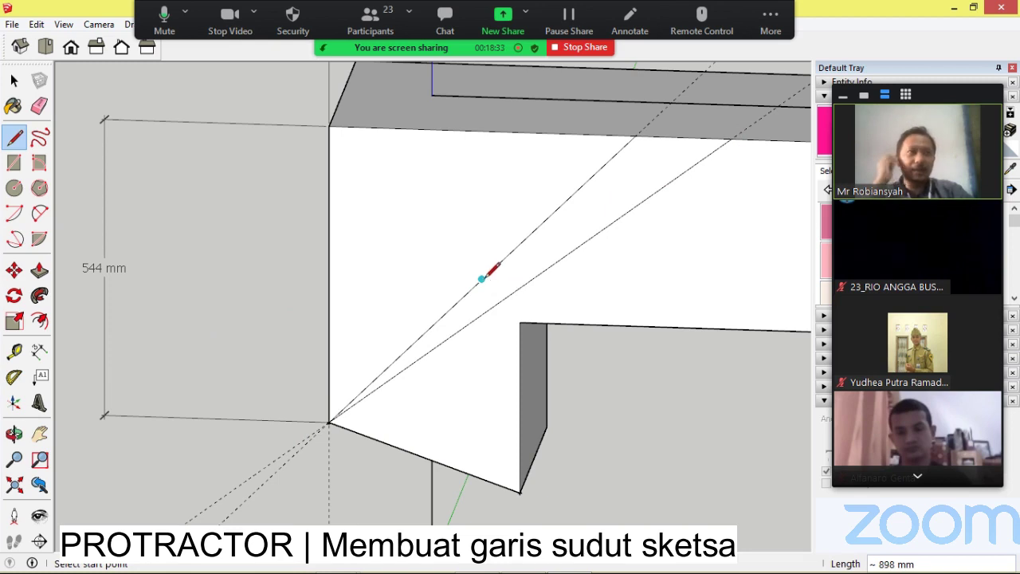
# - Erase both angled guides and the vertical guide below the leg's outer edge
pyautogui.scroll(-4, 407, 323)
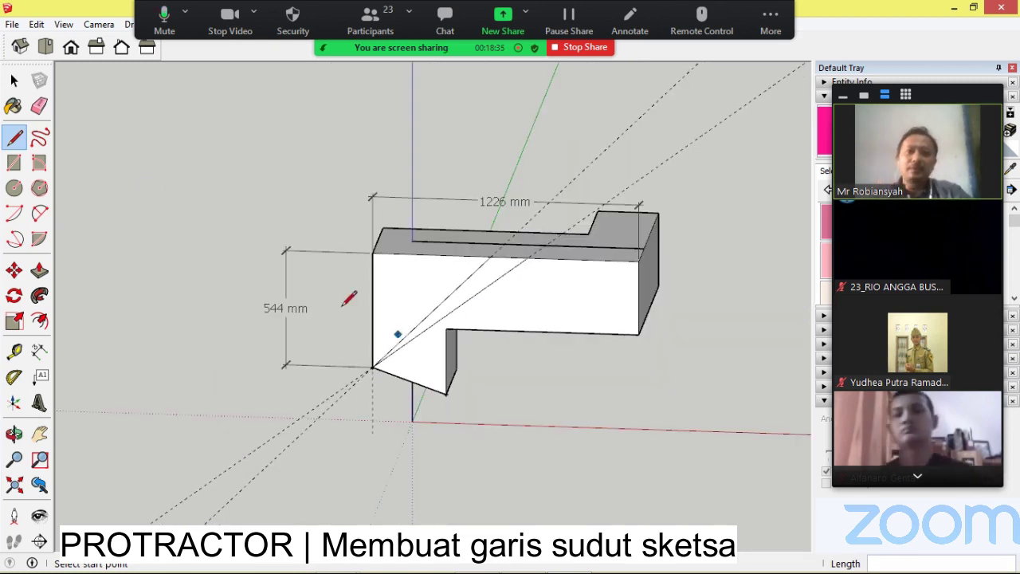
pyautogui.click(39, 106)
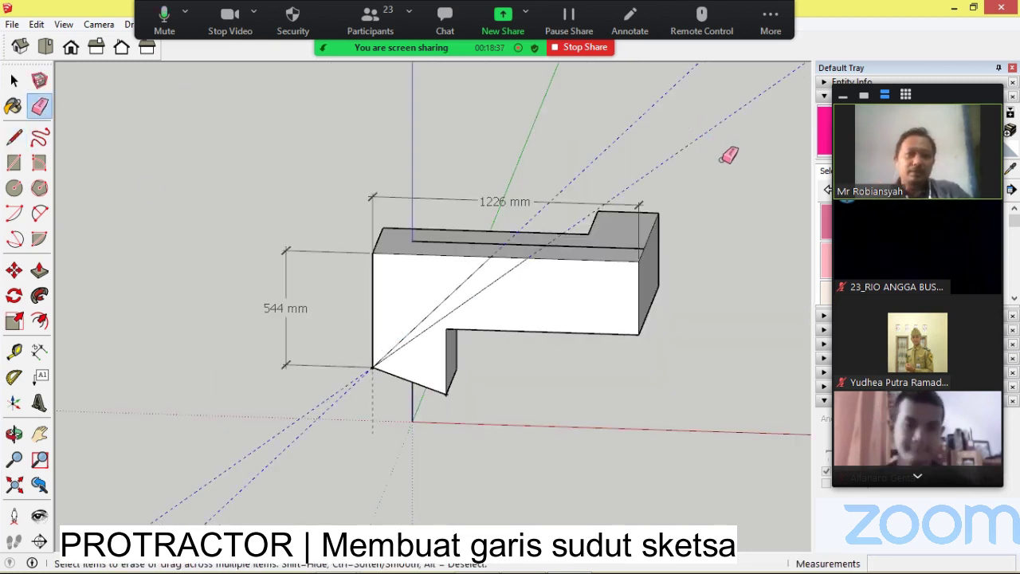
pyautogui.moveTo(722, 160); pyautogui.dragTo(724, 166)
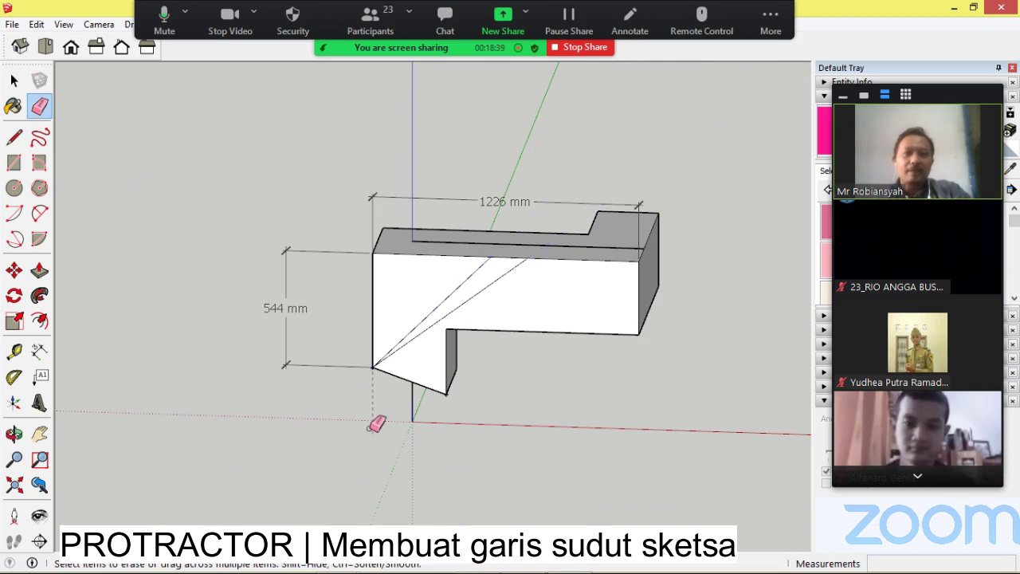
pyautogui.scroll(5, 375, 421)
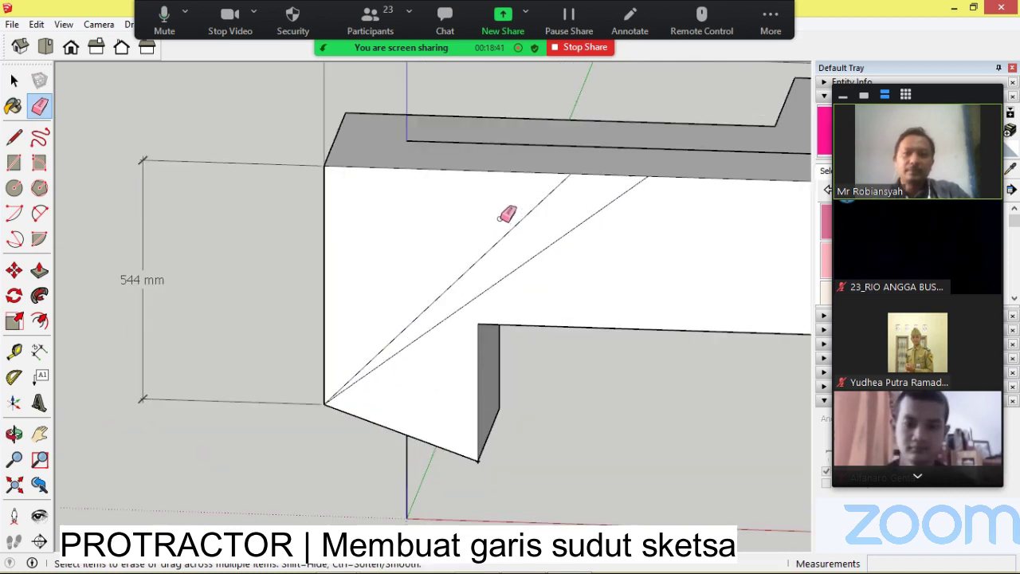
# - Push the thin triangular face between the two angled lines back through the full body depth to cut a wedge-shaped notch
pyautogui.click(39, 271)
pyautogui.moveTo(535, 236); pyautogui.dragTo(656, 110)
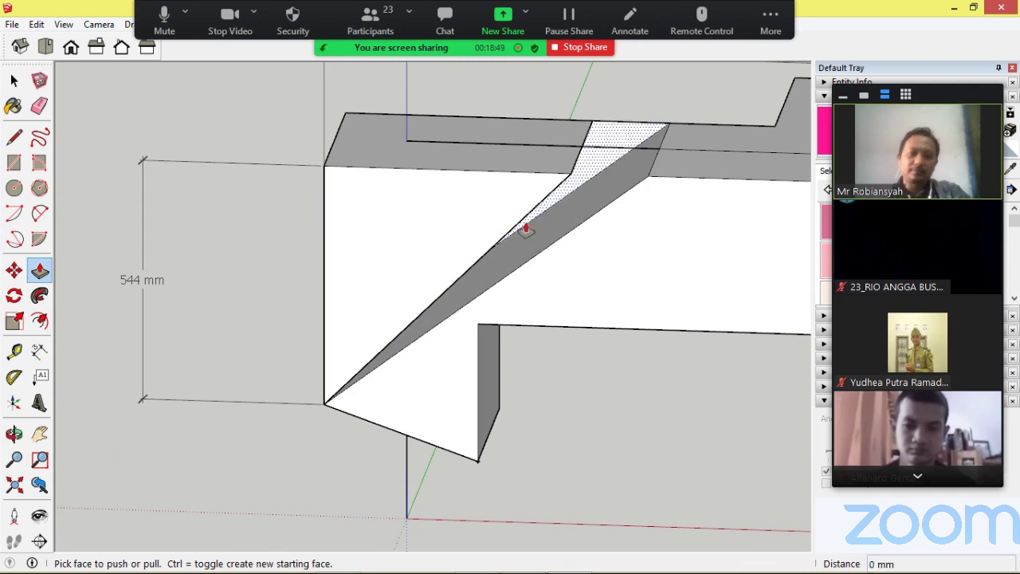
pyautogui.moveTo(601, 198); pyautogui.dragTo(374, 248, button='middle')
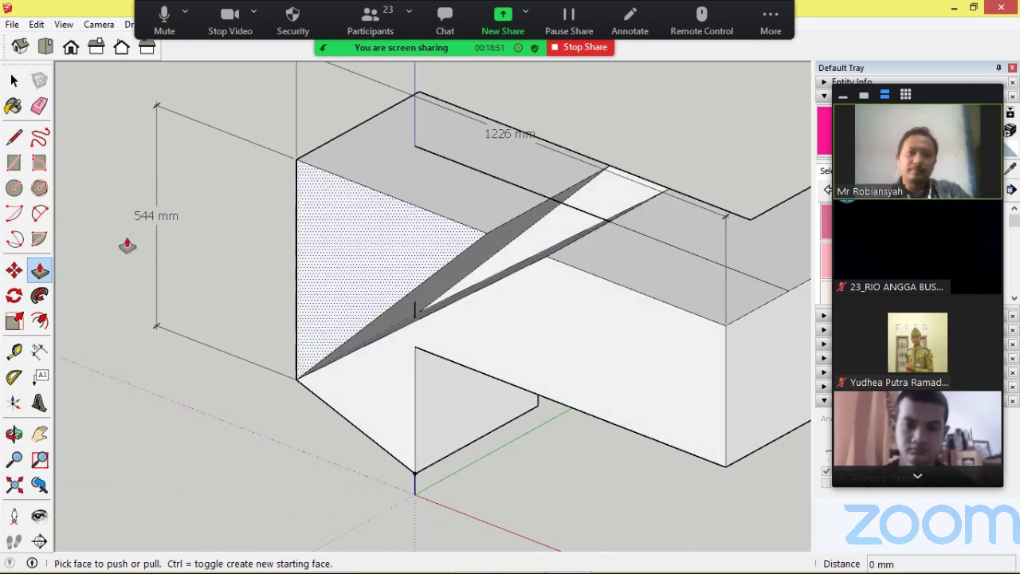
# - Erase the 1226 mm dimension and the leftover rear edge across the wedge notch
pyautogui.click(39, 106)
pyautogui.click(296, 139)
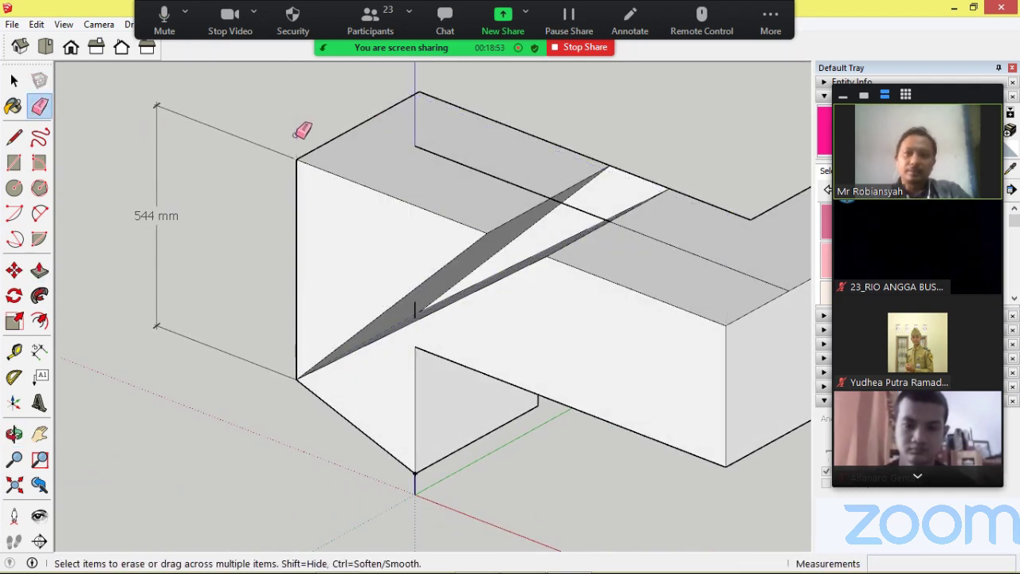
pyautogui.scroll(2, 632, 154)
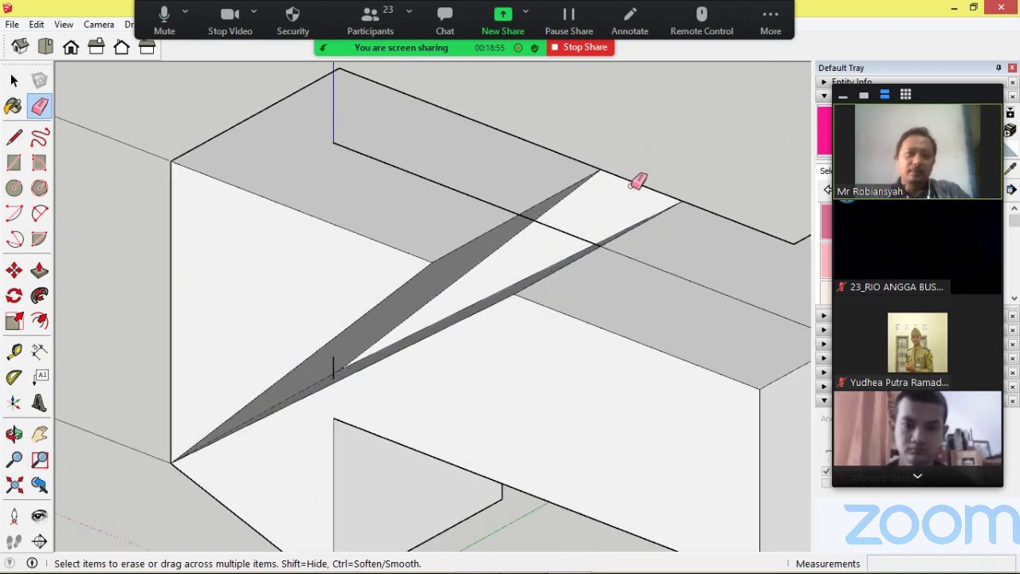
pyautogui.moveTo(632, 185); pyautogui.dragTo(731, 159, button='middle')
pyautogui.click(640, 163)
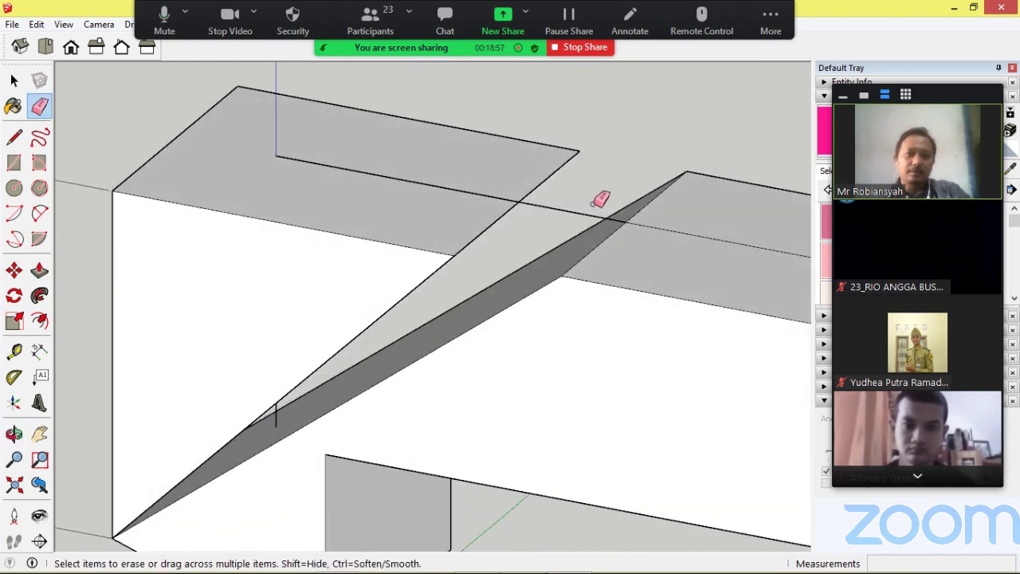
# - Erase the 544 mm height dimension beside the part
pyautogui.scroll(-5, 581, 209)
pyautogui.moveTo(574, 209)
pyautogui.mouseDown(button='middle')
pyautogui.moveTo(484, 257)
pyautogui.moveTo(98, 273)
pyautogui.moveTo(213, 267)
pyautogui.moveTo(570, 346)
pyautogui.moveTo(433, 382)
pyautogui.moveTo(401, 249)
pyautogui.mouseUp(button='middle')
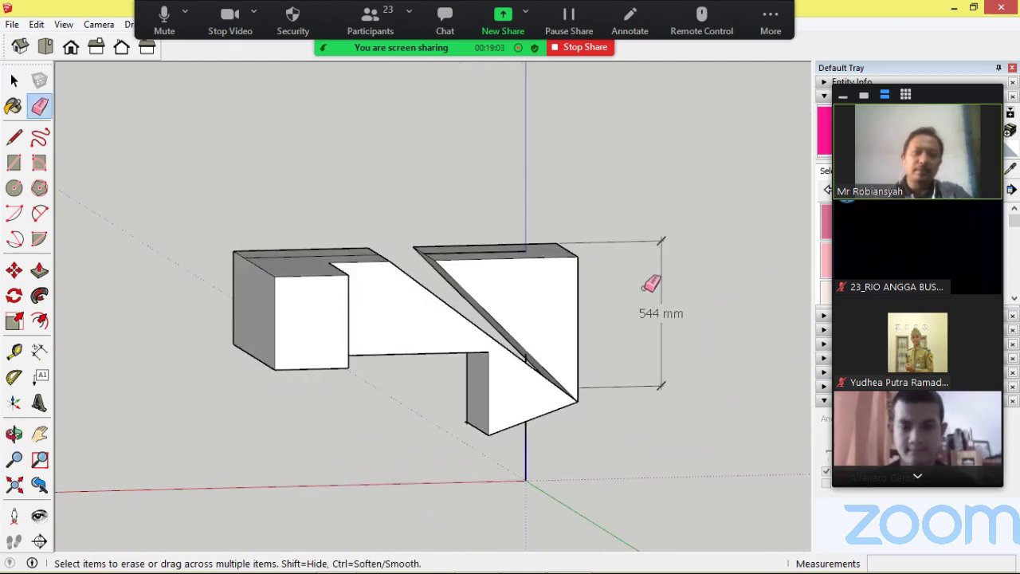
pyautogui.click(674, 361)
pyautogui.moveTo(412, 412)
pyautogui.mouseDown(button='middle')
pyautogui.moveTo(471, 481)
pyautogui.moveTo(565, 345)
pyautogui.mouseUp(button='middle')
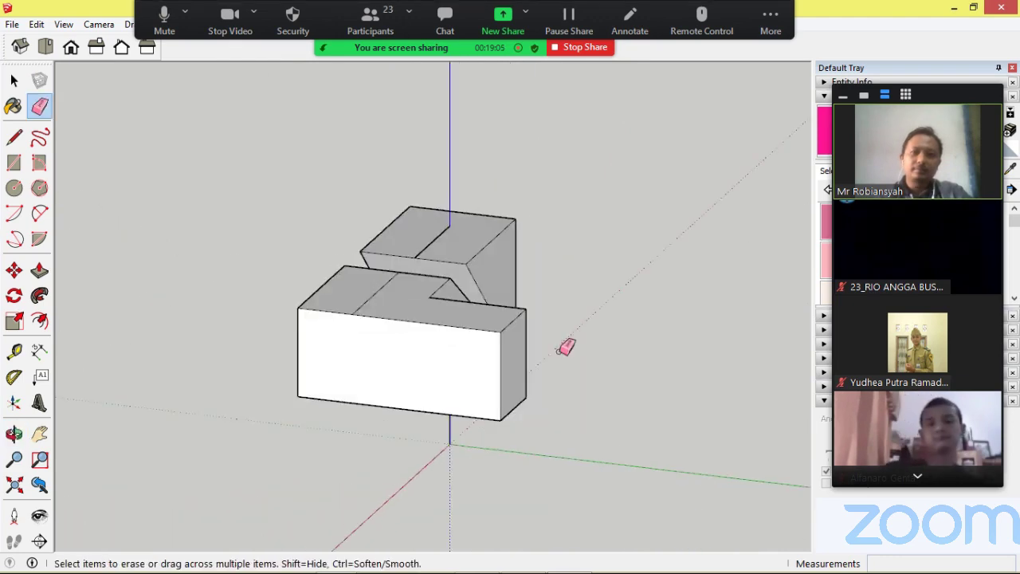
pyautogui.moveTo(199, 310)
pyautogui.mouseDown(button='middle')
pyautogui.moveTo(439, 298)
pyautogui.moveTo(603, 271)
pyautogui.moveTo(702, 274)
pyautogui.mouseUp(button='middle')
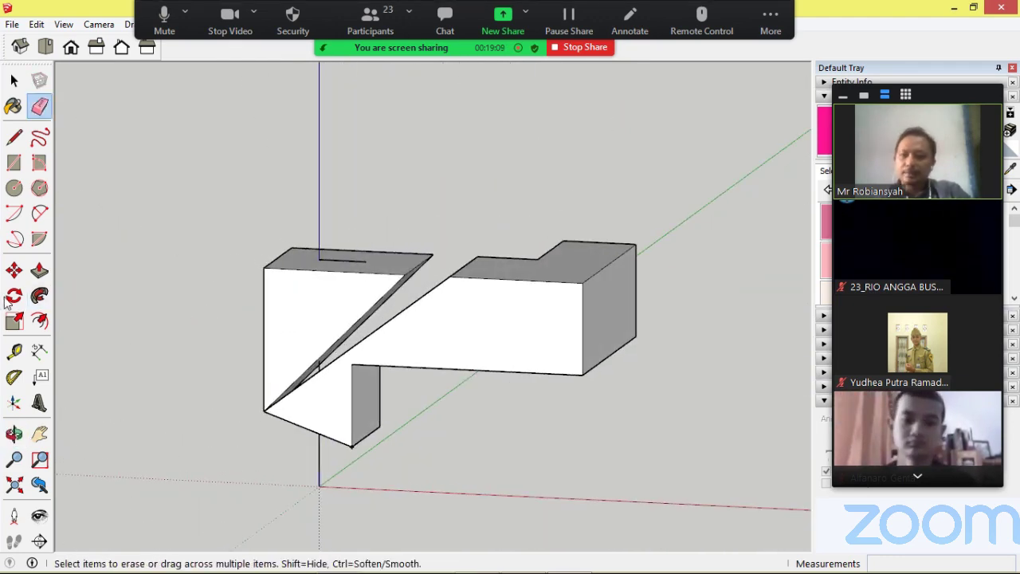
# - Try relocating the axes origin to the arm's upper front corner with the Axes tool, and undo it
pyautogui.click(16, 405)
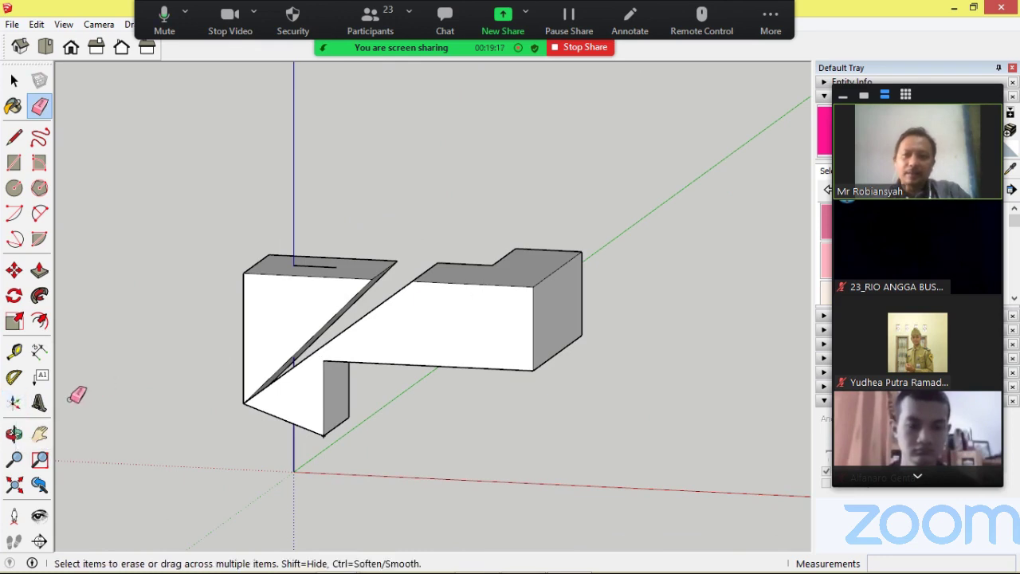
pyautogui.click(531, 287)
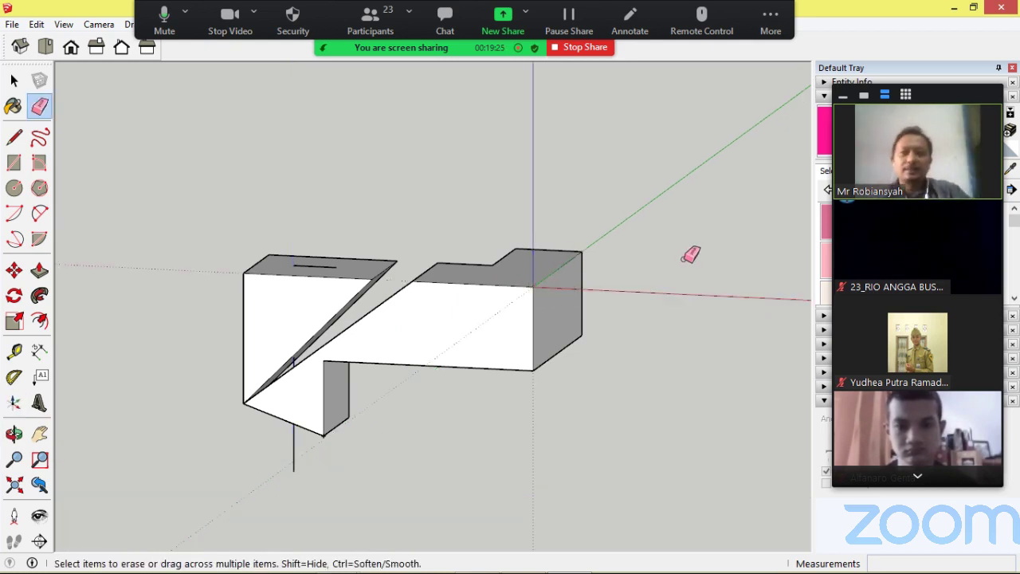
pyautogui.hotkey('ctrl', 'z')
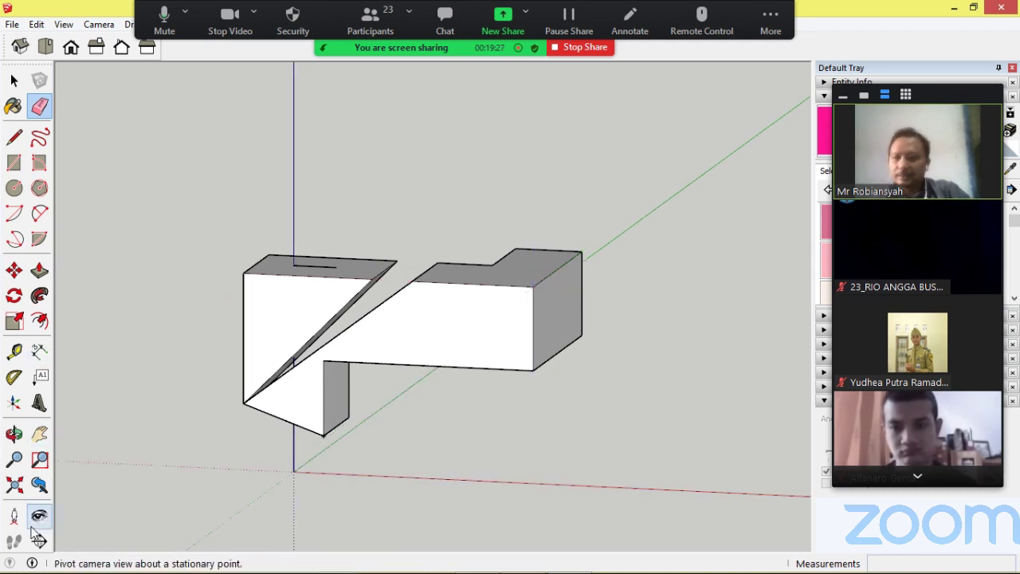
# - Examine the notched part from the front and back using Orbit, Pan and zoom
pyautogui.click(14, 434)
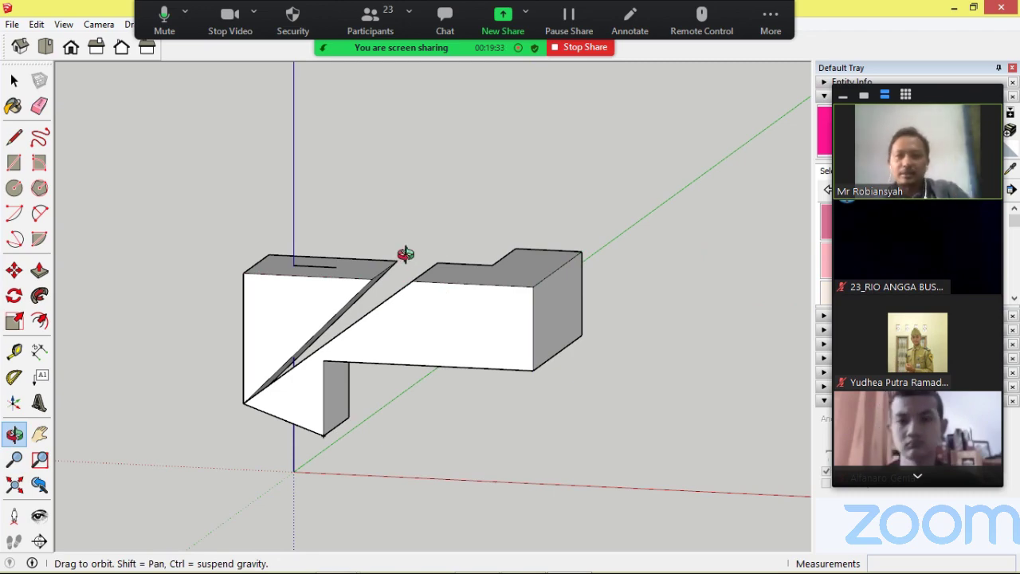
pyautogui.moveTo(508, 233); pyautogui.dragTo(436, 269)
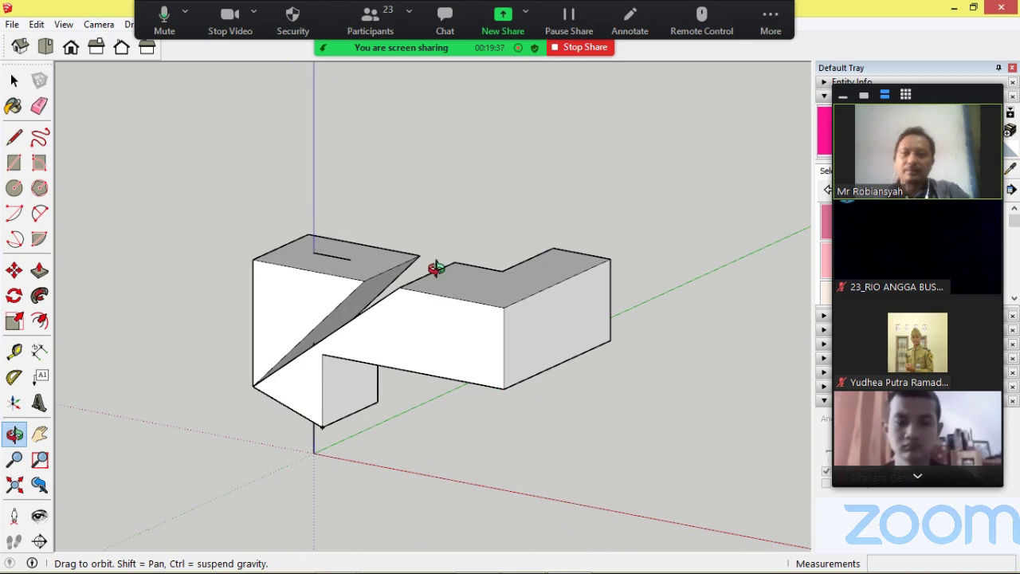
pyautogui.press('e')
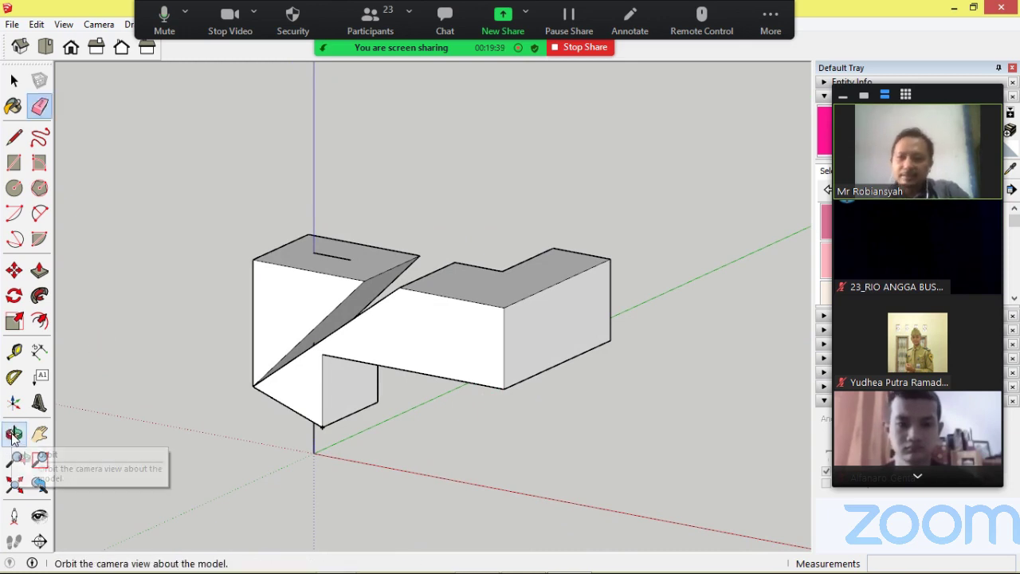
pyautogui.click(40, 435)
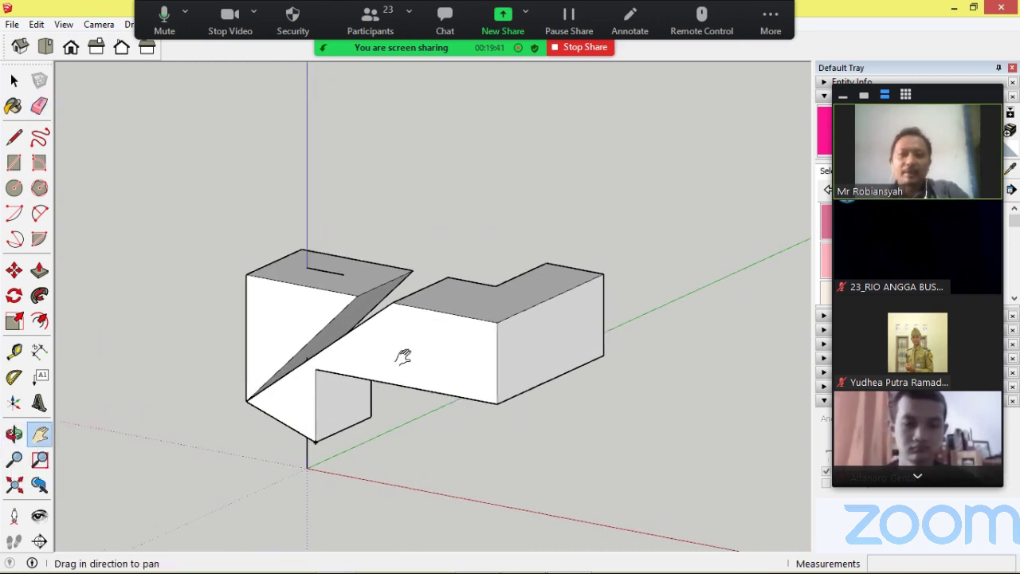
pyautogui.moveTo(406, 358); pyautogui.dragTo(540, 221)
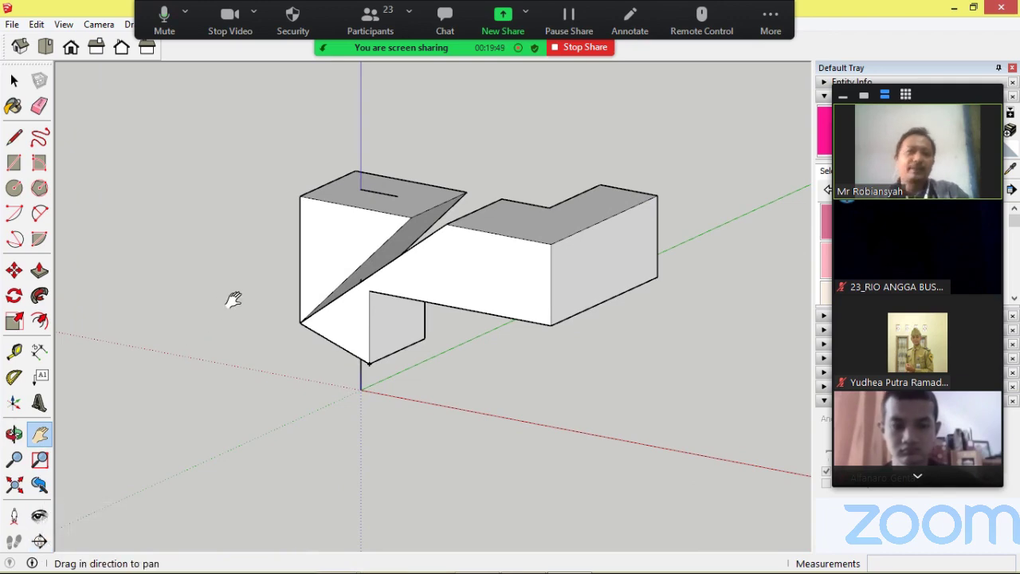
pyautogui.scroll(-3, 239, 310)
pyautogui.scroll(3, 360, 315)
pyautogui.moveTo(438, 232); pyautogui.dragTo(352, 265, button='middle')
pyautogui.scroll(-5, 352, 264)
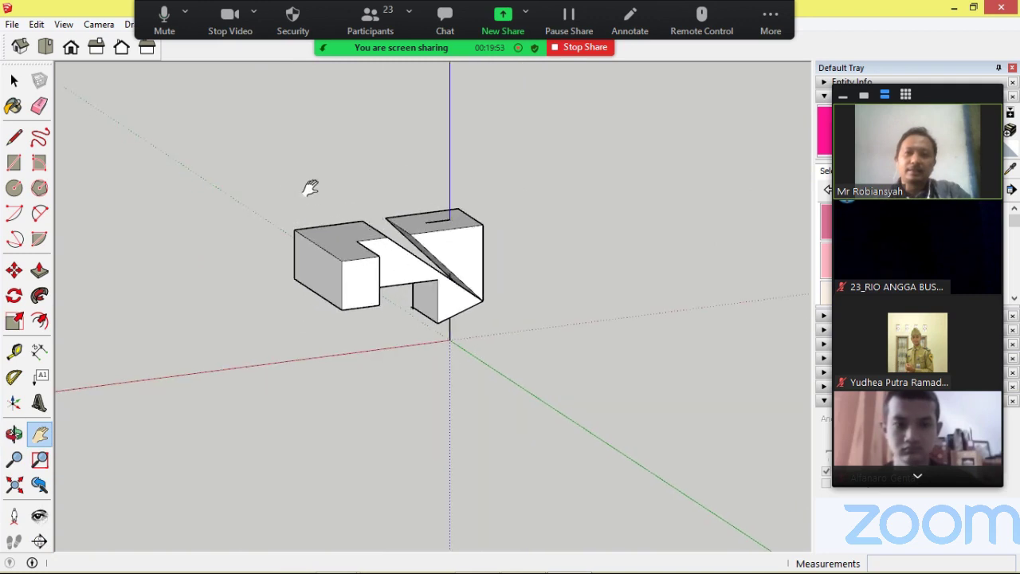
pyautogui.scroll(3, 432, 209)
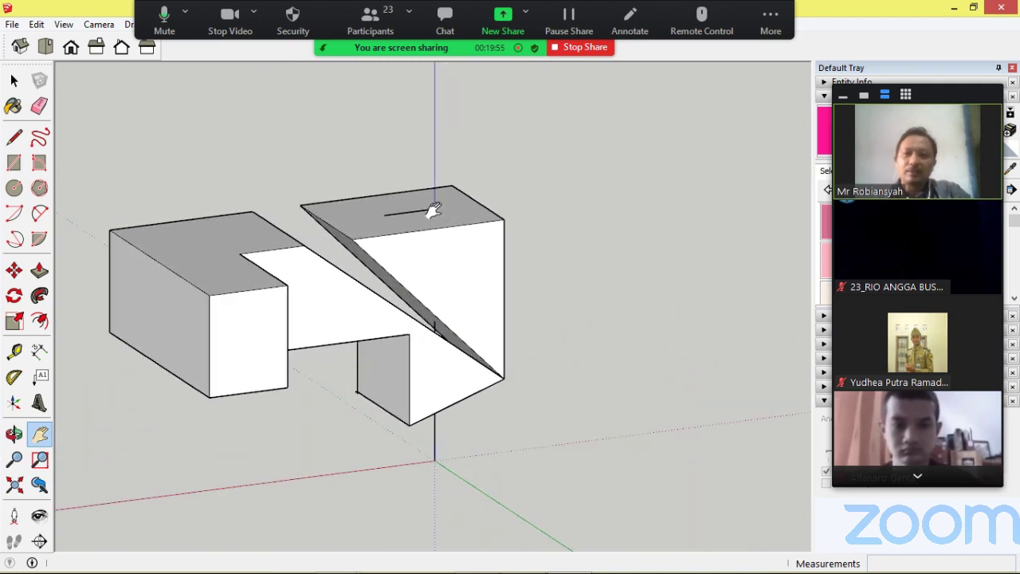
# - Paint the arm's end face with Translucent Glass Tinted from the Glass and Mirrors materials
pyautogui.click(14, 80)
pyautogui.click(173, 307)
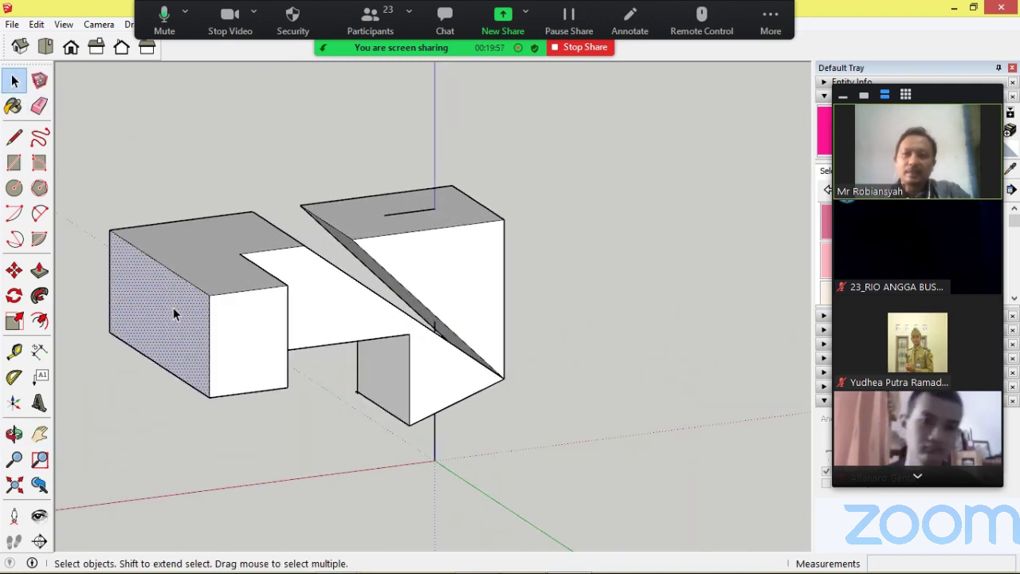
pyautogui.moveTo(949, 94); pyautogui.dragTo(763, 94)
pyautogui.click(994, 192)
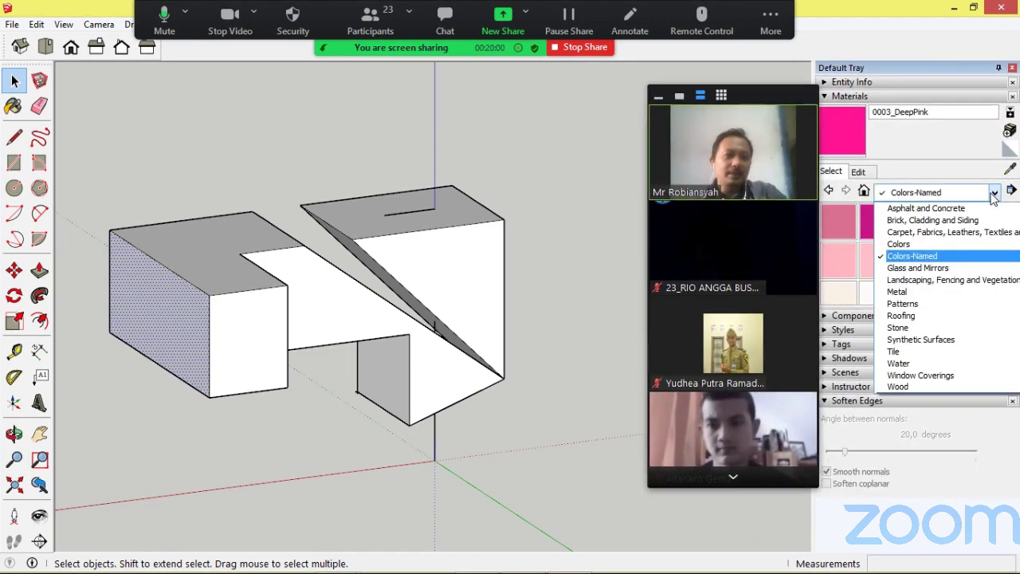
pyautogui.click(963, 269)
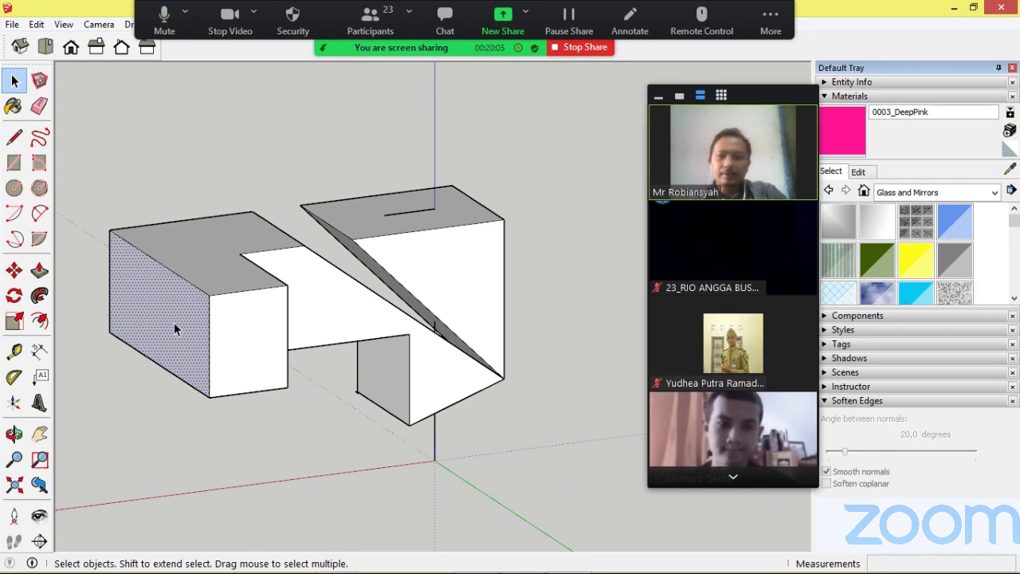
pyautogui.click(14, 106)
pyautogui.click(916, 292)
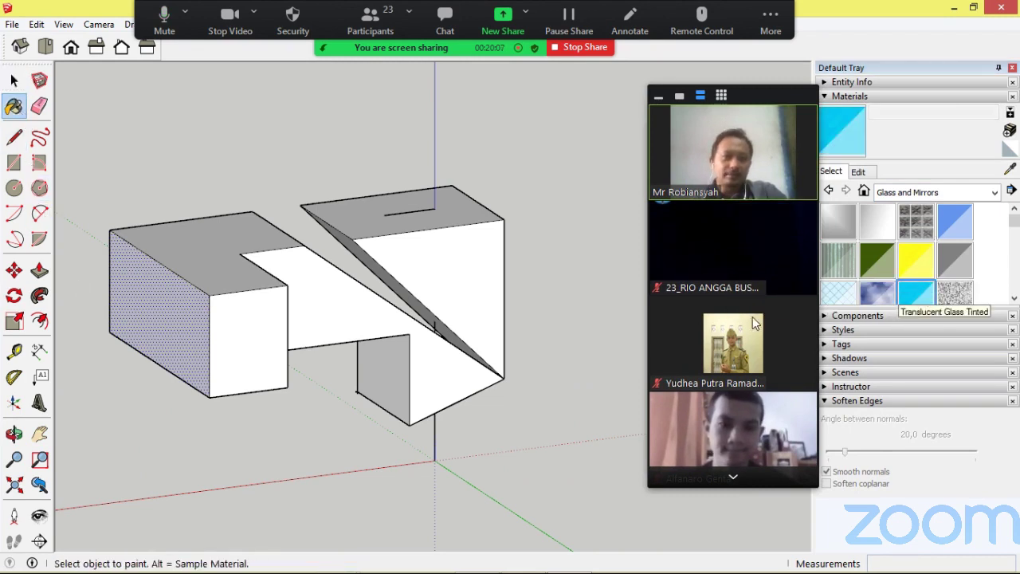
pyautogui.click(198, 326)
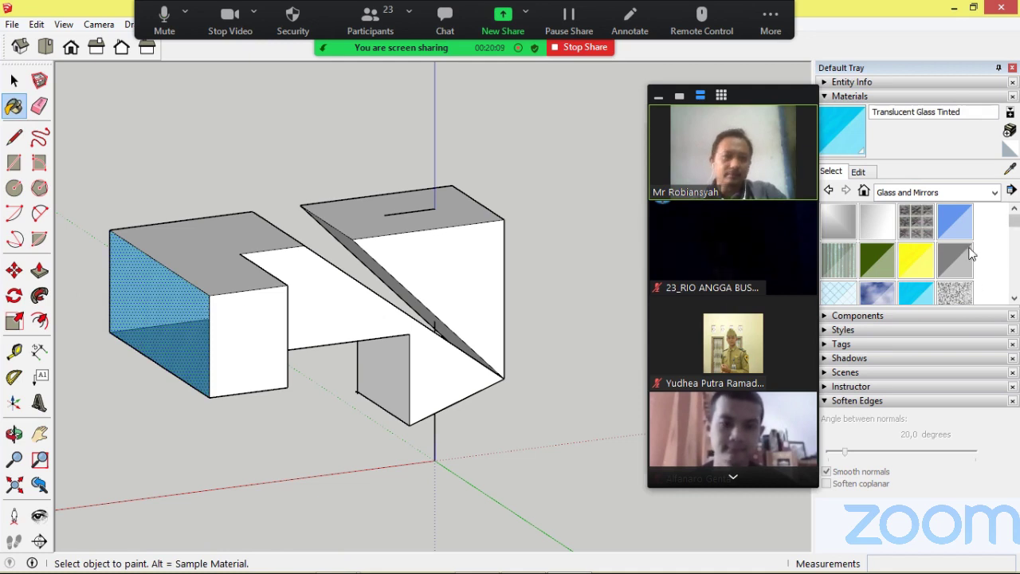
# - Paint the projecting block's rear face, next to the glass face, with Translucent Resin Crush Gray
pyautogui.scroll(-2, 972, 252)
pyautogui.click(955, 222)
pyautogui.click(249, 318)
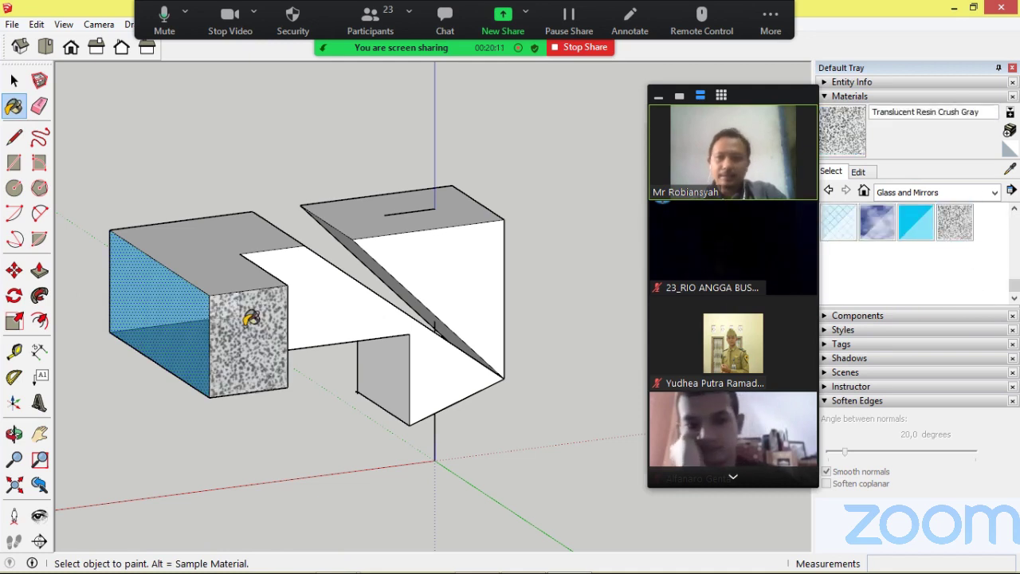
# - Apply Brick Colored Blue from Brick, Cladding and Siding to the arm's upper face, its recessed rear face and the rear face above the notch
pyautogui.click(995, 192)
pyautogui.click(934, 221)
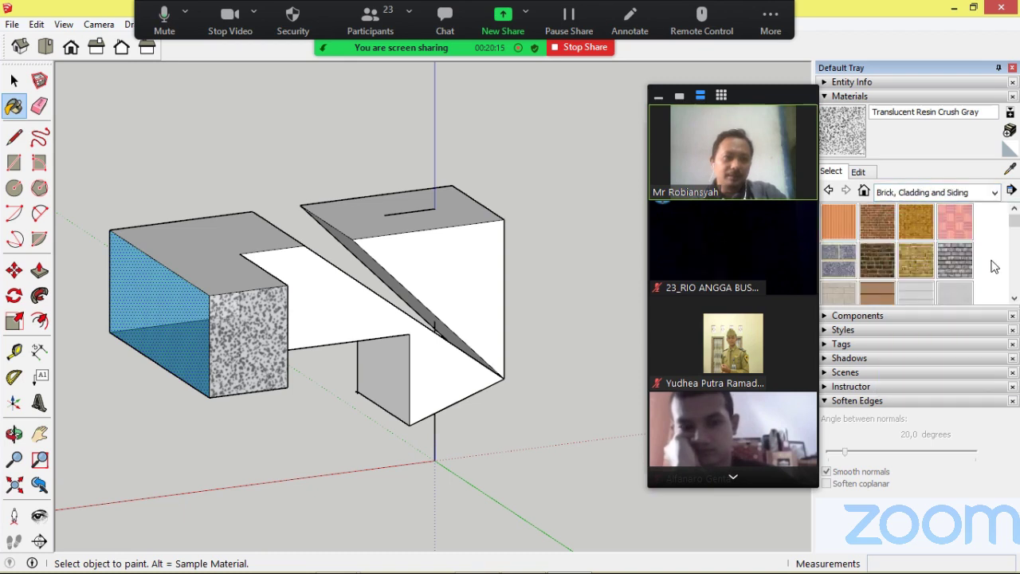
pyautogui.click(839, 259)
pyautogui.click(222, 259)
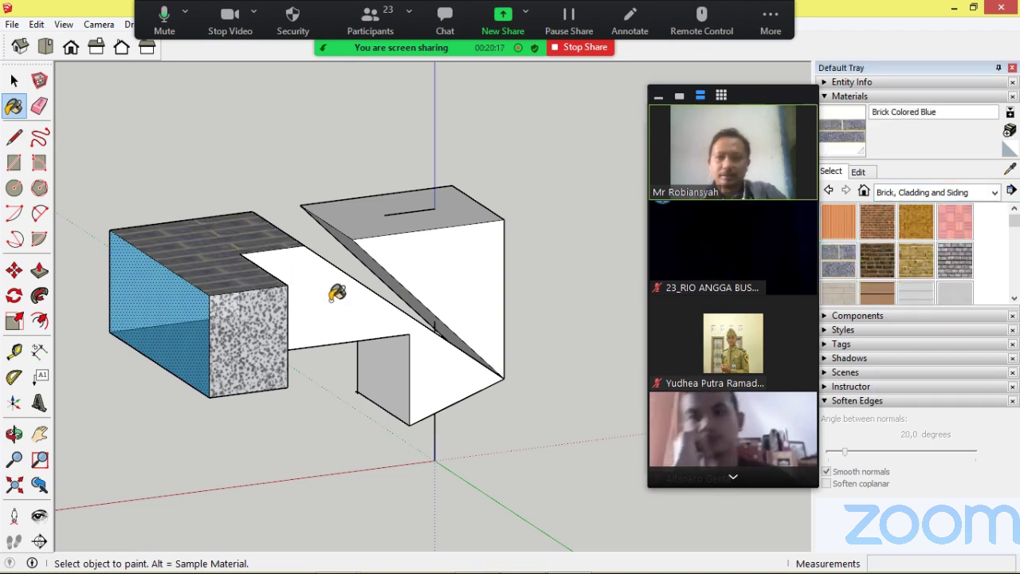
pyautogui.click(335, 291)
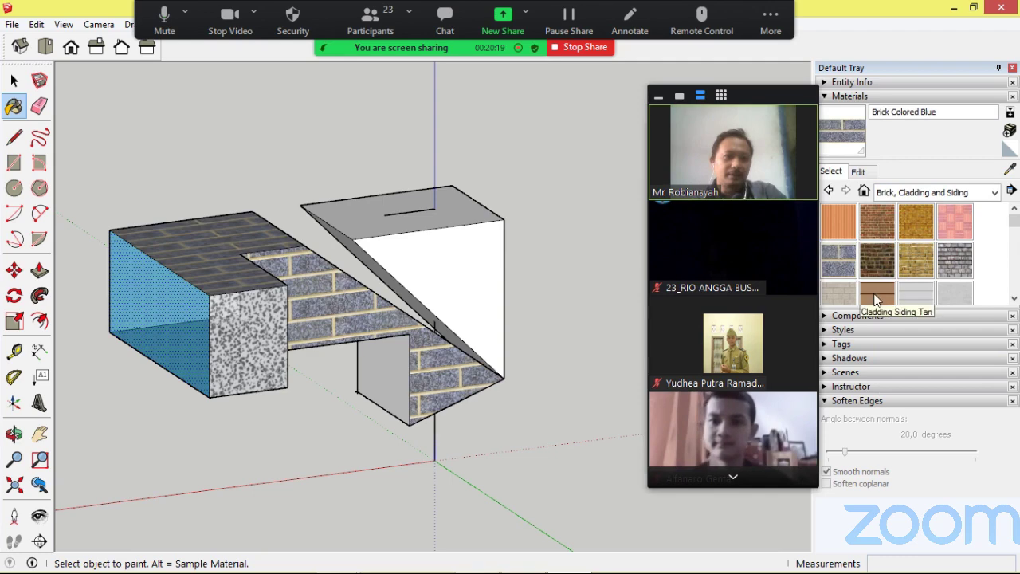
pyautogui.click(423, 260)
# - Paint the front face and upper face of the block above the wedge notch with Brick Rough Dark
pyautogui.moveTo(312, 290)
pyautogui.mouseDown(button='middle')
pyautogui.moveTo(640, 337)
pyautogui.moveTo(351, 269)
pyautogui.moveTo(796, 253)
pyautogui.mouseUp(button='middle')
pyautogui.click(870, 253)
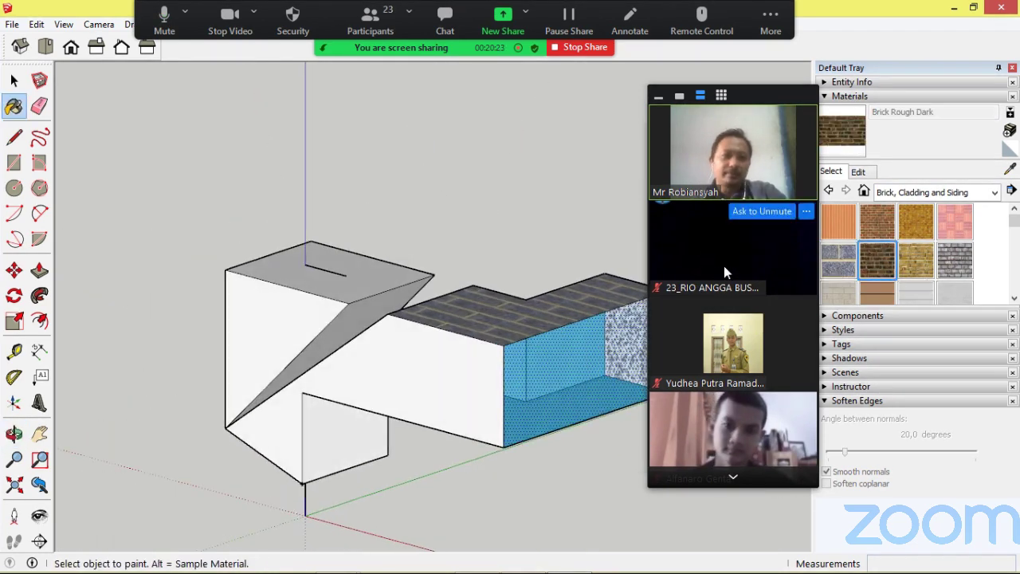
pyautogui.click(269, 303)
pyautogui.click(307, 268)
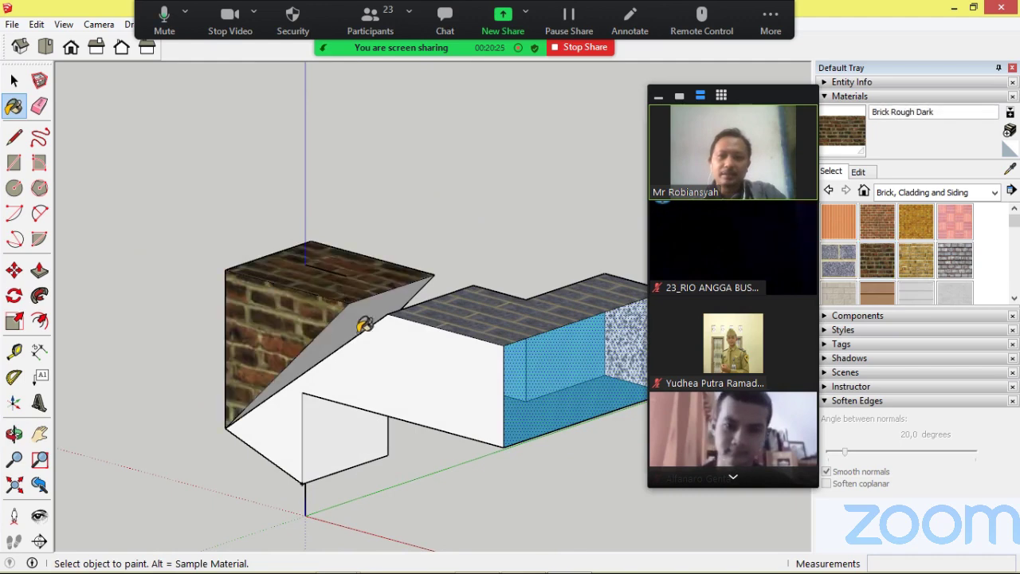
pyautogui.moveTo(361, 315)
pyautogui.mouseDown(button='middle')
pyautogui.moveTo(447, 387)
pyautogui.moveTo(234, 372)
pyautogui.moveTo(205, 310)
pyautogui.moveTo(582, 353)
pyautogui.mouseUp(button='middle')
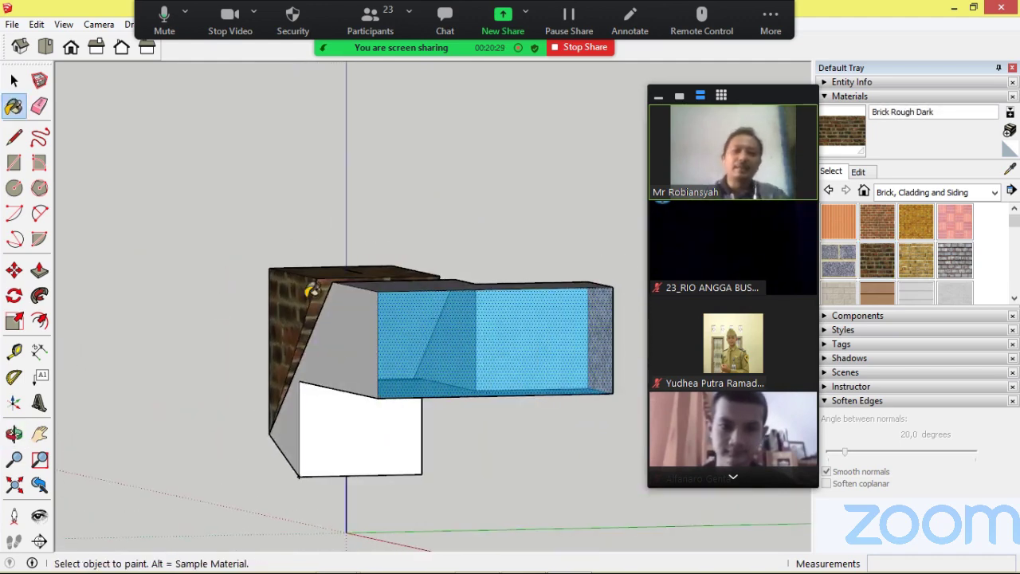
pyautogui.moveTo(351, 367)
pyautogui.mouseDown(button='middle')
pyautogui.moveTo(362, 377)
pyautogui.moveTo(232, 326)
pyautogui.moveTo(415, 327)
pyautogui.mouseUp(button='middle')
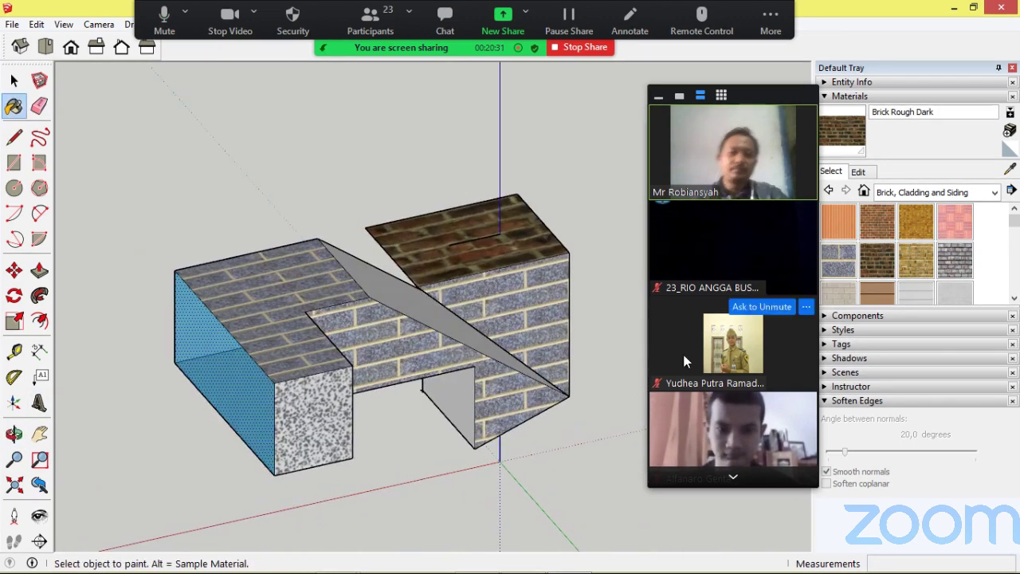
pyautogui.moveTo(772, 106); pyautogui.dragTo(959, 104)
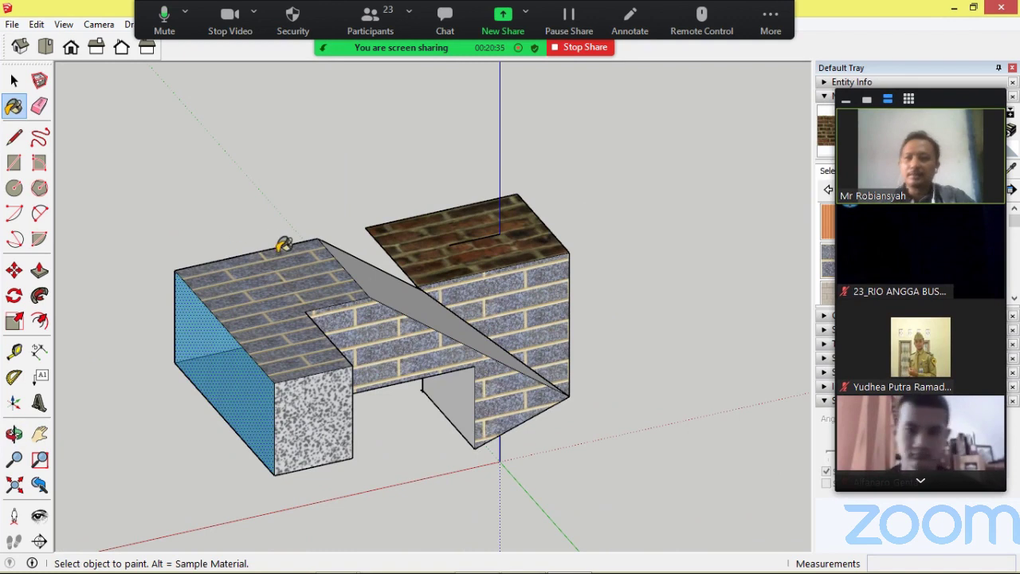
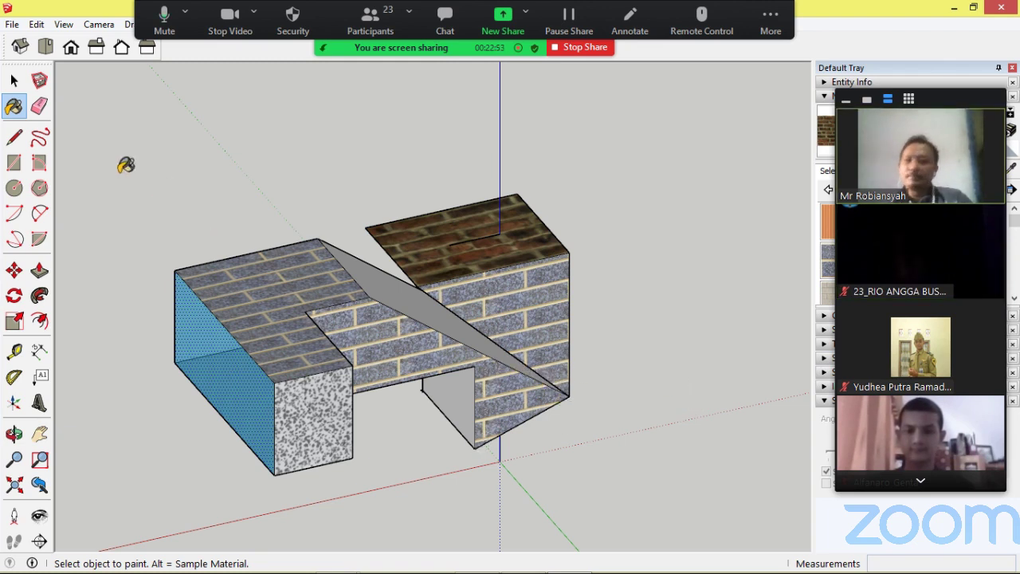
pyautogui.moveTo(260, 216)
pyautogui.mouseDown(button='middle')
pyautogui.moveTo(649, 200)
pyautogui.moveTo(193, 222)
pyautogui.moveTo(541, 231)
pyautogui.moveTo(566, 180)
pyautogui.moveTo(428, 161)
pyautogui.moveTo(480, 143)
pyautogui.mouseUp(button='middle')
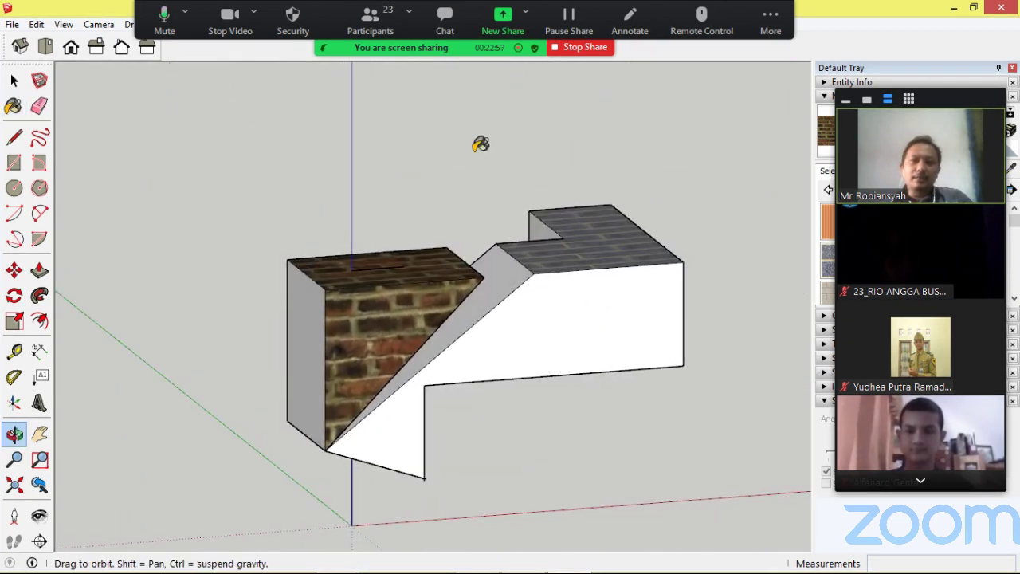
pyautogui.click(9, 80)
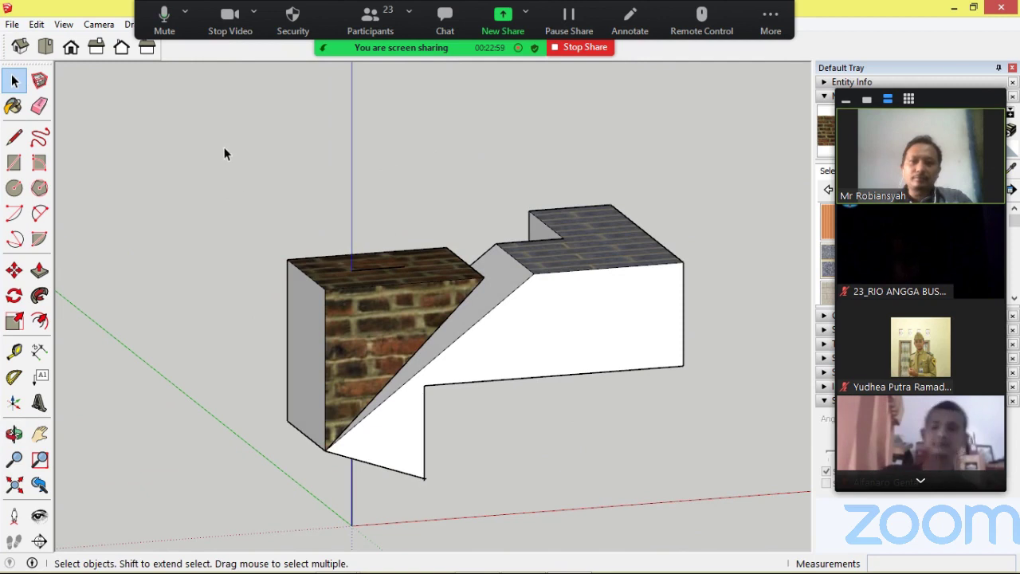
# - Delete the whole painted model and switch the empty workspace to the Top view
pyautogui.moveTo(222, 142)
pyautogui.mouseDown()
pyautogui.moveTo(425, 194)
pyautogui.moveTo(649, 369)
pyautogui.moveTo(713, 526)
pyautogui.mouseUp()
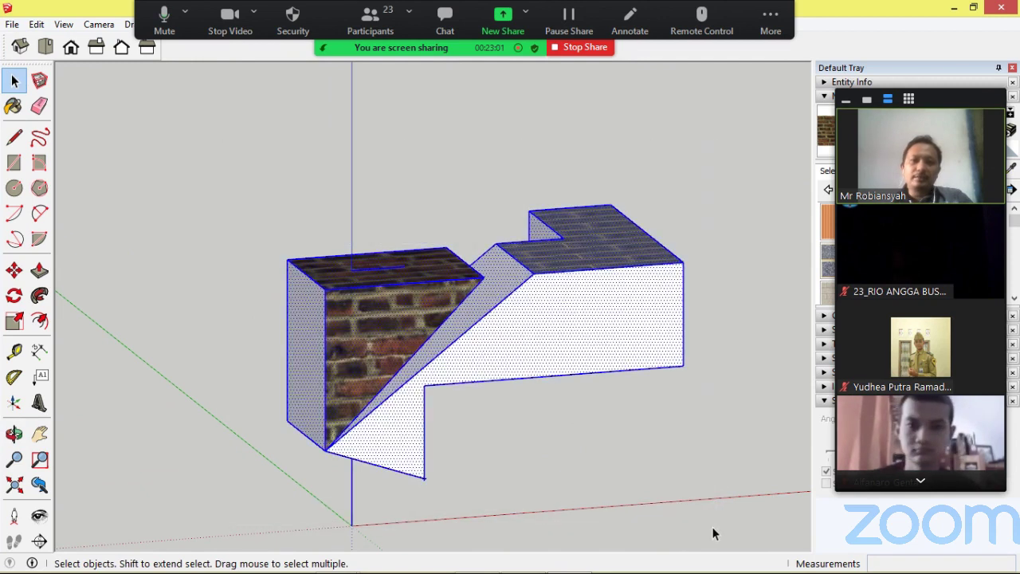
pyautogui.press('Delete')
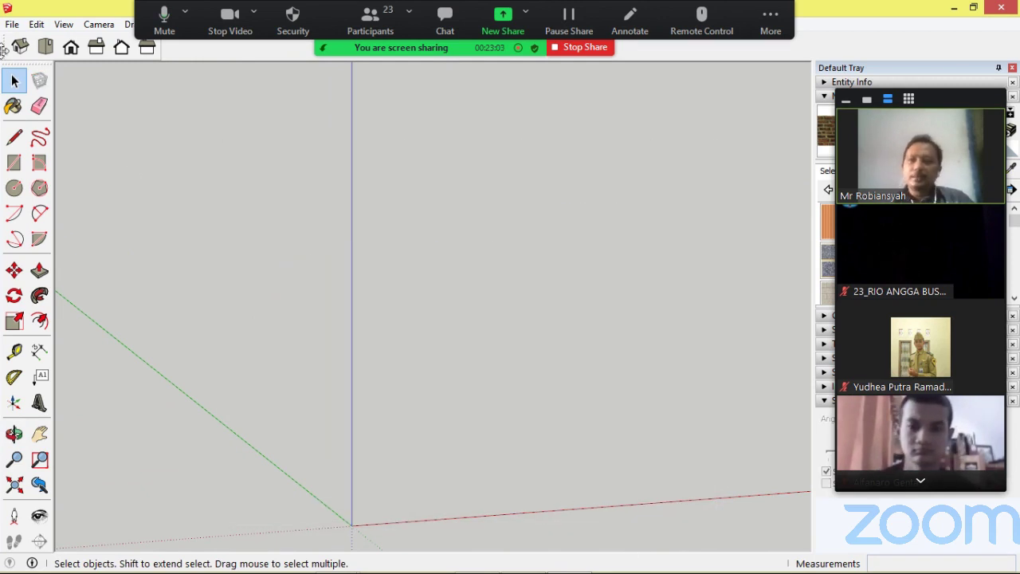
pyautogui.click(44, 50)
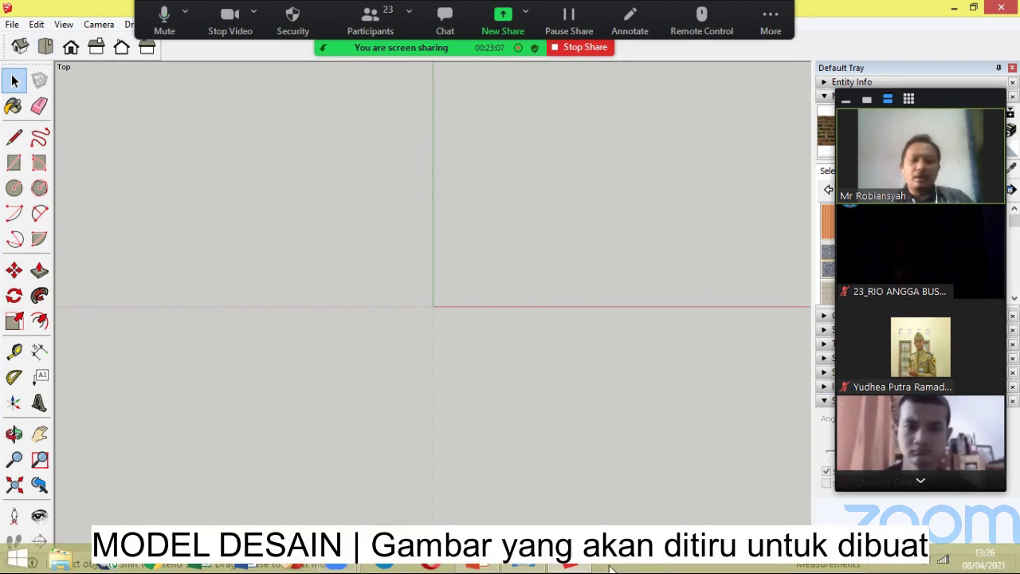
# - Switch to Windows Photo Viewer to examine the dimensioned drawing and shaded view in Tugas.jpg, and return to SketchUp
pyautogui.click(536, 566)
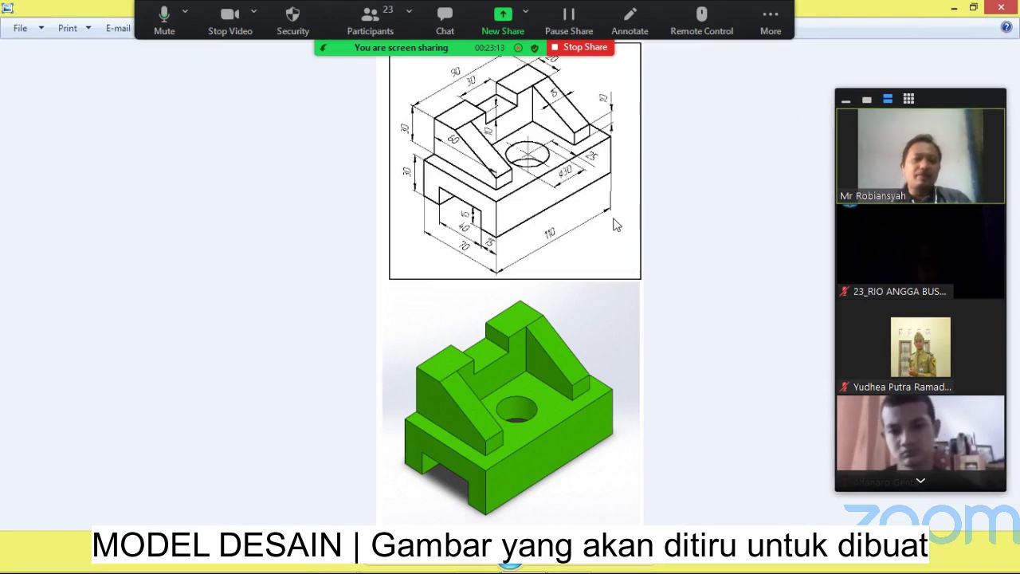
pyautogui.click(954, 7)
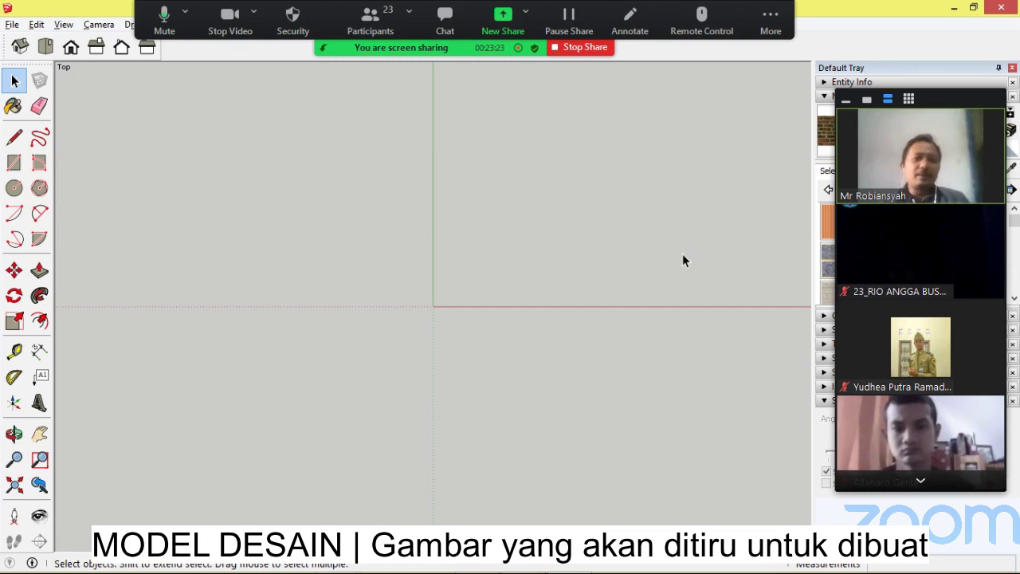
pyautogui.hotkey('alt', 'Tab')
pyautogui.hotkey('alt', 'Tab')
pyautogui.hotkey('alt', 'Tab')
pyautogui.hotkey('alt', 'Tab')
pyautogui.hotkey('alt', 'Tab')
pyautogui.hotkey('alt', 'Tab')
pyautogui.hotkey('alt', 'Tab')
pyautogui.hotkey('alt', 'Tab')
pyautogui.hotkey('alt', 'Tab')
pyautogui.hotkey('alt', 'Tab')
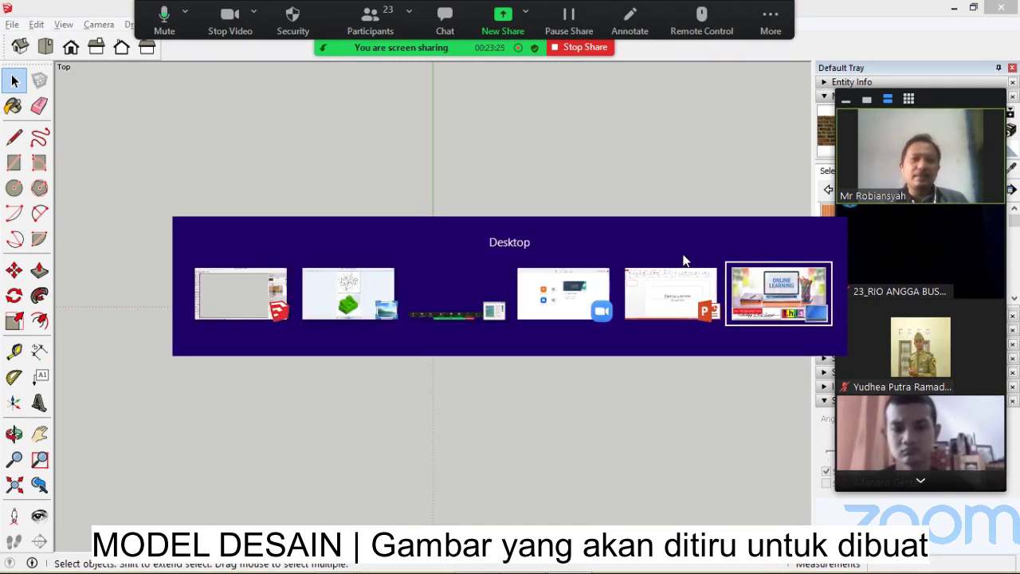
pyautogui.hotkey('alt', 'Tab')
pyautogui.hotkey('alt', 'Tab')
pyautogui.hotkey('alt', 'Tab')
pyautogui.hotkey('alt', 'Tab')
pyautogui.hotkey('alt', 'Tab')
pyautogui.hotkey('alt', 'Tab')
pyautogui.hotkey('alt', 'Tab')
pyautogui.hotkey('alt', 'Tab')
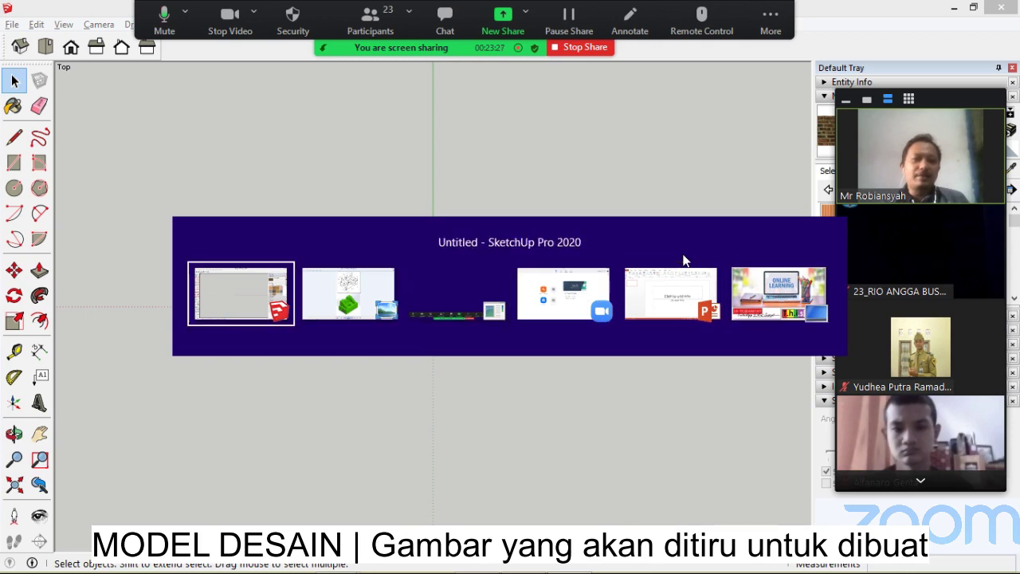
pyautogui.hotkey('alt', 'Tab')
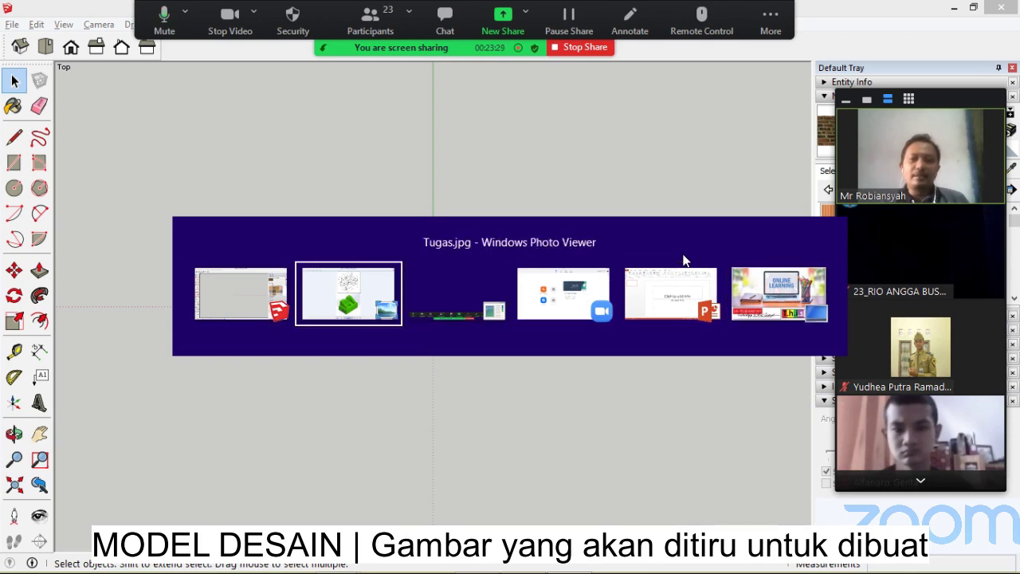
pyautogui.hotkey('alt', 'Tab')
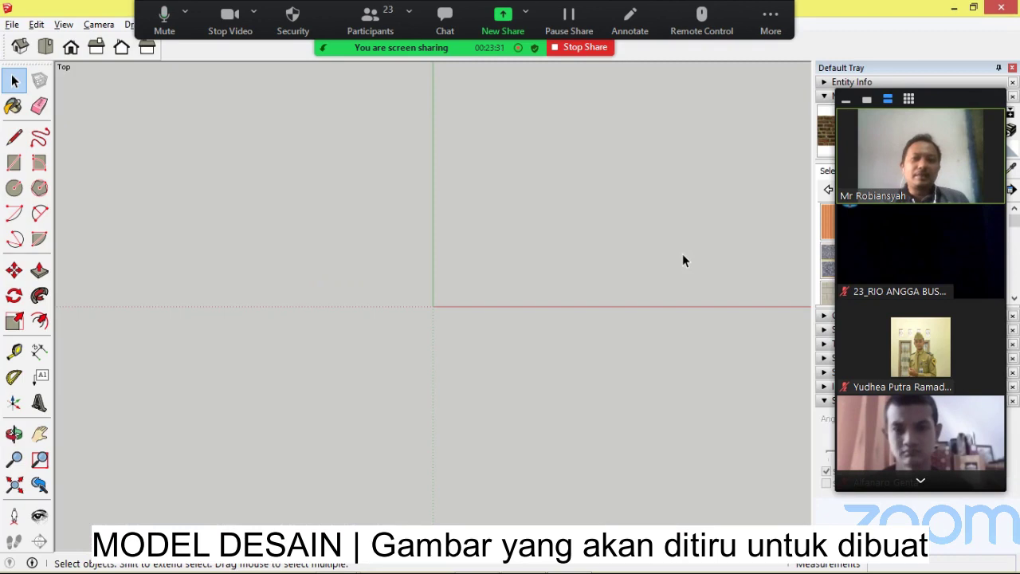
# - Switch to Tugas.jpg in Windows Photo Viewer and hide Zoom's floating meeting controls
pyautogui.hotkey('alt', 'Tab')
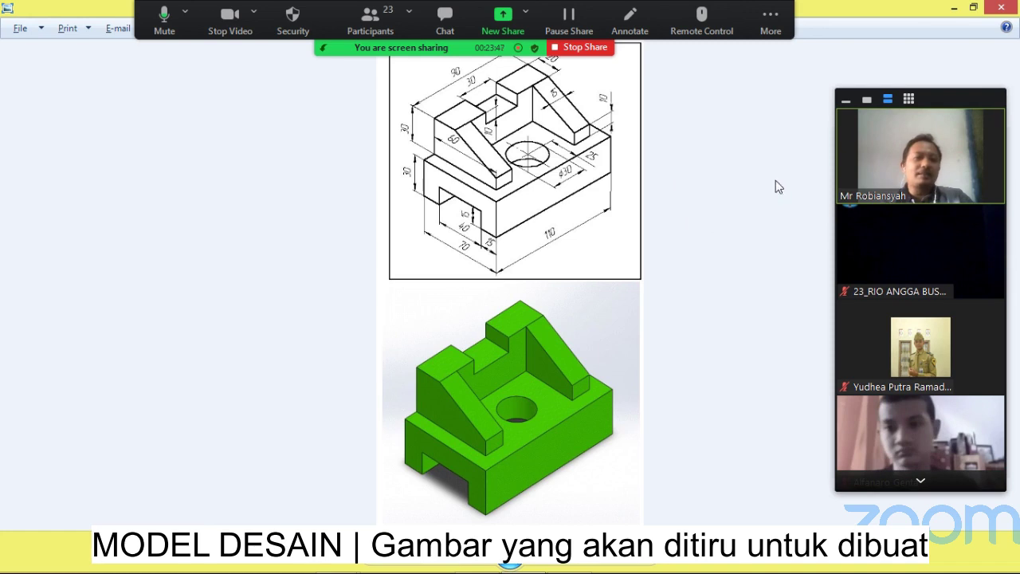
pyautogui.click(769, 18)
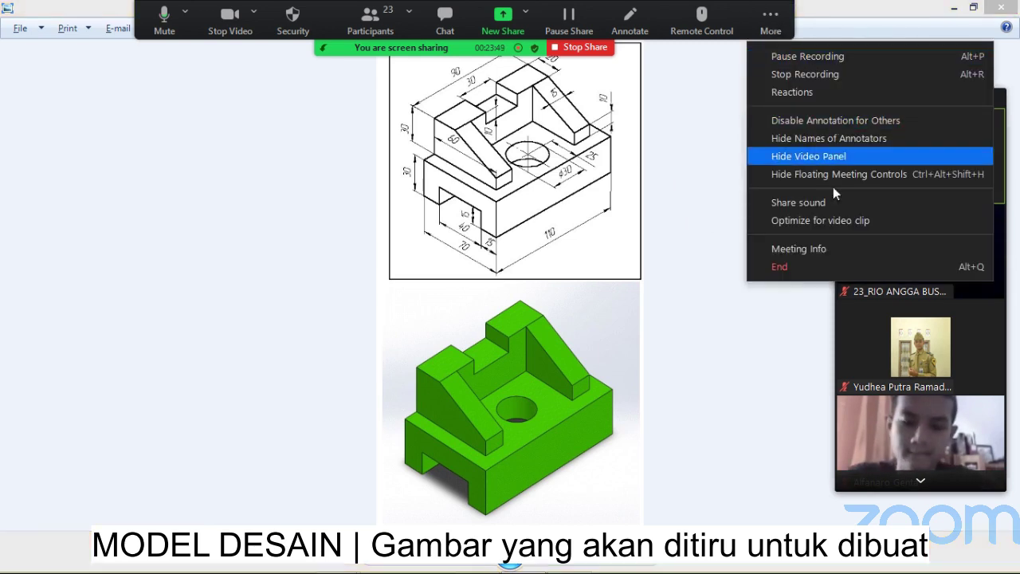
pyautogui.click(840, 175)
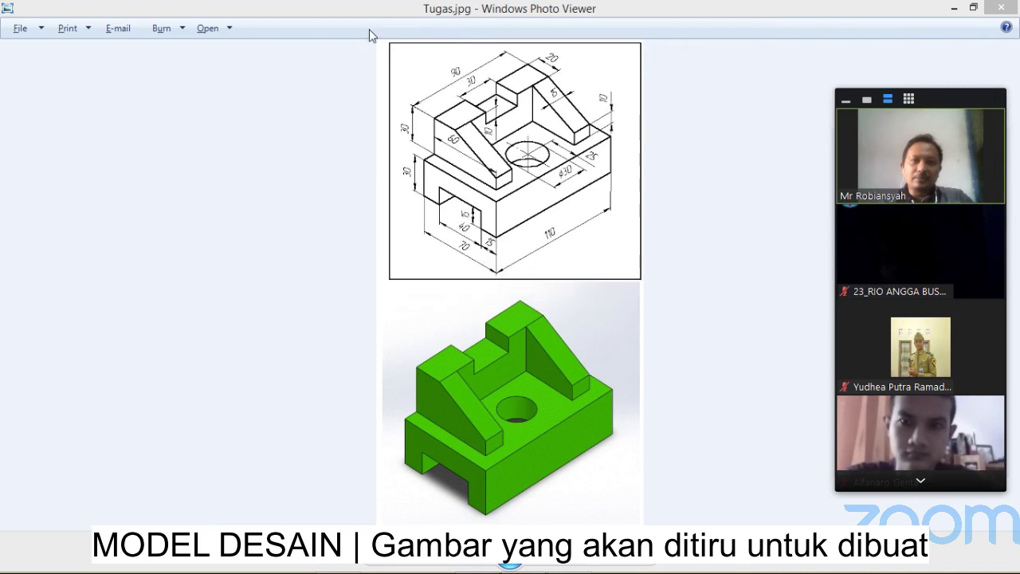
# - Minimize the photo viewer to return to SketchUp and open the Import dialog
pyautogui.click(959, 8)
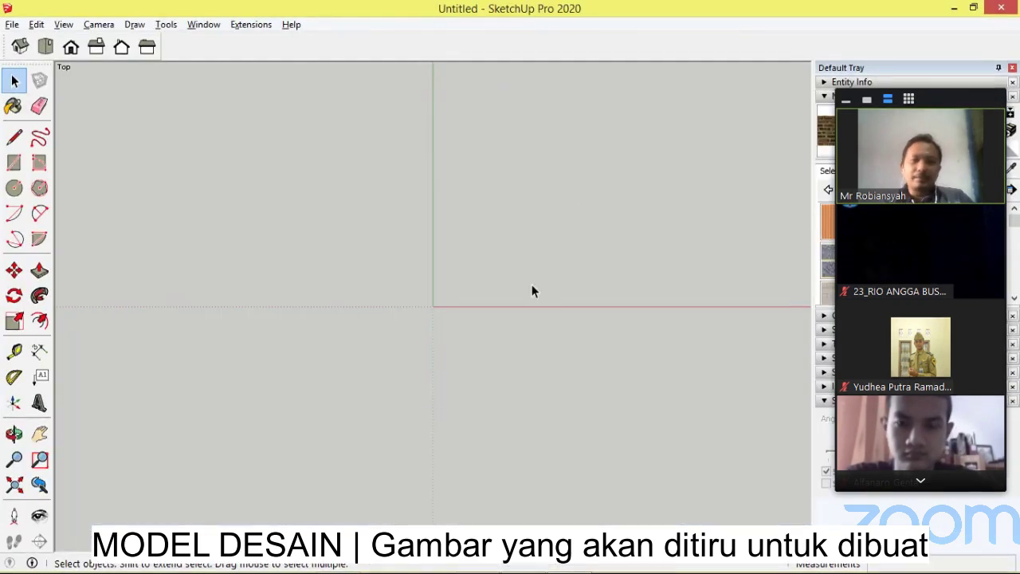
pyautogui.click(12, 25)
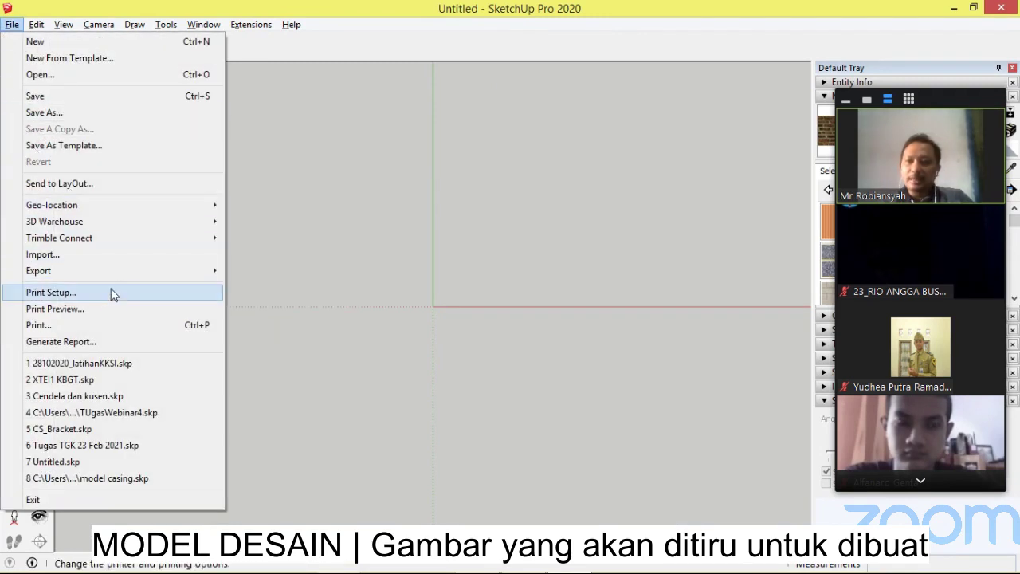
pyautogui.moveTo(114, 275)
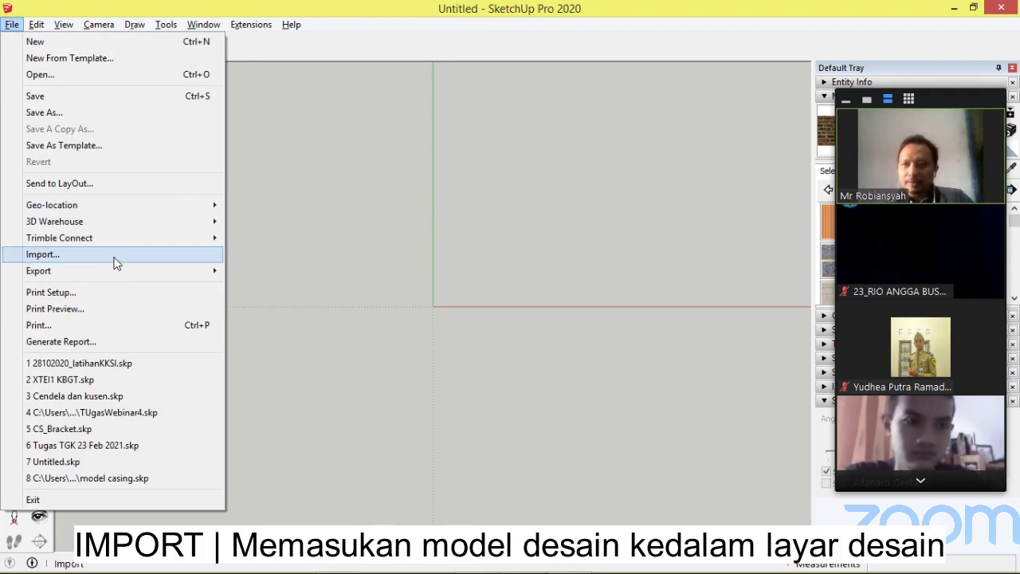
pyautogui.click(116, 257)
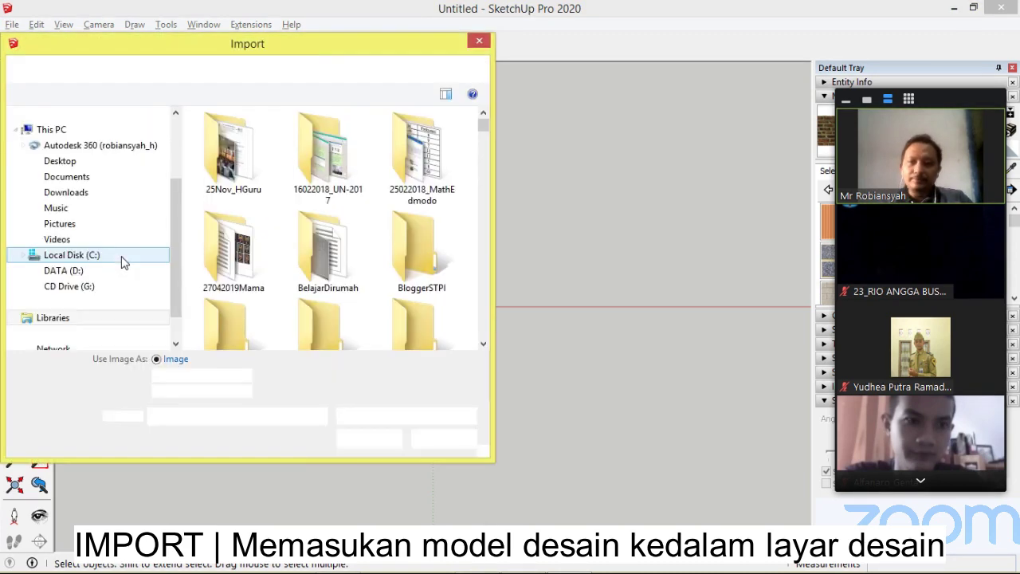
# - Import Tugas.jpg from the Pictures library as an image and place it on the red axis beside the origin
pyautogui.click(333, 253)
pyautogui.scroll(-5, 334, 253)
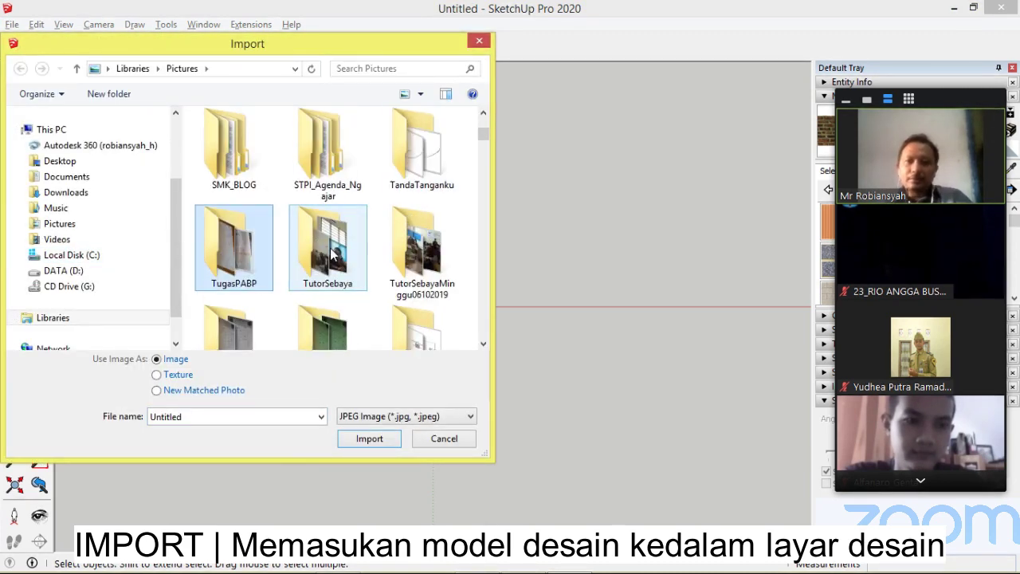
pyautogui.click(422, 249)
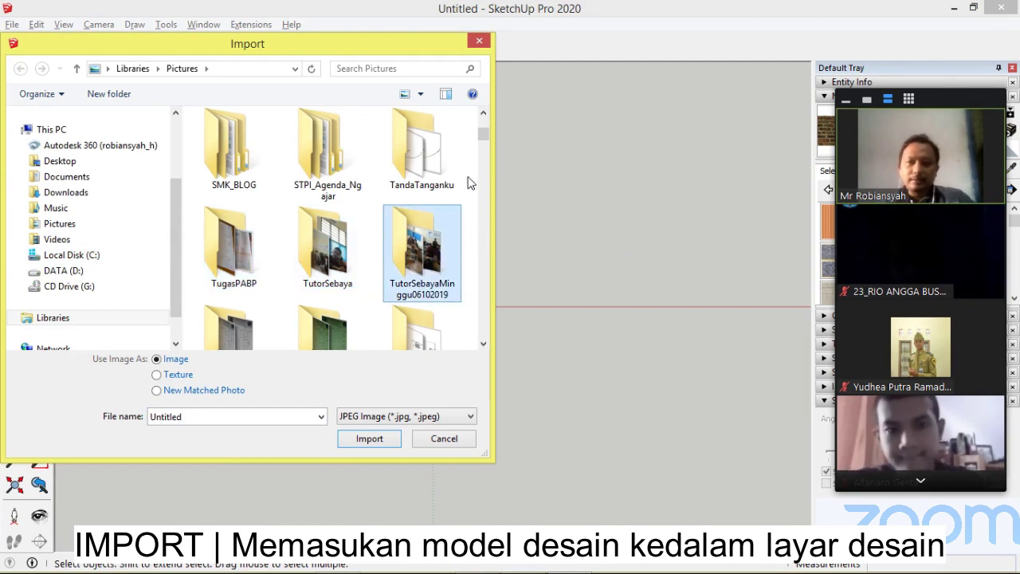
pyautogui.scroll(-3, 471, 183)
pyautogui.click(412, 185)
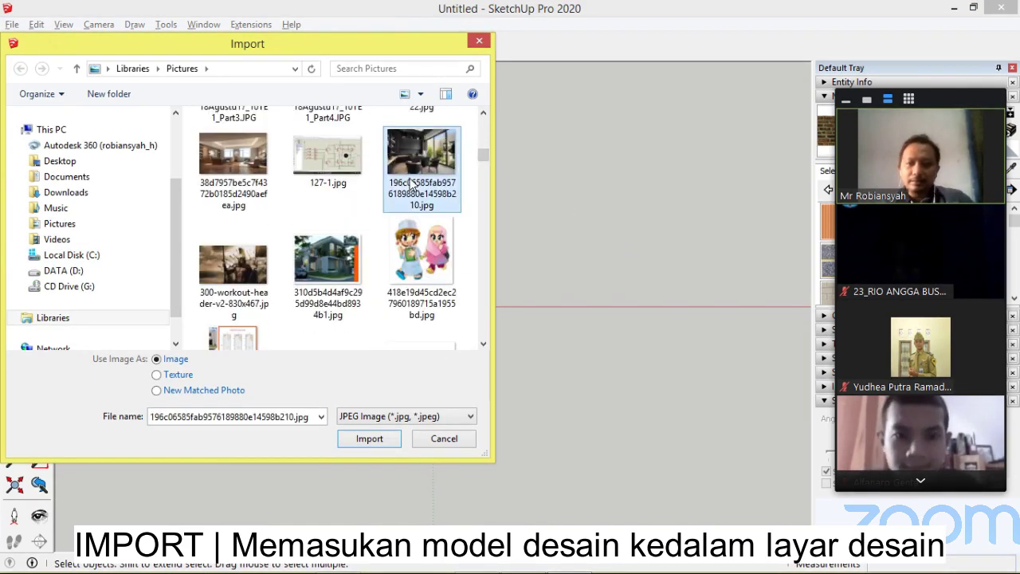
pyautogui.scroll(-10, 366, 167)
pyautogui.click(364, 165)
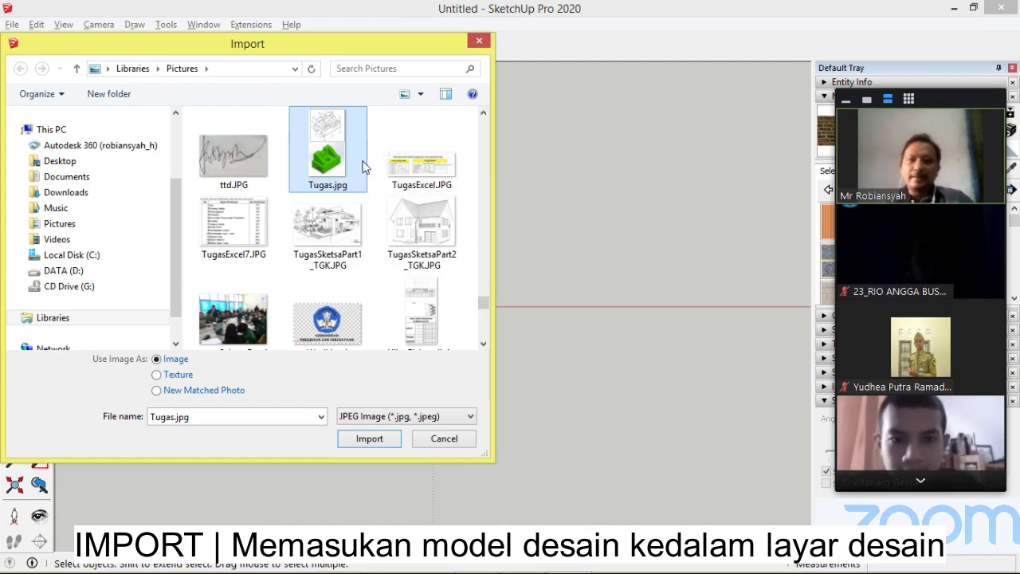
pyautogui.click(383, 440)
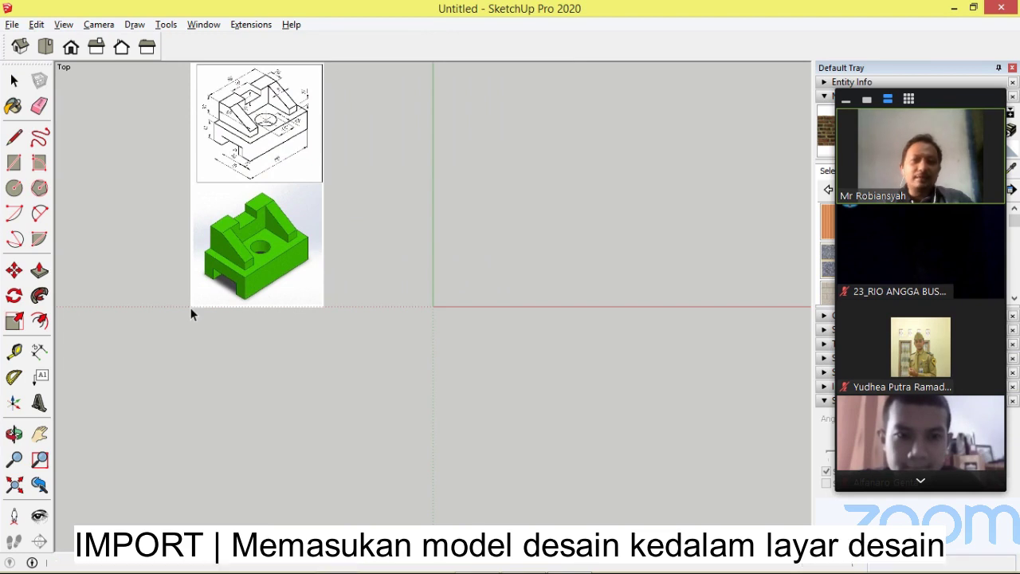
pyautogui.doubleClick(190, 307)
pyautogui.click(449, 272)
# - Examine the dimensioned isometric drawing and the shaded part in the imported reference image
pyautogui.scroll(3, 459, 223)
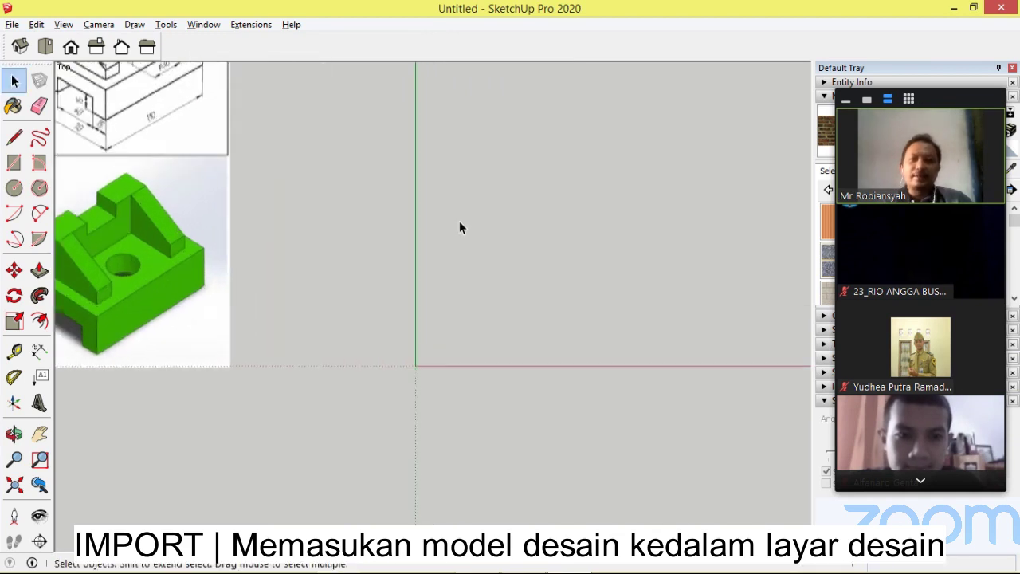
pyautogui.scroll(-4, 444, 83)
pyautogui.scroll(3, 444, 66)
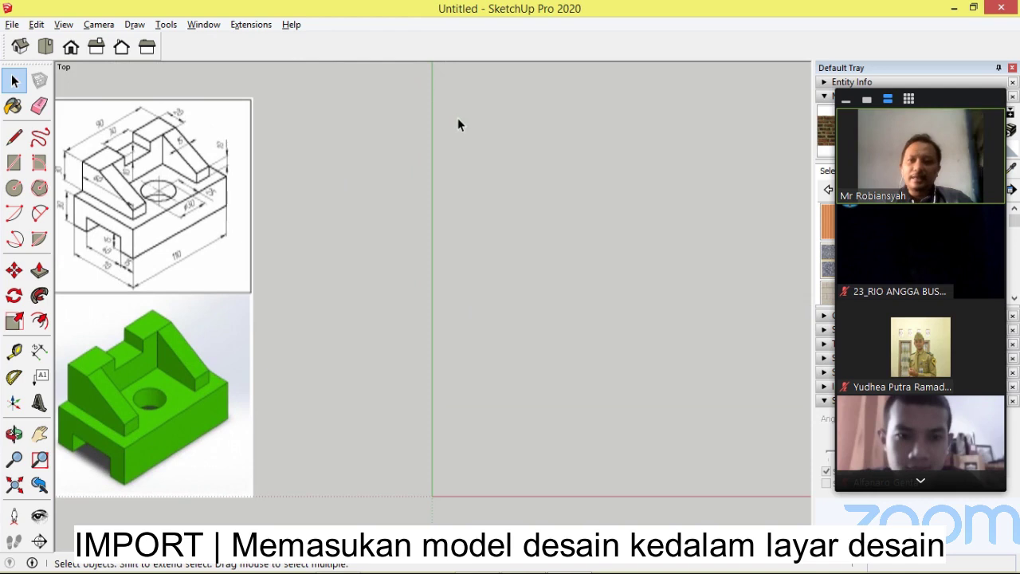
pyautogui.scroll(-2, 458, 120)
pyautogui.scroll(2, 146, 299)
pyautogui.scroll(1, 255, 335)
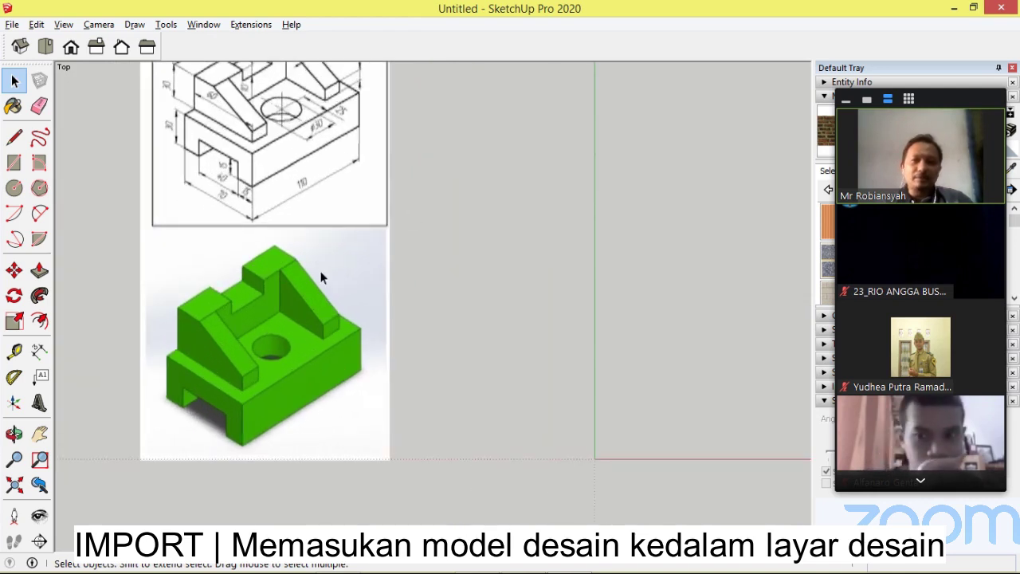
pyautogui.scroll(-1, 344, 288)
pyautogui.scroll(-2, 338, 109)
pyautogui.scroll(3, 327, 112)
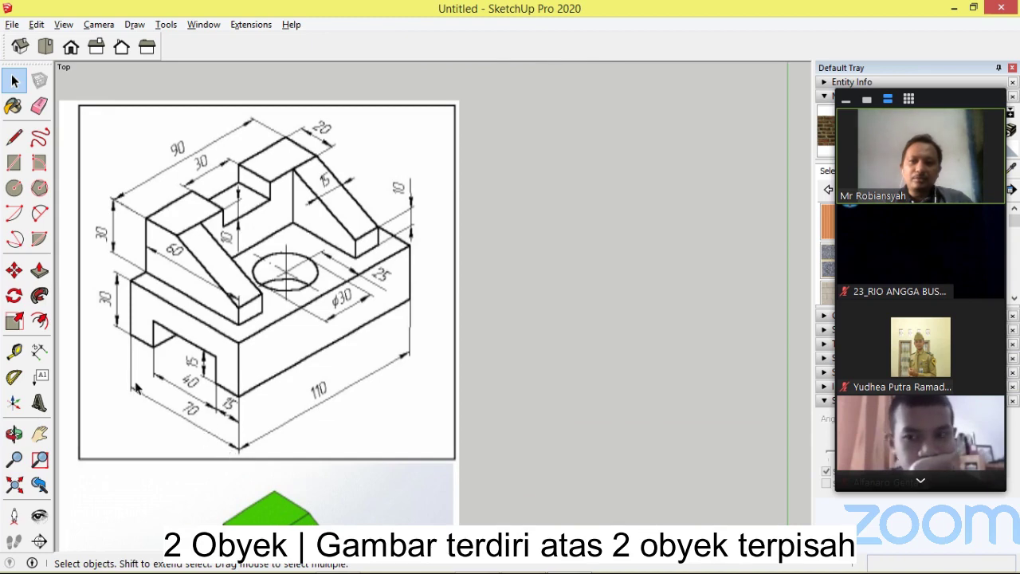
pyautogui.scroll(-5, 183, 391)
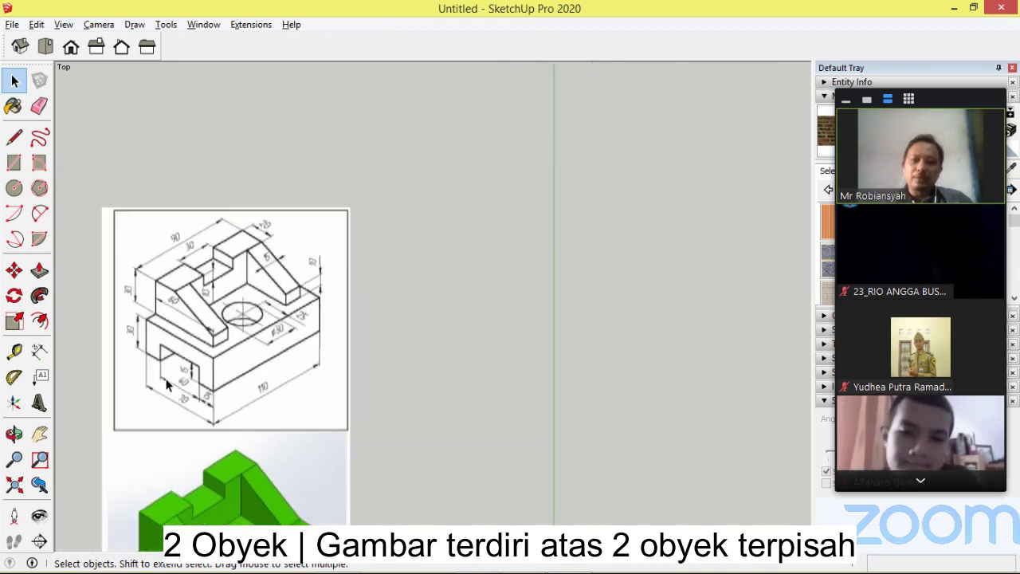
pyautogui.scroll(-3, 173, 376)
pyautogui.scroll(5, 349, 519)
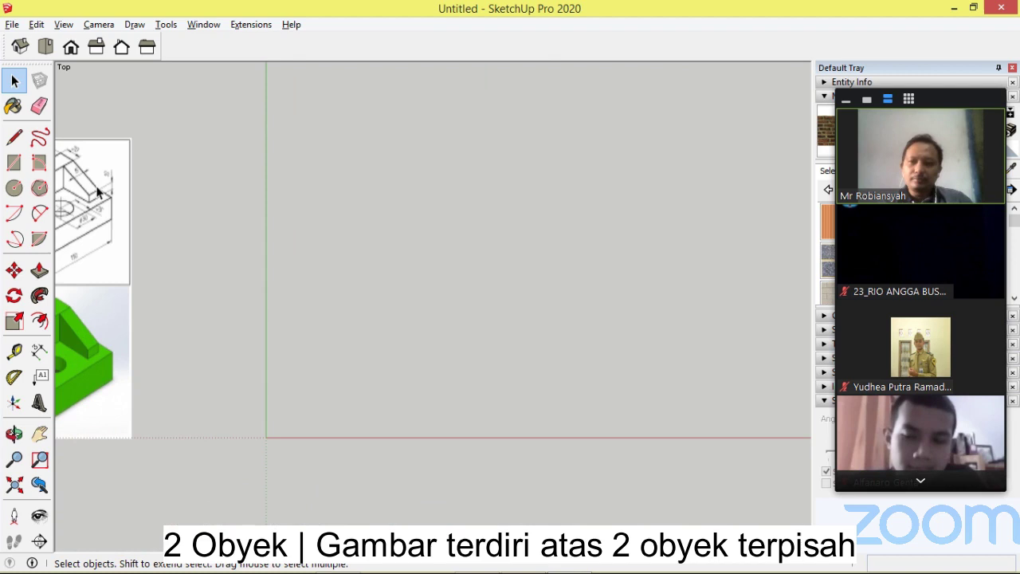
pyautogui.click(15, 164)
pyautogui.click(266, 437)
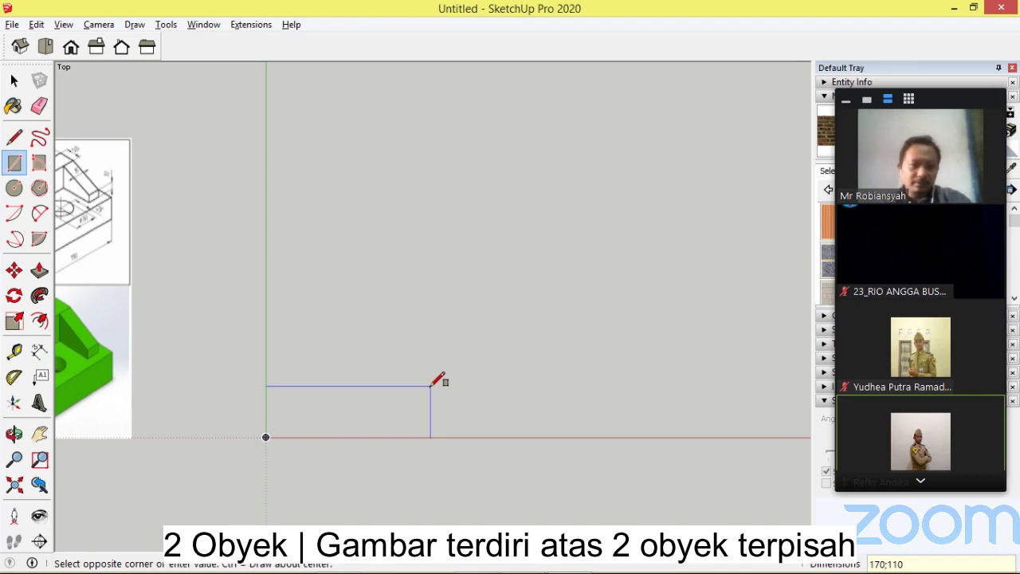
pyautogui.press('Return')
pyautogui.scroll(-3, 467, 369)
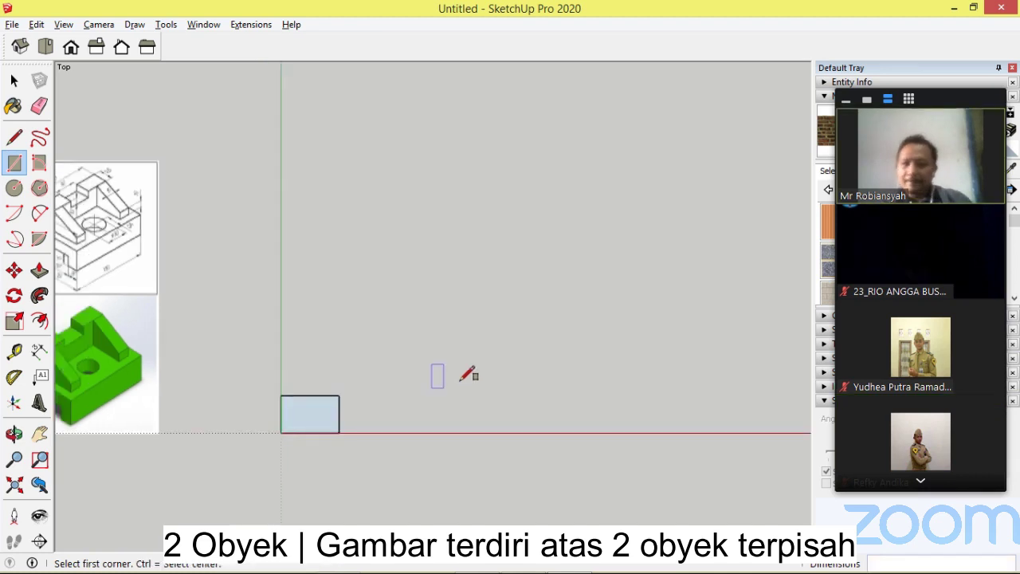
pyautogui.scroll(5, 130, 273)
pyautogui.scroll(1, 249, 280)
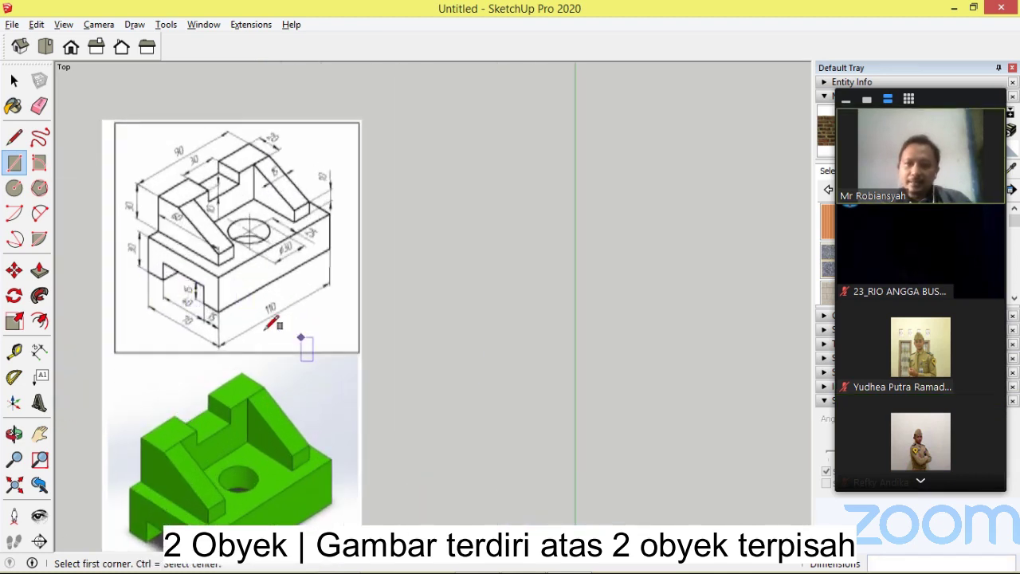
pyautogui.scroll(-4, 148, 283)
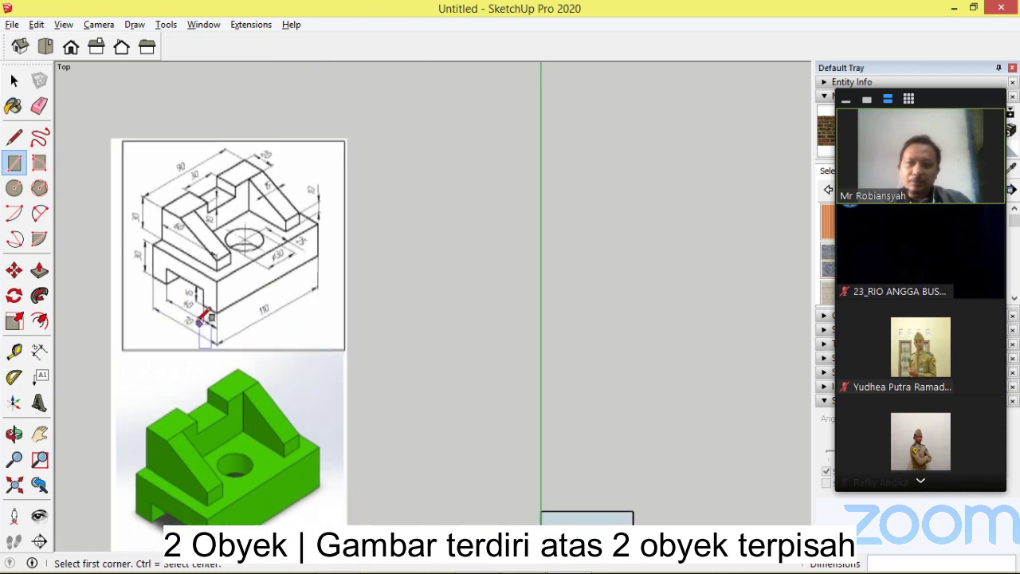
pyautogui.scroll(4, 430, 470)
pyautogui.click(14, 81)
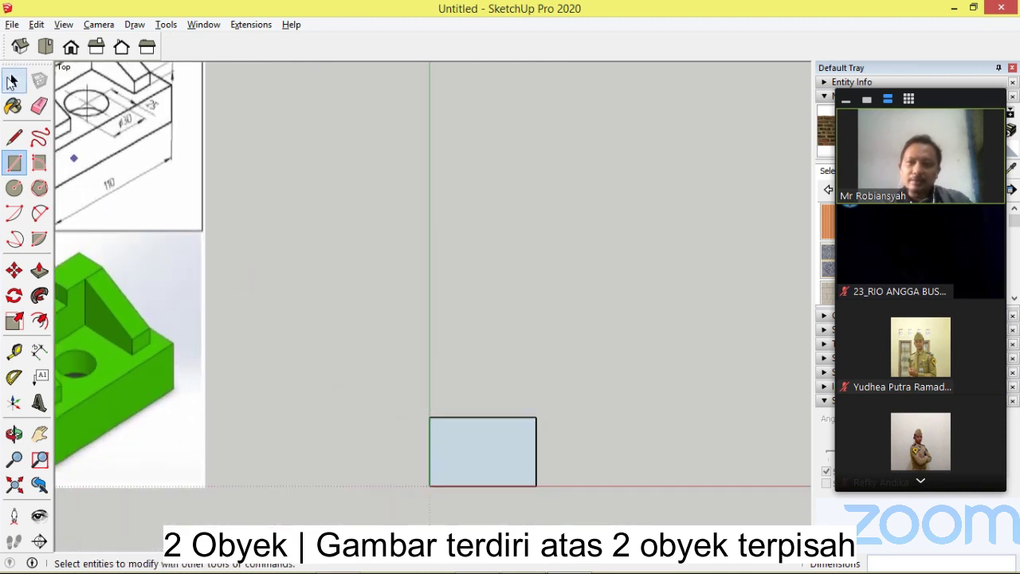
pyautogui.moveTo(385, 347); pyautogui.dragTo(606, 520)
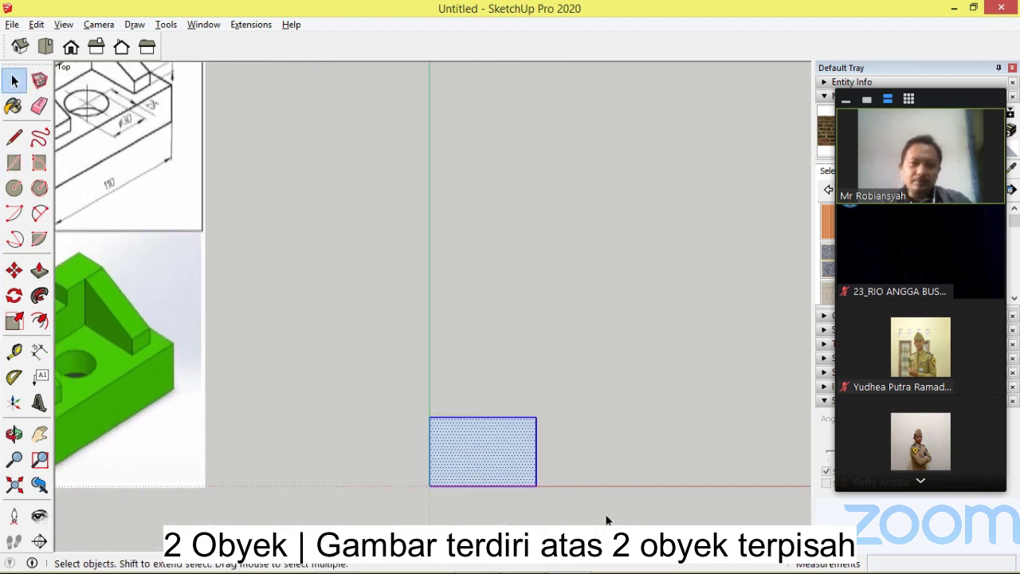
pyautogui.press('Delete')
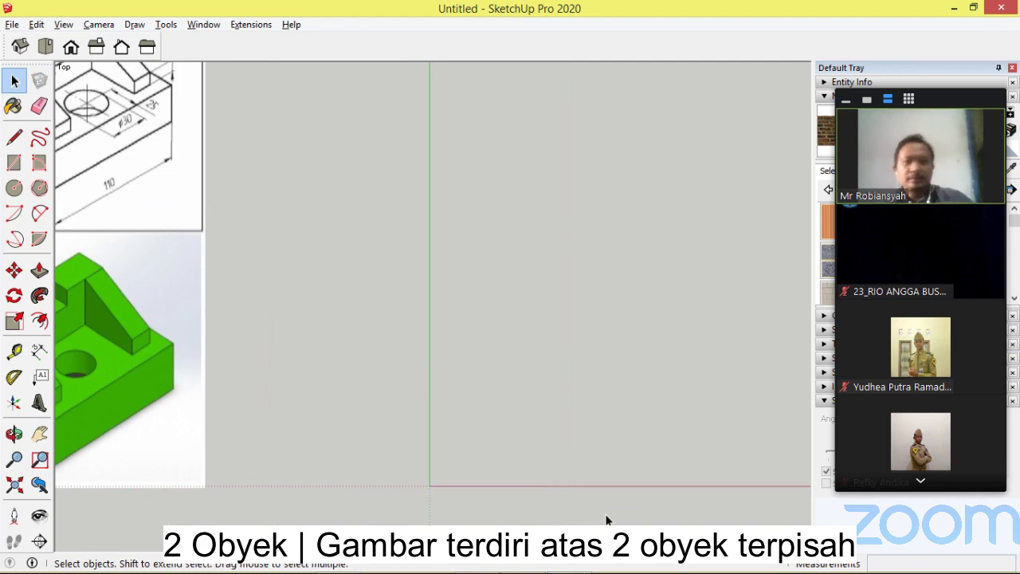
# - Draw a 110 by 70 mm rectangle on the ground plane with one corner at the origin
pyautogui.click(14, 162)
pyautogui.click(429, 486)
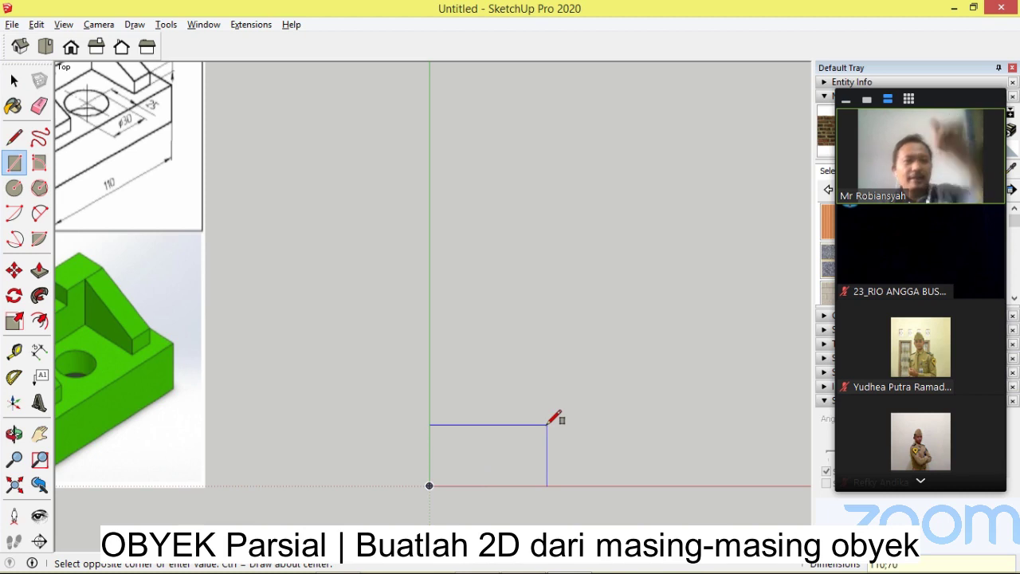
pyautogui.press('Return')
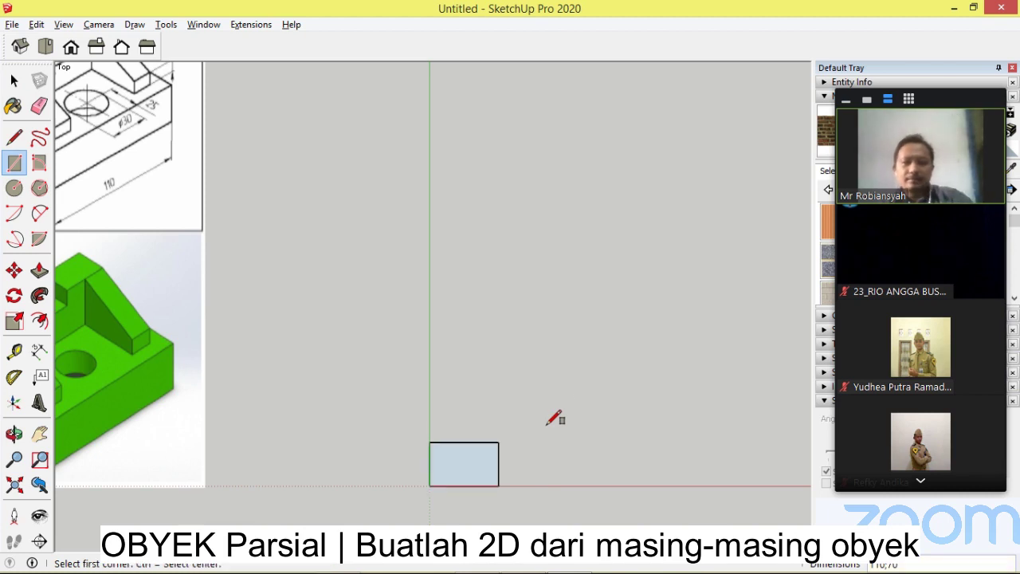
# - Add linear dimensions to the rectangle's short side away from the origin and its long side along the red axis
pyautogui.scroll(3, 545, 498)
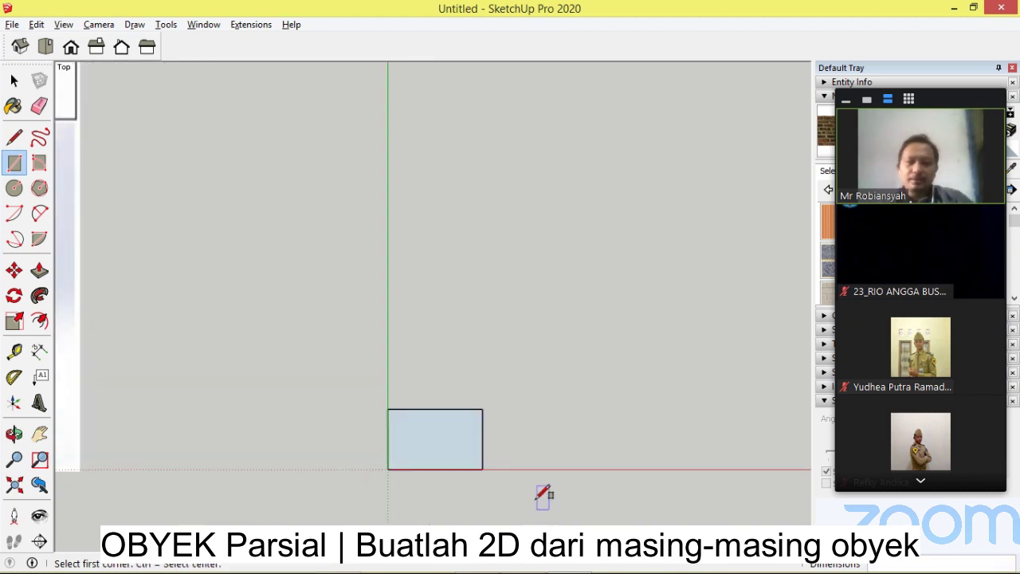
pyautogui.click(40, 351)
pyautogui.click(471, 388)
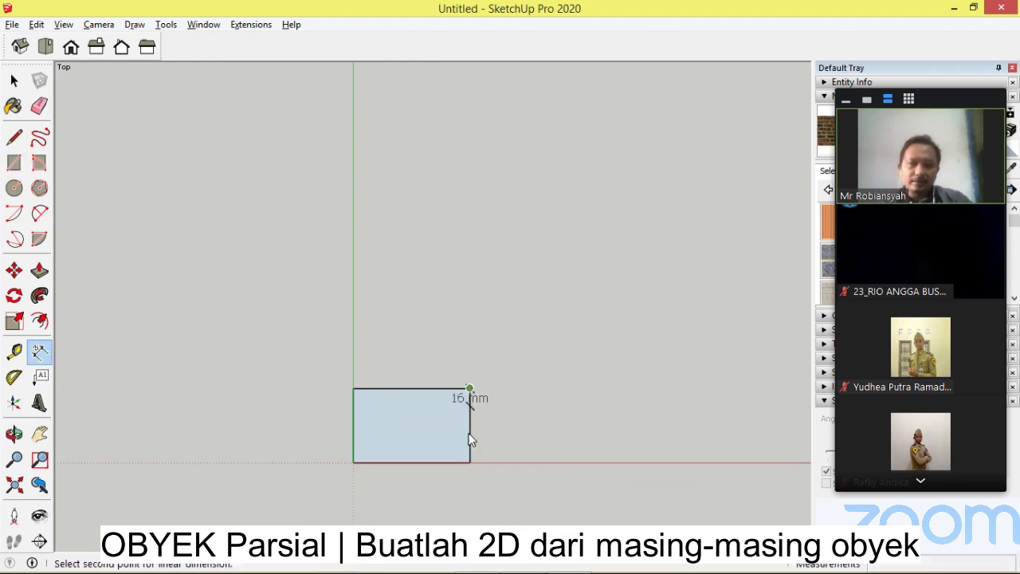
pyautogui.click(471, 463)
pyautogui.click(566, 466)
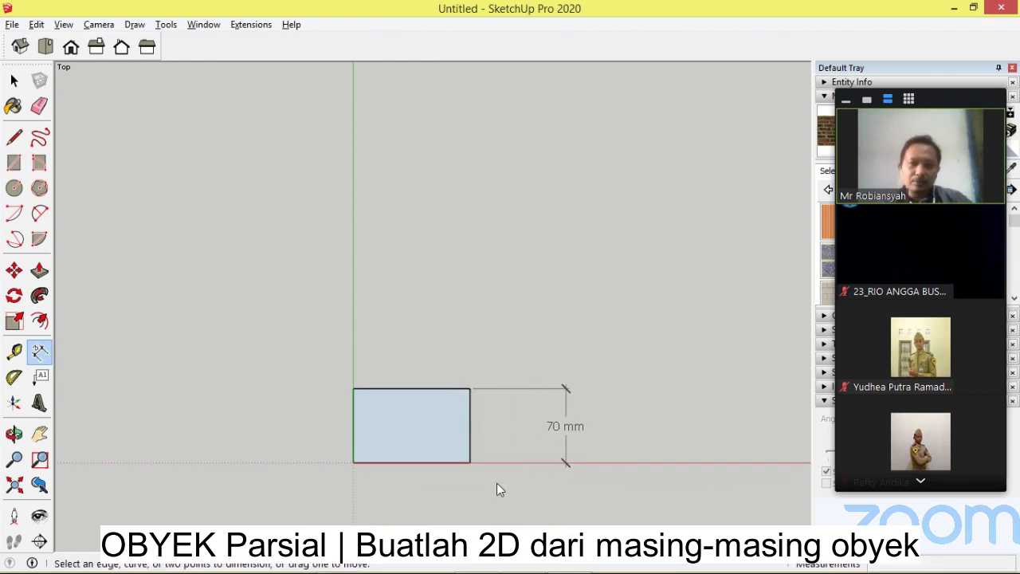
pyautogui.click(470, 462)
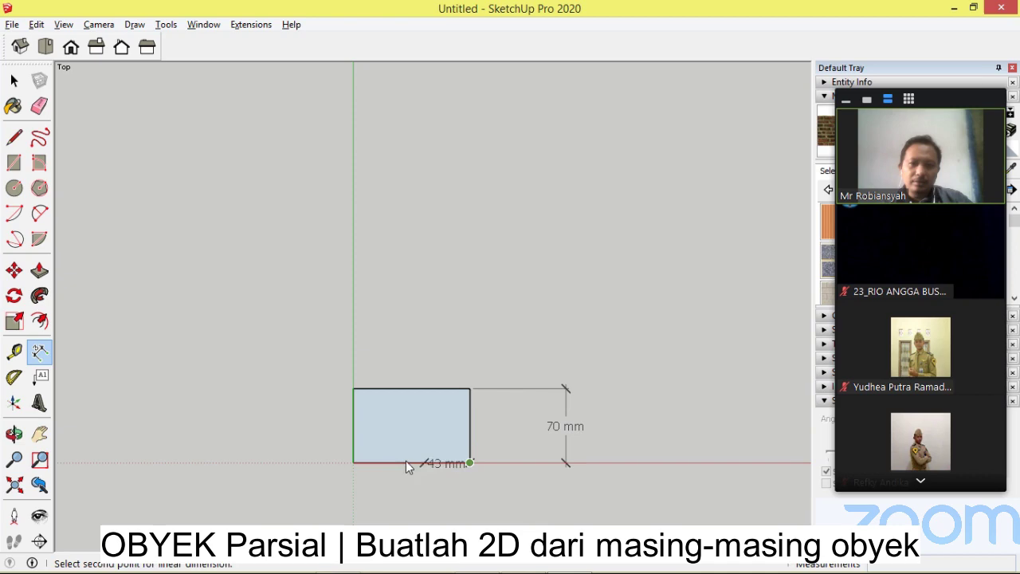
pyautogui.click(353, 463)
pyautogui.click(358, 522)
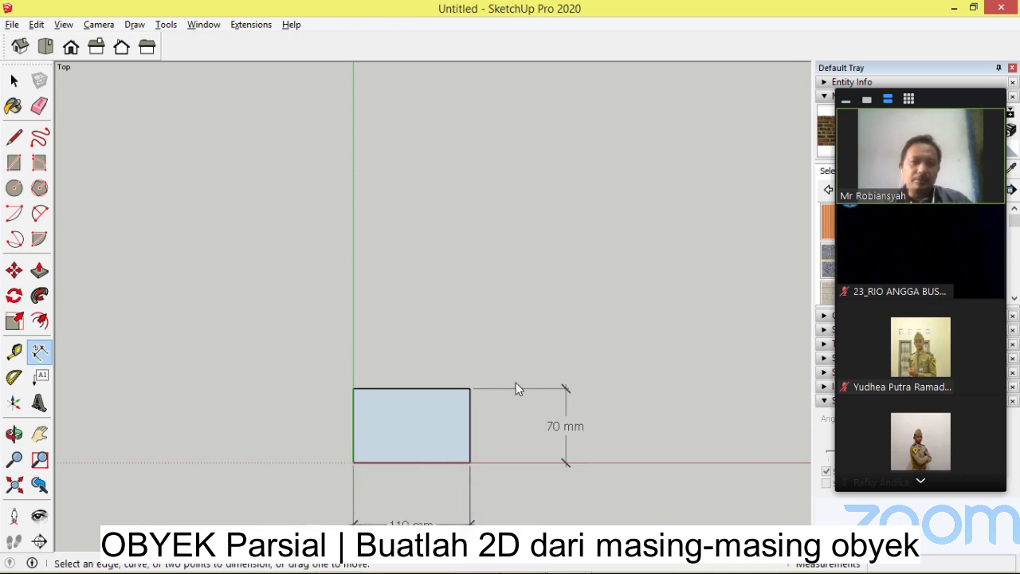
# - Switch to the isometric view and push/pull the rectangle upward 30 mm to form the base block
pyautogui.scroll(-1, 614, 375)
pyautogui.scroll(-1, 614, 371)
pyautogui.scroll(3, 243, 128)
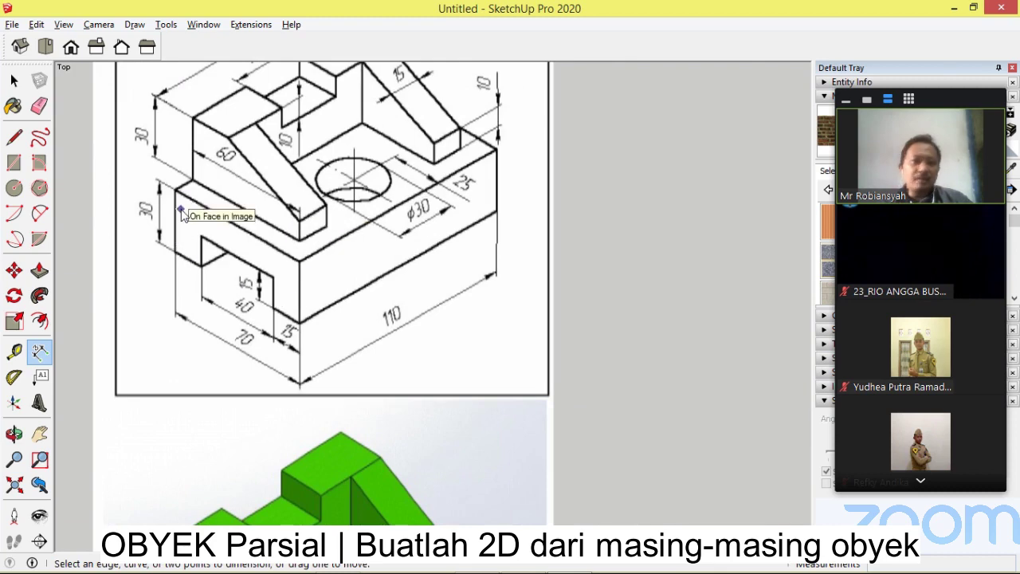
pyautogui.scroll(-3, 181, 216)
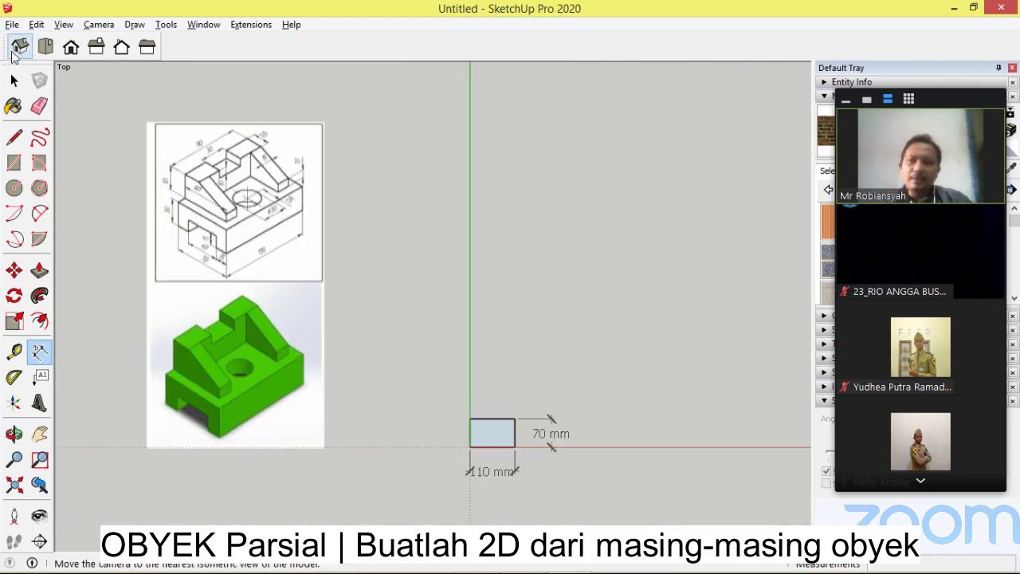
pyautogui.click(20, 48)
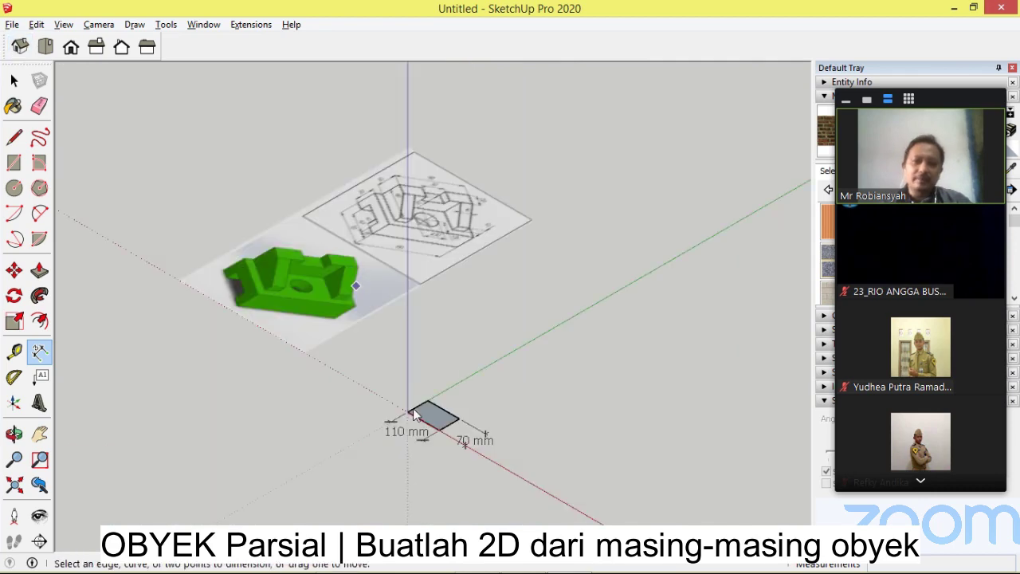
pyautogui.scroll(5, 426, 478)
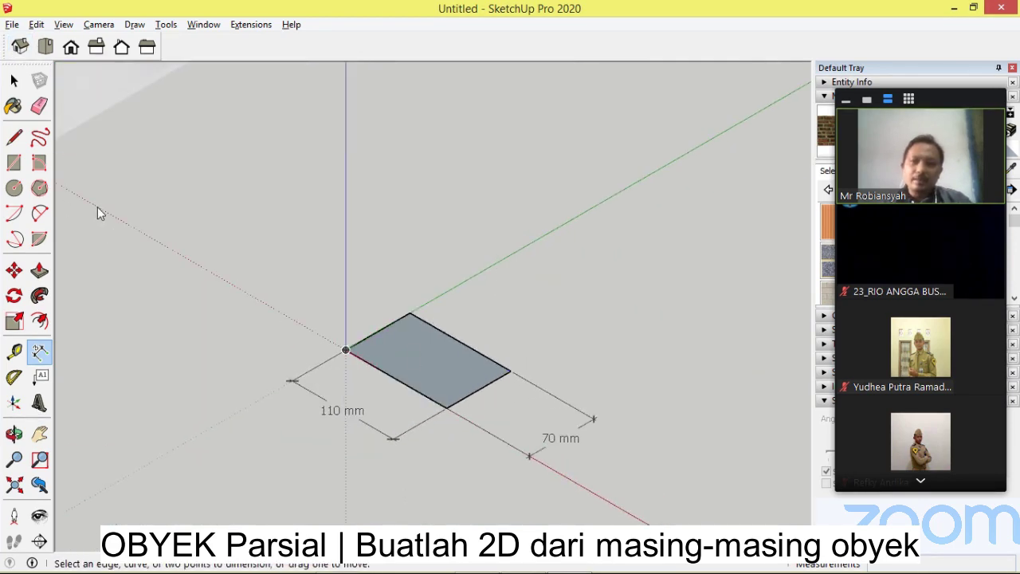
pyautogui.click(39, 271)
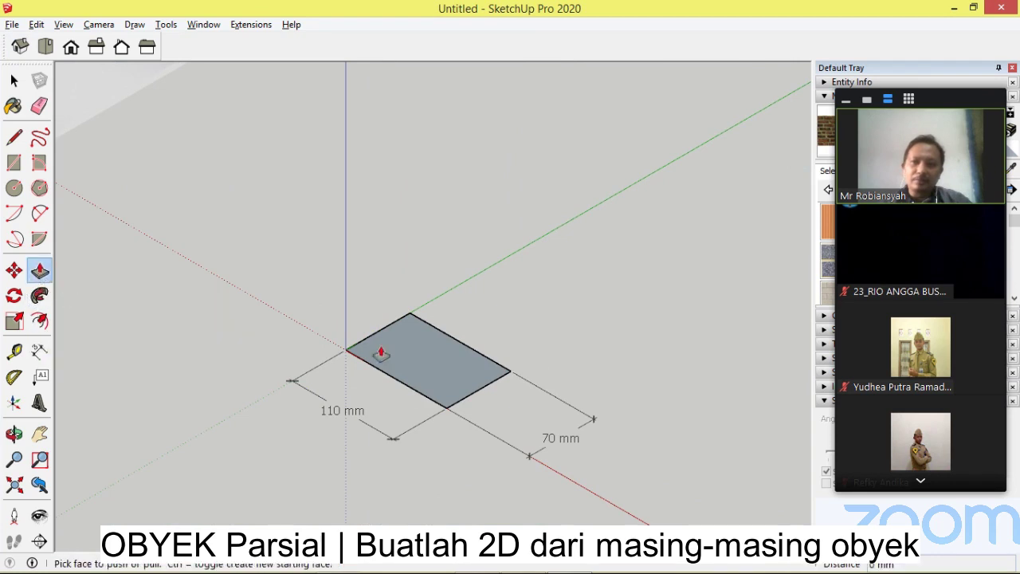
pyautogui.click(442, 364)
pyautogui.click(443, 357)
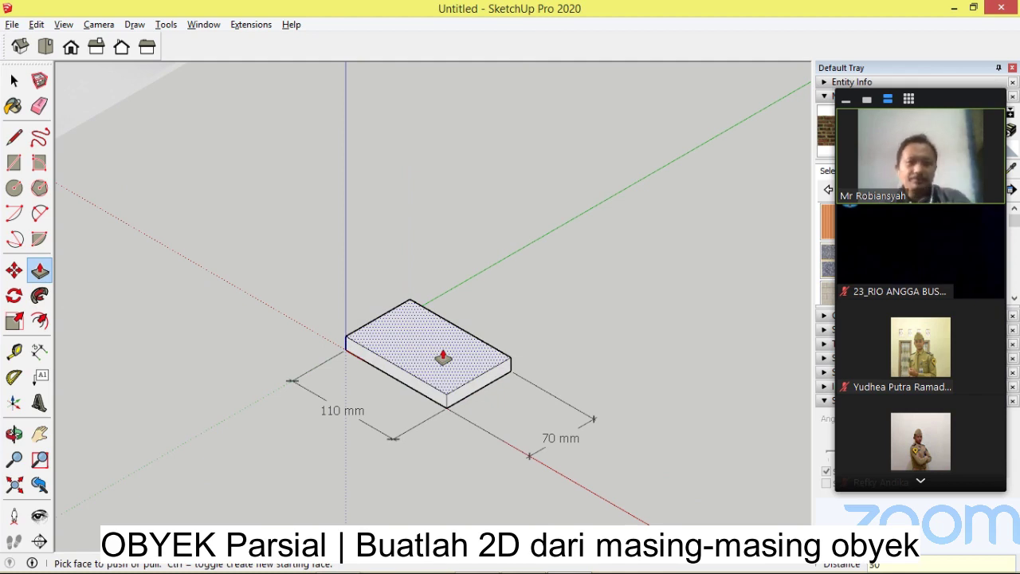
pyautogui.click(443, 356)
# - Dimension the base block's height at its far end, aligning it with the existing width dimension
pyautogui.scroll(2, 445, 357)
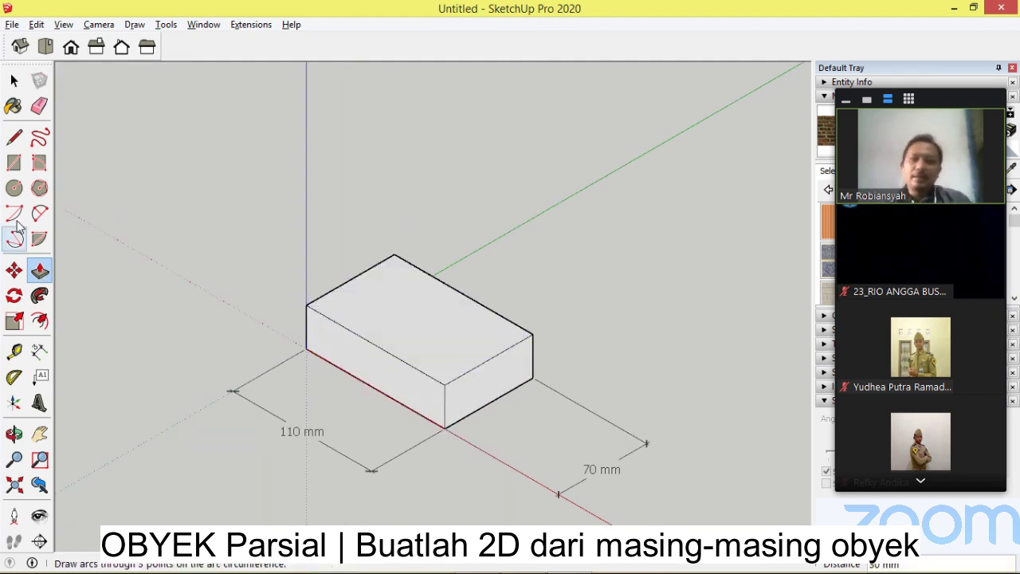
pyautogui.click(39, 352)
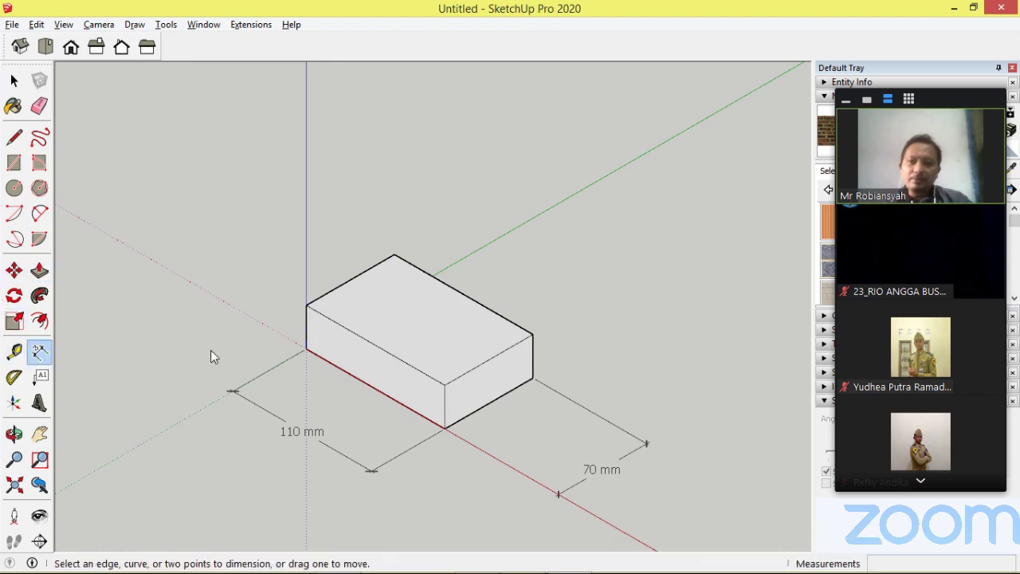
pyautogui.click(533, 335)
pyautogui.click(533, 378)
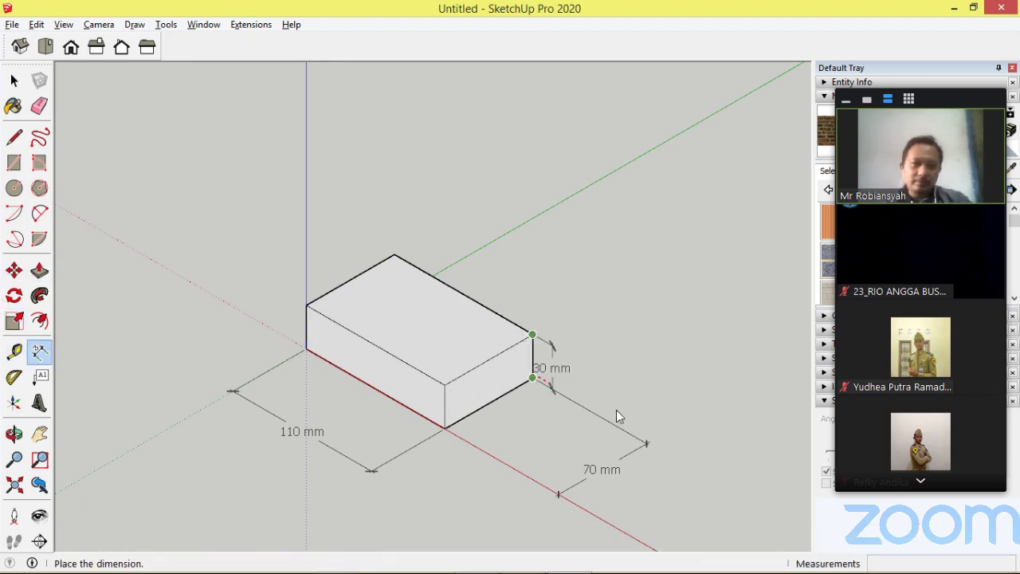
pyautogui.click(648, 440)
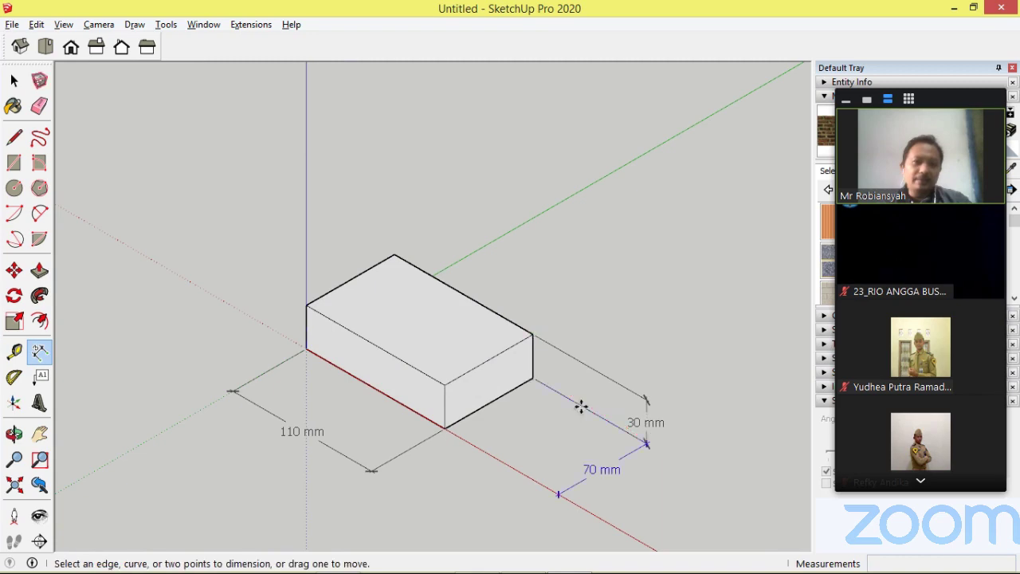
# - Examine the base and underside slot dimensions on the reference drawing in the top view
pyautogui.scroll(-6, 615, 387)
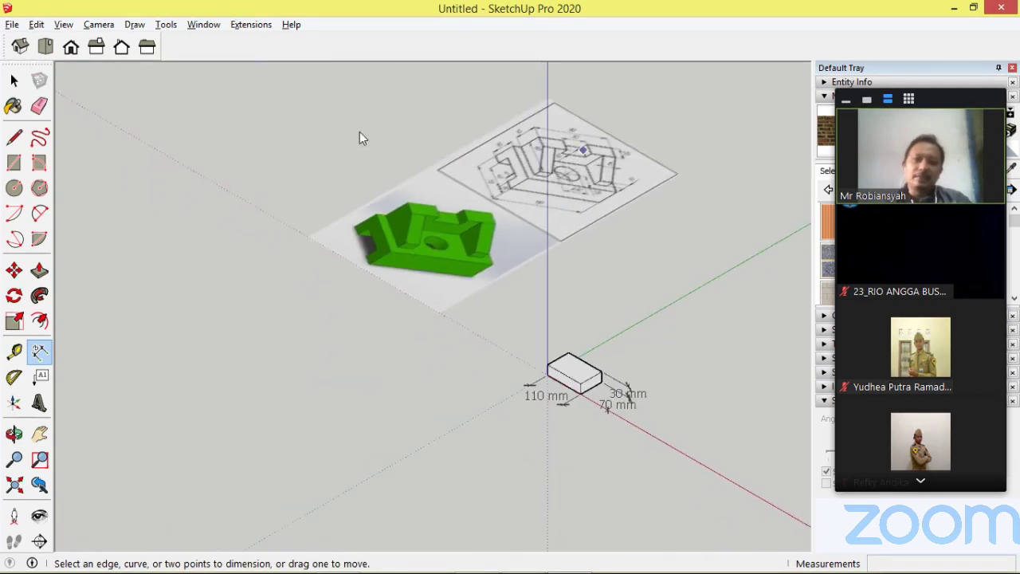
pyautogui.click(45, 46)
pyautogui.scroll(4, 317, 209)
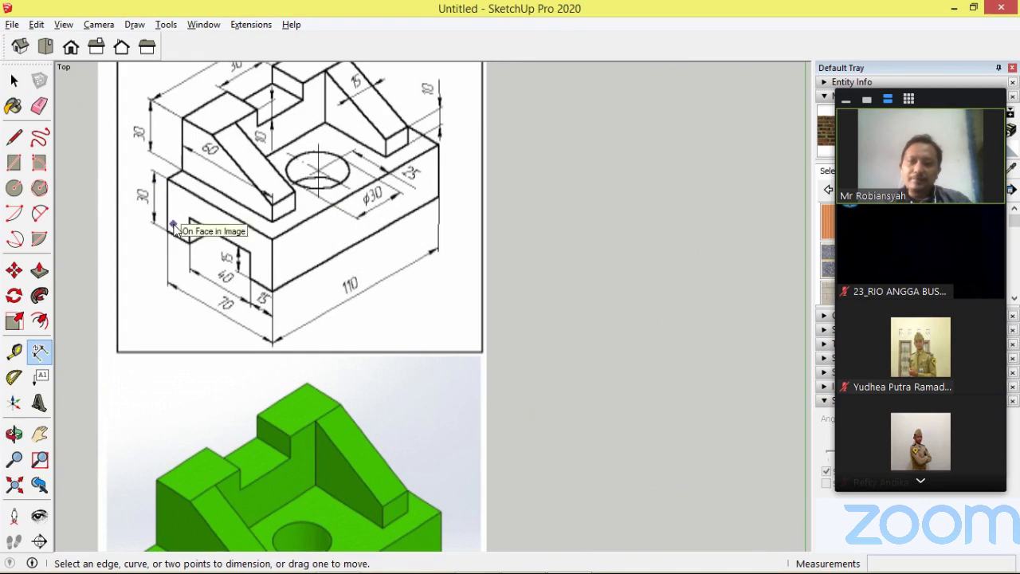
pyautogui.scroll(2, 268, 263)
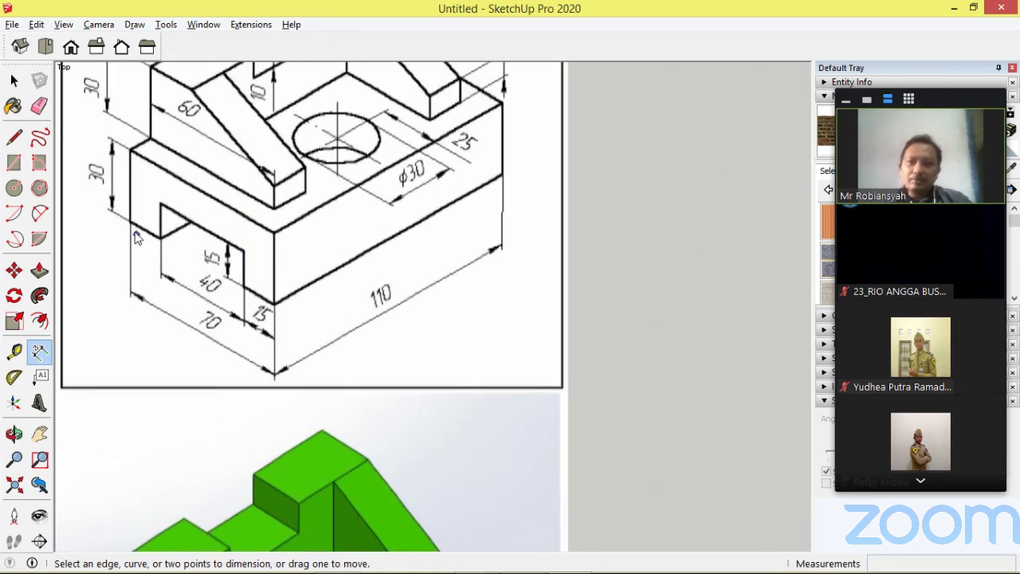
pyautogui.scroll(4, 266, 314)
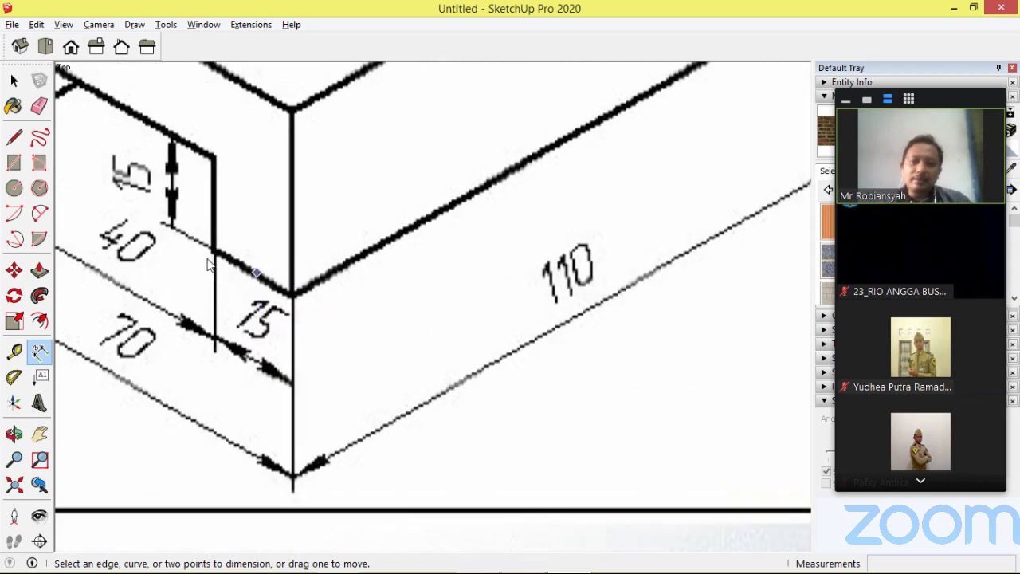
pyautogui.scroll(-10, 207, 264)
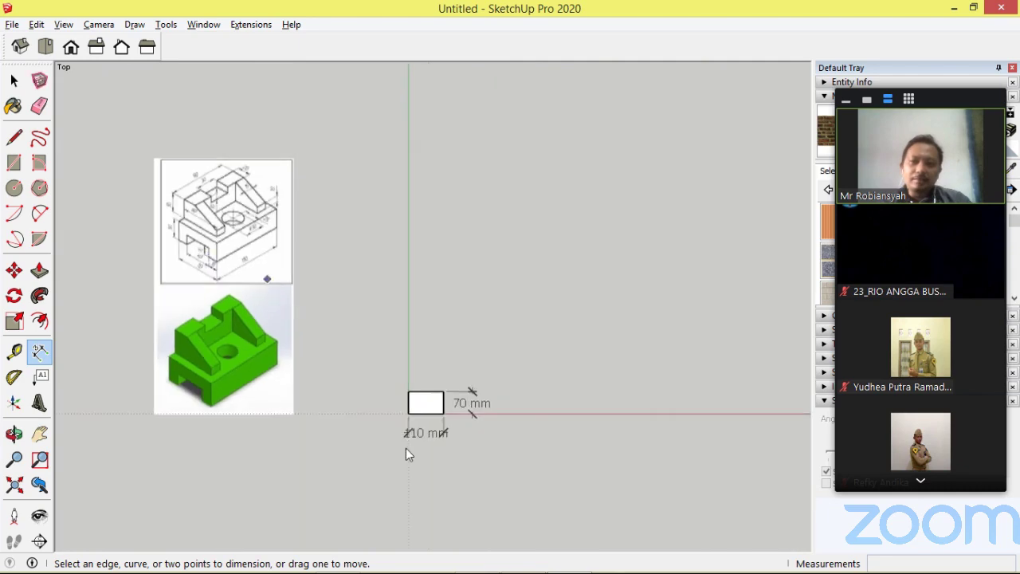
pyautogui.scroll(5, 406, 454)
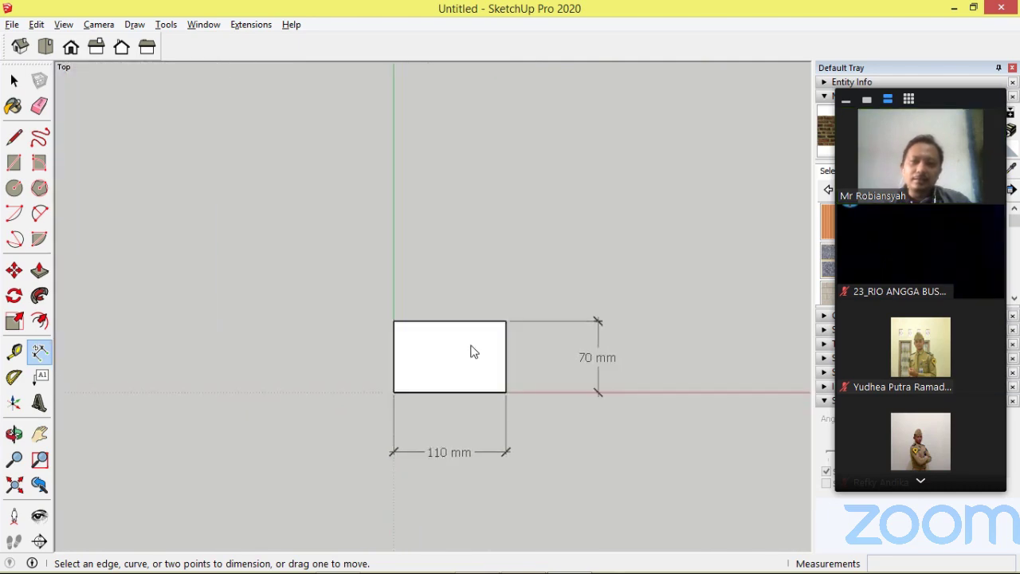
pyautogui.scroll(1, 478, 358)
pyautogui.scroll(-5, 458, 372)
pyautogui.scroll(1, 236, 268)
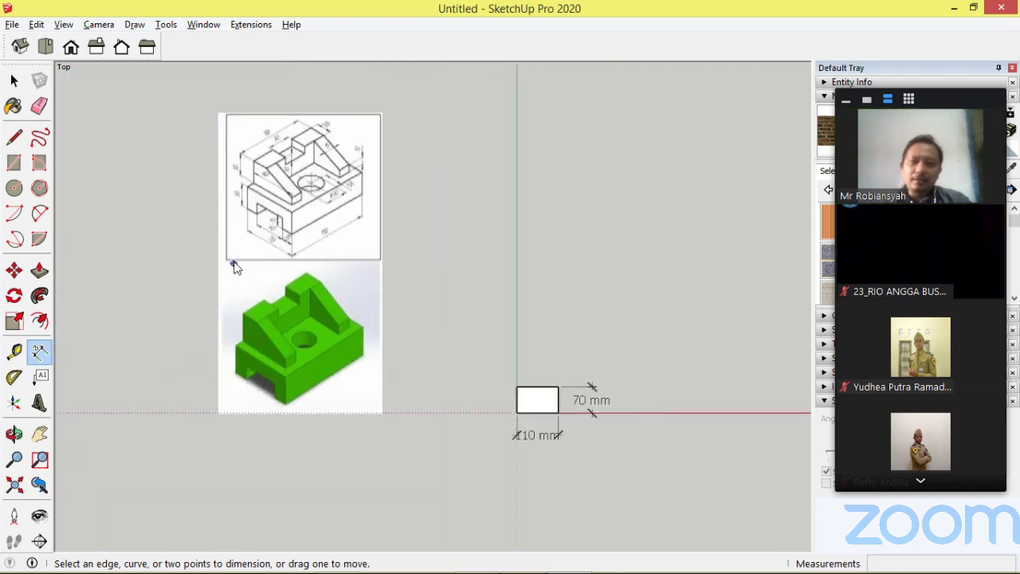
pyautogui.scroll(5, 235, 267)
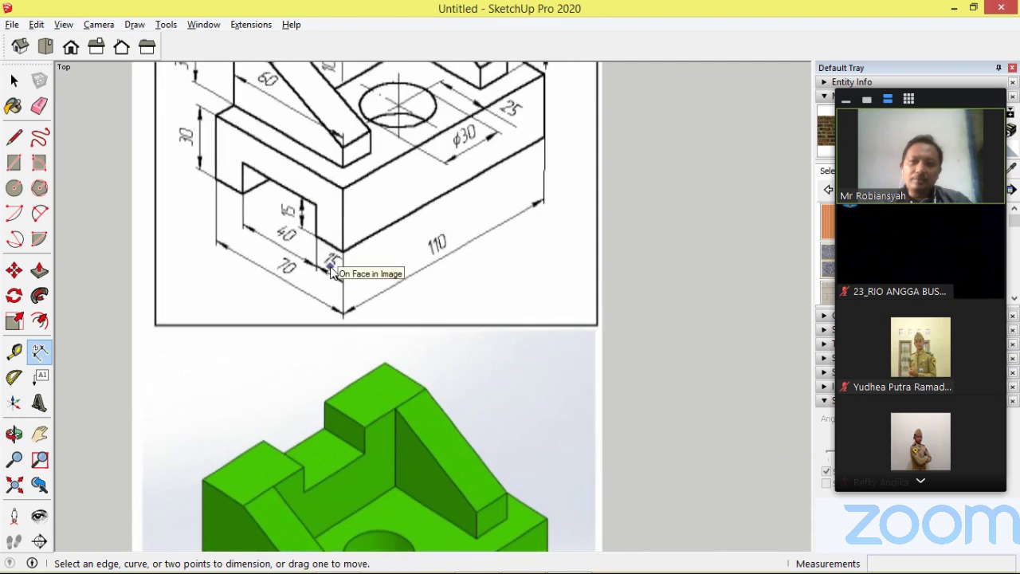
pyautogui.scroll(-5, 330, 260)
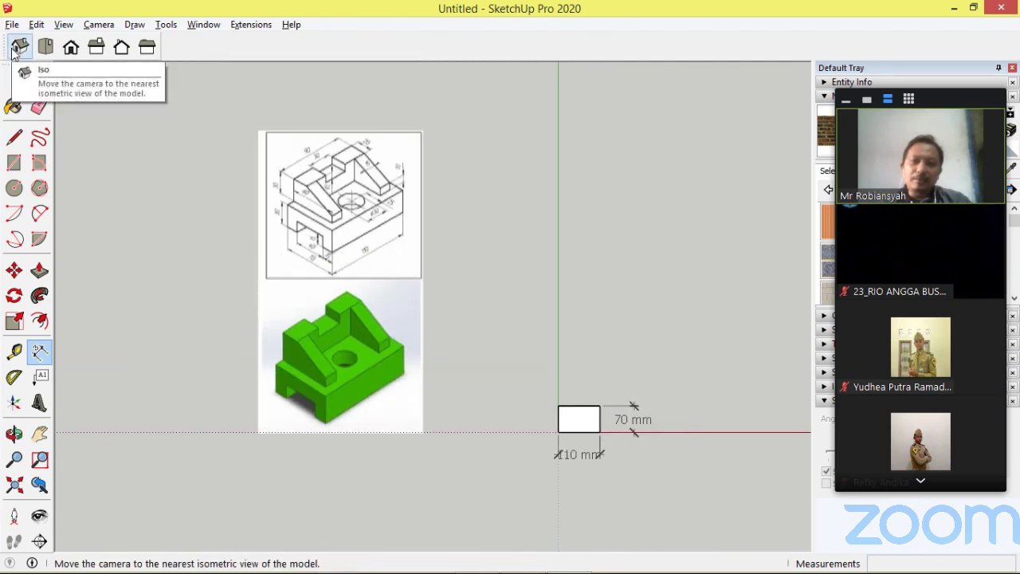
# - Return to the isometric view and undo the block's height dimension and its push/pull, restoring the flat rectangle
pyautogui.click(14, 49)
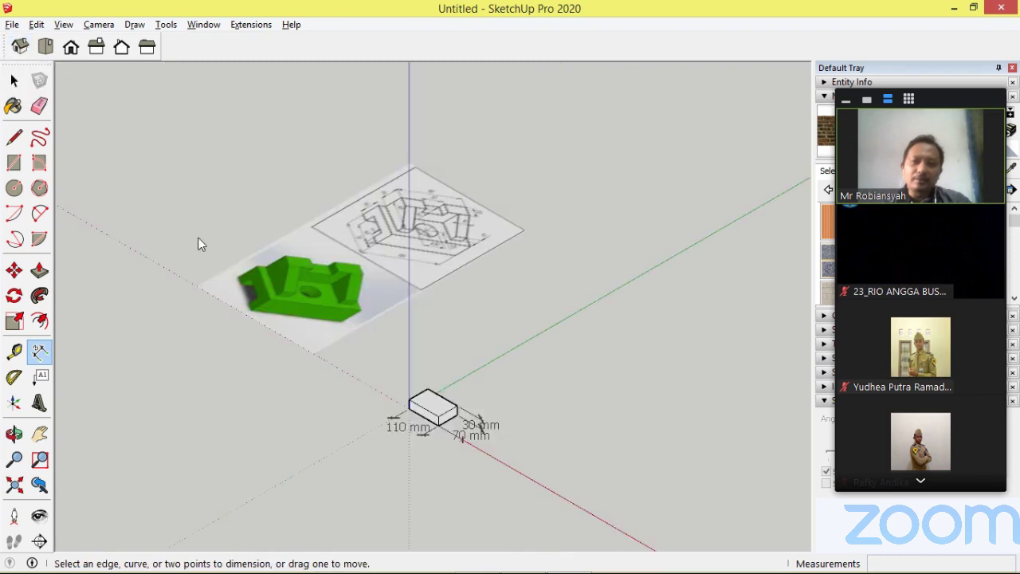
pyautogui.scroll(7, 430, 351)
pyautogui.scroll(3, 425, 336)
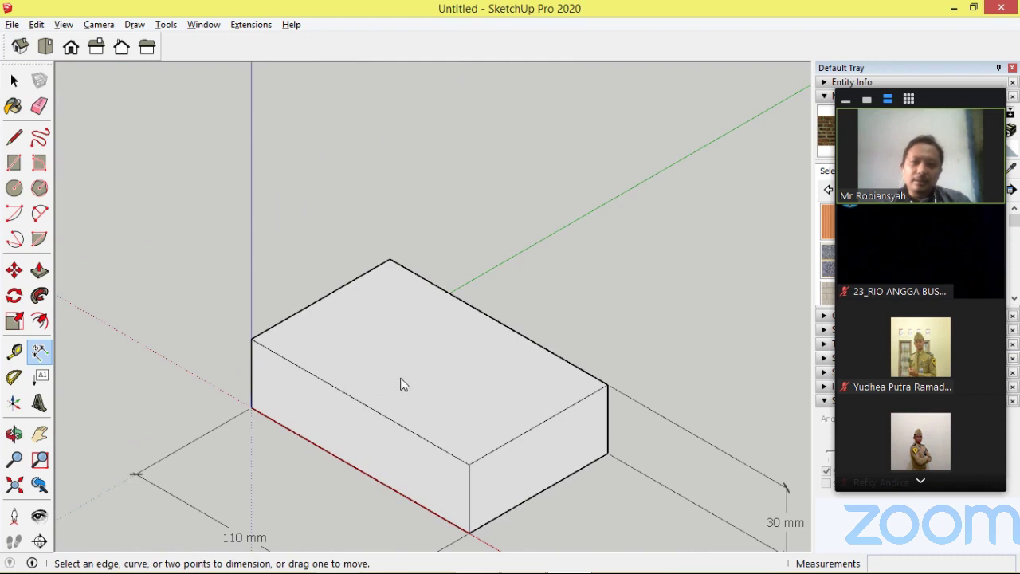
pyautogui.hotkey('ctrl', 'z')
pyautogui.hotkey('ctrl', 'z')
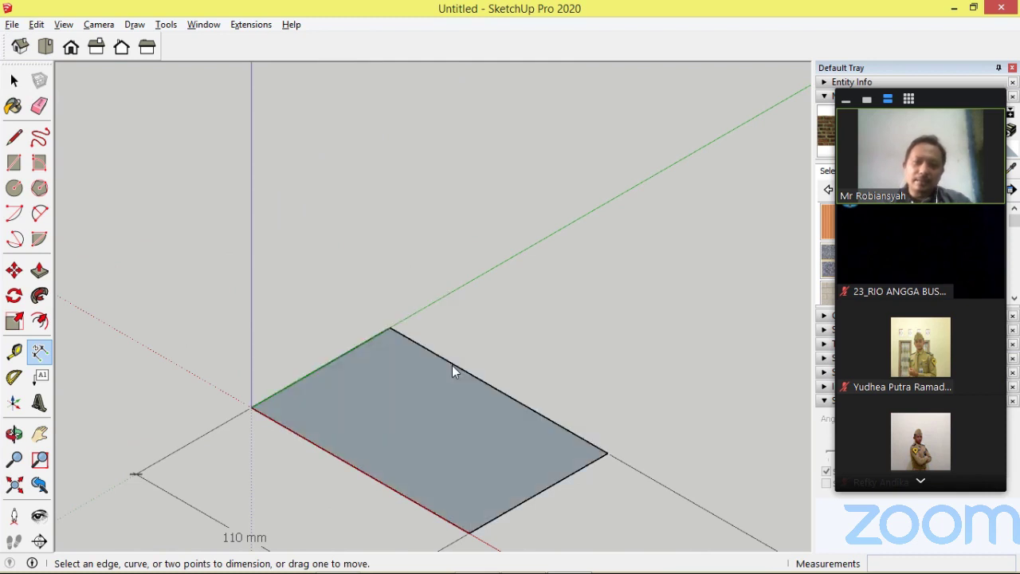
# - Copy the rectangle's long edge on the red axis 15 mm inward along the short side
pyautogui.scroll(-6, 424, 444)
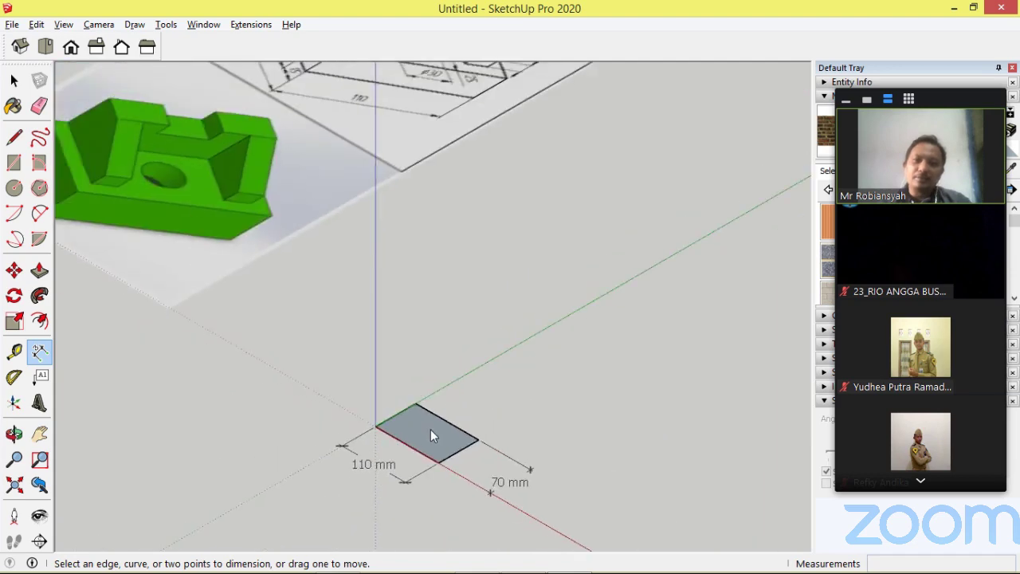
pyautogui.scroll(5, 323, 108)
pyautogui.scroll(3, 327, 111)
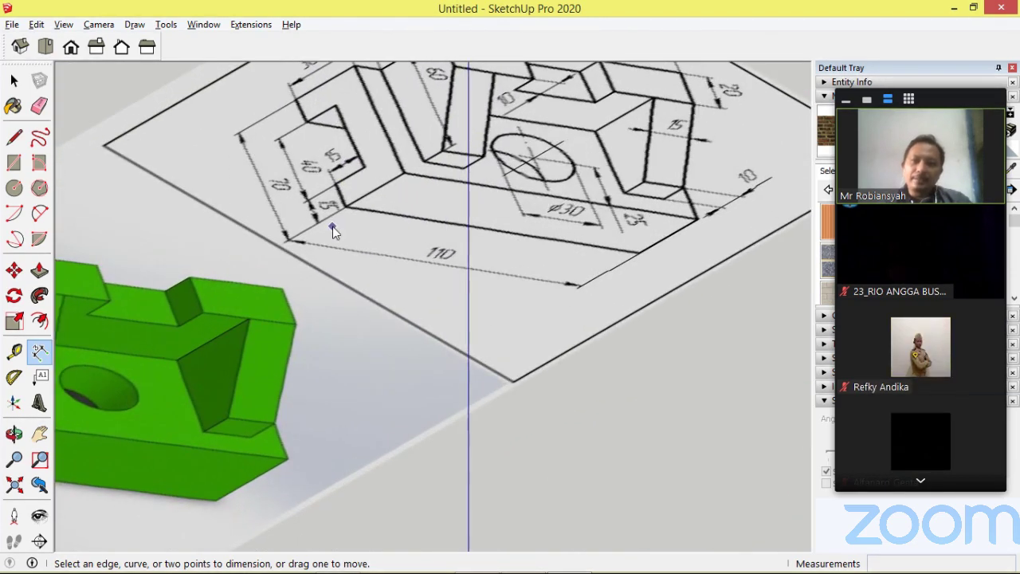
pyautogui.scroll(-4, 343, 207)
pyautogui.scroll(-3, 343, 205)
pyautogui.scroll(6, 370, 339)
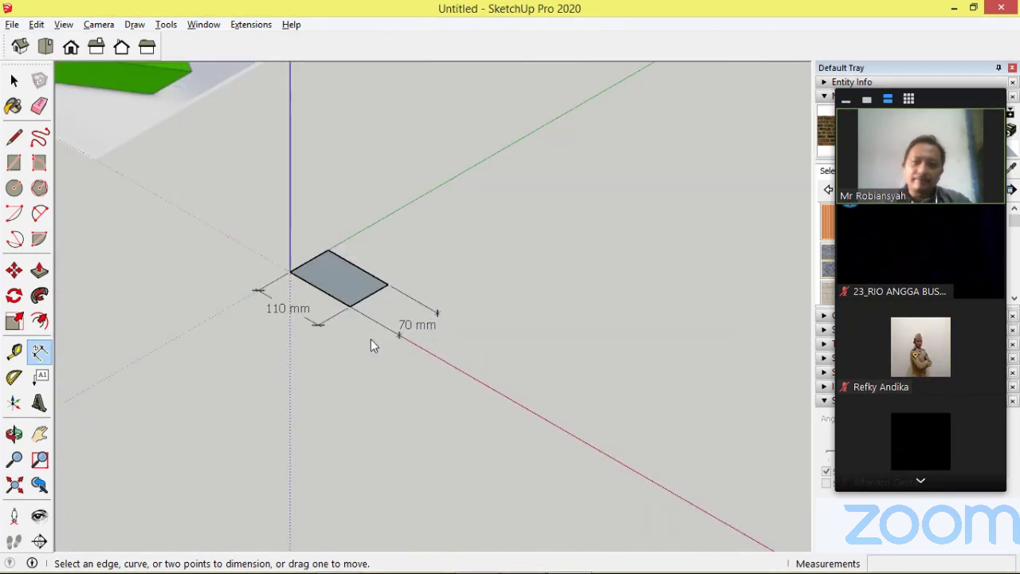
pyautogui.scroll(-2, 502, 439)
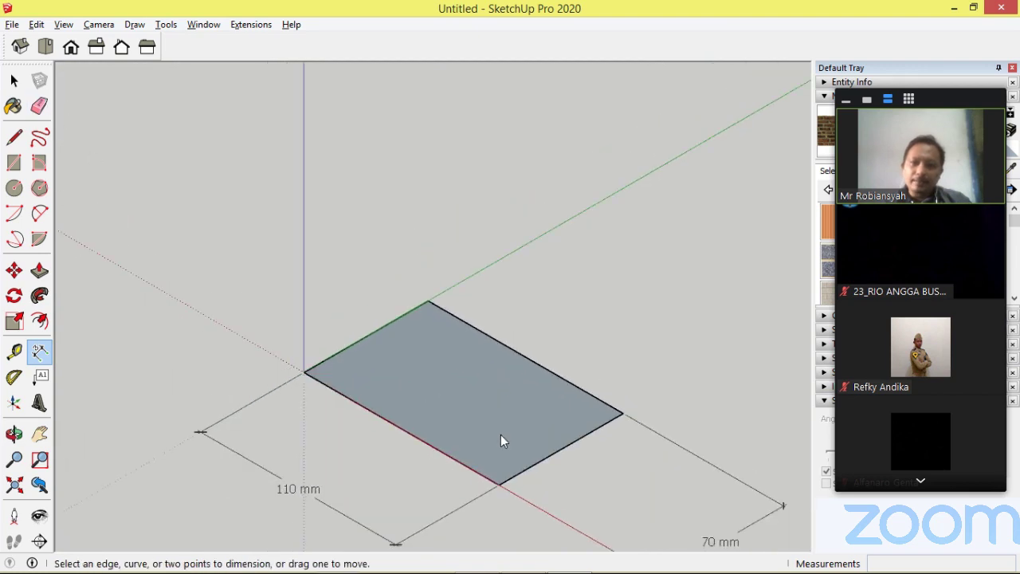
pyautogui.scroll(3, 594, 538)
pyautogui.click(13, 82)
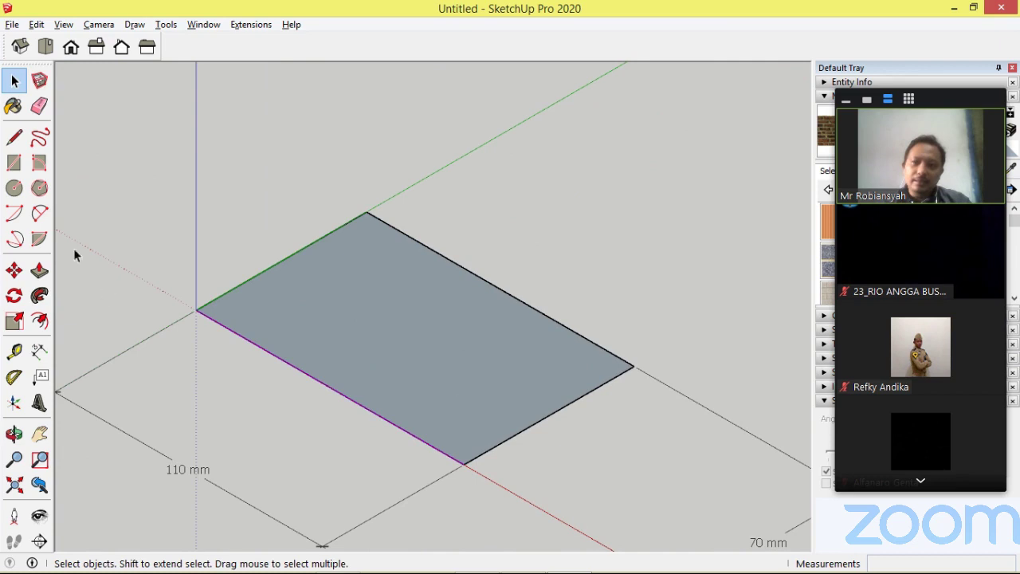
pyautogui.click(15, 271)
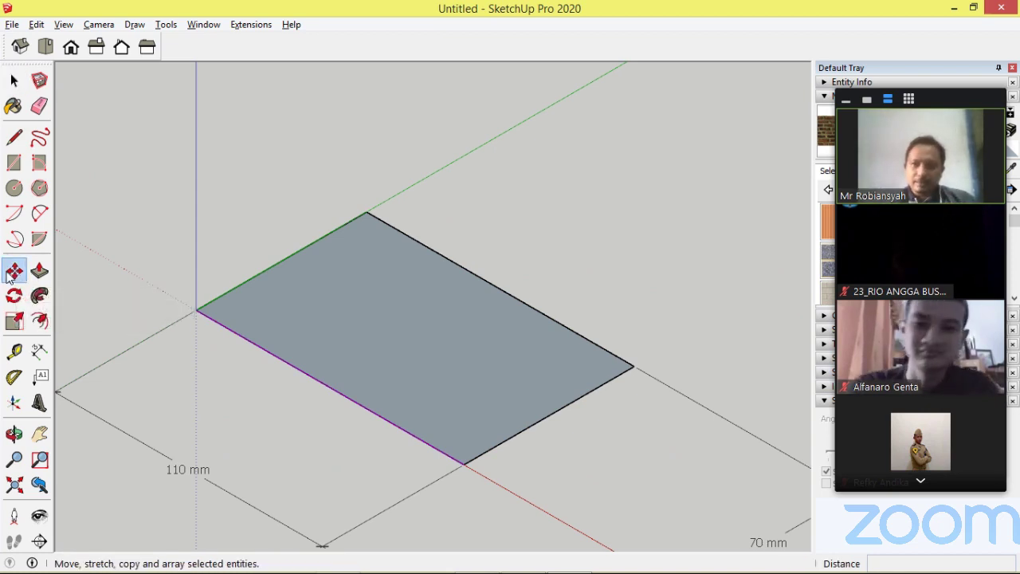
pyautogui.click(464, 459)
pyautogui.press('ctrl')
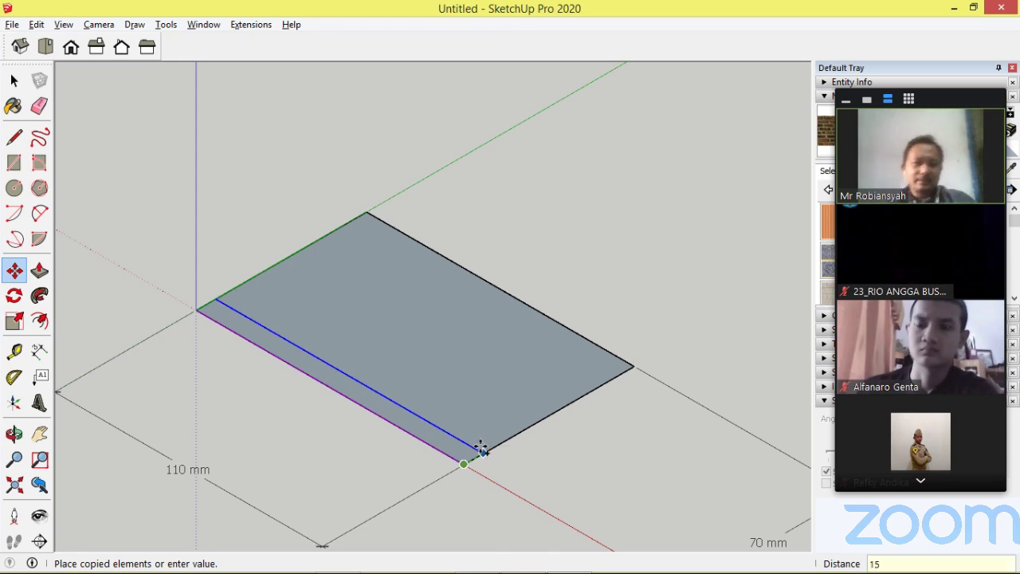
pyautogui.press('Return')
# - Copy the opposite long edge of the rectangle 15 mm inward to mark the slot's other side
pyautogui.scroll(-8, 510, 333)
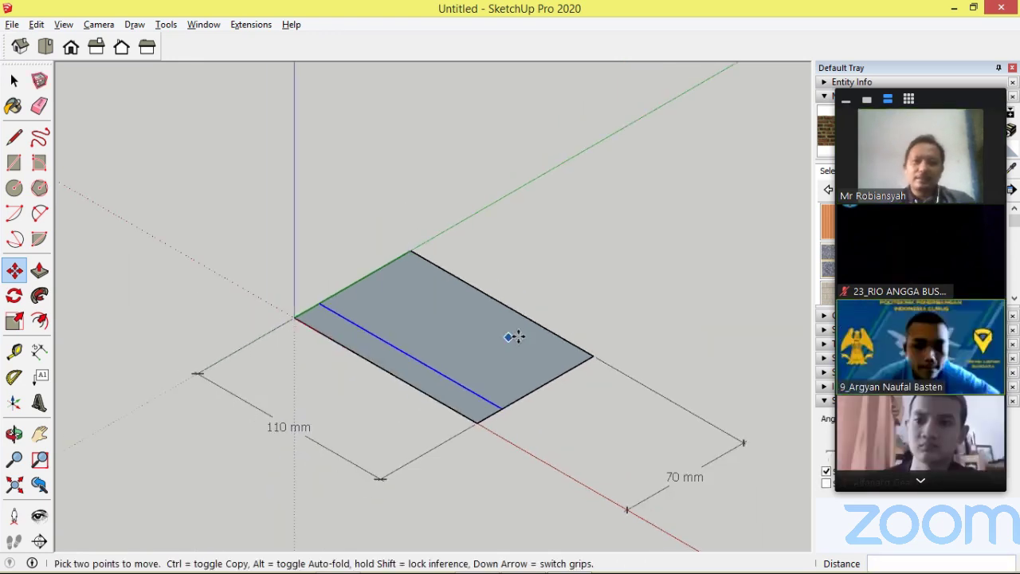
pyautogui.scroll(8, 523, 312)
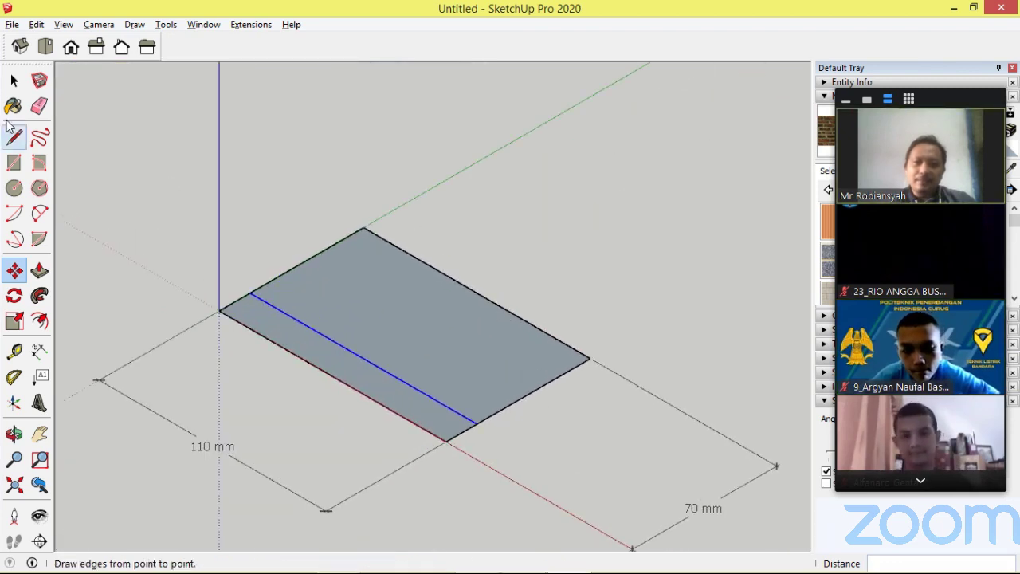
pyautogui.click(13, 81)
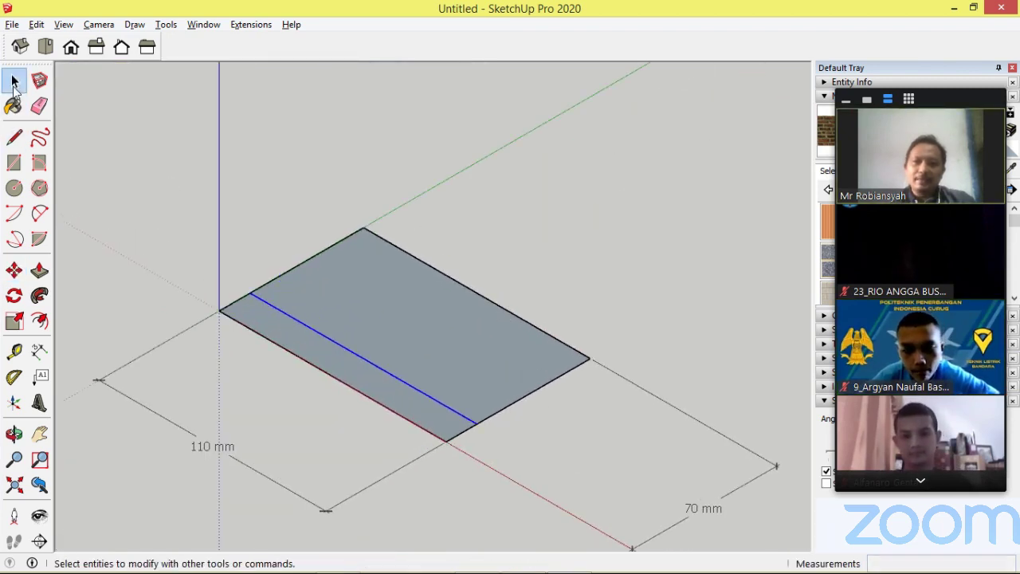
pyautogui.click(503, 309)
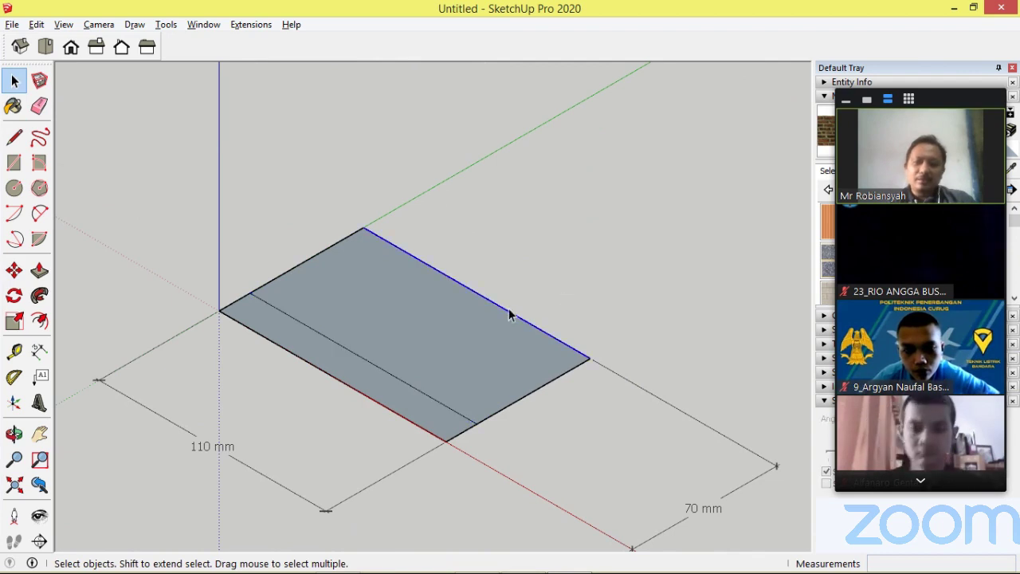
pyautogui.click(15, 271)
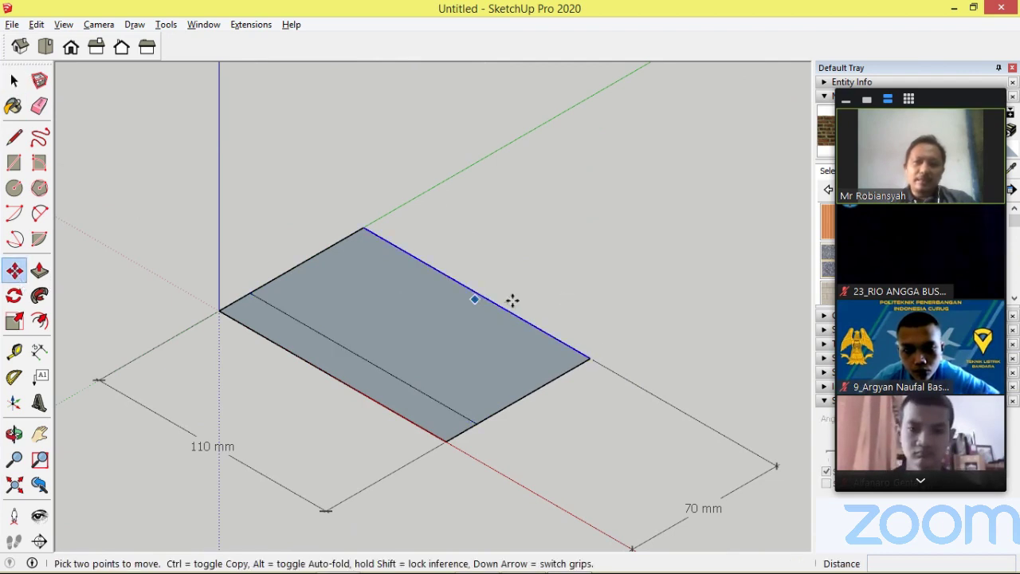
pyautogui.click(590, 359)
pyautogui.press('ctrl')
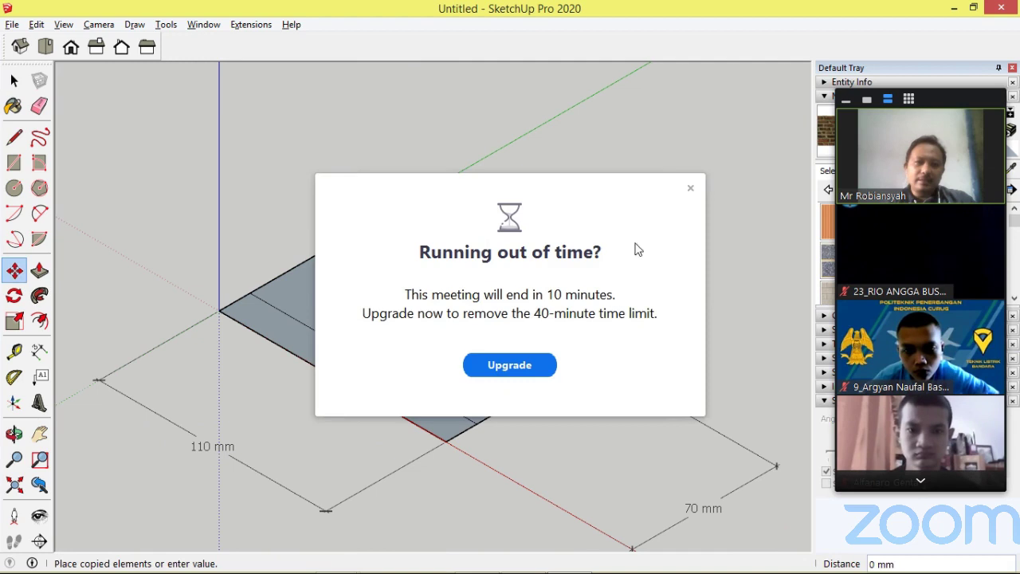
pyautogui.click(690, 188)
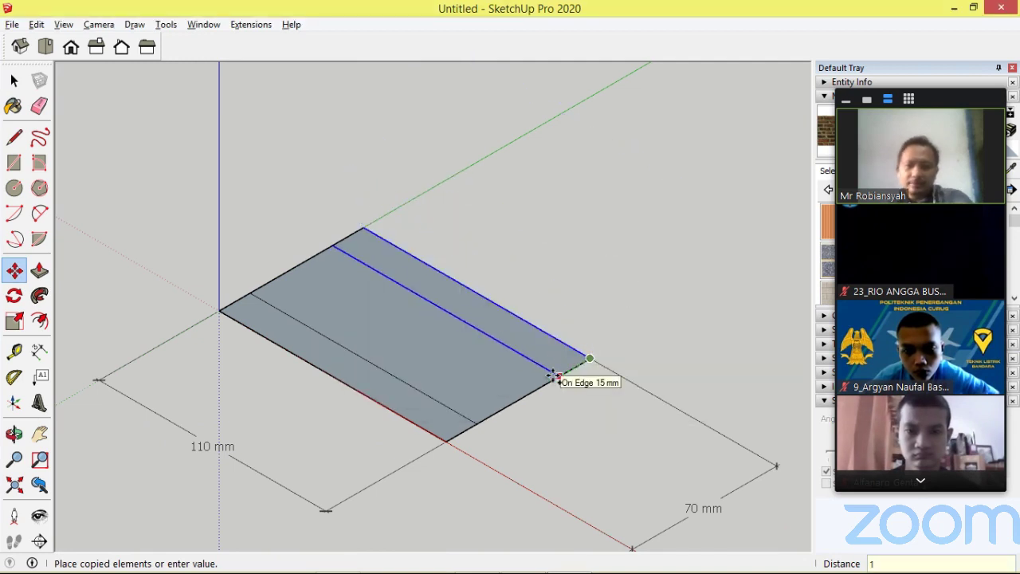
pyautogui.press('Return')
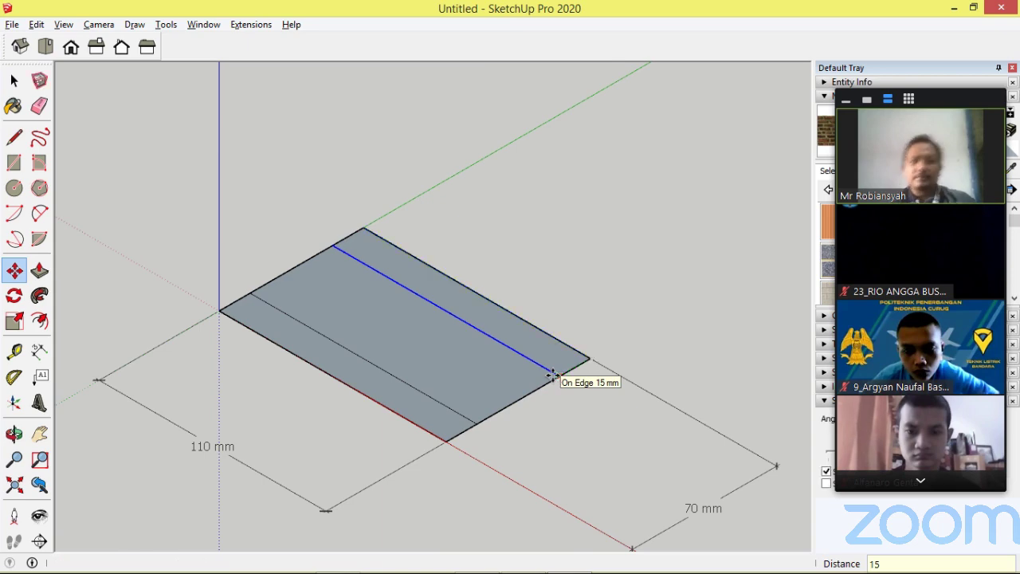
# - Examine the height and width dimensions of the underside slot on the reference drawing
pyautogui.scroll(-8, 478, 359)
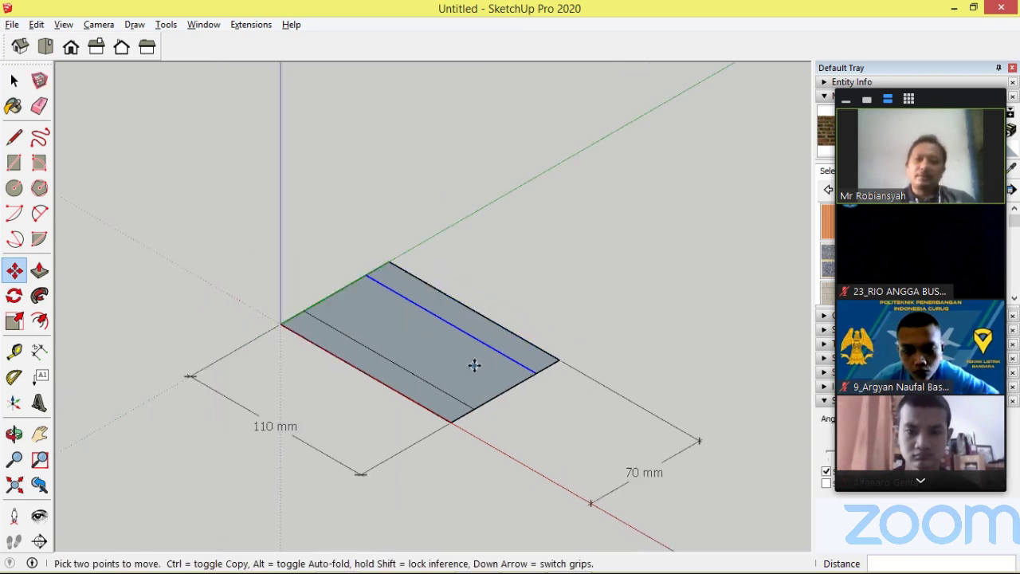
pyautogui.scroll(8, 346, 221)
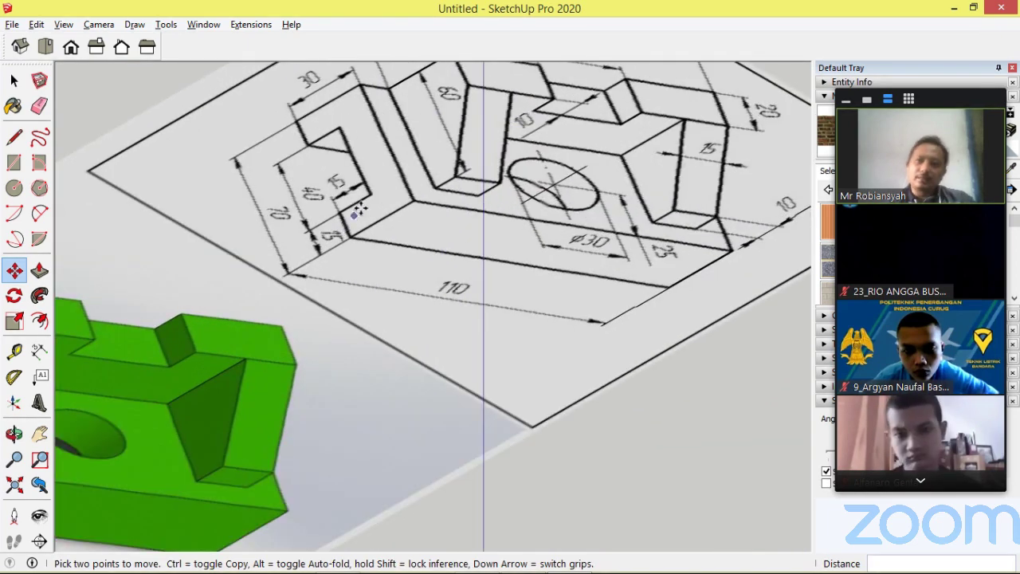
pyautogui.moveTo(374, 223)
pyautogui.mouseDown(button='middle')
pyautogui.moveTo(399, 257)
pyautogui.moveTo(552, 241)
pyautogui.moveTo(590, 250)
pyautogui.moveTo(591, 317)
pyautogui.mouseUp(button='middle')
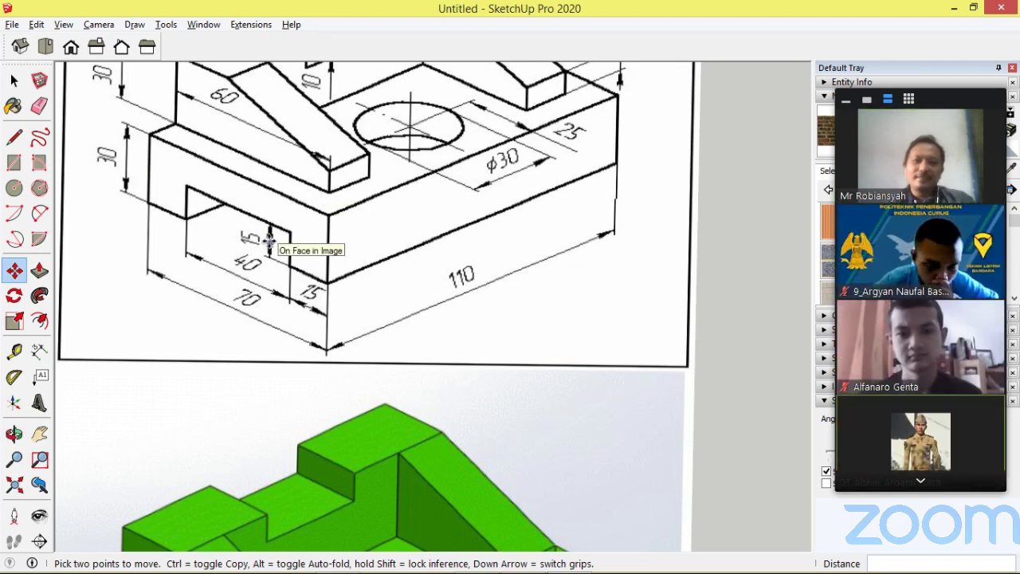
pyautogui.scroll(-4, 239, 229)
pyautogui.scroll(-5, 229, 224)
pyautogui.scroll(6, 382, 303)
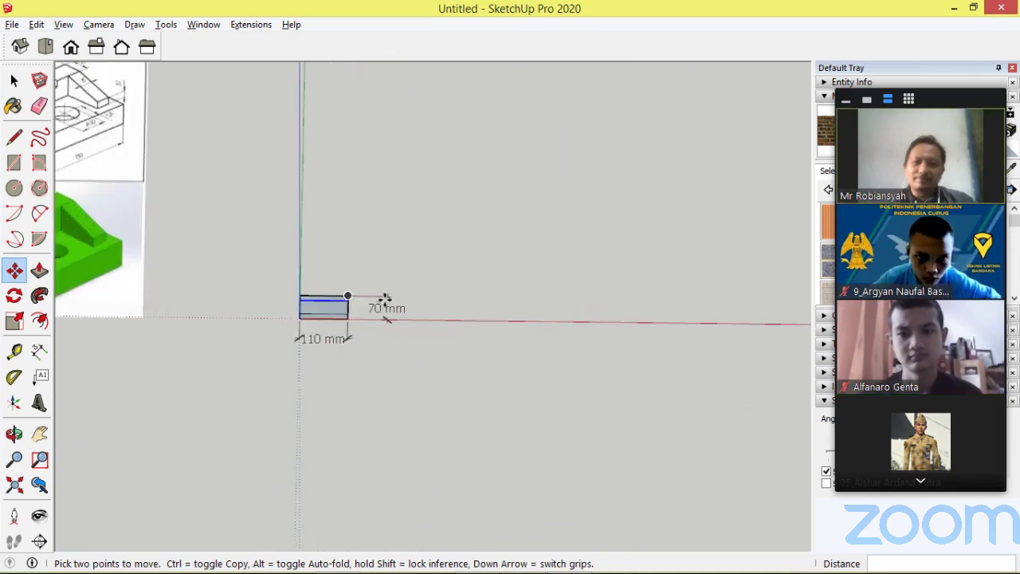
pyautogui.scroll(3, 275, 352)
pyautogui.moveTo(348, 398); pyautogui.dragTo(125, 223, button='middle')
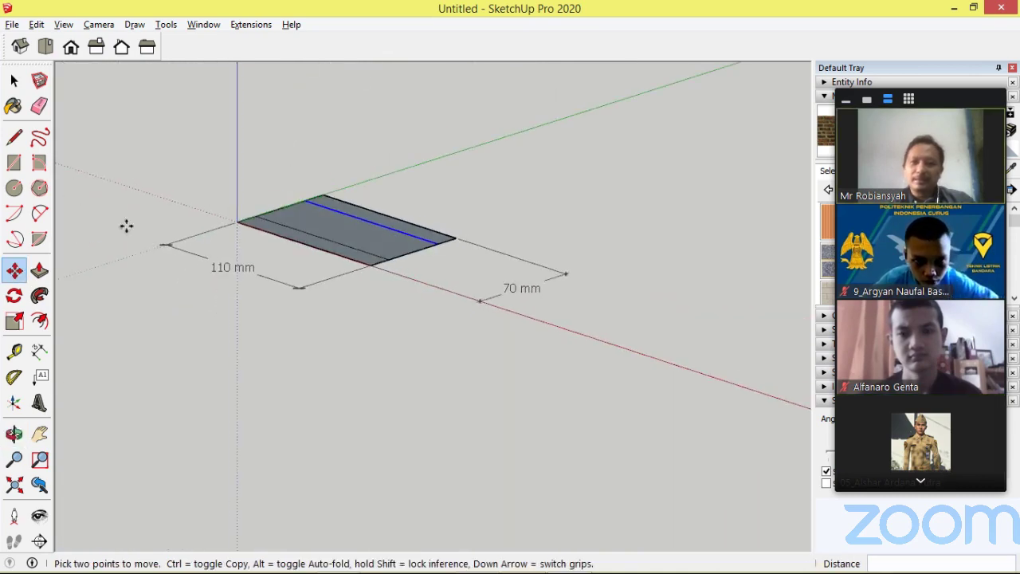
# - Push/Pull the middle strip between the two inner lines of the base rectangle up 15 mm
pyautogui.scroll(2, 345, 232)
pyautogui.scroll(2, 345, 231)
pyautogui.scroll(-3, 359, 240)
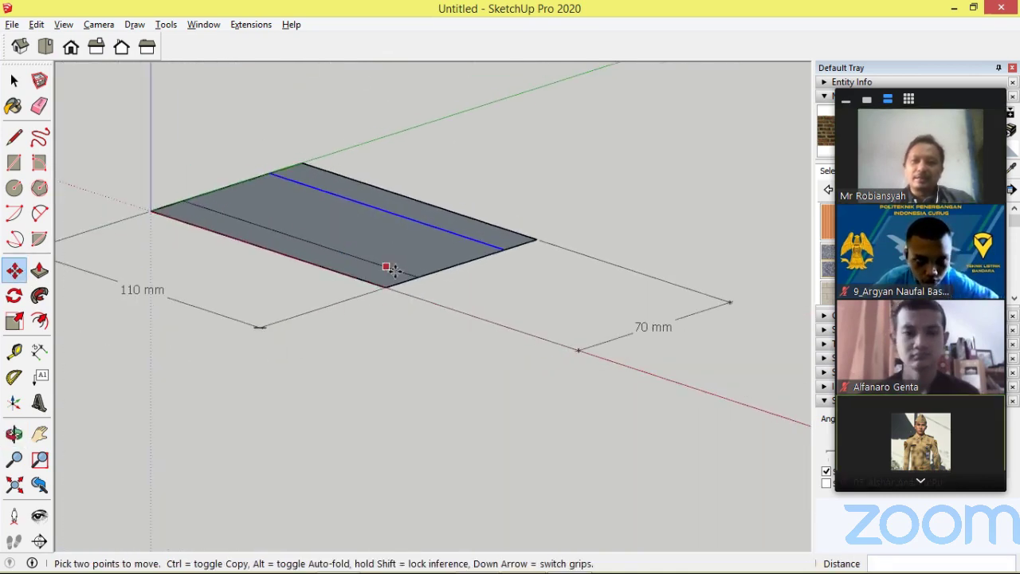
pyautogui.moveTo(388, 266); pyautogui.dragTo(363, 291, button='middle')
pyautogui.scroll(2, 239, 111)
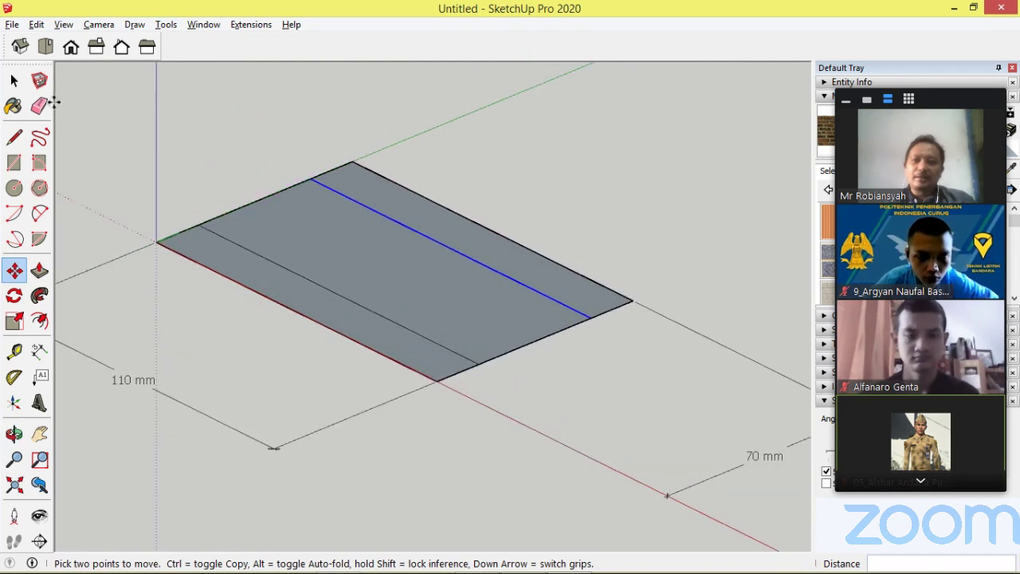
pyautogui.click(16, 82)
pyautogui.click(452, 323)
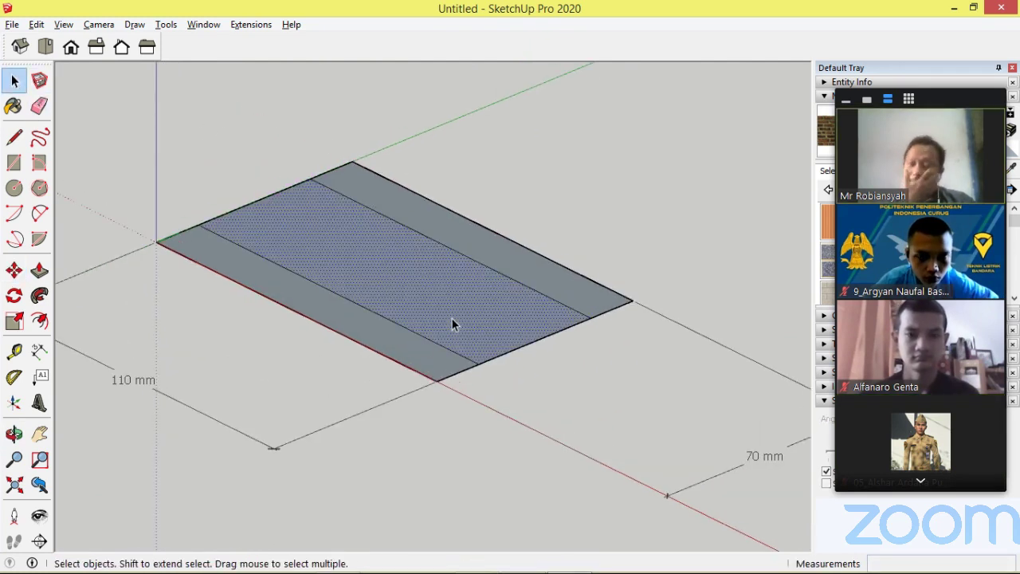
pyautogui.click(412, 358)
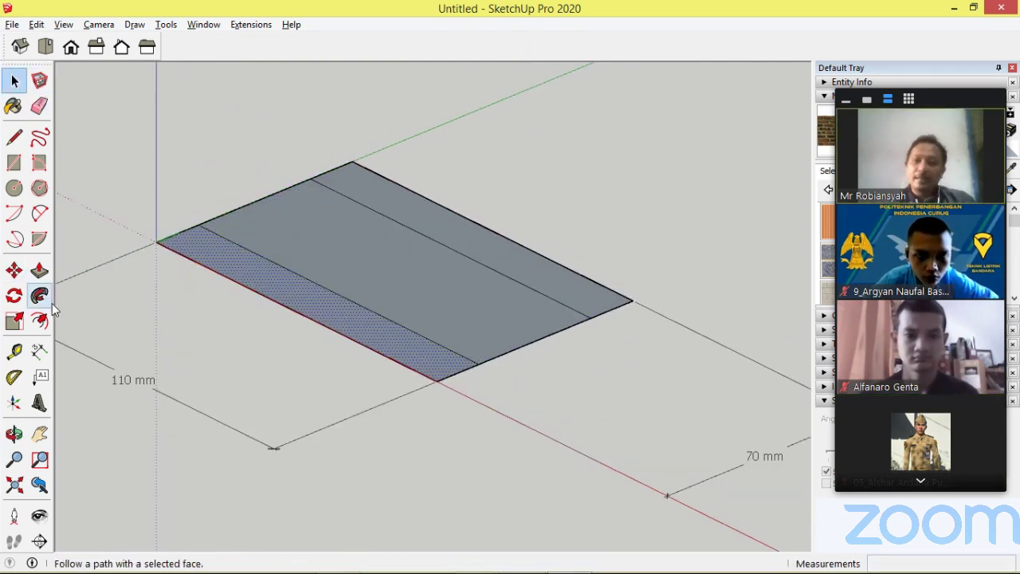
pyautogui.click(475, 333)
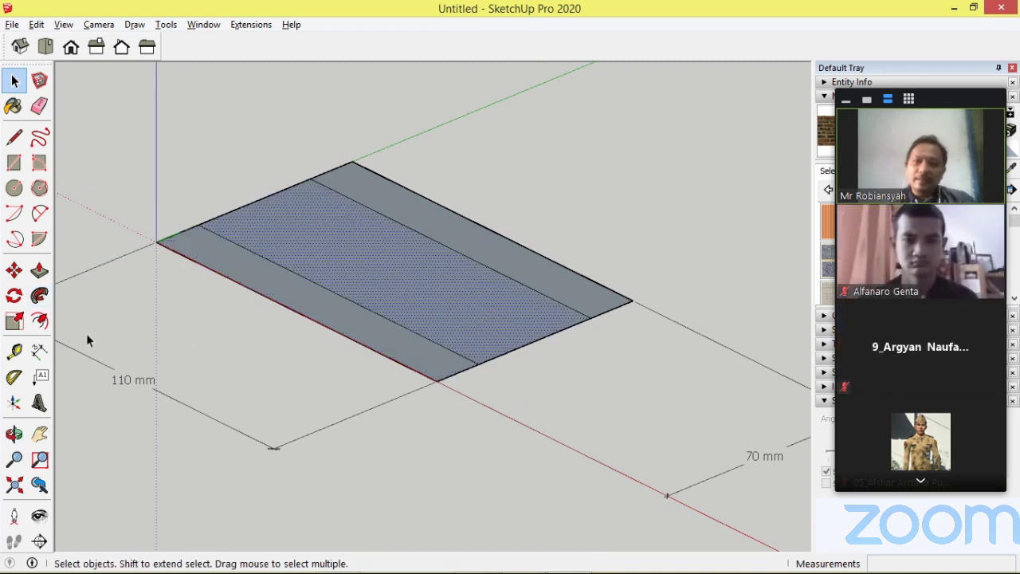
pyautogui.click(39, 270)
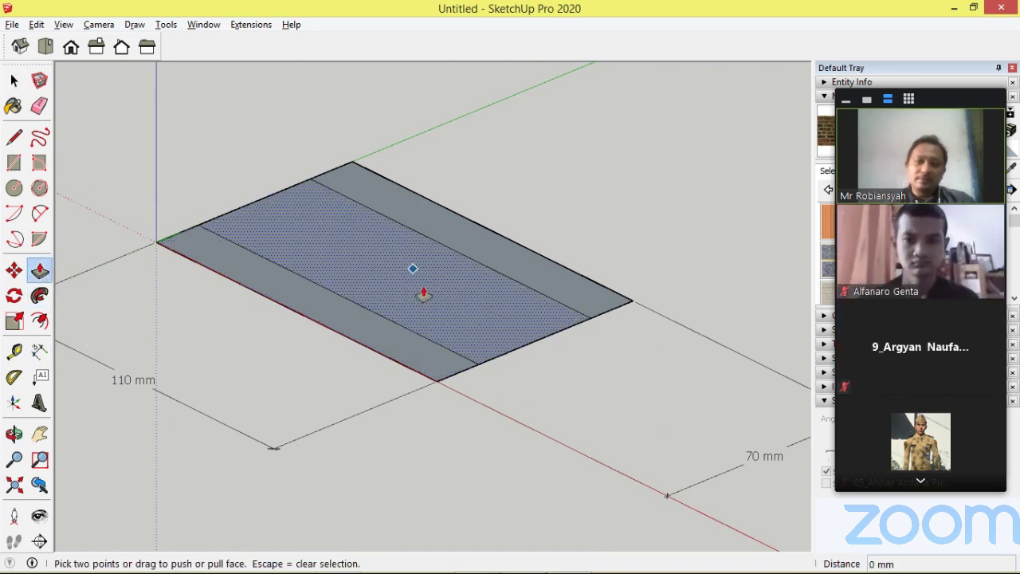
pyautogui.moveTo(423, 294); pyautogui.dragTo(425, 285)
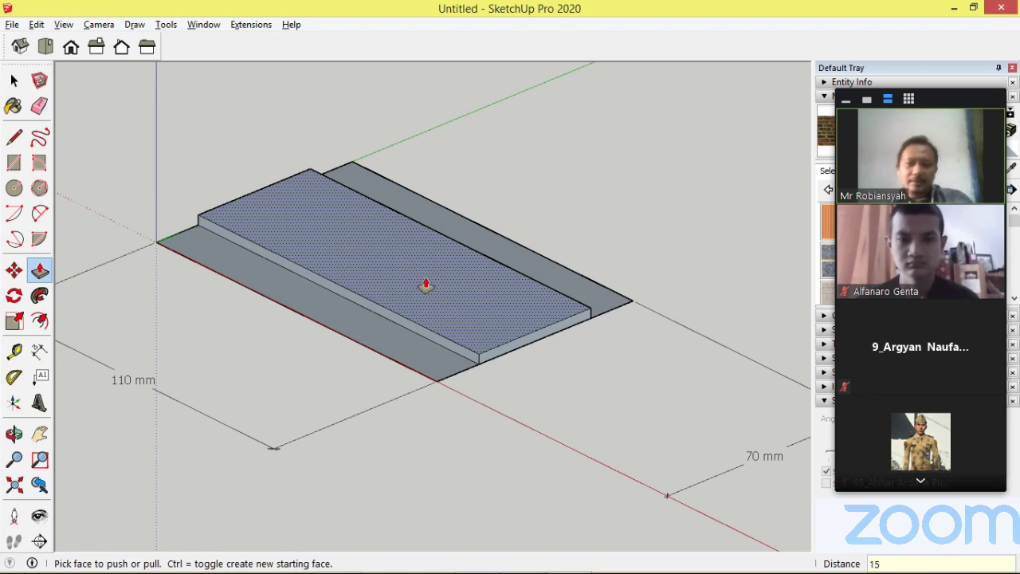
pyautogui.press('Return')
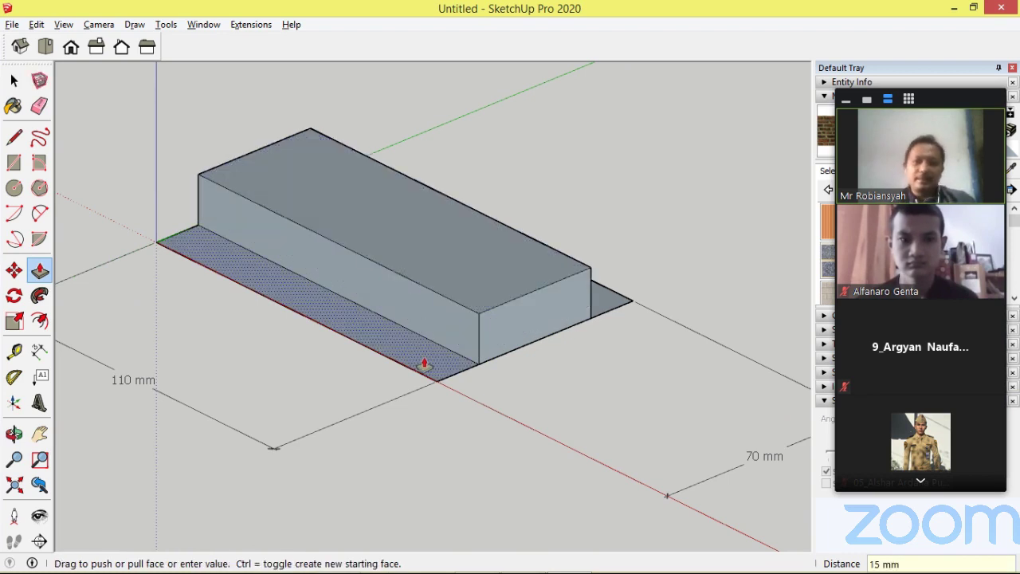
# - Raise both outer strips level with the middle strip, and raise each another 15 mm to form the slot's side walls
pyautogui.moveTo(424, 366); pyautogui.dragTo(479, 318)
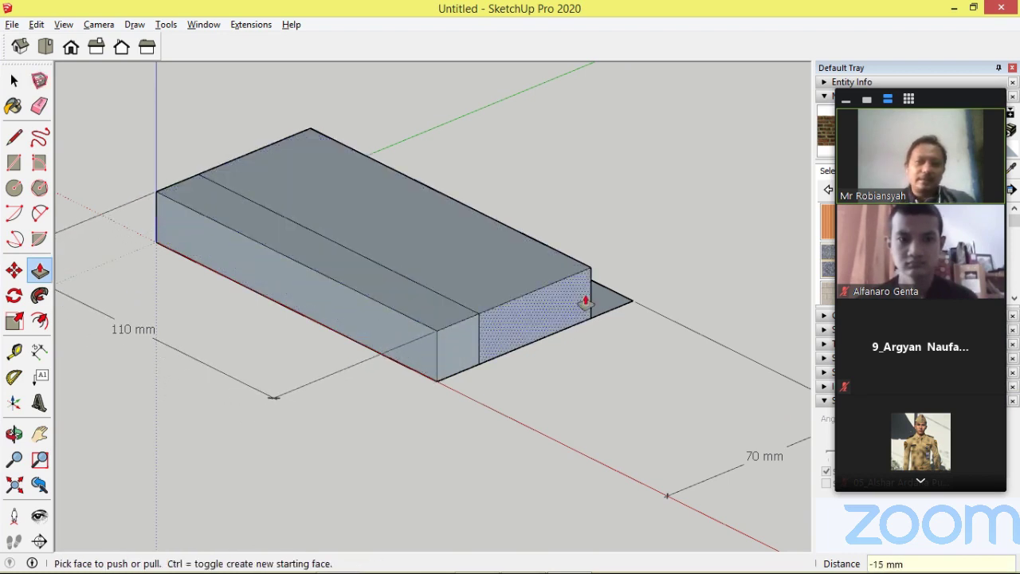
pyautogui.moveTo(607, 300); pyautogui.dragTo(598, 276)
pyautogui.moveTo(419, 310); pyautogui.dragTo(421, 290)
pyautogui.press('Return')
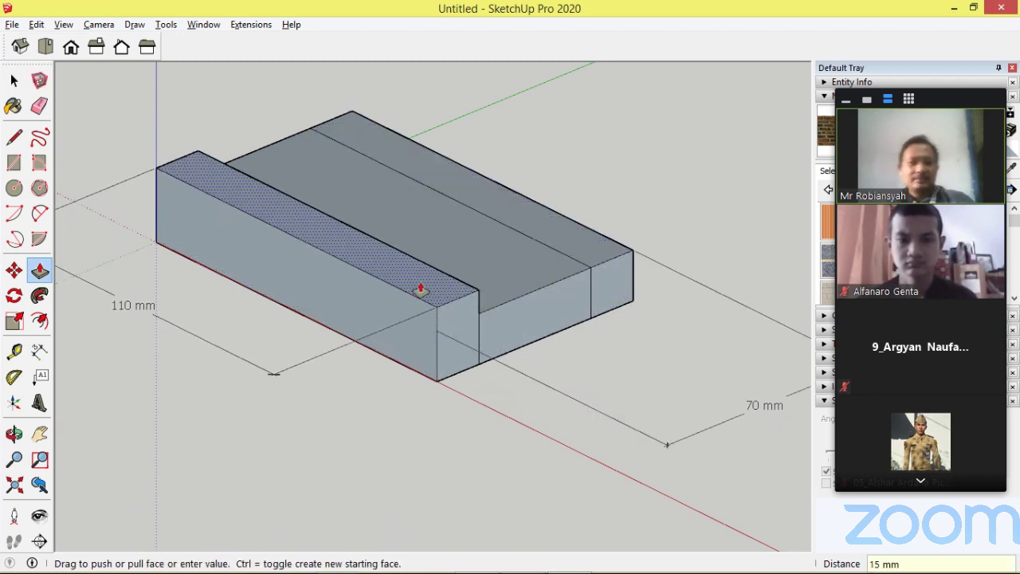
pyautogui.moveTo(575, 249); pyautogui.dragTo(569, 237)
pyautogui.doubleClick(569, 236)
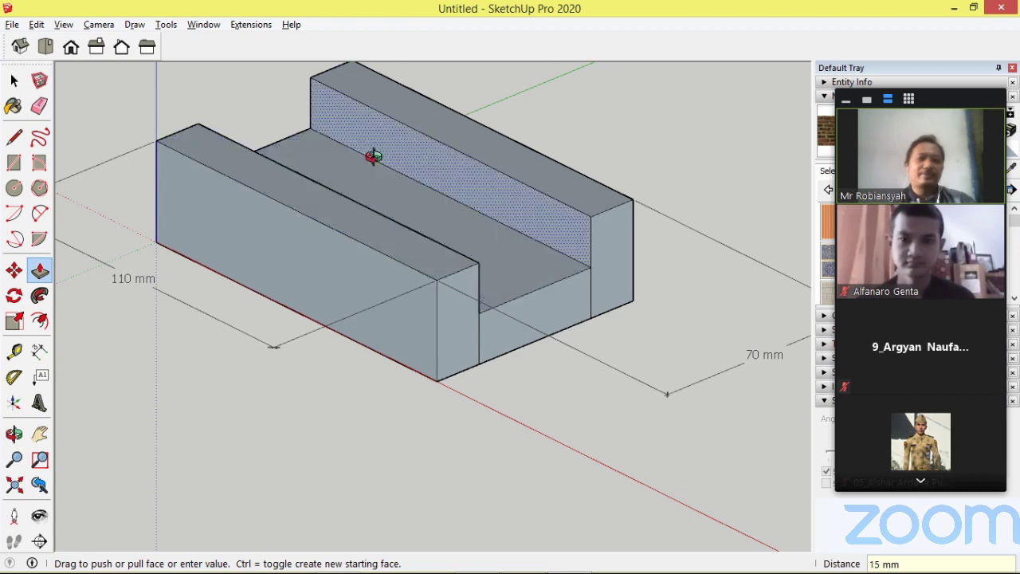
# - Dimension the block's overall height at the front corner and the thickness of the web under the slot floor
pyautogui.moveTo(372, 155); pyautogui.dragTo(359, 206, button='middle')
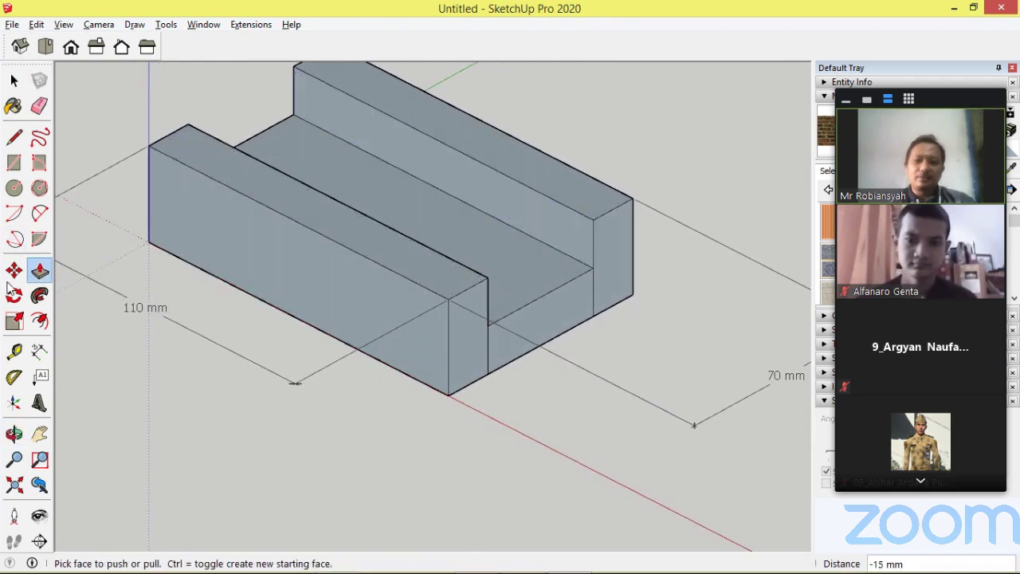
pyautogui.click(39, 350)
pyautogui.click(448, 396)
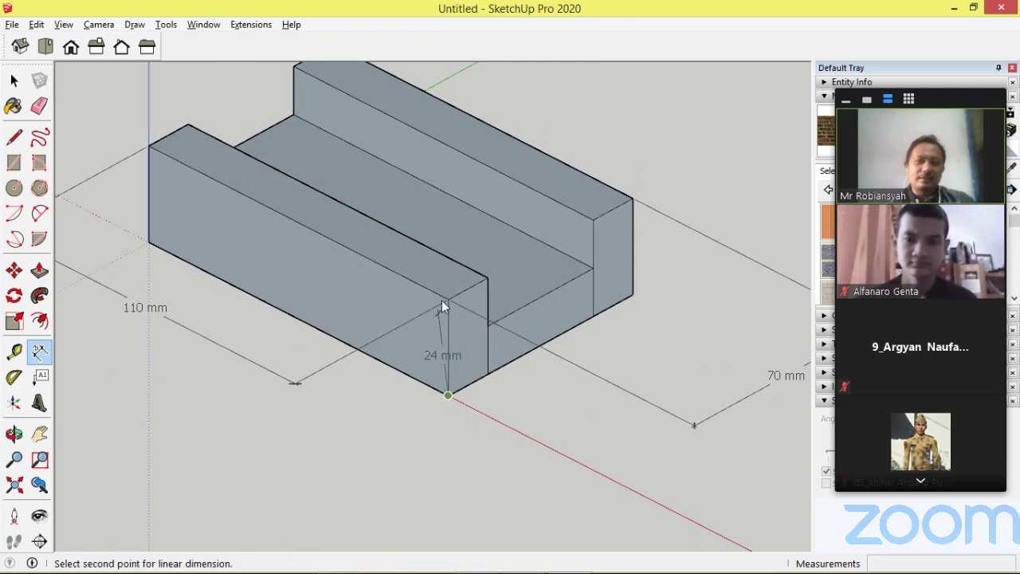
pyautogui.click(448, 299)
pyautogui.click(620, 391)
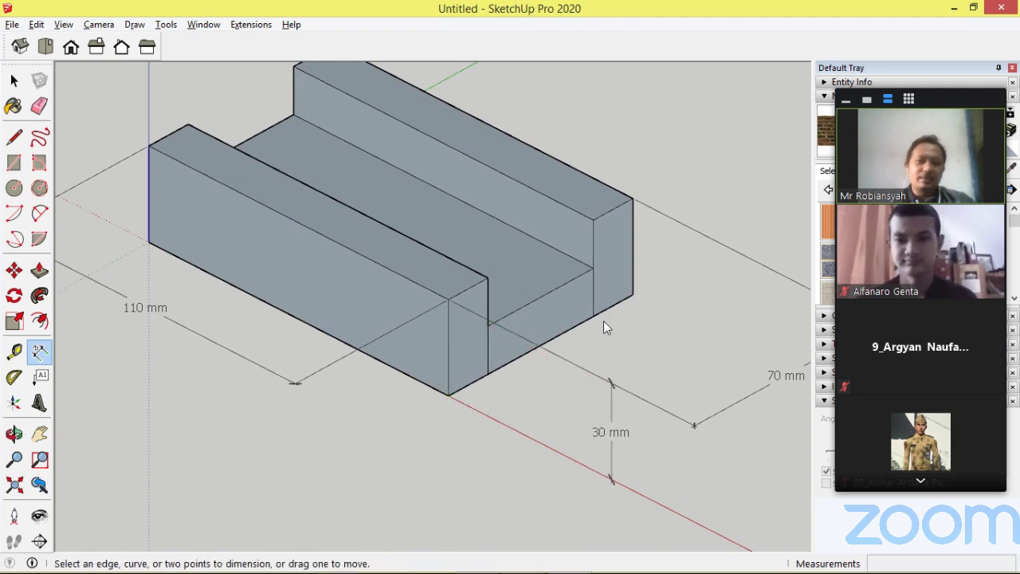
pyautogui.click(592, 316)
pyautogui.click(593, 268)
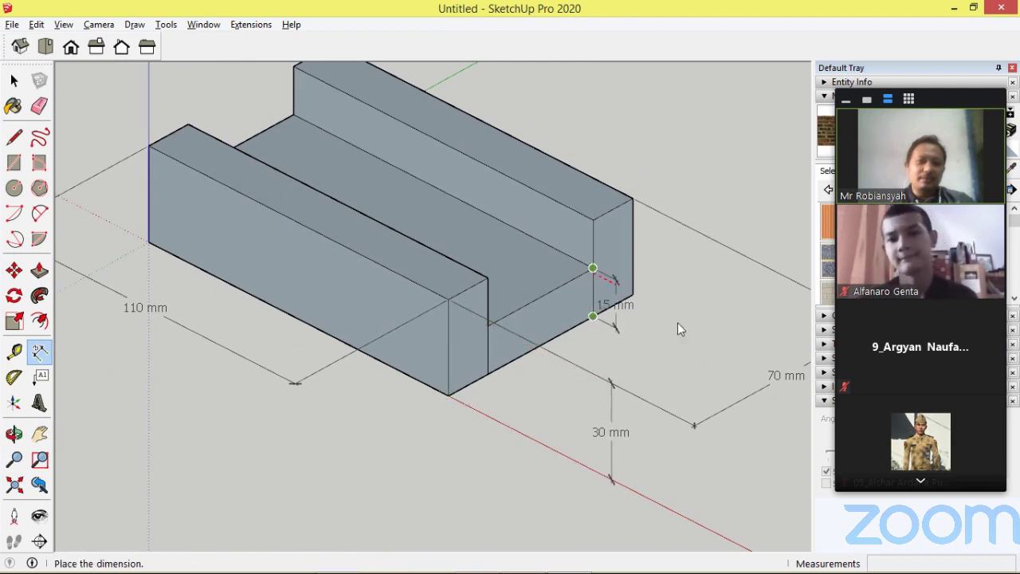
pyautogui.click(704, 339)
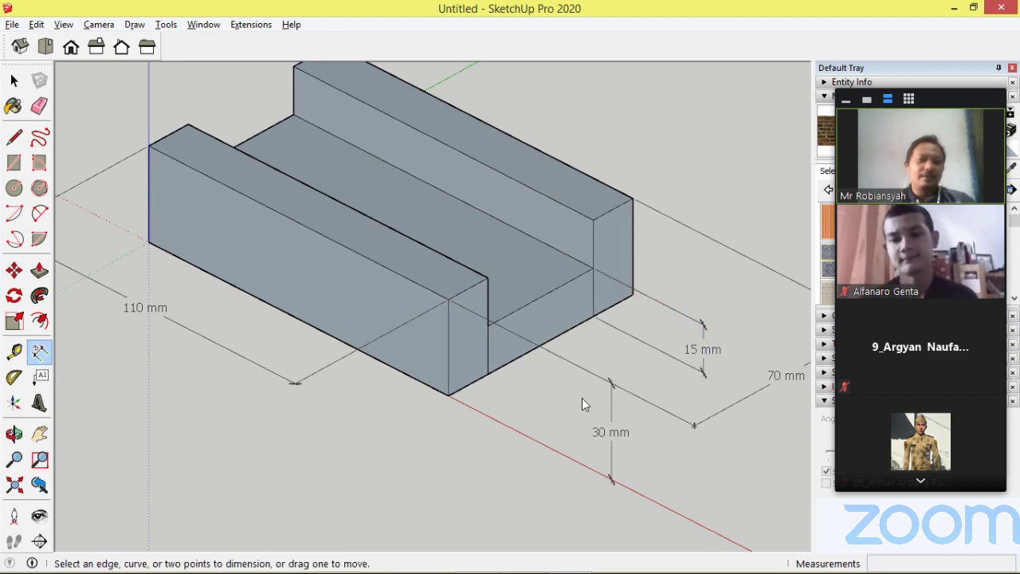
# - Trace a 110 mm line along the open side's long edge on the red axis to close the block's missing face
pyautogui.click(39, 106)
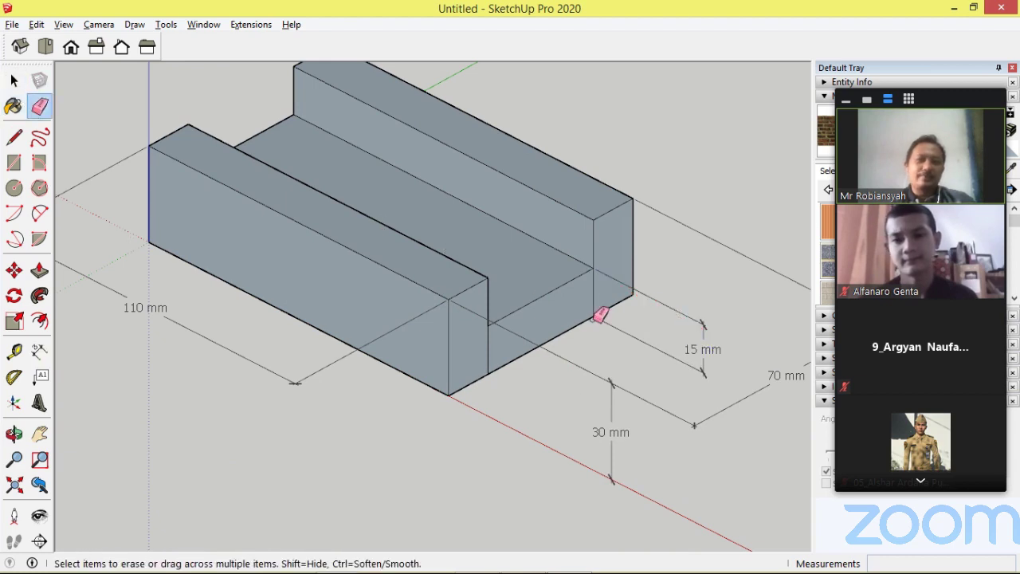
pyautogui.moveTo(554, 213)
pyautogui.mouseDown(button='middle')
pyautogui.moveTo(597, 287)
pyautogui.moveTo(581, 205)
pyautogui.moveTo(492, 433)
pyautogui.moveTo(475, 228)
pyautogui.moveTo(486, 84)
pyautogui.moveTo(454, 241)
pyautogui.moveTo(407, 237)
pyautogui.moveTo(412, 100)
pyautogui.moveTo(335, 164)
pyautogui.moveTo(337, 69)
pyautogui.mouseUp(button='middle')
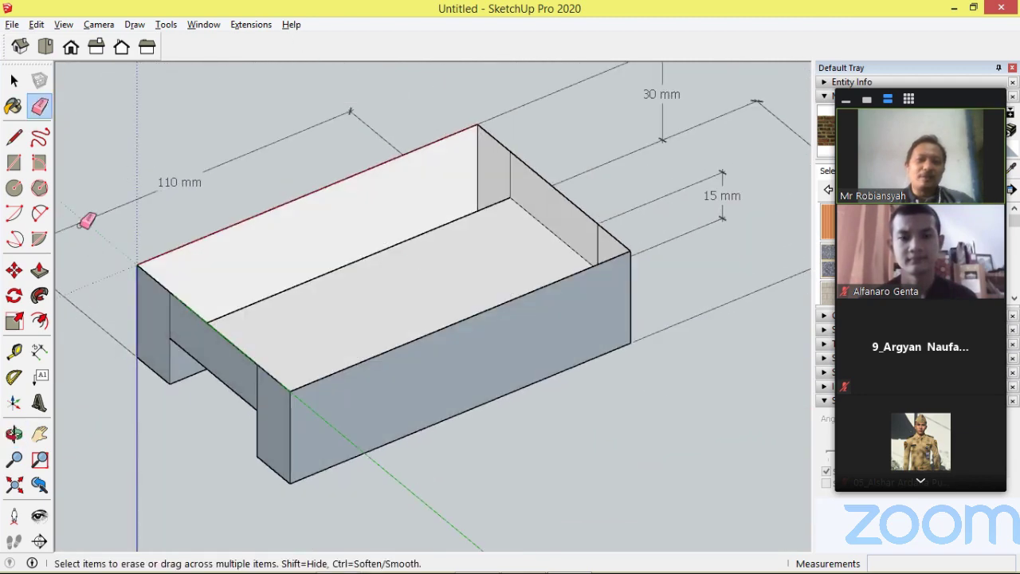
pyautogui.click(15, 137)
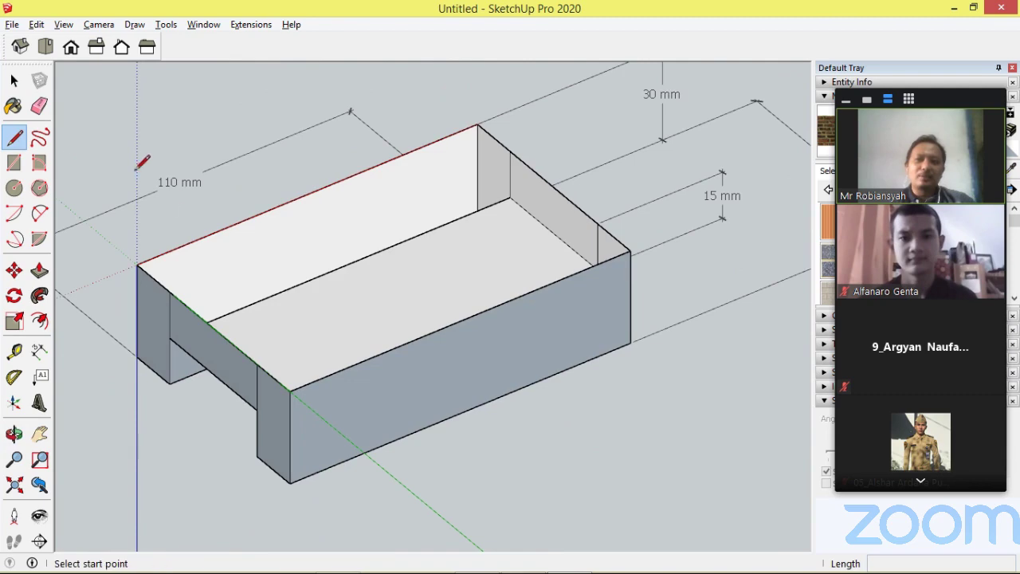
pyautogui.click(156, 257)
pyautogui.click(478, 125)
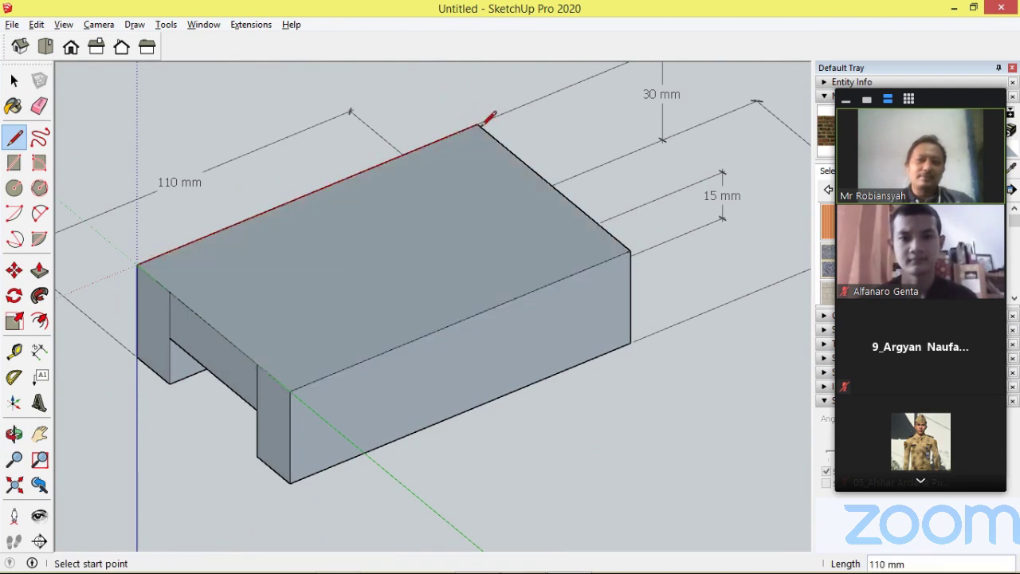
# - Examine the round hole's diameter and position and the base dimensions on the reference drawing
pyautogui.moveTo(287, 199); pyautogui.dragTo(338, 332, button='middle')
pyautogui.scroll(-6, 478, 241)
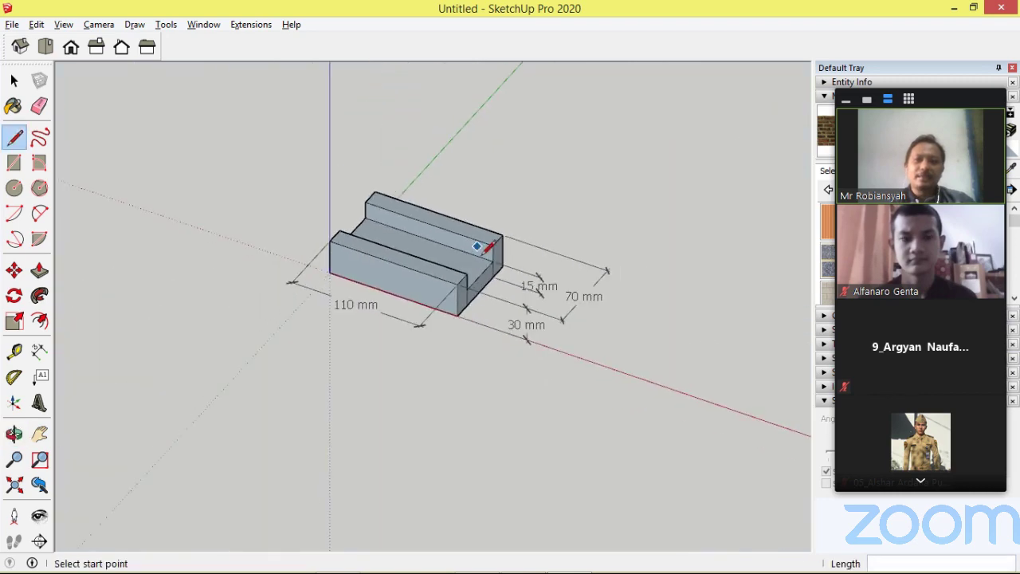
pyautogui.scroll(-2, 487, 251)
pyautogui.scroll(4, 333, 90)
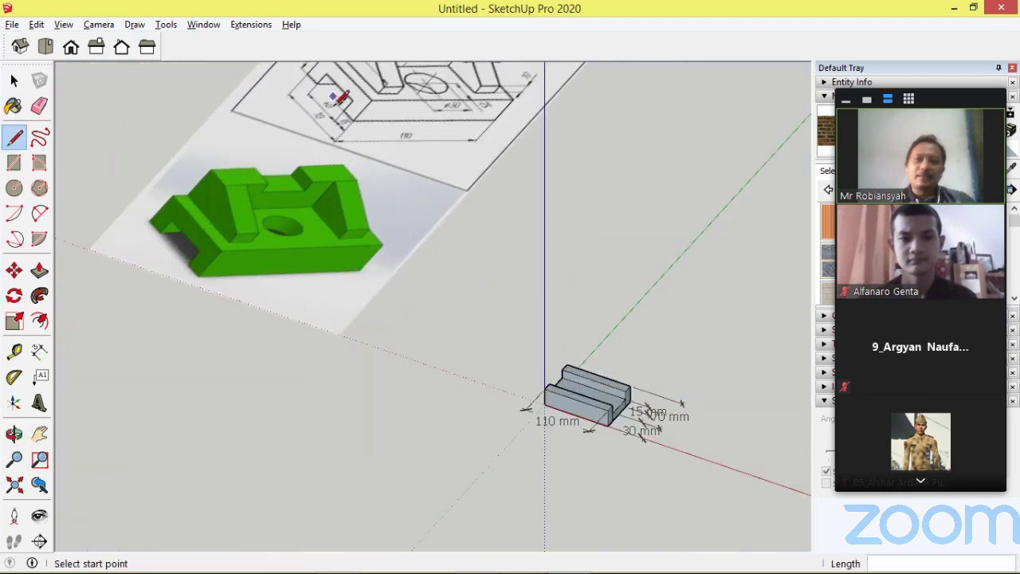
pyautogui.scroll(-2, 275, 231)
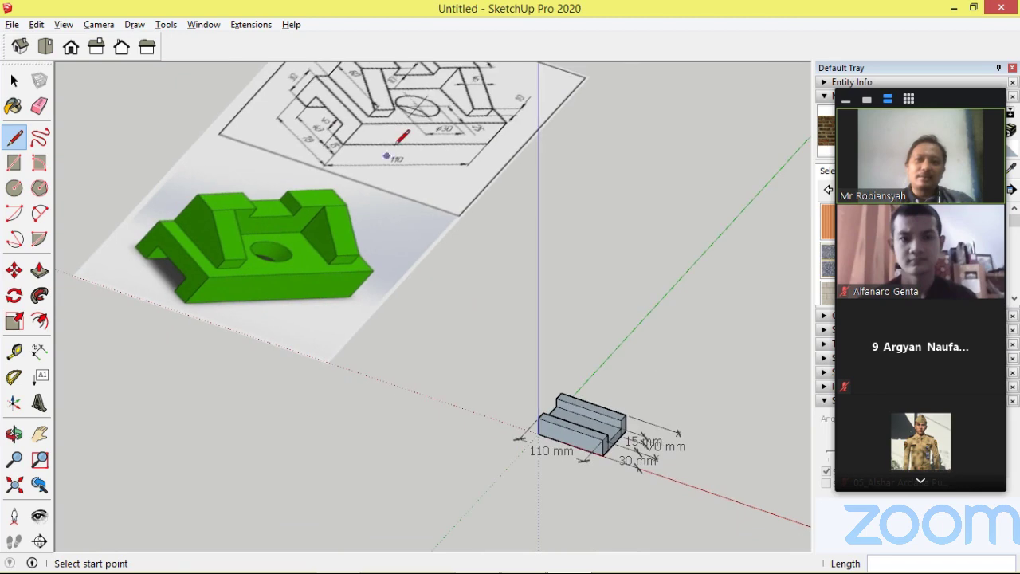
pyautogui.scroll(6, 422, 91)
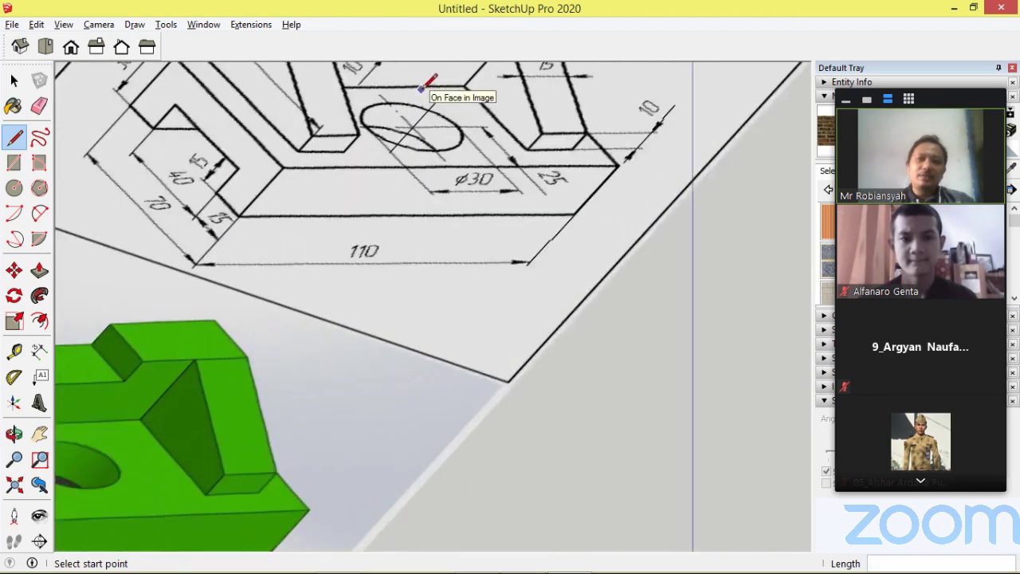
pyautogui.moveTo(352, 223)
pyautogui.mouseDown(button='middle')
pyautogui.moveTo(485, 333)
pyautogui.moveTo(533, 405)
pyautogui.mouseUp(button='middle')
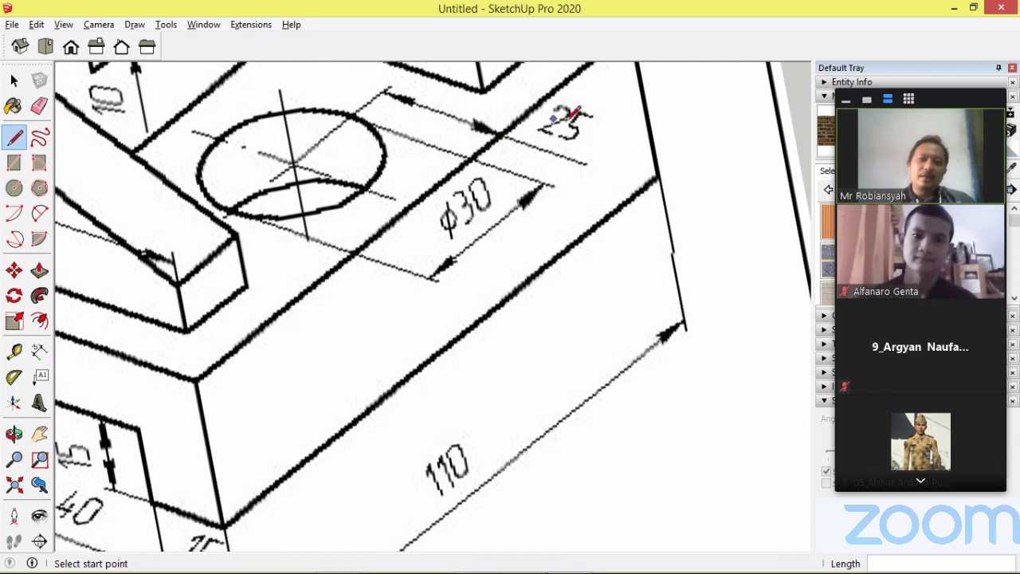
pyautogui.scroll(-10, 353, 239)
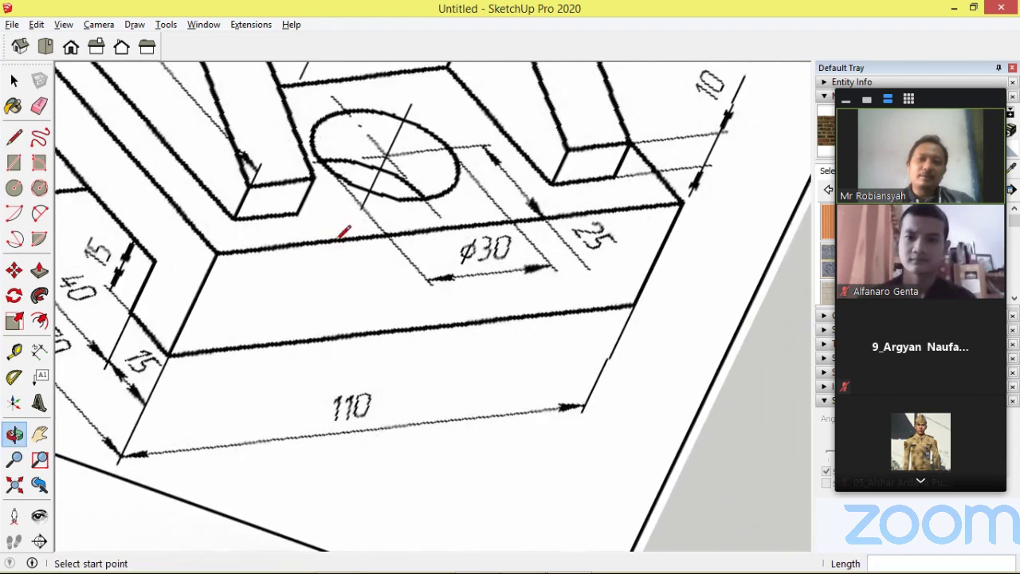
pyautogui.moveTo(420, 255); pyautogui.dragTo(308, 239, button='middle')
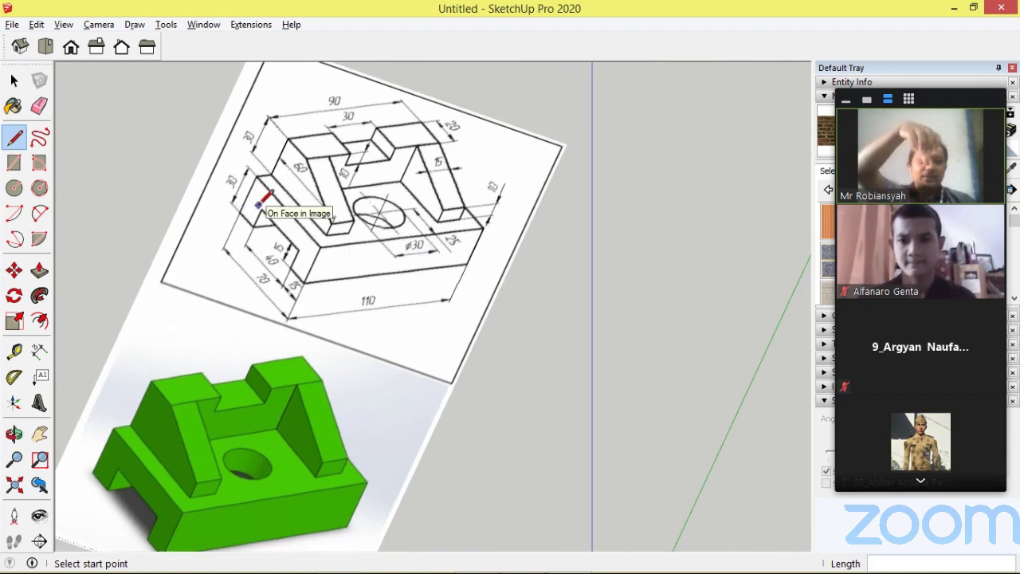
# - Erase the length, width, height and web thickness dimensions around the block
pyautogui.scroll(-5, 335, 319)
pyautogui.scroll(3, 411, 410)
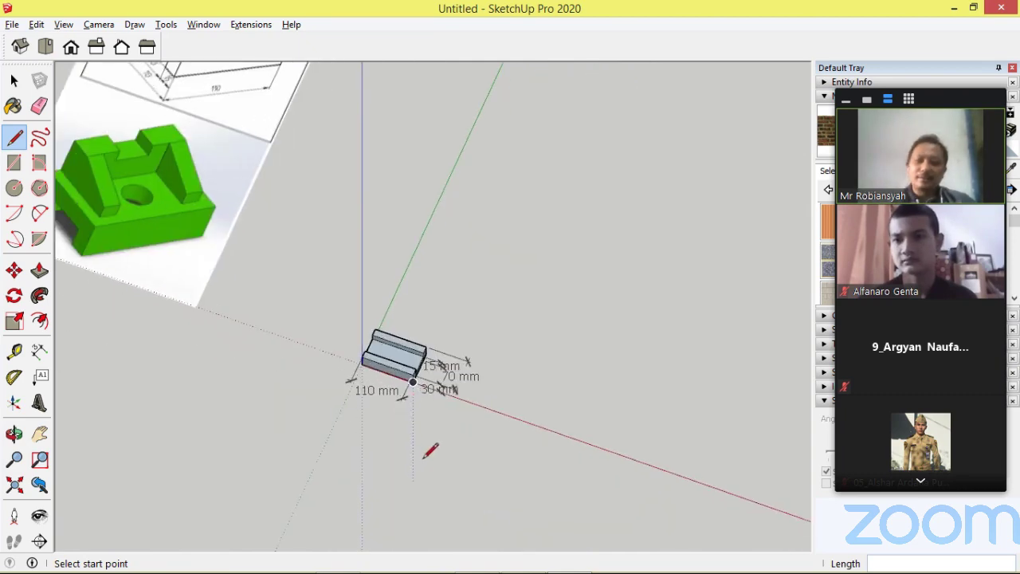
pyautogui.scroll(5, 414, 363)
pyautogui.moveTo(415, 359)
pyautogui.mouseDown(button='middle')
pyautogui.moveTo(335, 276)
pyautogui.moveTo(323, 279)
pyautogui.mouseUp(button='middle')
pyautogui.click(39, 105)
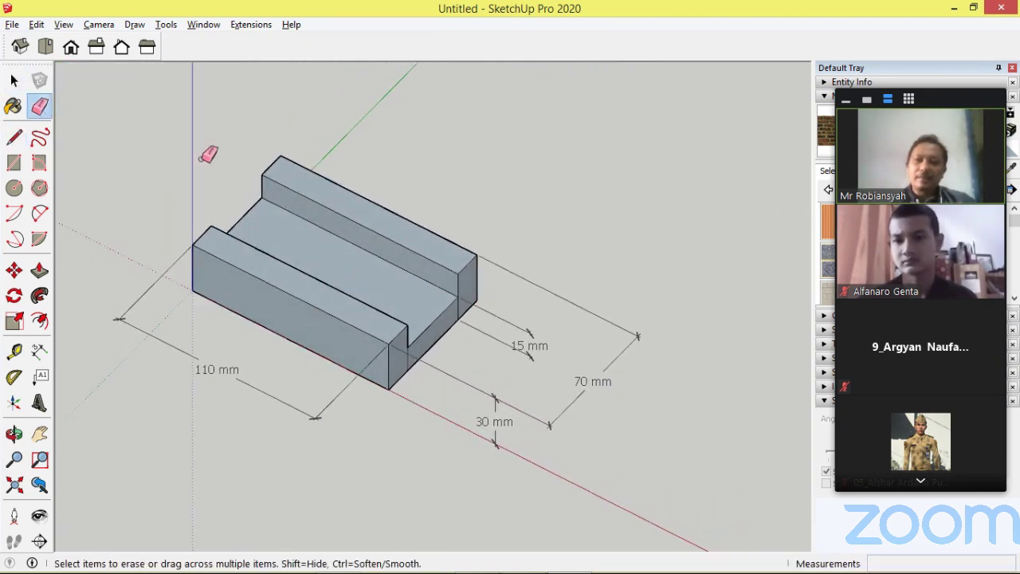
pyautogui.moveTo(569, 282)
pyautogui.mouseDown()
pyautogui.moveTo(460, 397)
pyautogui.moveTo(314, 433)
pyautogui.moveTo(323, 426)
pyautogui.moveTo(96, 234)
pyautogui.mouseUp()
# - Select the entire slotted block with all its connected faces and edges
pyautogui.moveTo(148, 237)
pyautogui.mouseDown(button='middle')
pyautogui.moveTo(266, 319)
pyautogui.moveTo(314, 303)
pyautogui.mouseUp(button='middle')
pyautogui.press('space')
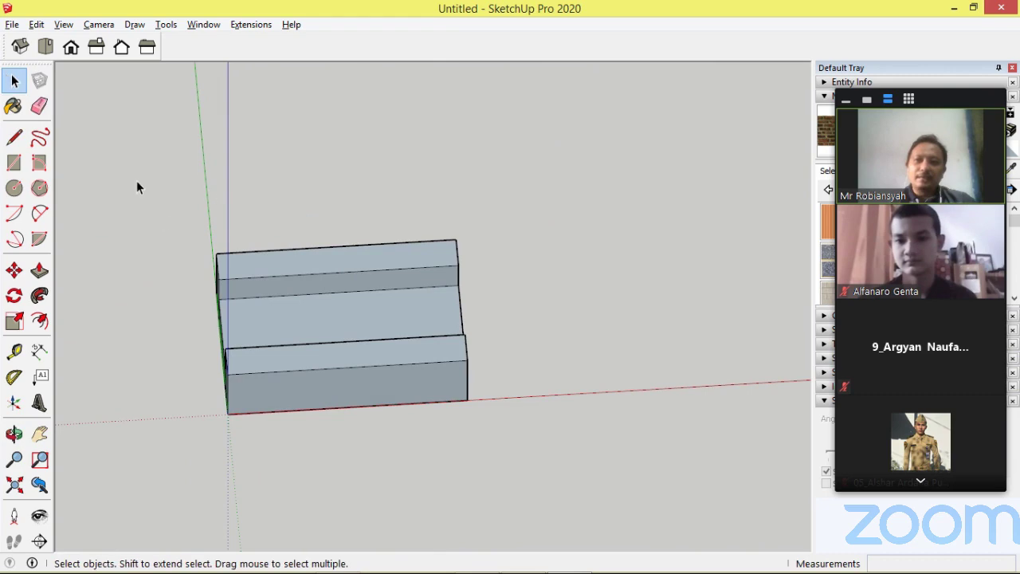
pyautogui.moveTo(136, 180); pyautogui.dragTo(635, 496)
pyautogui.moveTo(642, 256); pyautogui.dragTo(343, 188, button='middle')
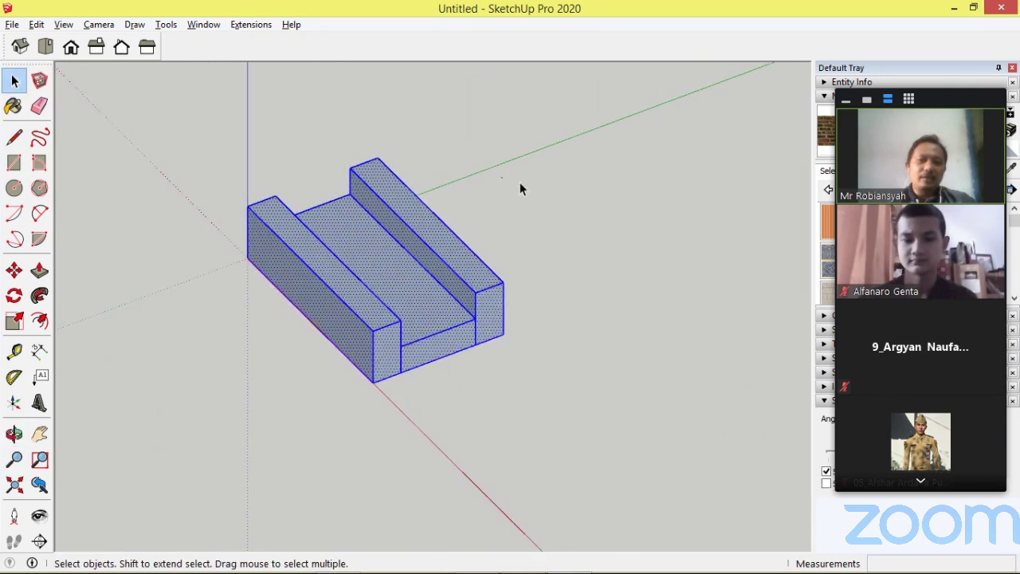
pyautogui.click(519, 182)
pyautogui.tripleClick(417, 294)
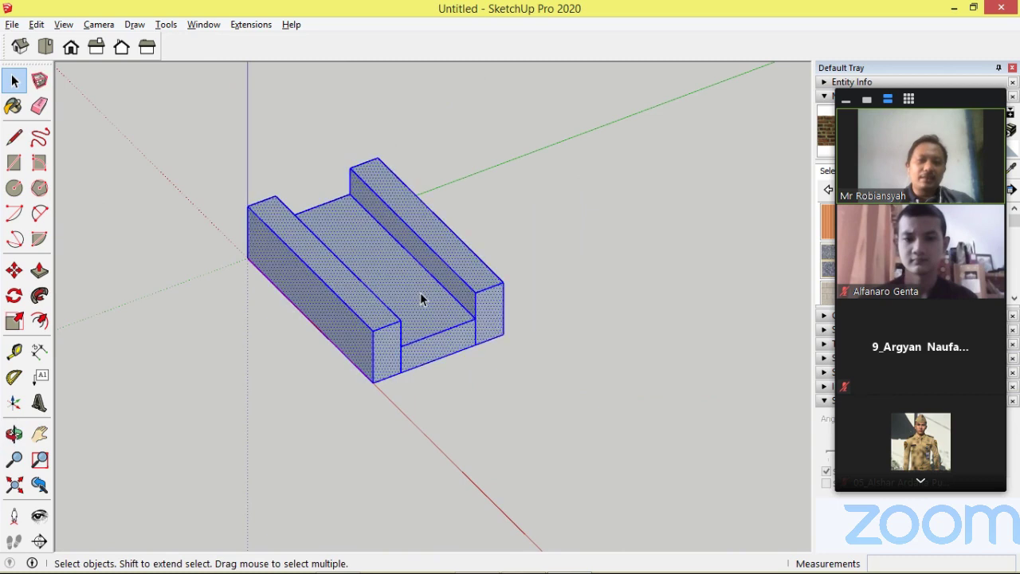
pyautogui.click(565, 328)
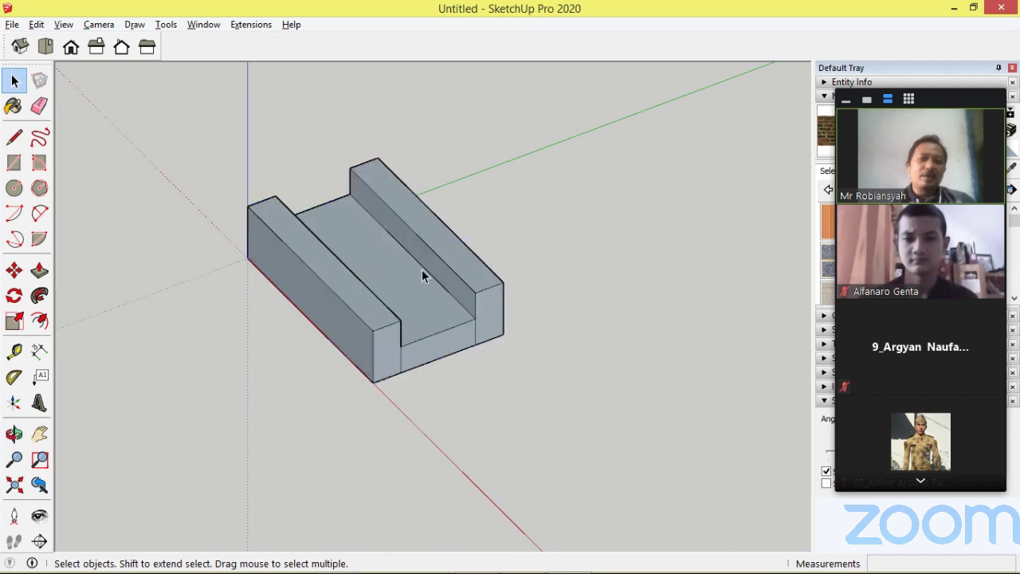
pyautogui.tripleClick(404, 301)
pyautogui.moveTo(526, 199); pyautogui.dragTo(551, 337, button='middle')
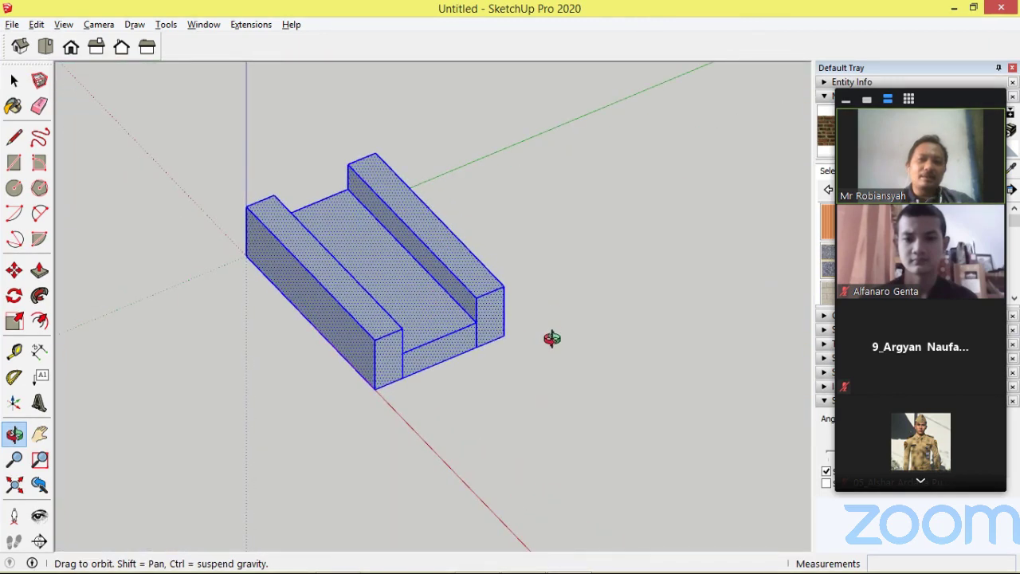
pyautogui.click(580, 322)
pyautogui.tripleClick(396, 282)
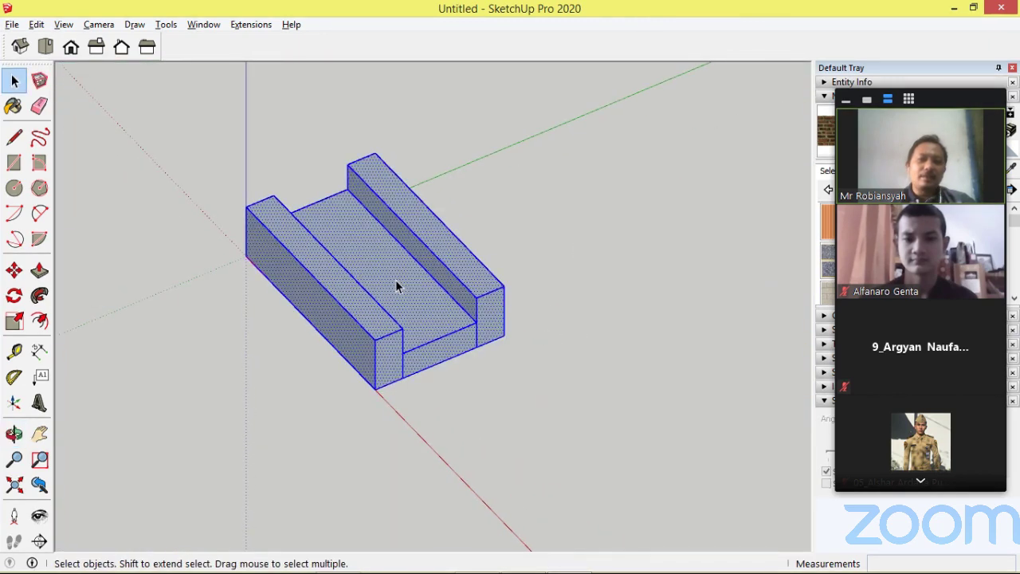
# - Rotate the selected slotted block 180° in the front plane about its corner at the origin, turning the slot downward
pyautogui.moveTo(468, 297); pyautogui.dragTo(608, 318, button='middle')
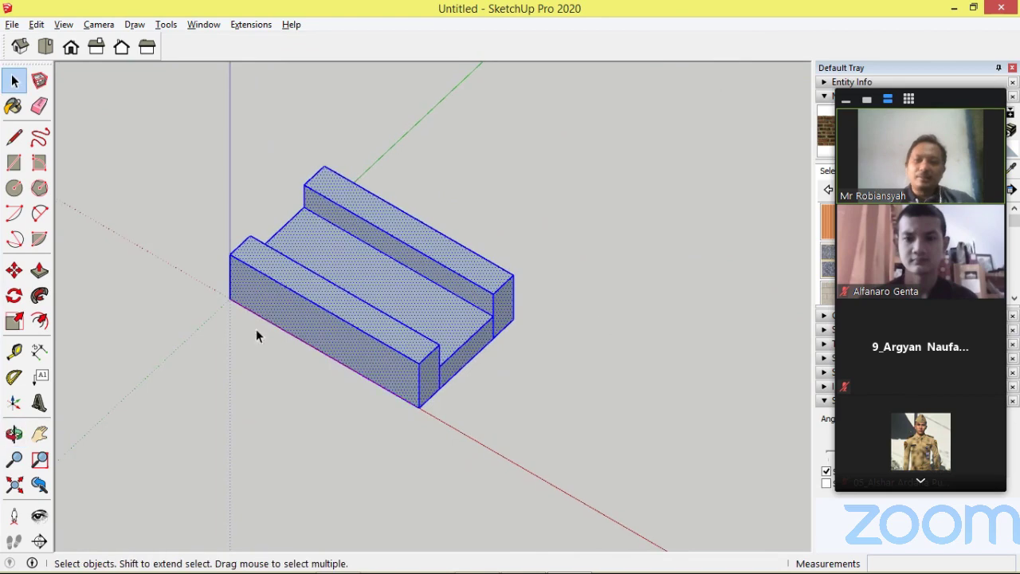
pyautogui.moveTo(257, 334); pyautogui.dragTo(470, 139, button='middle')
pyautogui.click(71, 47)
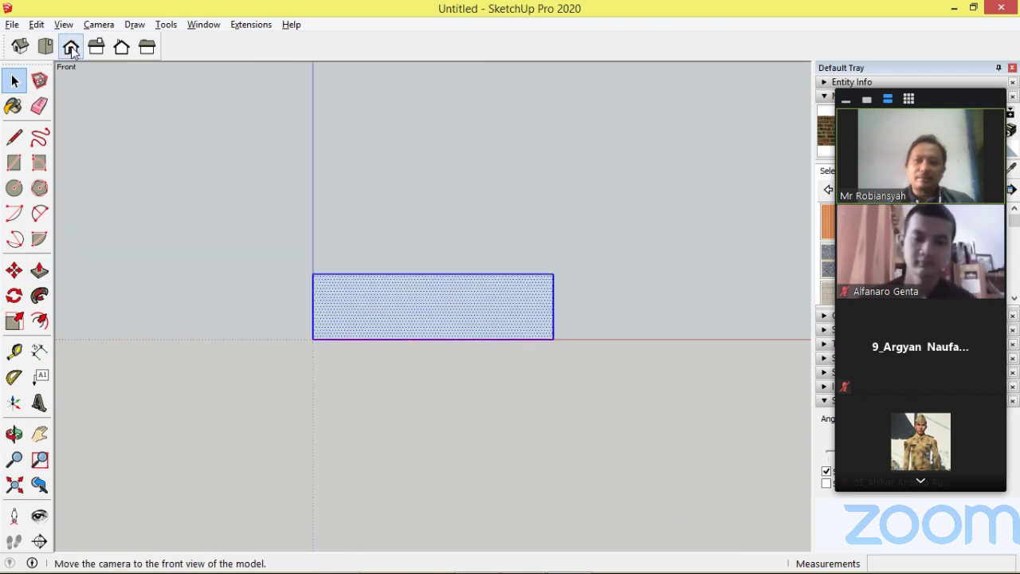
pyautogui.click(45, 47)
pyautogui.click(20, 47)
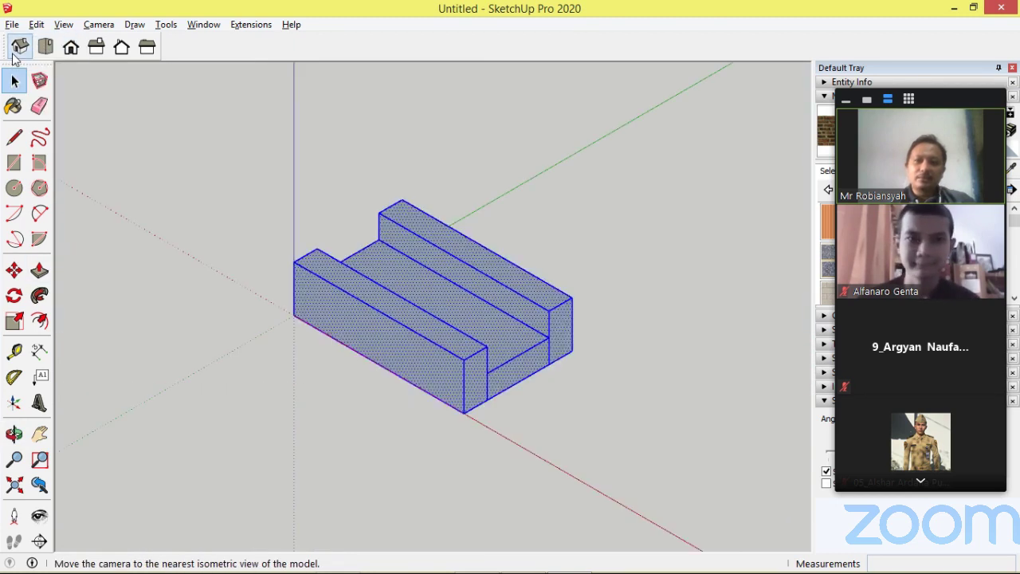
pyautogui.click(71, 47)
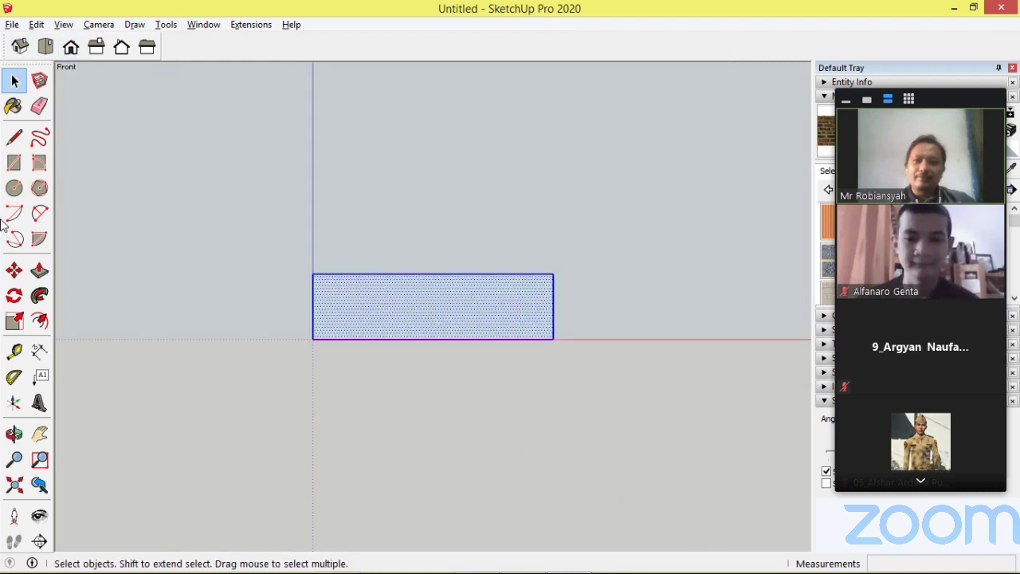
pyautogui.click(15, 296)
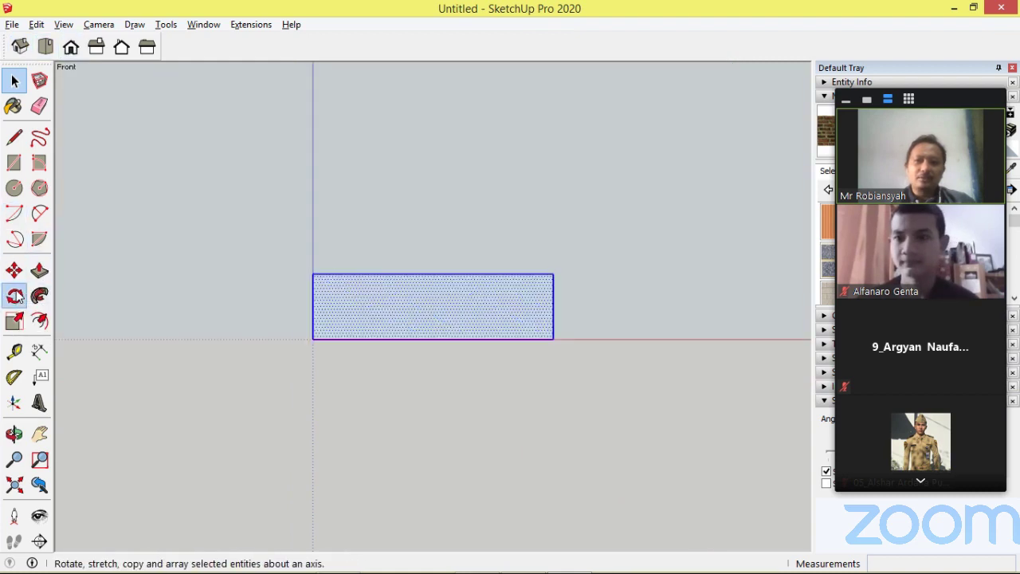
pyautogui.click(311, 338)
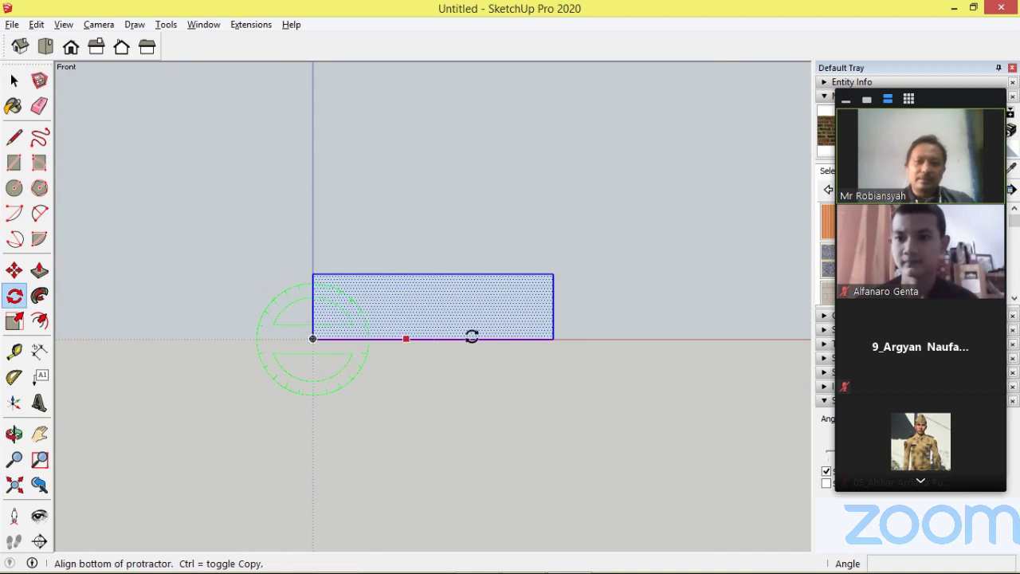
pyautogui.click(553, 339)
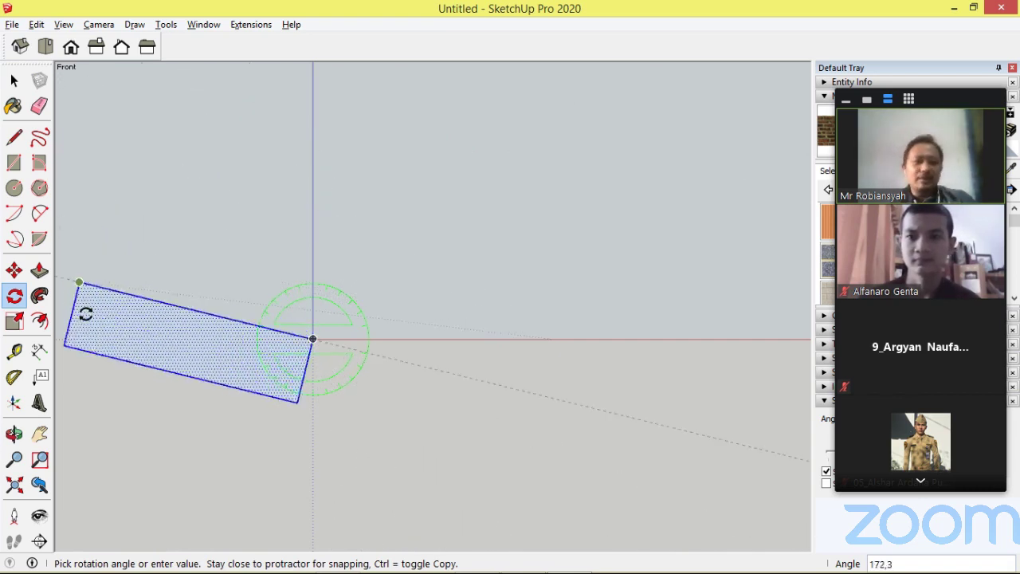
pyautogui.click(80, 338)
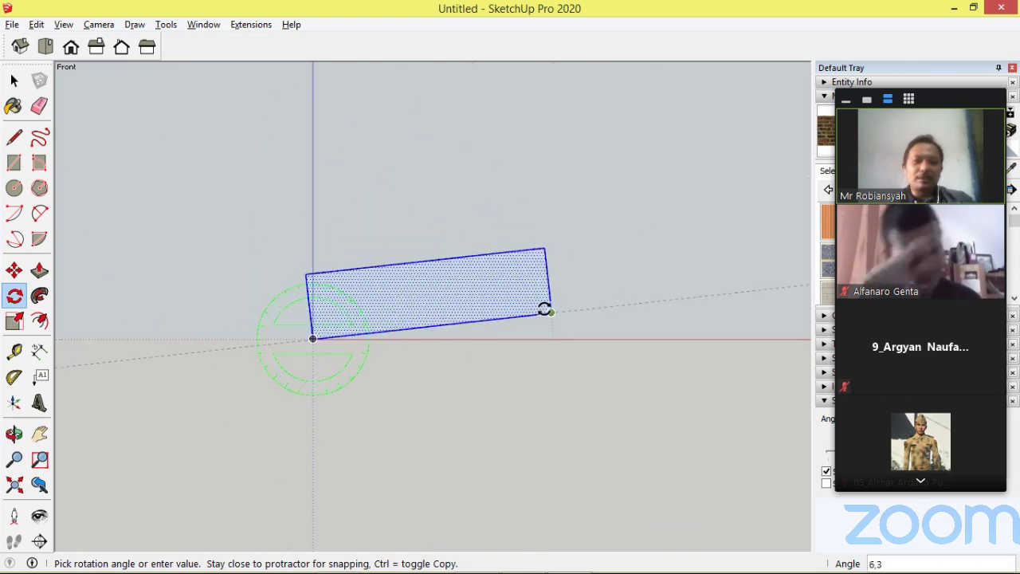
pyautogui.write('180')
pyautogui.press('Return')
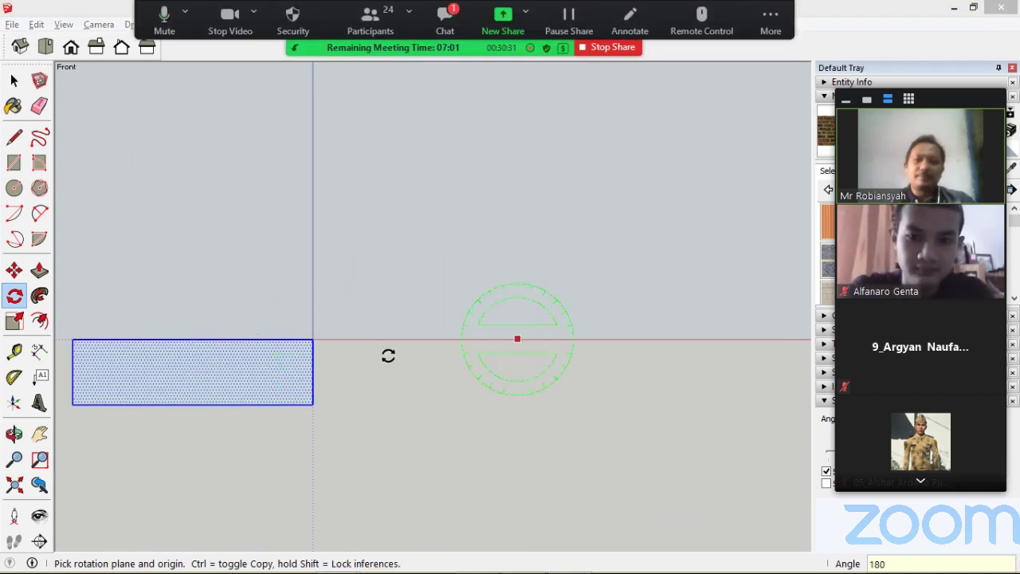
# - Move the rotated block by its lower front corner onto the origin
pyautogui.moveTo(295, 230); pyautogui.dragTo(194, 337, button='middle')
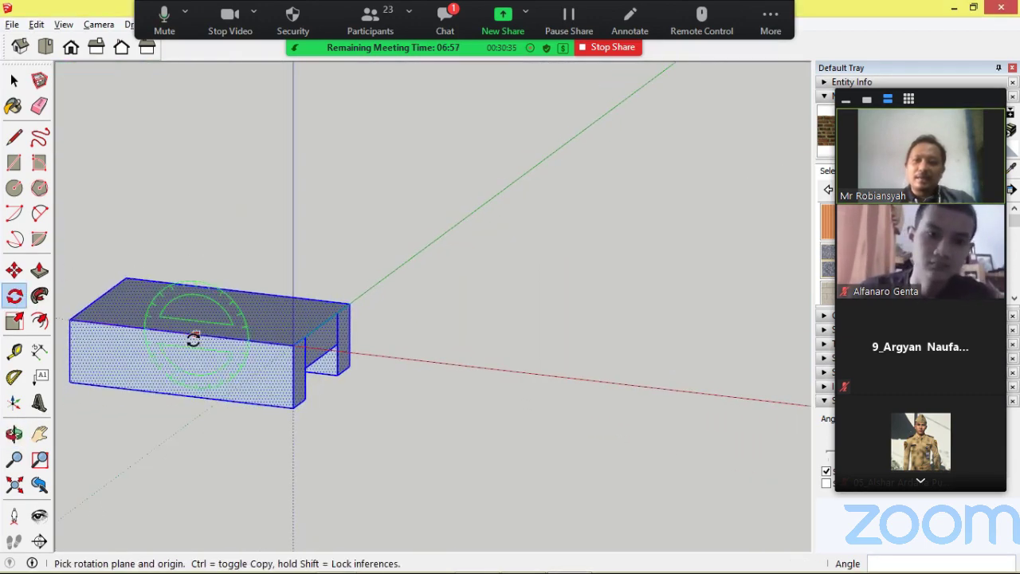
pyautogui.click(14, 271)
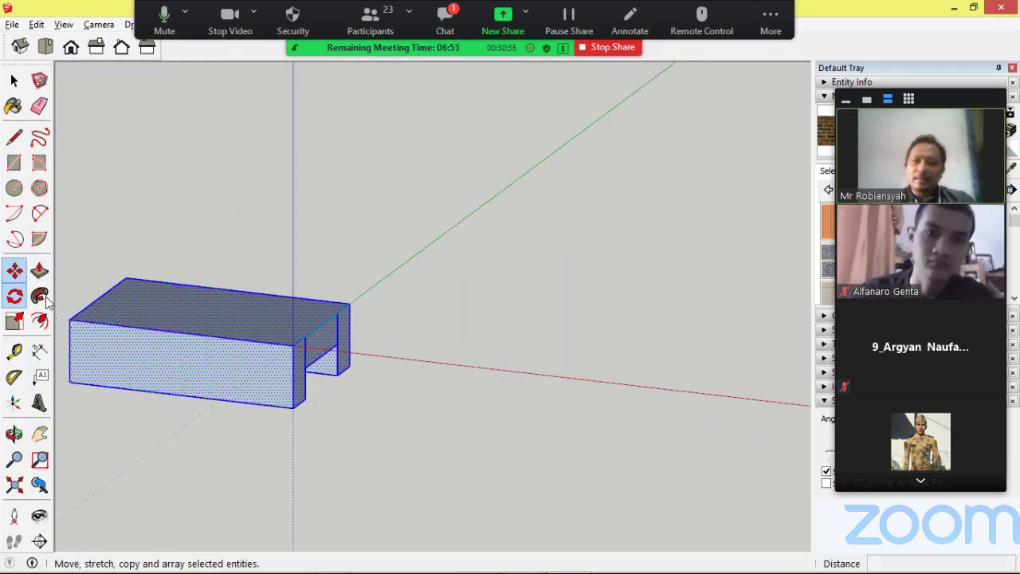
pyautogui.click(70, 383)
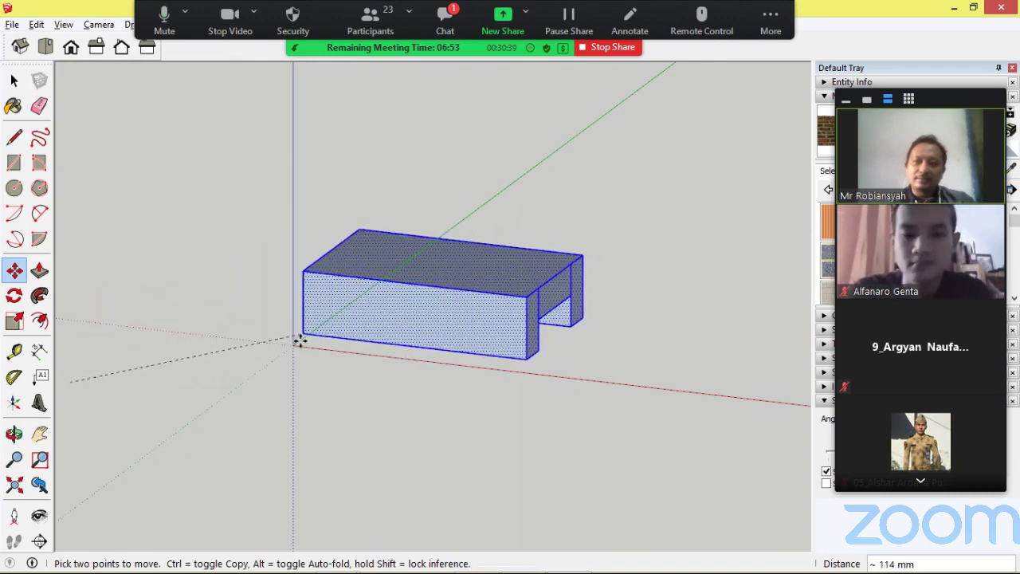
pyautogui.click(294, 345)
pyautogui.moveTo(644, 354); pyautogui.dragTo(282, 369, button='middle')
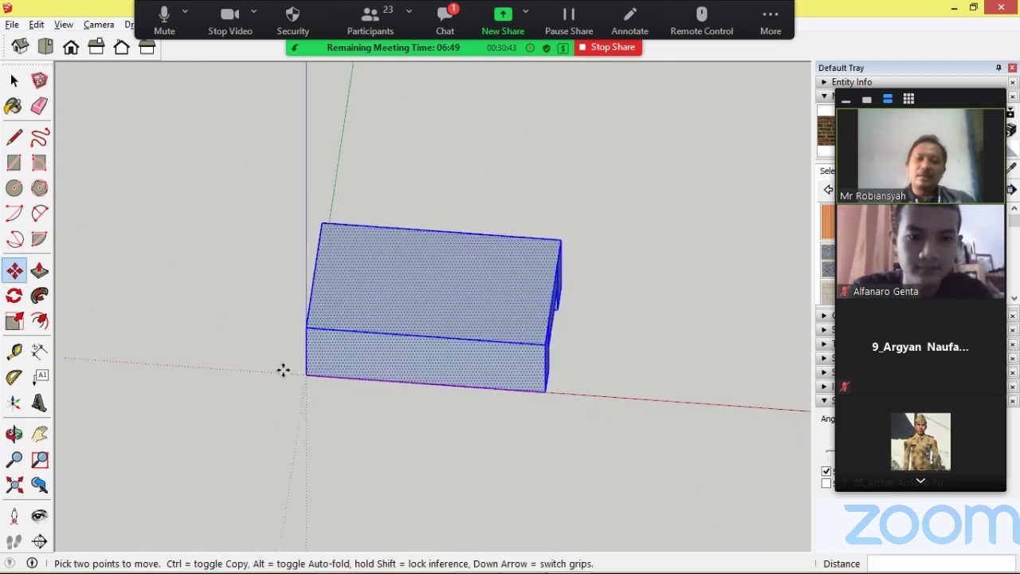
# - Examine the round hole's diameter and its offset from the base's long edge on the reference drawing
pyautogui.scroll(-4, 401, 364)
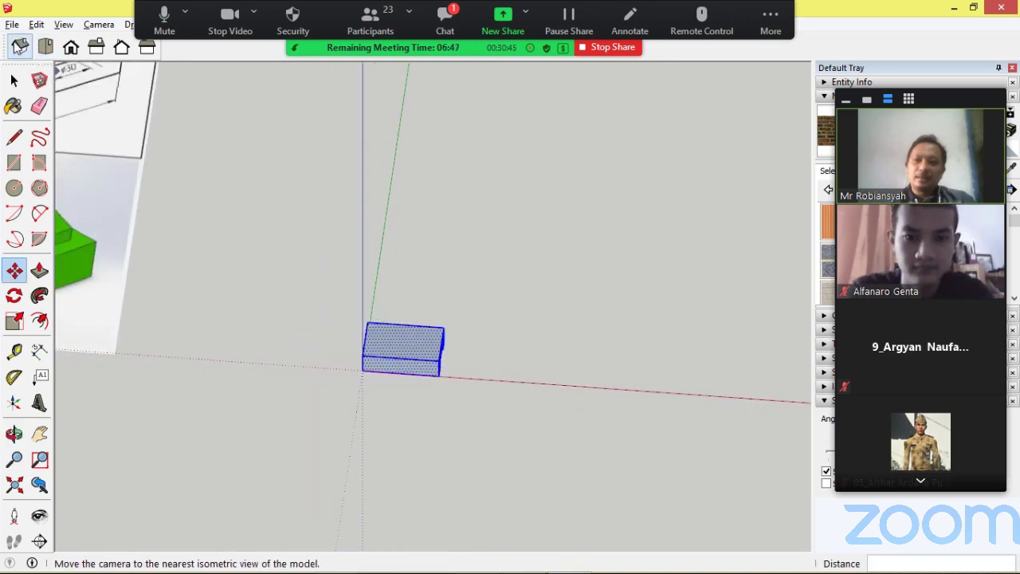
pyautogui.click(20, 46)
pyautogui.click(45, 47)
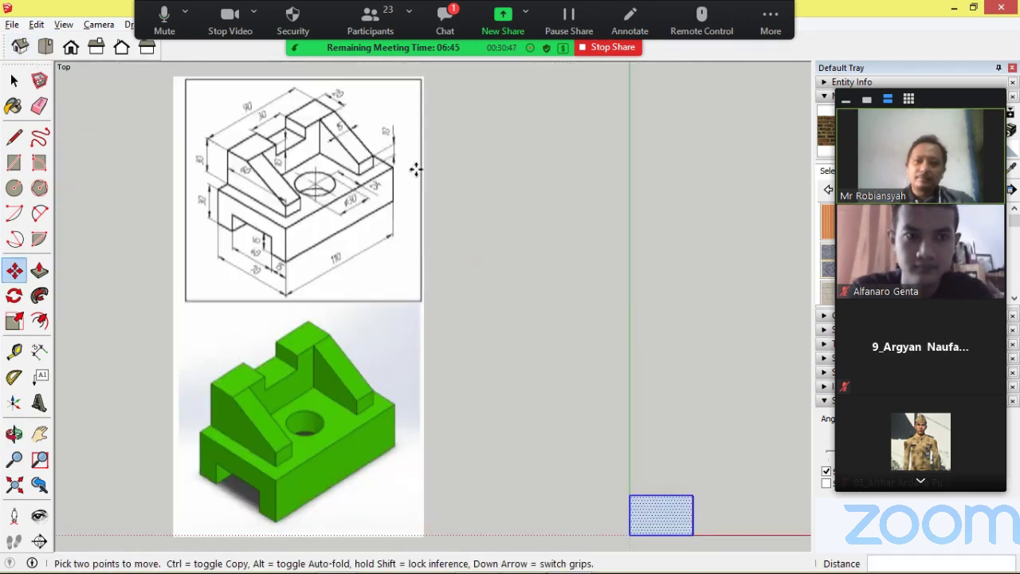
pyautogui.scroll(3, 391, 194)
pyautogui.scroll(1, 215, 198)
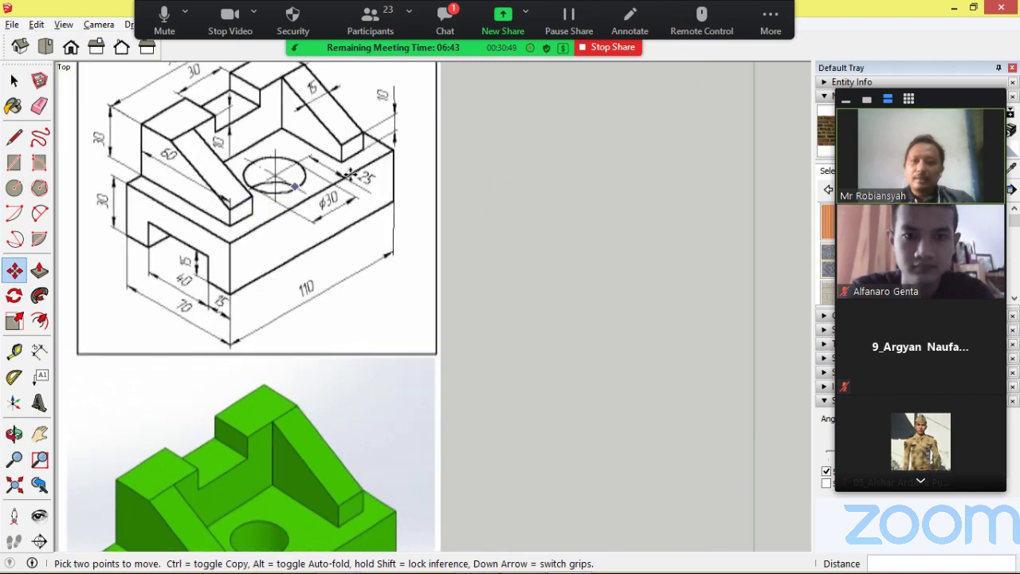
pyautogui.scroll(3, 349, 175)
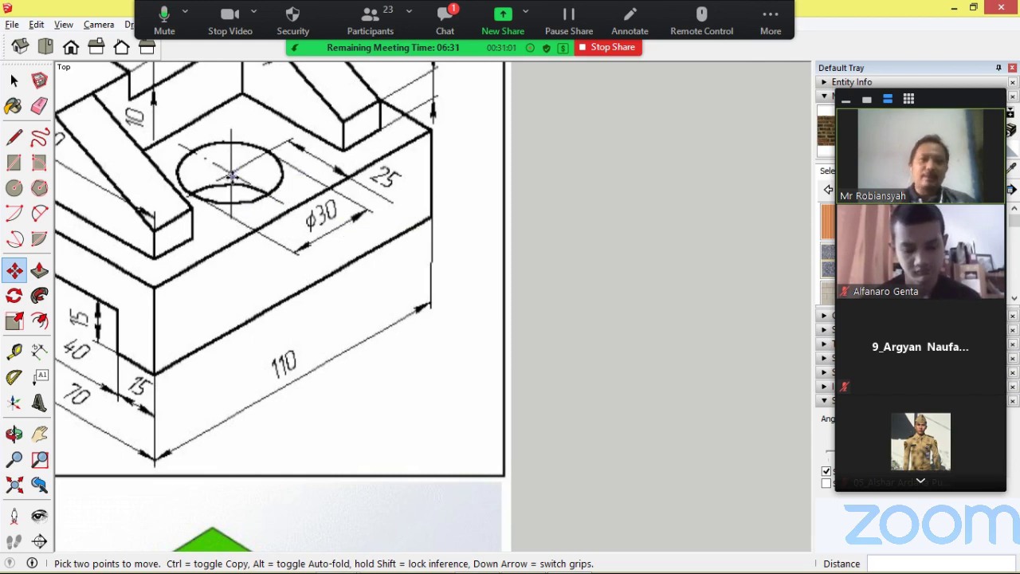
pyautogui.scroll(-2, 256, 177)
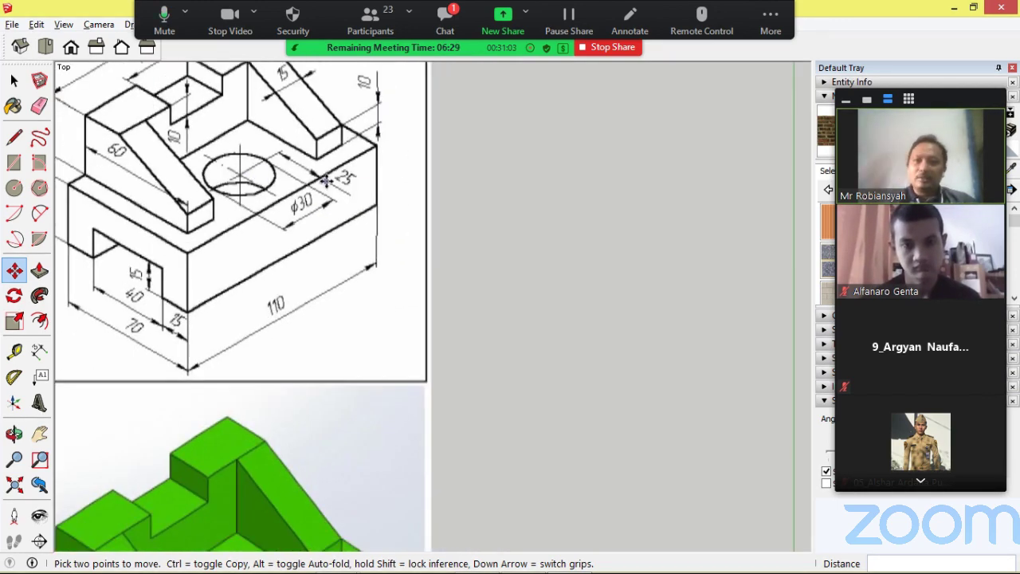
pyautogui.scroll(-1, 325, 182)
pyautogui.scroll(2, 93, 279)
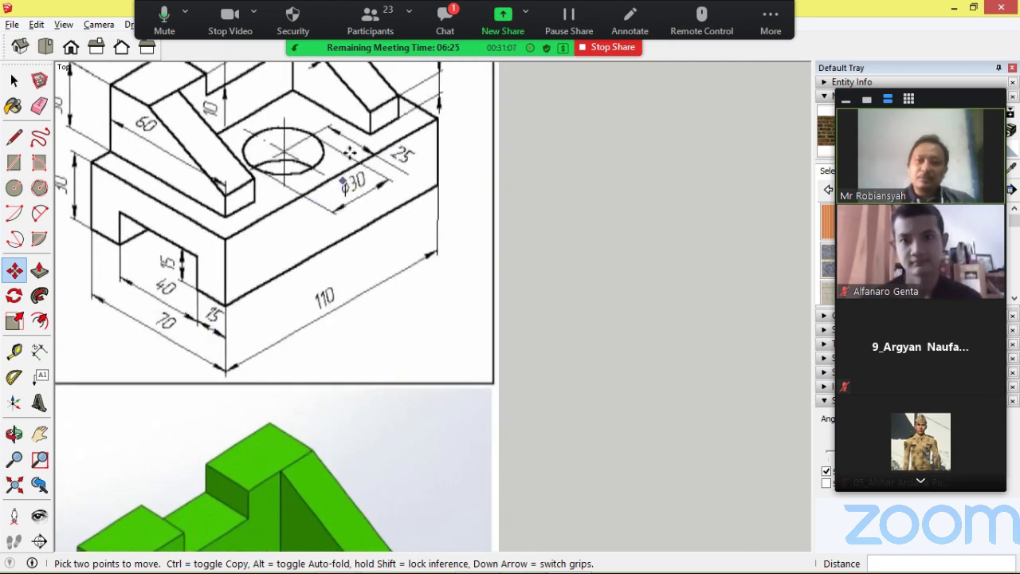
pyautogui.scroll(2, 348, 152)
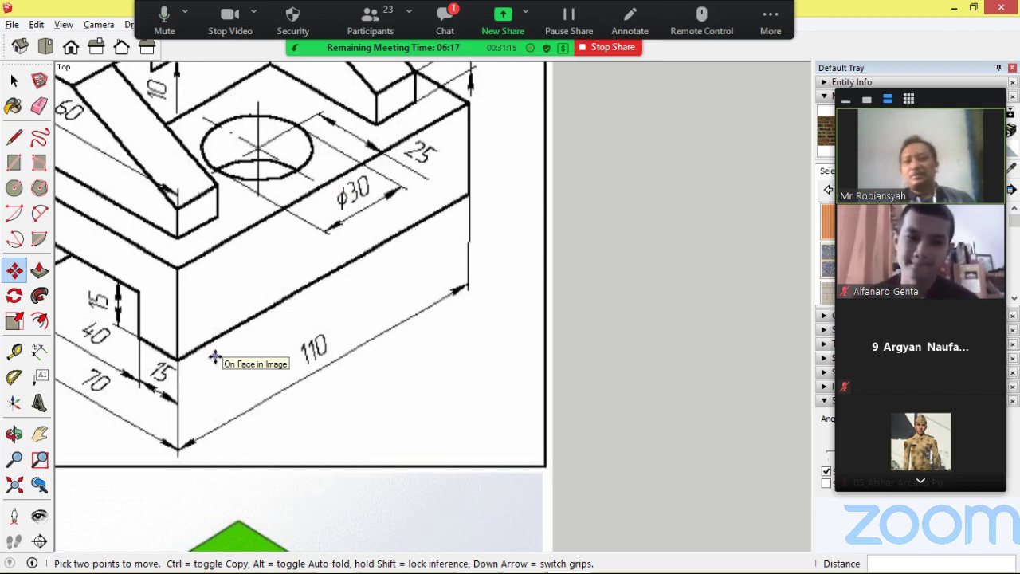
pyautogui.scroll(-5, 156, 339)
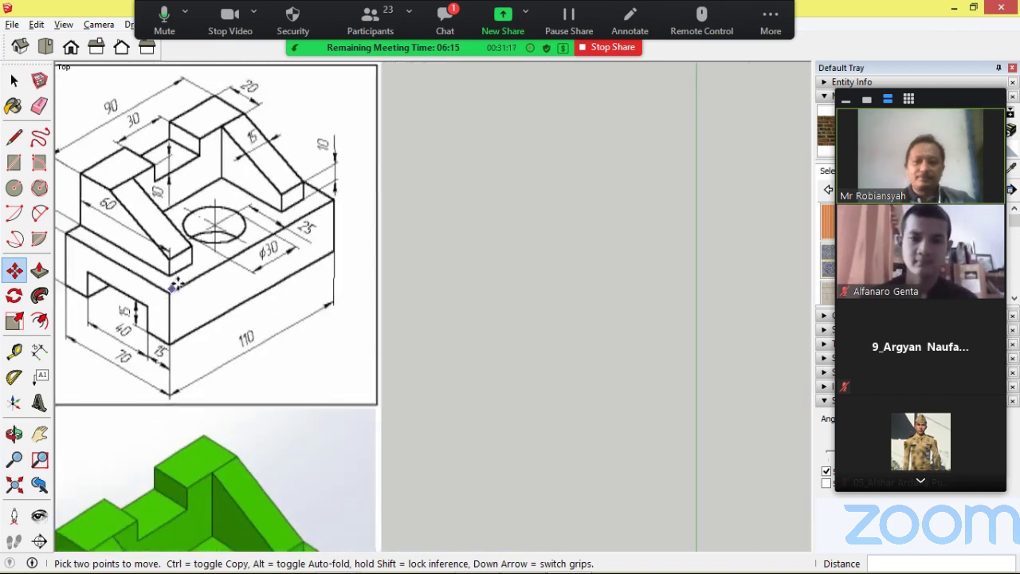
pyautogui.scroll(-2, 188, 269)
pyautogui.scroll(6, 378, 405)
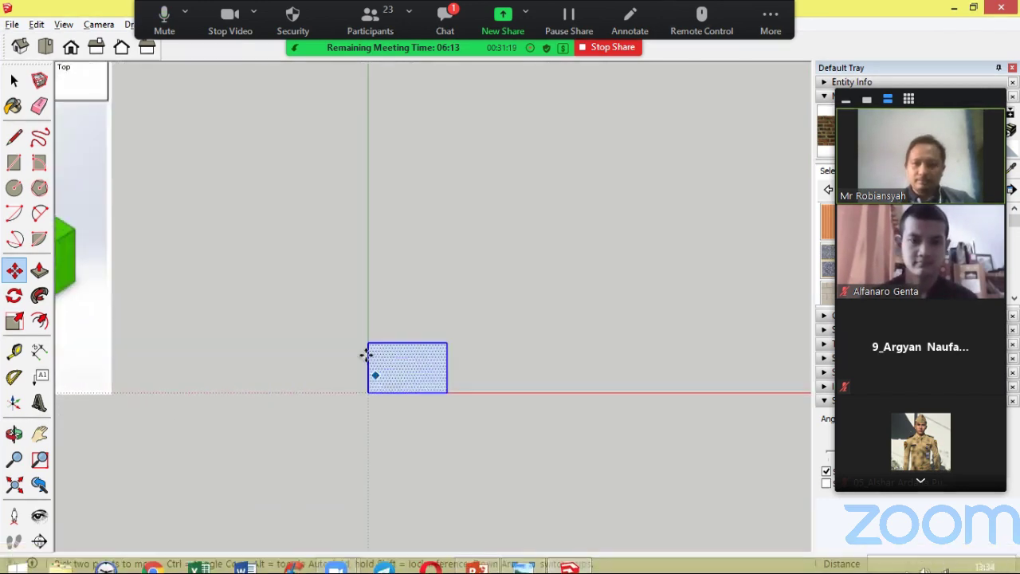
# - Copy the middle segment of the top face's short edge 55 mm along the red axis to the centre of the face
pyautogui.click(14, 80)
pyautogui.click(502, 235)
pyautogui.scroll(2, 511, 371)
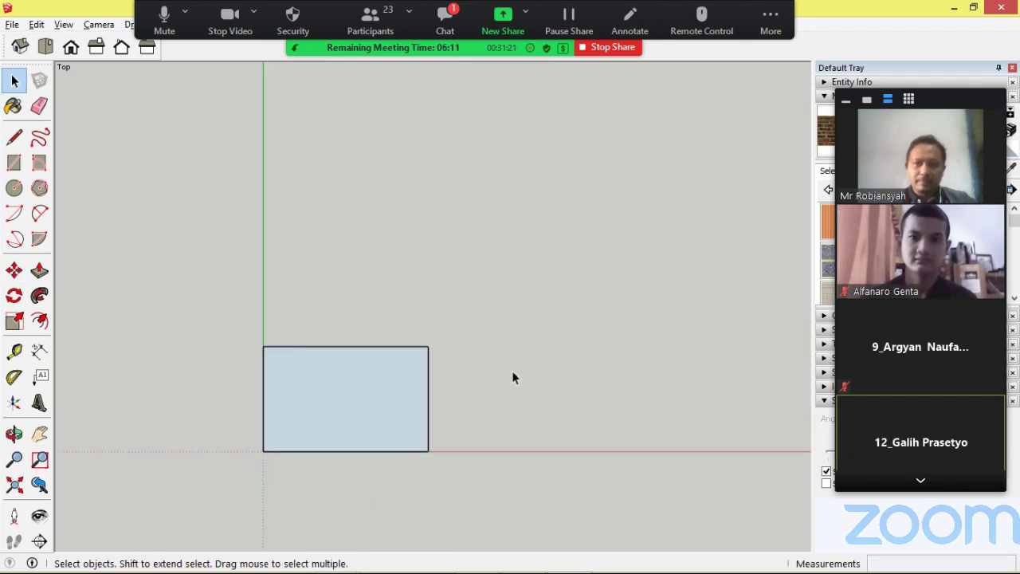
pyautogui.scroll(-1, 381, 441)
pyautogui.scroll(3, 213, 508)
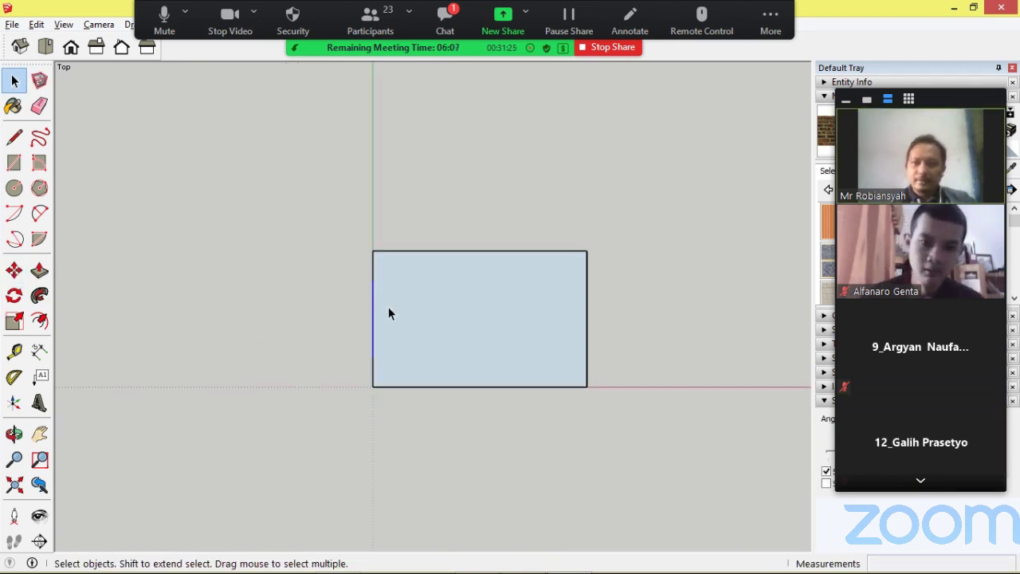
pyautogui.scroll(3, 404, 365)
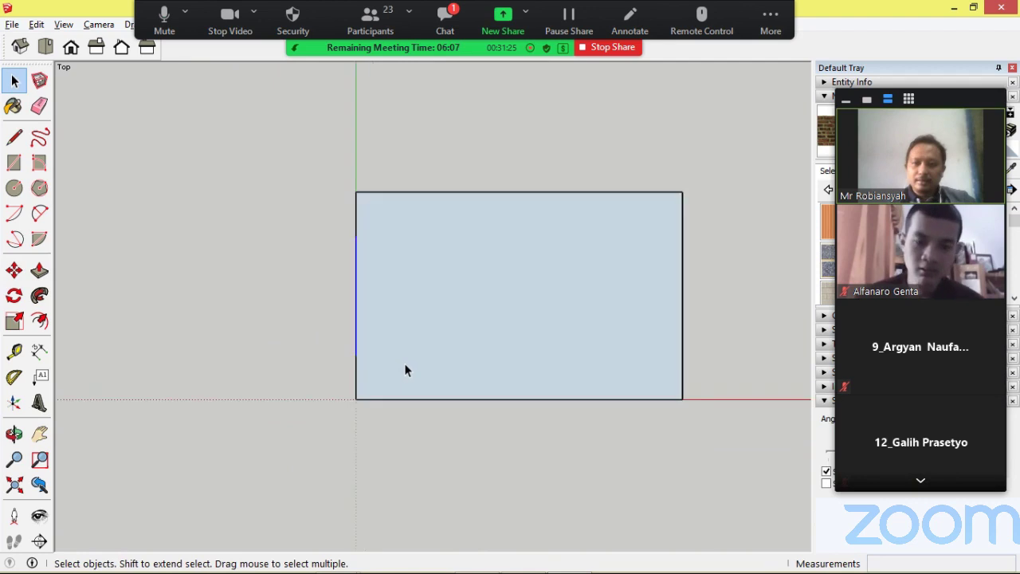
pyautogui.click(14, 272)
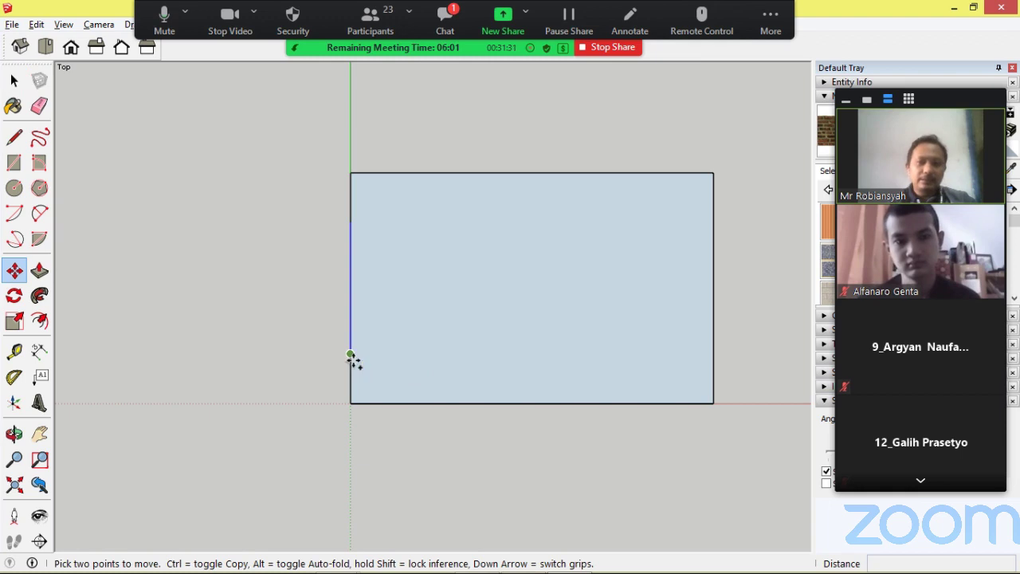
pyautogui.press('ctrl')
pyautogui.click(350, 355)
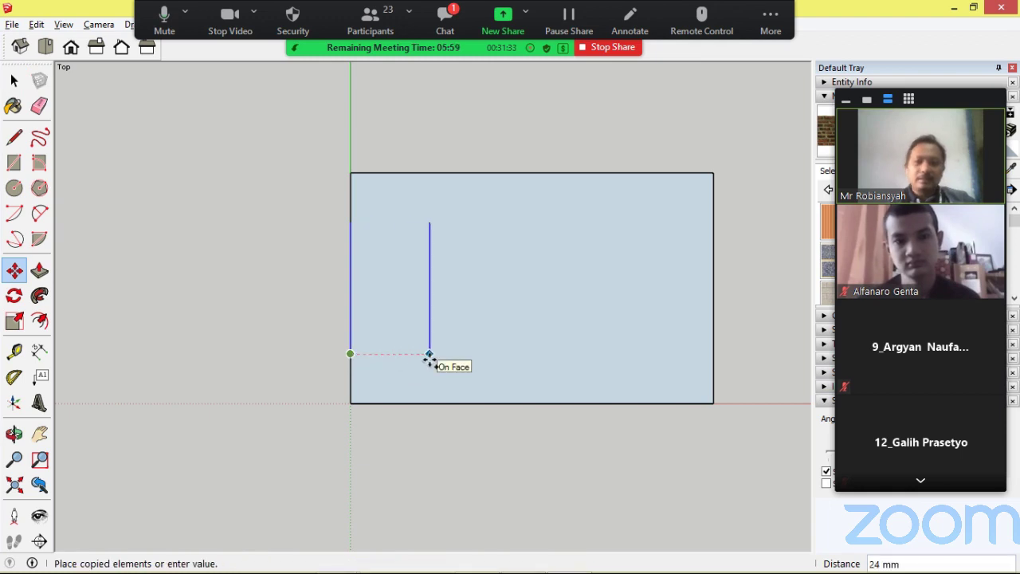
pyautogui.press('Return')
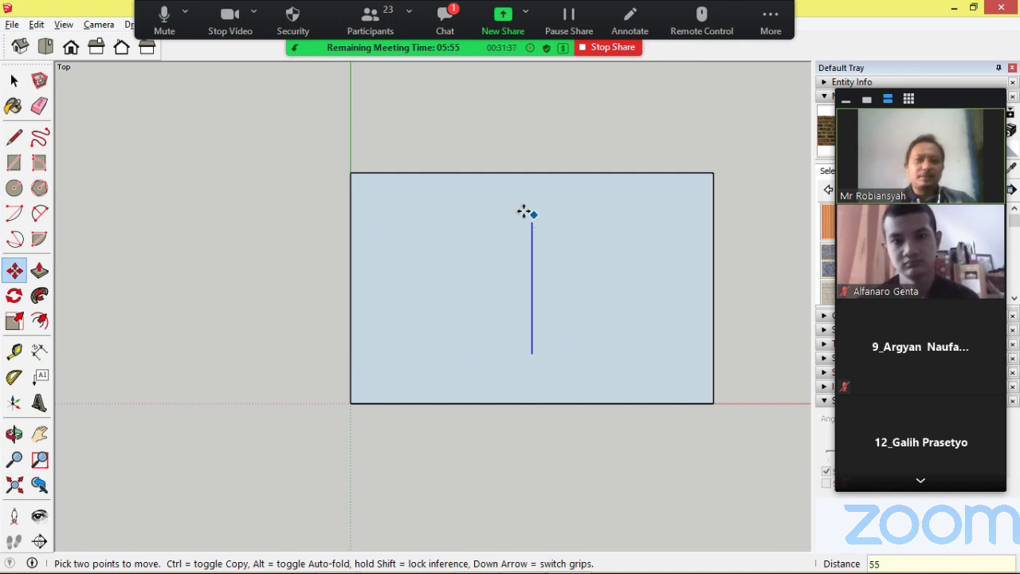
# - Draw lines extending the copied centre segment to both long edges, dividing the block's top face in half
pyautogui.moveTo(360, 362); pyautogui.dragTo(568, 404, button='middle')
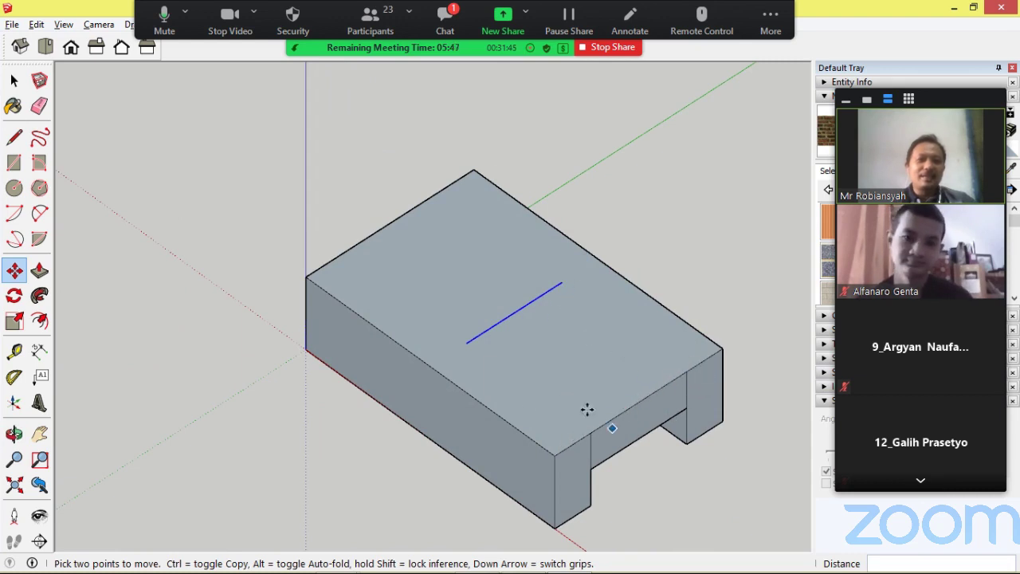
pyautogui.scroll(2, 457, 282)
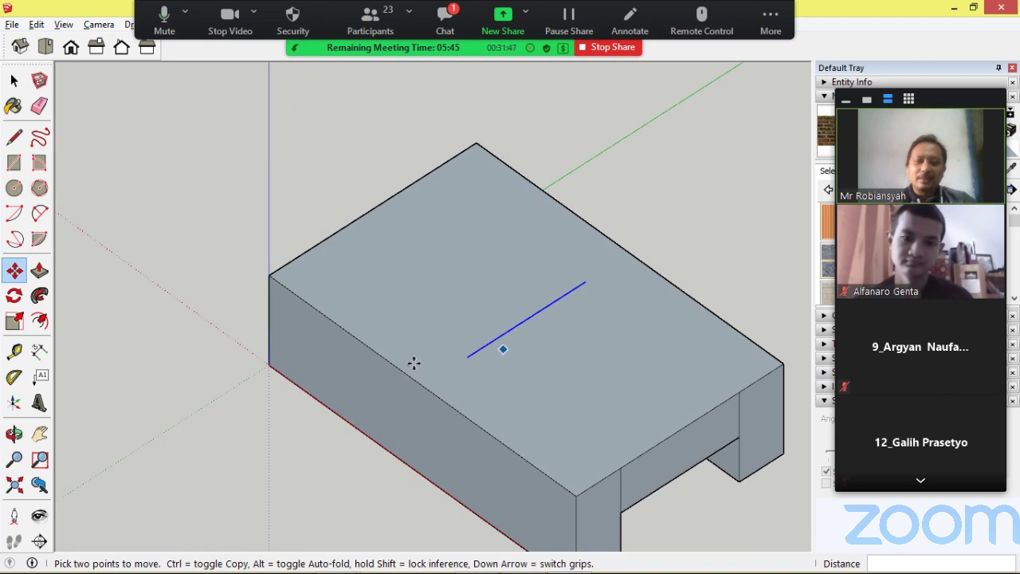
pyautogui.press('a')
pyautogui.press('l')
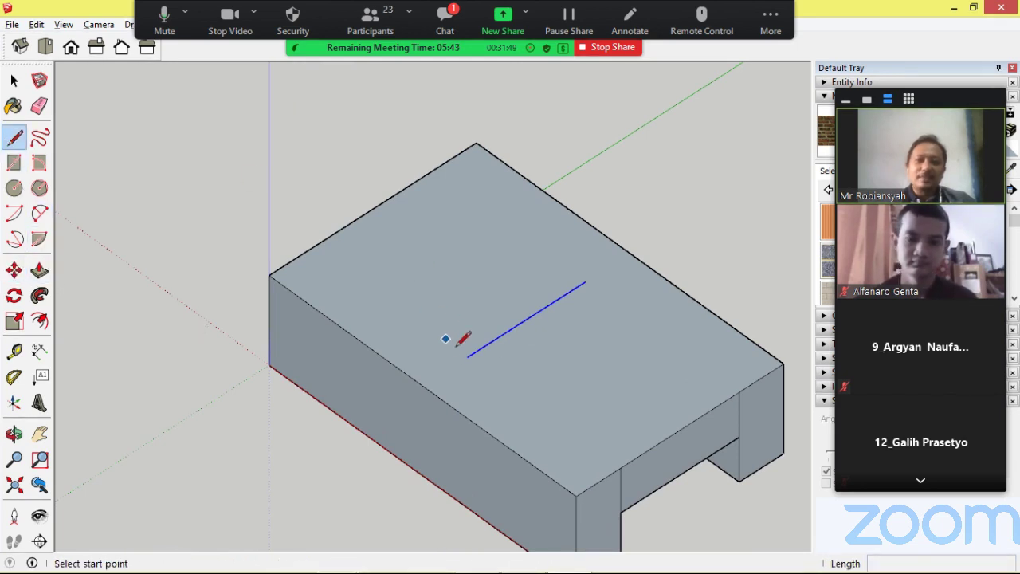
pyautogui.click(466, 357)
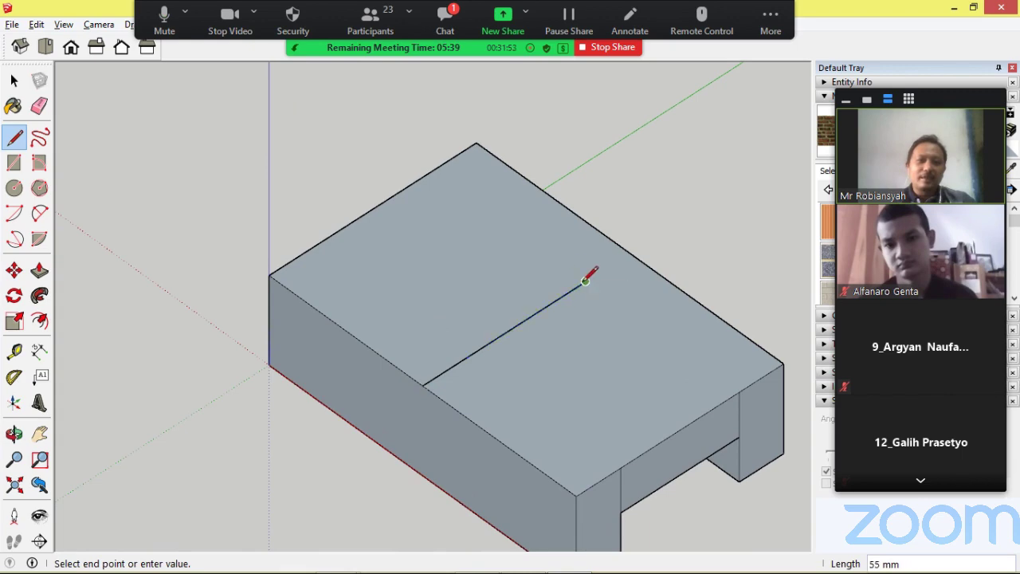
pyautogui.click(629, 254)
pyautogui.moveTo(292, 216); pyautogui.dragTo(567, 377, button='middle')
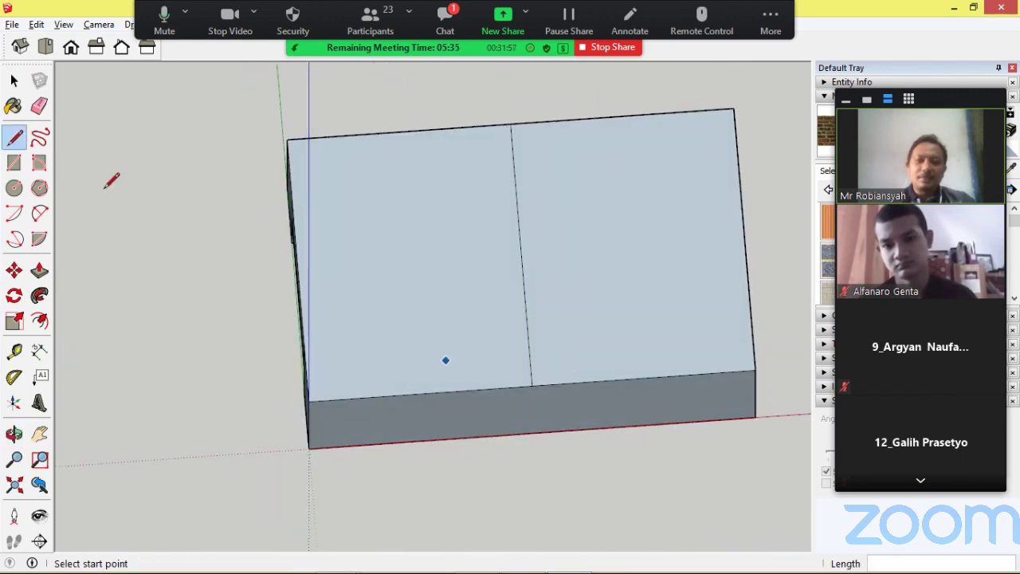
pyautogui.click(46, 49)
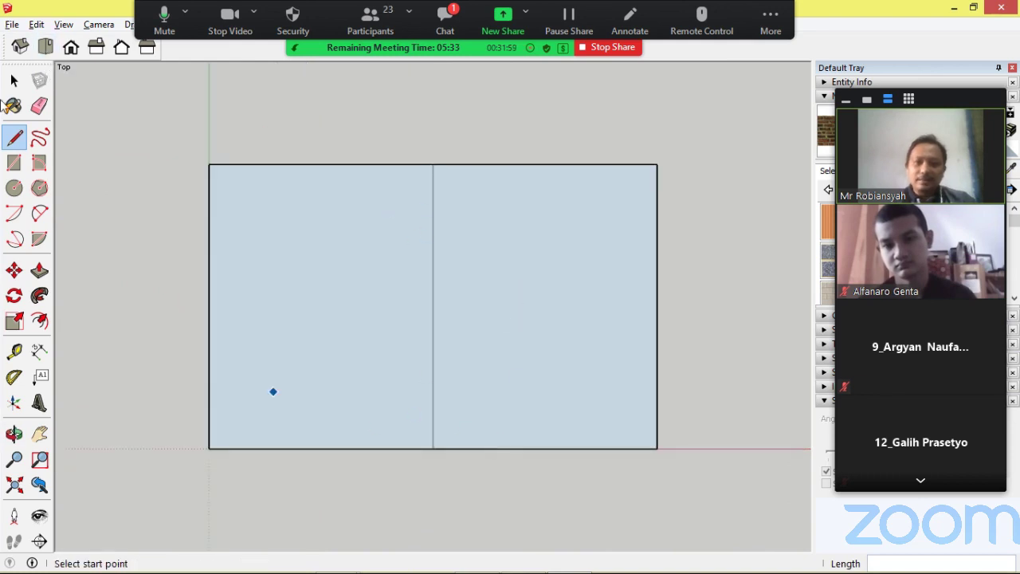
pyautogui.click(15, 81)
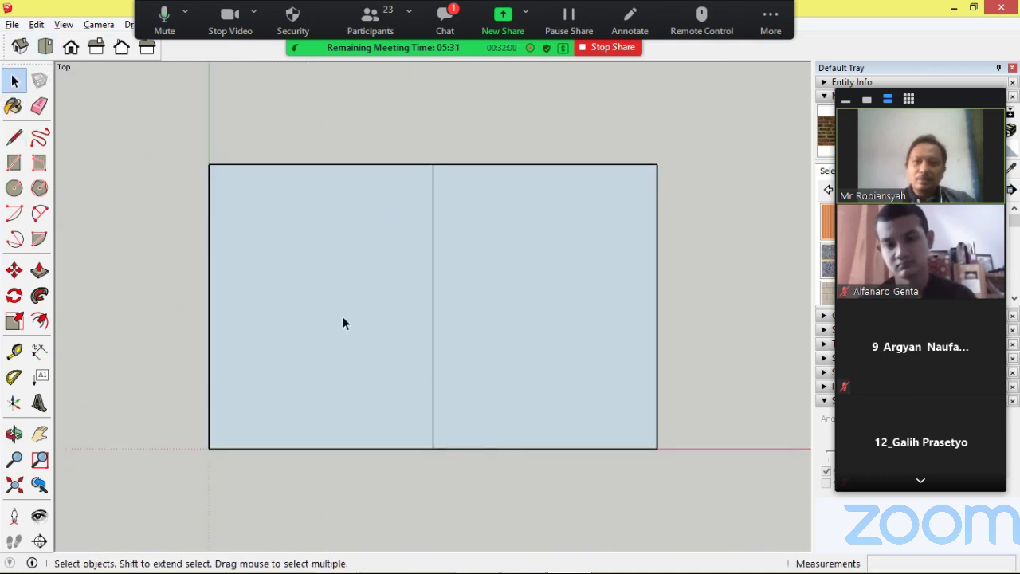
# - Copy the right half of the top face's front long edge 25 mm along the green axis into the face
pyautogui.click(471, 448)
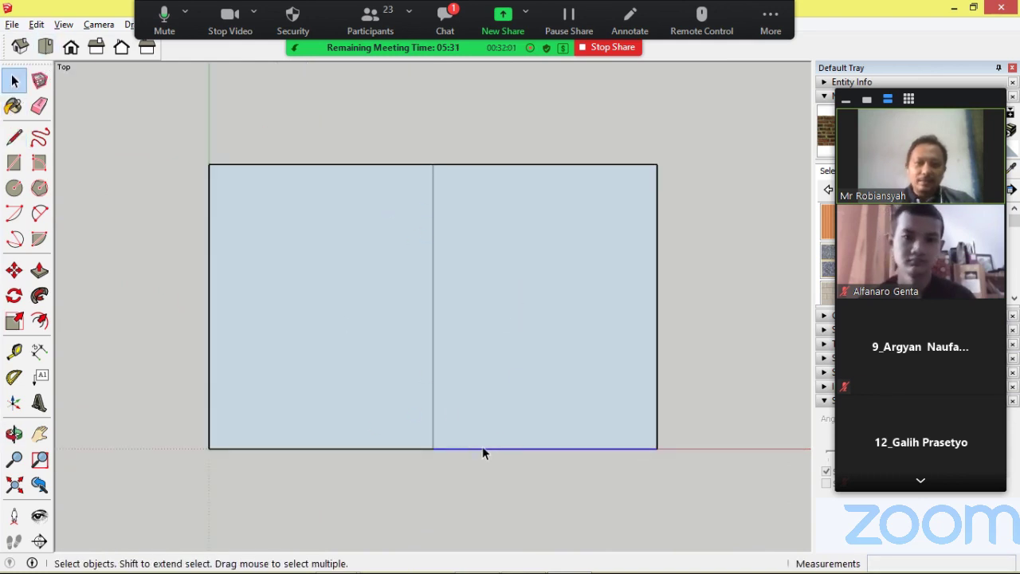
pyautogui.click(14, 272)
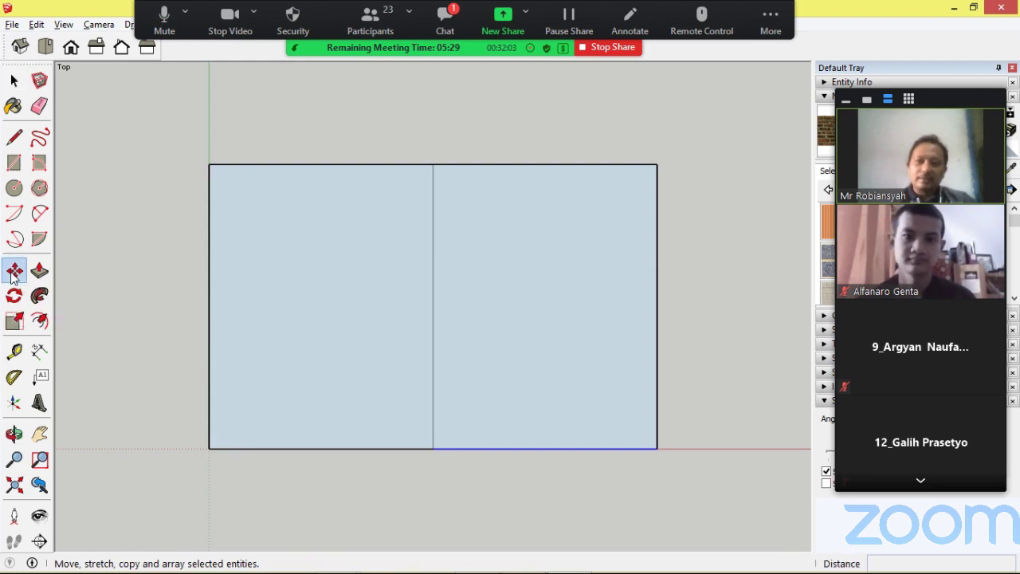
pyautogui.click(434, 449)
pyautogui.press('ctrl')
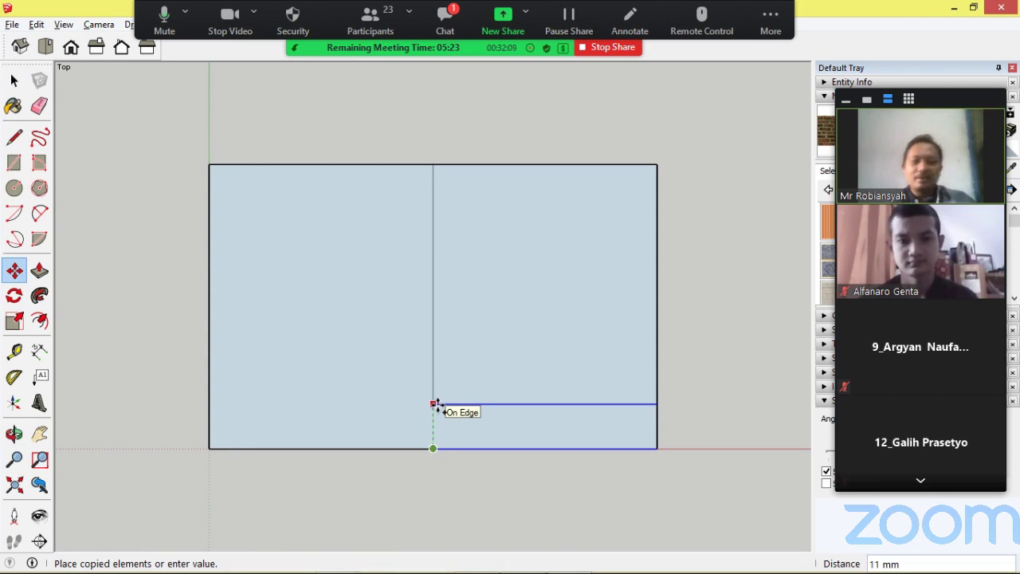
pyautogui.press('Return')
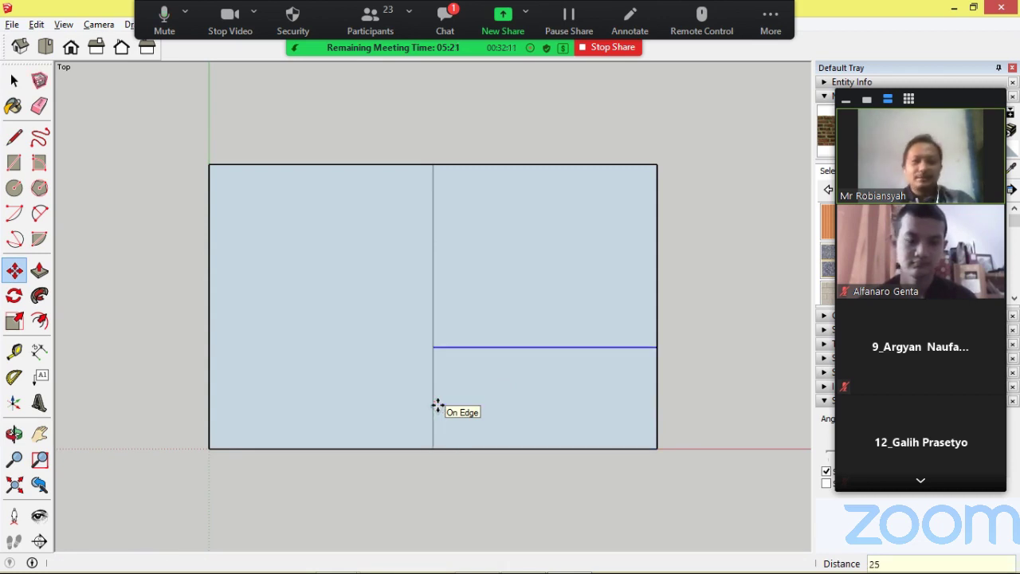
# - Draw a line from the copied edge's inner endpoint across to the opposite short edge of the top face
pyautogui.press('l')
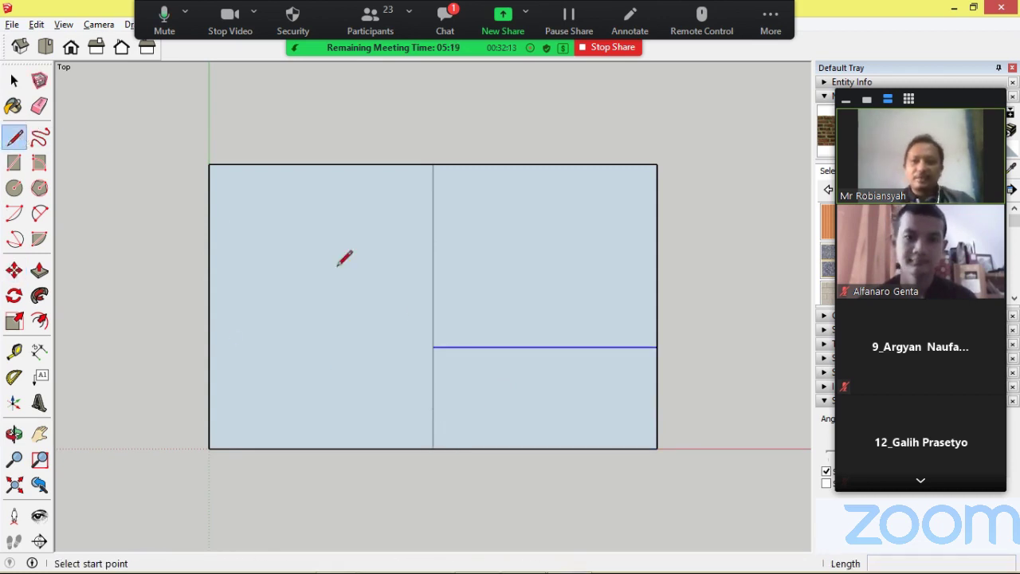
pyautogui.click(432, 346)
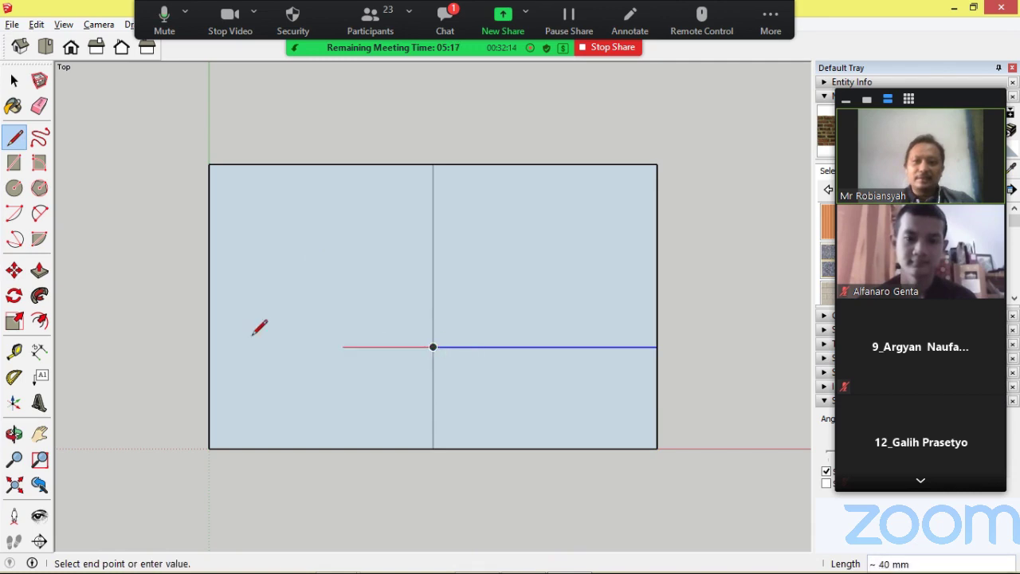
pyautogui.click(213, 347)
# - Examine the round hole's diameter and position dimensions on the reference drawing
pyautogui.scroll(-4, 554, 365)
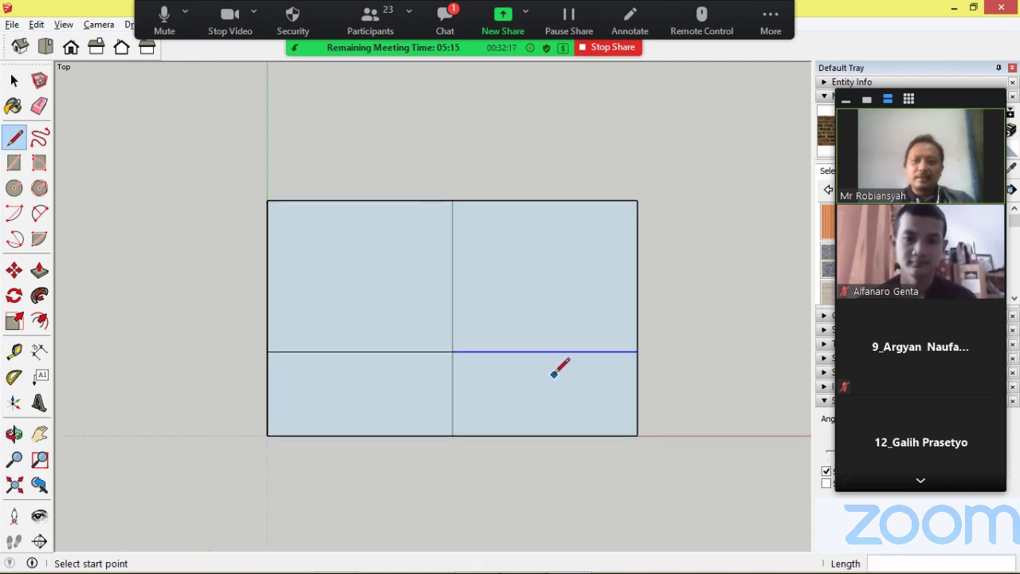
pyautogui.scroll(-5, 573, 376)
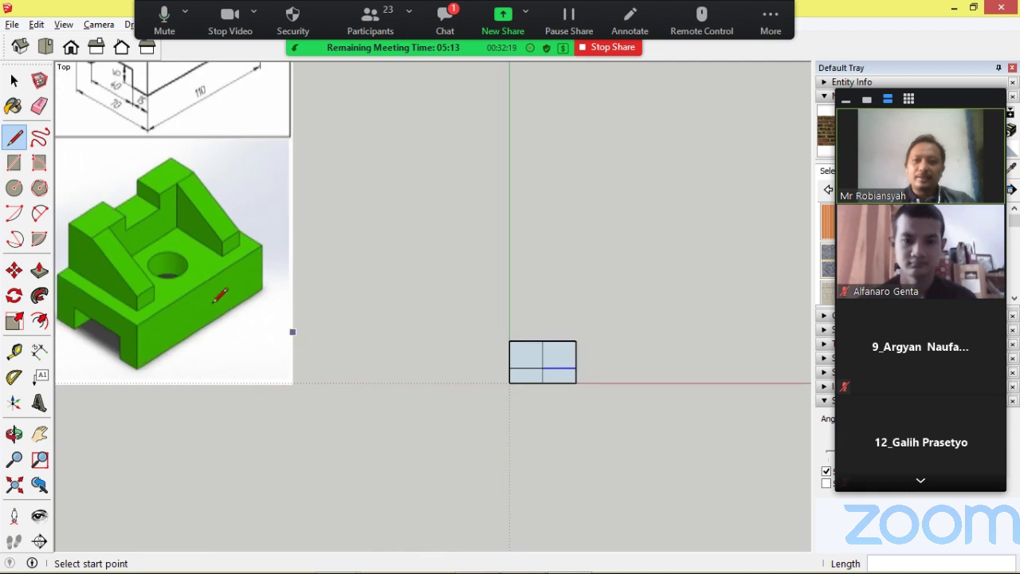
pyautogui.scroll(-1, 183, 171)
pyautogui.scroll(1, 192, 68)
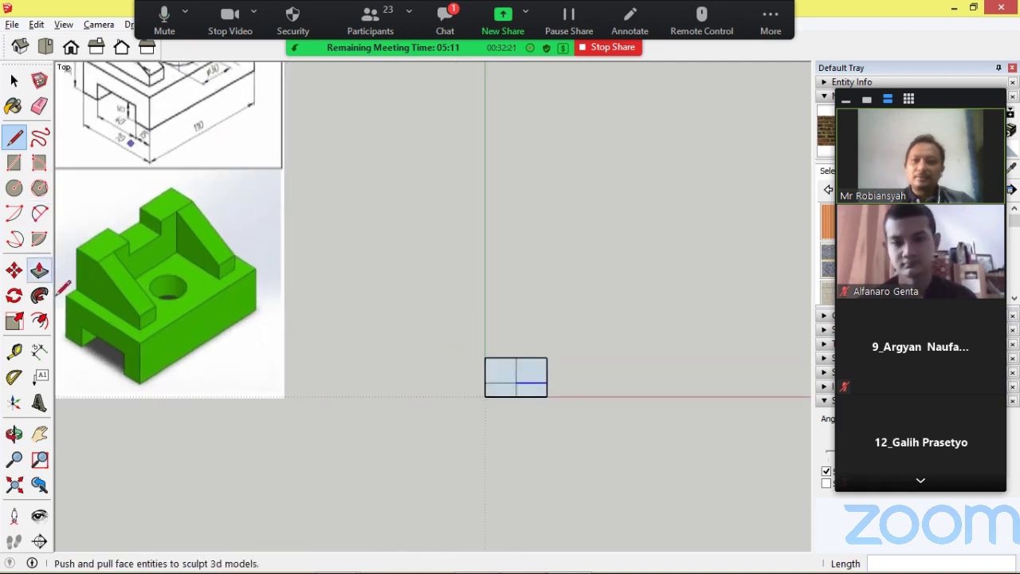
pyautogui.click(41, 434)
pyautogui.moveTo(294, 205)
pyautogui.mouseDown()
pyautogui.moveTo(354, 392)
pyautogui.moveTo(345, 383)
pyautogui.mouseUp()
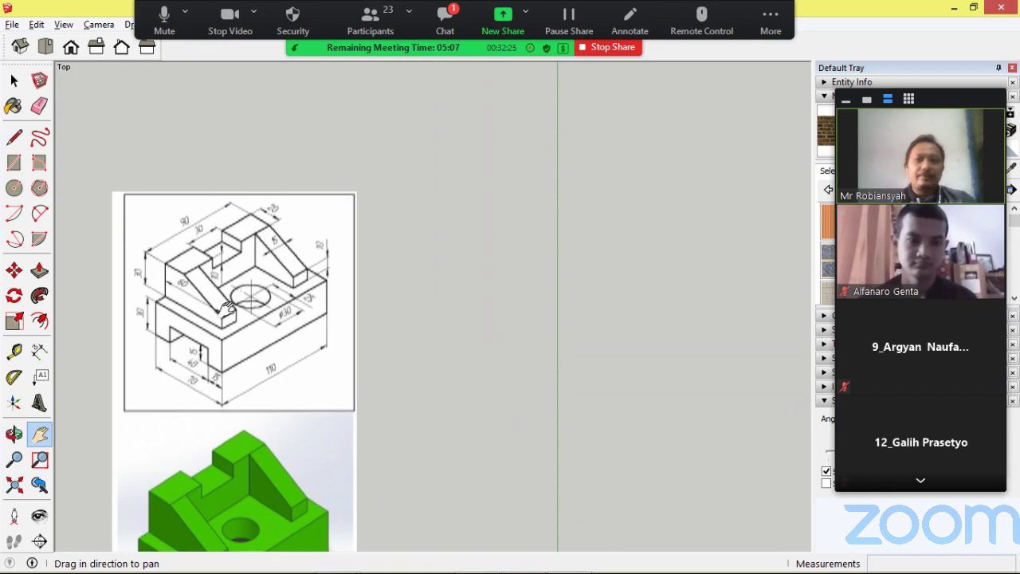
pyautogui.scroll(2, 227, 311)
pyautogui.scroll(2, 153, 140)
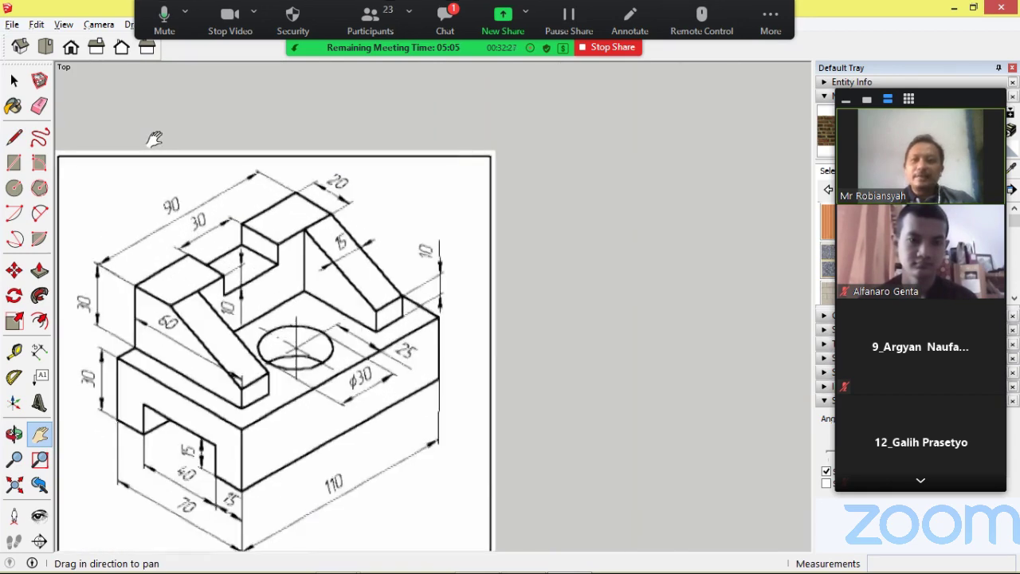
pyautogui.scroll(2, 317, 273)
pyautogui.scroll(-5, 323, 360)
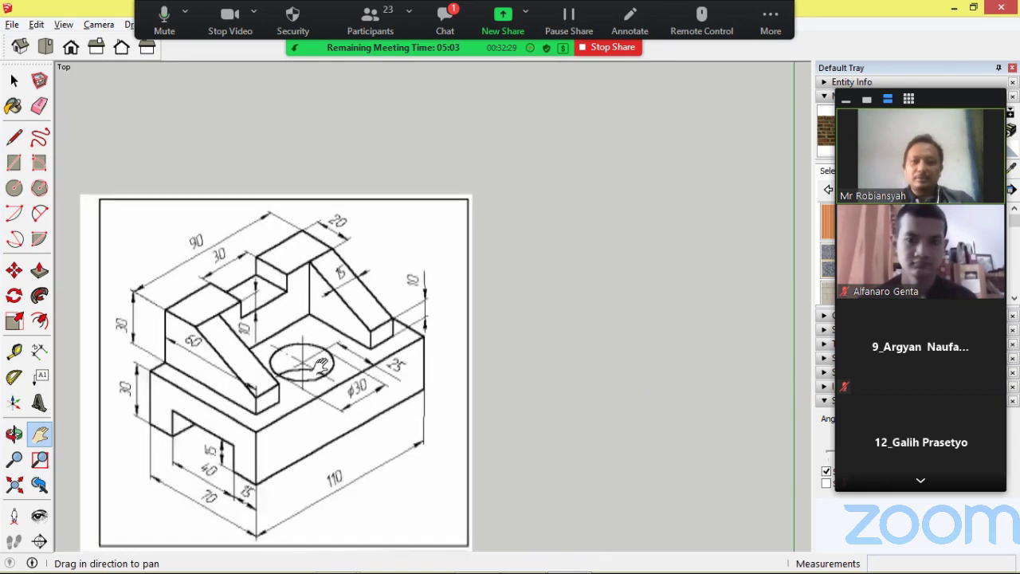
pyautogui.scroll(2, 182, 358)
pyautogui.scroll(2, 223, 479)
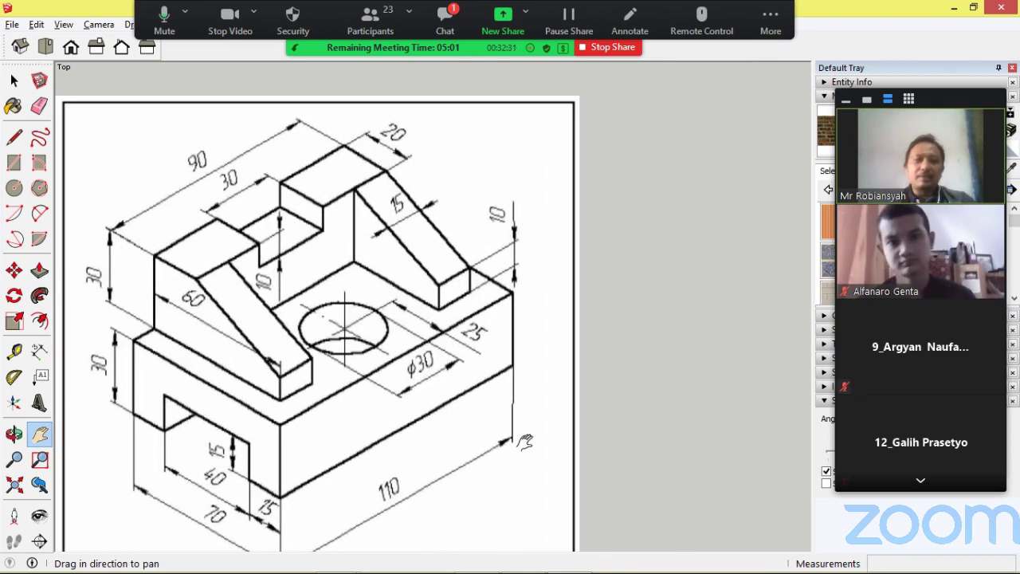
pyautogui.scroll(2, 385, 425)
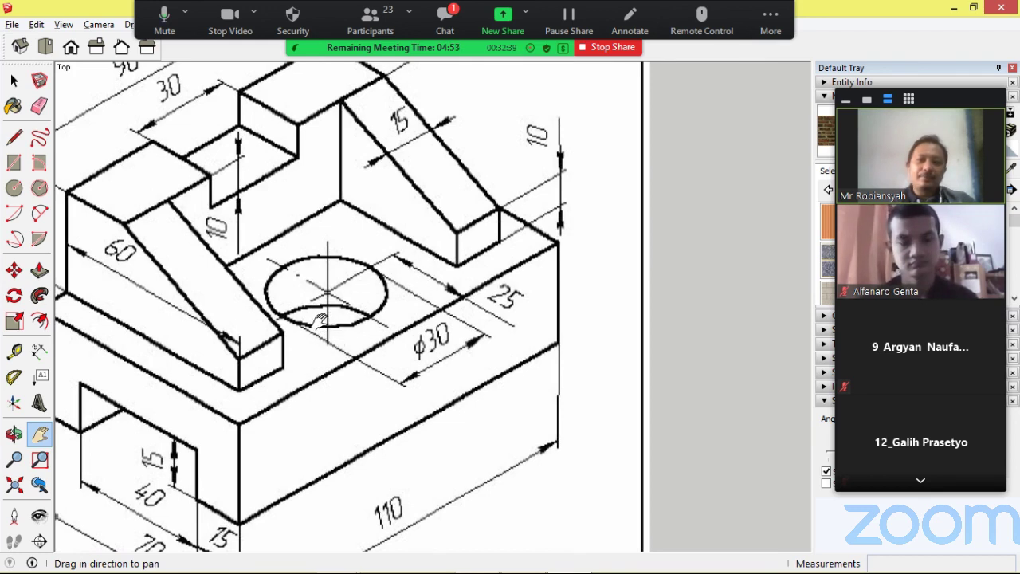
pyautogui.scroll(-6, 319, 319)
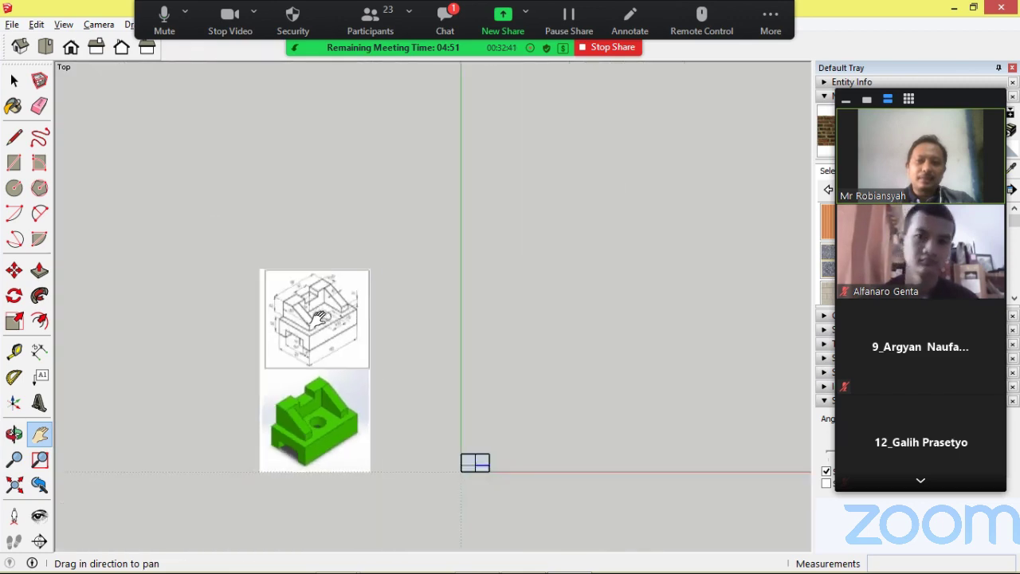
pyautogui.scroll(4, 409, 463)
pyautogui.scroll(3, 454, 183)
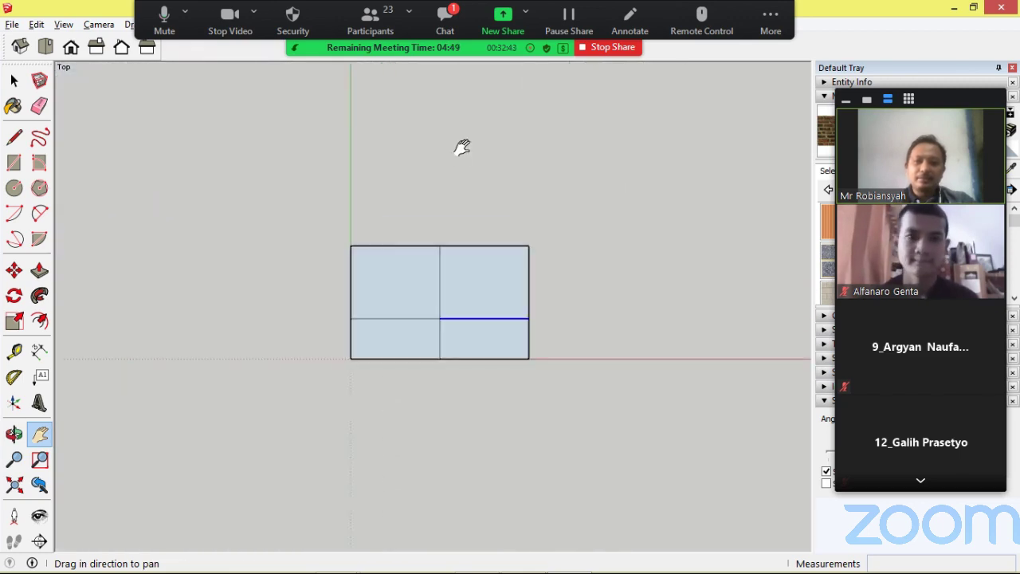
# - Draw a circle of 15 mm radius centred on the intersection of the construction lines on the top face
pyautogui.click(15, 189)
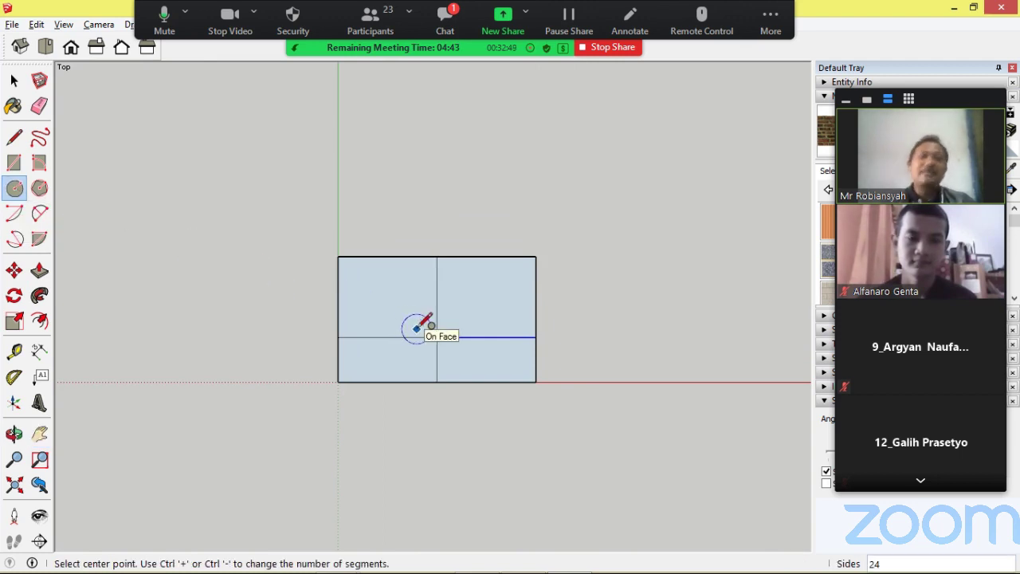
pyautogui.scroll(3, 418, 326)
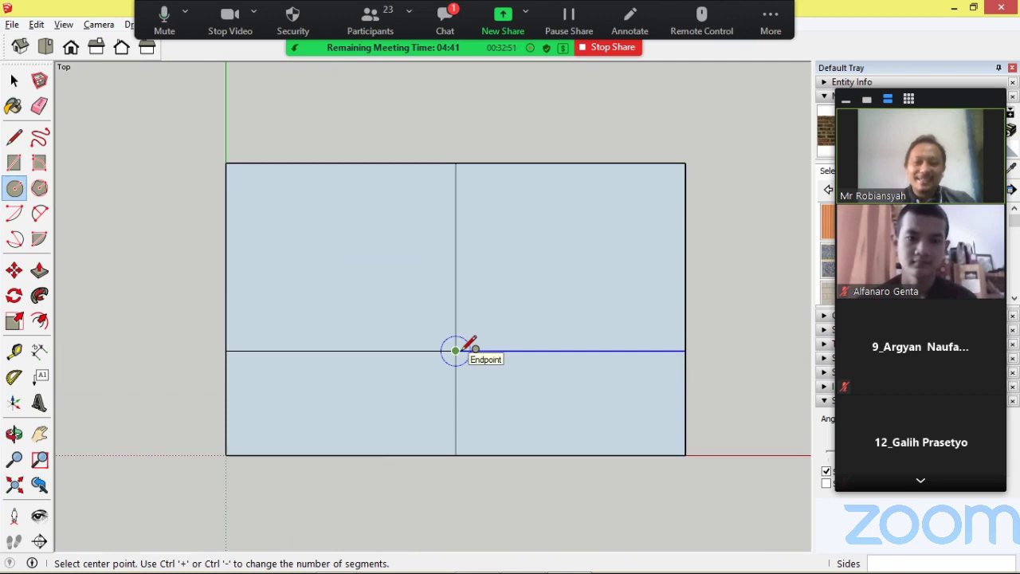
pyautogui.click(455, 351)
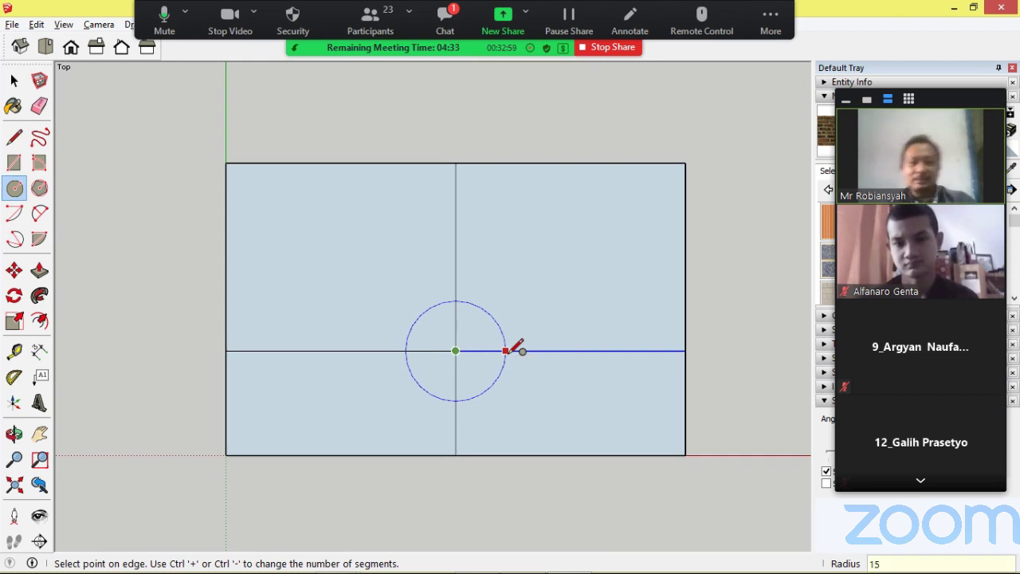
pyautogui.press('Return')
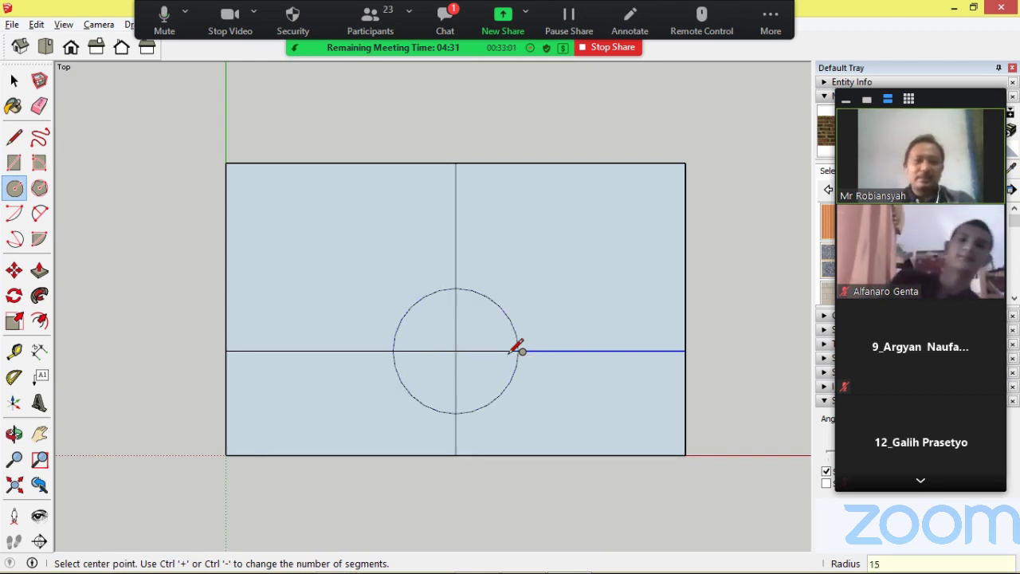
# - Erase the four construction line segments outside the circle on the top face
pyautogui.click(40, 106)
pyautogui.moveTo(393, 211); pyautogui.dragTo(526, 229)
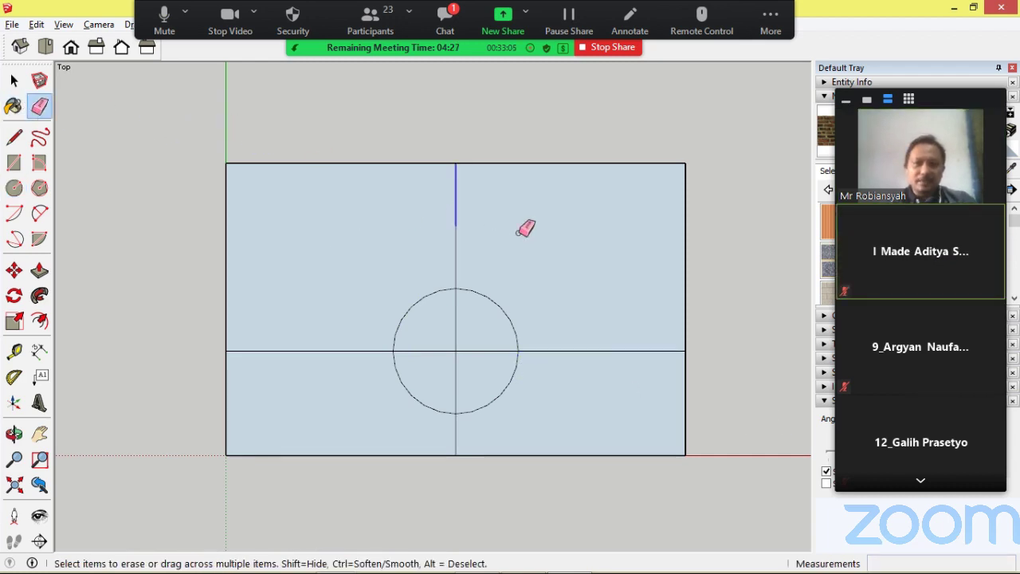
pyautogui.moveTo(599, 349); pyautogui.dragTo(558, 411)
pyautogui.moveTo(416, 434)
pyautogui.mouseDown()
pyautogui.moveTo(348, 351)
pyautogui.moveTo(350, 288)
pyautogui.moveTo(368, 282)
pyautogui.mouseUp()
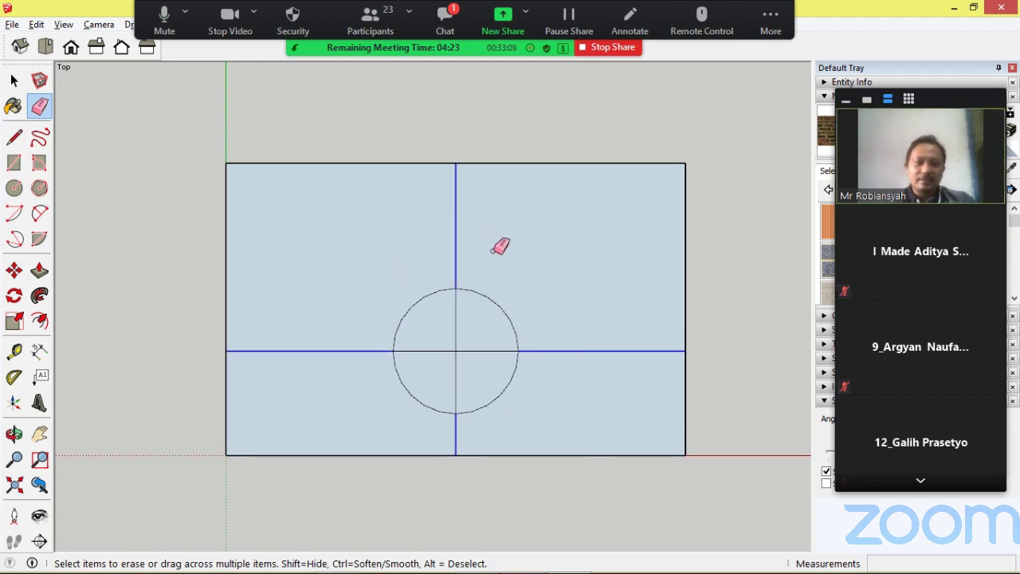
pyautogui.moveTo(501, 246); pyautogui.dragTo(499, 246)
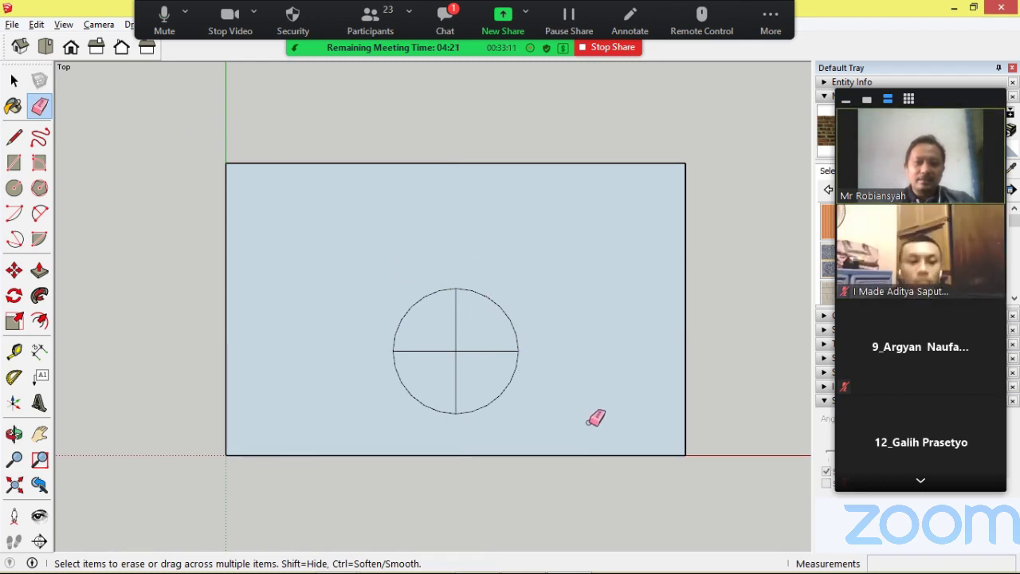
# - Dimension the circle's diameter between opposite quadrant points on the top face and undo that dimension
pyautogui.moveTo(596, 418)
pyautogui.mouseDown(button='middle')
pyautogui.moveTo(506, 358)
pyautogui.moveTo(364, 191)
pyautogui.moveTo(603, 428)
pyautogui.moveTo(332, 205)
pyautogui.mouseUp(button='middle')
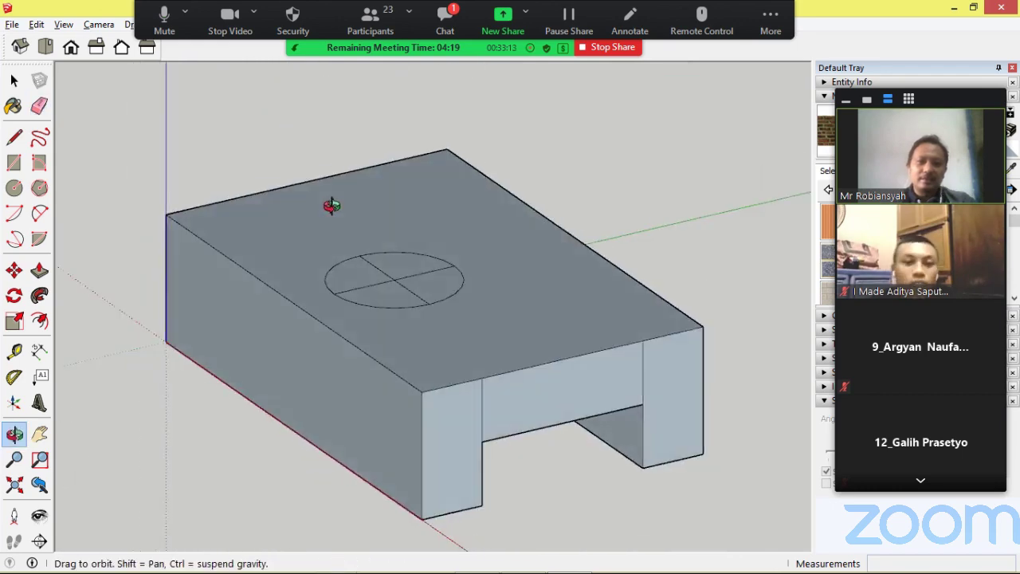
pyautogui.moveTo(332, 205)
pyautogui.mouseDown()
pyautogui.moveTo(271, 167)
pyautogui.moveTo(292, 221)
pyautogui.moveTo(342, 240)
pyautogui.moveTo(402, 324)
pyautogui.moveTo(455, 365)
pyautogui.moveTo(560, 417)
pyautogui.moveTo(611, 396)
pyautogui.mouseUp()
pyautogui.press('e')
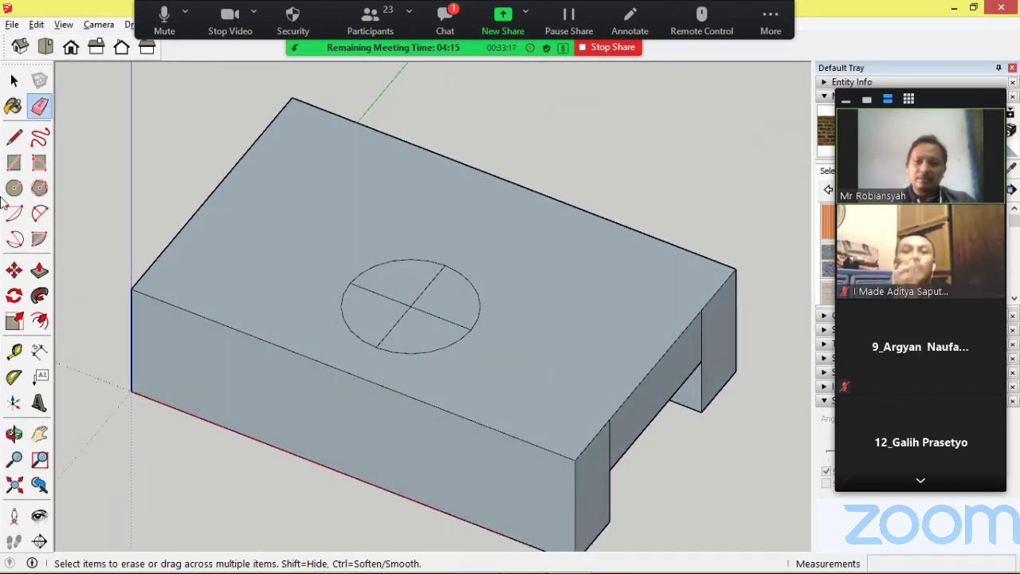
pyautogui.click(39, 350)
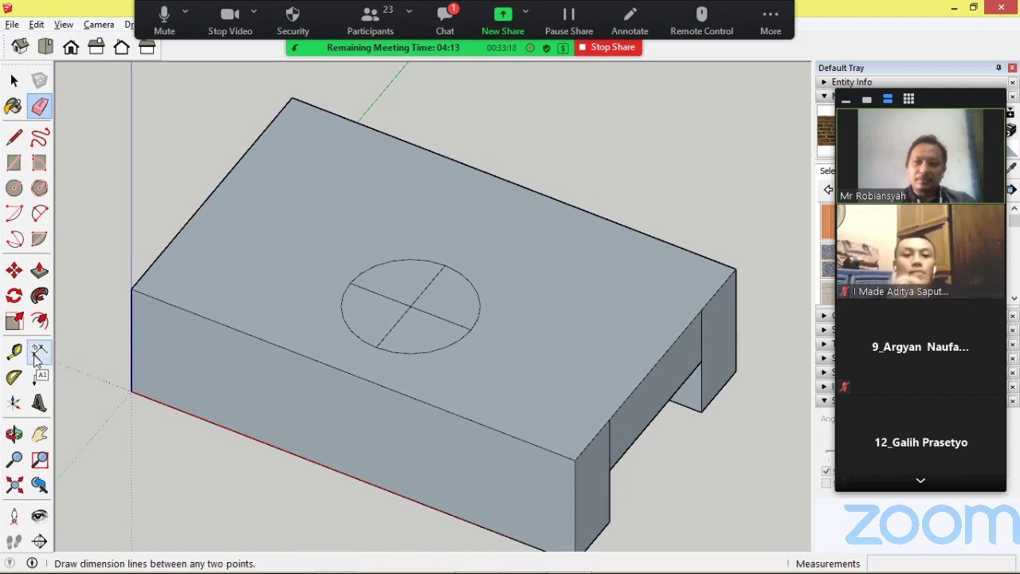
pyautogui.click(350, 283)
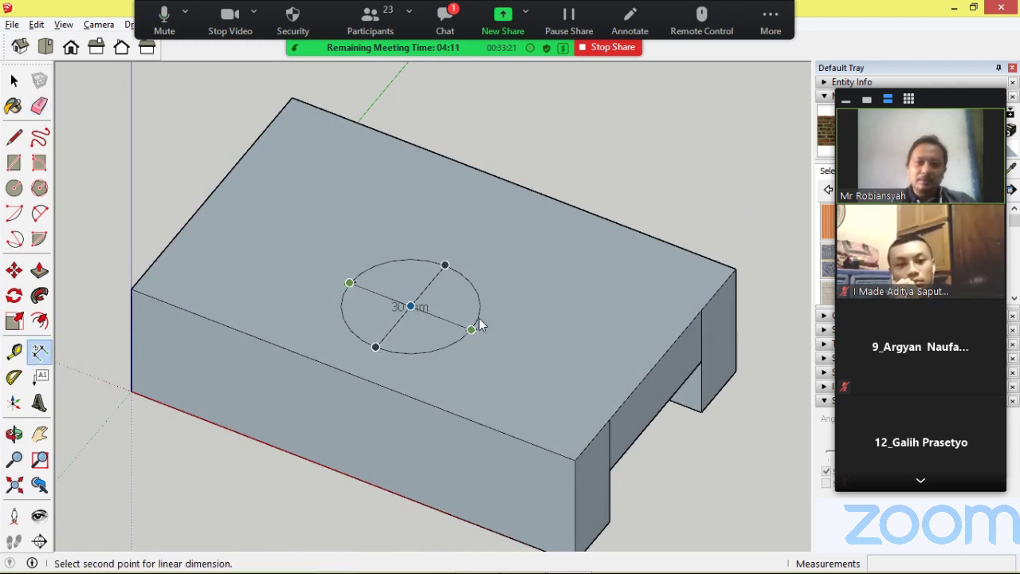
pyautogui.click(471, 329)
pyautogui.click(531, 246)
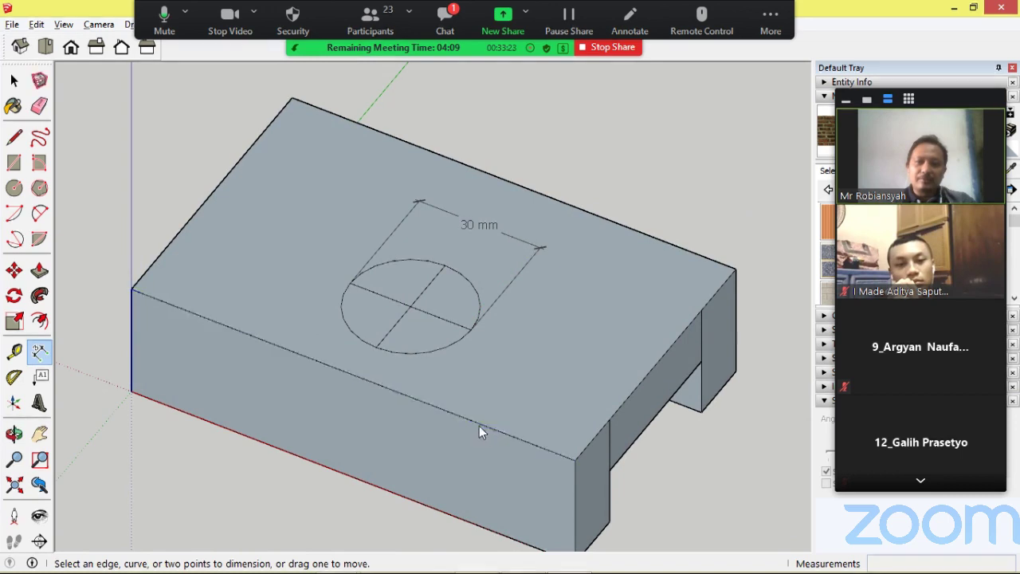
pyautogui.hotkey('ctrl', 'z')
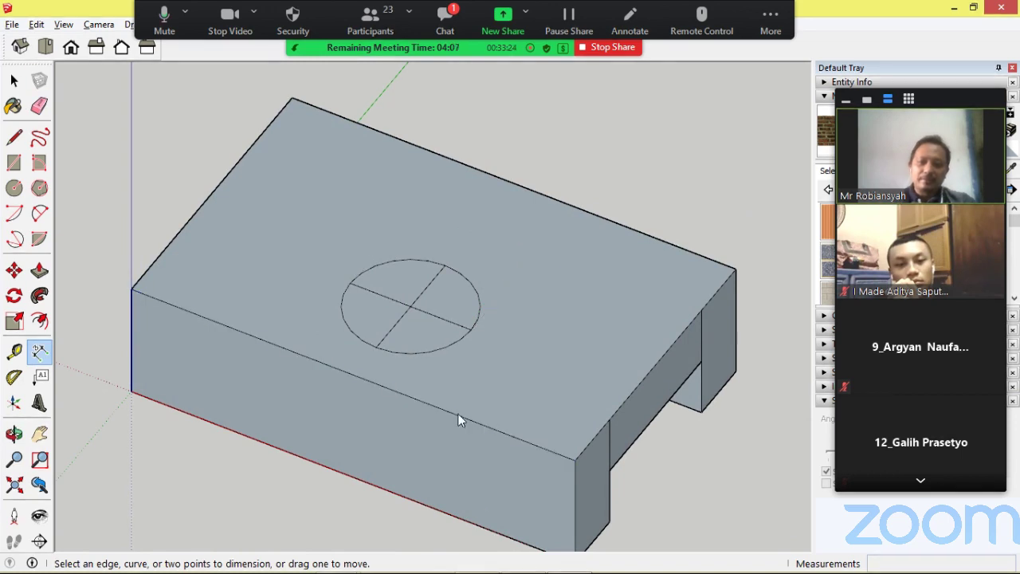
pyautogui.click(471, 330)
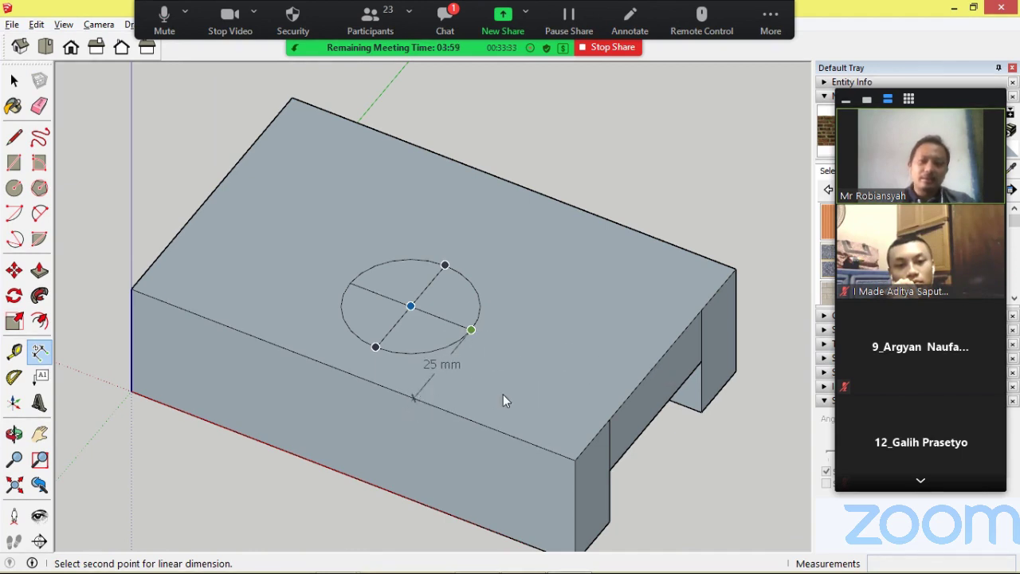
pyautogui.moveTo(615, 373); pyautogui.dragTo(406, 409, button='middle')
pyautogui.press('Escape')
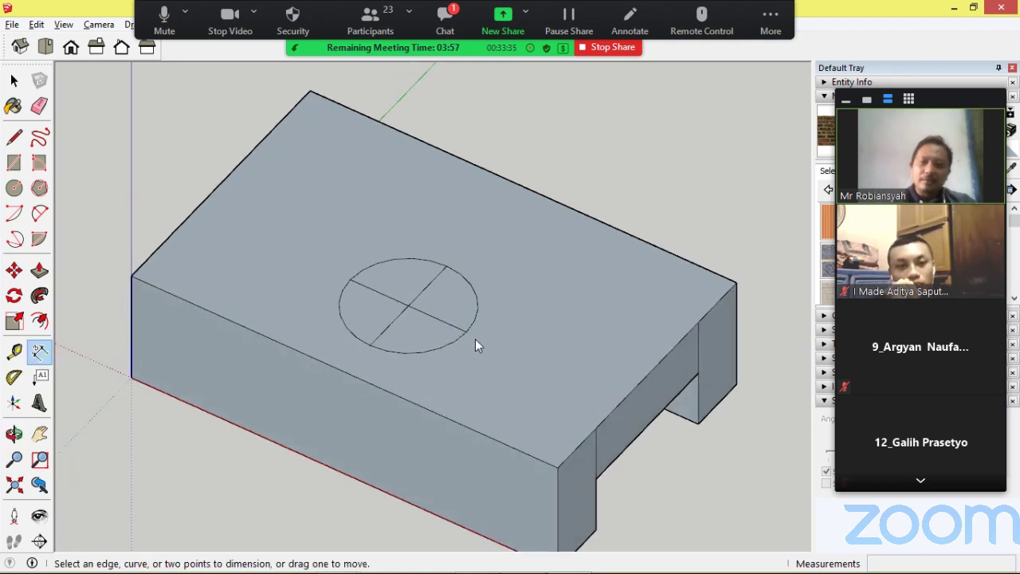
# - Measure the circle's distances to the block's two long edges on the top face with the Dimension tool
pyautogui.click(46, 47)
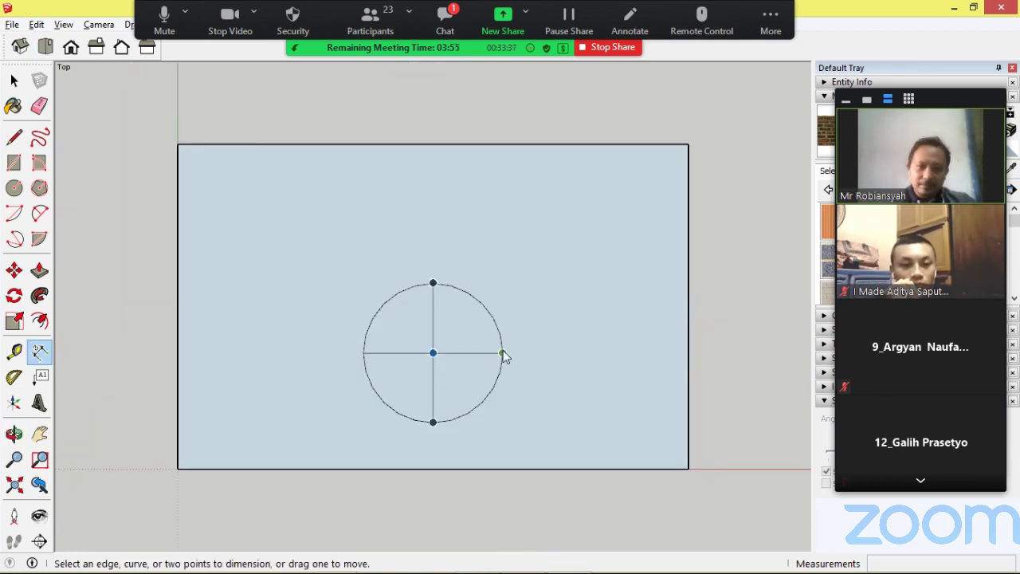
pyautogui.click(502, 352)
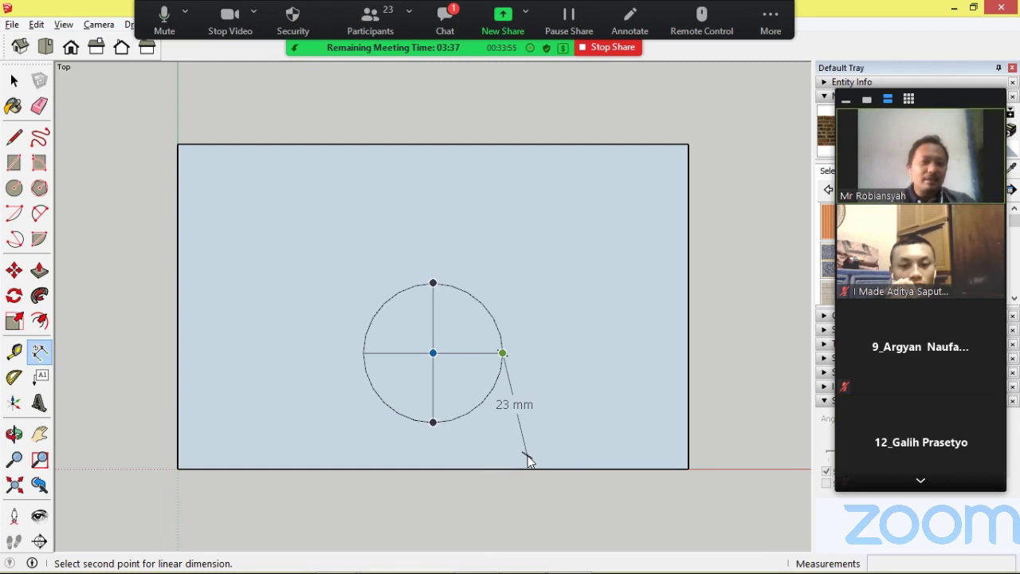
pyautogui.press('Escape')
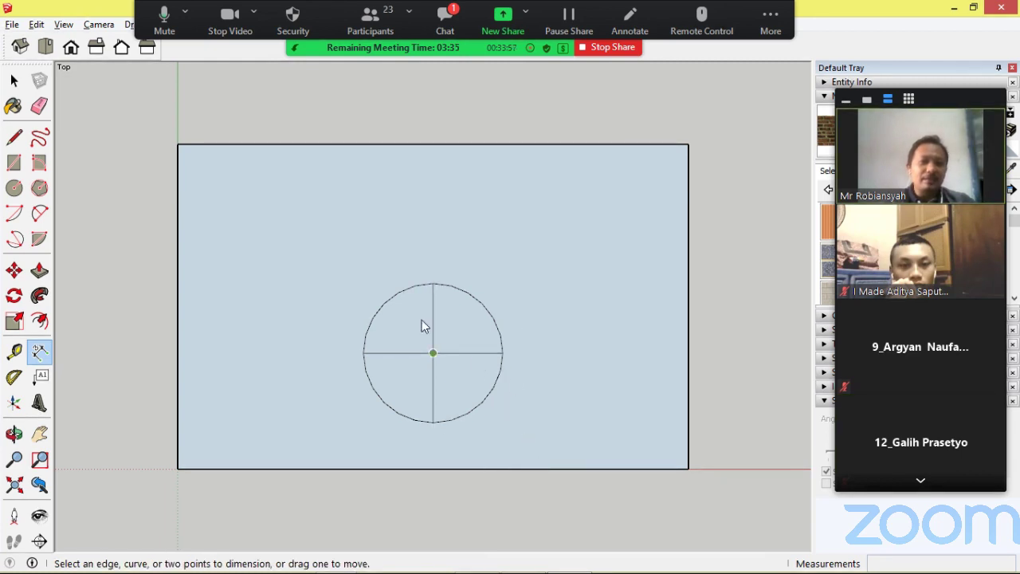
pyautogui.click(435, 289)
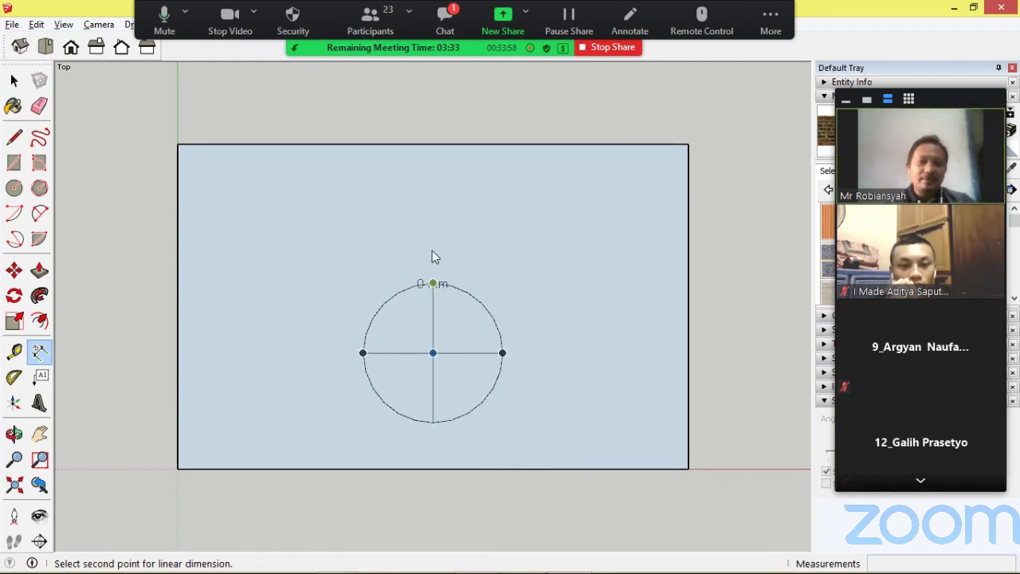
pyautogui.click(433, 145)
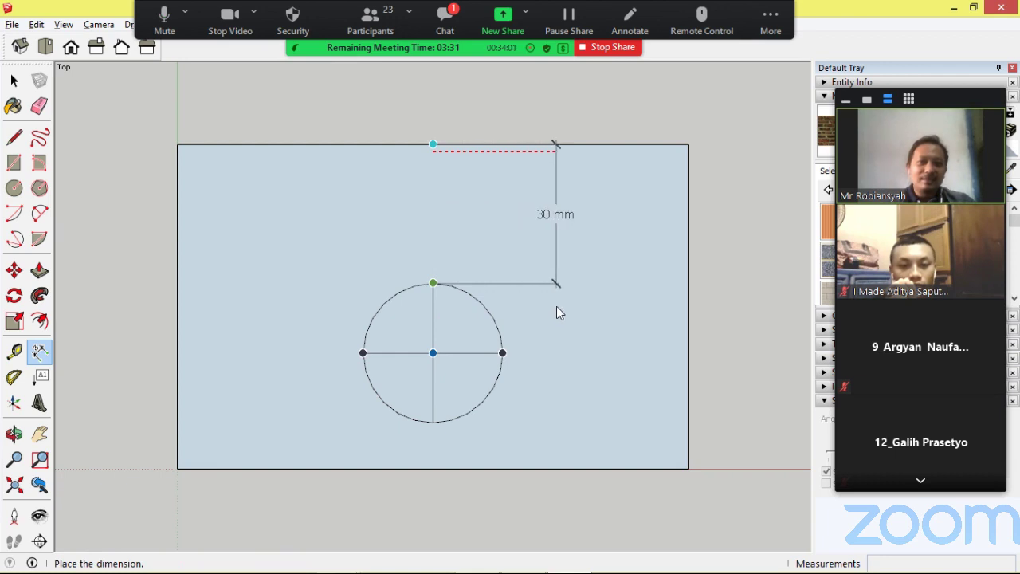
pyautogui.press('Escape')
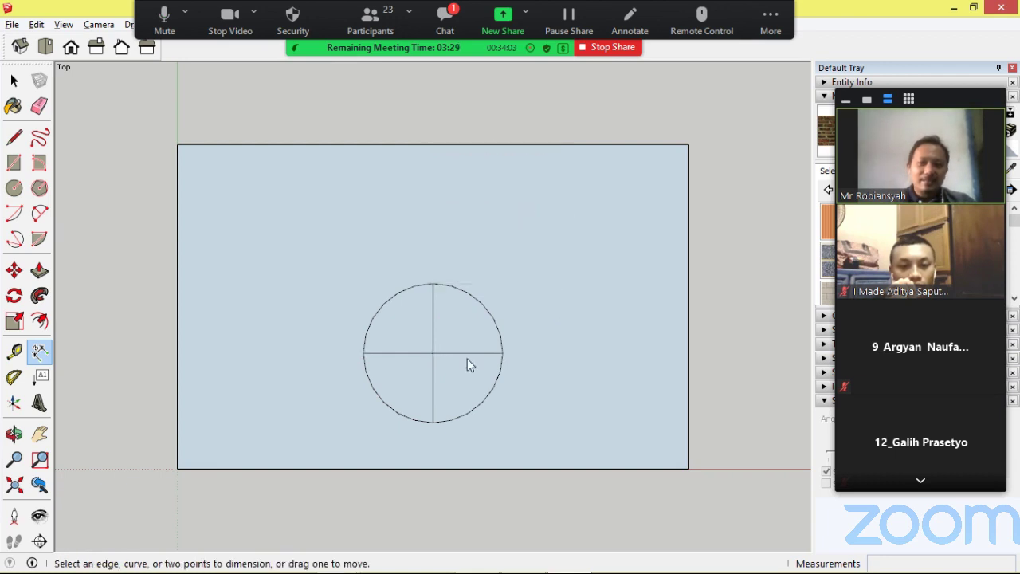
pyautogui.click(503, 354)
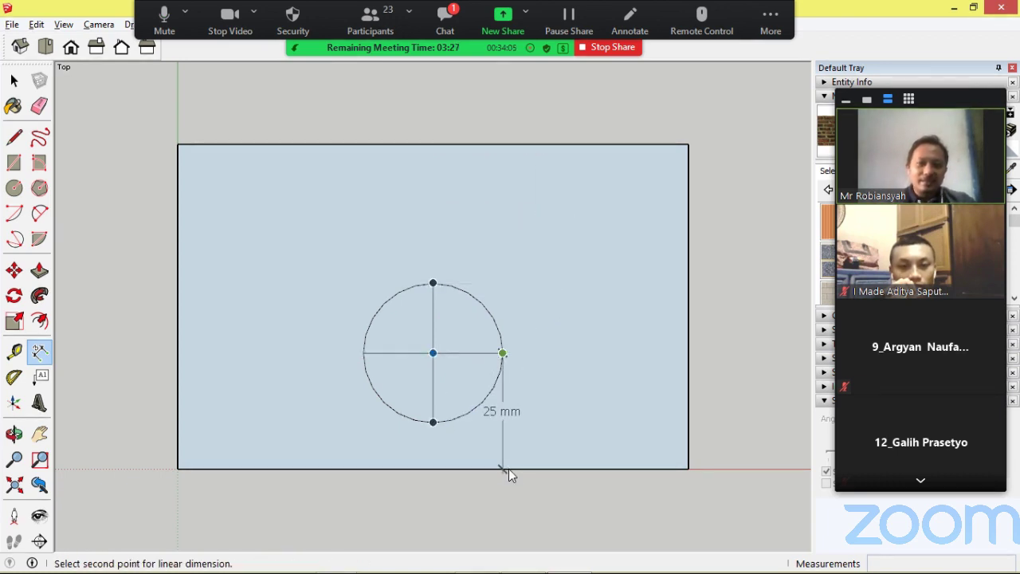
pyautogui.press('Escape')
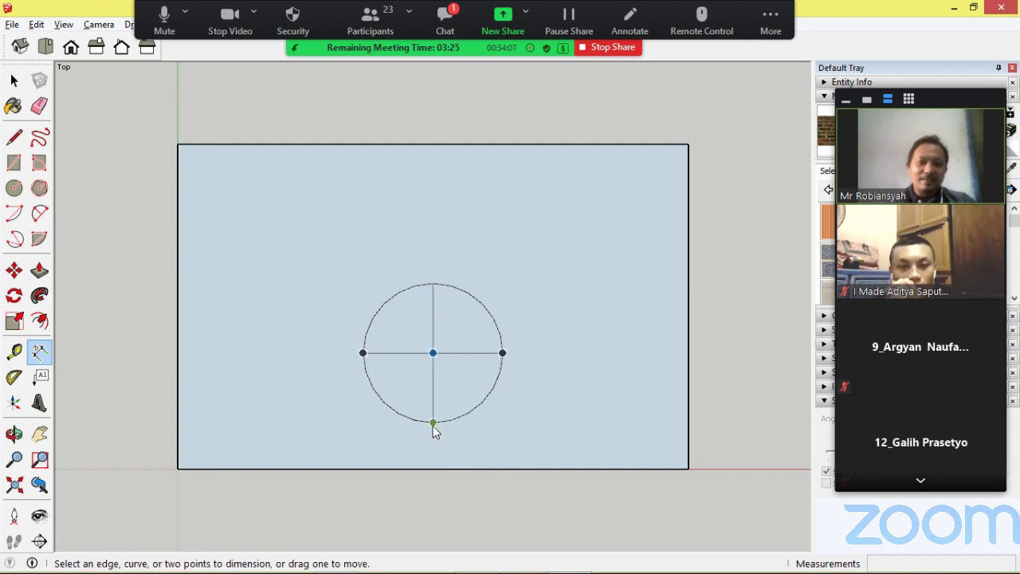
pyautogui.click(433, 423)
pyautogui.click(434, 470)
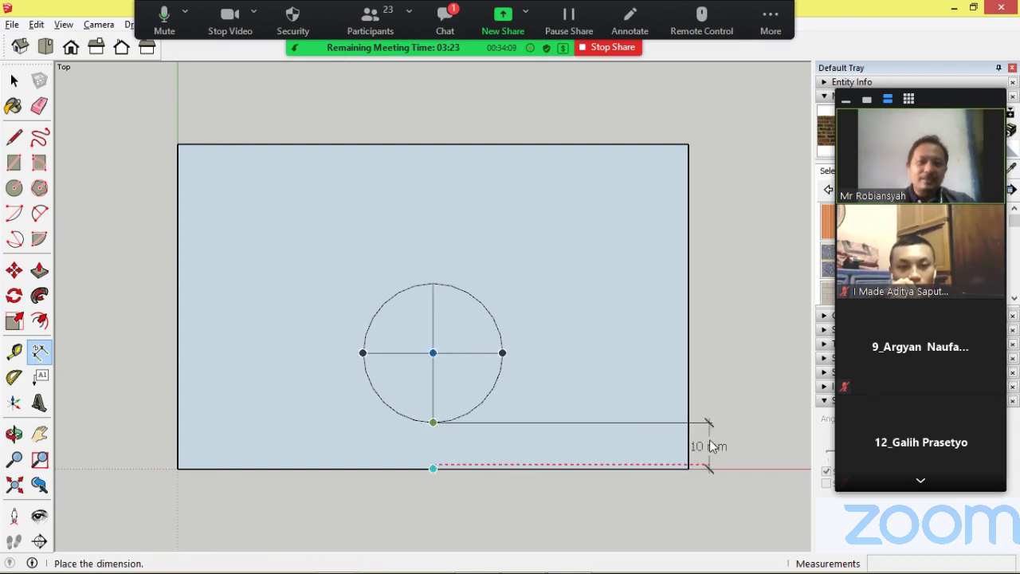
pyautogui.press('Escape')
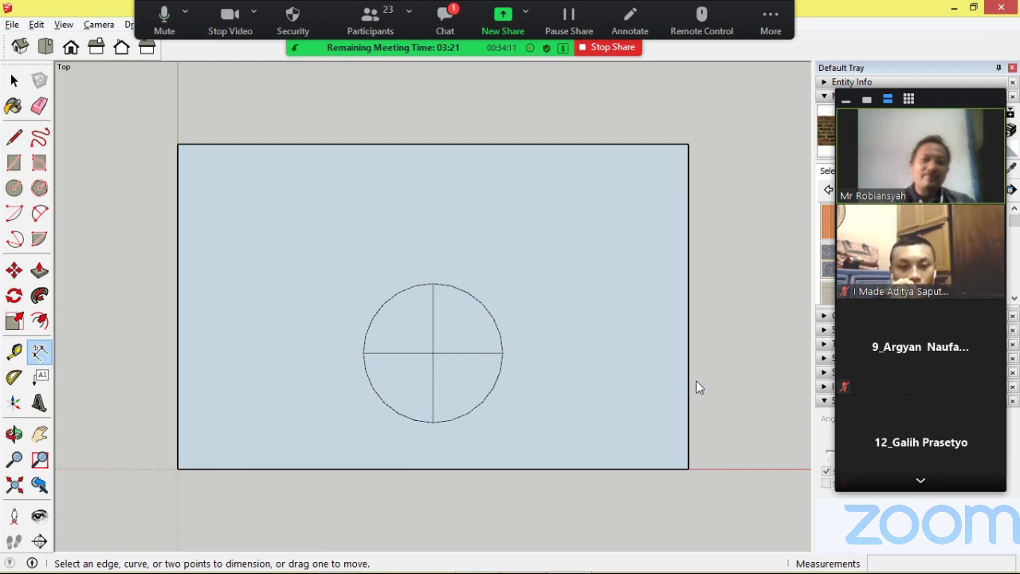
# - Erase the crossing construction lines inside the circle on the top face
pyautogui.moveTo(692, 385)
pyautogui.mouseDown(button='middle')
pyautogui.moveTo(478, 251)
pyautogui.moveTo(419, 191)
pyautogui.mouseUp(button='middle')
pyautogui.click(40, 108)
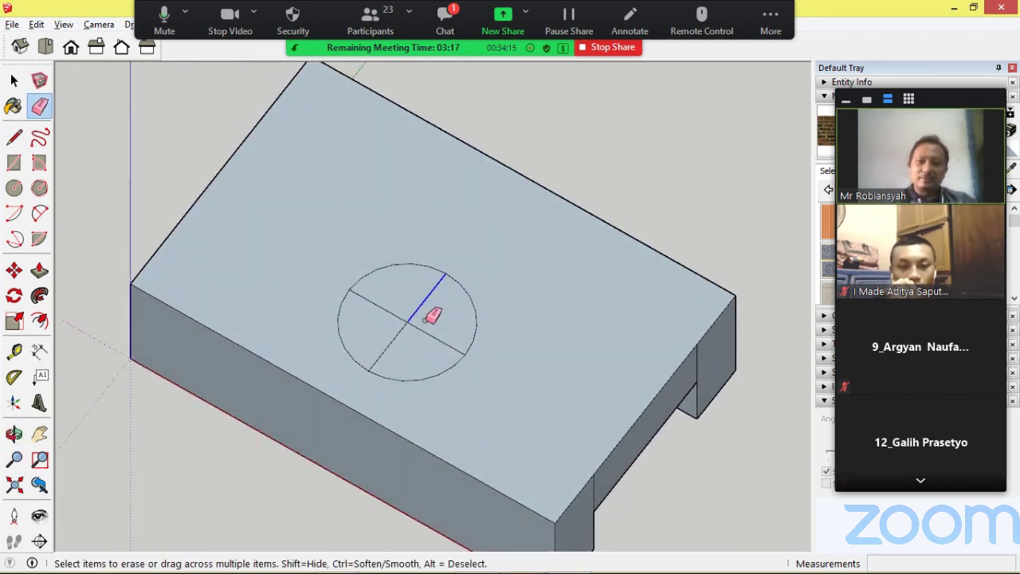
pyautogui.moveTo(376, 295)
pyautogui.mouseDown()
pyautogui.moveTo(383, 356)
pyautogui.moveTo(425, 346)
pyautogui.mouseUp()
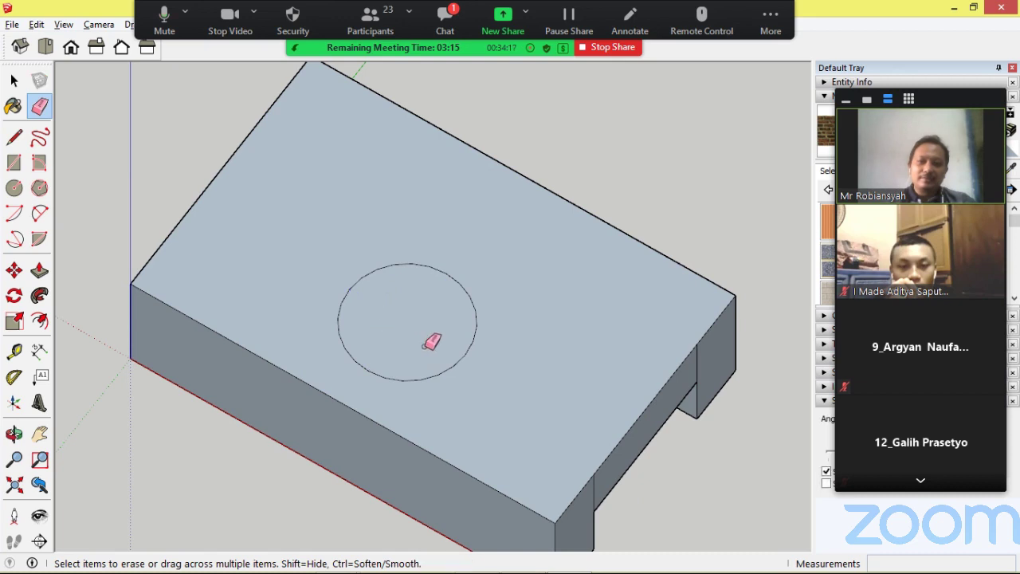
# - Push the circular face 15 mm down through the block to the roof of the underside slot
pyautogui.moveTo(495, 343); pyautogui.dragTo(353, 268, button='middle')
pyautogui.press('space')
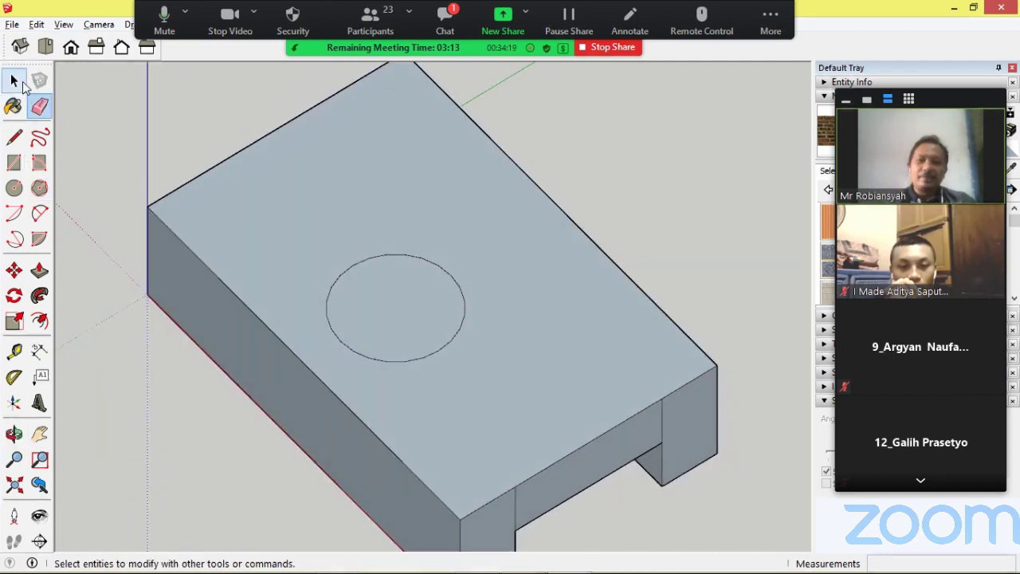
pyautogui.click(404, 309)
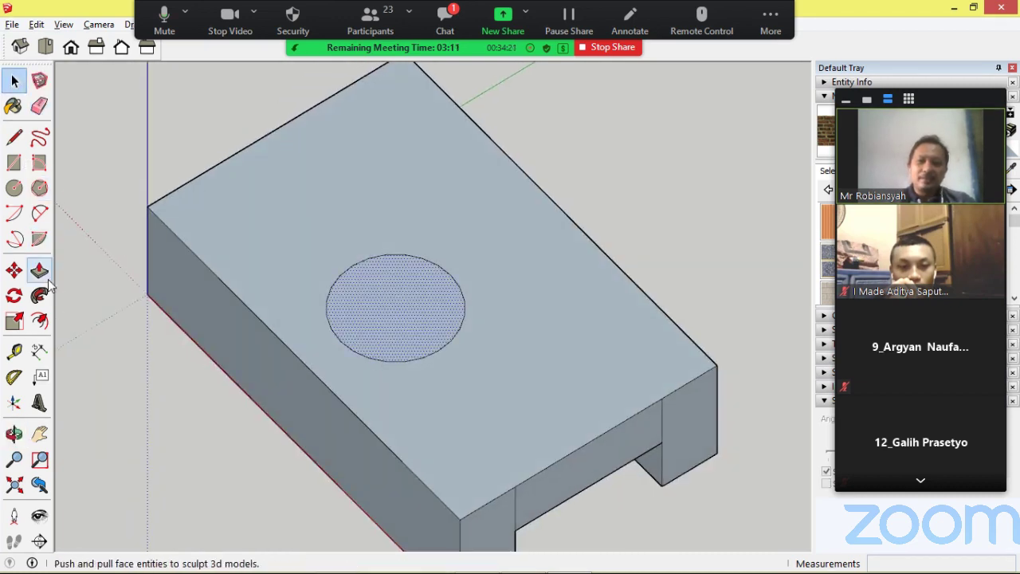
pyautogui.click(39, 271)
pyautogui.click(384, 295)
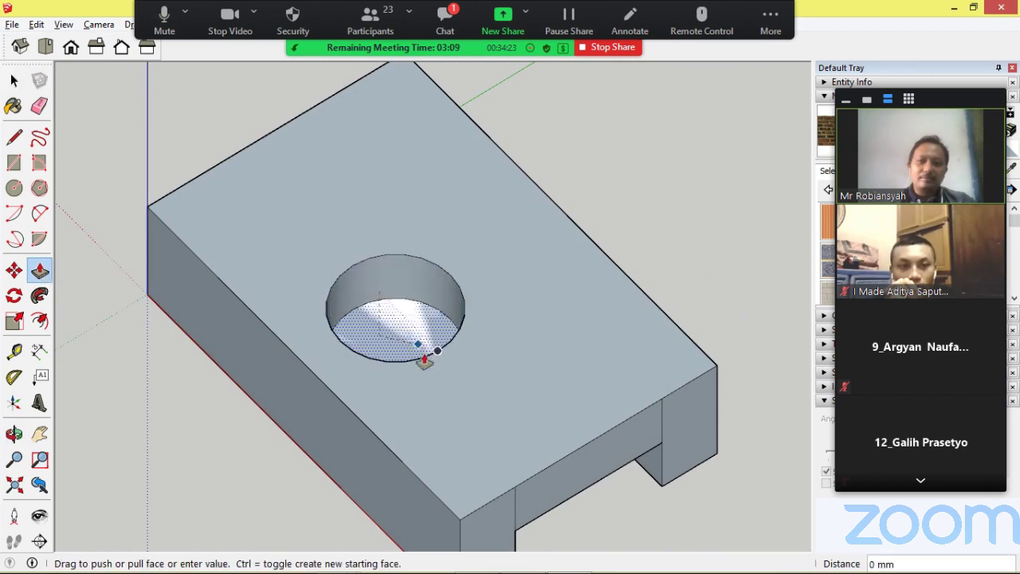
pyautogui.click(420, 333)
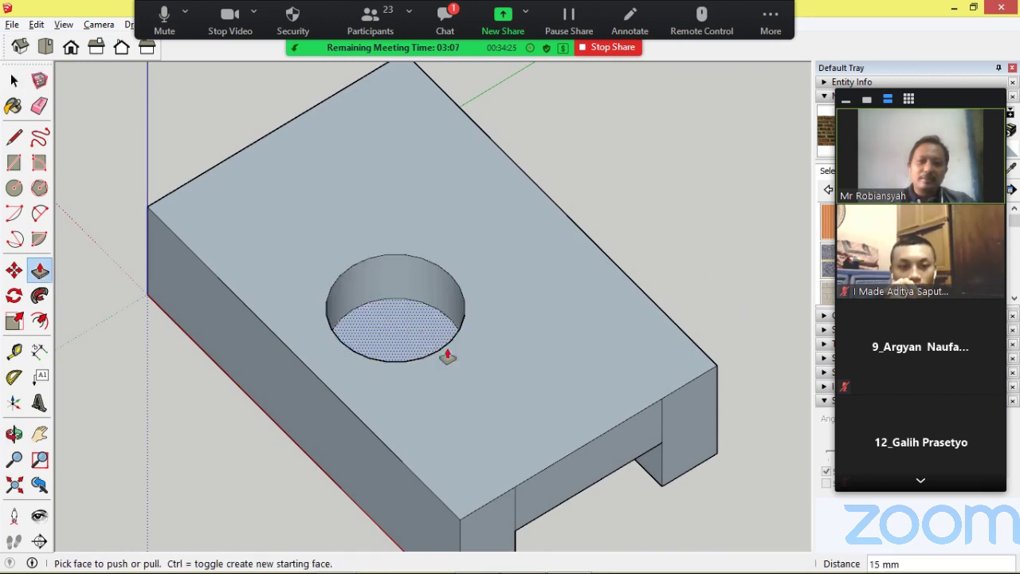
# - Delete the circular face left on the block's underside so the hole is open right through
pyautogui.moveTo(449, 353)
pyautogui.mouseDown(button='middle')
pyautogui.moveTo(455, 239)
pyautogui.moveTo(558, 460)
pyautogui.moveTo(512, 338)
pyautogui.moveTo(455, 342)
pyautogui.moveTo(278, 266)
pyautogui.moveTo(216, 264)
pyautogui.mouseUp(button='middle')
pyautogui.click(14, 137)
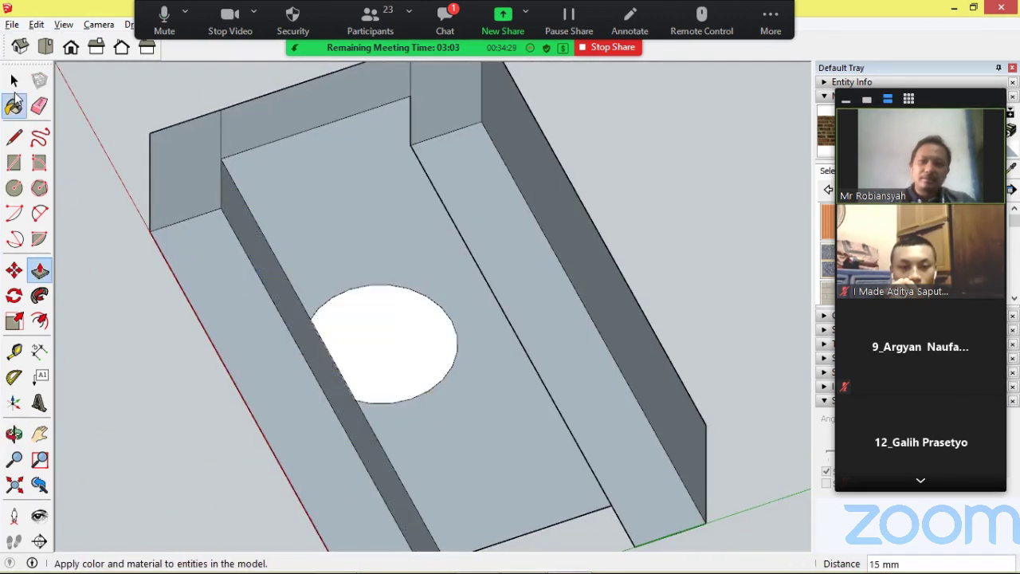
pyautogui.click(13, 81)
pyautogui.click(419, 356)
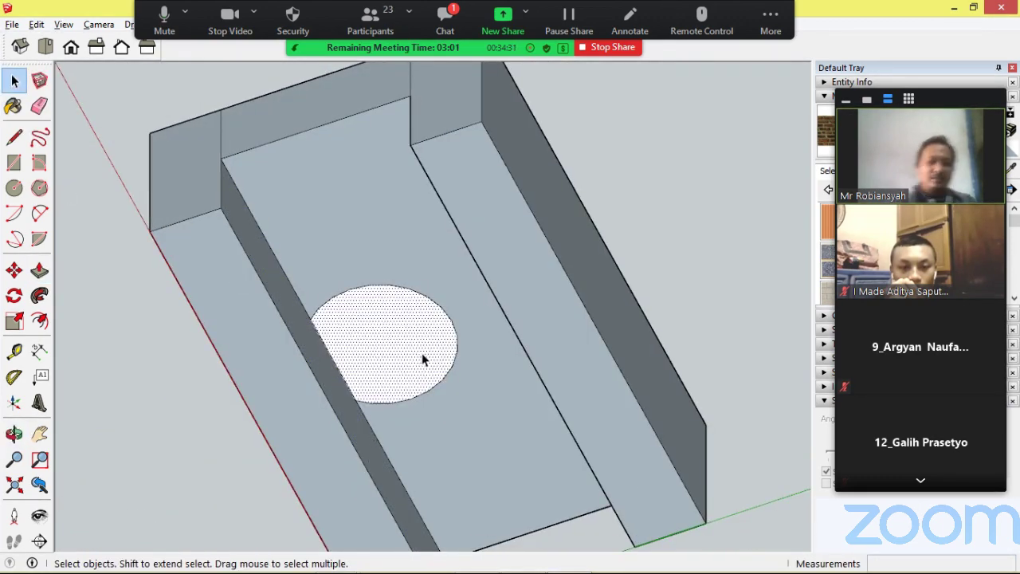
pyautogui.press('Delete')
# - Inspect the round hole from below and above, and compare it with the ø30 hole on the reference drawing and green render
pyautogui.moveTo(456, 376); pyautogui.dragTo(407, 308, button='middle')
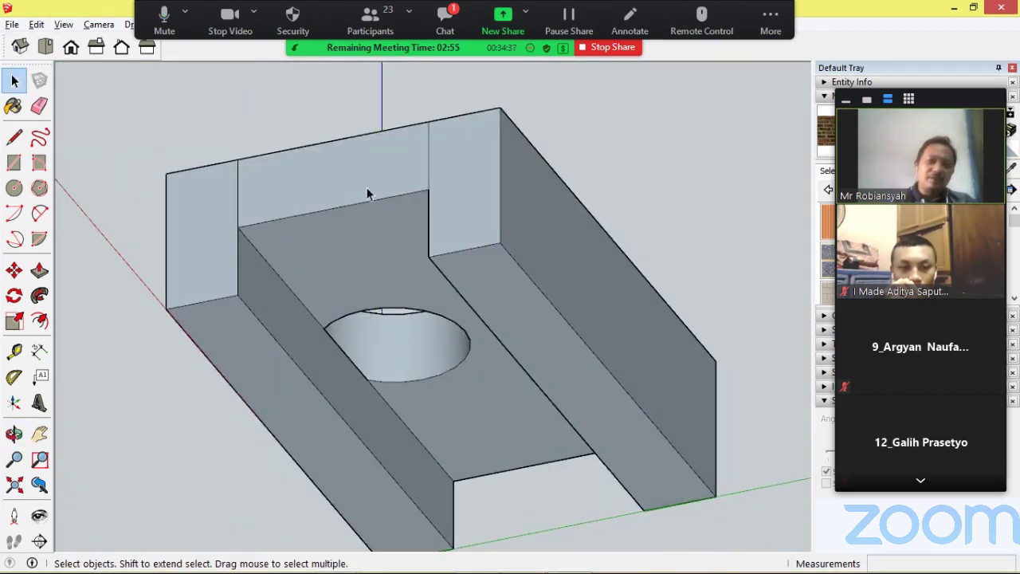
pyautogui.moveTo(369, 191); pyautogui.dragTo(364, 316, button='middle')
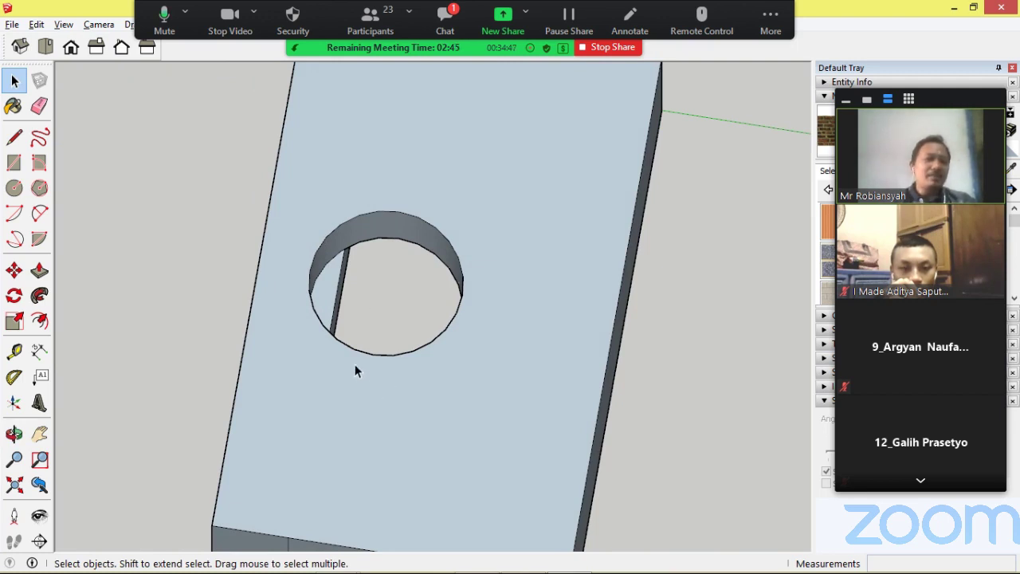
pyautogui.moveTo(353, 369); pyautogui.dragTo(442, 545, button='middle')
pyautogui.scroll(-5, 505, 367)
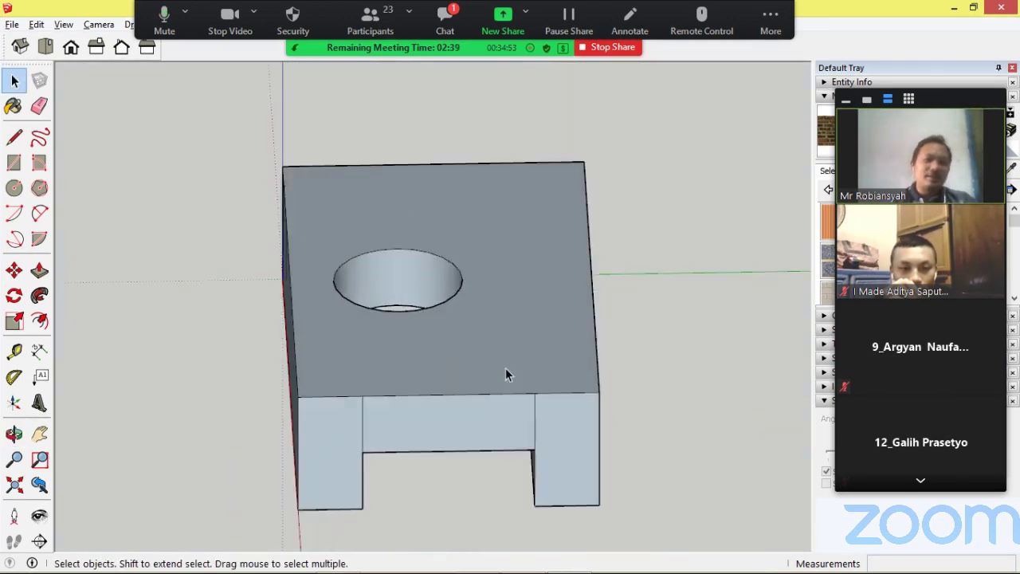
pyautogui.moveTo(391, 240); pyautogui.dragTo(615, 354, button='middle')
pyautogui.scroll(-5, 615, 354)
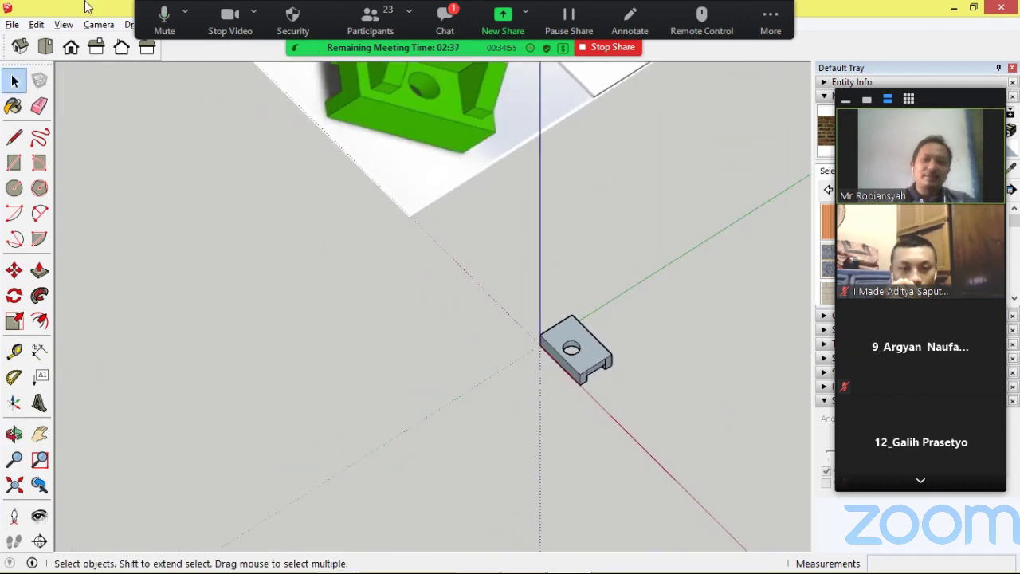
pyautogui.click(45, 47)
pyautogui.scroll(3, 141, 168)
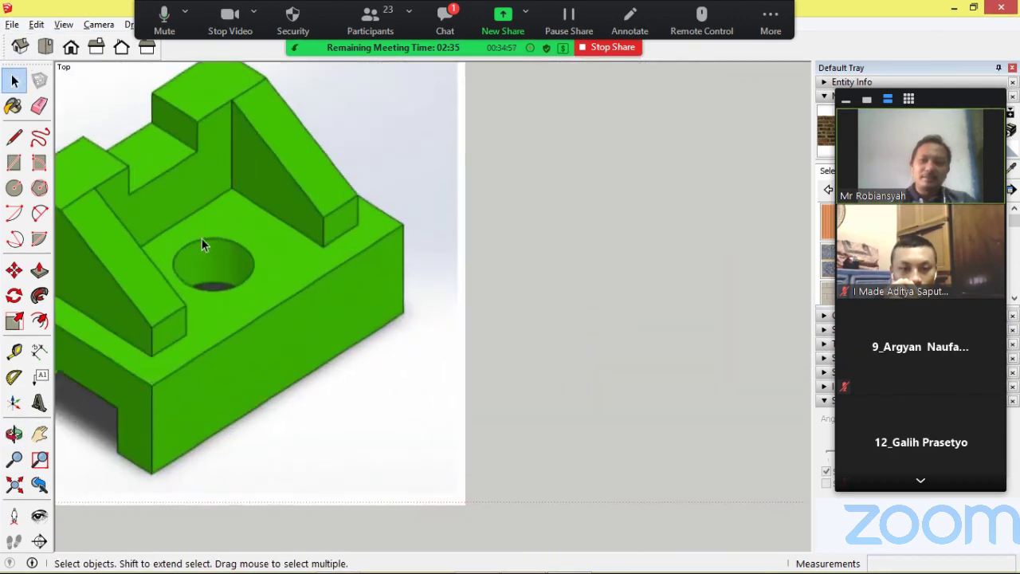
pyautogui.scroll(-5, 257, 240)
pyautogui.scroll(5, 212, 74)
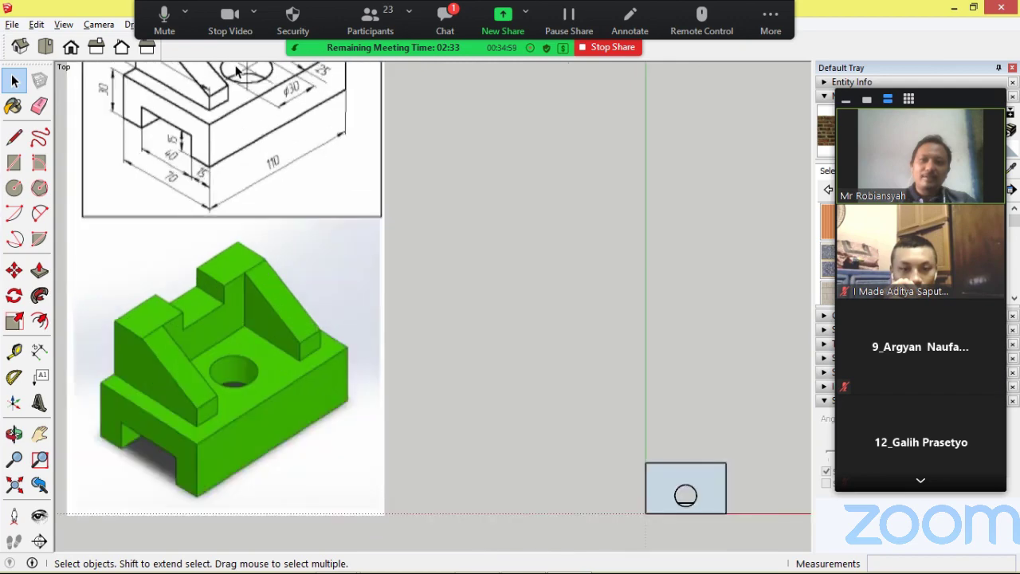
pyautogui.scroll(-3, 267, 368)
pyautogui.scroll(5, 220, 302)
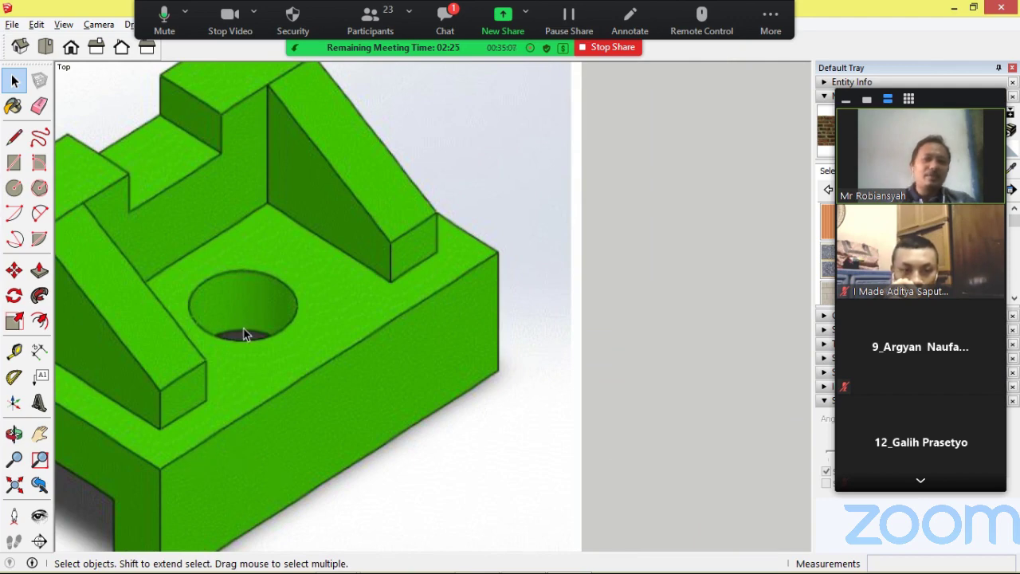
pyautogui.scroll(-5, 245, 335)
pyautogui.scroll(-1, 239, 109)
pyautogui.scroll(3, 248, 124)
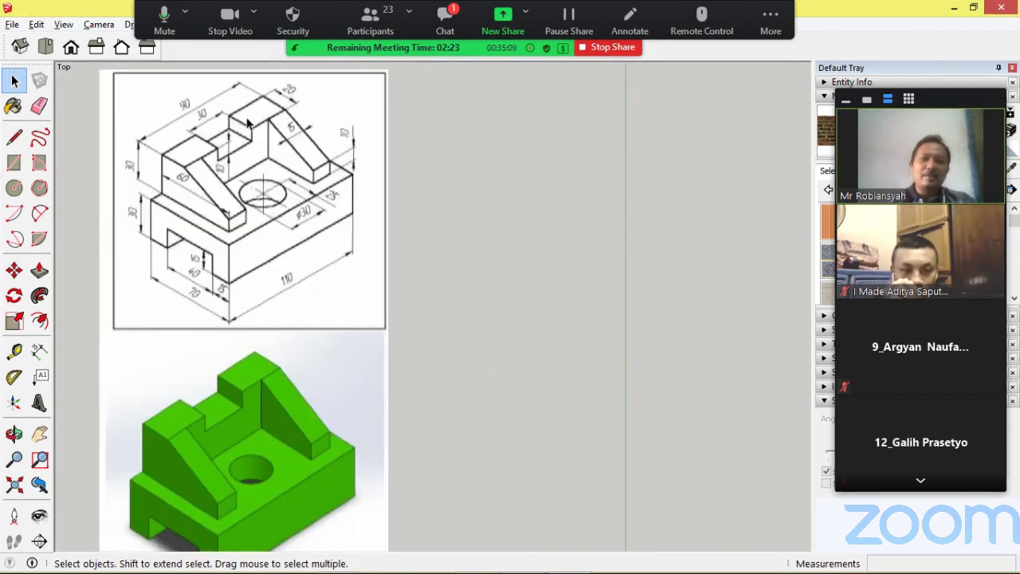
pyautogui.scroll(3, 247, 123)
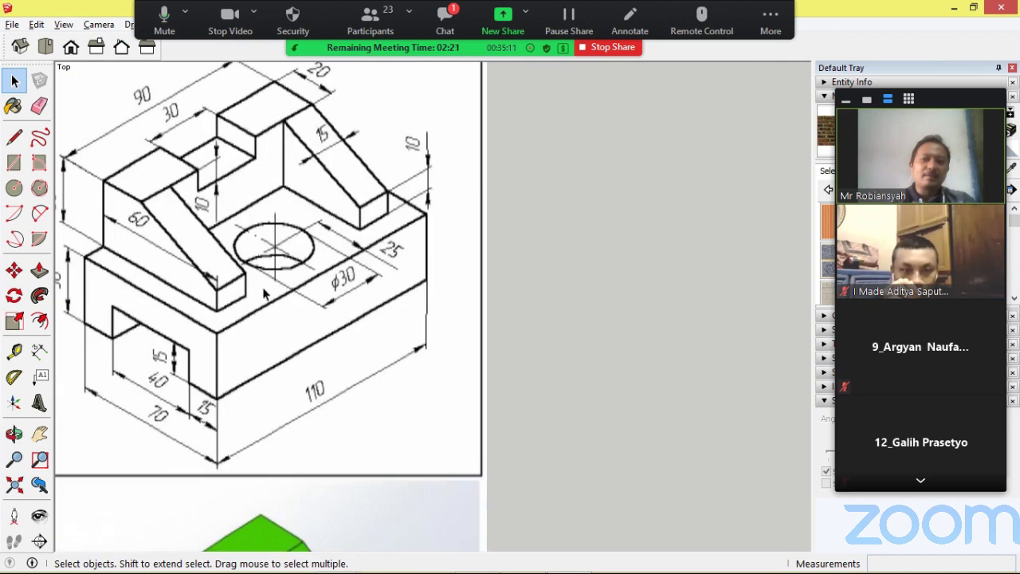
pyautogui.scroll(-5, 318, 252)
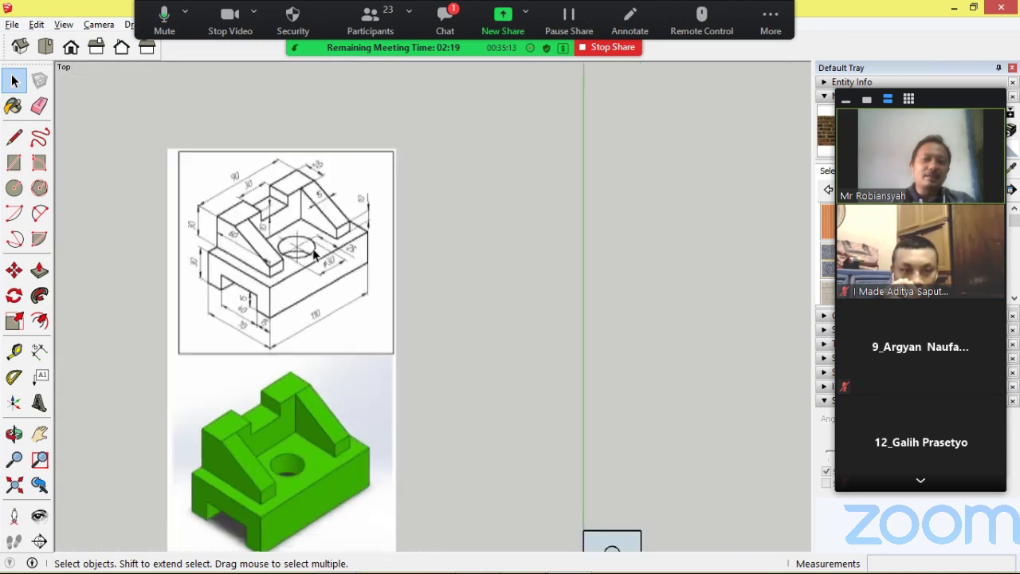
pyautogui.scroll(5, 447, 372)
pyautogui.scroll(4, 488, 420)
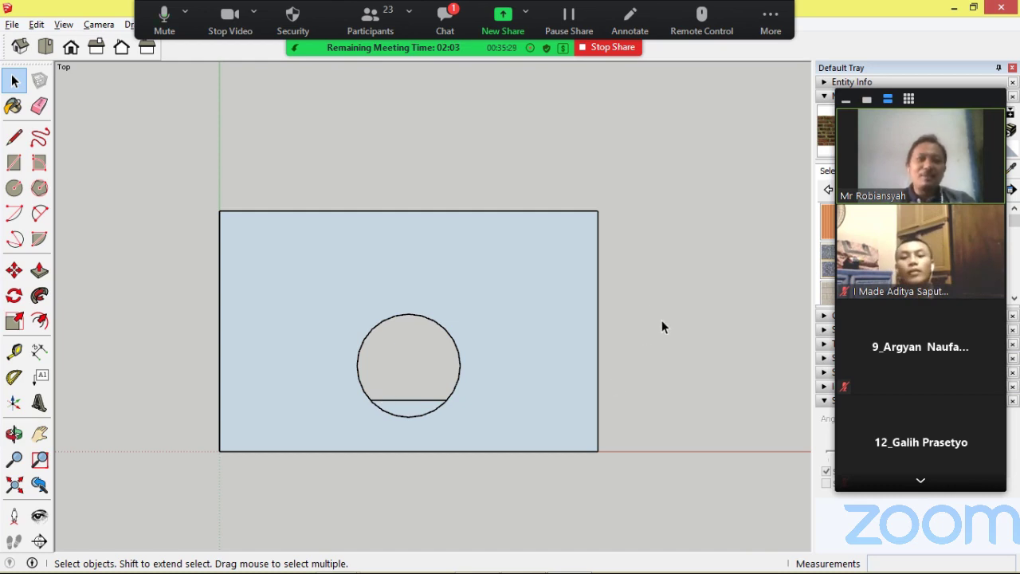
# - Compare the base's slotted end with the slot and leg outline on the reference drawing
pyautogui.moveTo(531, 337); pyautogui.dragTo(428, 292, button='middle')
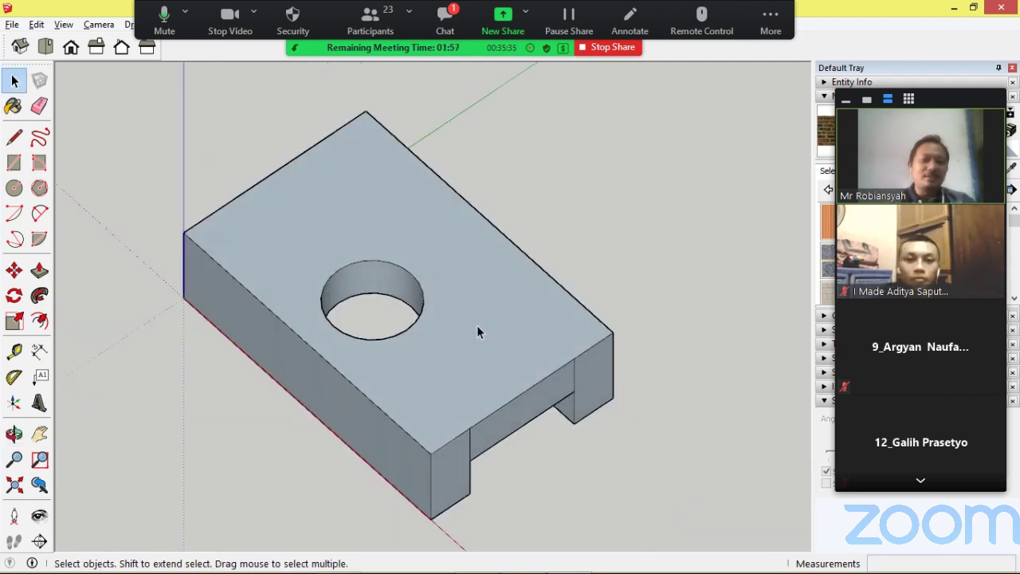
pyautogui.scroll(-2, 502, 333)
pyautogui.moveTo(483, 333); pyautogui.dragTo(574, 383, button='middle')
pyautogui.moveTo(478, 373)
pyautogui.mouseDown(button='middle')
pyautogui.moveTo(595, 232)
pyautogui.moveTo(531, 276)
pyautogui.moveTo(269, 271)
pyautogui.moveTo(221, 242)
pyautogui.moveTo(556, 371)
pyautogui.mouseUp(button='middle')
pyautogui.scroll(-7, 555, 367)
pyautogui.scroll(6, 188, 248)
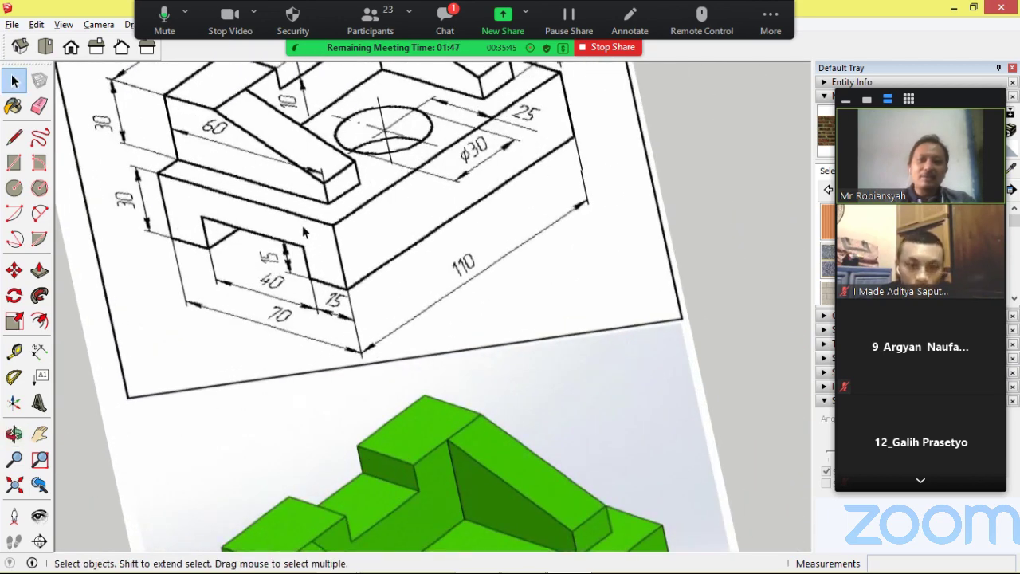
pyautogui.scroll(-6, 302, 224)
pyautogui.moveTo(527, 312)
pyautogui.mouseDown(button='middle')
pyautogui.moveTo(167, 230)
pyautogui.moveTo(455, 372)
pyautogui.mouseUp(button='middle')
# - Erase the two vertical seam lines above the slot on the block's end face, then bring the opposite end into view
pyautogui.scroll(8, 502, 442)
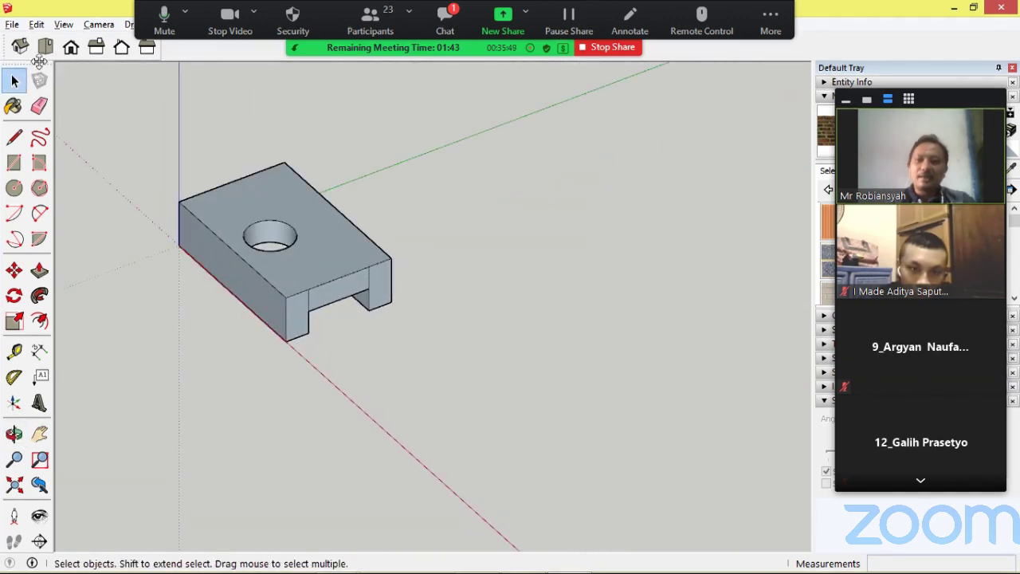
pyautogui.click(39, 105)
pyautogui.scroll(5, 307, 283)
pyautogui.scroll(1, 307, 283)
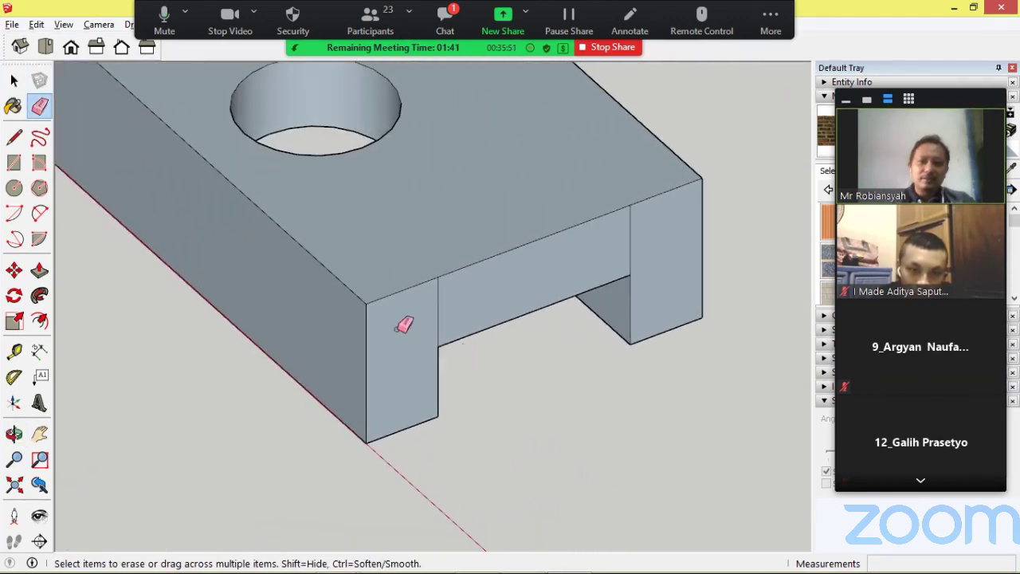
pyautogui.moveTo(446, 292)
pyautogui.mouseDown()
pyautogui.moveTo(649, 230)
pyautogui.moveTo(593, 298)
pyautogui.mouseUp()
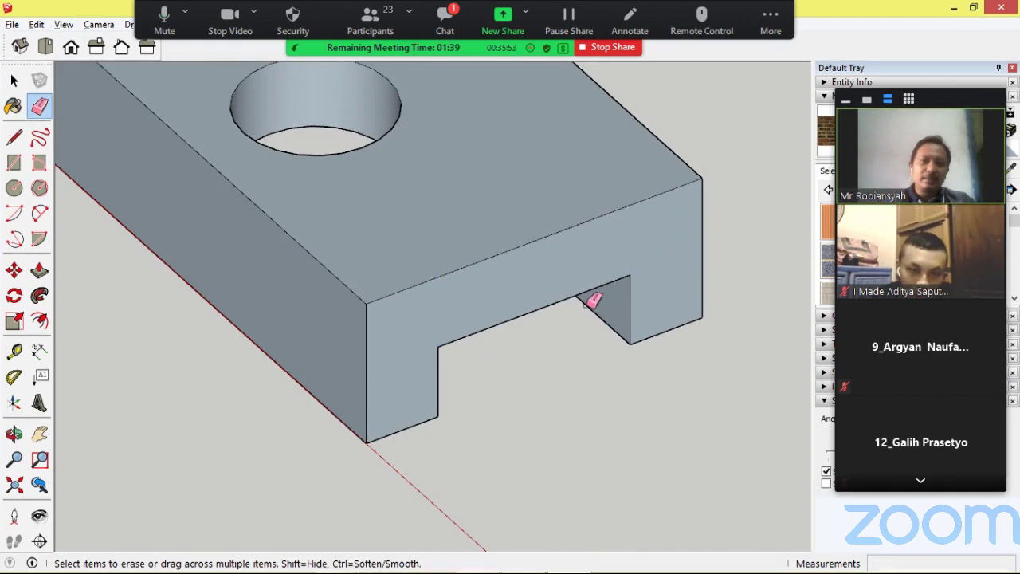
pyautogui.scroll(-5, 393, 257)
pyautogui.moveTo(393, 256)
pyautogui.mouseDown(button='middle')
pyautogui.moveTo(699, 228)
pyautogui.moveTo(169, 234)
pyautogui.mouseUp(button='middle')
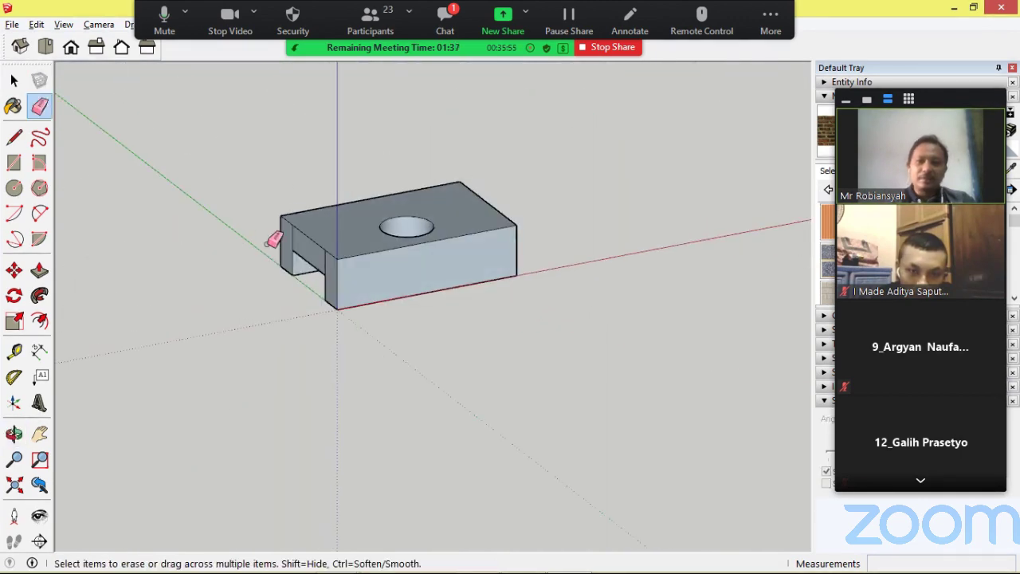
# - Erase the two vertical seam lines above the slot on the block's opposite end face
pyautogui.scroll(3, 311, 215)
pyautogui.scroll(2, 311, 216)
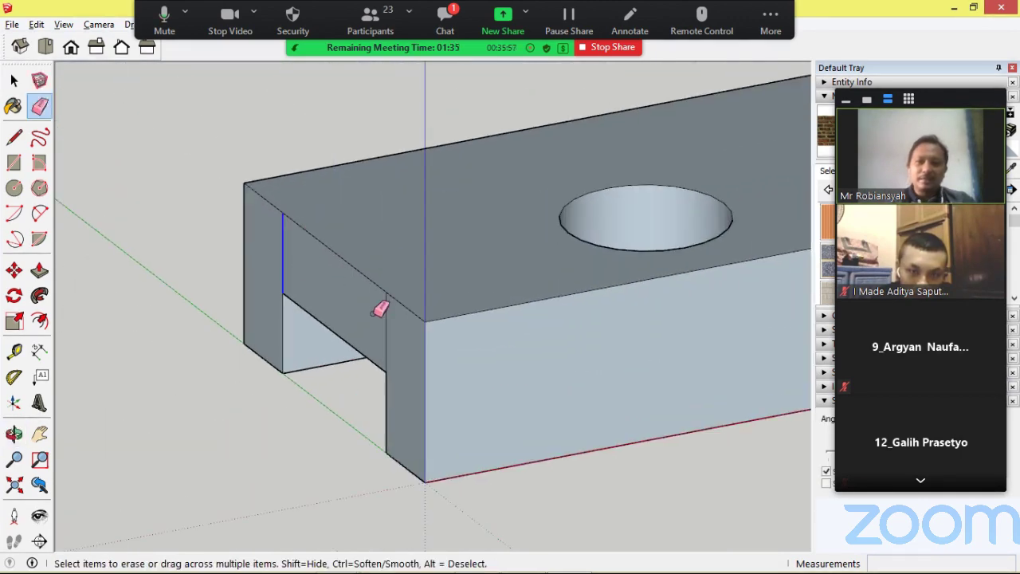
pyautogui.scroll(-5, 465, 323)
pyautogui.moveTo(465, 324)
pyautogui.mouseDown(button='middle')
pyautogui.moveTo(353, 176)
pyautogui.moveTo(602, 436)
pyautogui.moveTo(447, 228)
pyautogui.moveTo(469, 196)
pyautogui.moveTo(471, 388)
pyautogui.moveTo(507, 302)
pyautogui.moveTo(549, 489)
pyautogui.mouseUp(button='middle')
pyautogui.moveTo(552, 287)
pyautogui.mouseDown(button='middle')
pyautogui.moveTo(542, 383)
pyautogui.moveTo(644, 248)
pyautogui.mouseUp(button='middle')
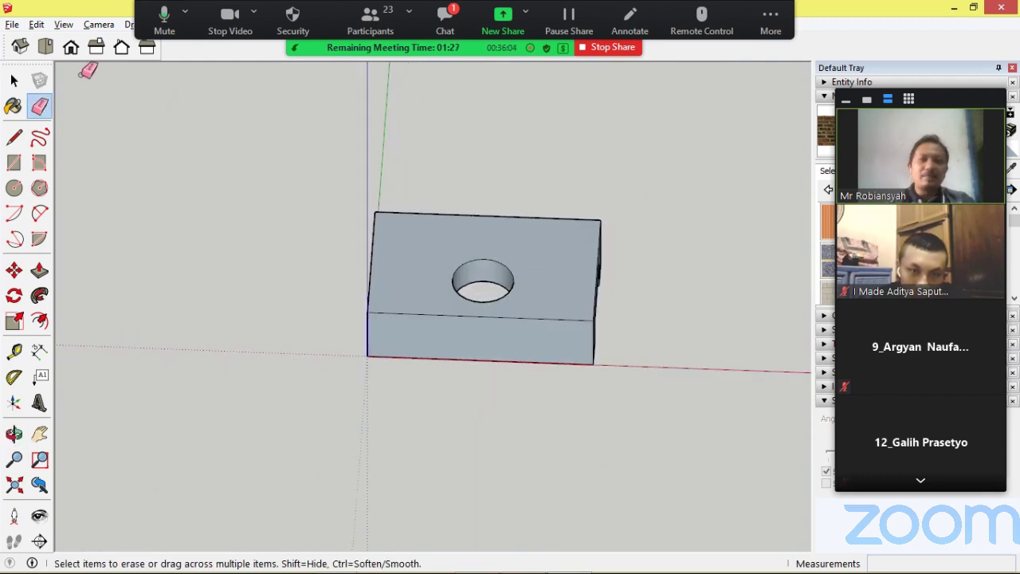
# - Set the isometric view, select the entire slotted block with its hole, and make it a group
pyautogui.click(20, 47)
pyautogui.click(16, 80)
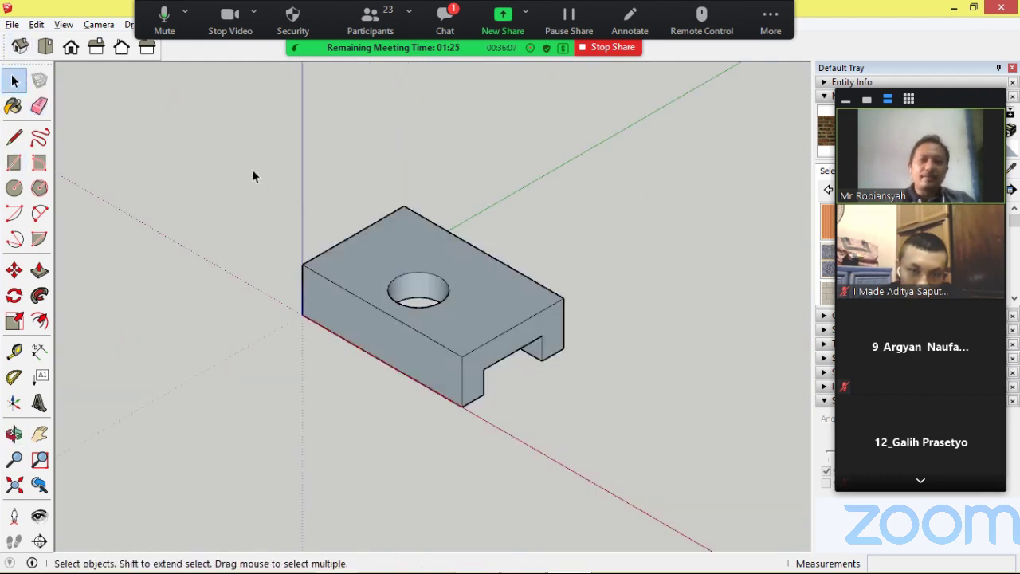
pyautogui.moveTo(230, 139); pyautogui.dragTo(652, 441)
pyautogui.rightClick(470, 351)
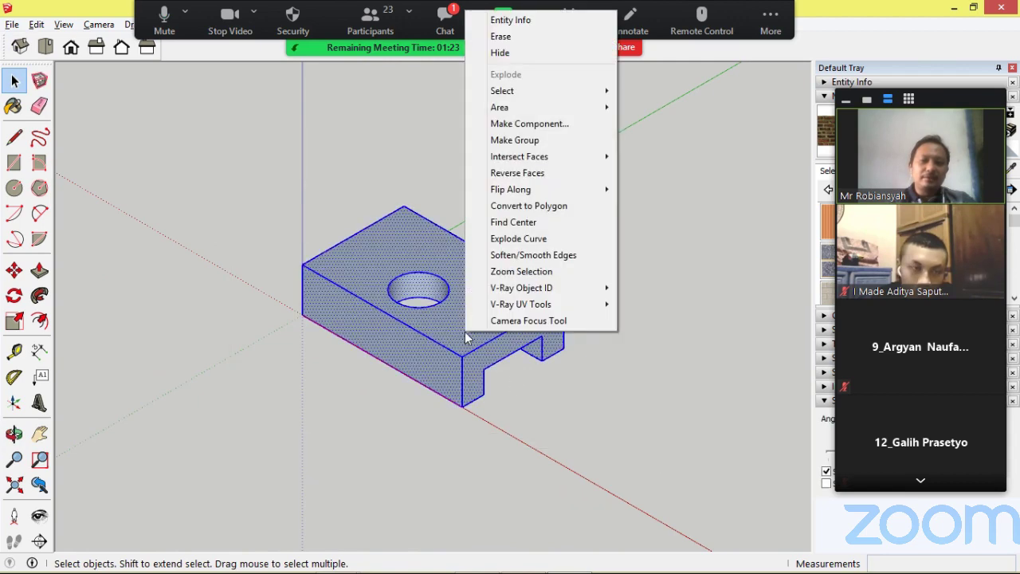
pyautogui.moveTo(553, 191)
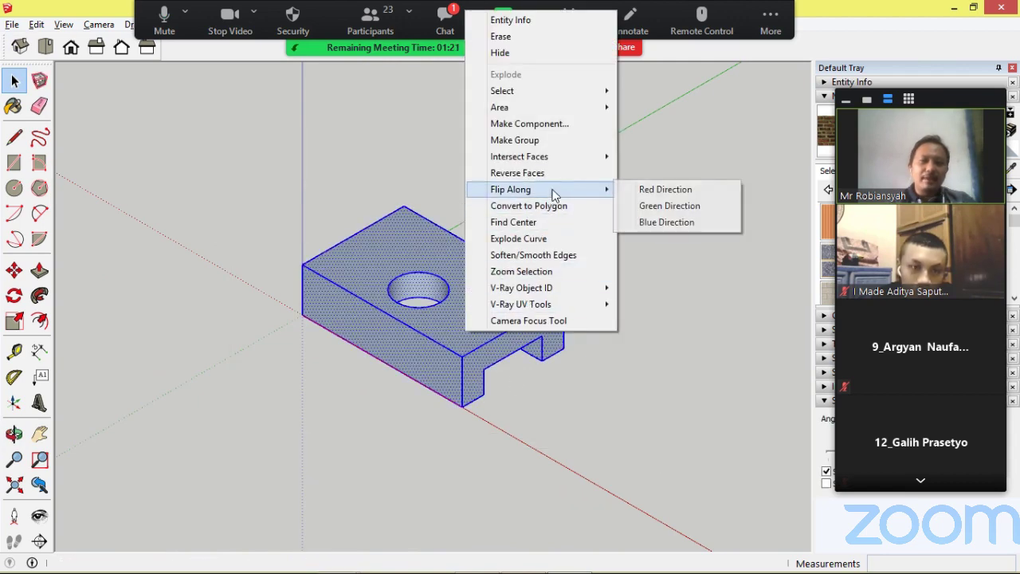
pyautogui.click(554, 139)
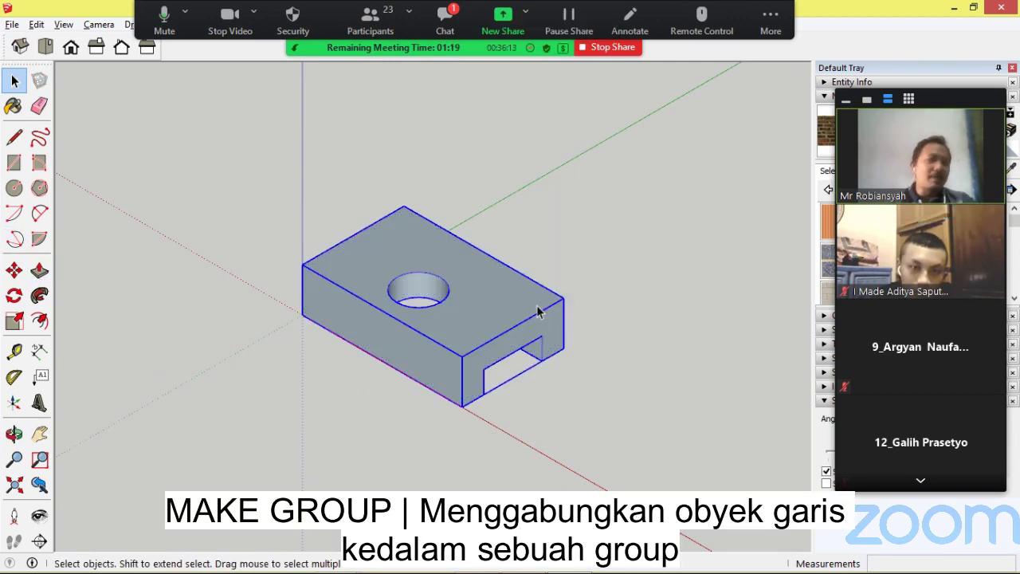
# - Move the block group by its origin corner about 443 mm along the red axis, freeing the origin
pyautogui.moveTo(373, 334); pyautogui.dragTo(133, 254, button='middle')
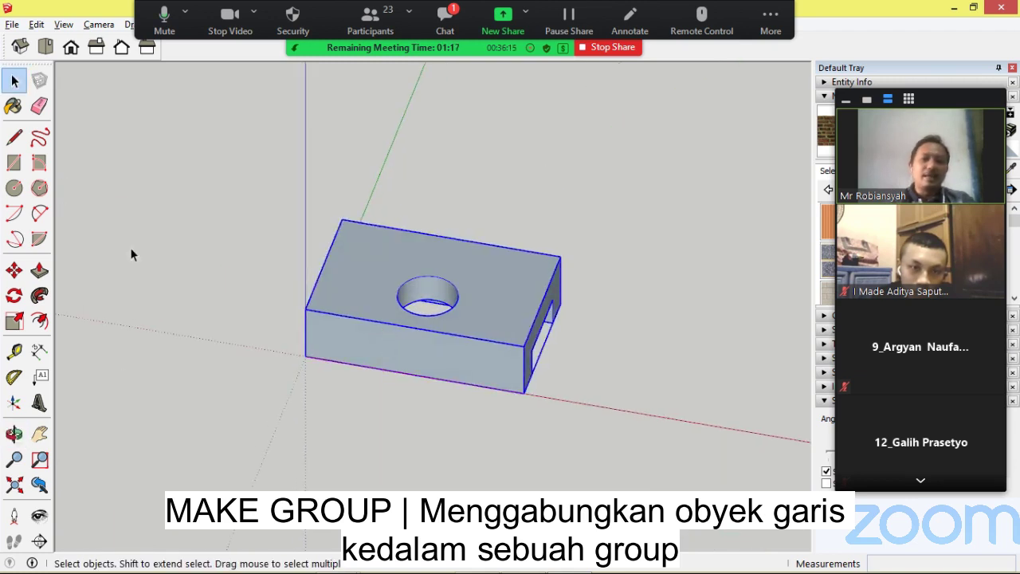
pyautogui.scroll(-4, 105, 331)
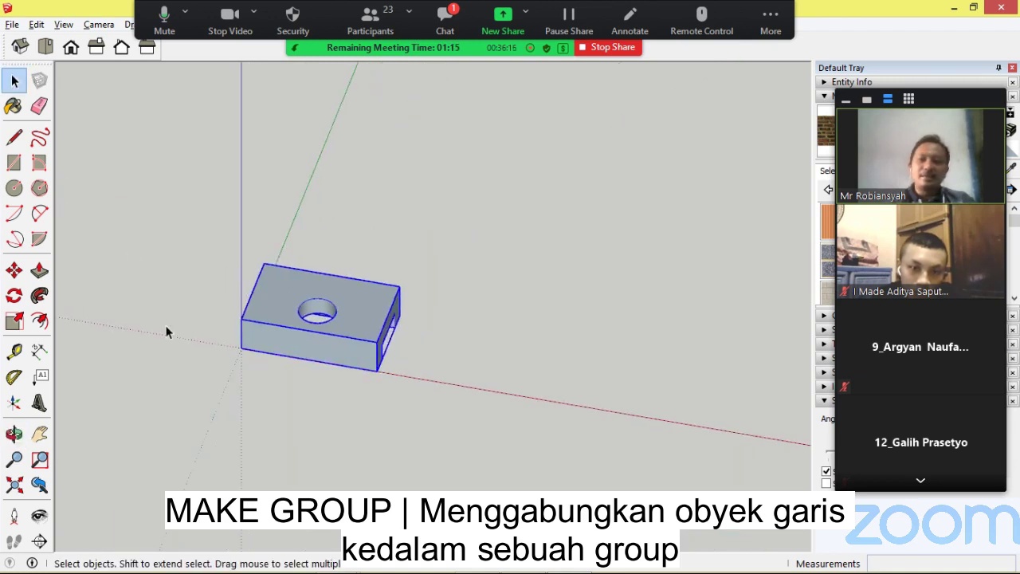
pyautogui.click(14, 271)
pyautogui.click(218, 342)
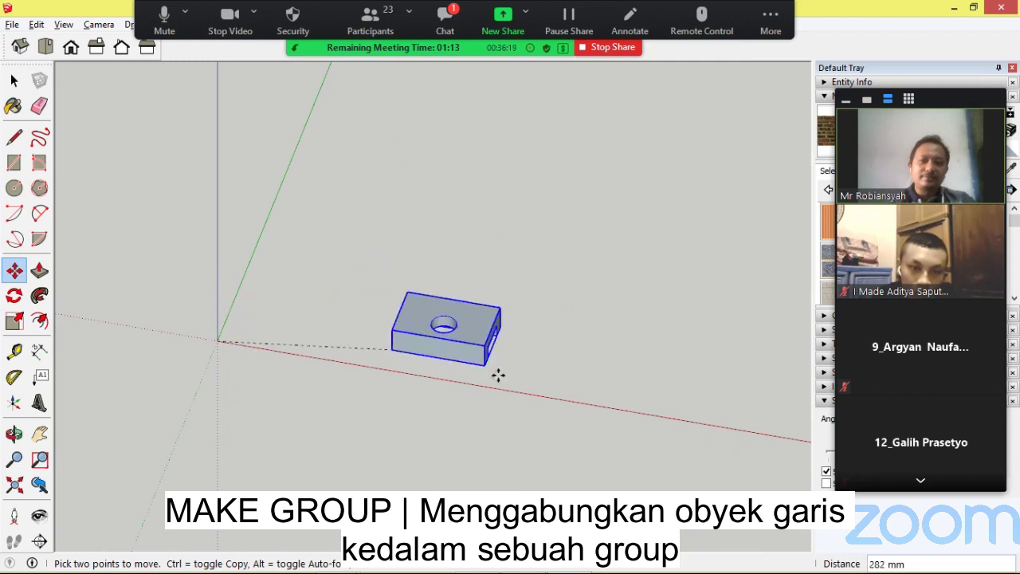
pyautogui.click(588, 413)
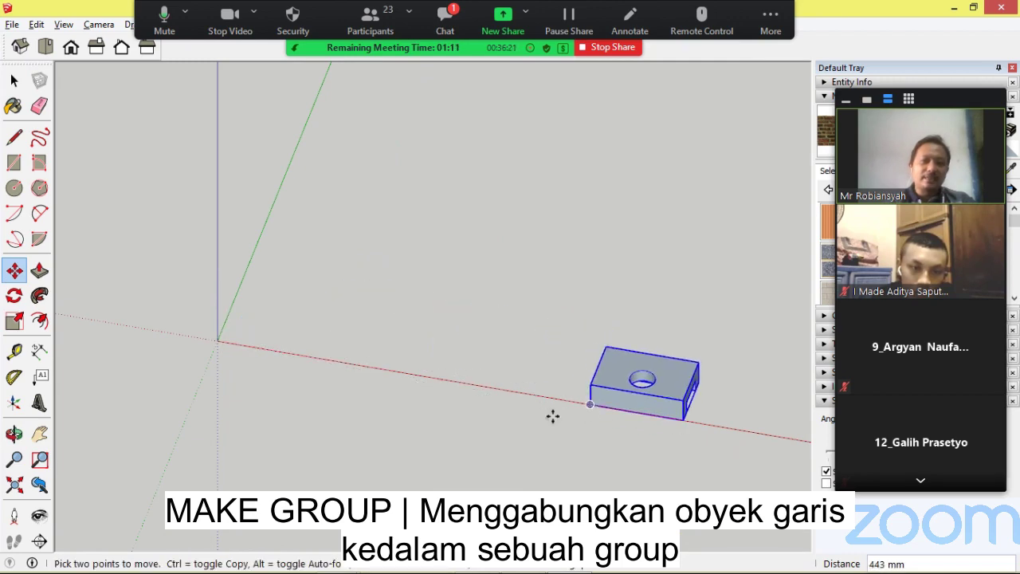
# - Show the reference drawing in top view and examine the dimensions of the upper bracket with its sloped ribs
pyautogui.scroll(-5, 588, 425)
pyautogui.scroll(6, 287, 195)
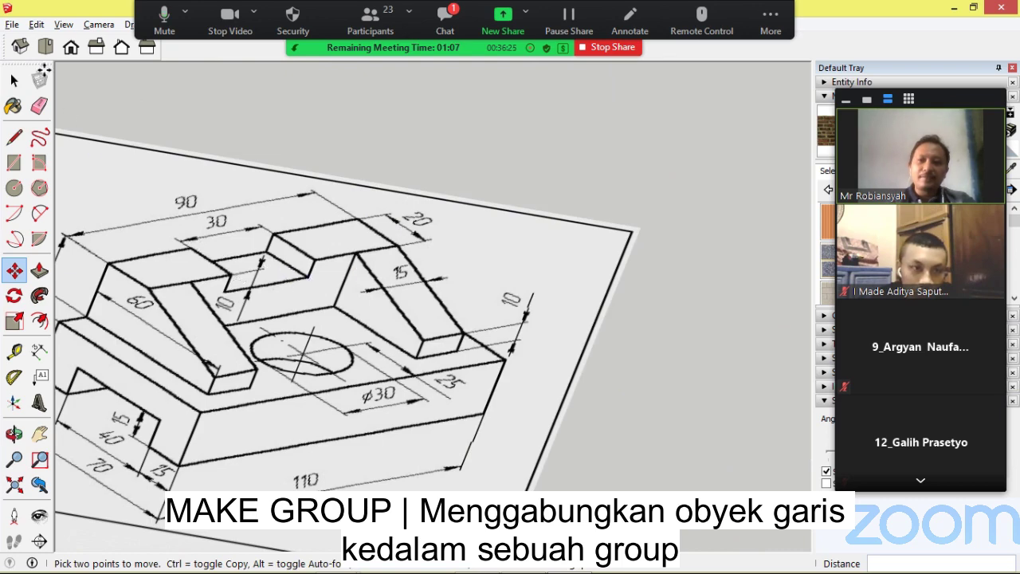
pyautogui.click(46, 47)
pyautogui.scroll(-3, 417, 310)
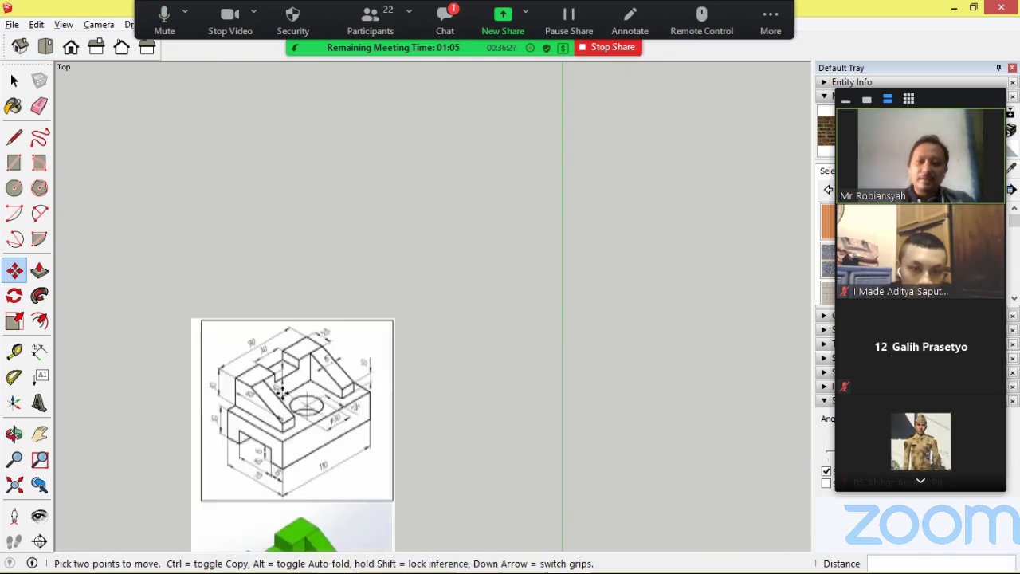
pyautogui.scroll(4, 288, 398)
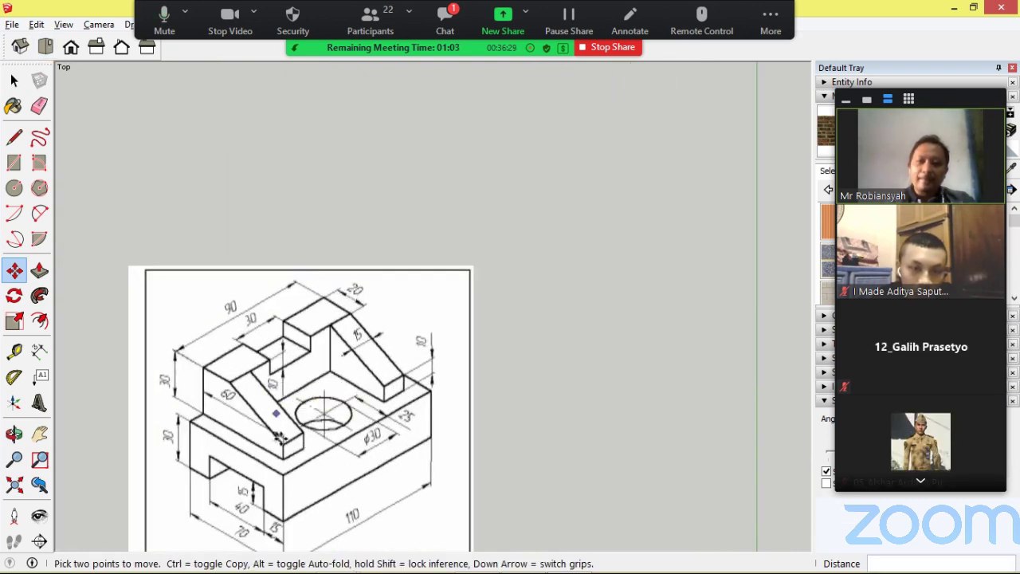
pyautogui.scroll(2, 280, 437)
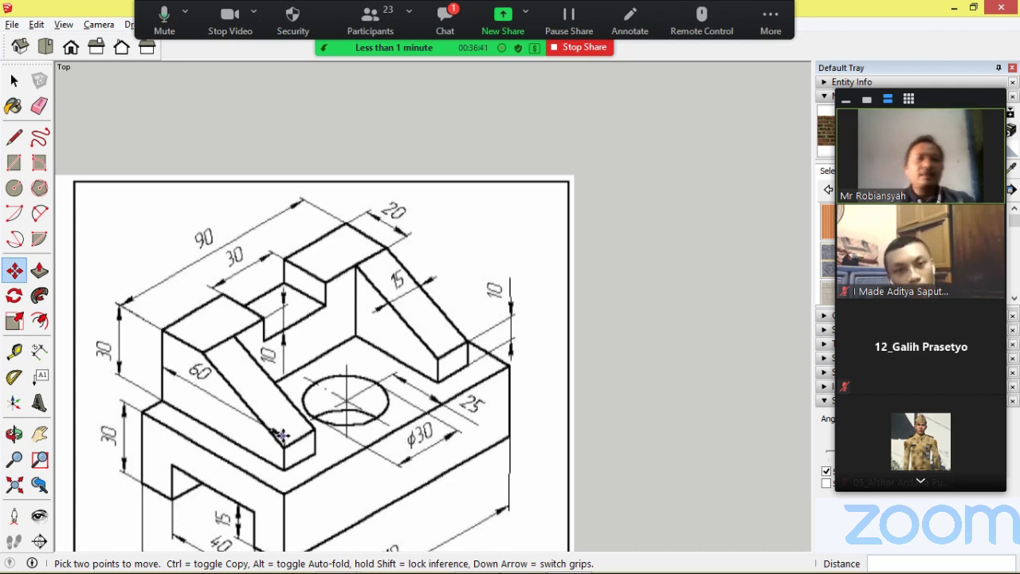
# - Stop the screen share and end the current Zoom meeting
pyautogui.click(586, 48)
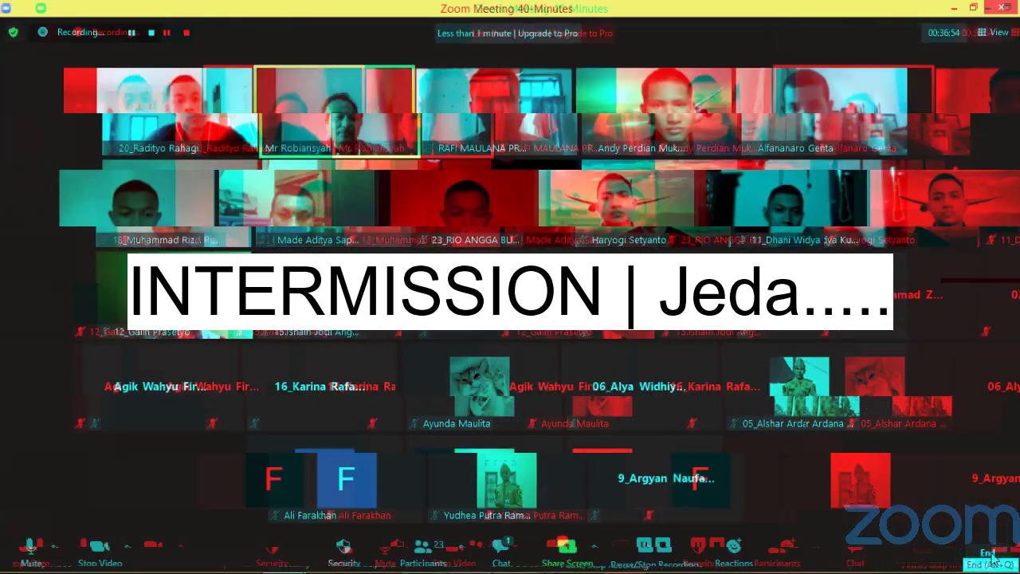
pyautogui.click(990, 555)
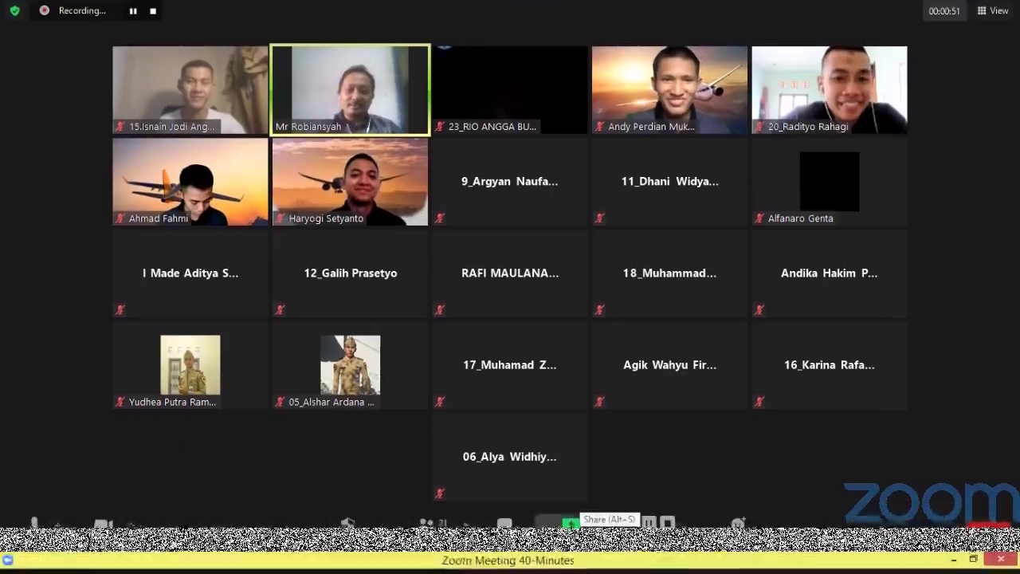
# - Share the entire screen in the new Zoom meeting and switch back to the SketchUp model
pyautogui.click(571, 58)
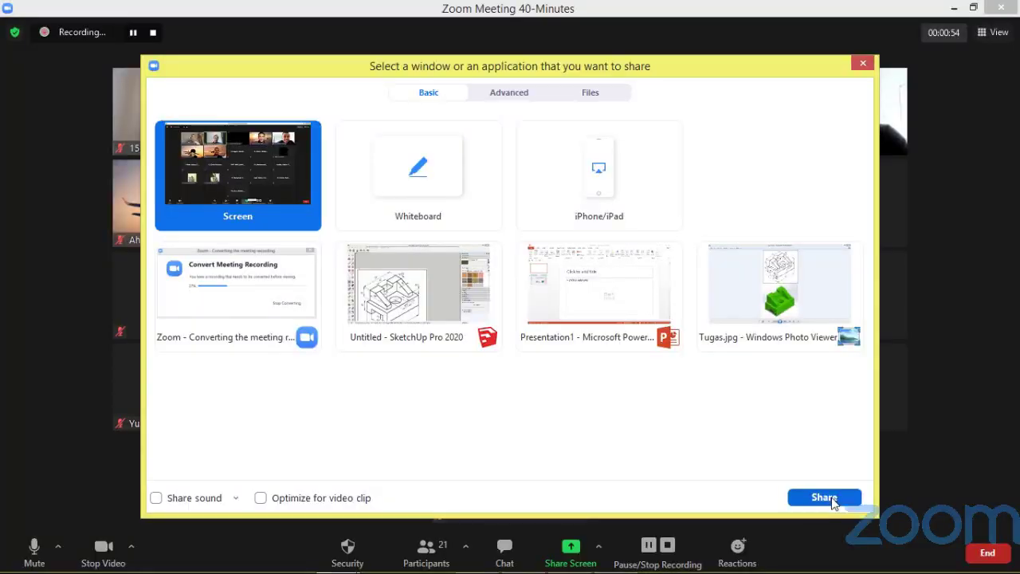
pyautogui.click(827, 498)
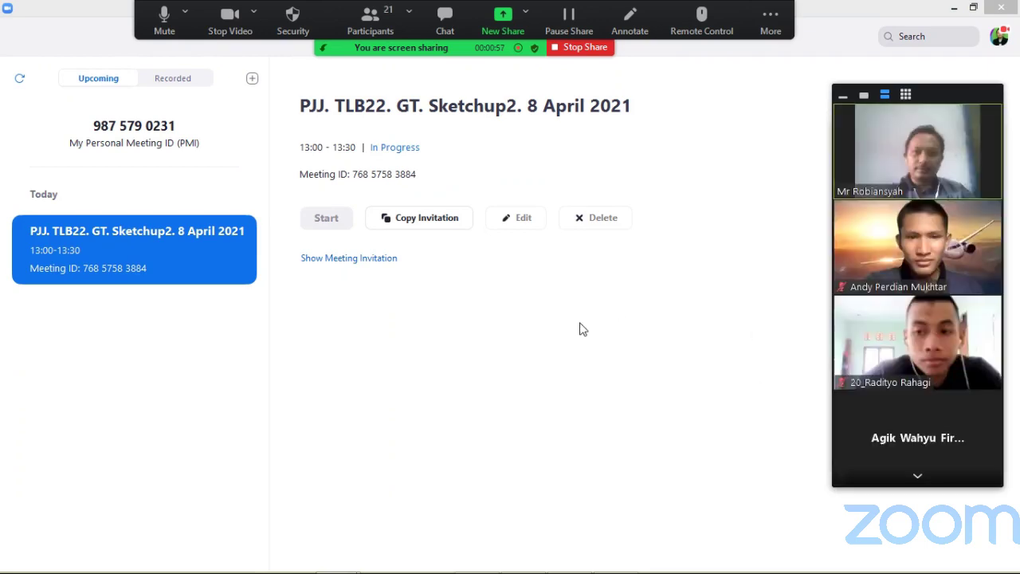
pyautogui.moveTo(538, 558)
pyautogui.click(569, 560)
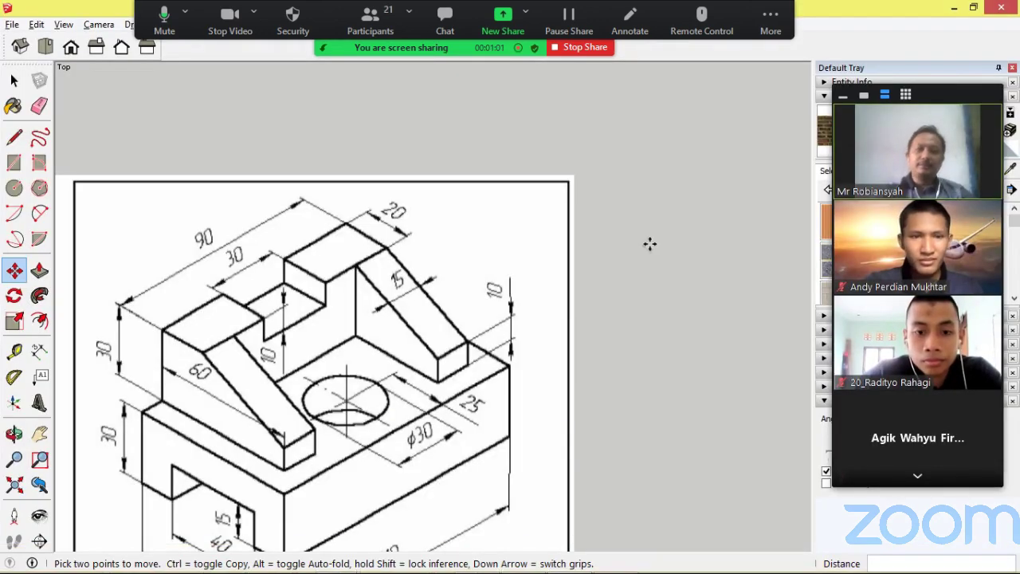
# - Examine the upper part on the reference drawing, reading its length, depth, height, notch and sloped rib dimensions
pyautogui.scroll(-1, 649, 243)
pyautogui.scroll(2, 398, 466)
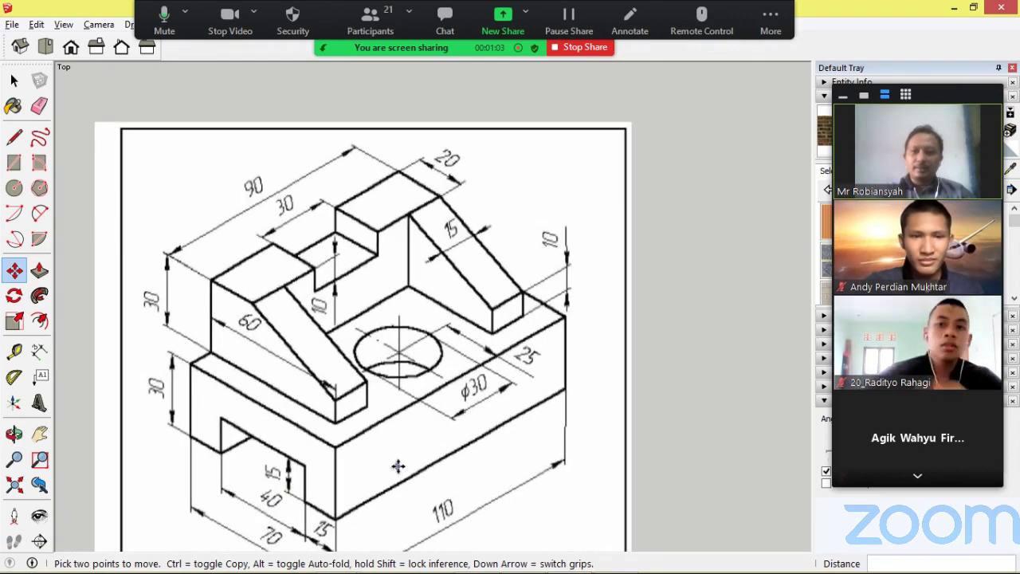
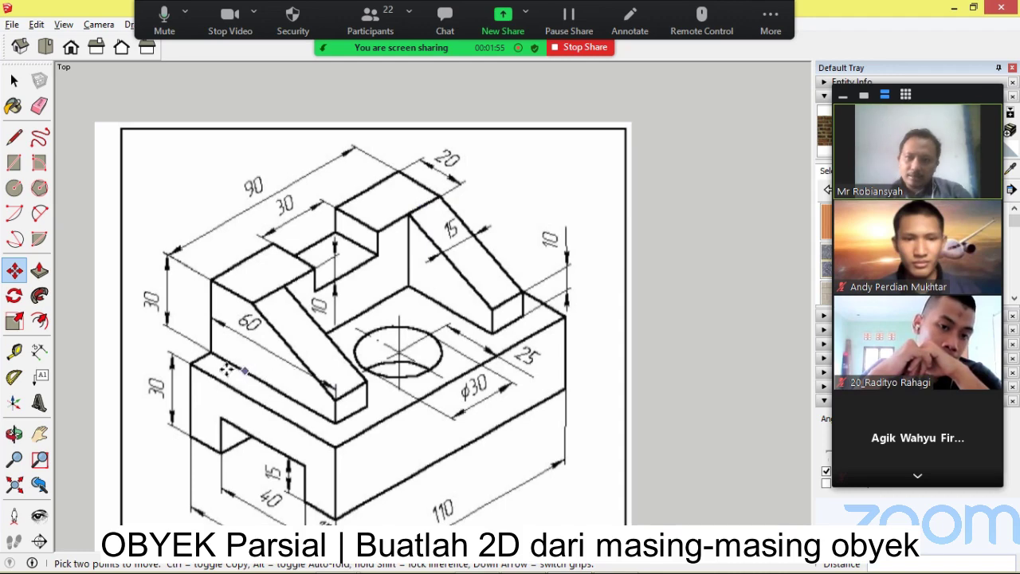
pyautogui.scroll(2, 287, 351)
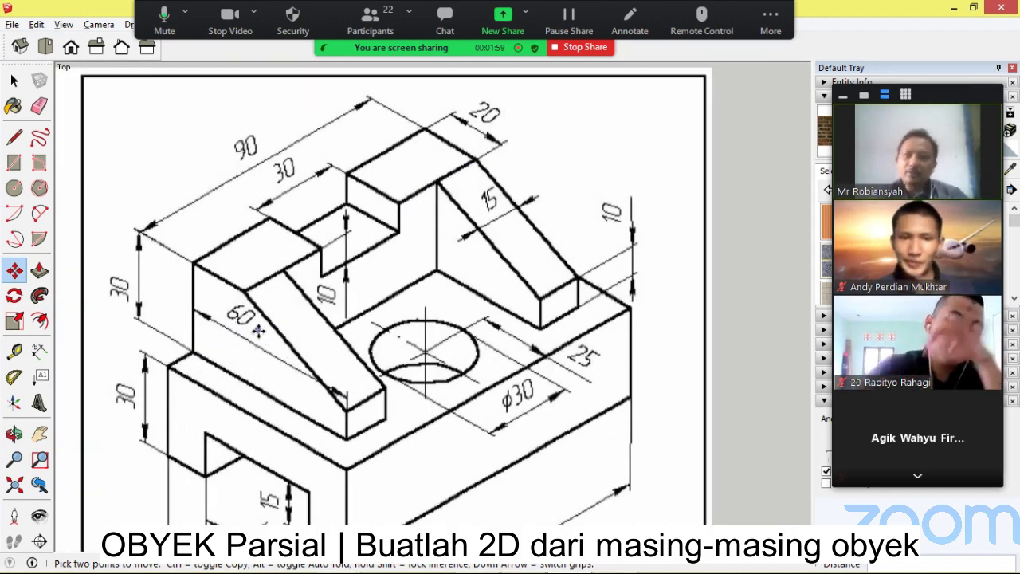
pyautogui.scroll(1, 257, 330)
pyautogui.scroll(-1, 257, 329)
pyautogui.scroll(1, 206, 130)
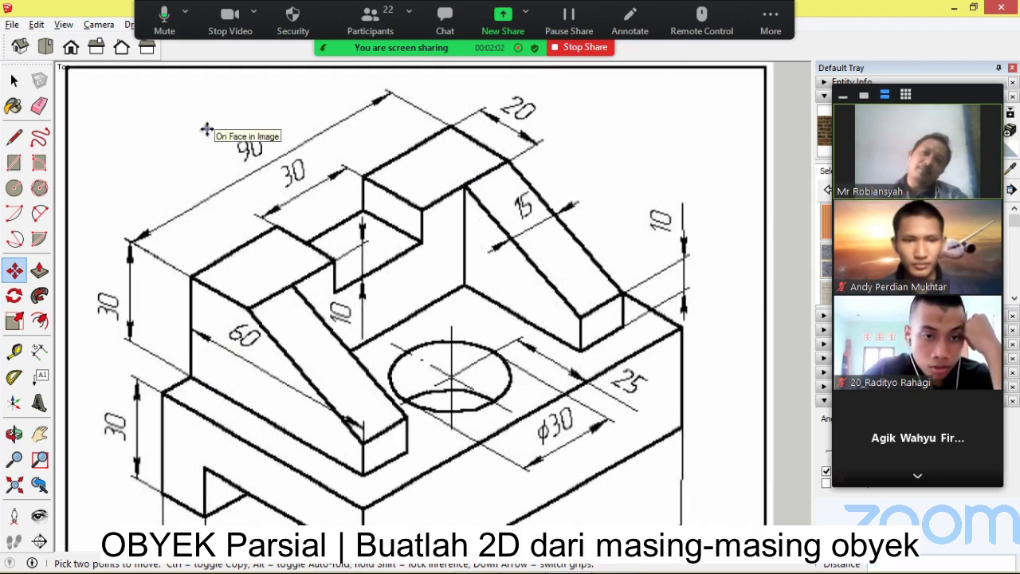
pyautogui.scroll(1, 208, 151)
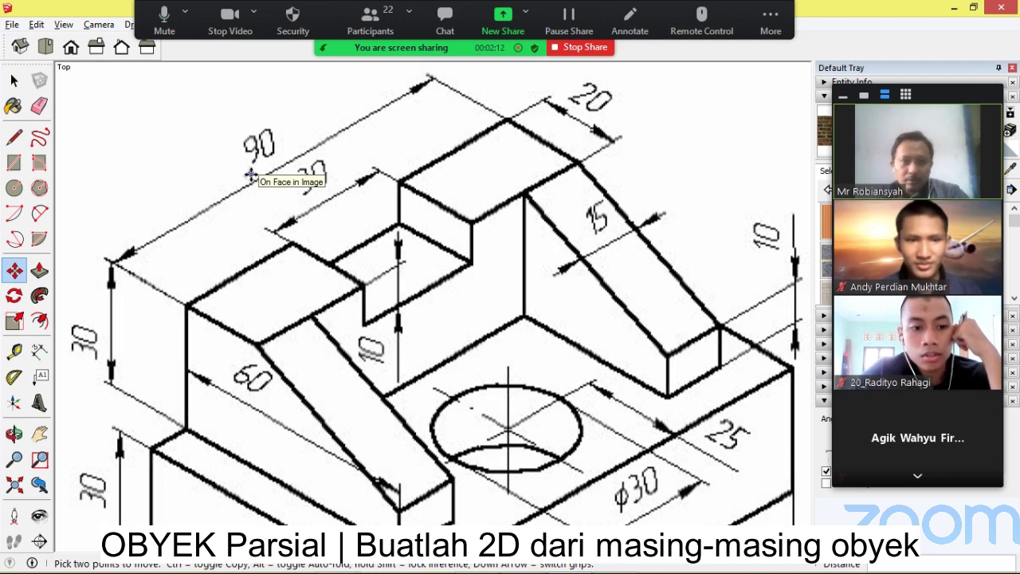
pyautogui.scroll(-4, 251, 174)
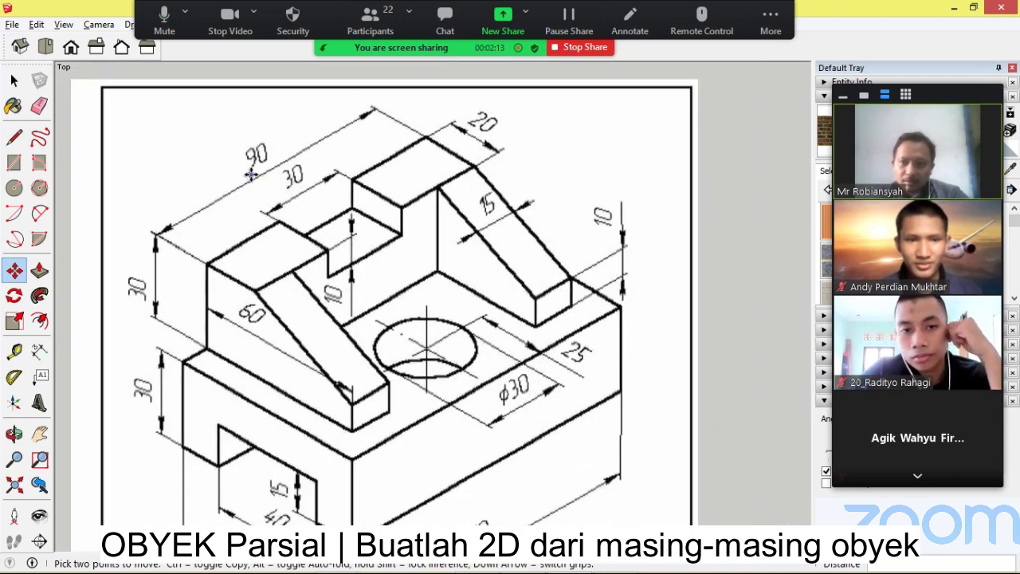
pyautogui.scroll(2, 325, 500)
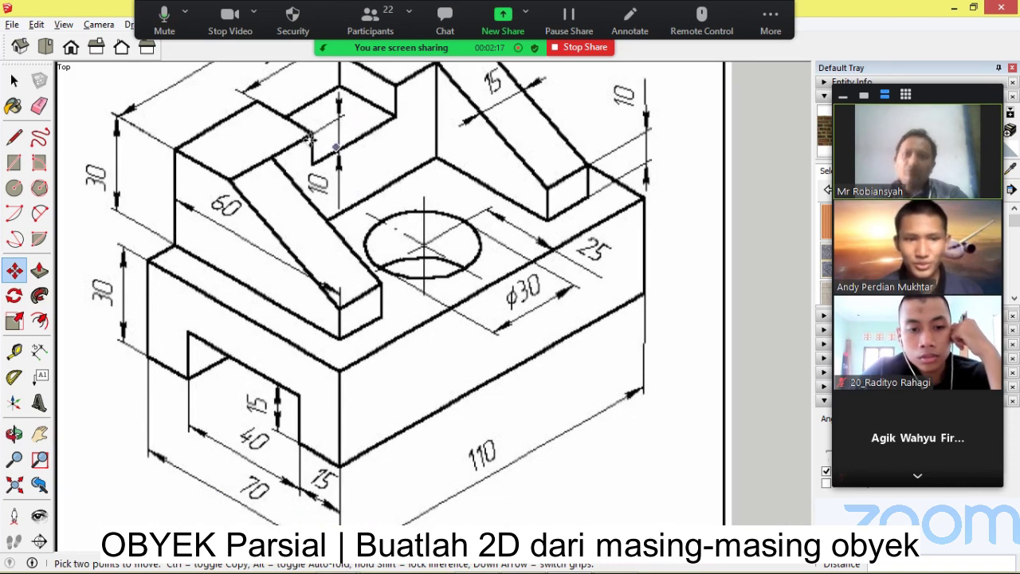
pyautogui.scroll(-2, 408, 247)
pyautogui.scroll(3, 399, 75)
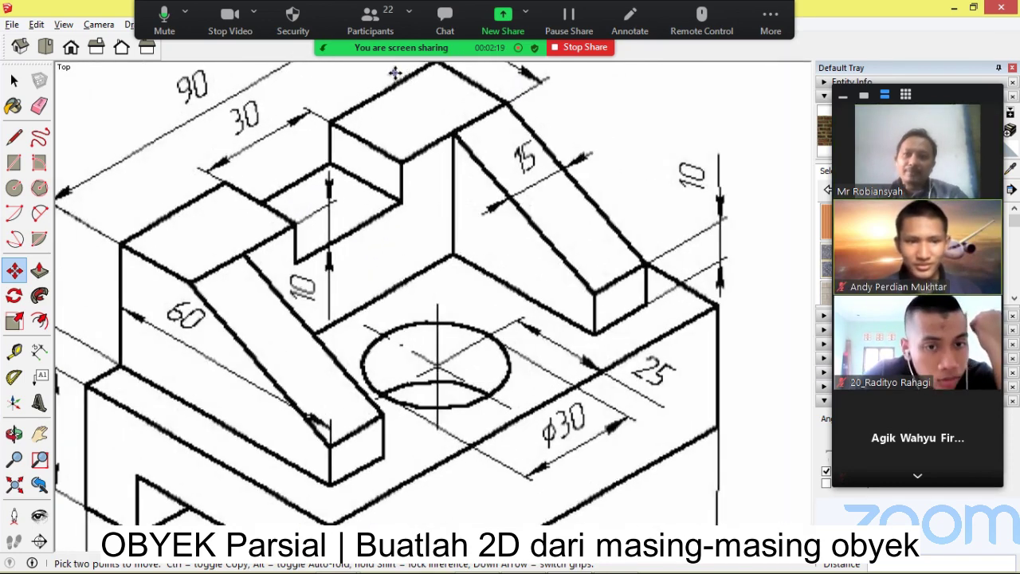
pyautogui.scroll(-1, 294, 177)
pyautogui.scroll(-2, 294, 177)
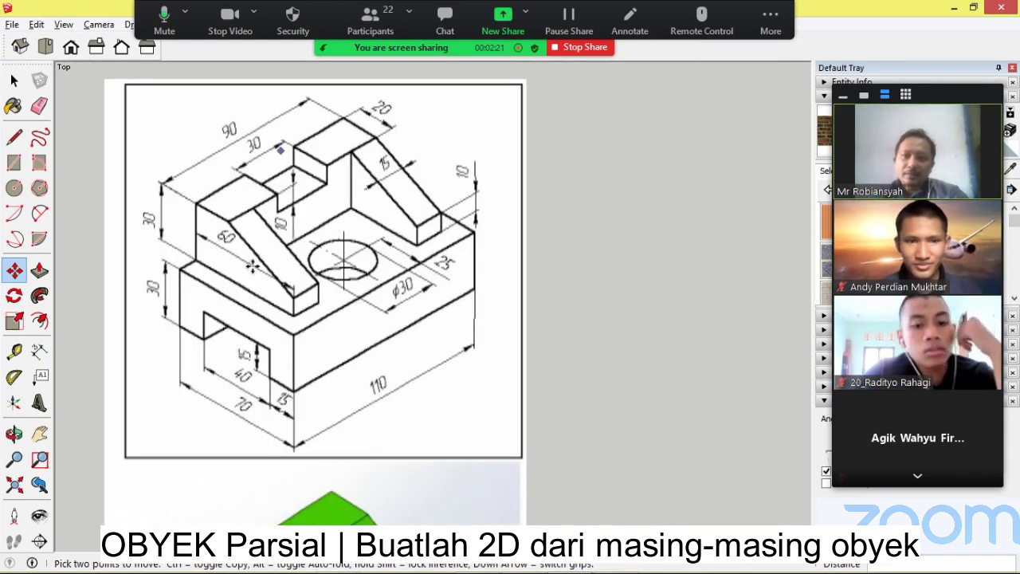
# - Draw a 90 × 60 mm rectangle in top view with its first corner at the origin, as the upper part's footprint
pyautogui.scroll(-5, 254, 261)
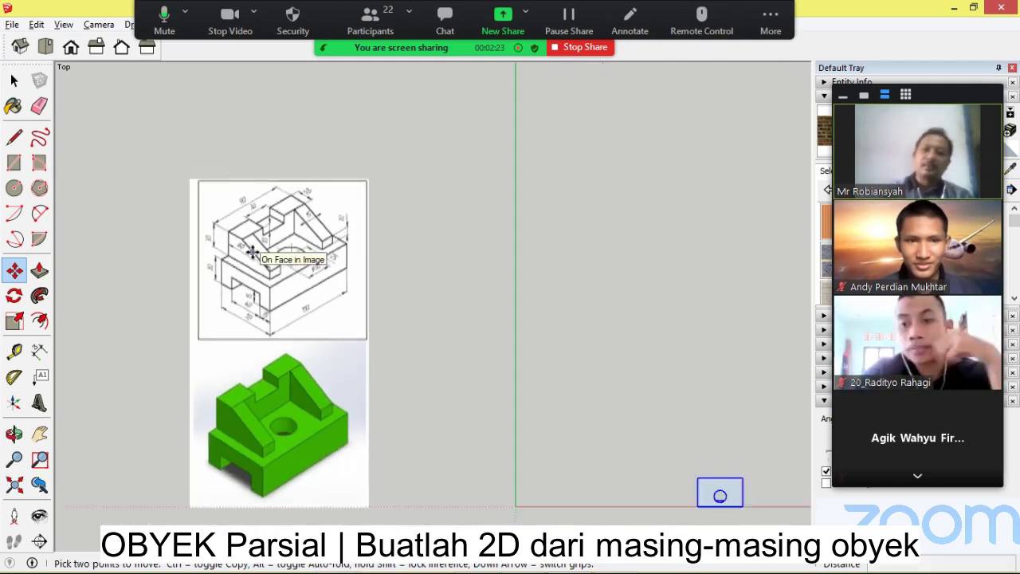
pyautogui.scroll(3, 484, 412)
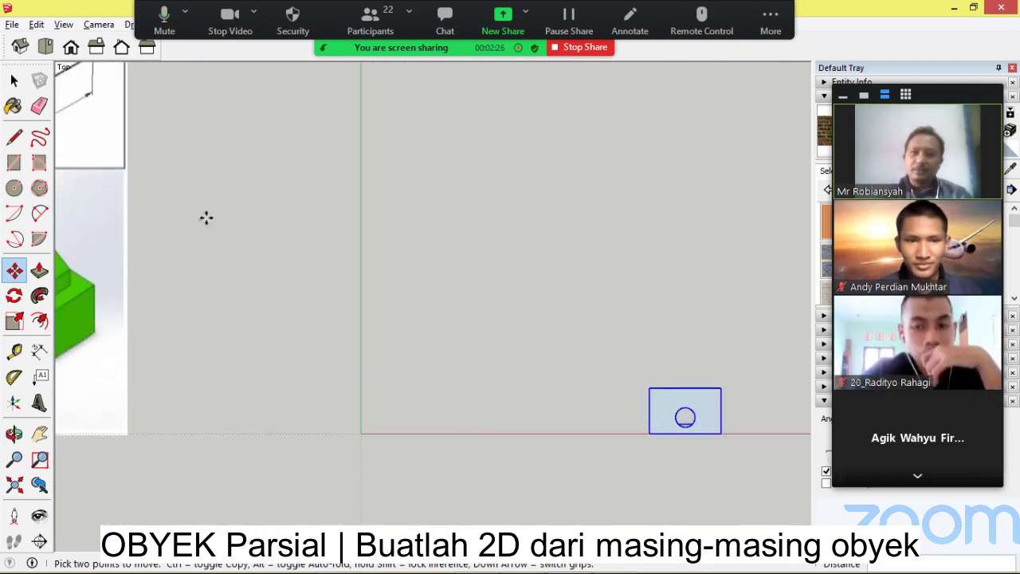
pyautogui.click(14, 162)
pyautogui.scroll(1, 398, 351)
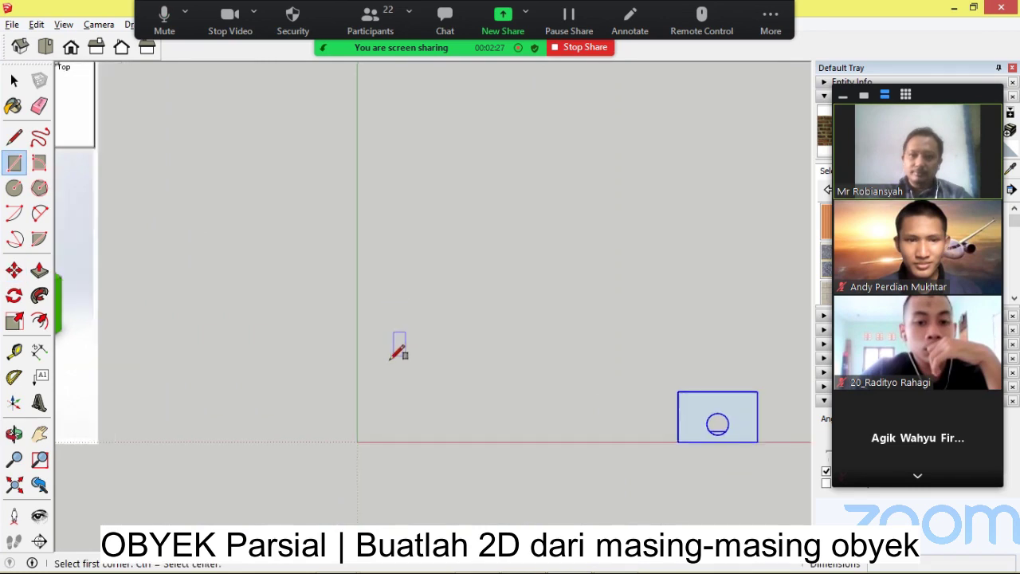
pyautogui.scroll(2, 391, 358)
pyautogui.click(327, 517)
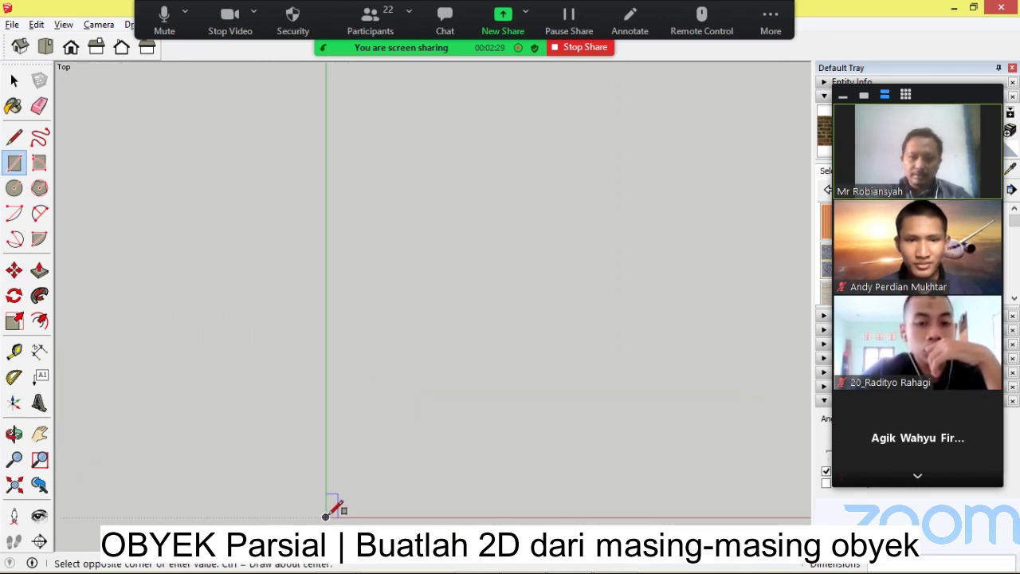
pyautogui.write('9')
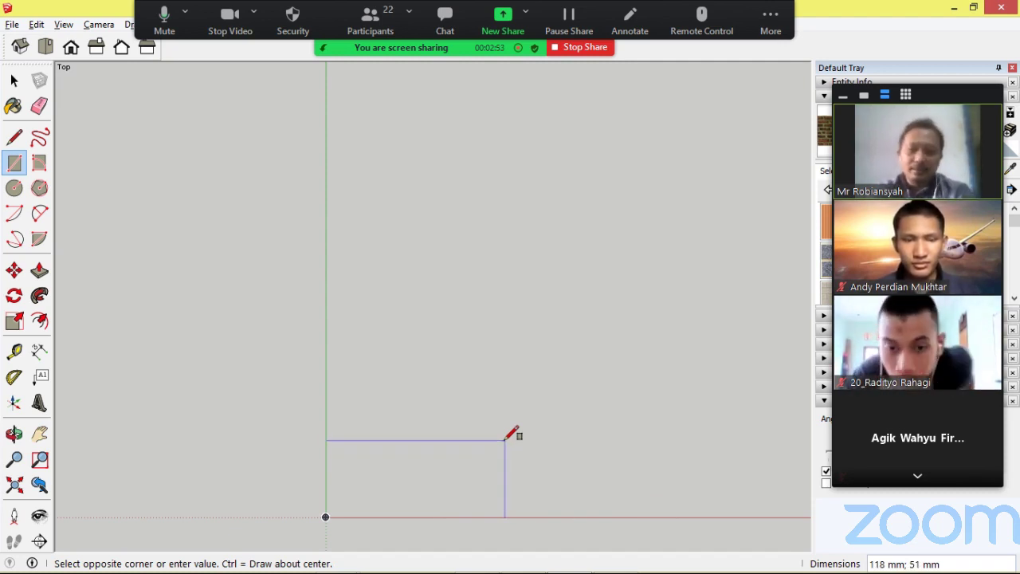
pyautogui.write('90;6')
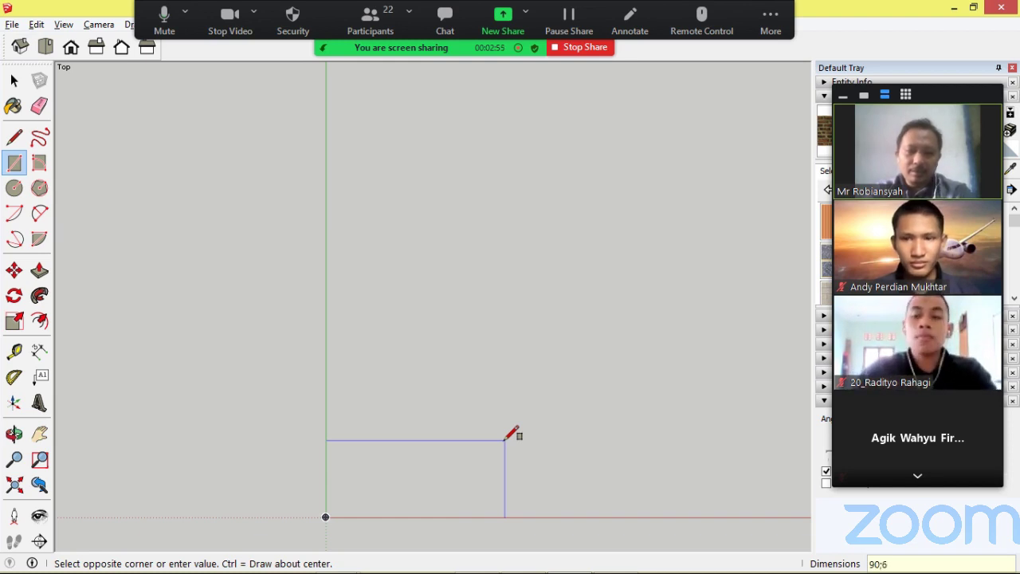
pyautogui.write('0')
pyautogui.press('Return')
pyautogui.scroll(-5, 477, 375)
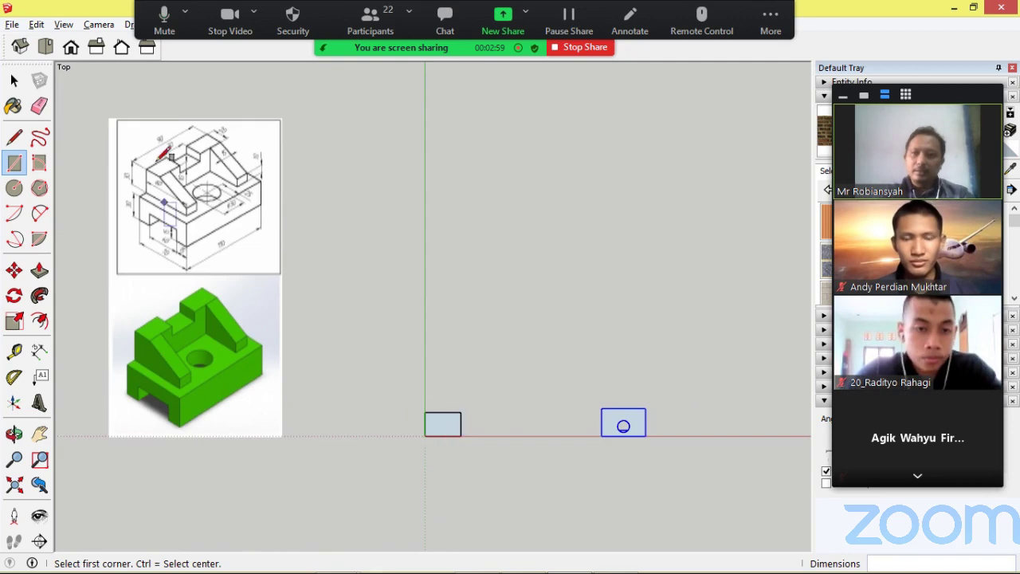
# - Dimension the upper part's rectangular footprint along its length above it and along its depth beside it
pyautogui.scroll(3, 162, 156)
pyautogui.scroll(-3, 162, 168)
pyautogui.scroll(2, 154, 191)
pyautogui.scroll(1, 145, 168)
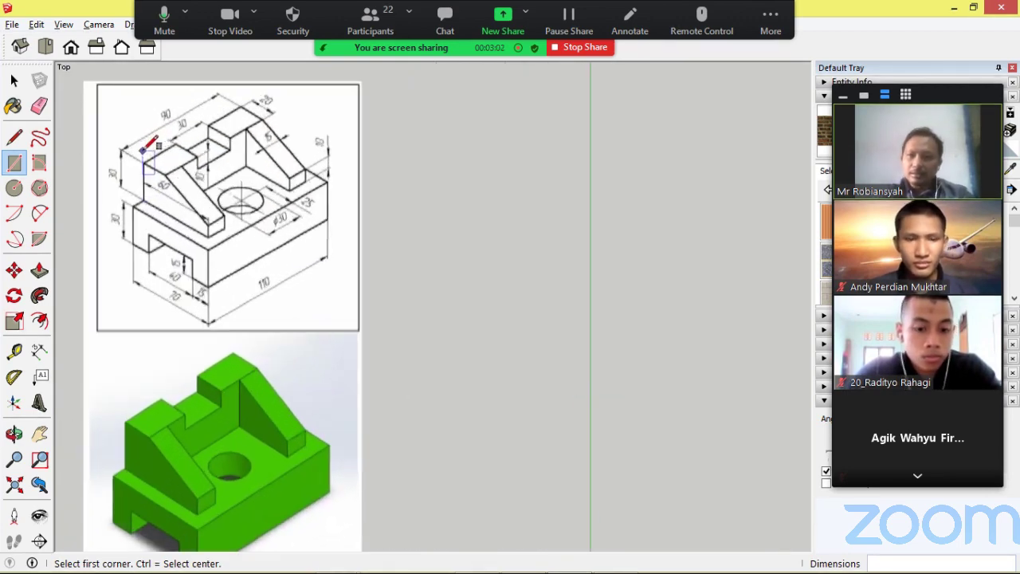
pyautogui.scroll(-3, 191, 184)
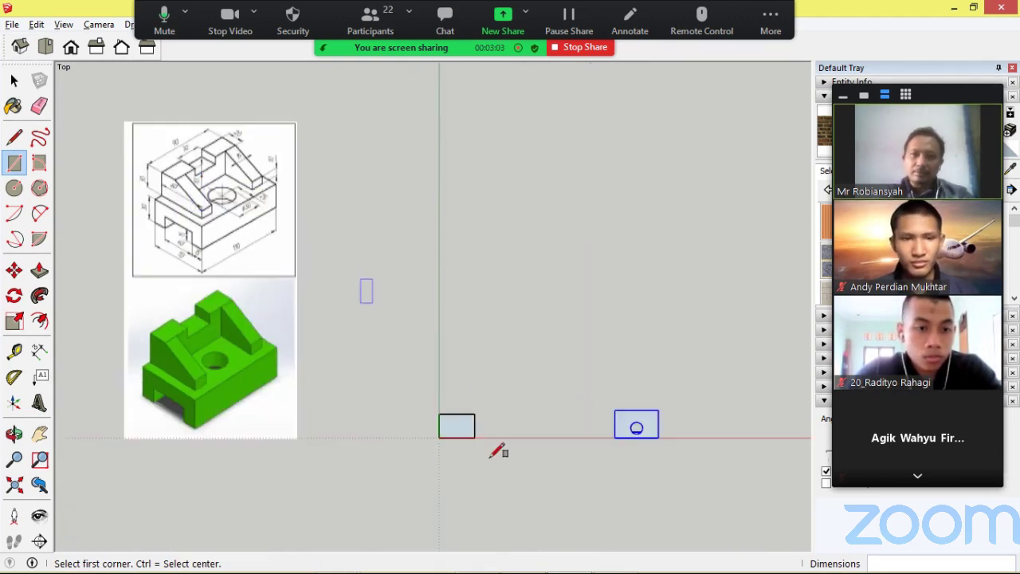
pyautogui.scroll(3, 482, 453)
pyautogui.click(39, 351)
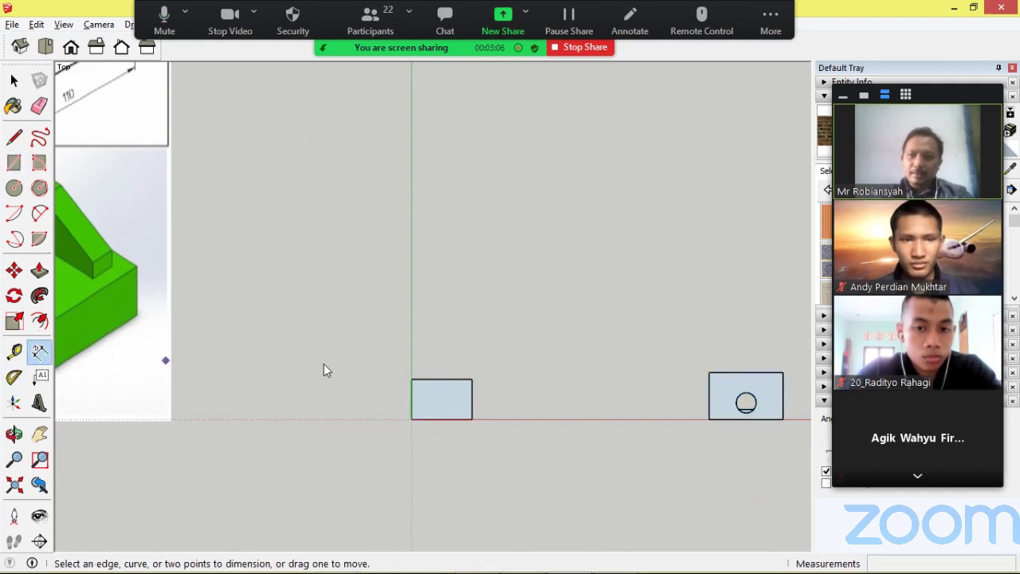
pyautogui.scroll(2, 323, 364)
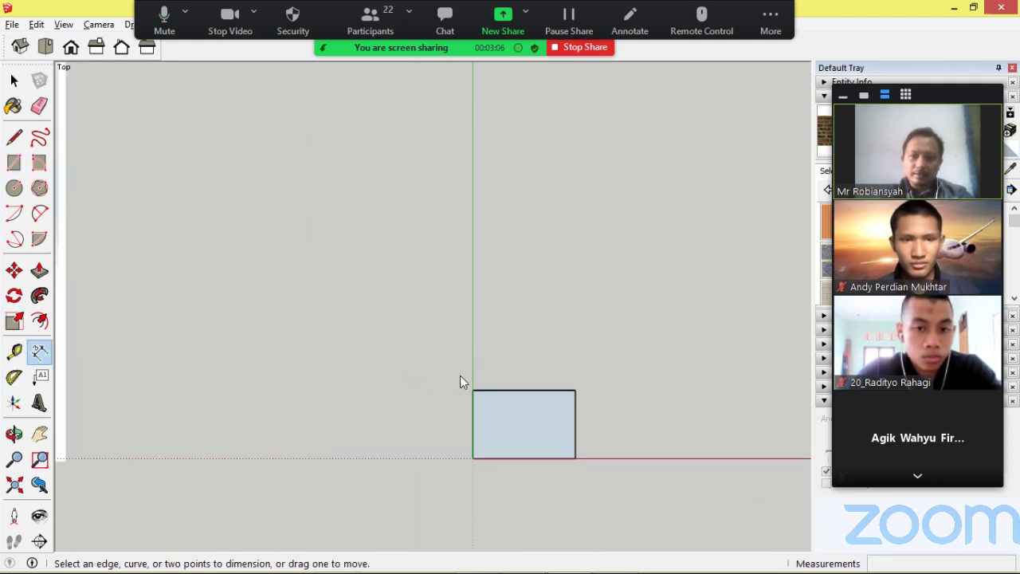
pyautogui.click(575, 390)
pyautogui.click(579, 327)
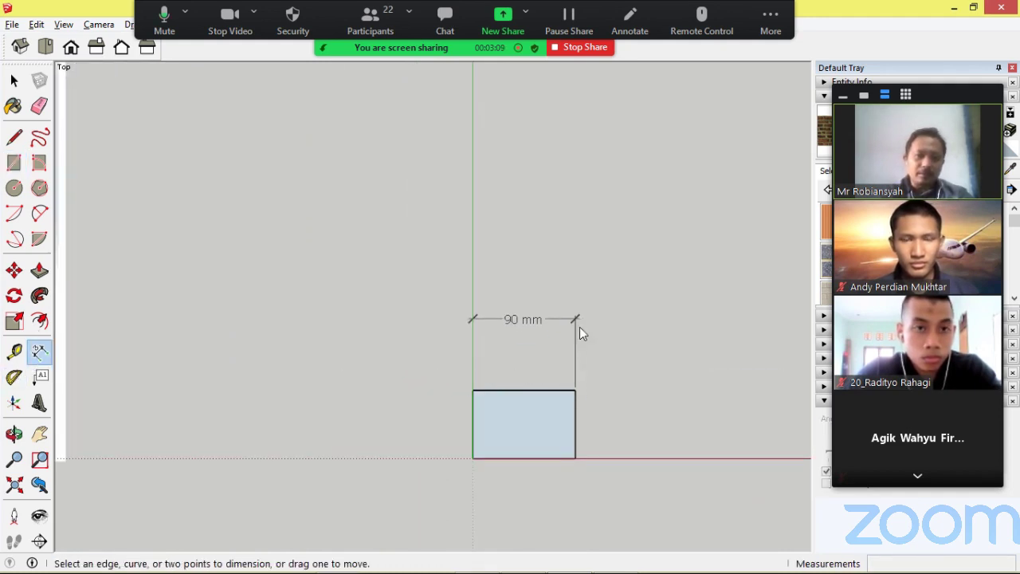
pyautogui.click(577, 457)
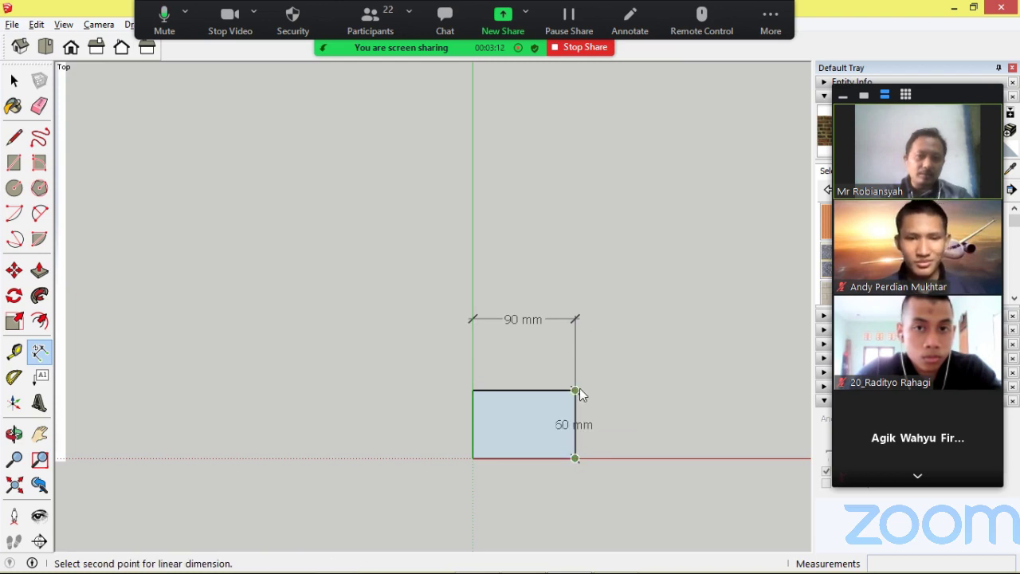
pyautogui.click(575, 390)
pyautogui.click(629, 395)
# - Examine the upper part on the reference drawing, focusing on the rib's width, its front height and the notch dimensions
pyautogui.scroll(-2, 654, 403)
pyautogui.scroll(-3, 650, 413)
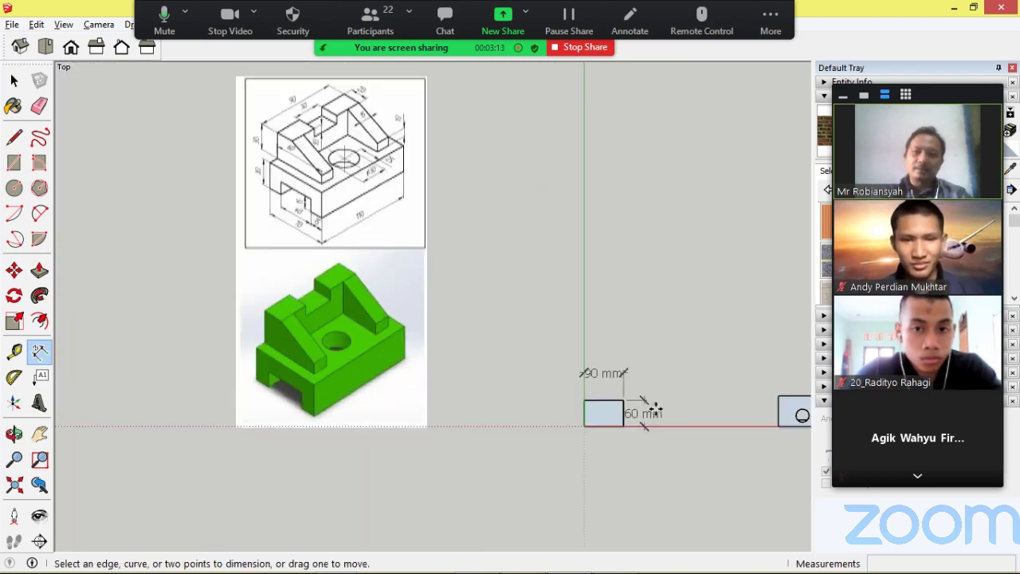
pyautogui.scroll(5, 394, 141)
pyautogui.scroll(1, 394, 141)
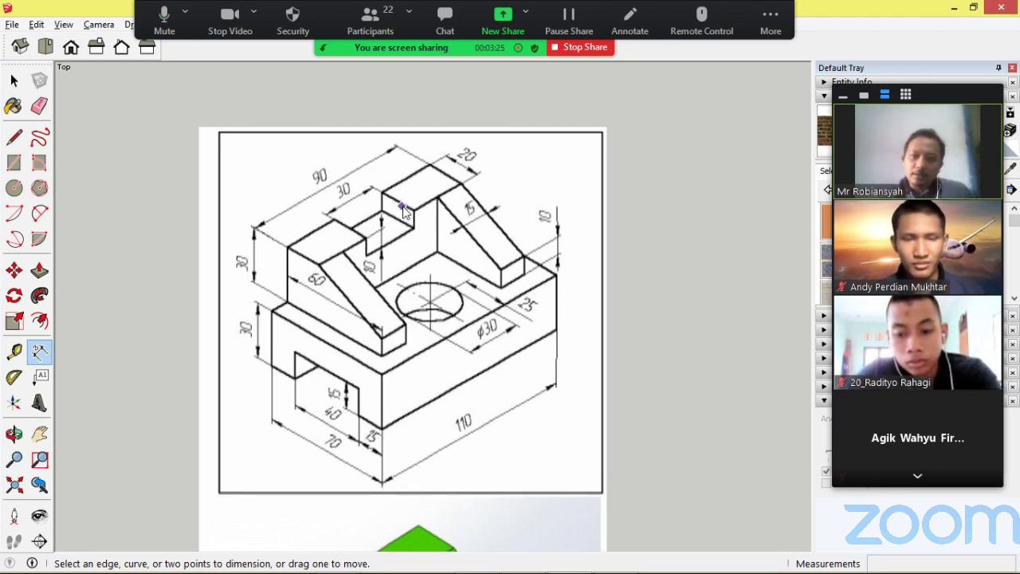
pyautogui.scroll(5, 487, 273)
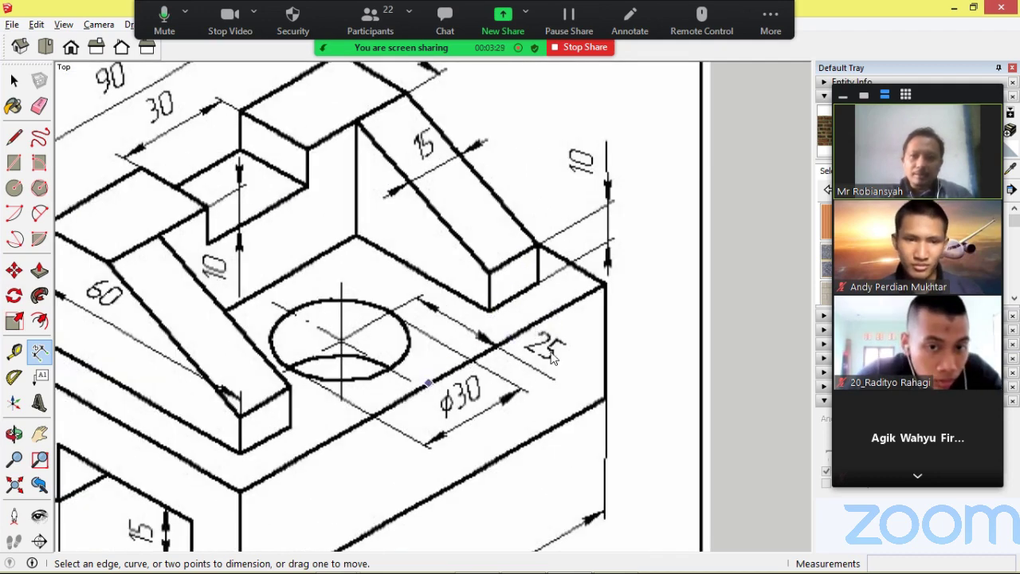
pyautogui.scroll(-1, 564, 262)
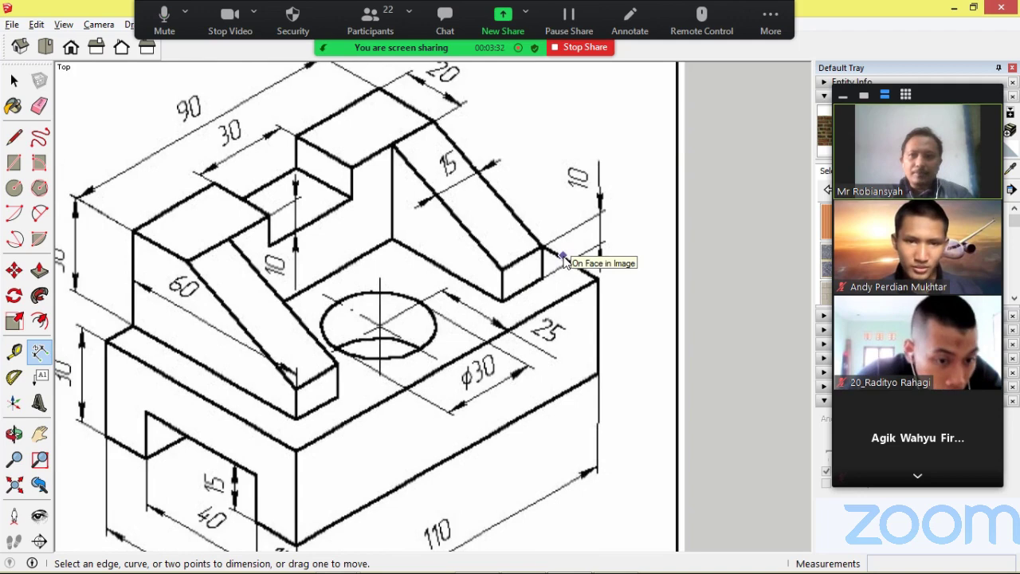
pyautogui.scroll(-1, 564, 261)
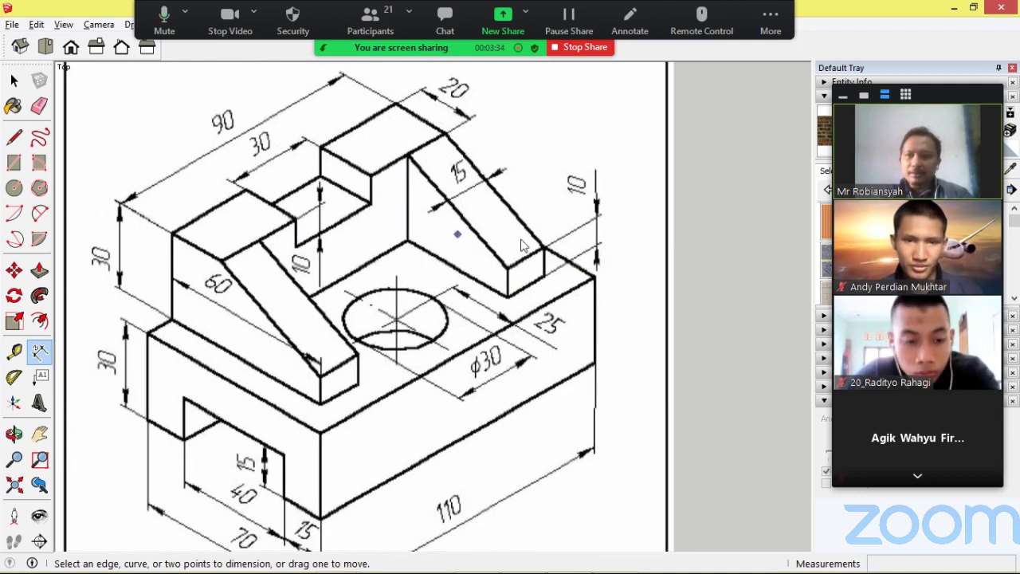
pyautogui.scroll(1, 542, 291)
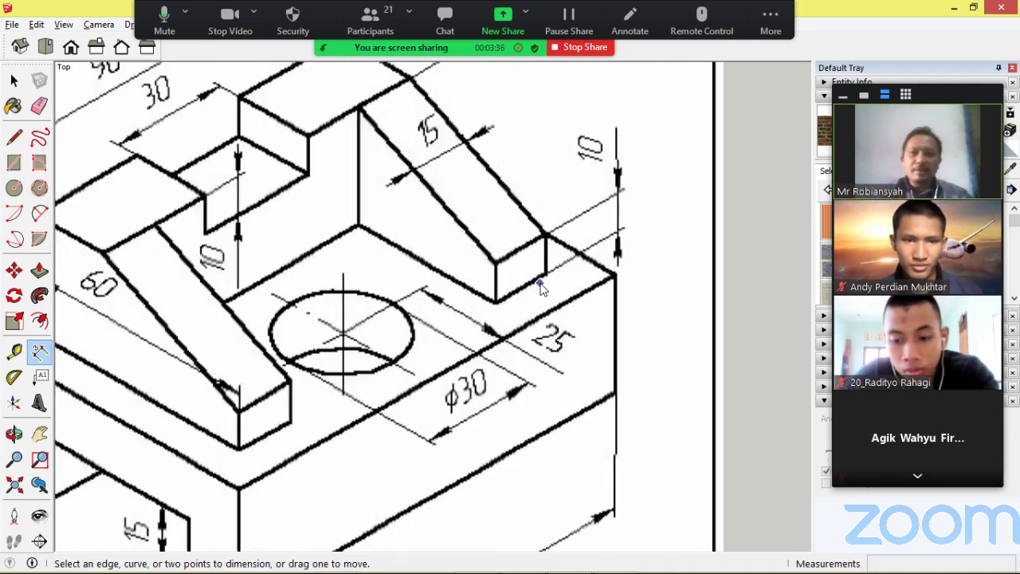
pyautogui.scroll(-1, 542, 290)
pyautogui.scroll(1, 454, 89)
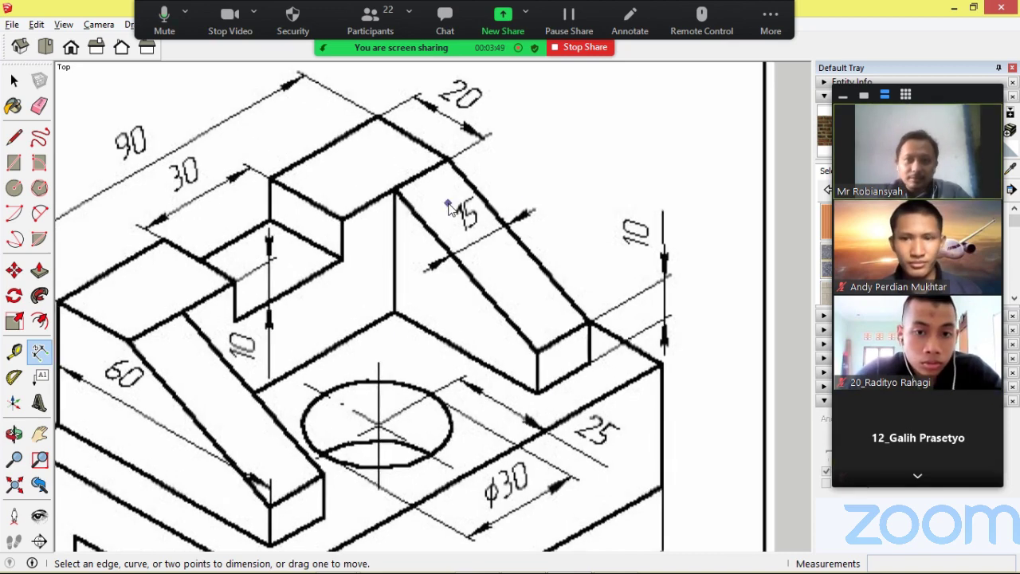
pyautogui.scroll(1, 467, 219)
pyautogui.scroll(2, 471, 230)
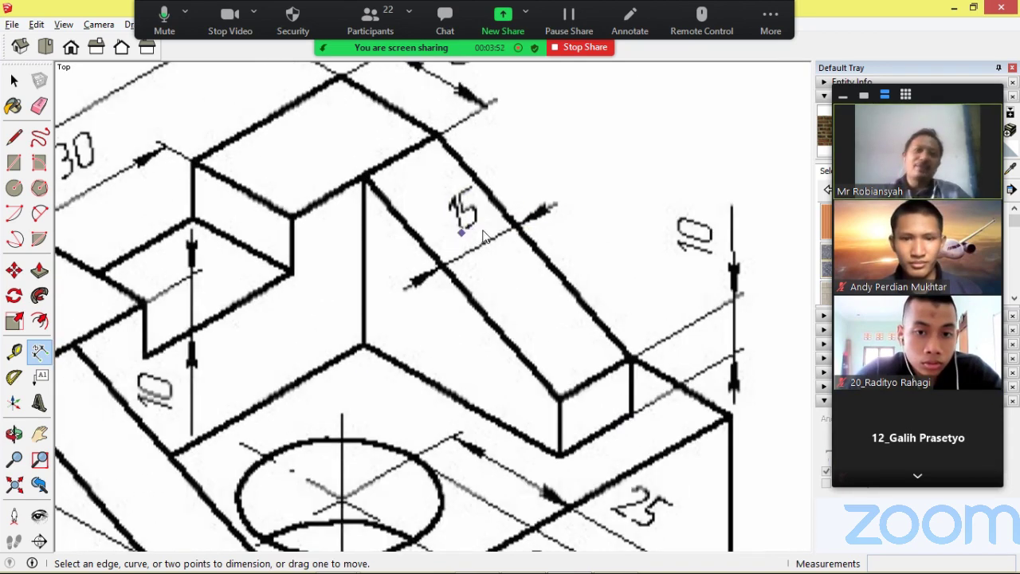
pyautogui.scroll(-10, 486, 244)
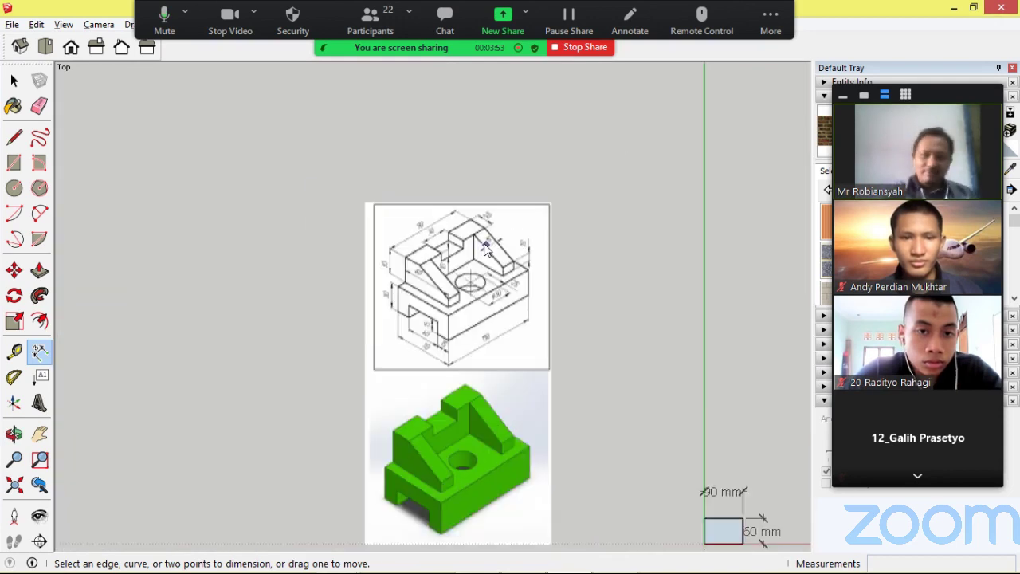
# - Select the left edge of the upper part's rectangular footprint
pyautogui.scroll(5, 642, 462)
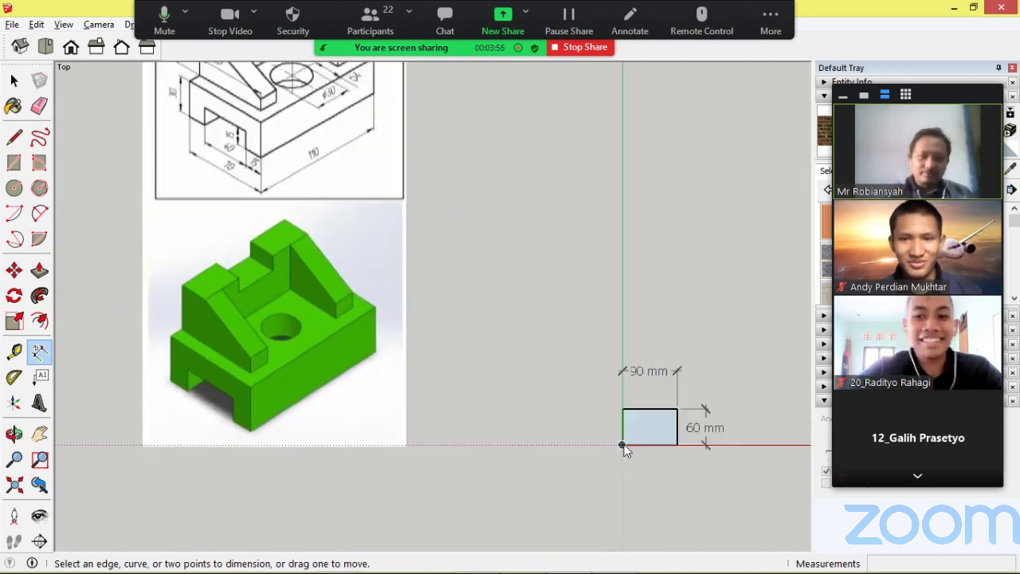
pyautogui.scroll(2, 626, 442)
pyautogui.scroll(-3, 741, 435)
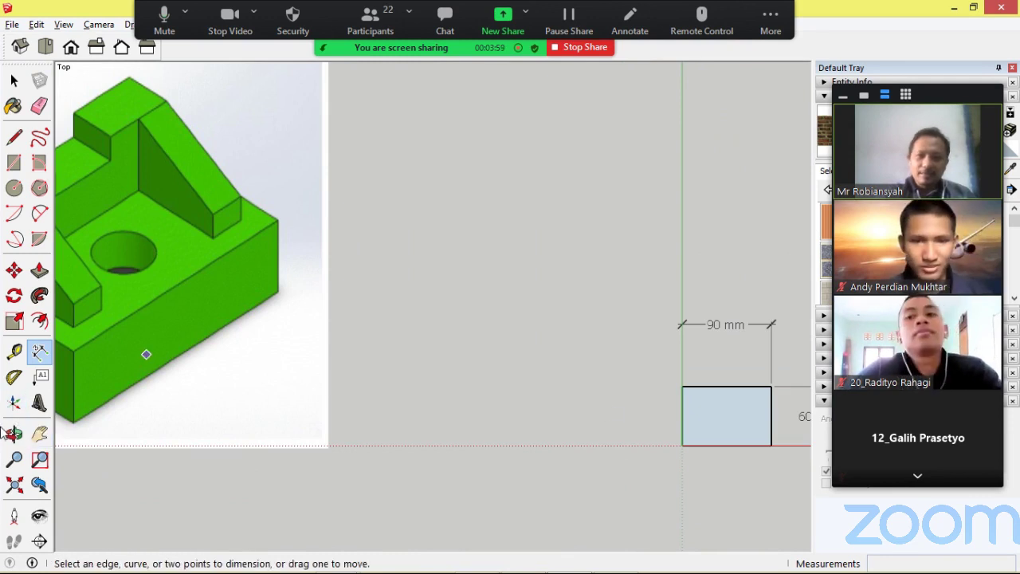
pyautogui.click(39, 432)
pyautogui.moveTo(386, 362); pyautogui.dragTo(152, 337)
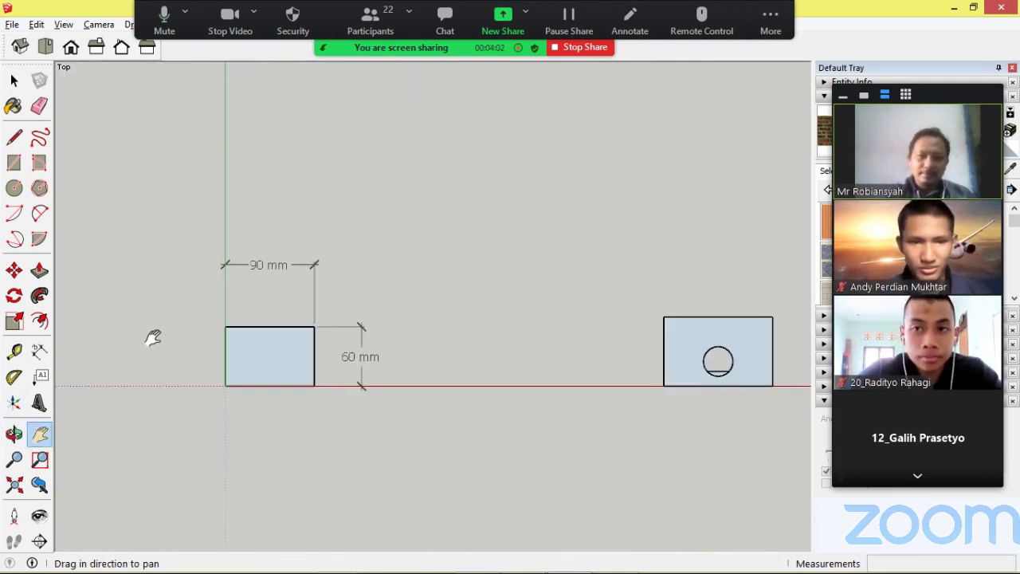
pyautogui.scroll(4, 239, 301)
pyautogui.scroll(1, 286, 494)
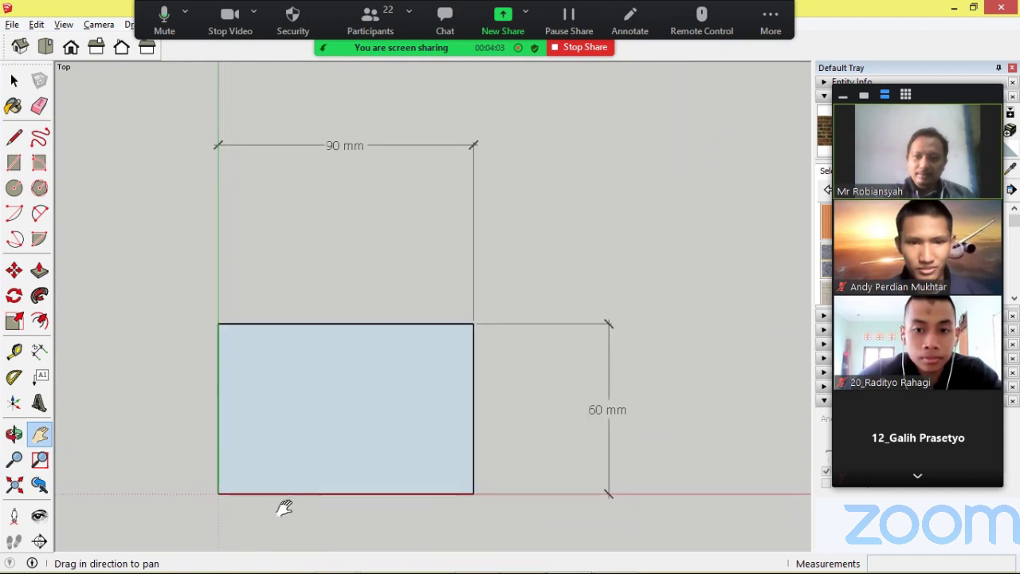
pyautogui.click(13, 81)
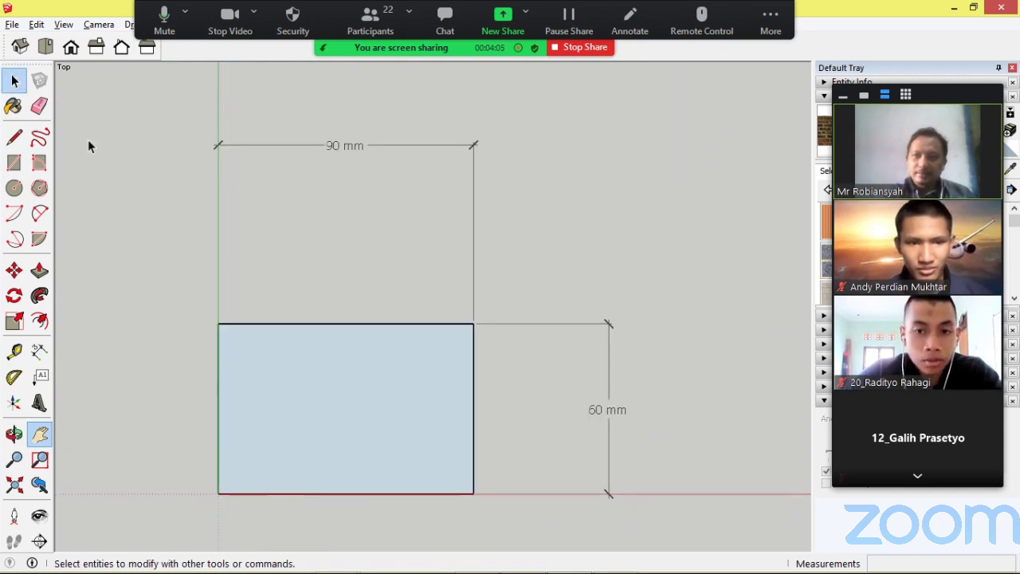
pyautogui.click(218, 381)
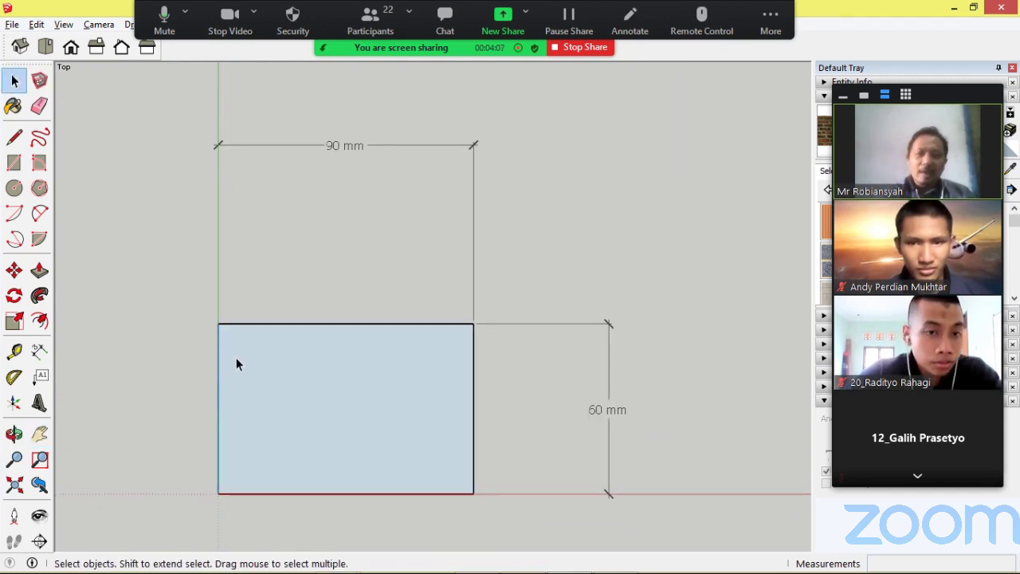
# - Try dividing the footprint with a full-depth line starting 15 mm from its upper-left corner, measured with the Tape Measure
pyautogui.click(16, 353)
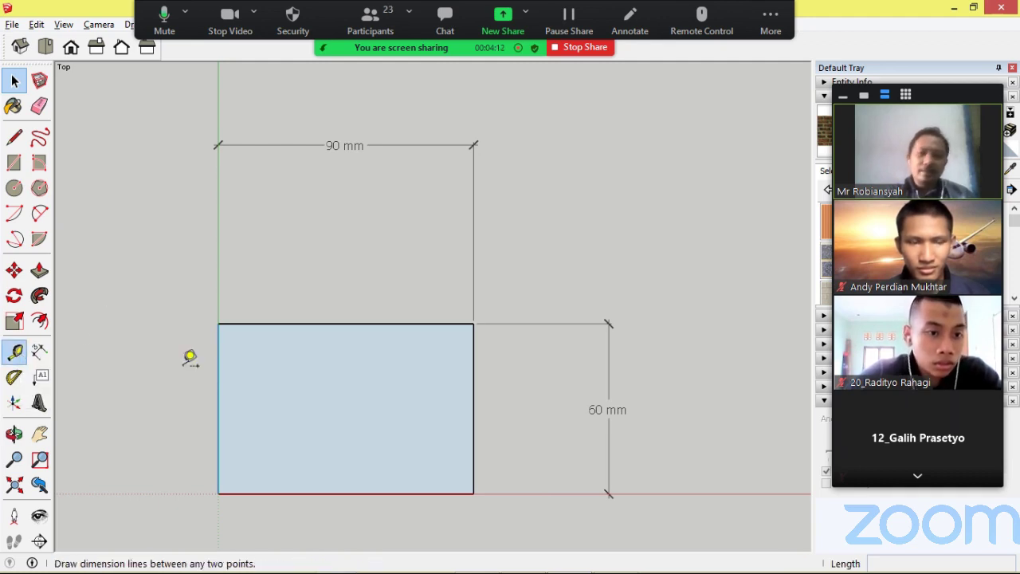
pyautogui.click(219, 324)
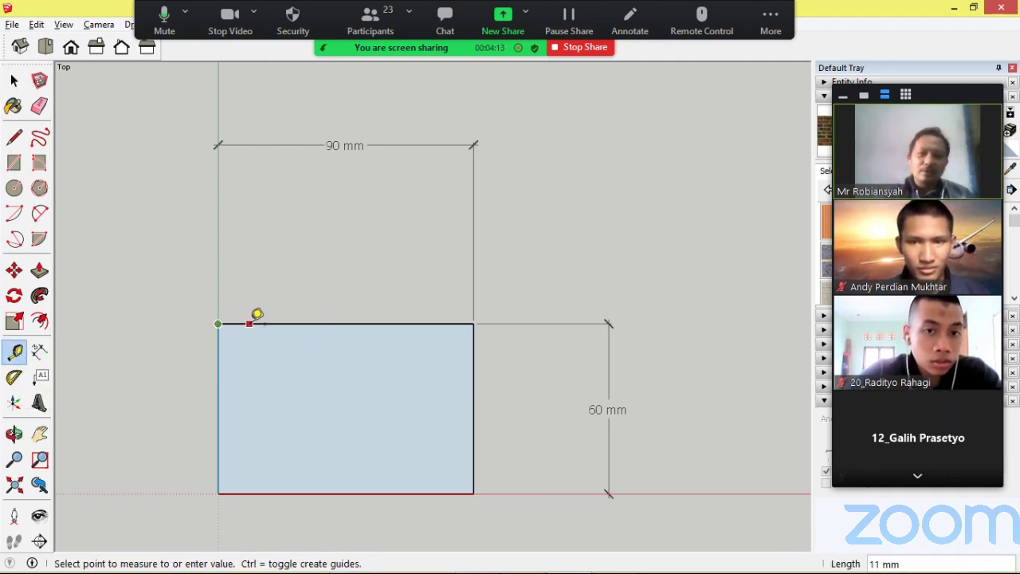
pyautogui.write('1')
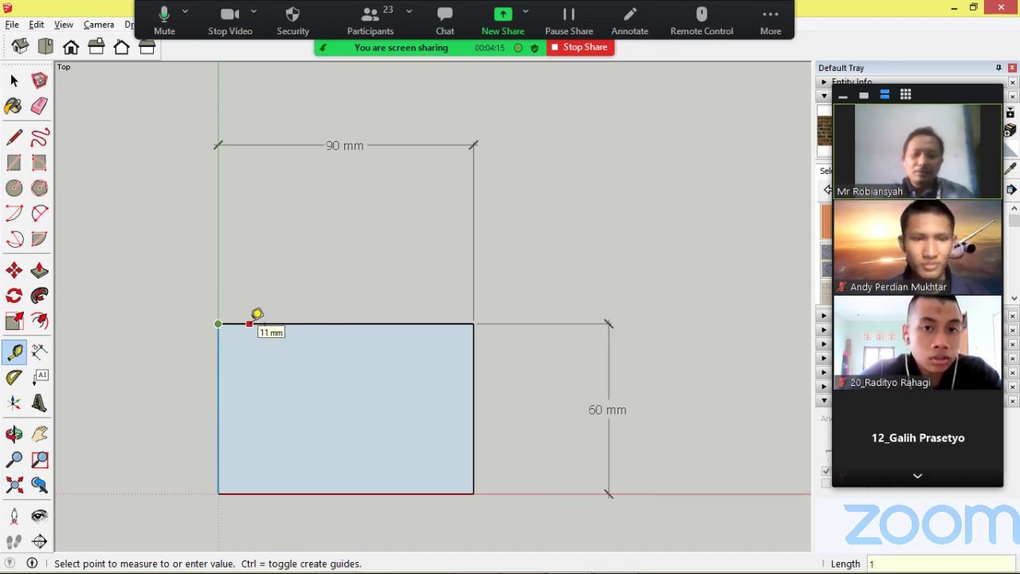
pyautogui.write('5')
pyautogui.press('Return')
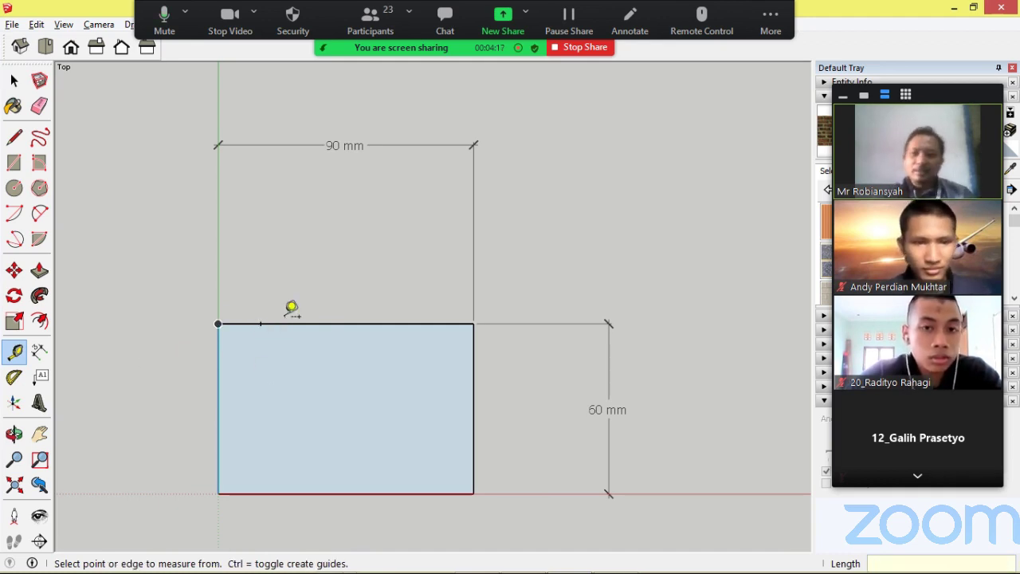
pyautogui.click(13, 138)
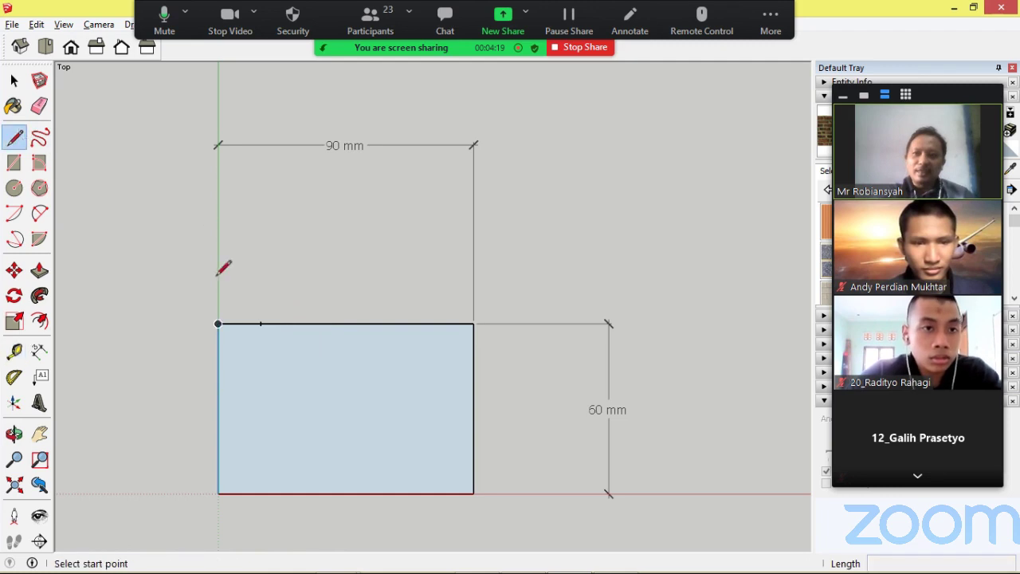
pyautogui.click(261, 323)
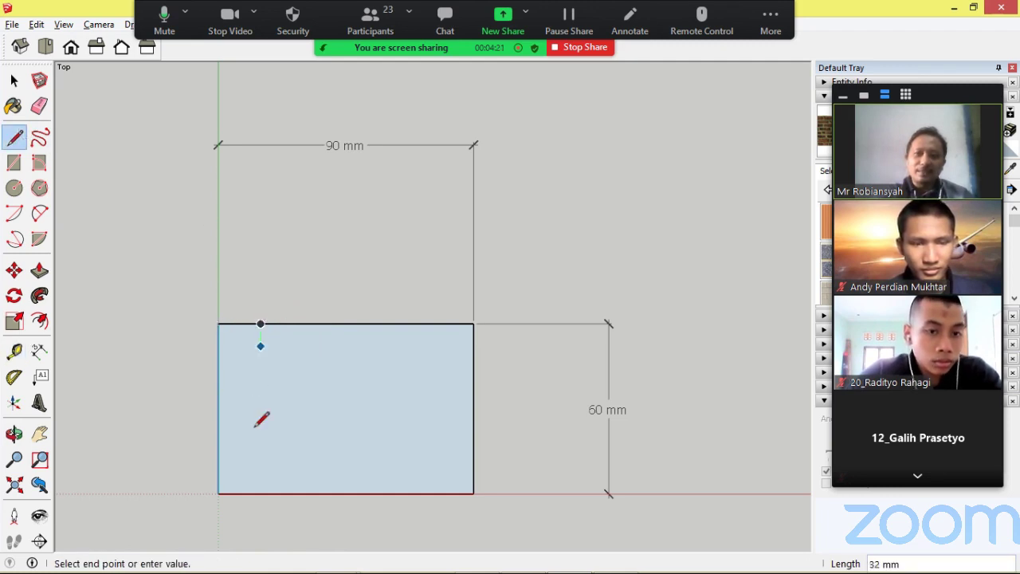
pyautogui.click(261, 494)
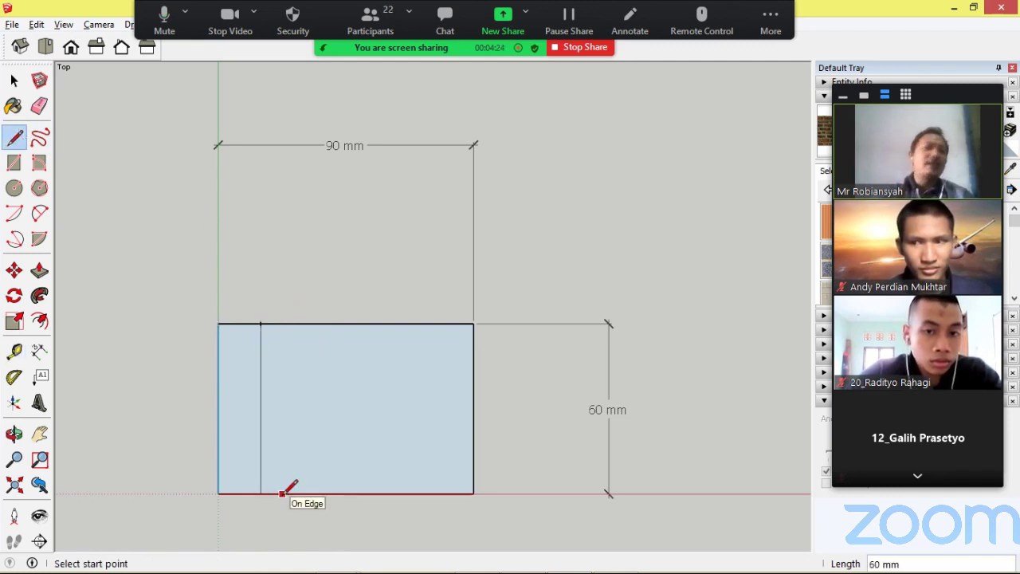
pyautogui.hotkey('ctrl', 'z')
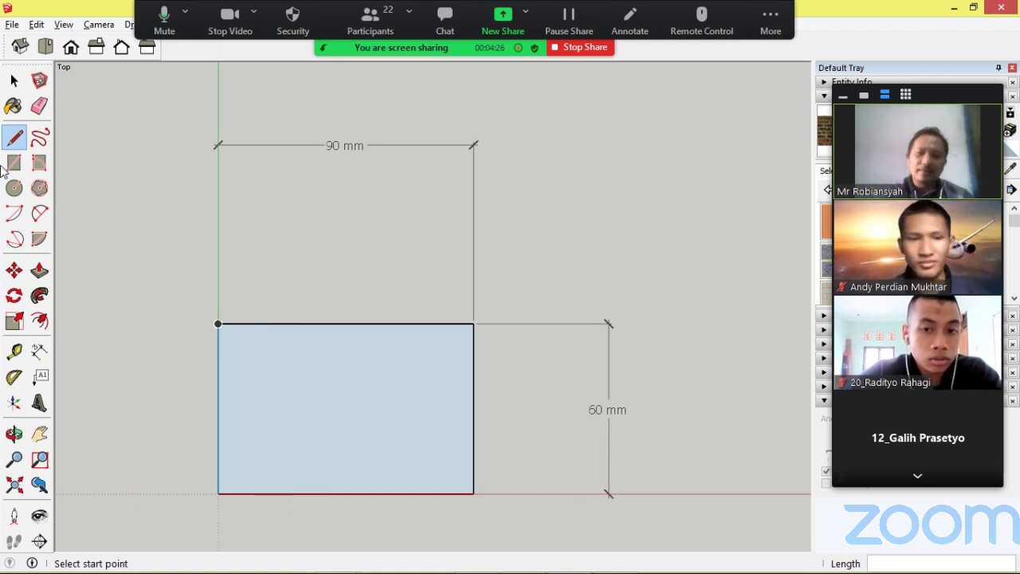
# - Copy the footprint's left edge 15 mm inward with the Move tool to mark the first rib's width
pyautogui.click(15, 83)
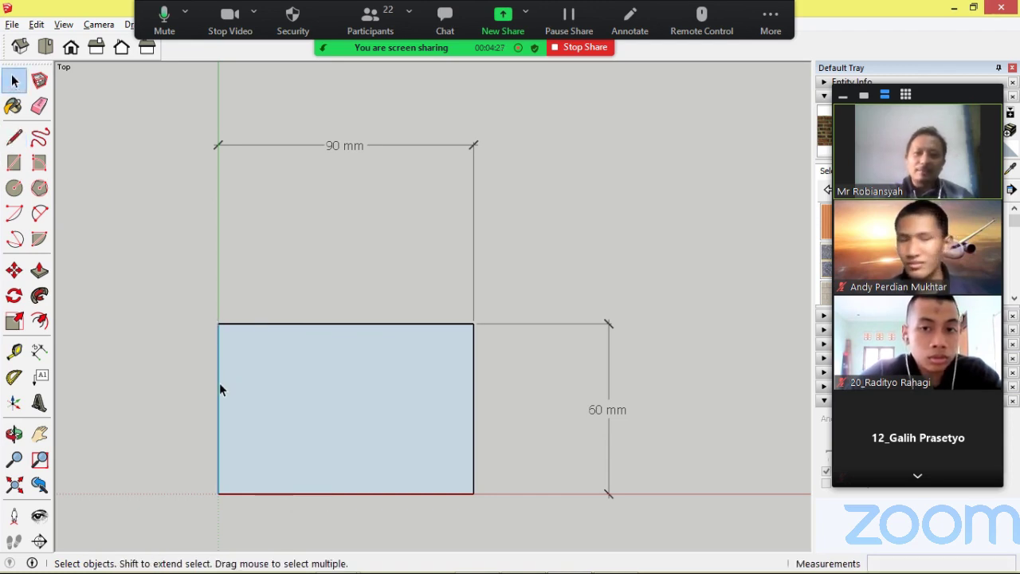
pyautogui.click(15, 271)
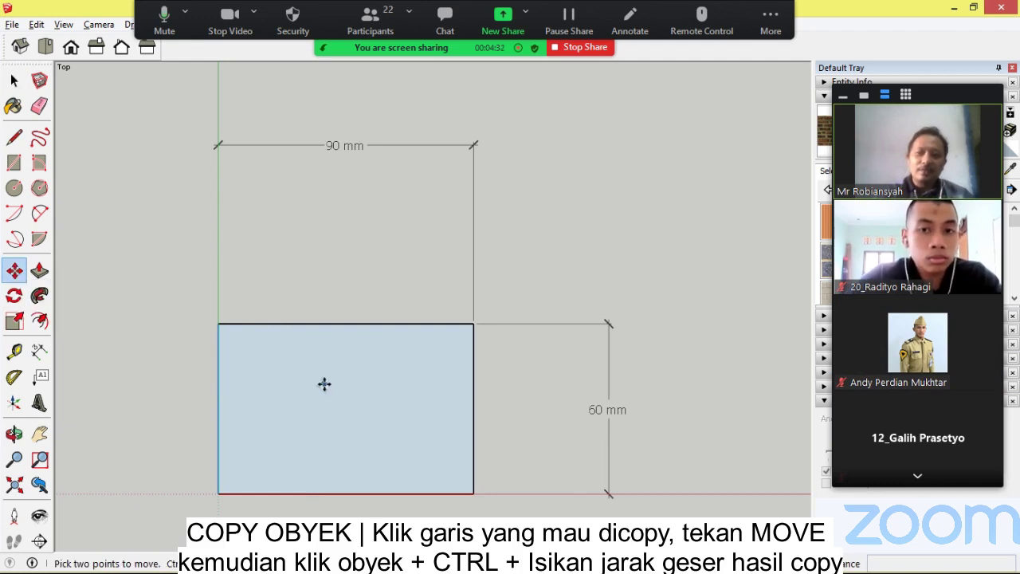
pyautogui.click(219, 325)
pyautogui.press('ctrl')
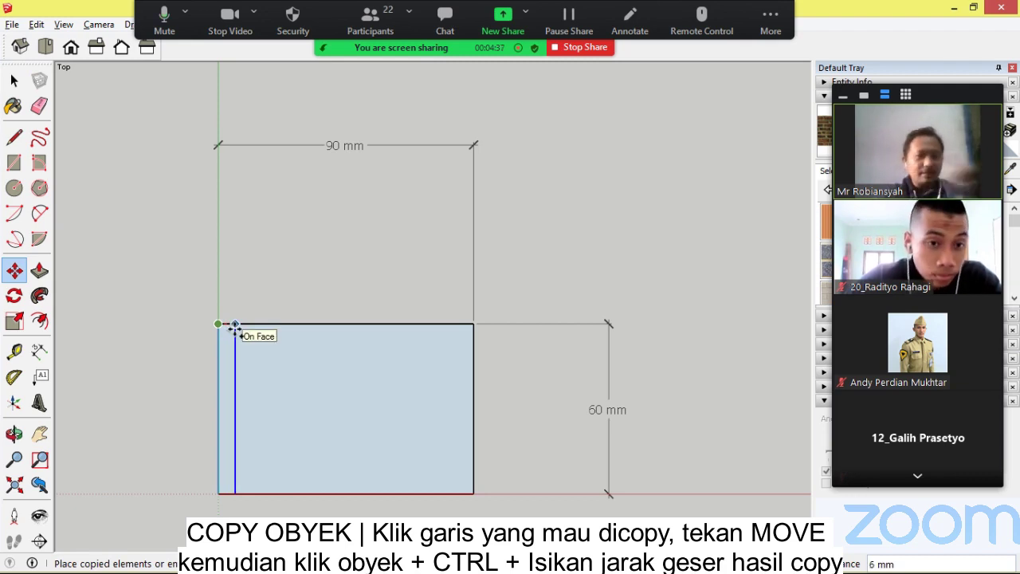
pyautogui.write('15')
pyautogui.press('Return')
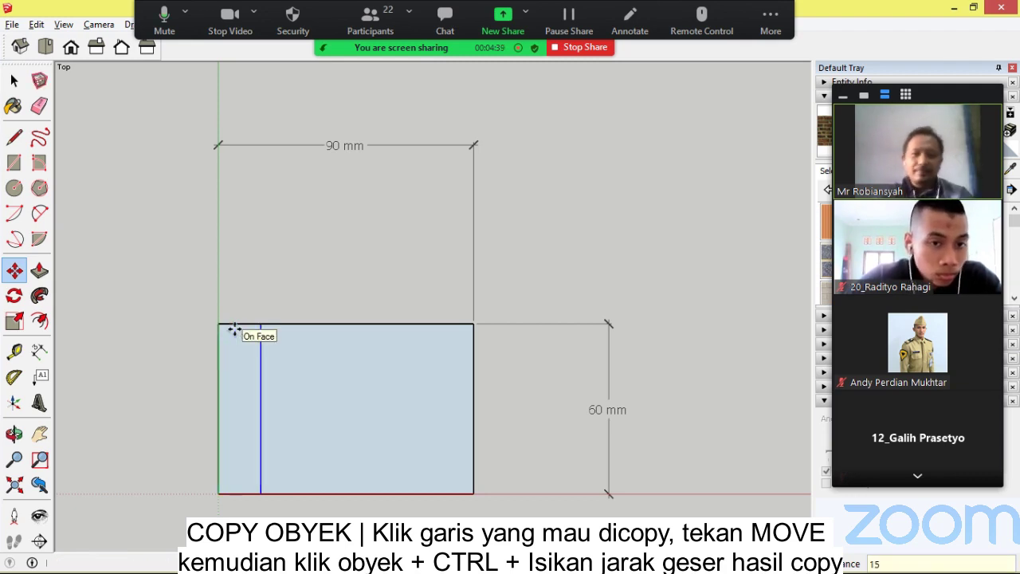
# - Copy the footprint's right edge 15 mm inward with the Move tool to mark the second rib's width
pyautogui.press('space')
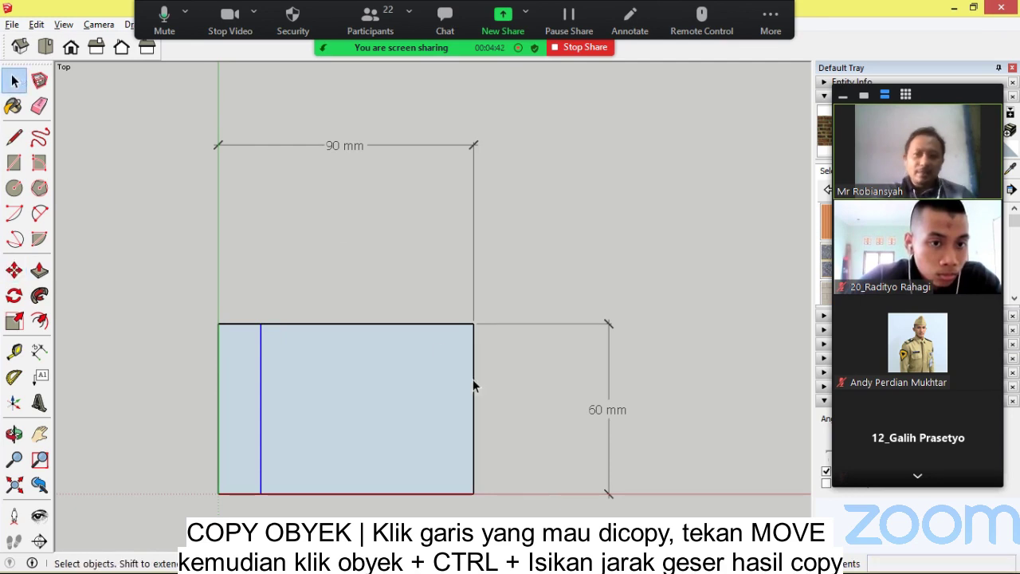
pyautogui.click(478, 387)
pyautogui.click(13, 271)
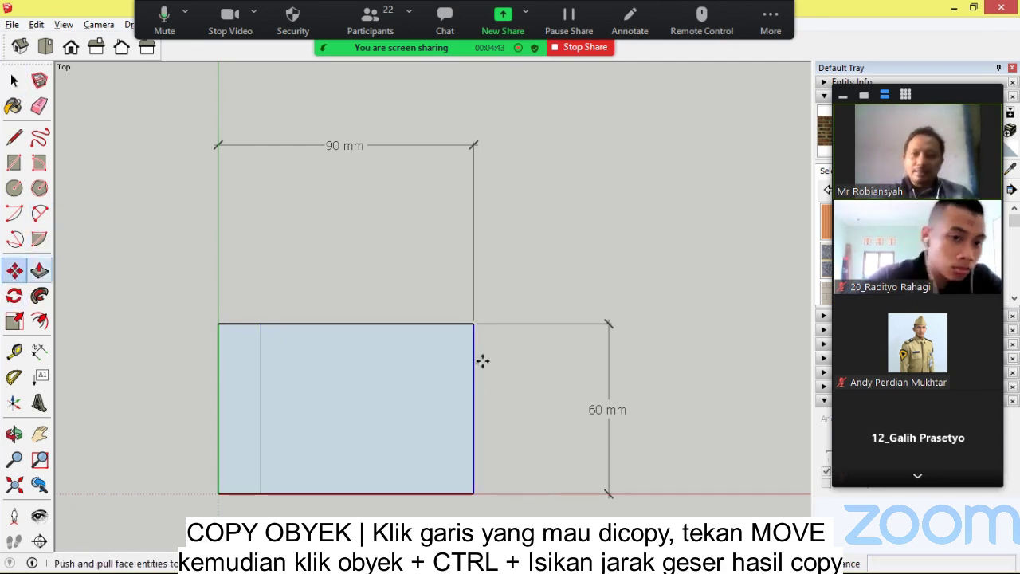
pyautogui.click(474, 325)
pyautogui.press('ctrl')
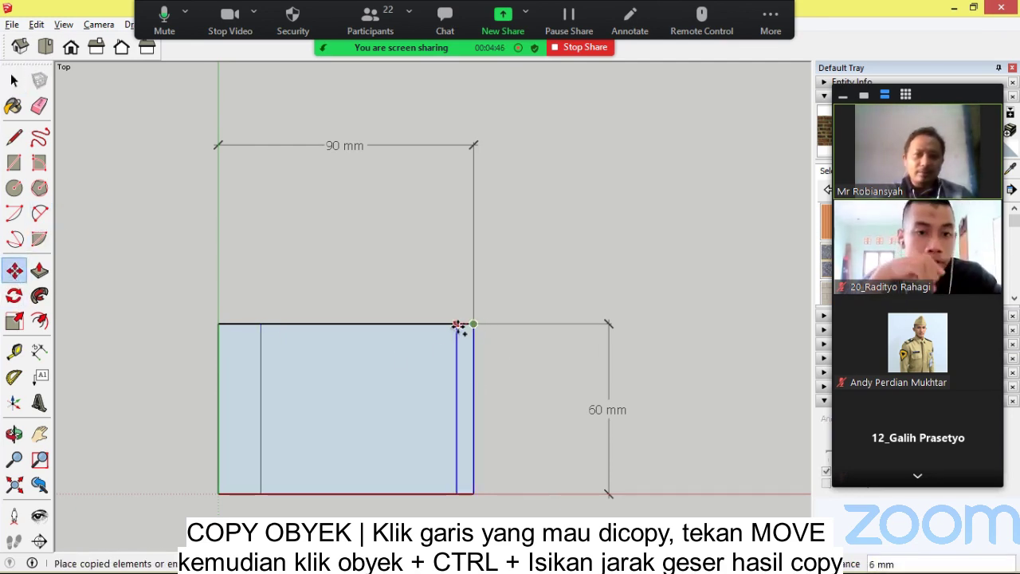
pyautogui.press('Return')
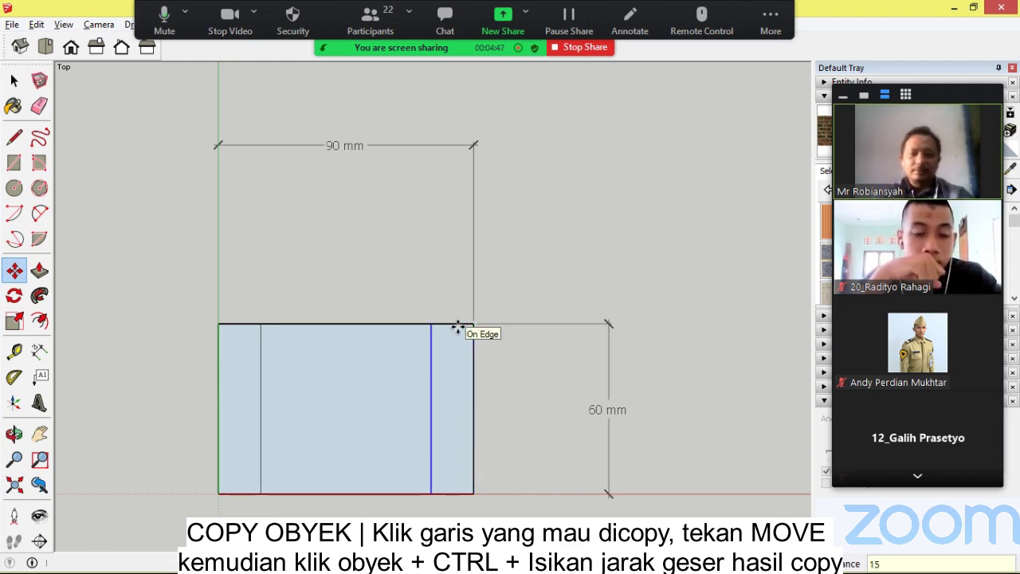
# - Examine the reference drawing's upper part for the rib widths and the depth of the back wall's top face
pyautogui.scroll(-5, 505, 348)
pyautogui.scroll(-3, 524, 344)
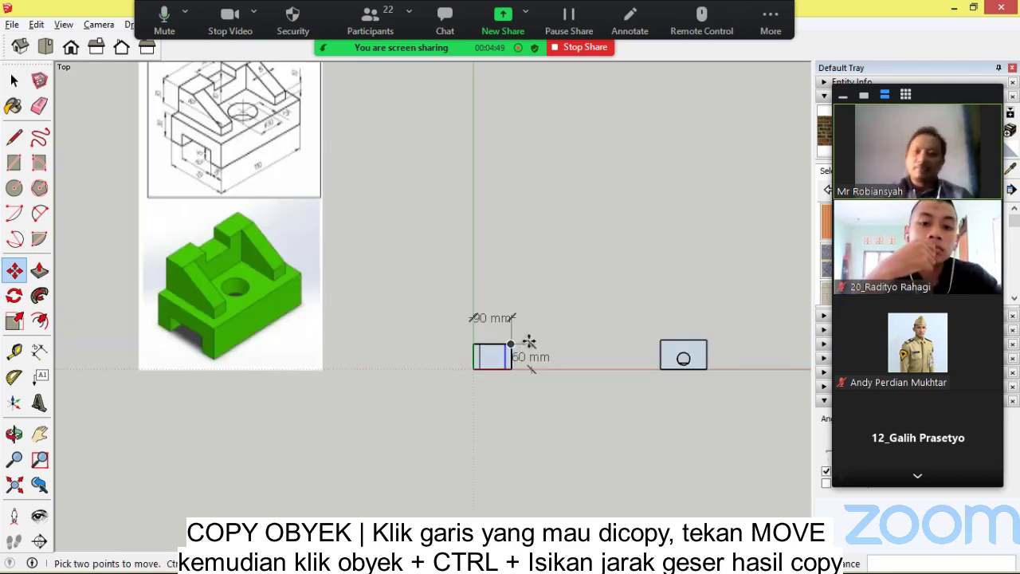
pyautogui.scroll(5, 263, 92)
pyautogui.scroll(2, 266, 96)
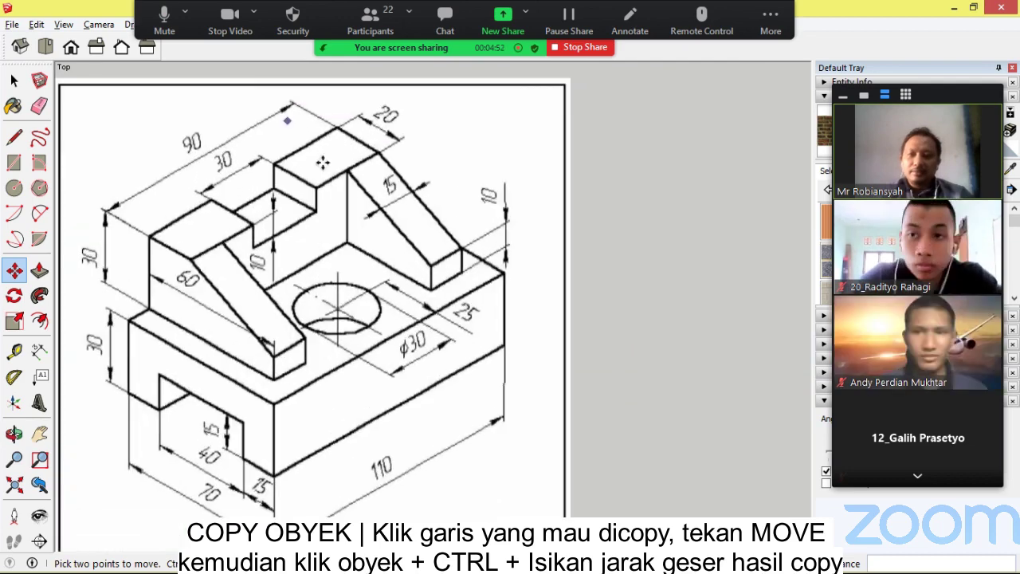
pyautogui.scroll(2, 238, 269)
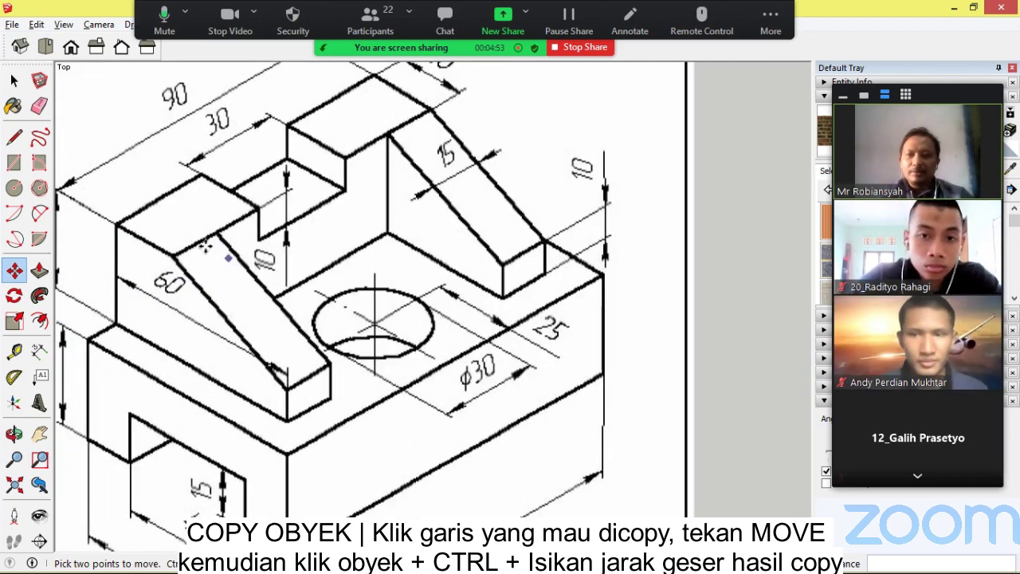
pyautogui.scroll(-3, 251, 243)
pyautogui.scroll(3, 336, 118)
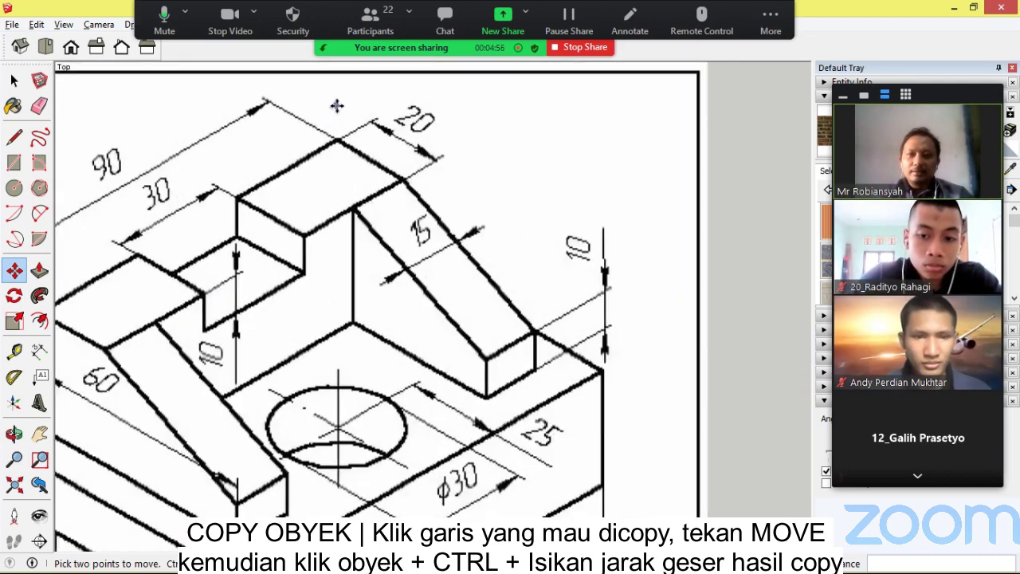
pyautogui.scroll(-6, 363, 174)
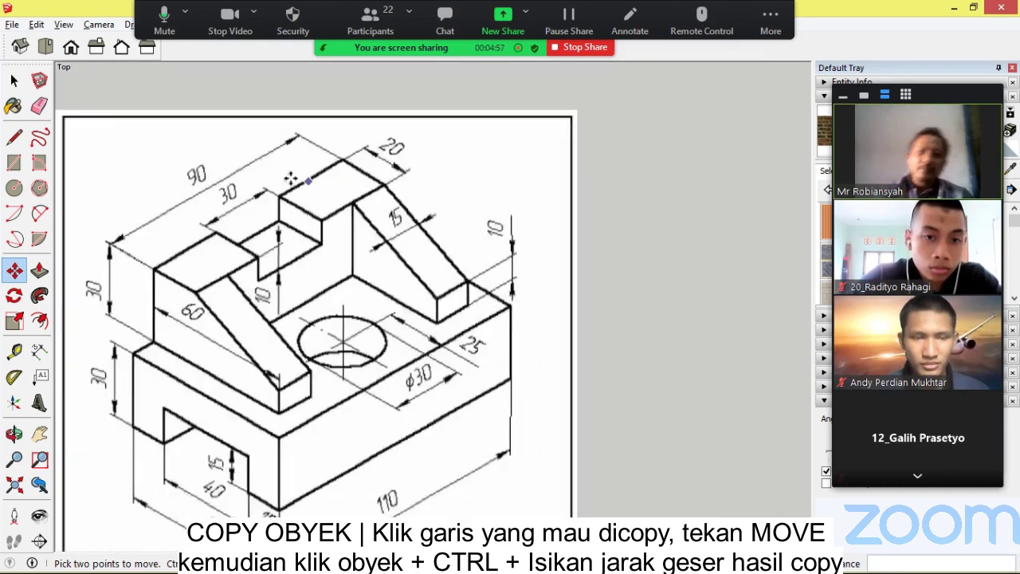
pyautogui.scroll(5, 507, 417)
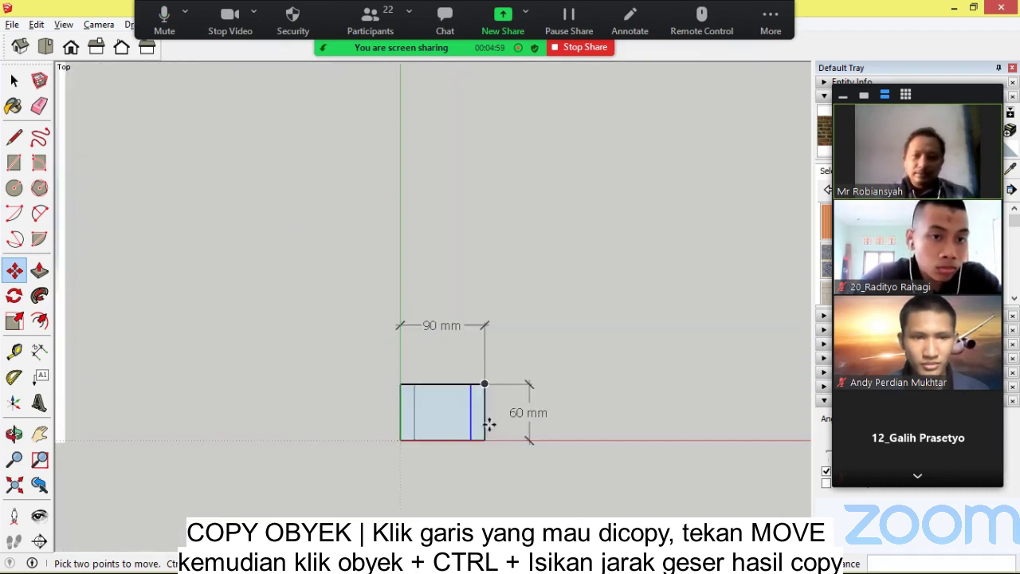
pyautogui.scroll(2, 450, 471)
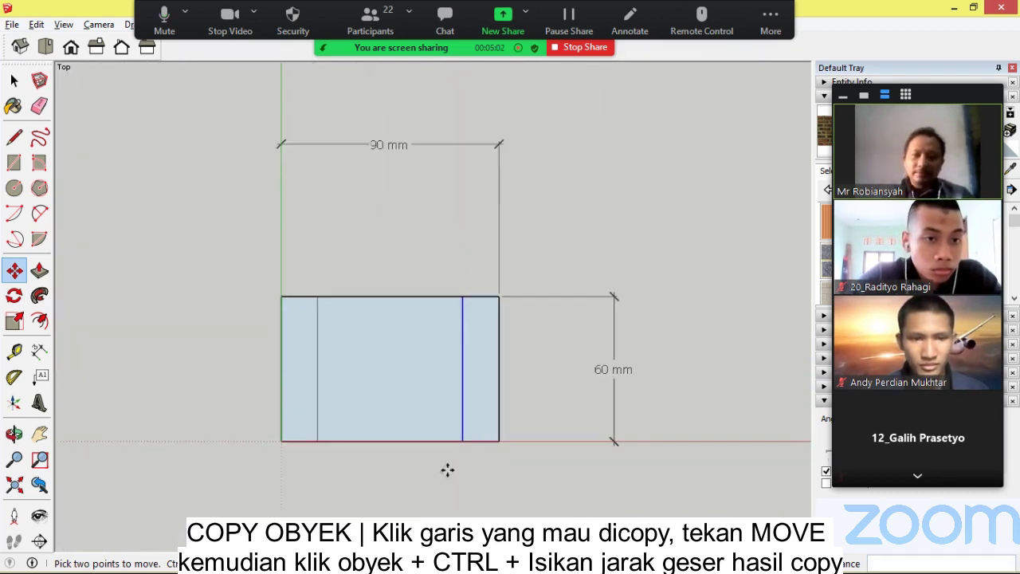
# - Dimension the right rib's width above the footprint's upper edge
pyautogui.click(39, 352)
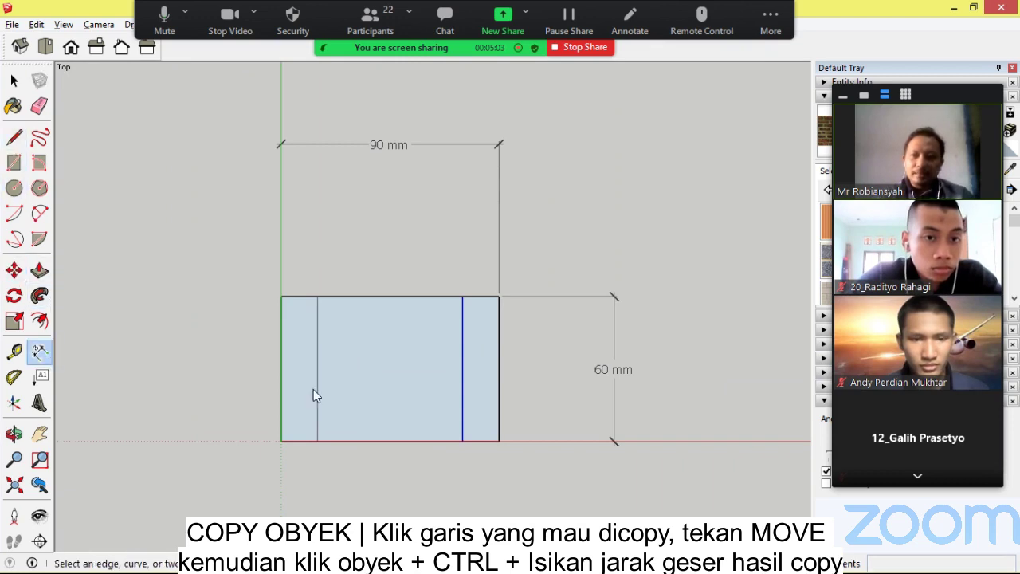
pyautogui.click(462, 297)
pyautogui.click(498, 297)
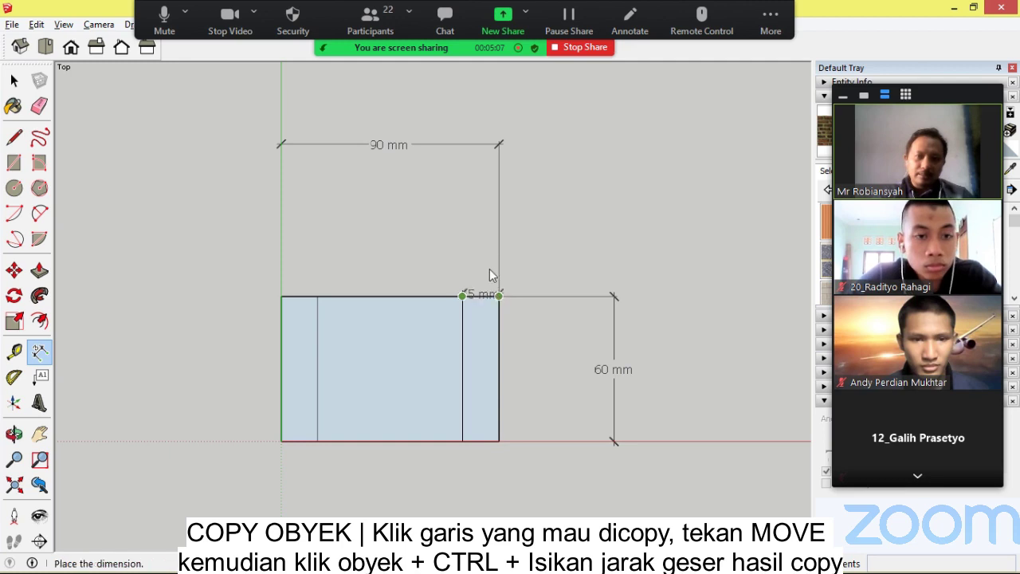
pyautogui.click(489, 253)
# - Copy the right rib's short upper edge 20 mm down into the footprint to mark the back wall's depth
pyautogui.scroll(3, 501, 307)
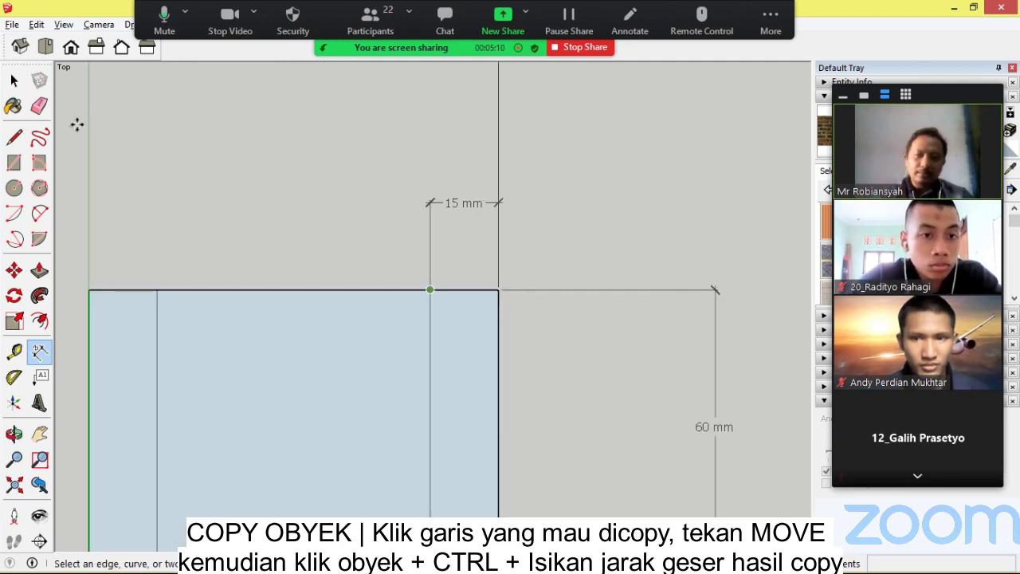
pyautogui.click(13, 82)
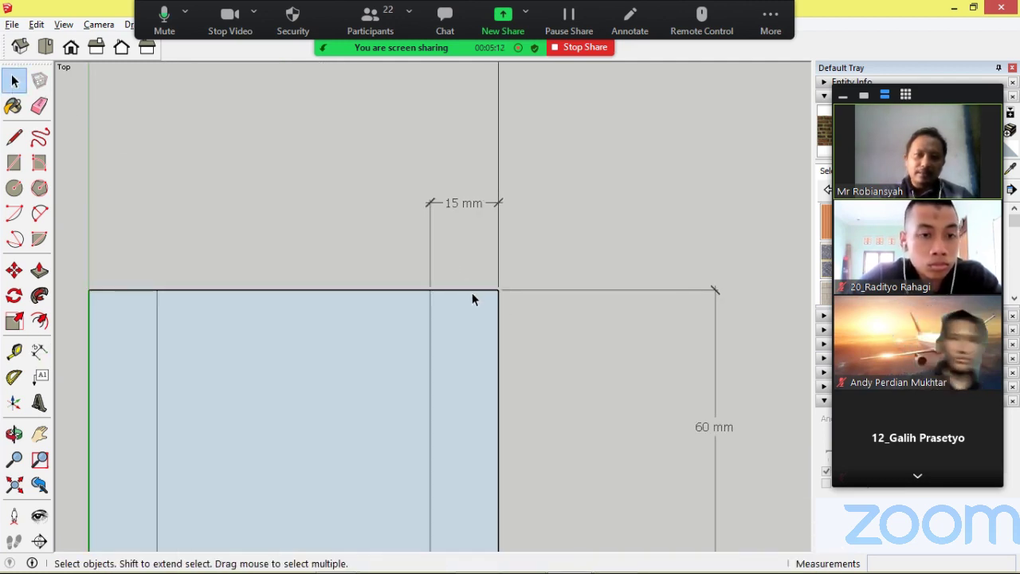
pyautogui.click(472, 295)
pyautogui.click(452, 292)
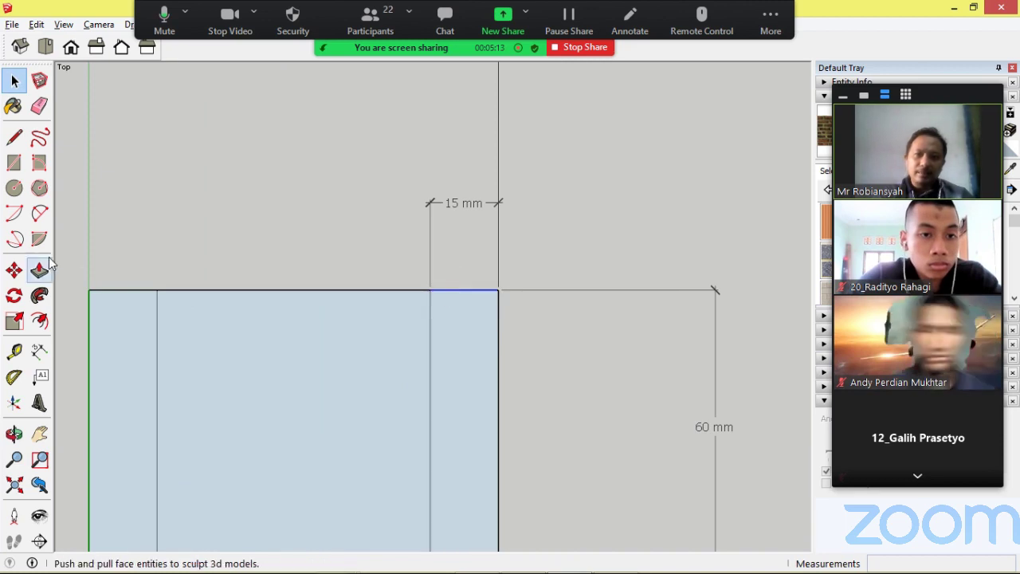
pyautogui.click(14, 271)
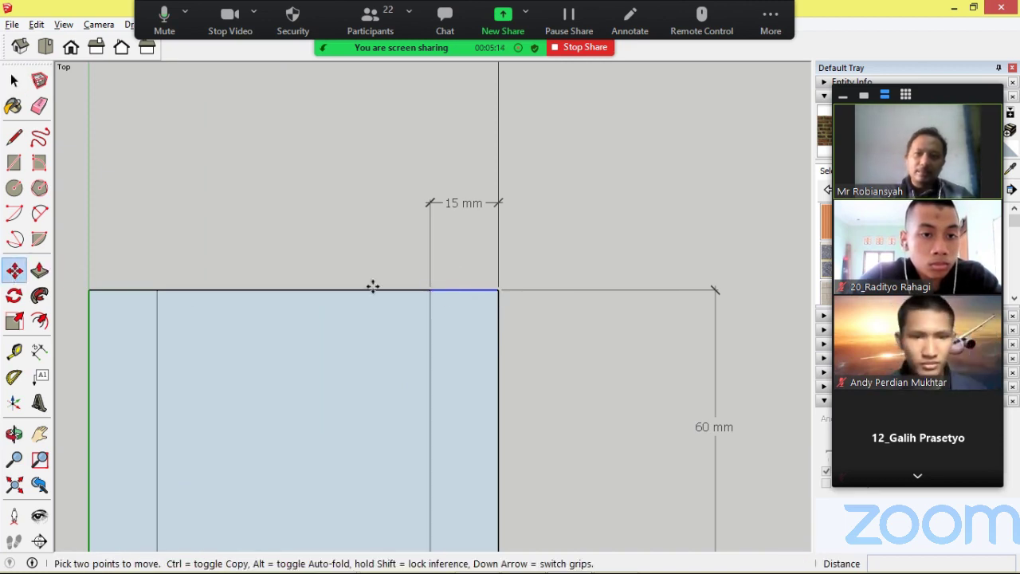
pyautogui.click(499, 290)
pyautogui.press('ctrl')
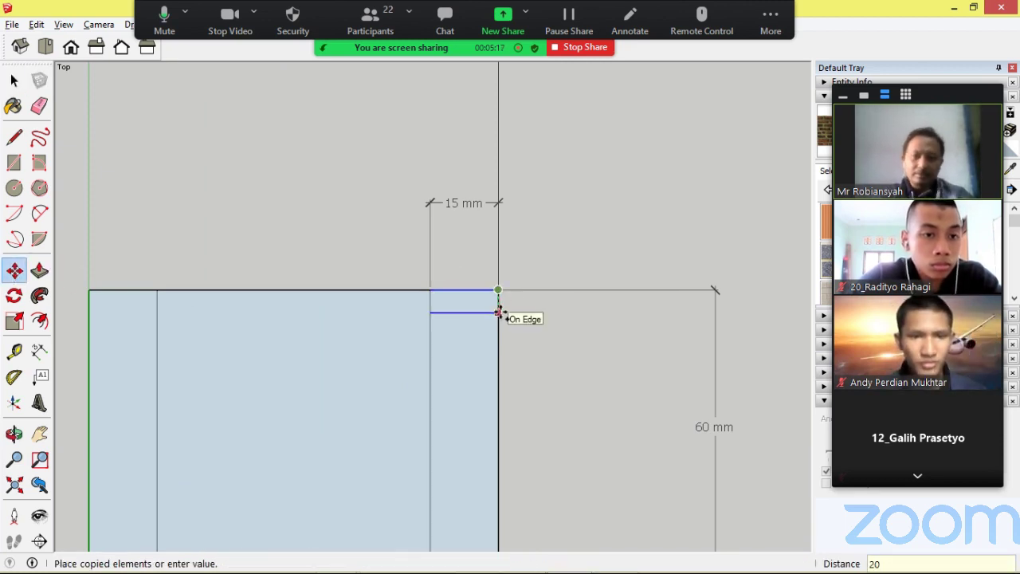
pyautogui.write('20')
pyautogui.press('Return')
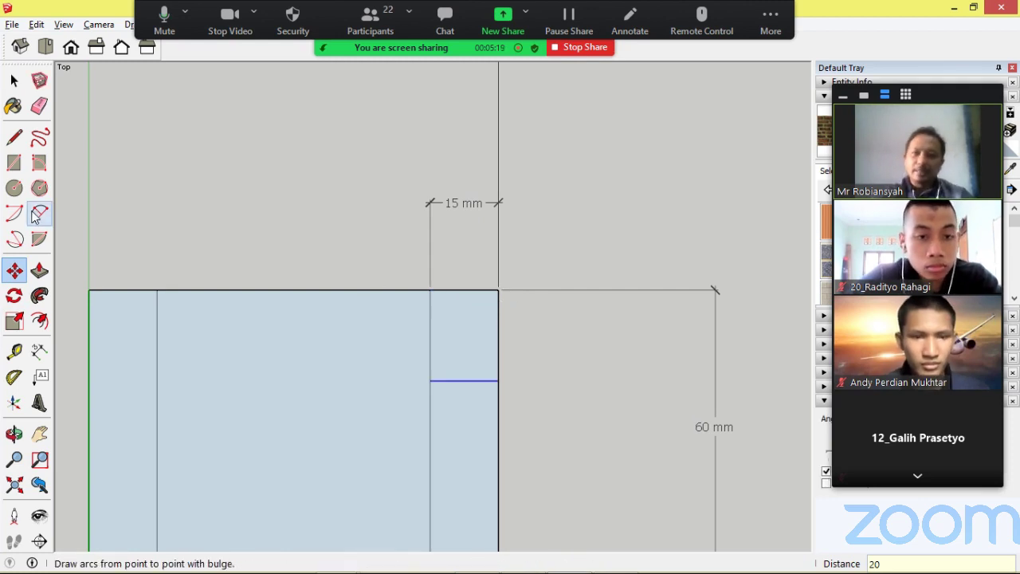
# - Dimension the right edge's segment from the rectangle's top corner down to the short horizontal line
pyautogui.click(39, 351)
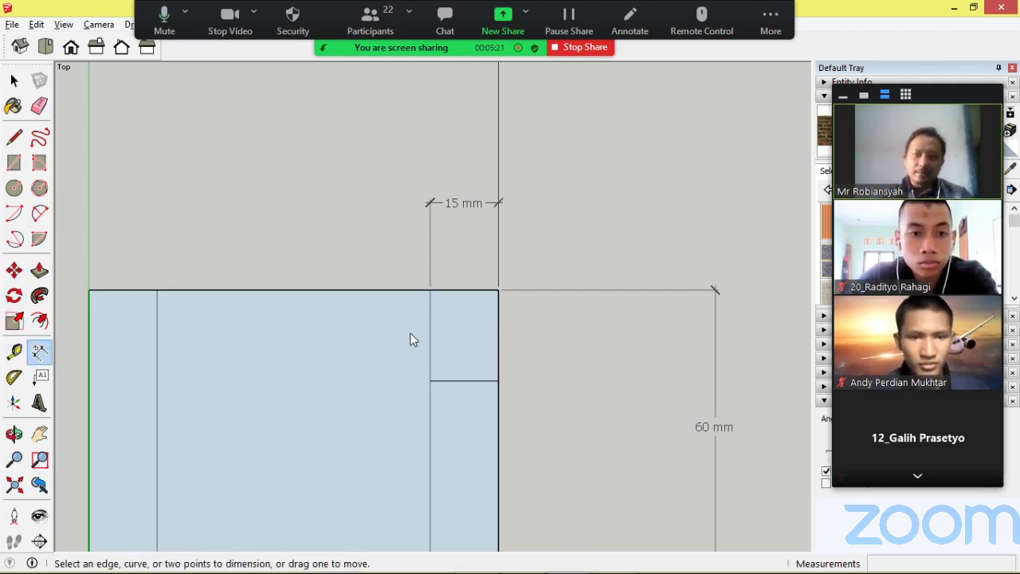
pyautogui.click(497, 292)
pyautogui.click(499, 380)
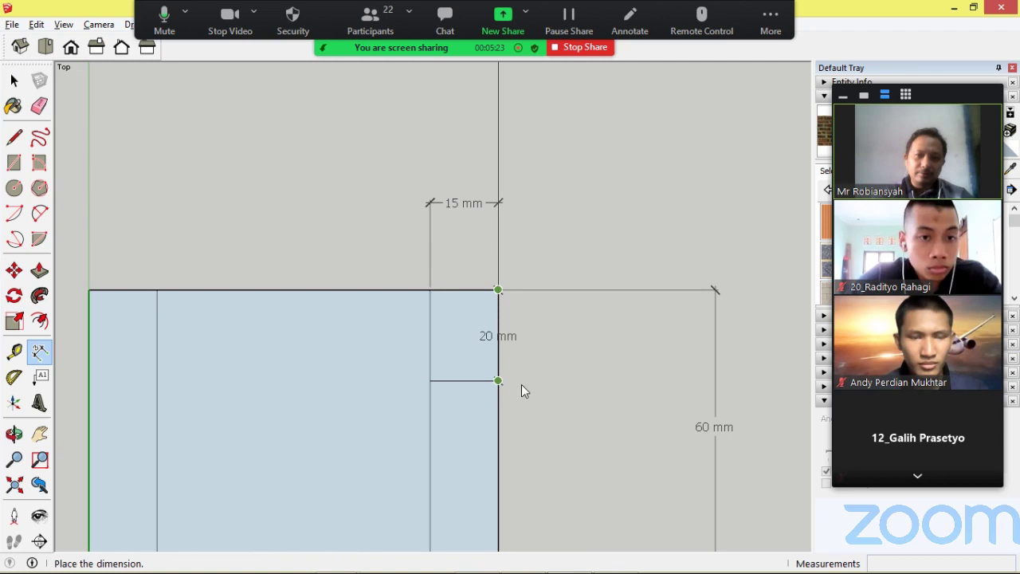
pyautogui.click(569, 379)
# - Draw a 75 mm horizontal line from the inner end of the short line to the rectangle's left edge
pyautogui.click(13, 137)
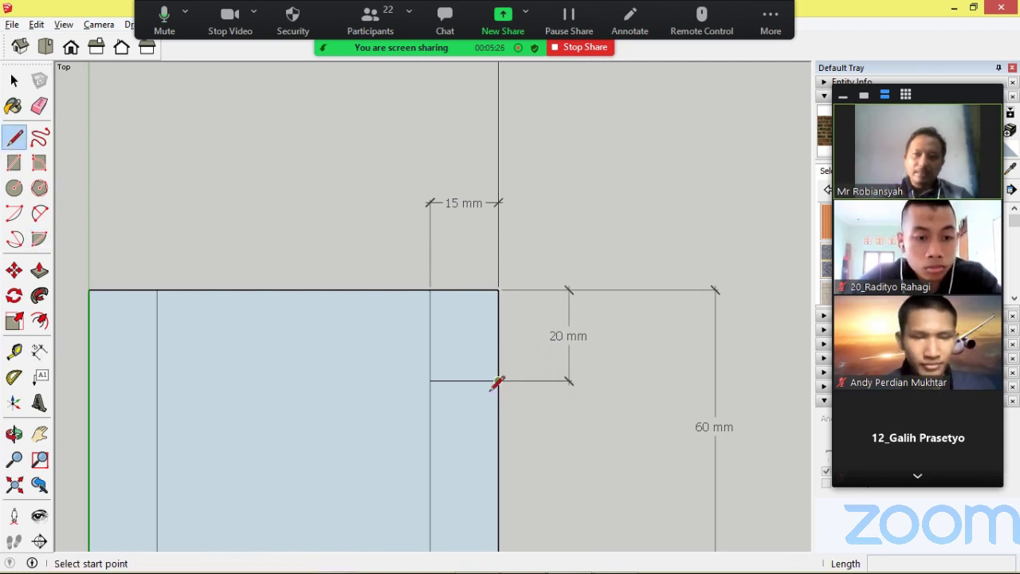
pyautogui.click(430, 380)
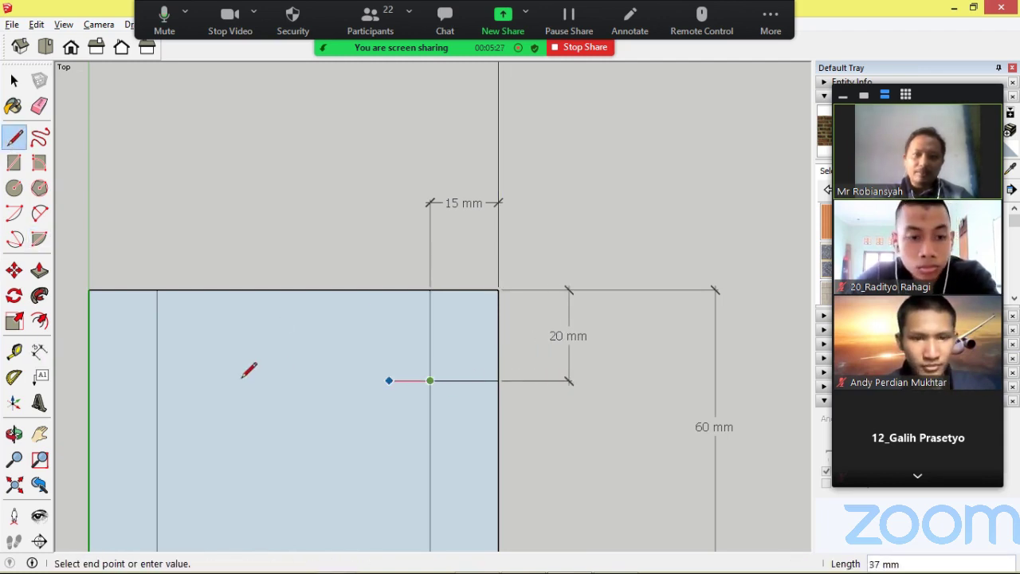
pyautogui.click(90, 380)
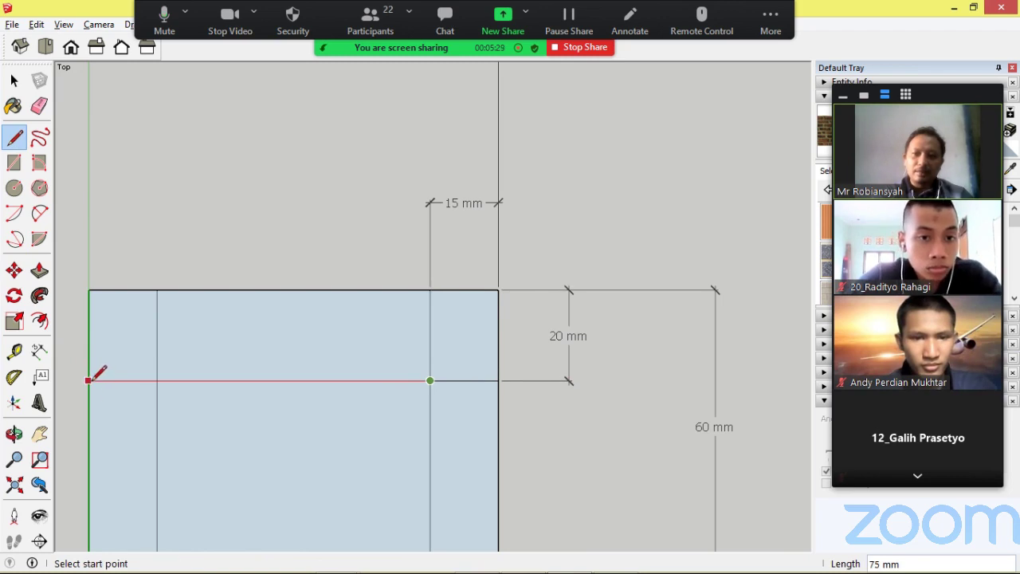
# - Examine the reference drawing for the widths and depth of the raised back section and its notch
pyautogui.scroll(-10, 420, 386)
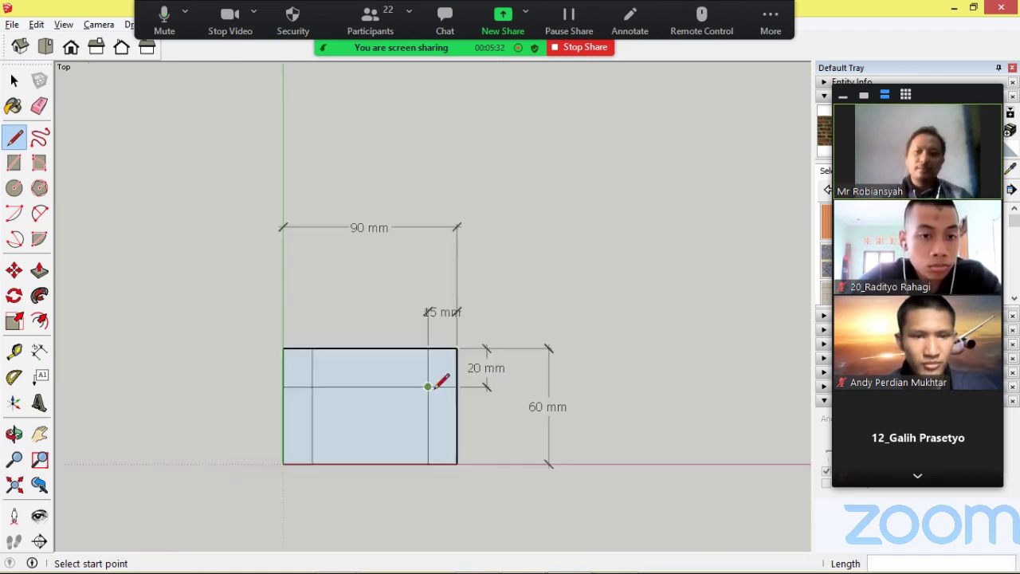
pyautogui.scroll(-3, 451, 378)
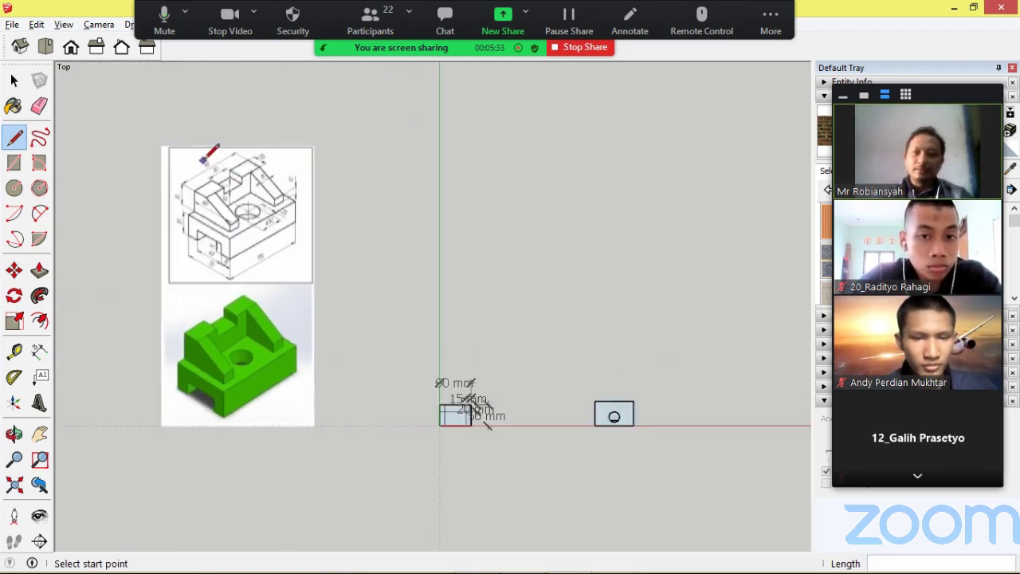
pyautogui.scroll(8, 344, 177)
pyautogui.scroll(2, 338, 183)
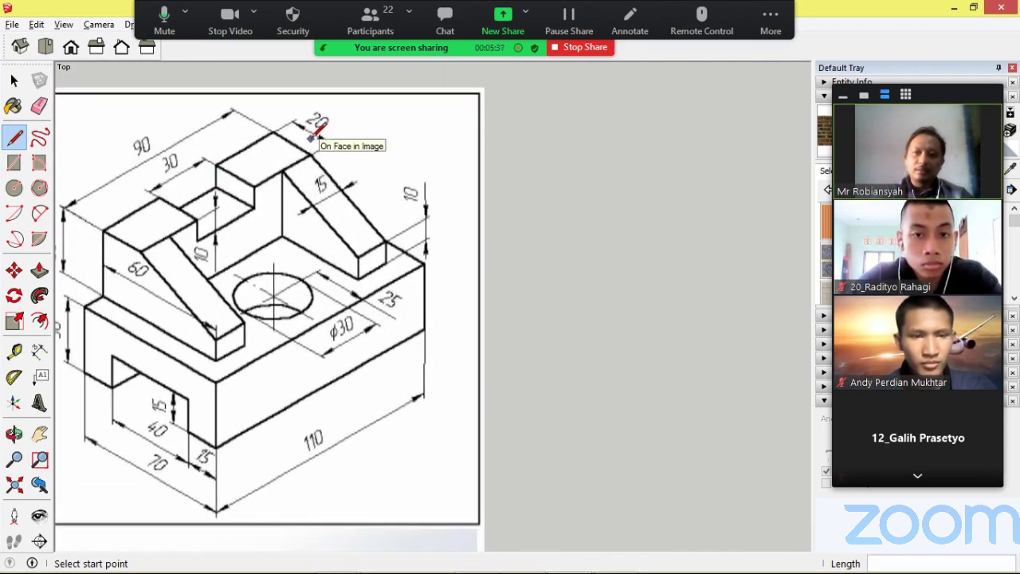
pyautogui.scroll(-4, 311, 135)
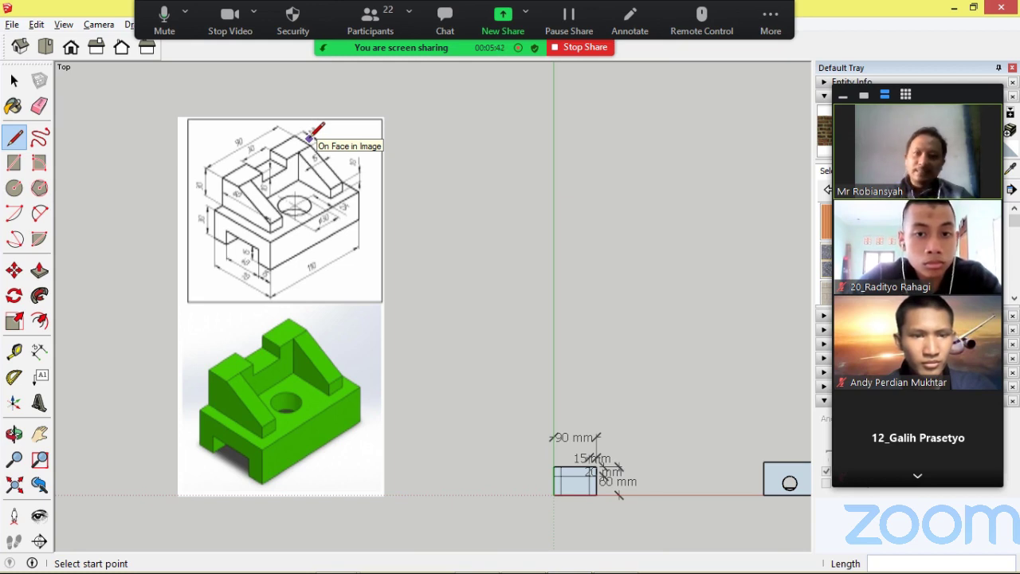
pyautogui.scroll(4, 307, 137)
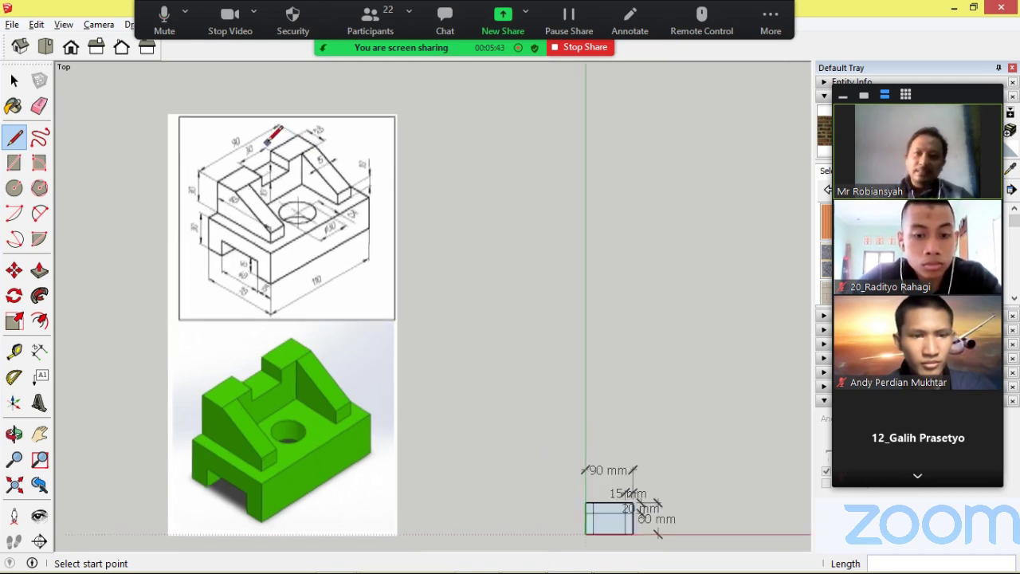
pyautogui.scroll(2, 228, 99)
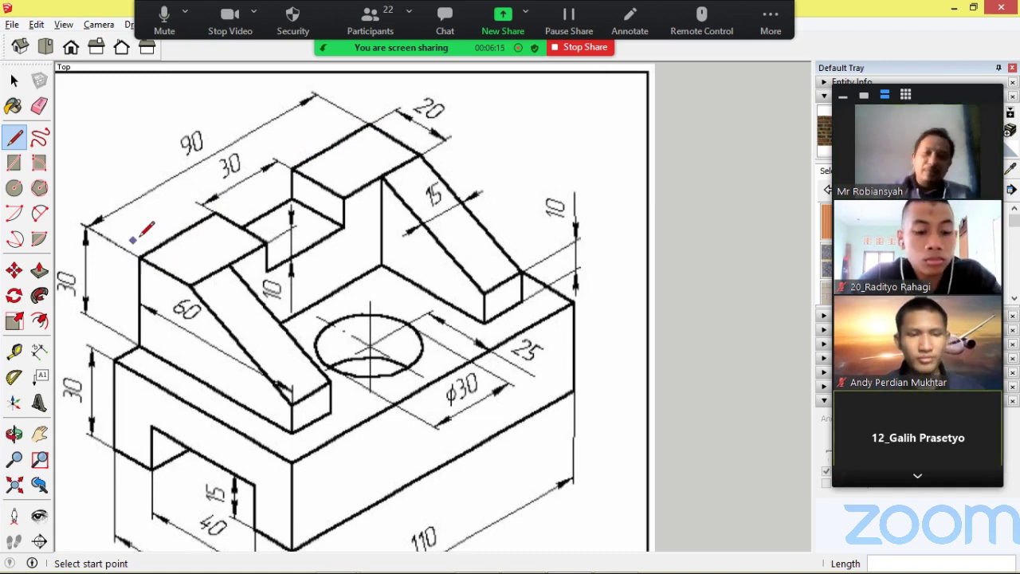
pyautogui.scroll(-8, 220, 247)
pyautogui.scroll(10, 447, 455)
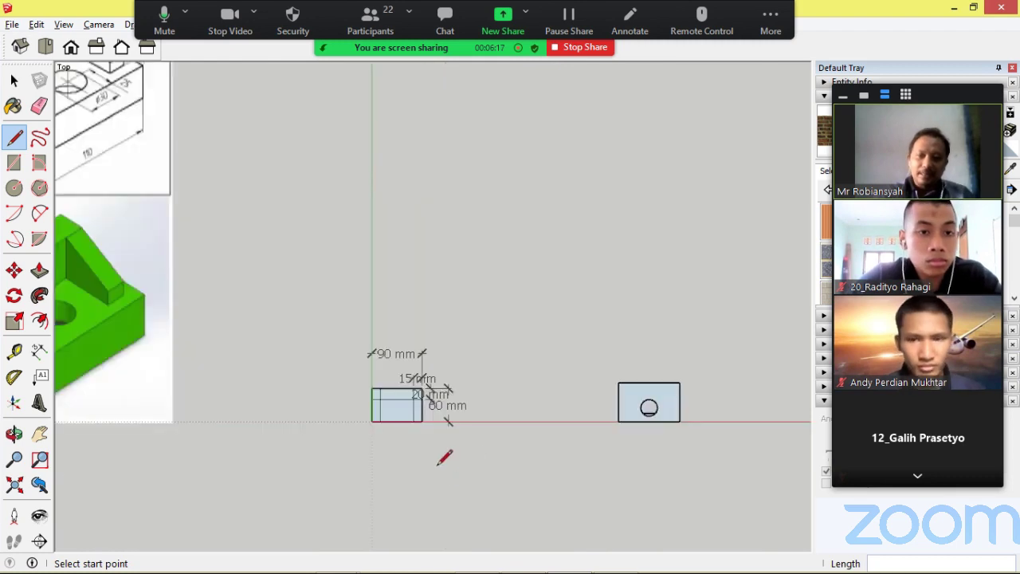
pyautogui.scroll(2, 317, 261)
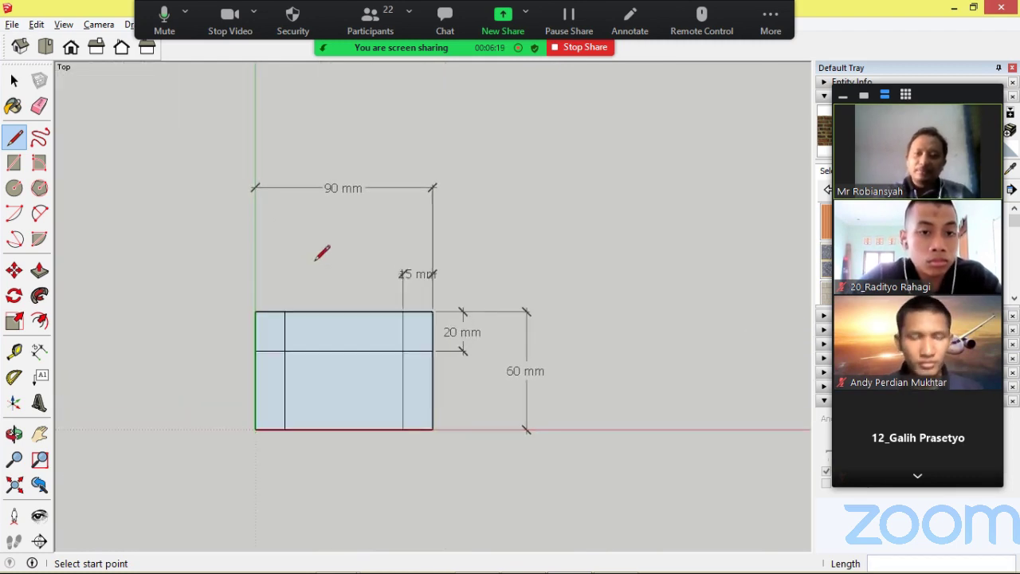
pyautogui.scroll(1, 322, 253)
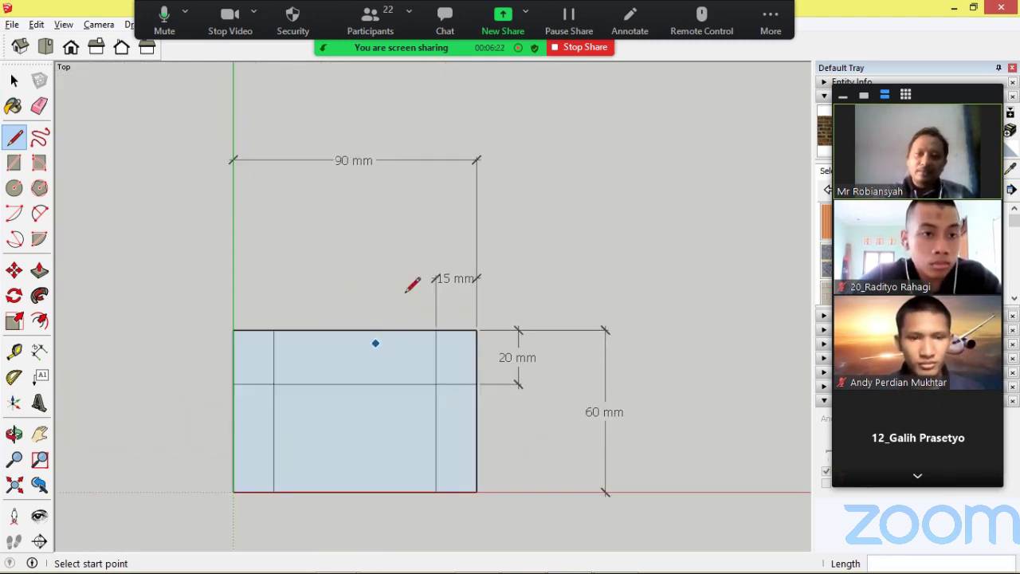
# - Try copying the right edge's upper segment 30 mm to the left as a *3 array, and undo the copies
pyautogui.click(15, 82)
pyautogui.scroll(2, 330, 263)
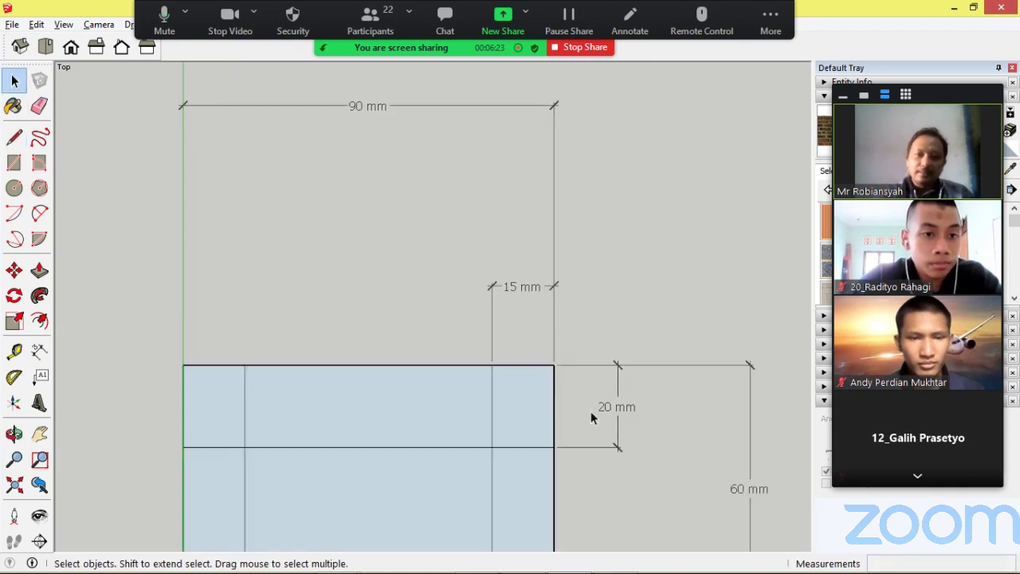
pyautogui.click(555, 418)
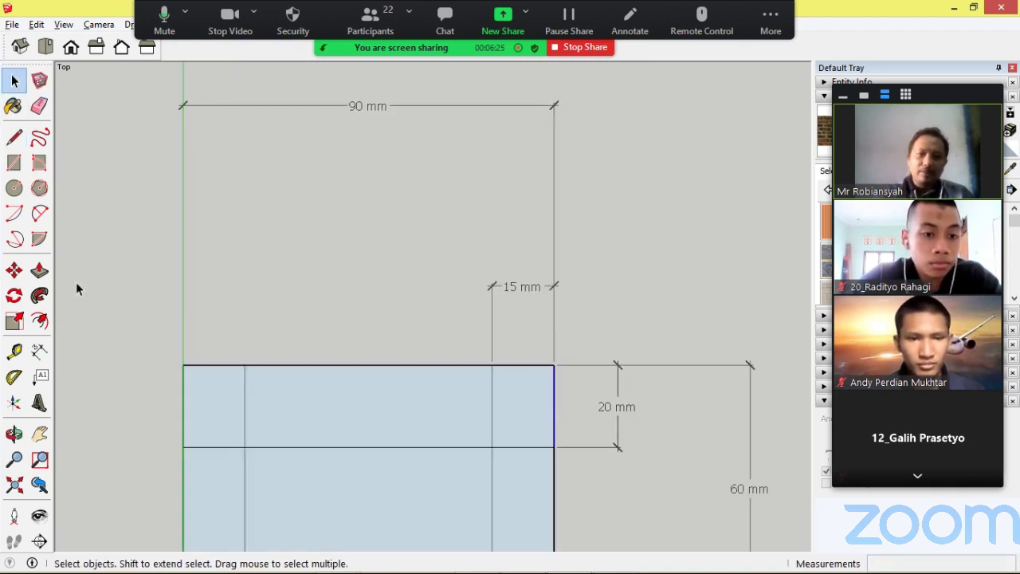
pyautogui.click(15, 271)
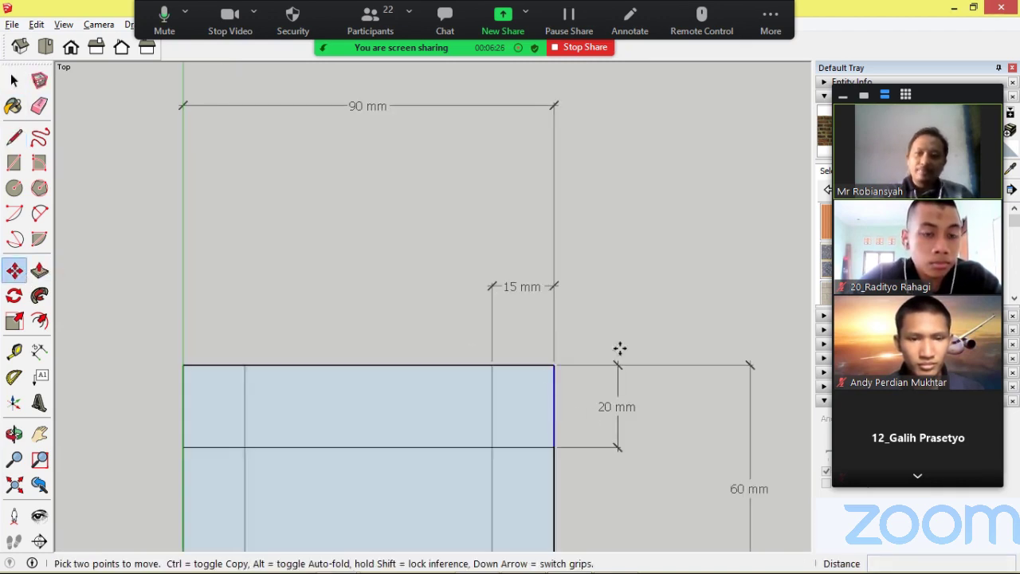
pyautogui.click(554, 366)
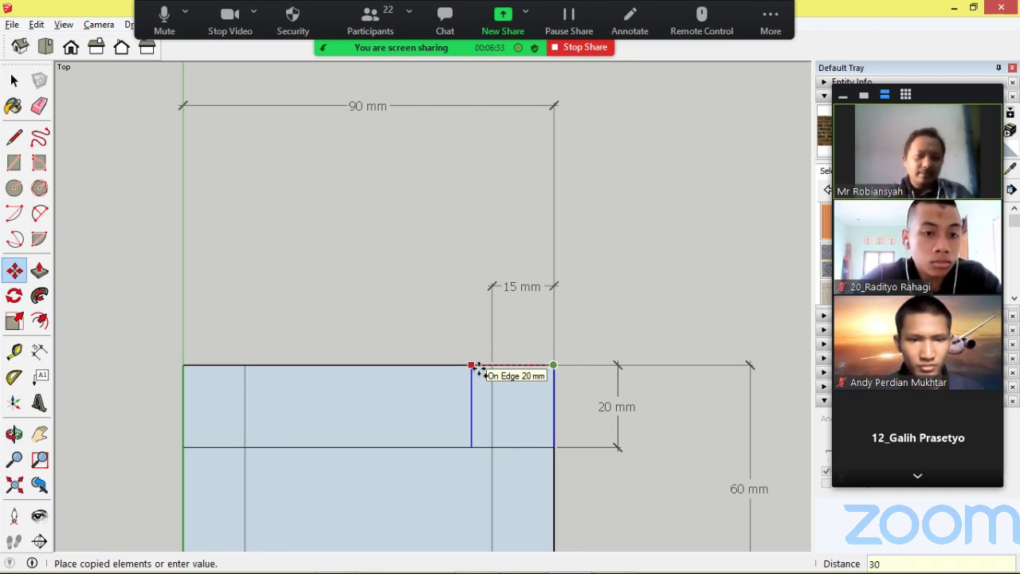
pyautogui.write('30')
pyautogui.press('Return')
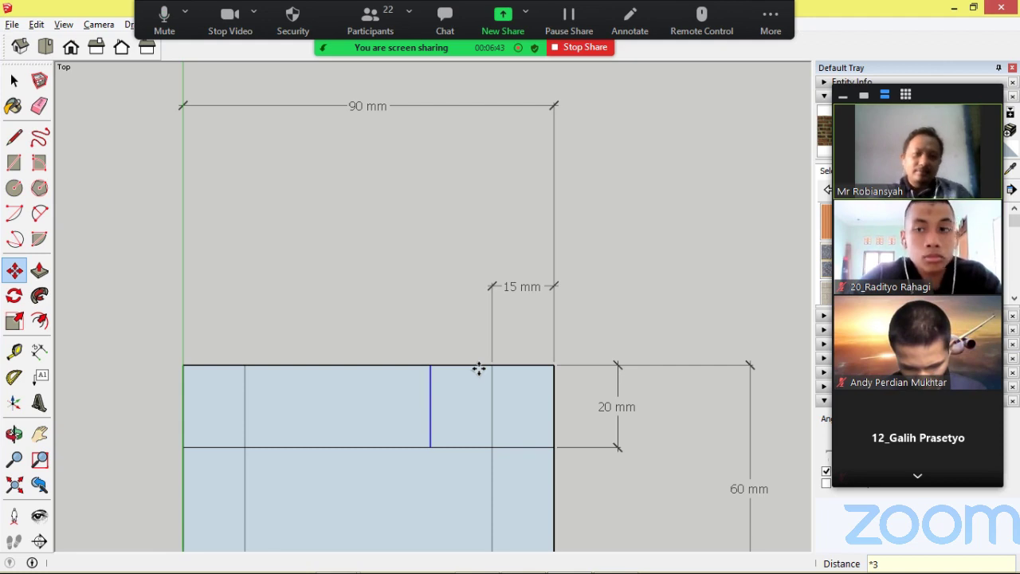
pyautogui.press('Return')
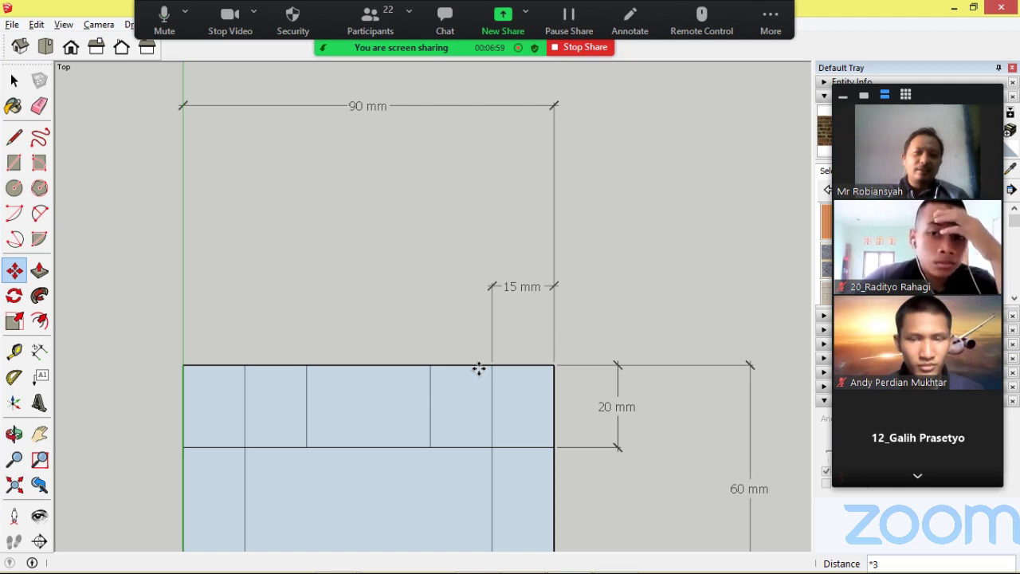
pyautogui.hotkey('ctrl', 'z')
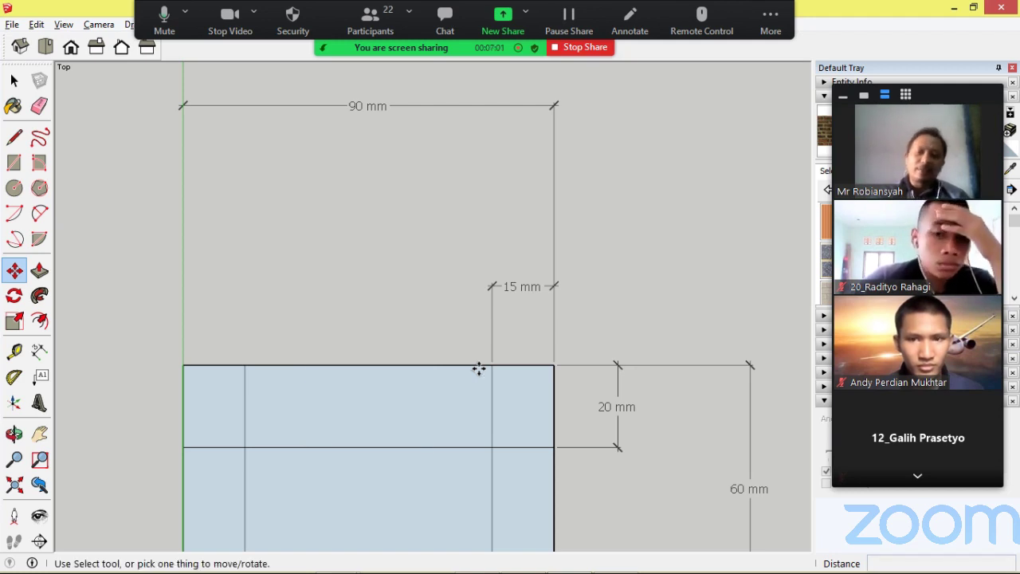
# - Repeat the *3 array of the upper right edge segment at 30 mm spacing, and undo it again
pyautogui.click(14, 82)
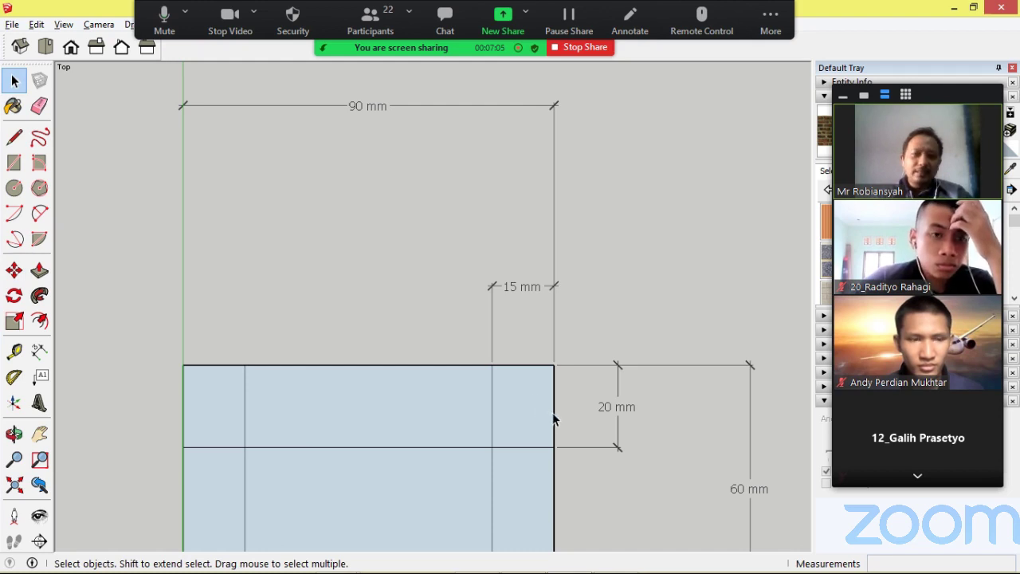
pyautogui.click(555, 420)
pyautogui.click(14, 272)
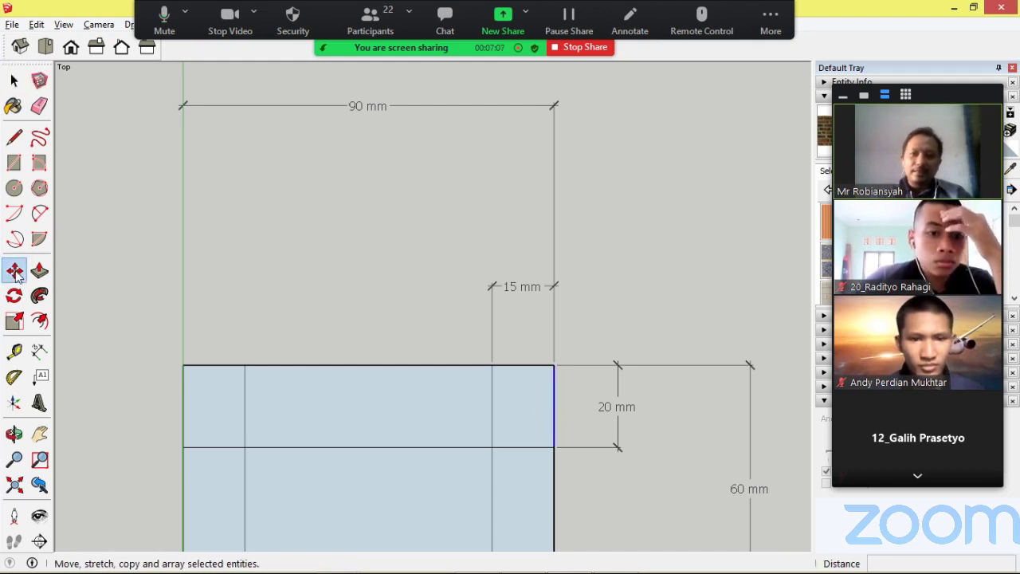
pyautogui.click(15, 272)
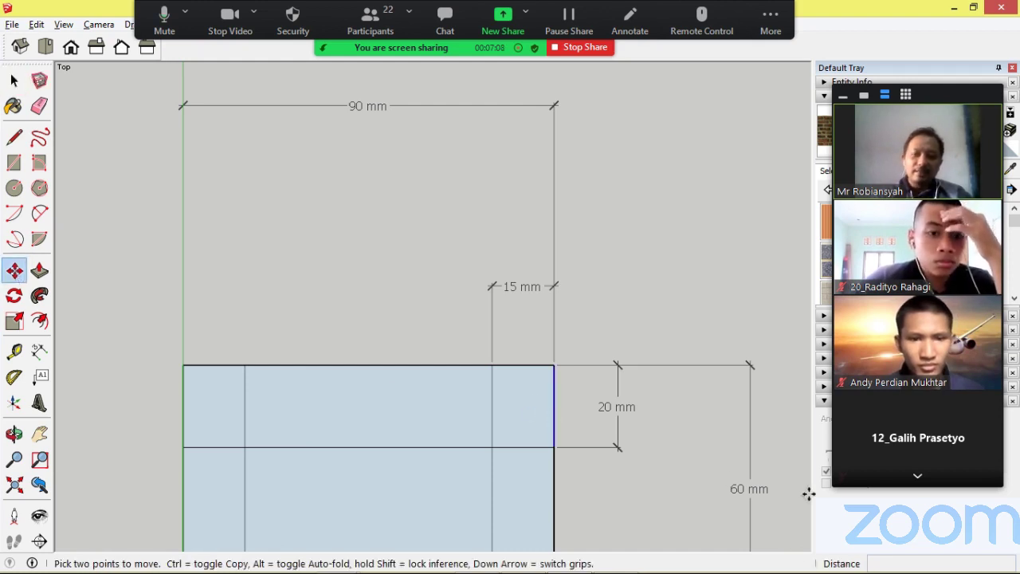
pyautogui.click(553, 368)
pyautogui.click(553, 368)
pyautogui.press('ctrl')
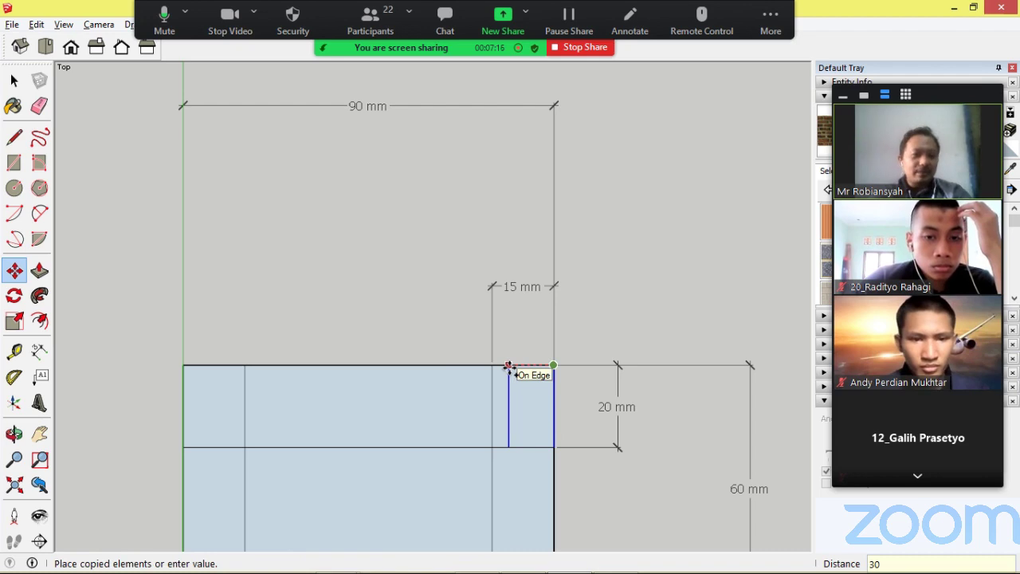
pyautogui.press('Return')
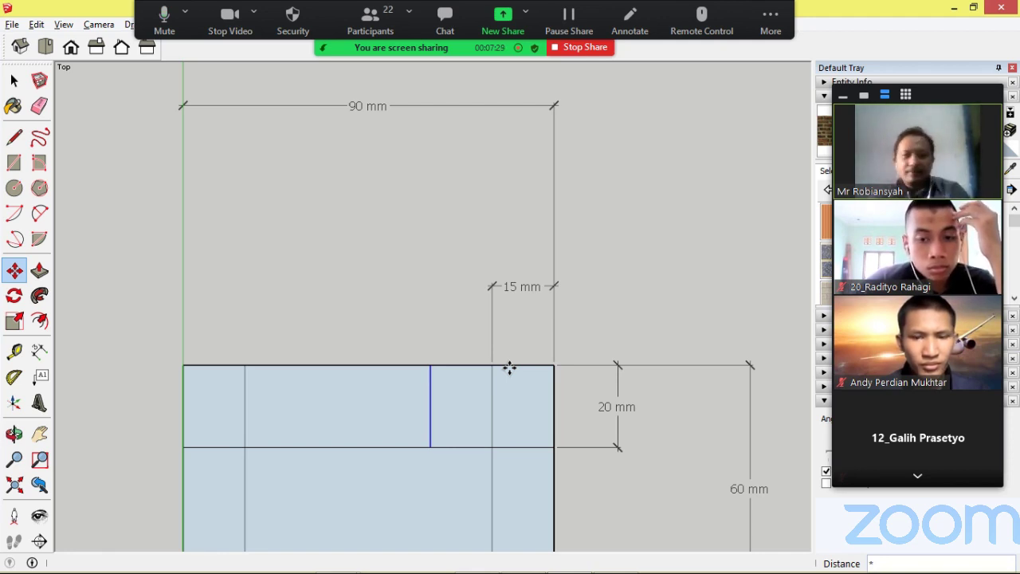
pyautogui.press('Return')
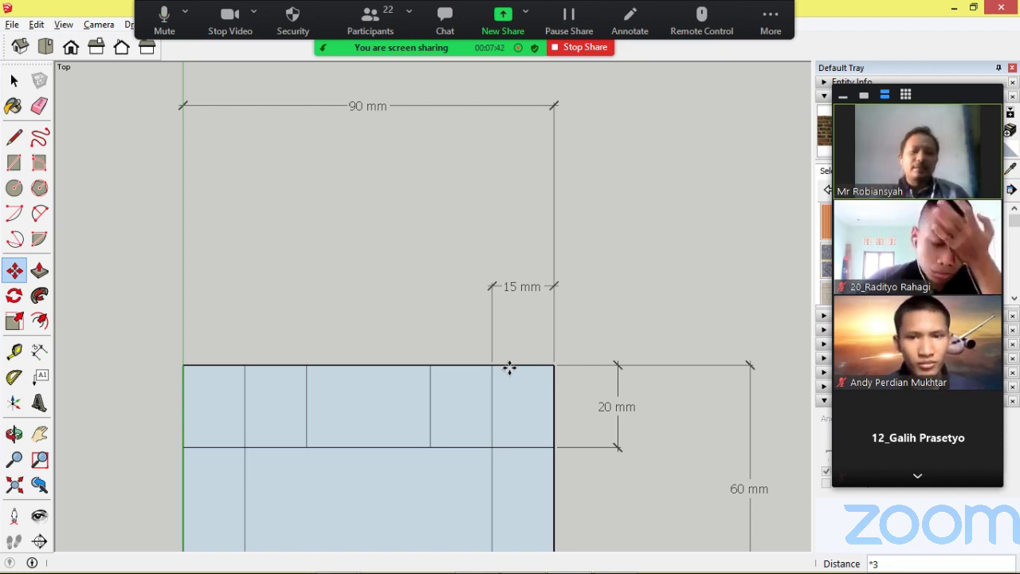
pyautogui.hotkey('ctrl', 'z')
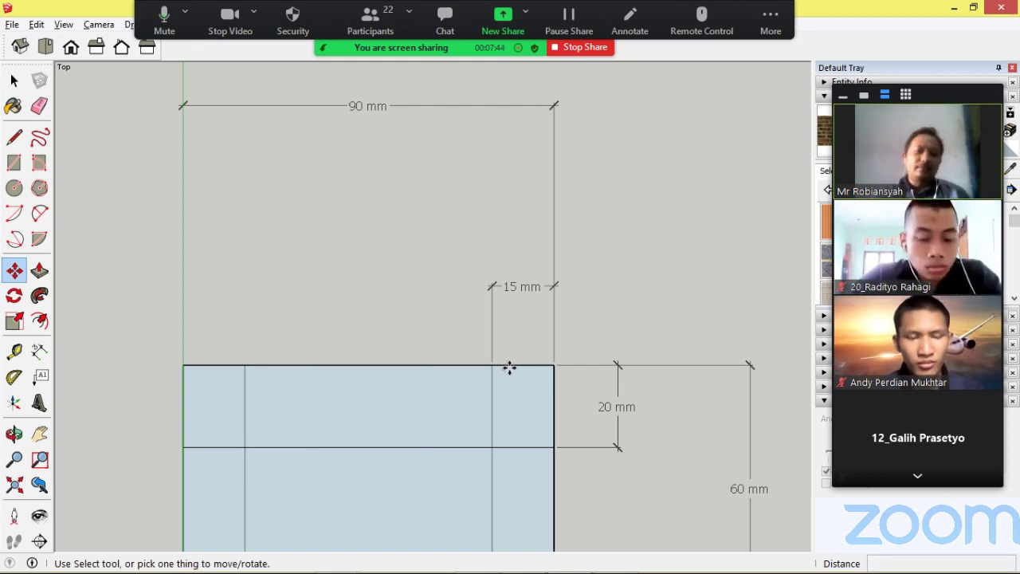
# - Copy the right edge's upper segment 30 mm to the left within the back strip
pyautogui.click(13, 81)
pyautogui.click(555, 416)
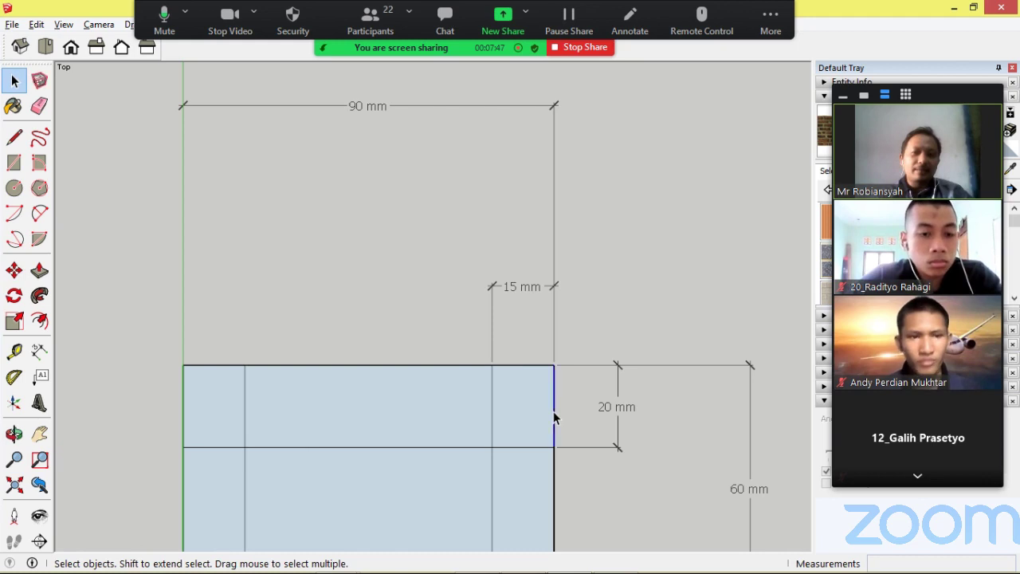
pyautogui.click(14, 271)
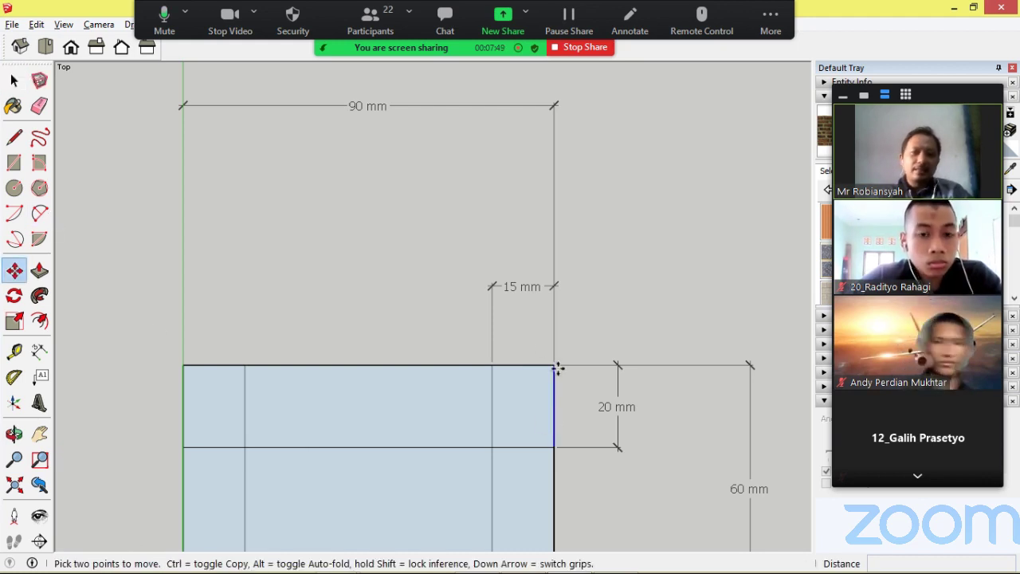
pyautogui.click(554, 367)
pyautogui.press('ctrl')
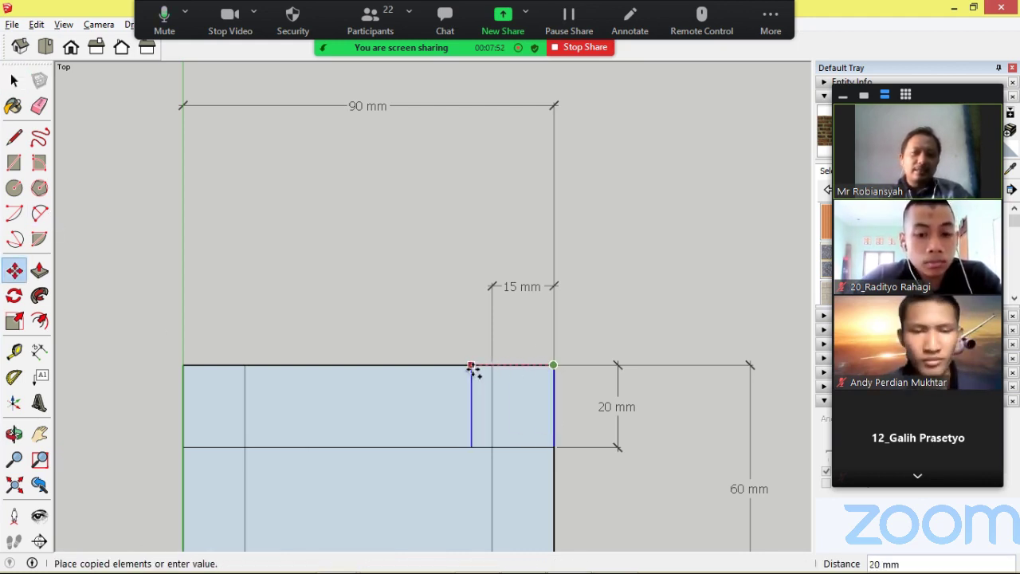
pyautogui.write('30')
pyautogui.press('Return')
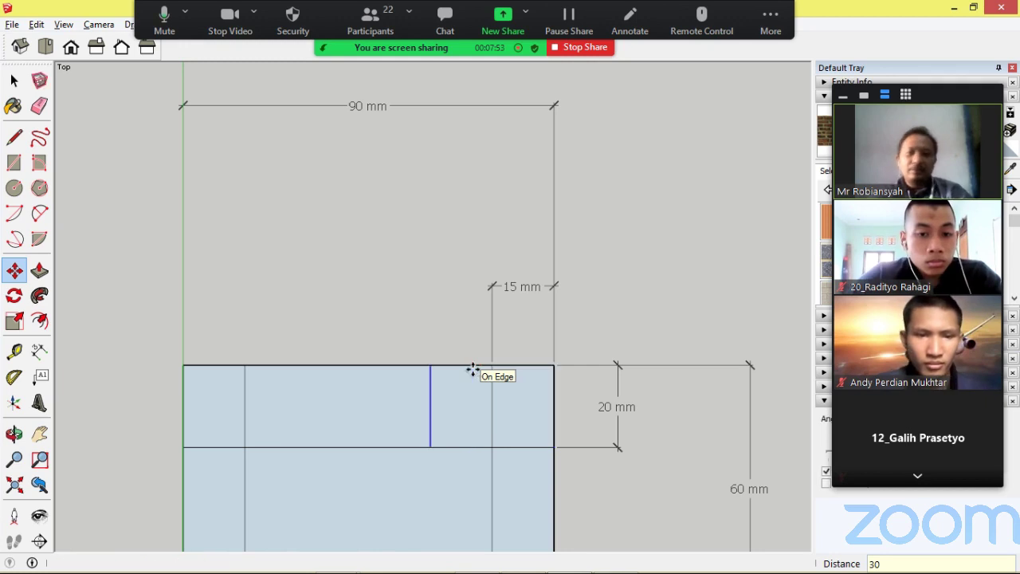
# - Copy the new dividing line another 30 mm to the left to mark the notch's other side
pyautogui.click(429, 365)
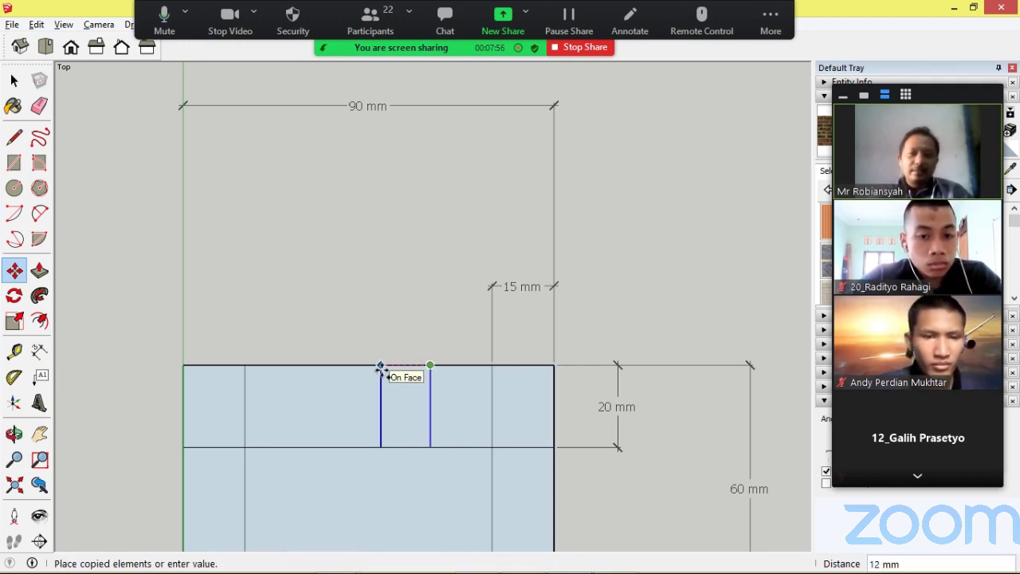
pyautogui.write('30')
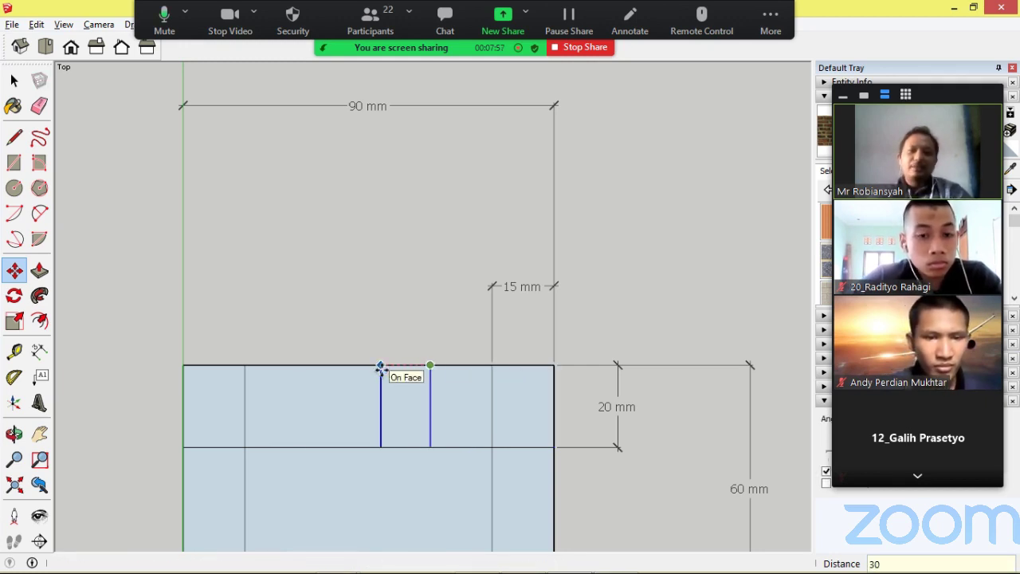
pyautogui.press('Return')
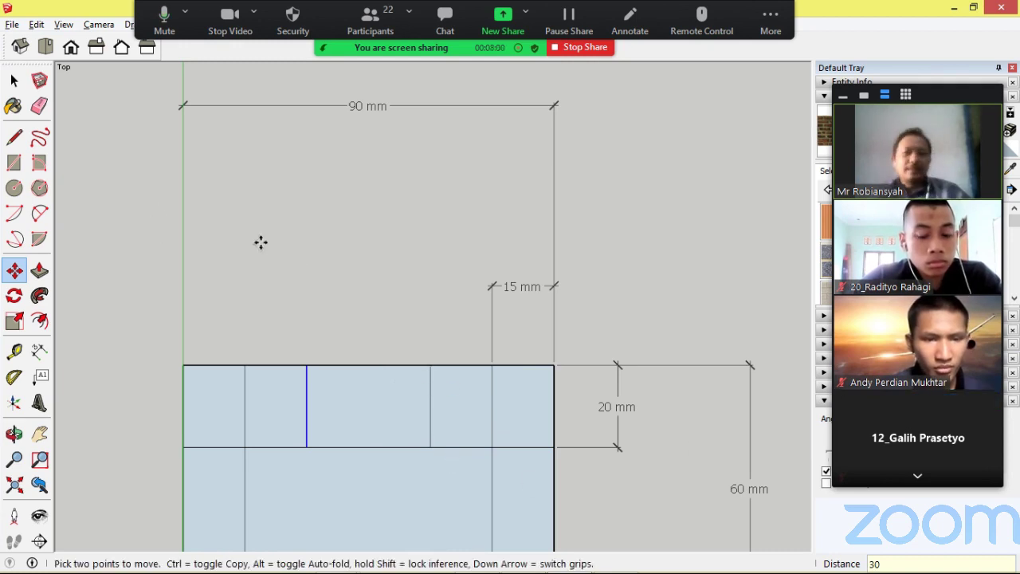
# - Dimension the width of the middle notch division and place the dimension just above the layout's back edge
pyautogui.click(14, 81)
pyautogui.click(88, 208)
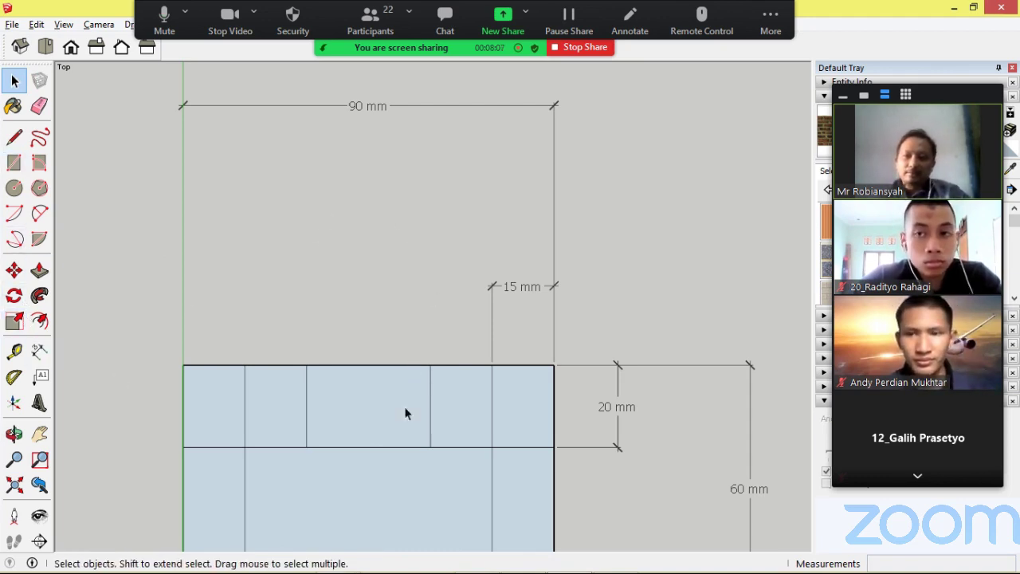
pyautogui.click(305, 366)
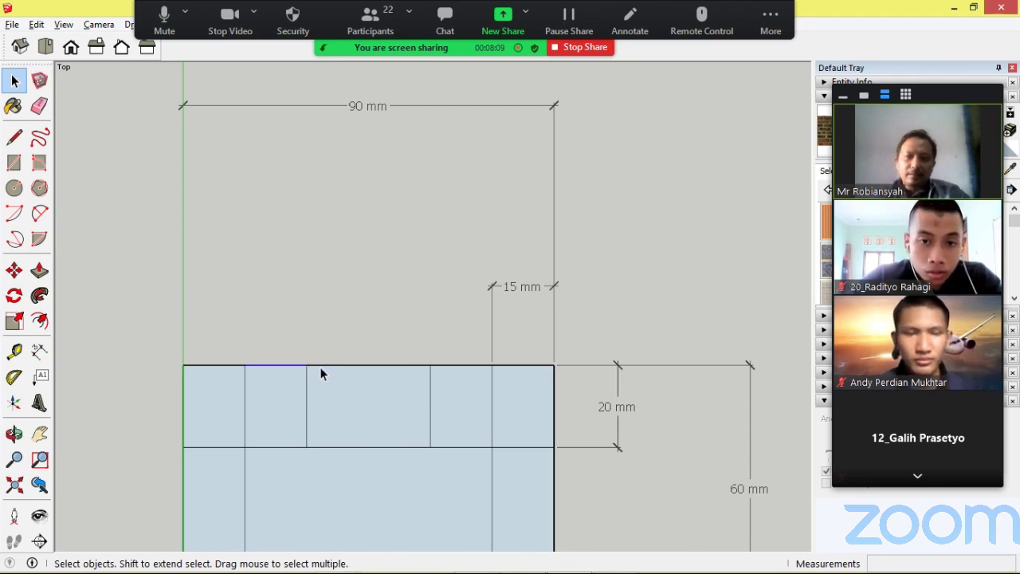
pyautogui.click(39, 350)
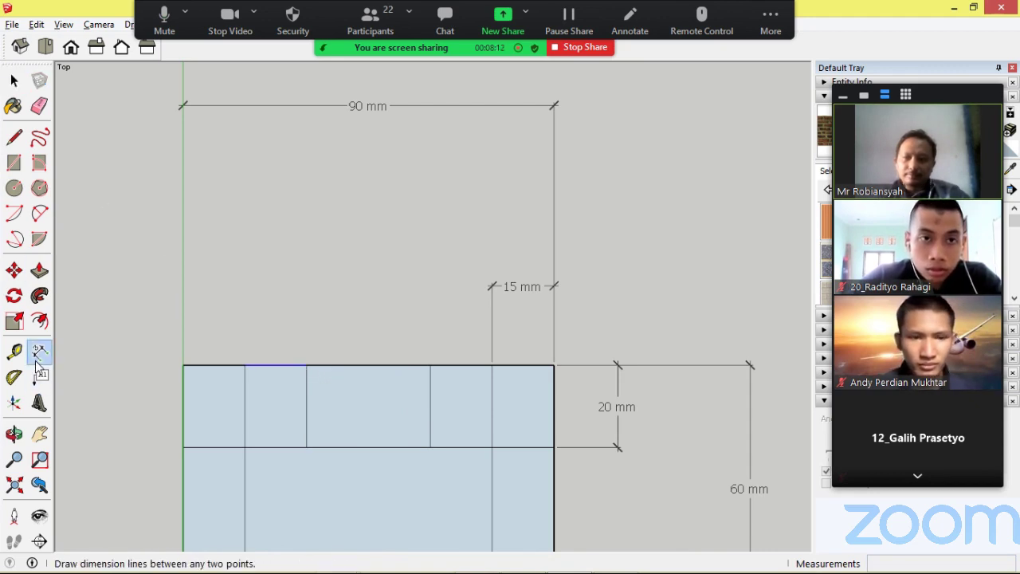
pyautogui.click(307, 366)
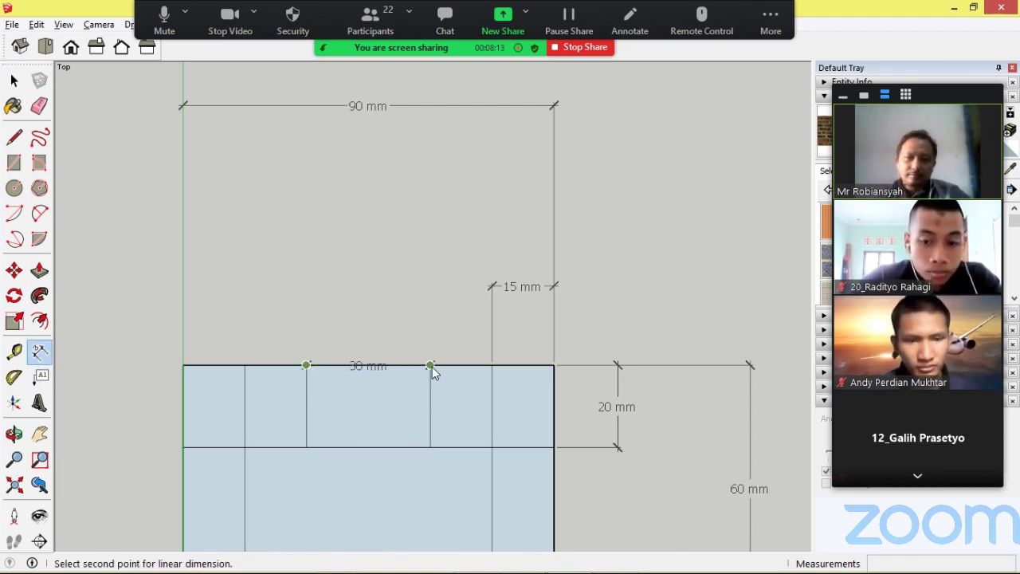
pyautogui.click(430, 366)
pyautogui.click(430, 288)
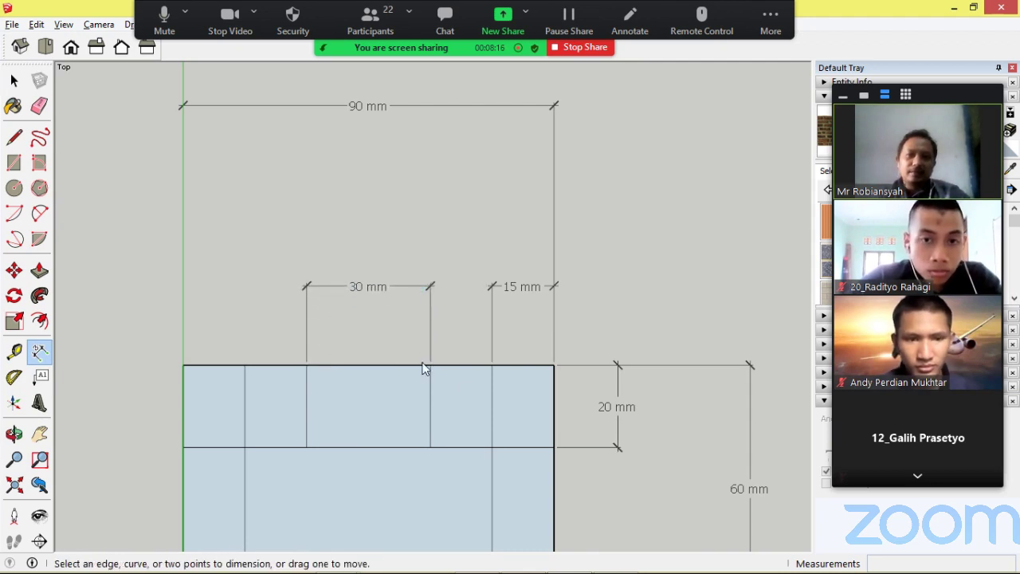
pyautogui.click(307, 364)
pyautogui.click(315, 299)
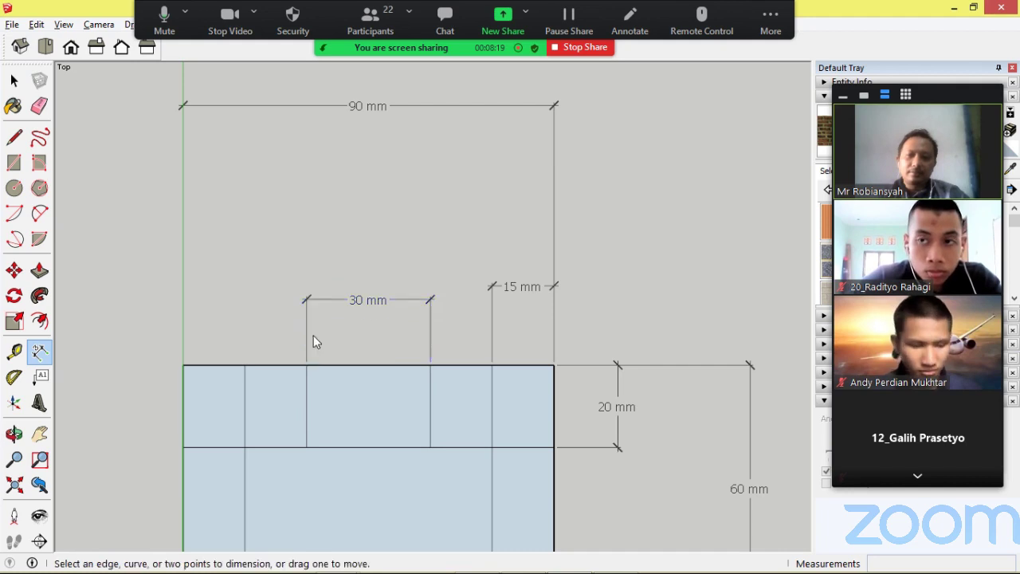
# - Dimension the back strip's two outer divisions along the back edge, in line with the notch dimension
pyautogui.click(308, 366)
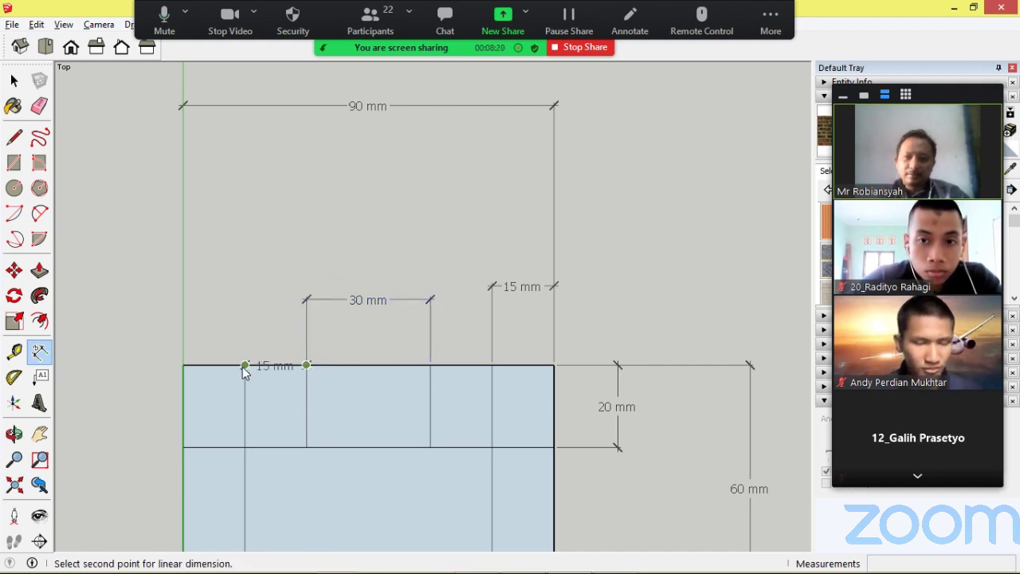
pyautogui.click(183, 366)
pyautogui.click(212, 294)
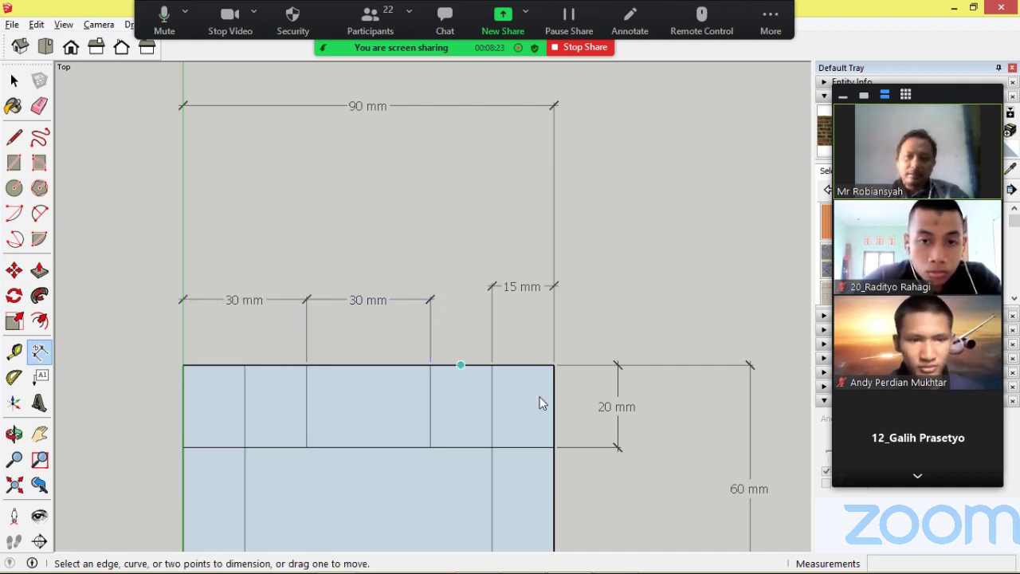
pyautogui.click(431, 366)
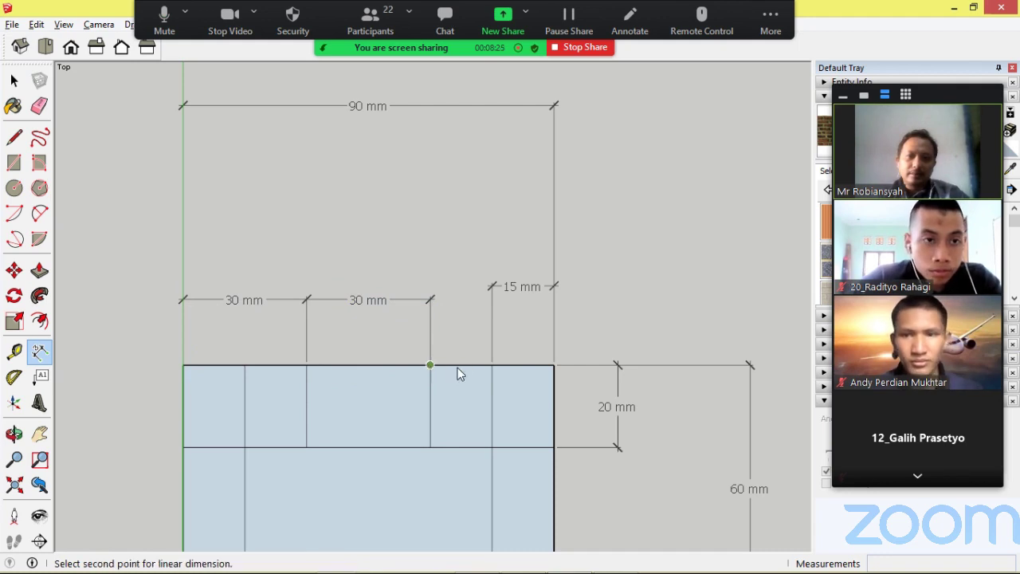
pyautogui.click(554, 365)
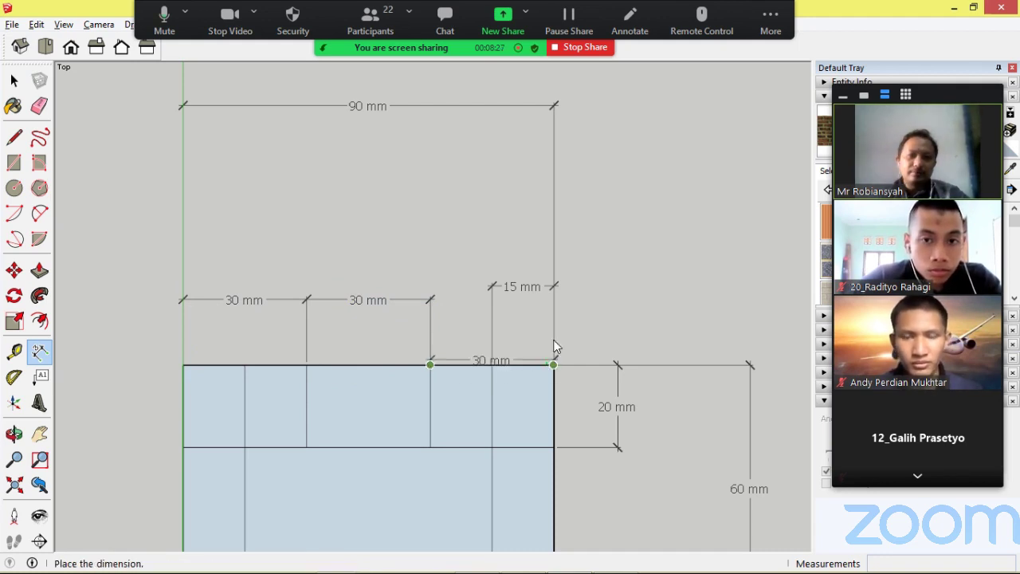
pyautogui.click(564, 299)
# - Examine the reference drawing's dimensions for the ribs, back strip, notch and hole
pyautogui.scroll(-3, 670, 319)
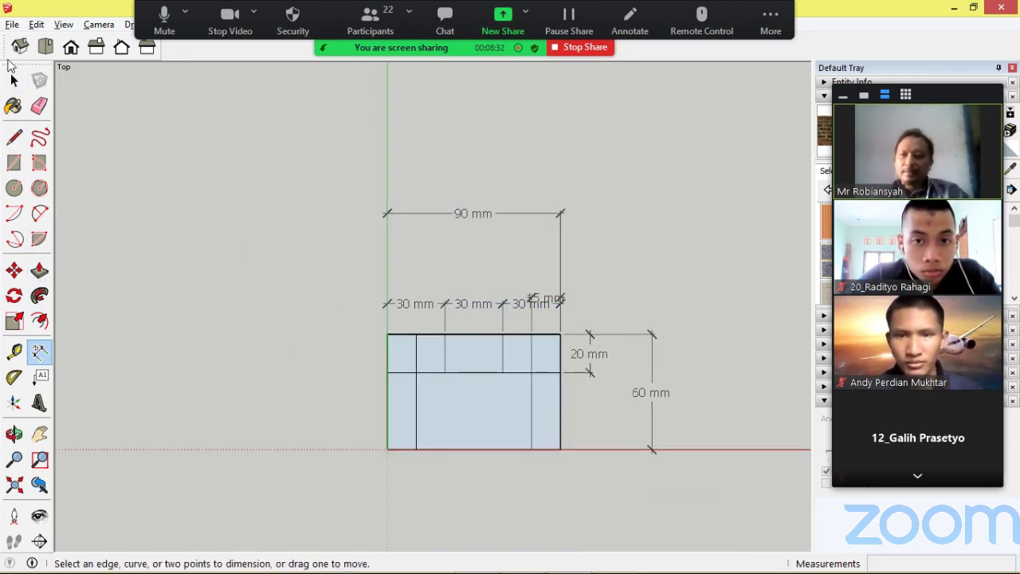
pyautogui.click(39, 431)
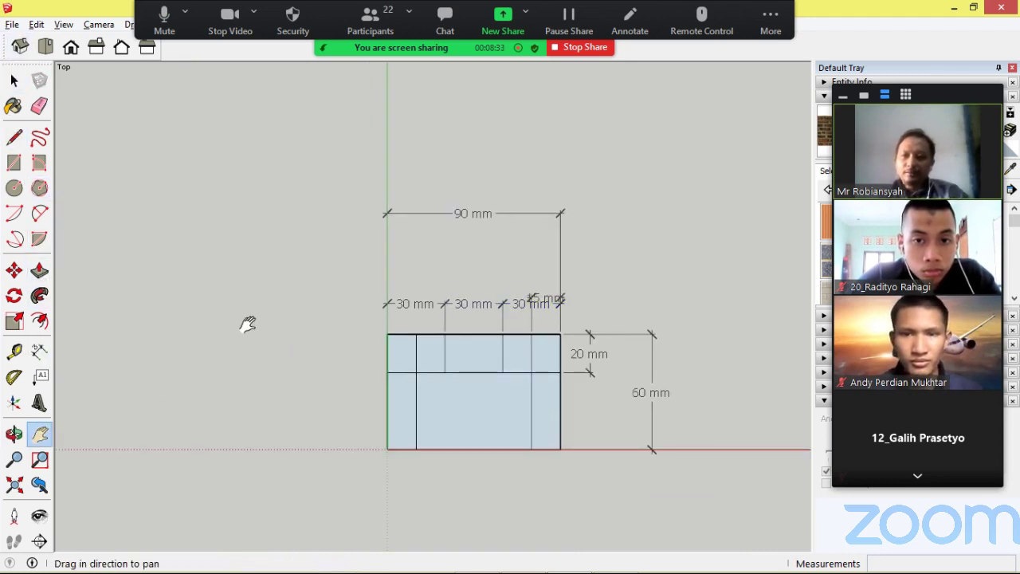
pyautogui.moveTo(246, 323); pyautogui.dragTo(517, 380)
pyautogui.moveTo(385, 289); pyautogui.dragTo(658, 494)
pyautogui.scroll(-3, 505, 350)
pyautogui.scroll(-3, 505, 350)
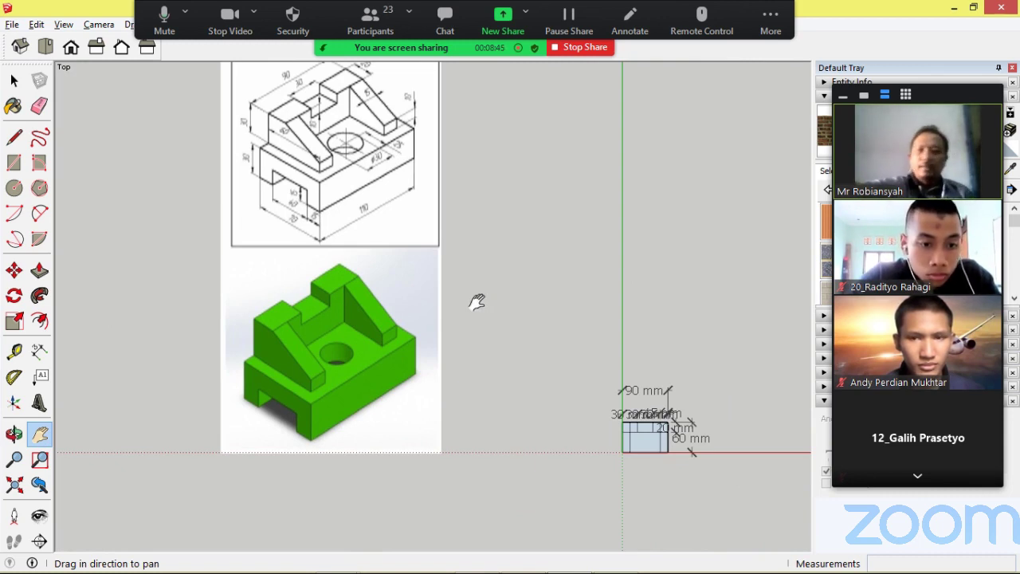
pyautogui.scroll(2, 333, 77)
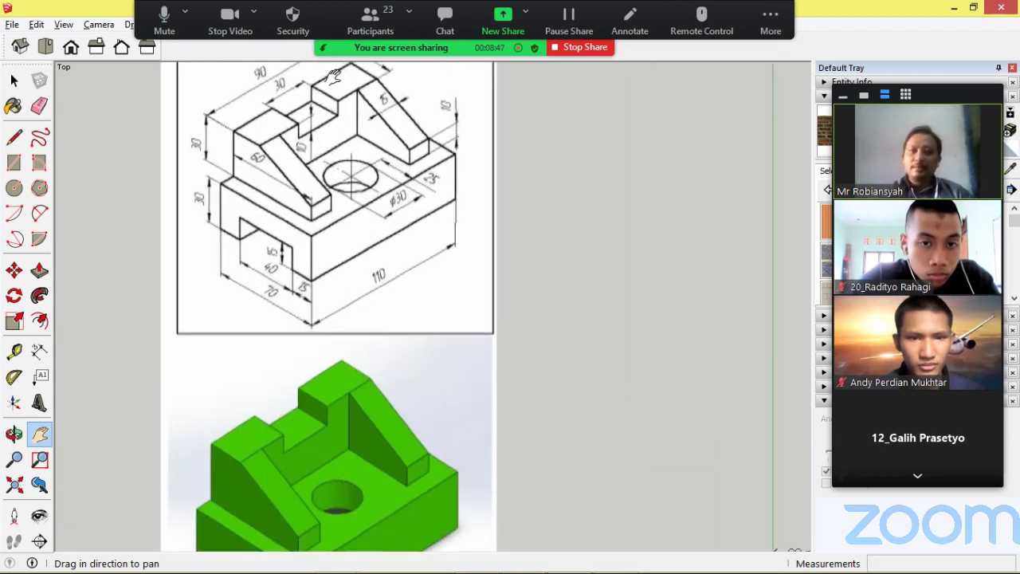
pyautogui.scroll(2, 333, 78)
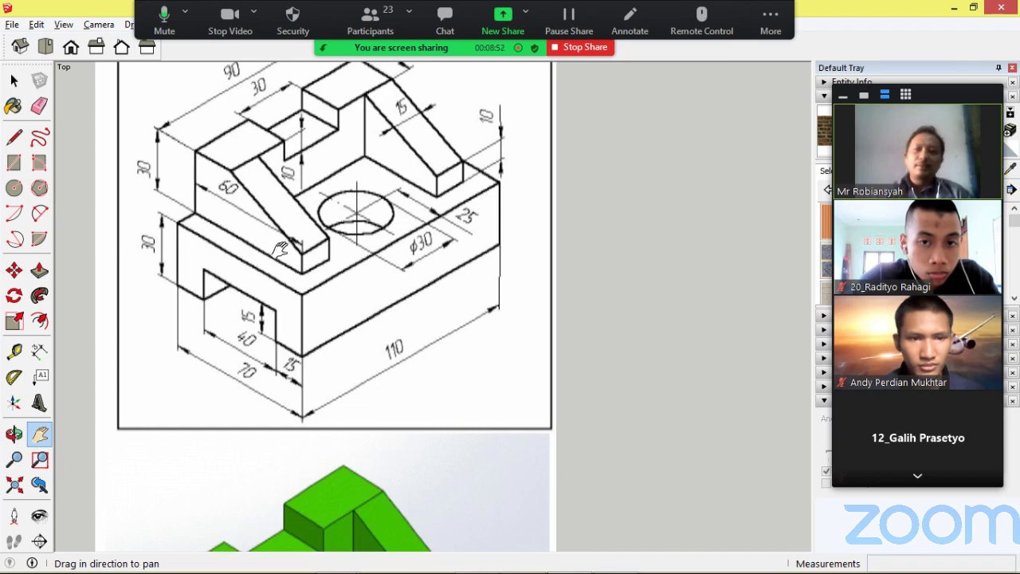
pyautogui.scroll(1, 309, 226)
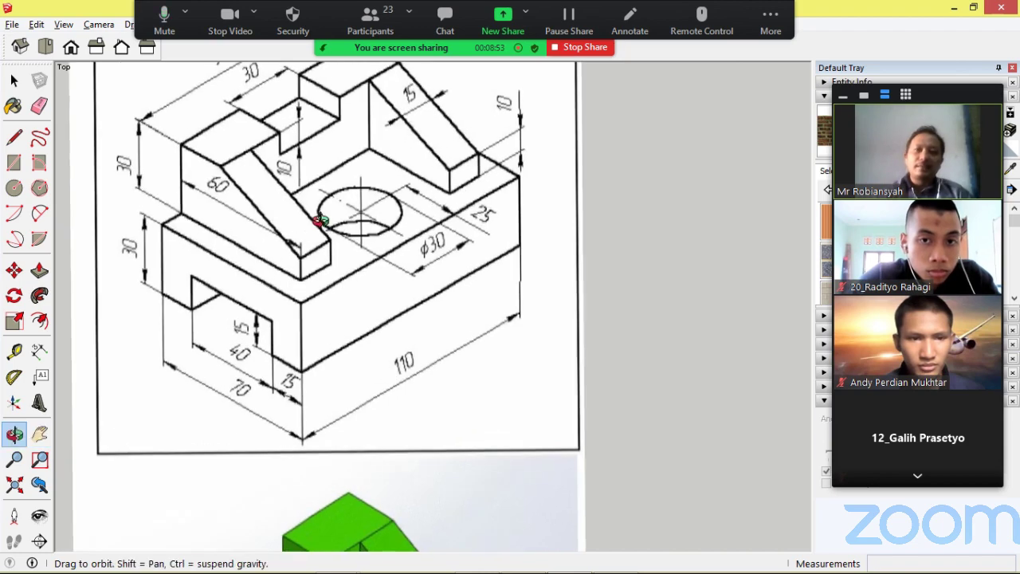
pyautogui.scroll(3, 482, 158)
pyautogui.scroll(-6, 498, 143)
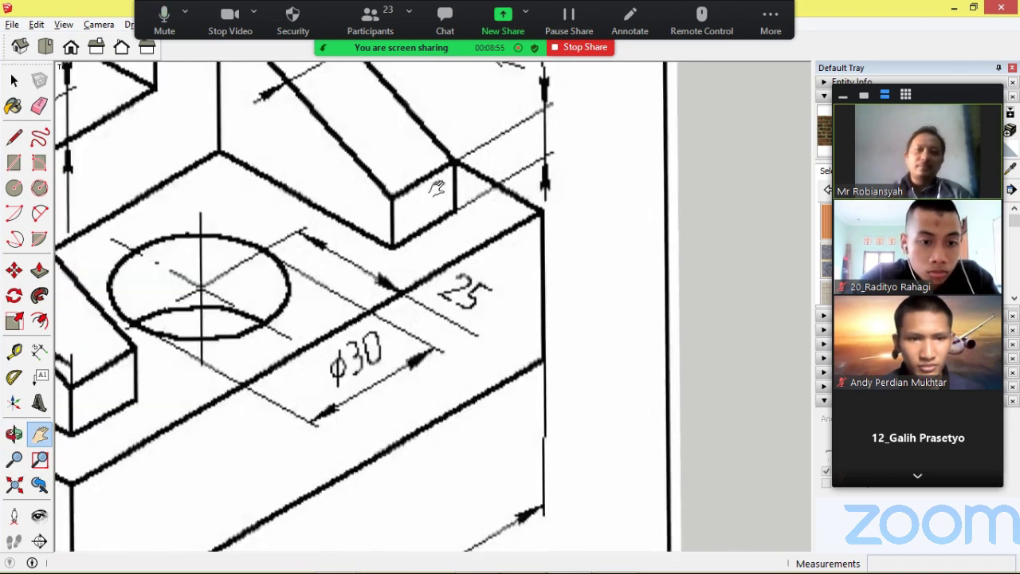
pyautogui.scroll(-1, 638, 399)
# - Erase all the dimensions around the 90 by 60 mm layout
pyautogui.scroll(6, 619, 398)
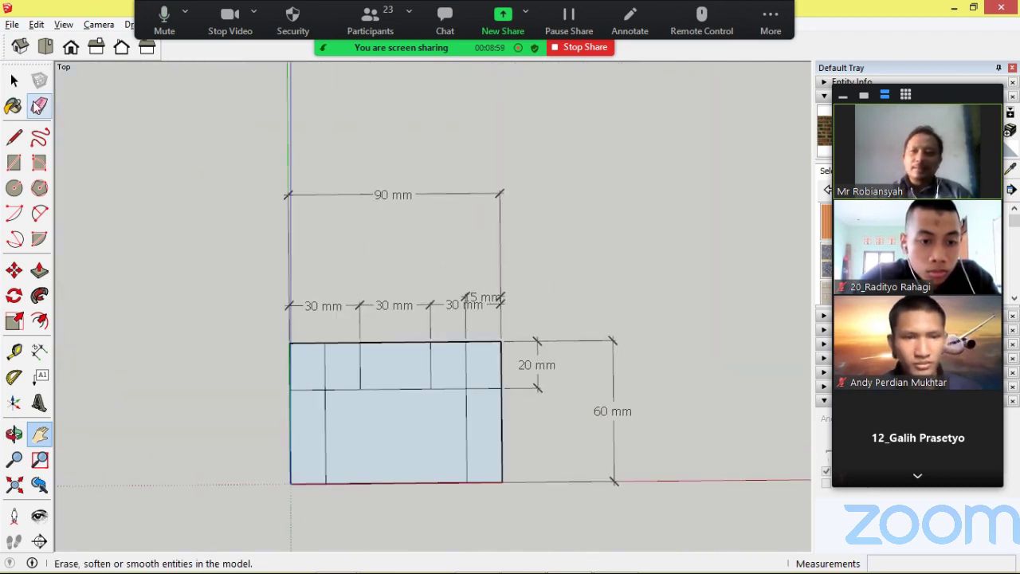
pyautogui.scroll(2, 369, 344)
pyautogui.scroll(-1, 346, 278)
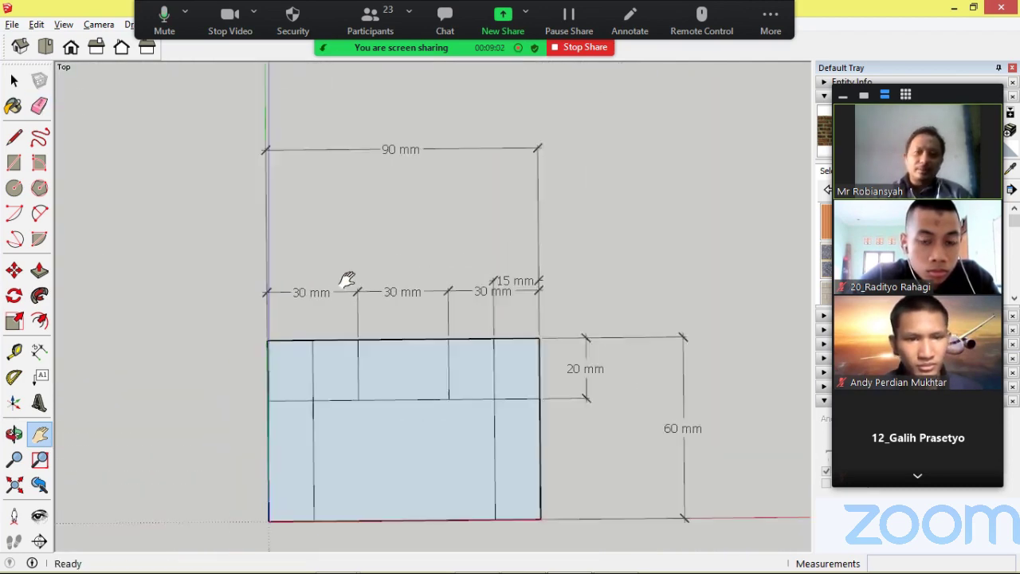
pyautogui.scroll(3, 445, 399)
pyautogui.scroll(-2, 444, 383)
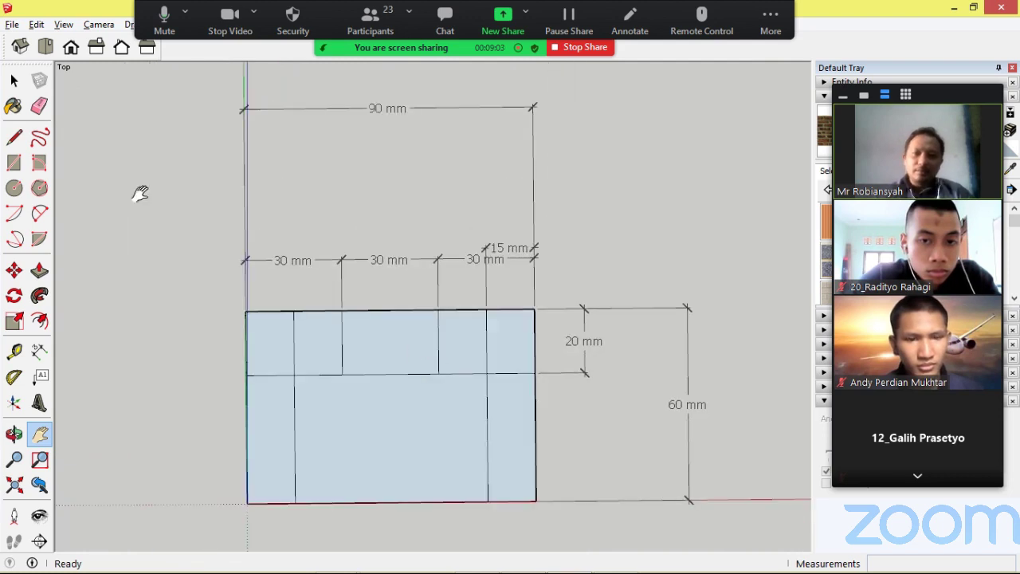
pyautogui.click(39, 105)
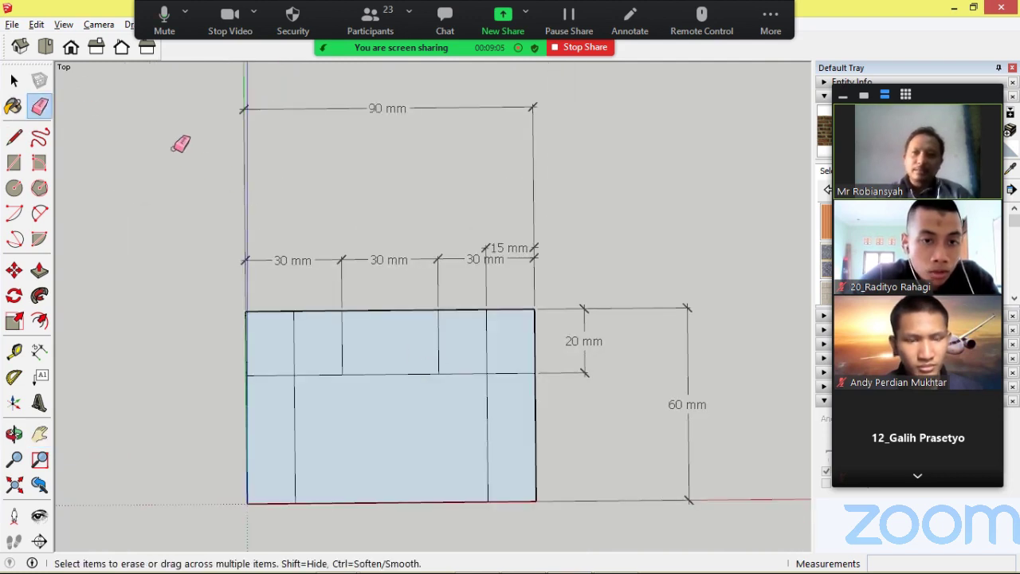
pyautogui.moveTo(181, 141)
pyautogui.mouseDown()
pyautogui.moveTo(522, 189)
pyautogui.moveTo(457, 266)
pyautogui.moveTo(209, 257)
pyautogui.mouseUp()
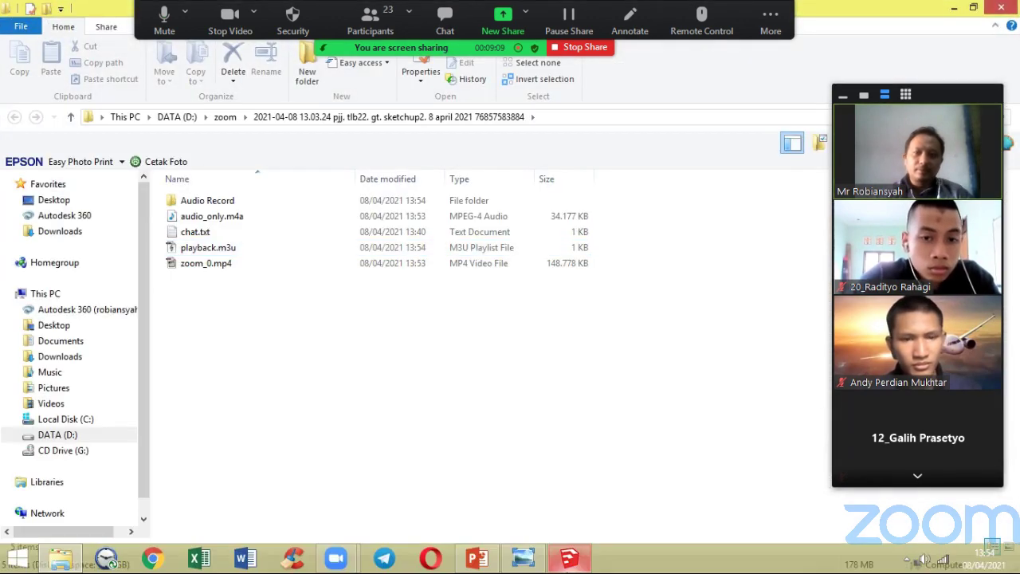
pyautogui.click(571, 560)
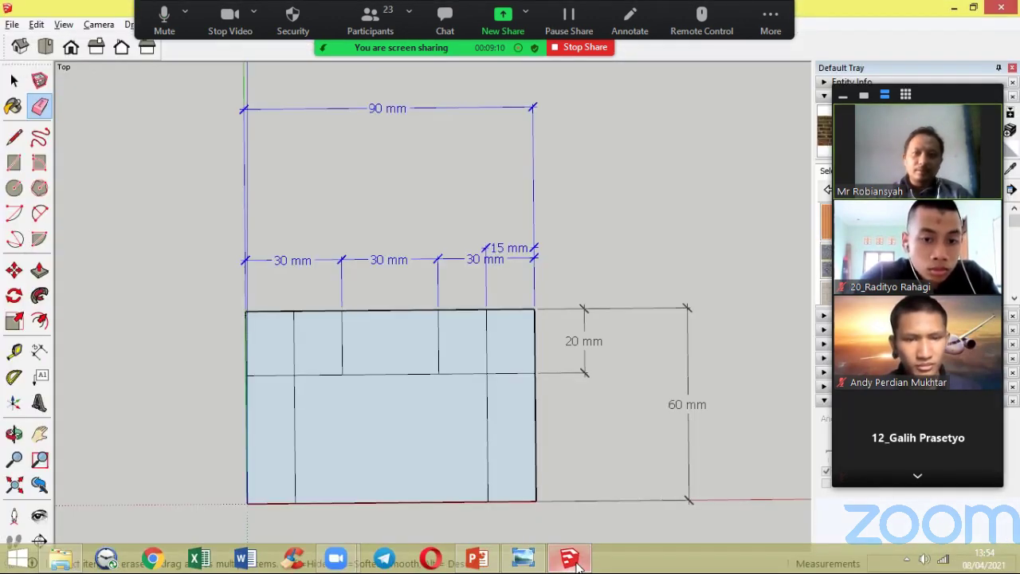
pyautogui.click(536, 192)
pyautogui.moveTo(636, 240)
pyautogui.mouseDown()
pyautogui.moveTo(580, 296)
pyautogui.moveTo(706, 417)
pyautogui.moveTo(705, 348)
pyautogui.mouseUp()
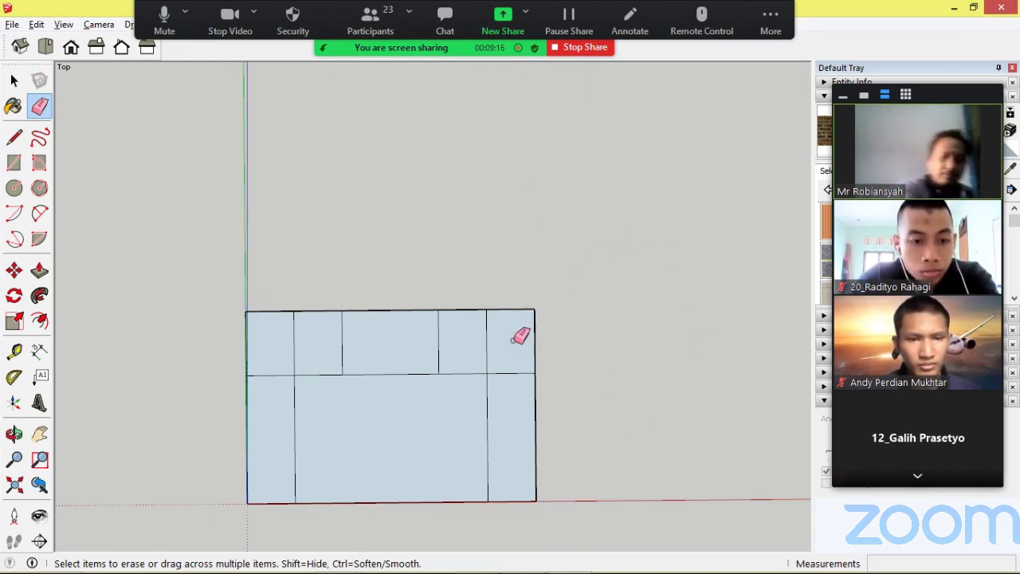
# - Erase the two rib line segments that cross the back strip, and restore the straight top view
pyautogui.scroll(3, 442, 339)
pyautogui.scroll(-1, 478, 309)
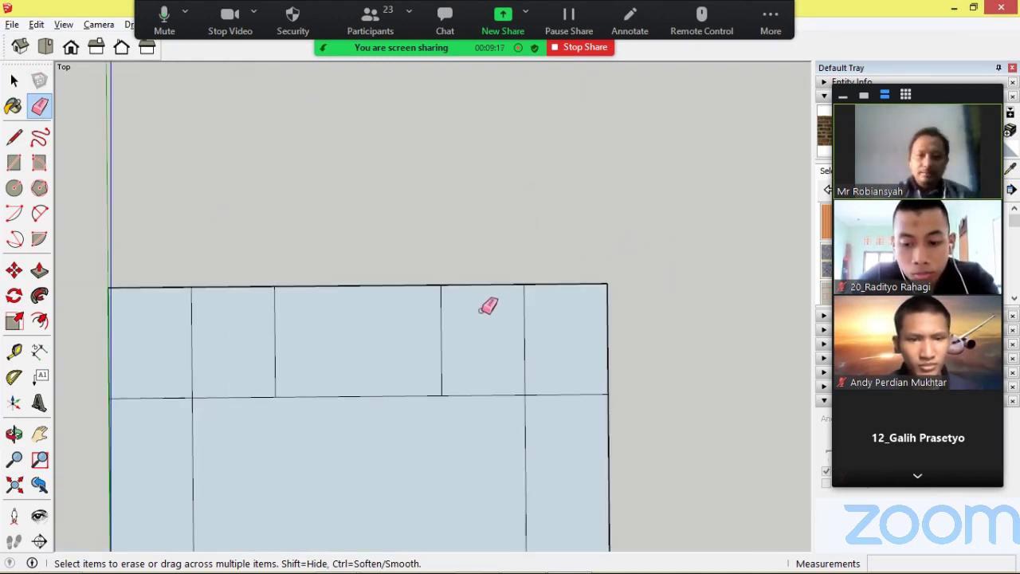
pyautogui.click(524, 335)
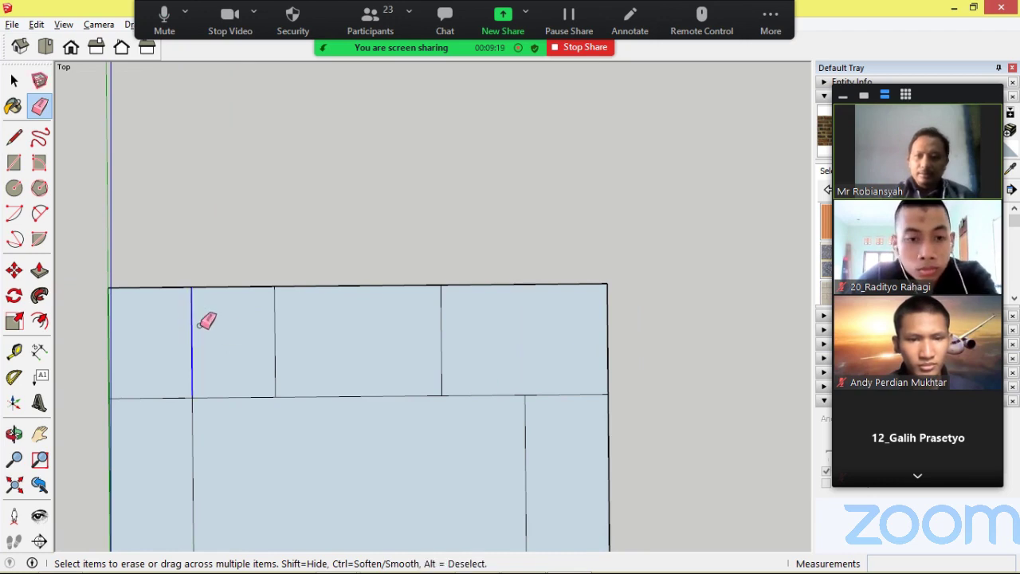
pyautogui.click(193, 327)
pyautogui.click(51, 50)
pyautogui.scroll(-3, 309, 177)
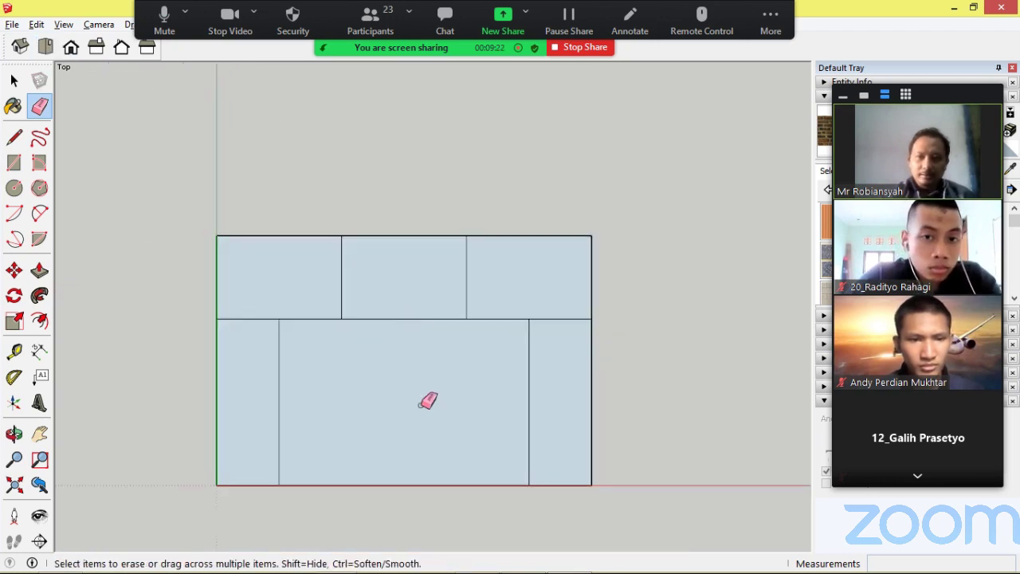
pyautogui.scroll(3, 423, 405)
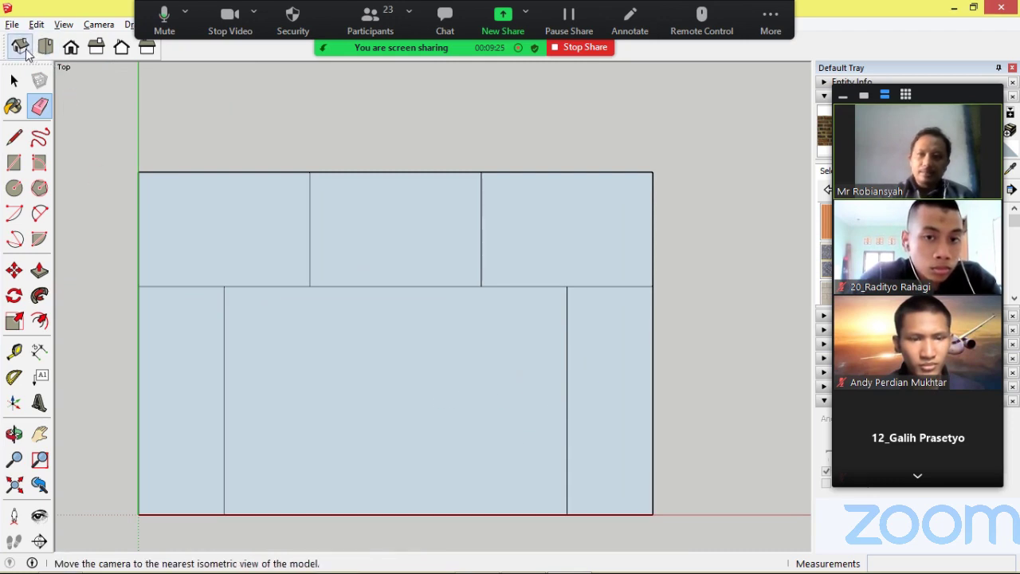
# - View the layout in isometric, and return to top view to examine the height dimensions on the reference drawing
pyautogui.click(22, 48)
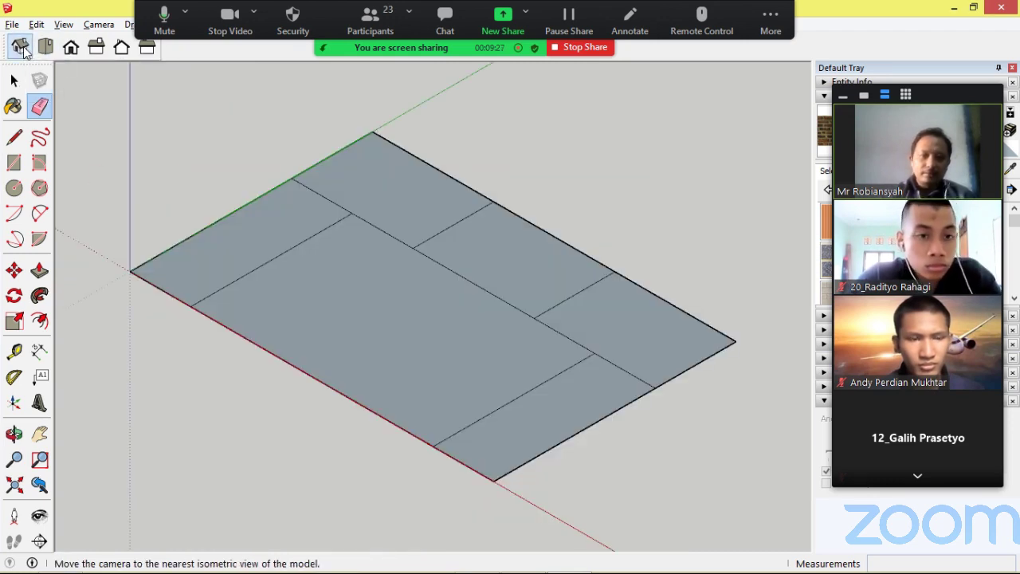
pyautogui.scroll(-8, 458, 310)
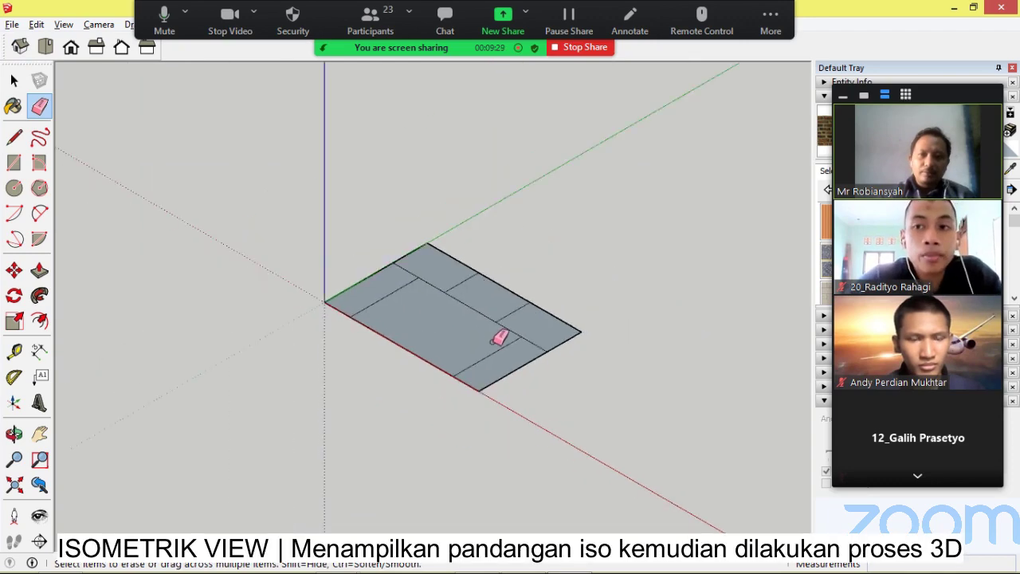
pyautogui.scroll(-3, 508, 329)
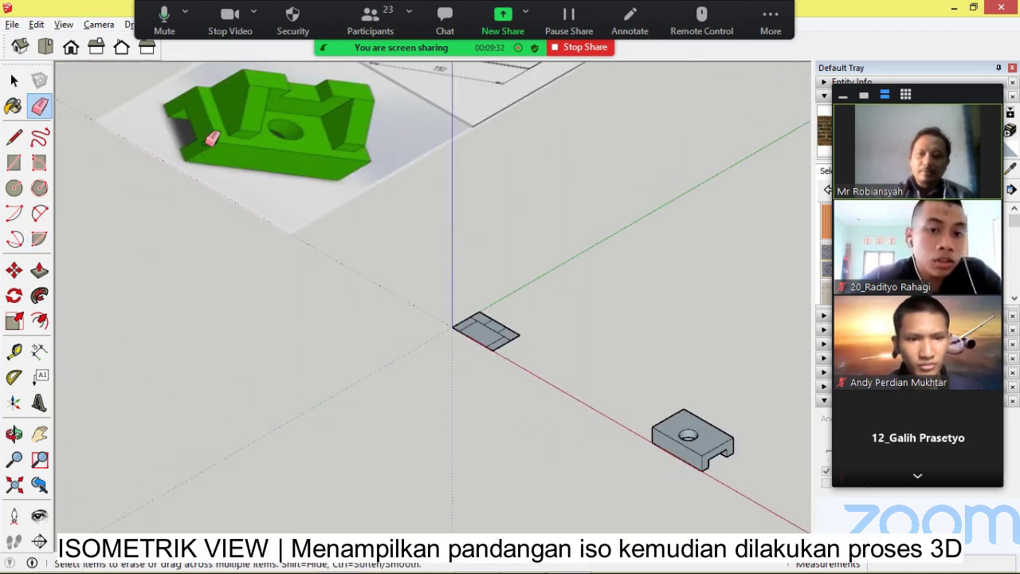
pyautogui.click(46, 47)
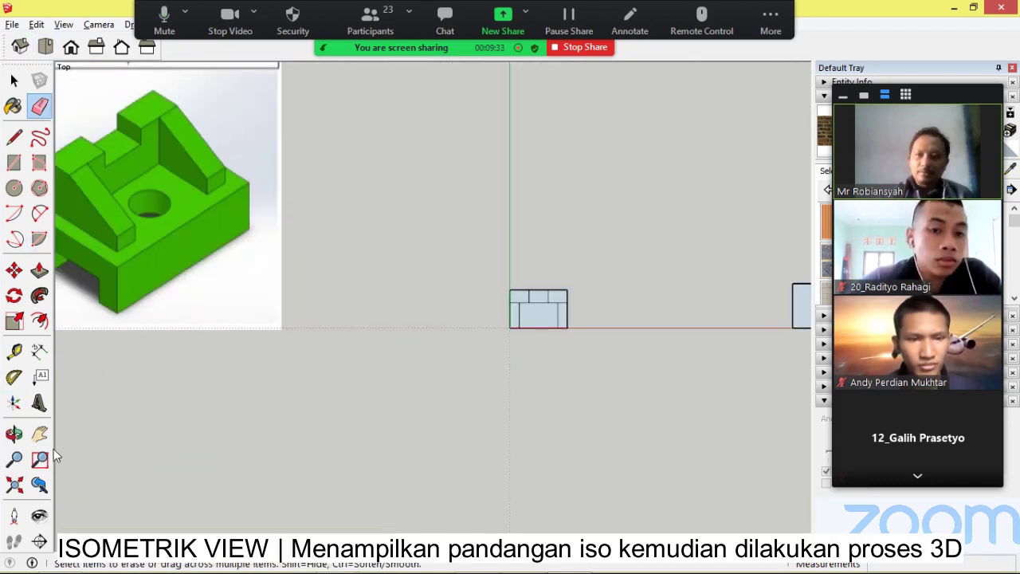
pyautogui.click(40, 434)
pyautogui.moveTo(357, 141); pyautogui.dragTo(640, 444)
pyautogui.scroll(2, 448, 183)
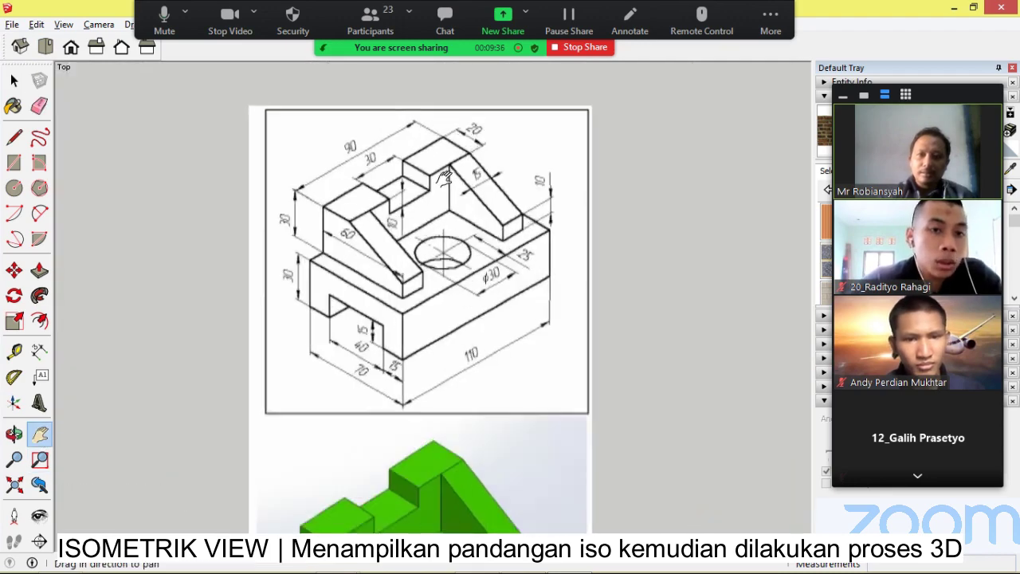
pyautogui.scroll(2, 394, 319)
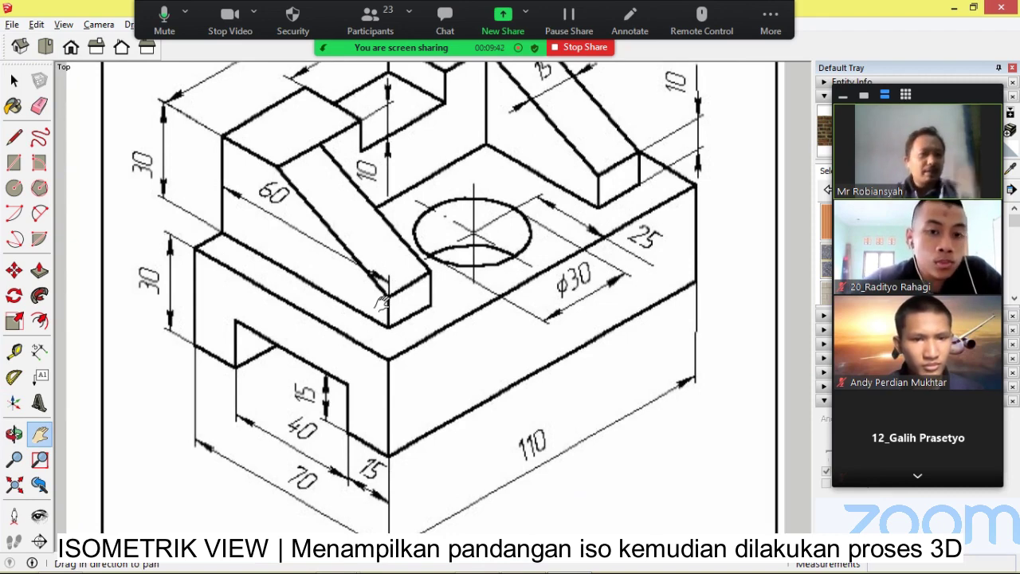
pyautogui.scroll(-2, 439, 254)
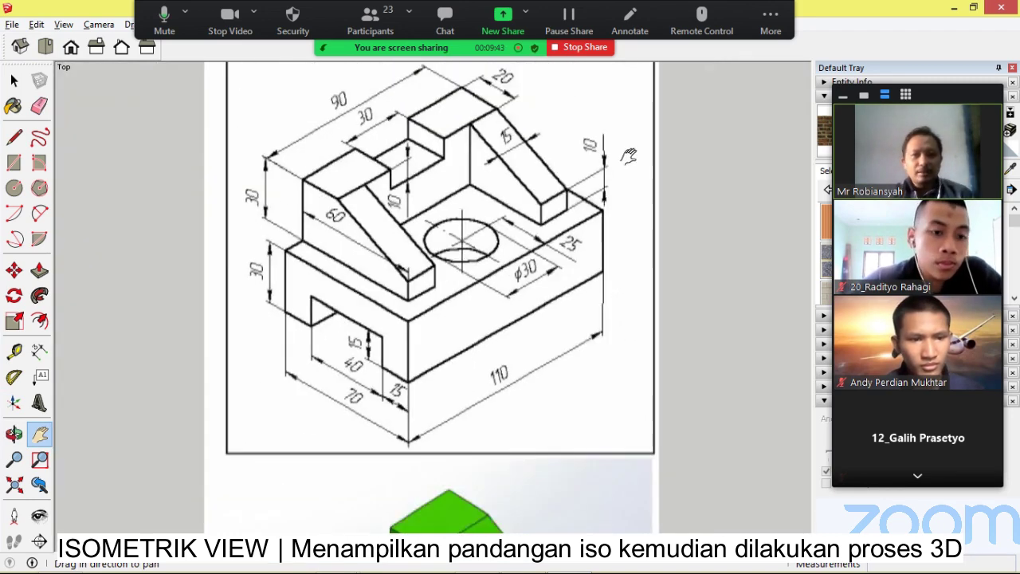
# - In isometric view, extrude the back strip's end section nearest the vertical axis upward by 10 mm
pyautogui.scroll(2, 629, 156)
pyautogui.scroll(-4, 529, 256)
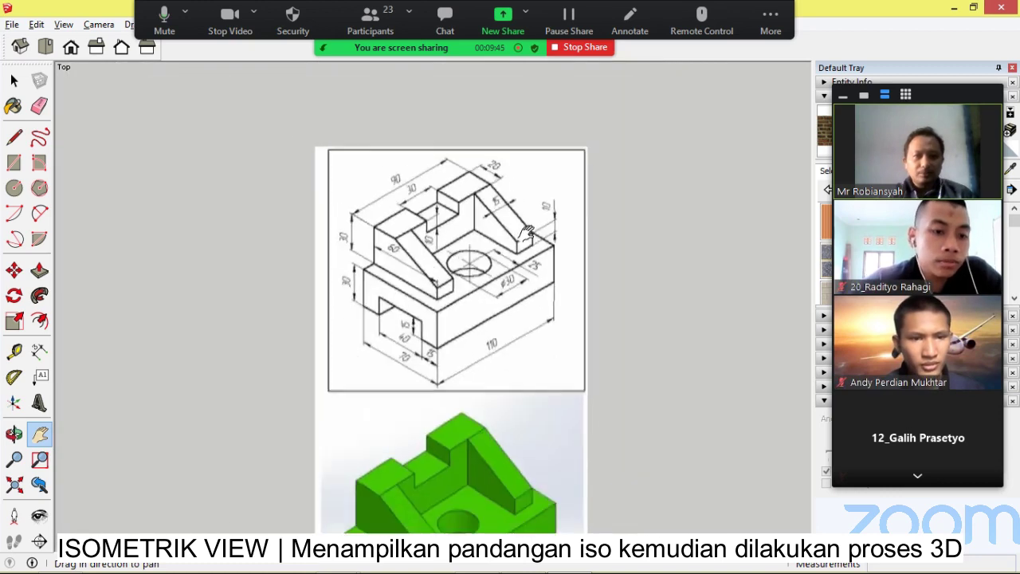
pyautogui.scroll(-3, 527, 232)
pyautogui.scroll(2, 677, 446)
pyautogui.scroll(6, 654, 321)
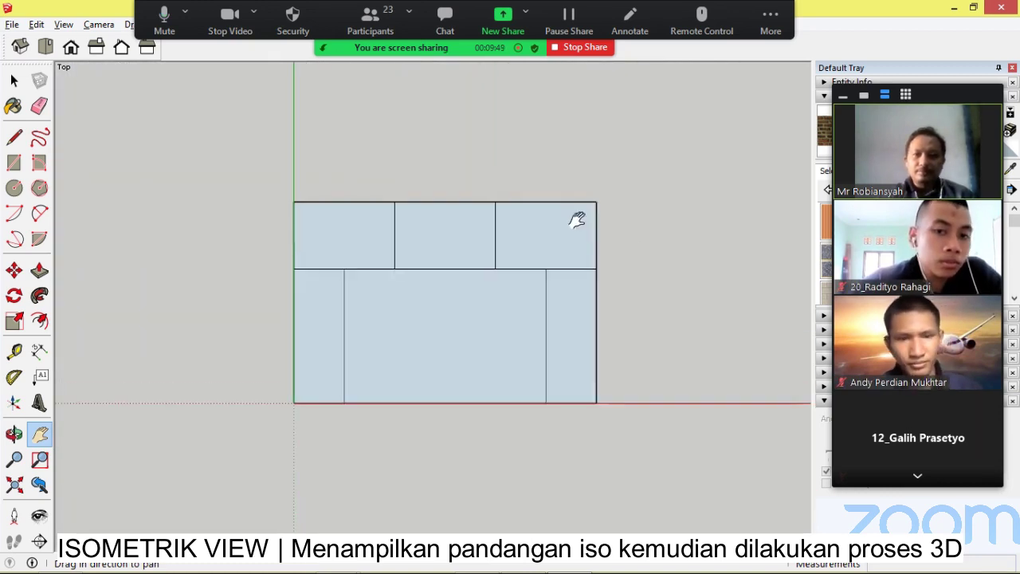
pyautogui.click(20, 46)
pyautogui.click(13, 80)
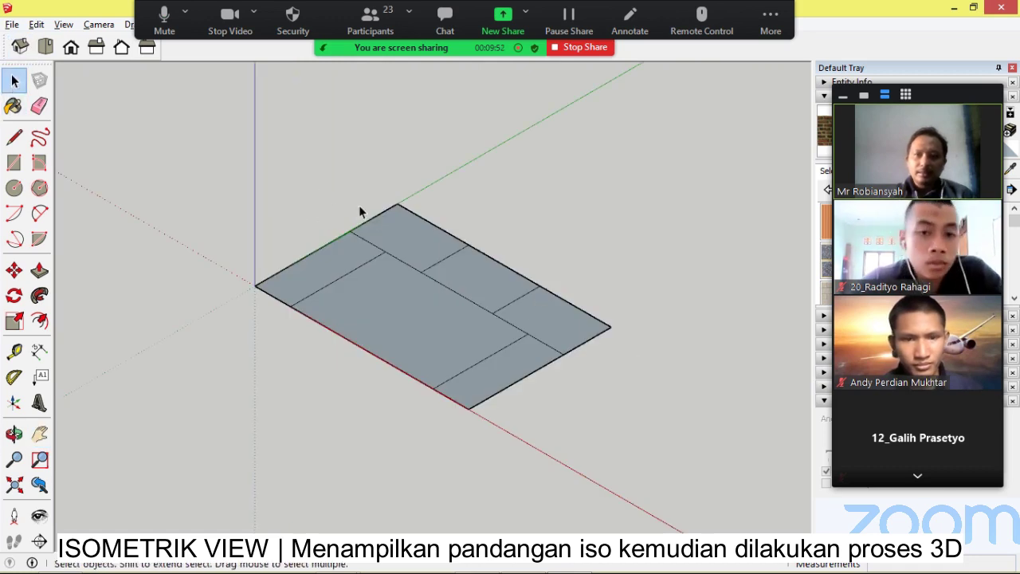
pyautogui.click(403, 253)
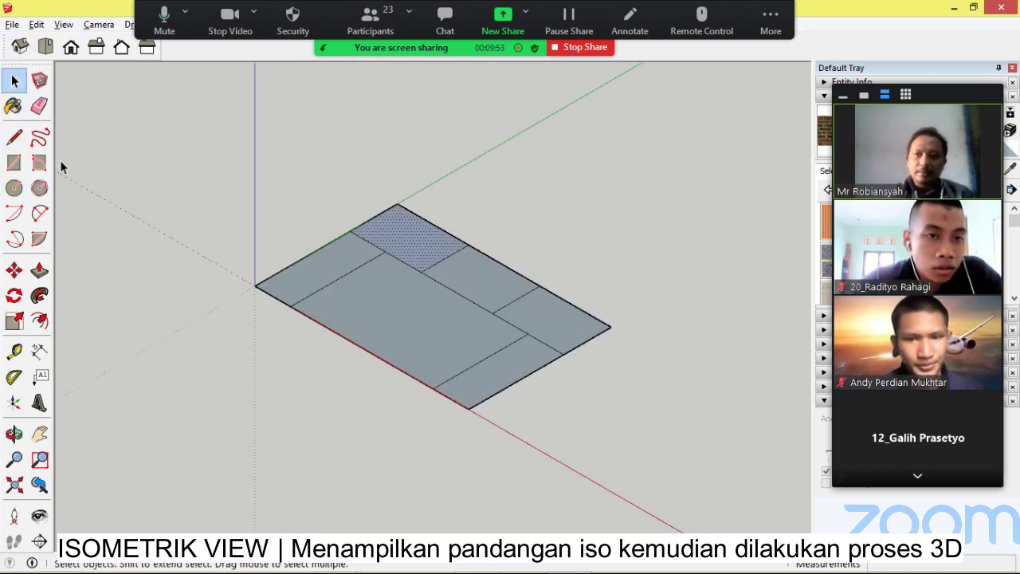
pyautogui.press('p')
pyautogui.press('space')
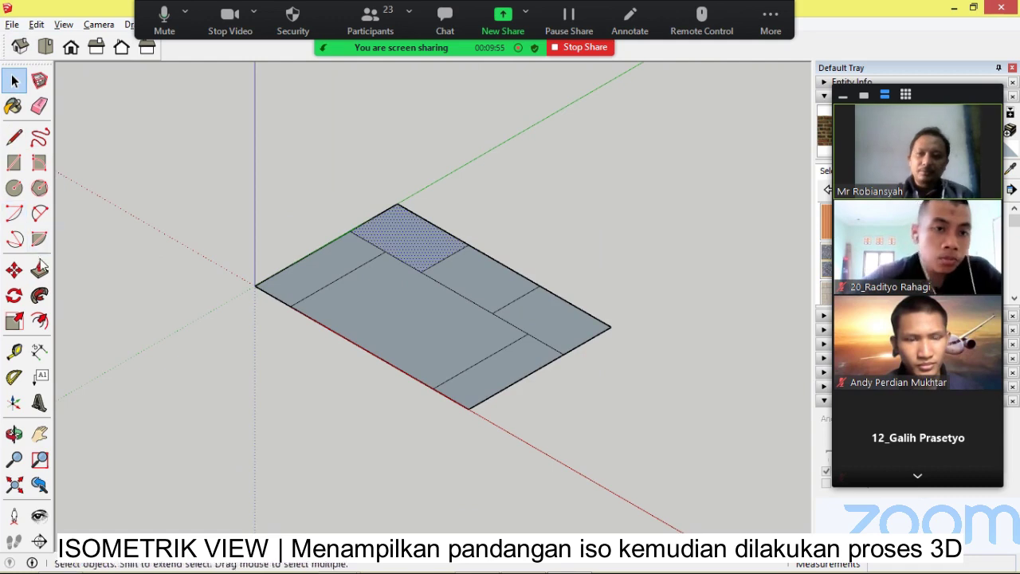
pyautogui.press('p')
pyautogui.click(413, 250)
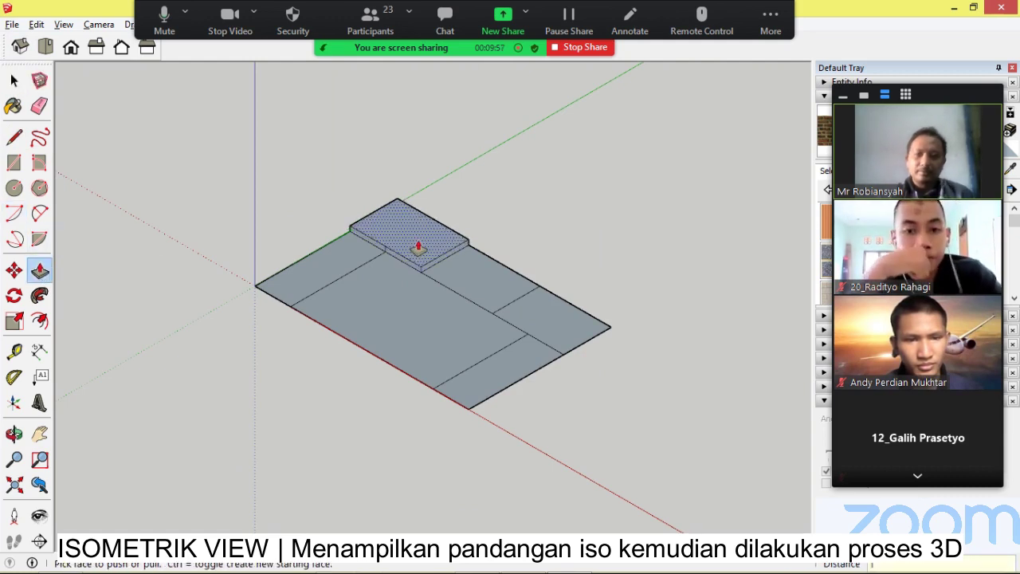
pyautogui.scroll(5, 420, 239)
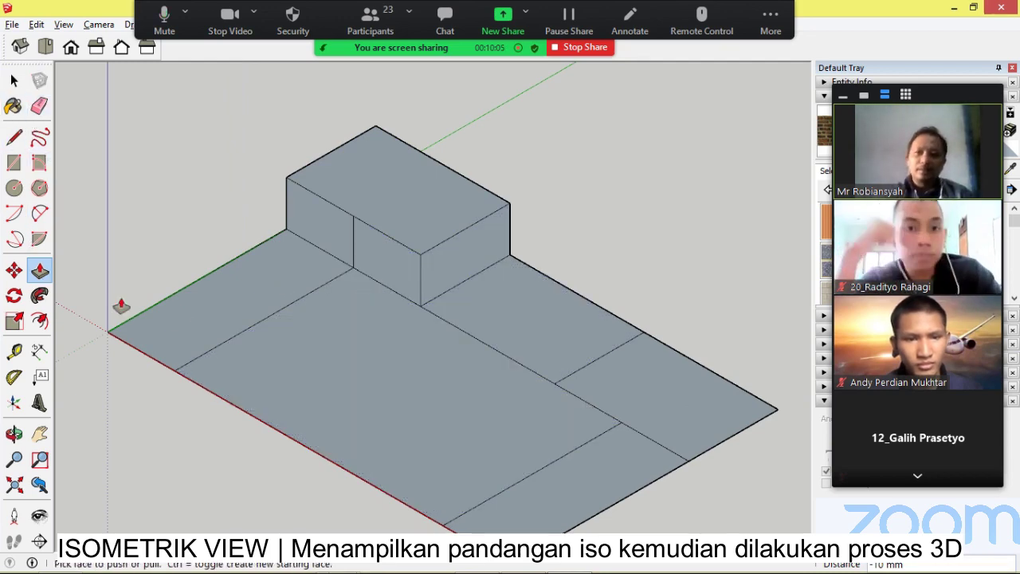
# - Extrude both ribs and the remaining back strip sections to the same 10 mm height as the first block
pyautogui.moveTo(237, 303); pyautogui.dragTo(386, 240)
pyautogui.moveTo(555, 333); pyautogui.dragTo(431, 255)
pyautogui.moveTo(621, 388); pyautogui.dragTo(535, 327)
pyautogui.moveTo(610, 446); pyautogui.dragTo(534, 328)
pyautogui.moveTo(547, 417); pyautogui.dragTo(487, 315)
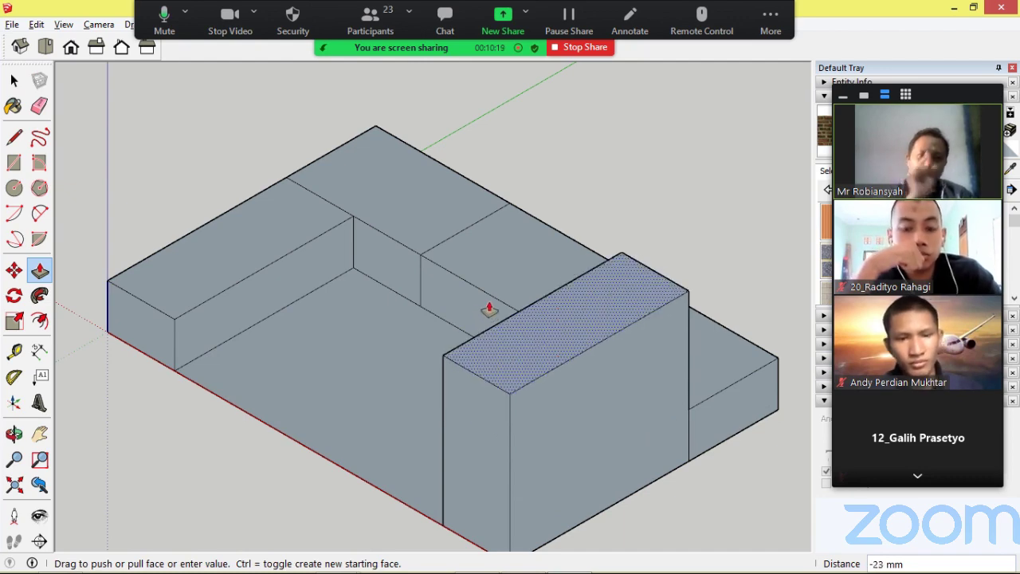
pyautogui.moveTo(490, 309)
pyautogui.mouseDown()
pyautogui.moveTo(496, 298)
pyautogui.moveTo(499, 326)
pyautogui.moveTo(502, 306)
pyautogui.mouseUp()
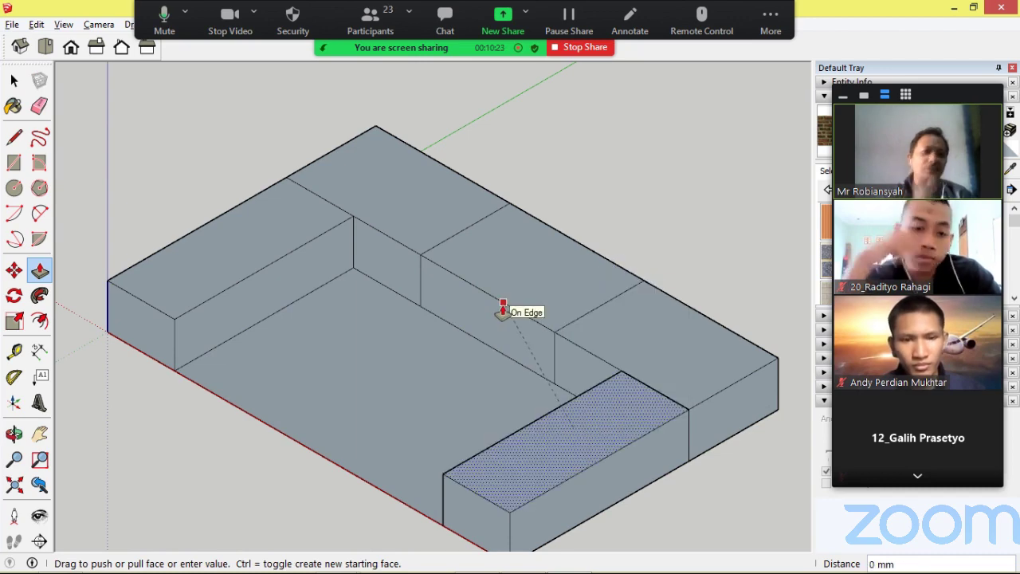
pyautogui.moveTo(503, 307); pyautogui.dragTo(499, 314)
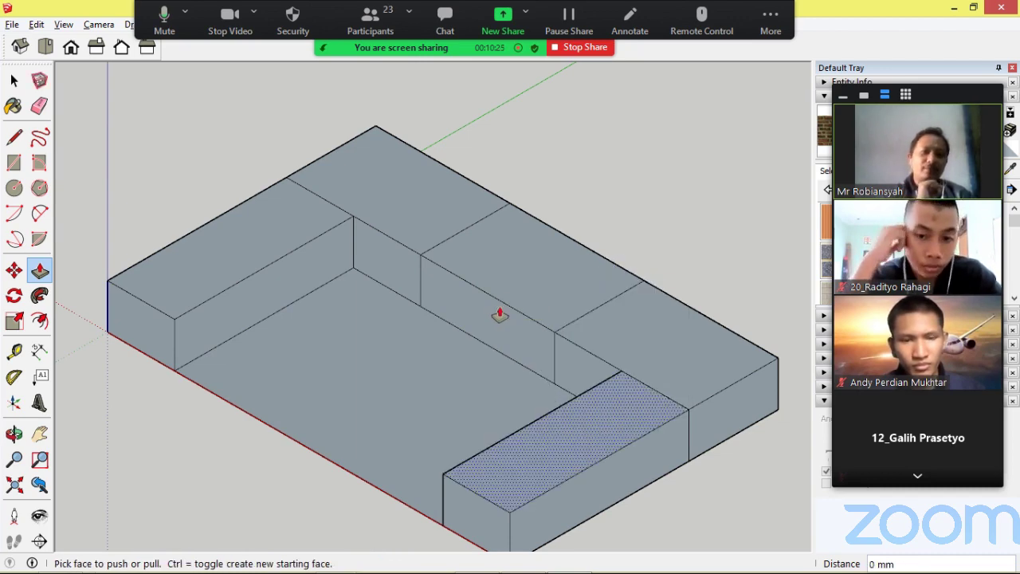
pyautogui.moveTo(499, 314)
pyautogui.mouseDown(button='middle')
pyautogui.moveTo(573, 295)
pyautogui.moveTo(683, 214)
pyautogui.moveTo(574, 296)
pyautogui.moveTo(356, 412)
pyautogui.mouseUp(button='middle')
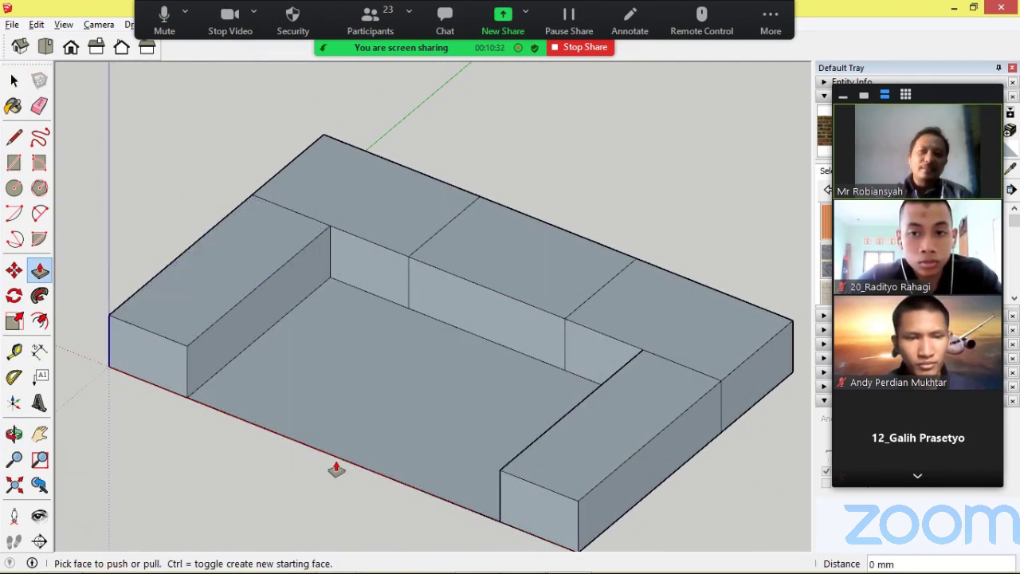
pyautogui.click(338, 461)
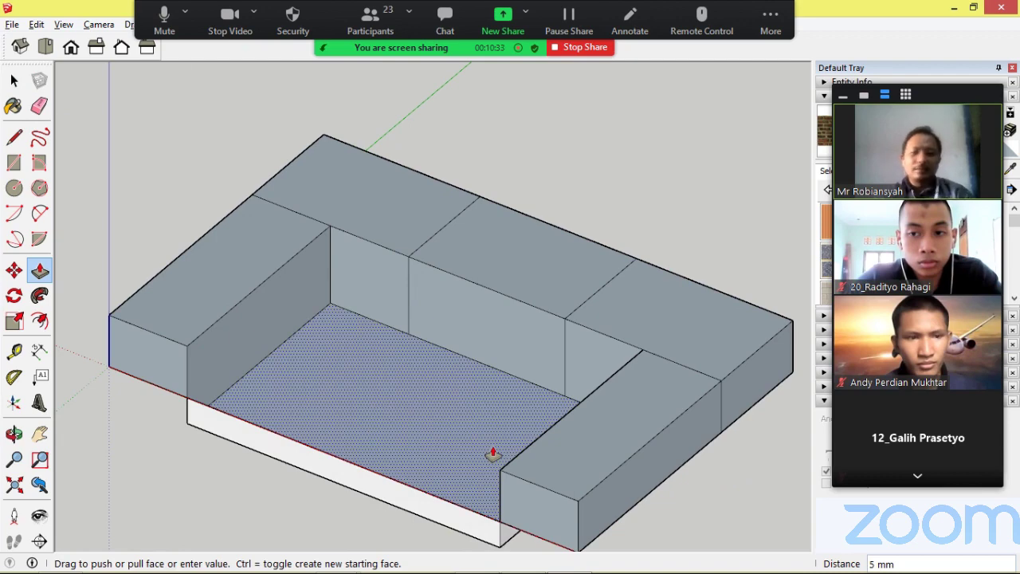
pyautogui.press('Escape')
pyautogui.click(13, 80)
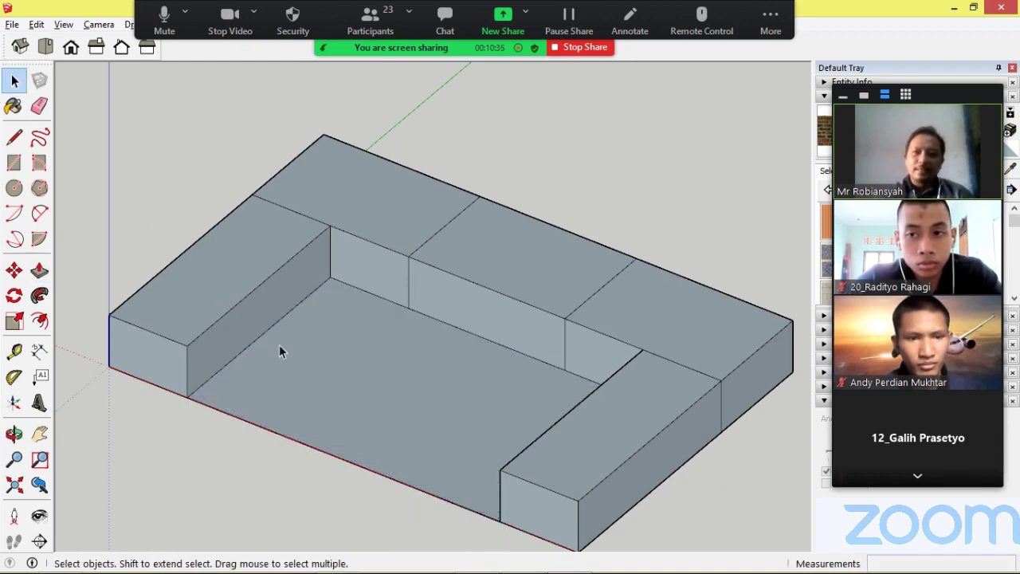
pyautogui.click(354, 408)
pyautogui.press('Delete')
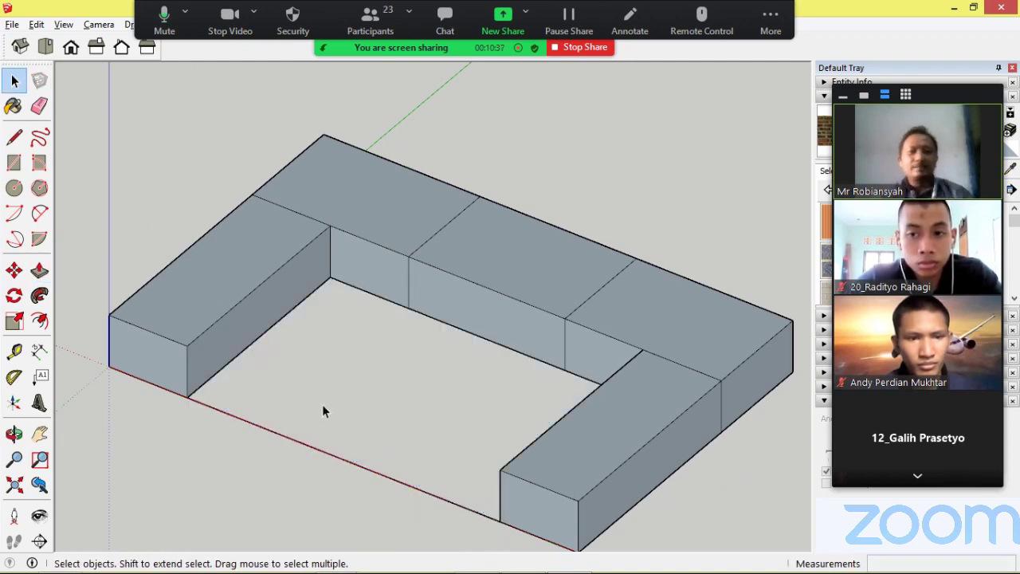
pyautogui.hotkey('ctrl', 'z')
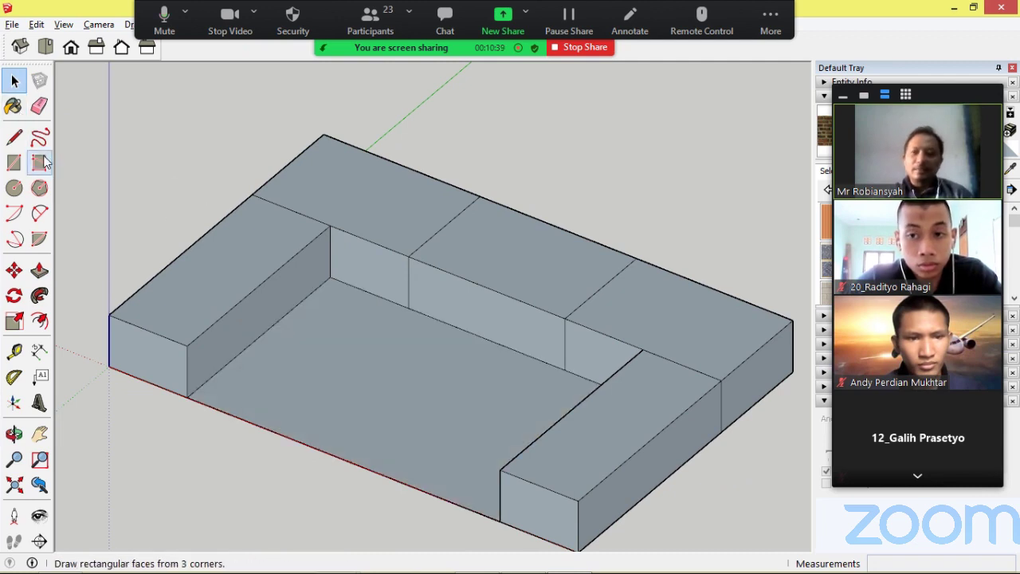
# - Erase the front edge between the two ribs to remove the floor face they enclose
pyautogui.click(39, 106)
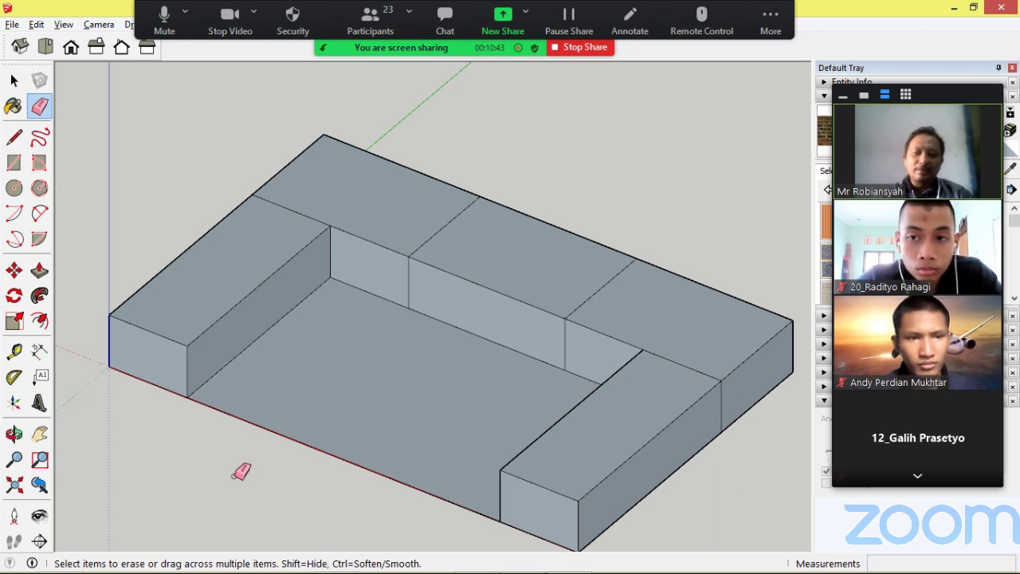
pyautogui.click(319, 448)
pyautogui.scroll(-2, 236, 473)
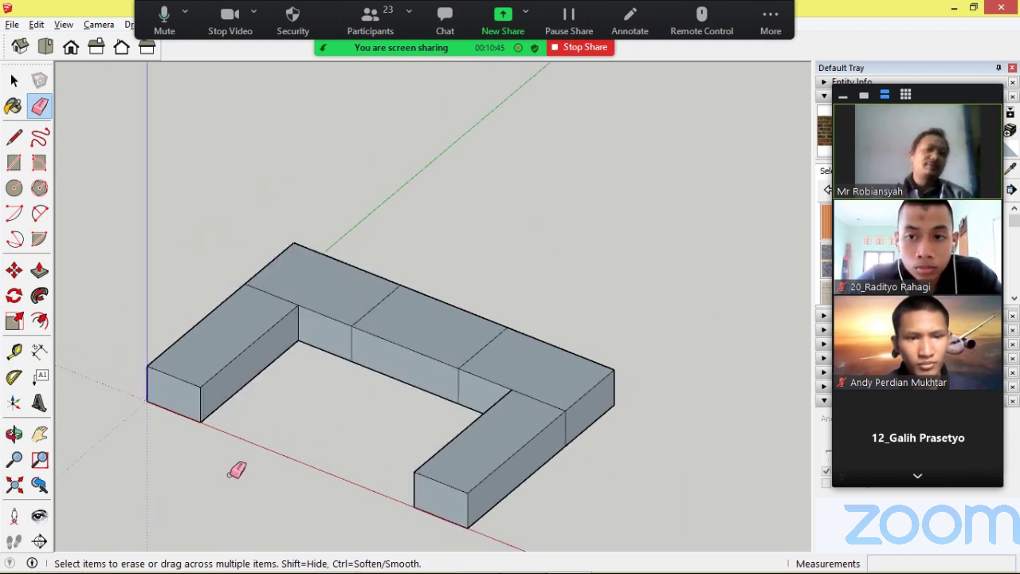
# - Examine the rib and back height dimensions on the reference drawing in top view
pyautogui.scroll(-3, 321, 448)
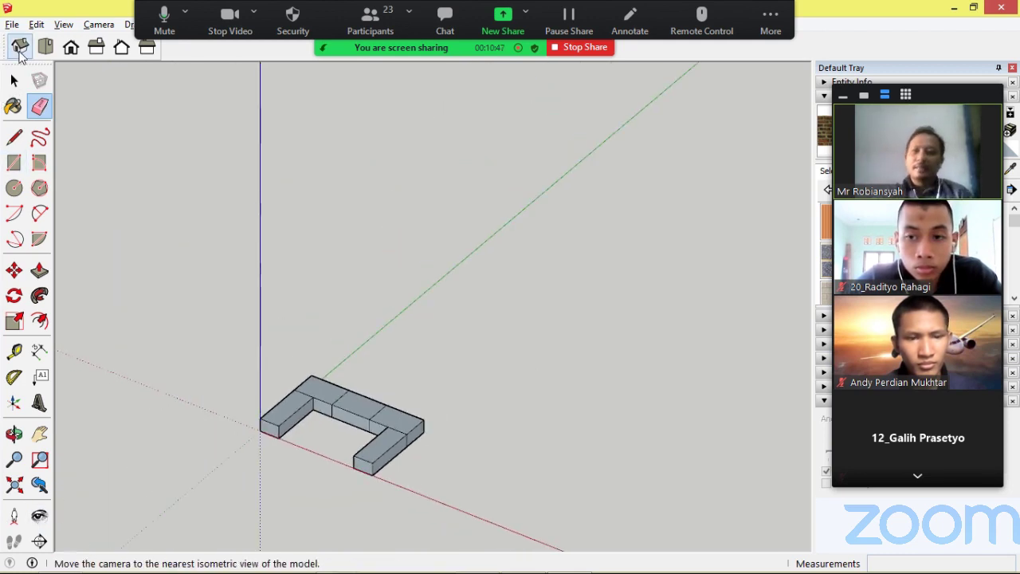
pyautogui.click(45, 46)
pyautogui.scroll(-3, 458, 351)
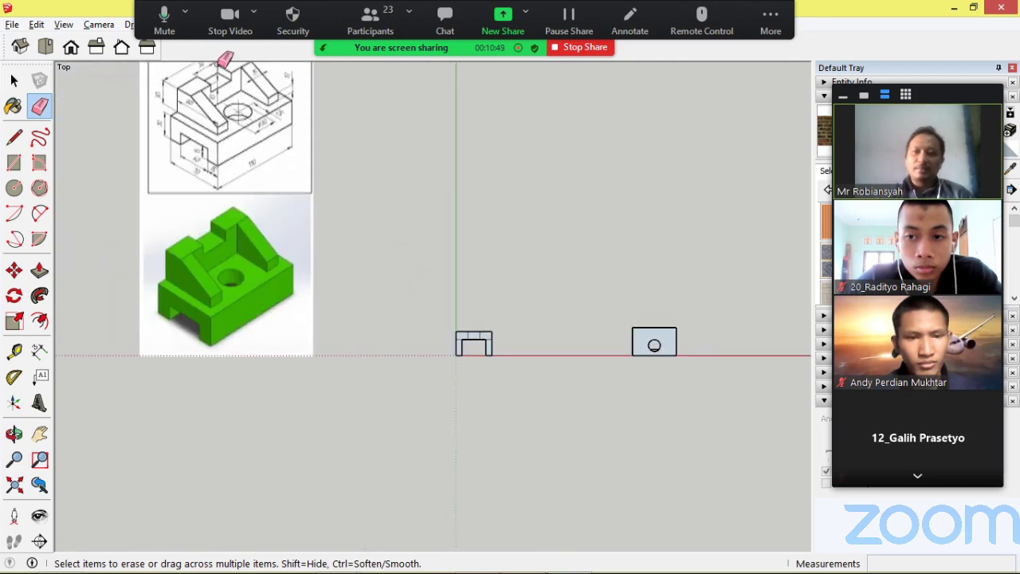
pyautogui.scroll(6, 224, 59)
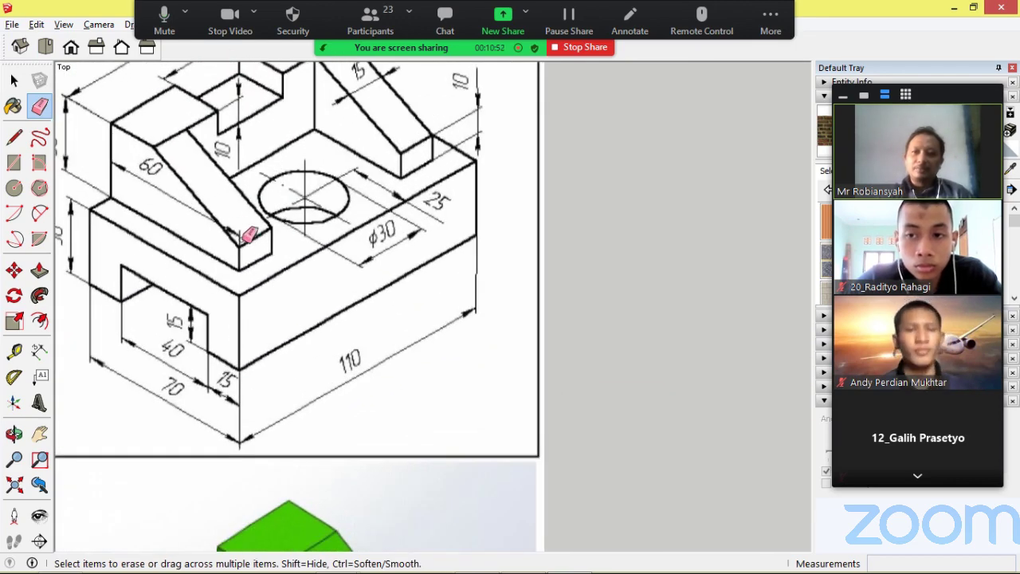
pyautogui.scroll(-3, 239, 195)
pyautogui.scroll(2, 209, 157)
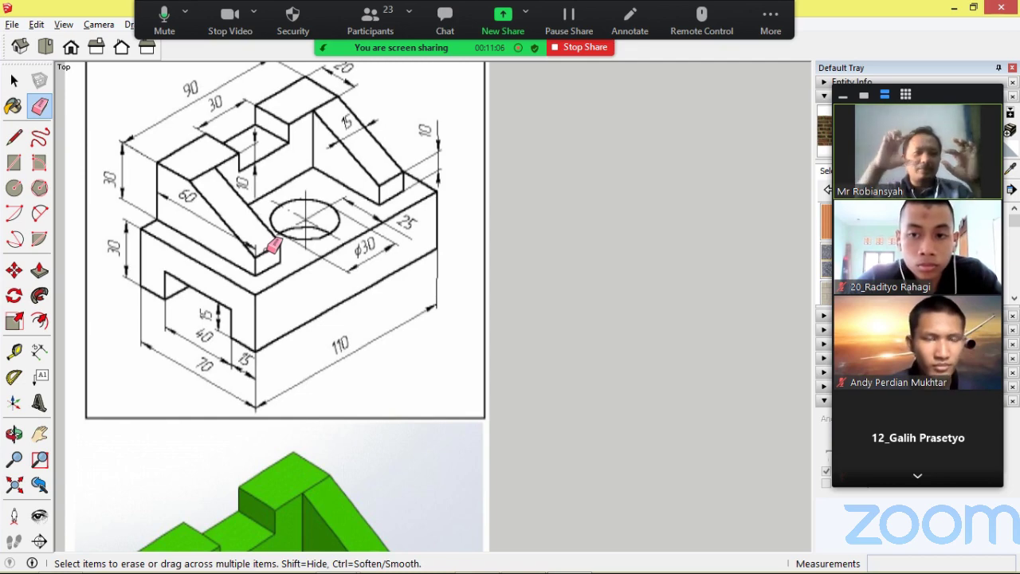
pyautogui.scroll(-6, 272, 246)
pyautogui.scroll(5, 305, 317)
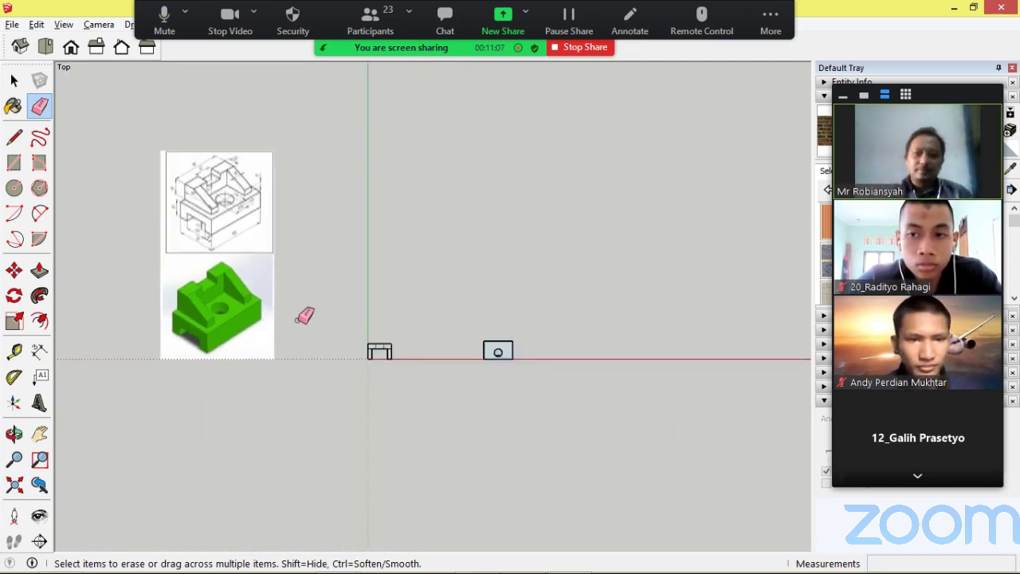
pyautogui.scroll(4, 430, 343)
# - Raise both end blocks of the back strip by another 20 mm
pyautogui.moveTo(523, 428)
pyautogui.mouseDown(button='middle')
pyautogui.moveTo(364, 301)
pyautogui.moveTo(307, 216)
pyautogui.moveTo(369, 317)
pyautogui.moveTo(355, 305)
pyautogui.moveTo(355, 271)
pyautogui.mouseUp(button='middle')
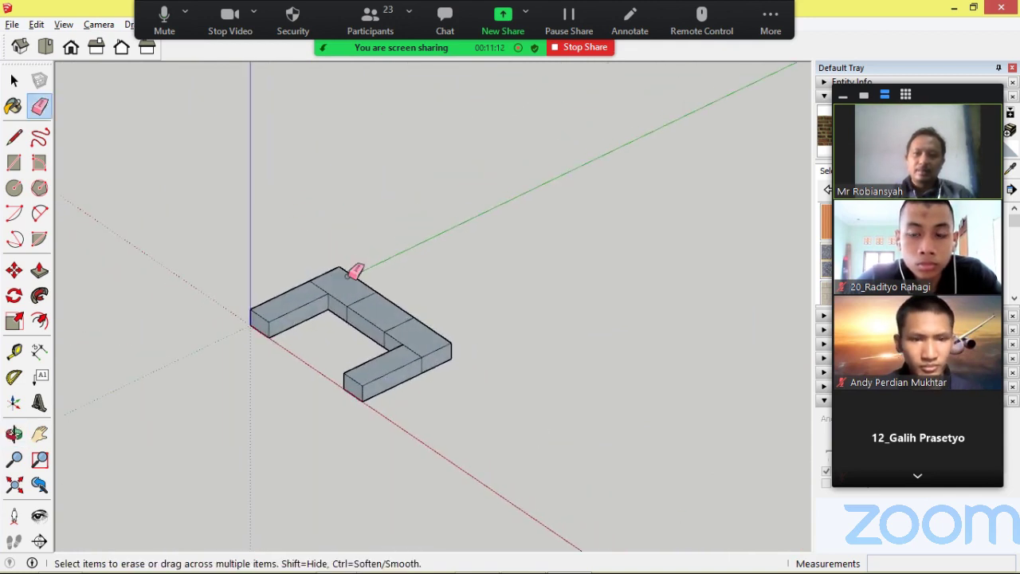
pyautogui.click(13, 81)
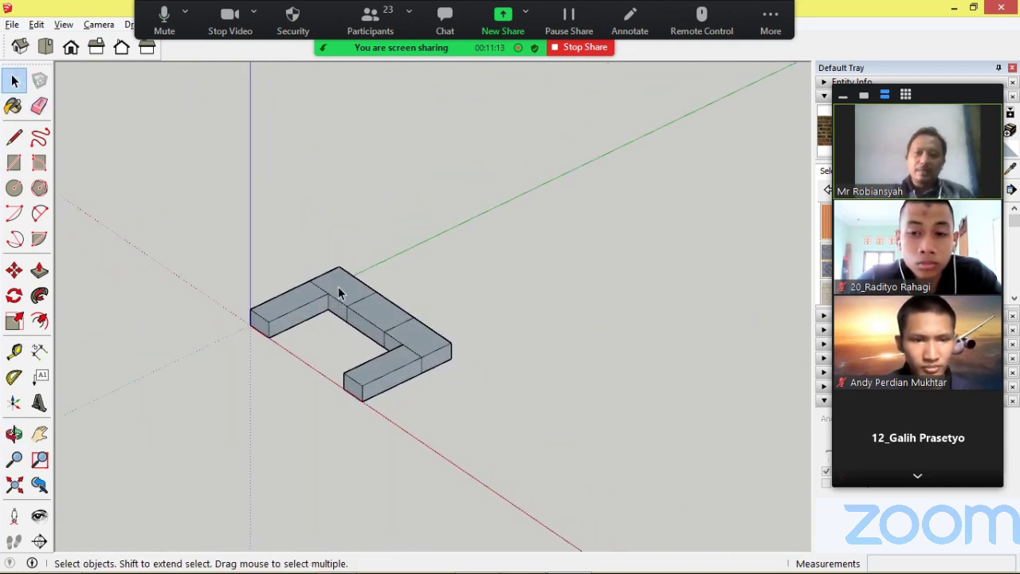
pyautogui.scroll(3, 339, 293)
pyautogui.click(40, 271)
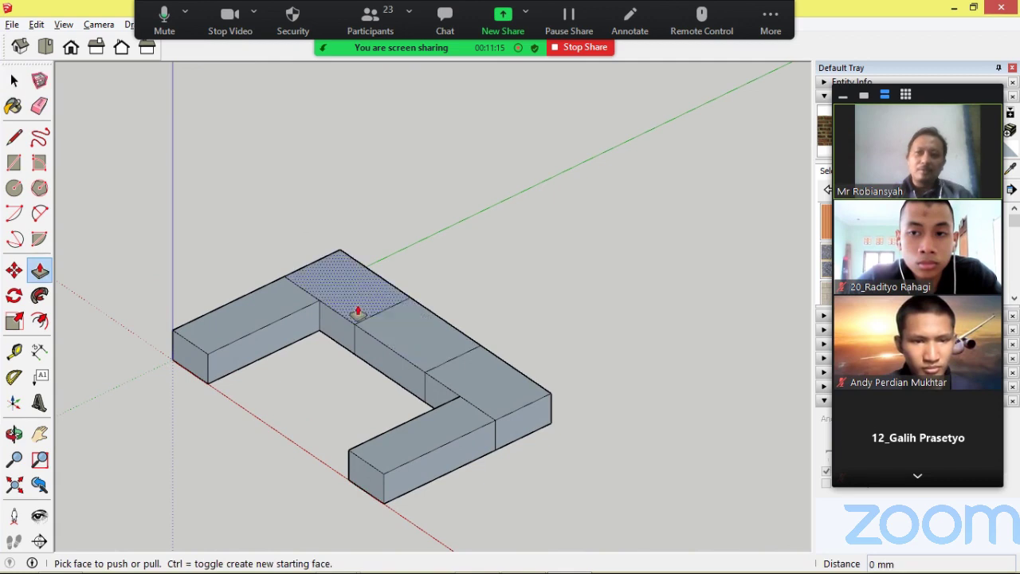
pyautogui.moveTo(358, 312); pyautogui.dragTo(364, 287)
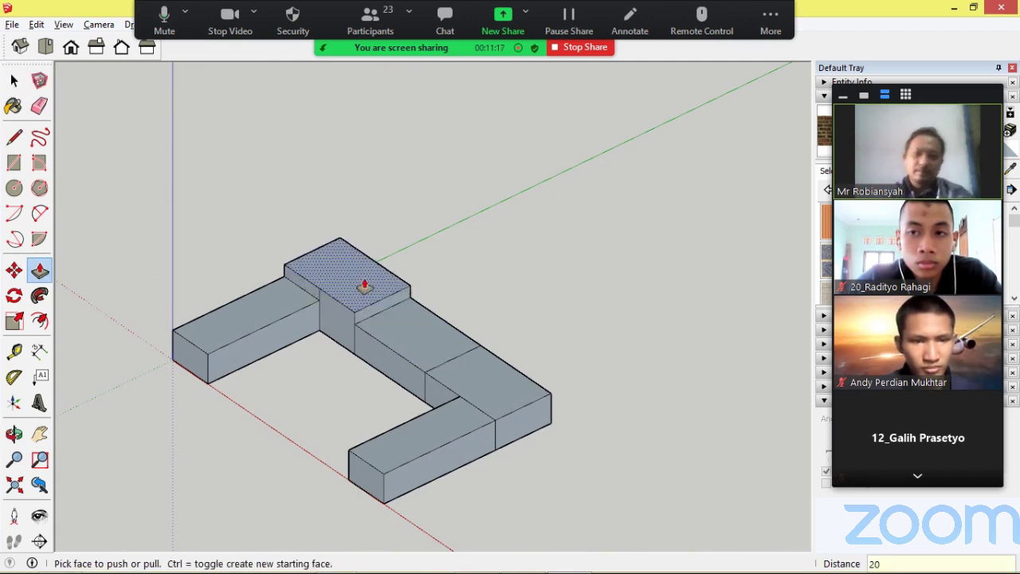
pyautogui.press('Return')
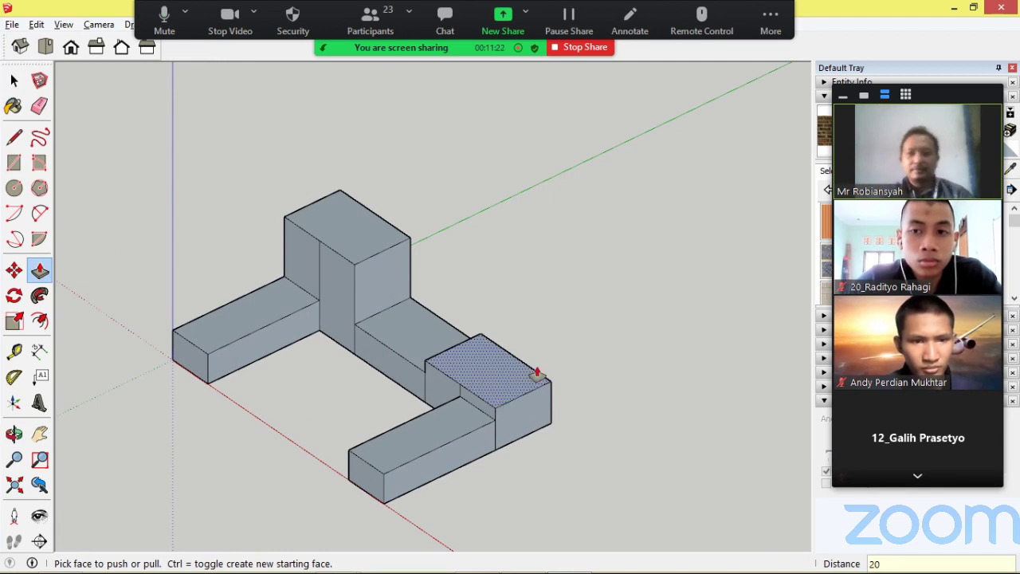
pyautogui.moveTo(499, 375); pyautogui.dragTo(357, 273)
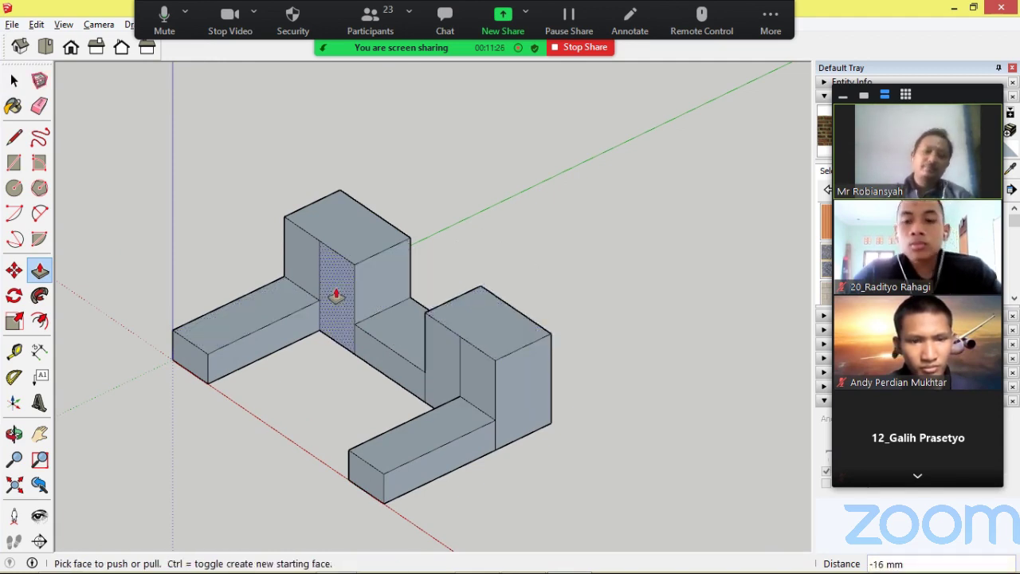
# - Examine the depth dimension of the notch in the back on the reference drawing
pyautogui.moveTo(187, 279); pyautogui.dragTo(451, 324, button='middle')
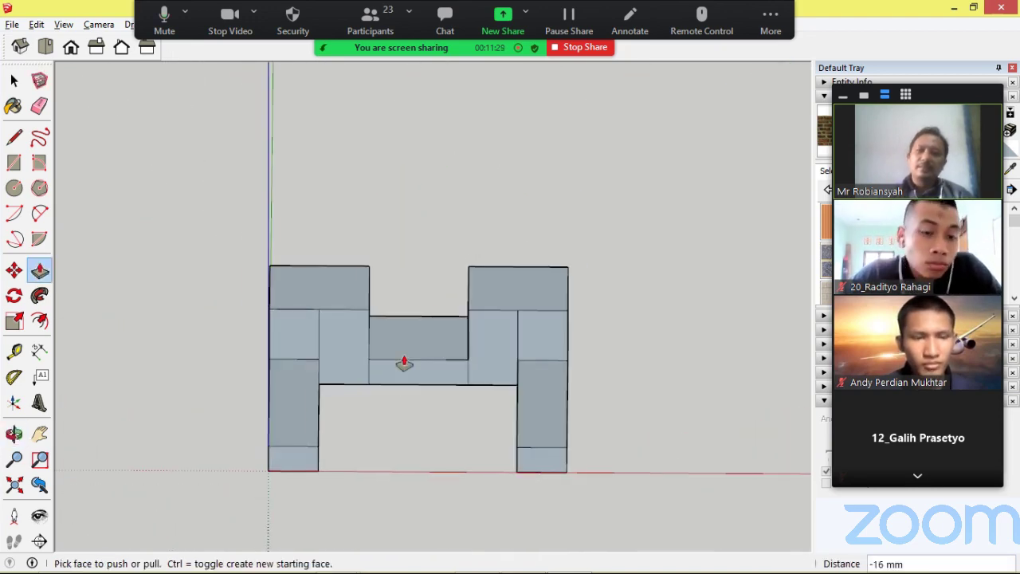
pyautogui.scroll(-5, 463, 335)
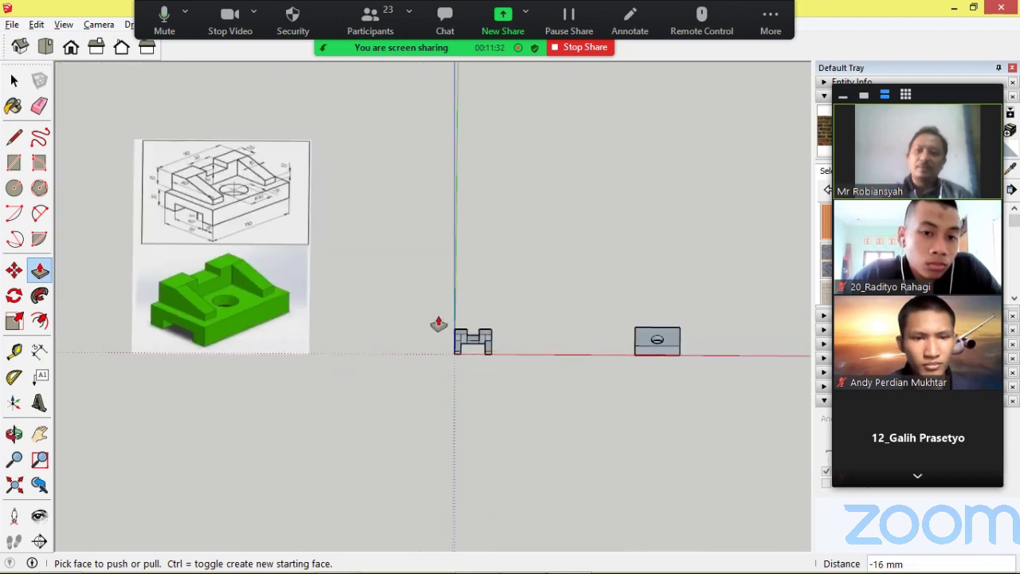
pyautogui.scroll(6, 239, 189)
pyautogui.scroll(3, 167, 125)
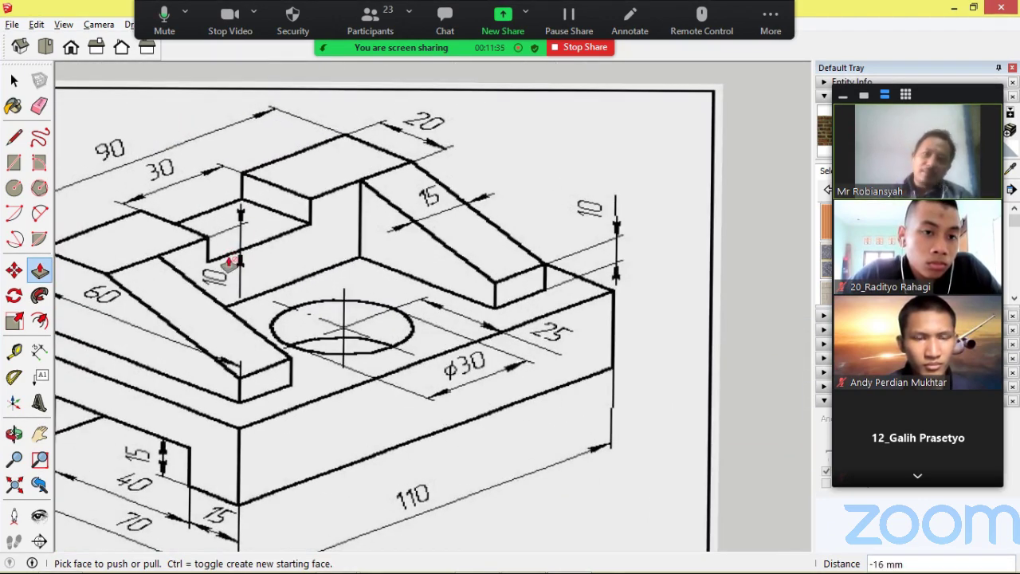
pyautogui.scroll(2, 233, 261)
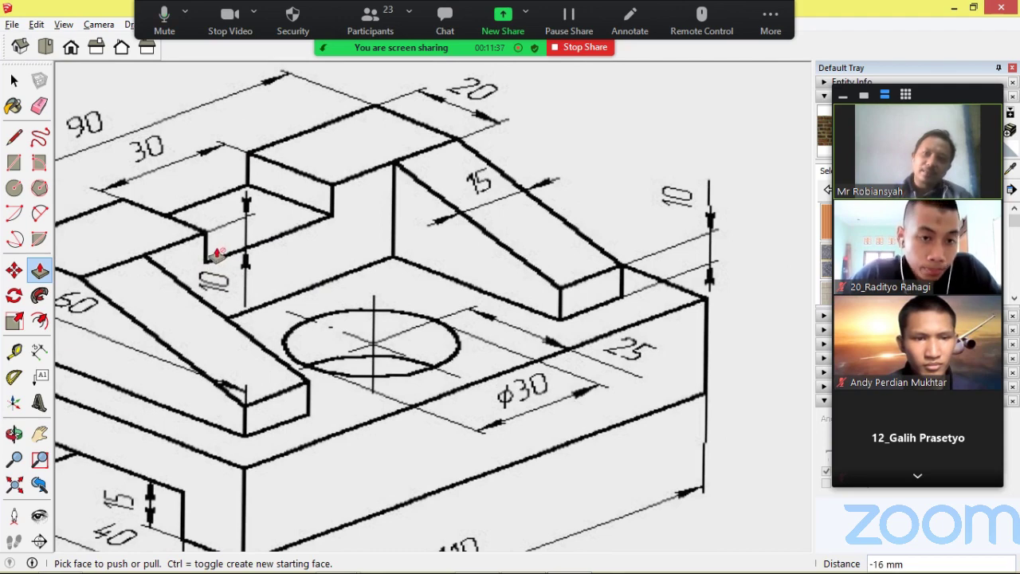
pyautogui.scroll(-6, 217, 253)
pyautogui.scroll(5, 500, 394)
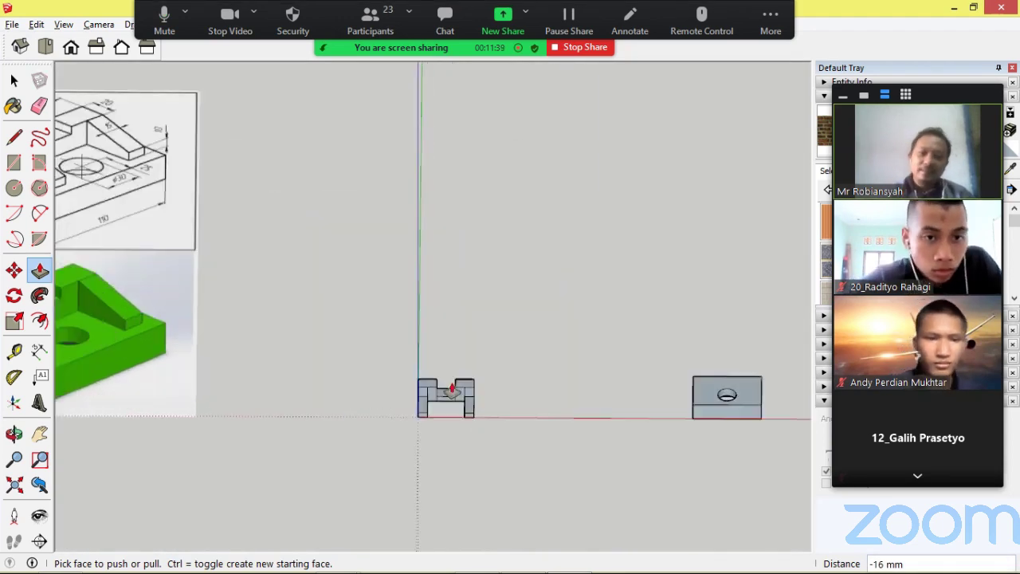
# - Extrude the middle section of the back strip up level with the tops of the two end blocks
pyautogui.scroll(3, 500, 395)
pyautogui.moveTo(499, 394); pyautogui.dragTo(291, 369, button='middle')
pyautogui.click(285, 358)
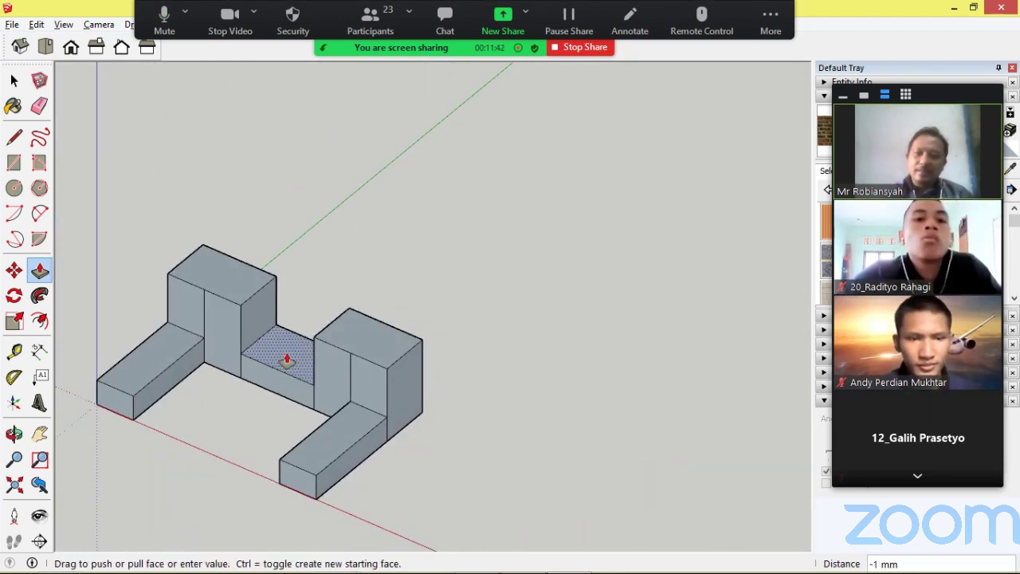
pyautogui.click(234, 302)
pyautogui.scroll(4, 295, 282)
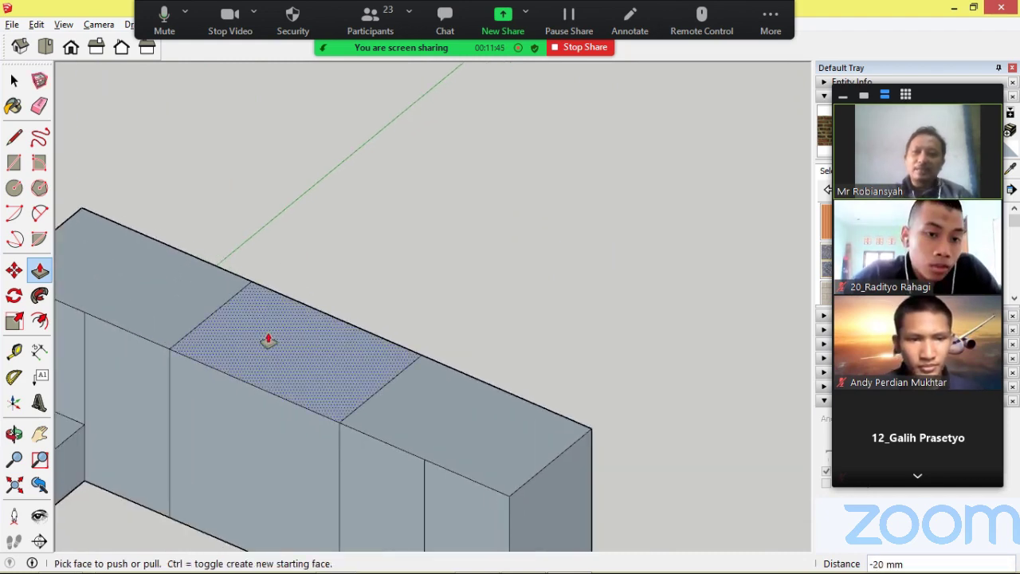
# - Push the top of the back strip's middle section down 10 mm to form the notch
pyautogui.click(261, 351)
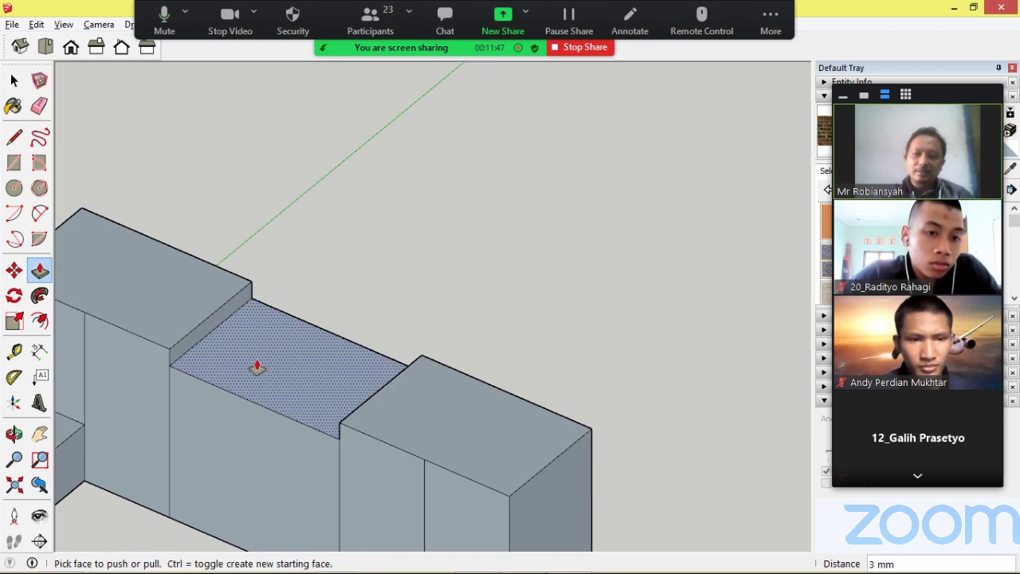
pyautogui.click(257, 367)
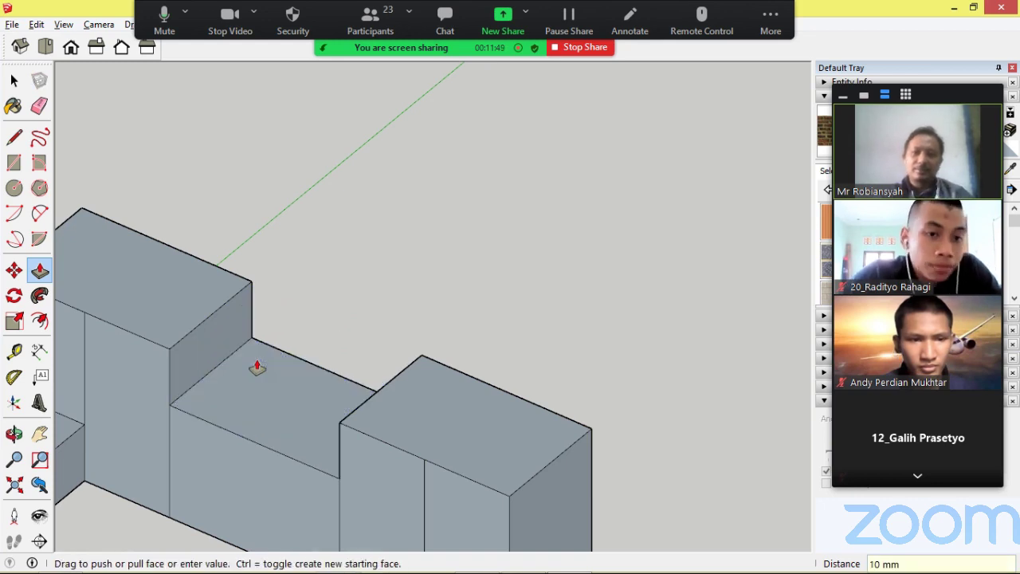
pyautogui.click(316, 341)
# - Measure the depth of the notch in the back strip without placing a dimension
pyautogui.scroll(-2, 316, 340)
pyautogui.click(40, 352)
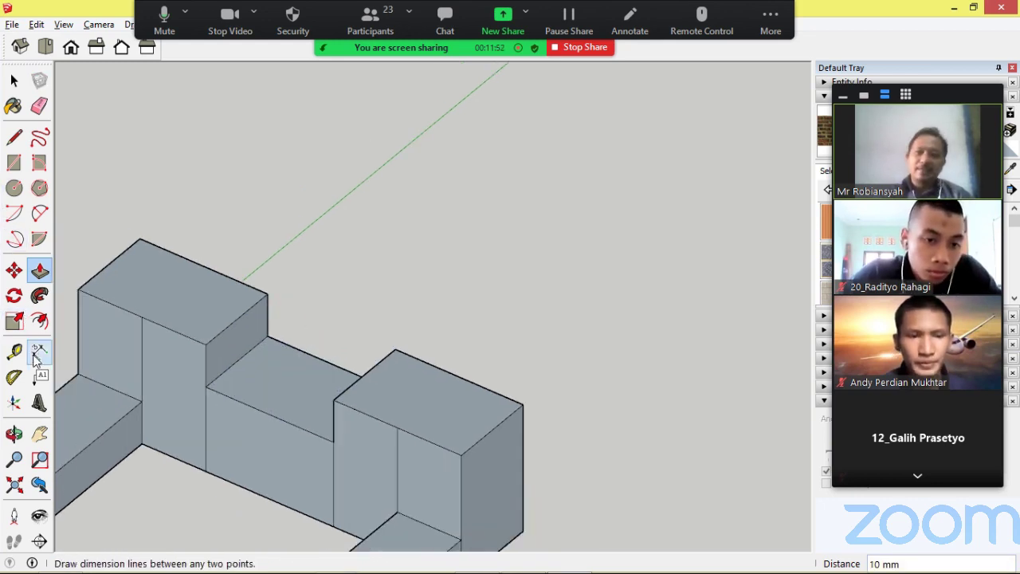
pyautogui.click(267, 295)
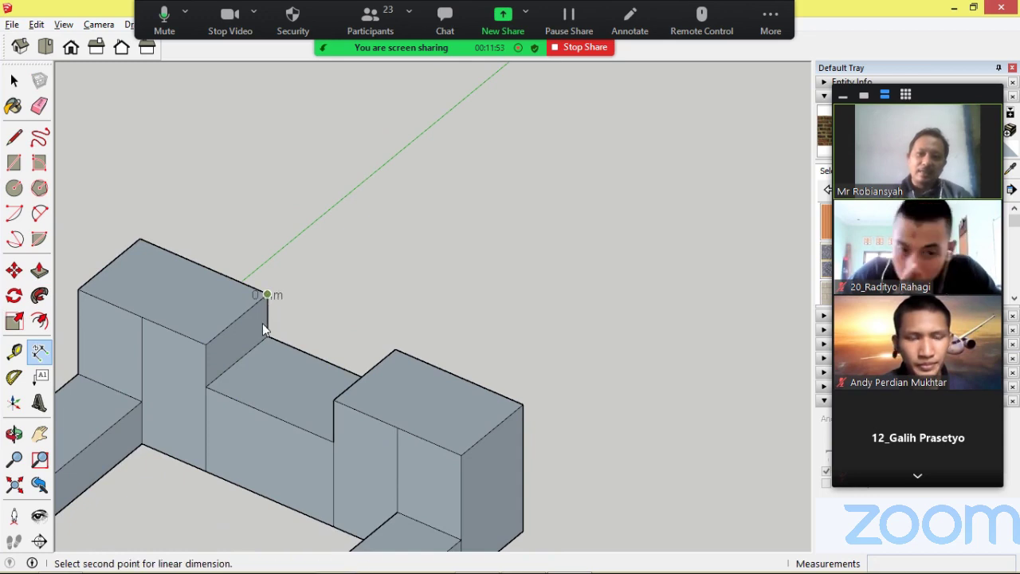
pyautogui.click(267, 335)
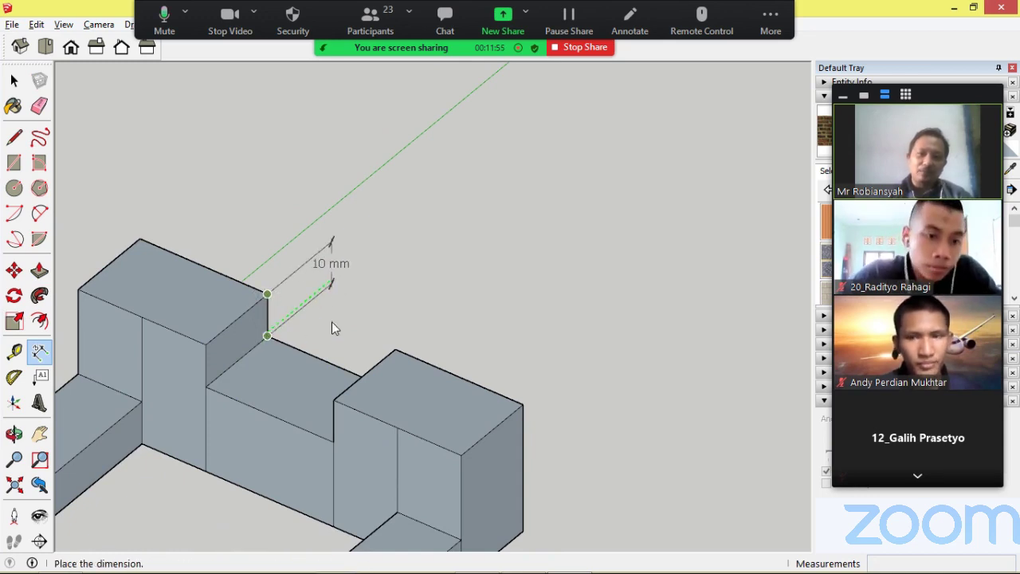
pyautogui.press('Escape')
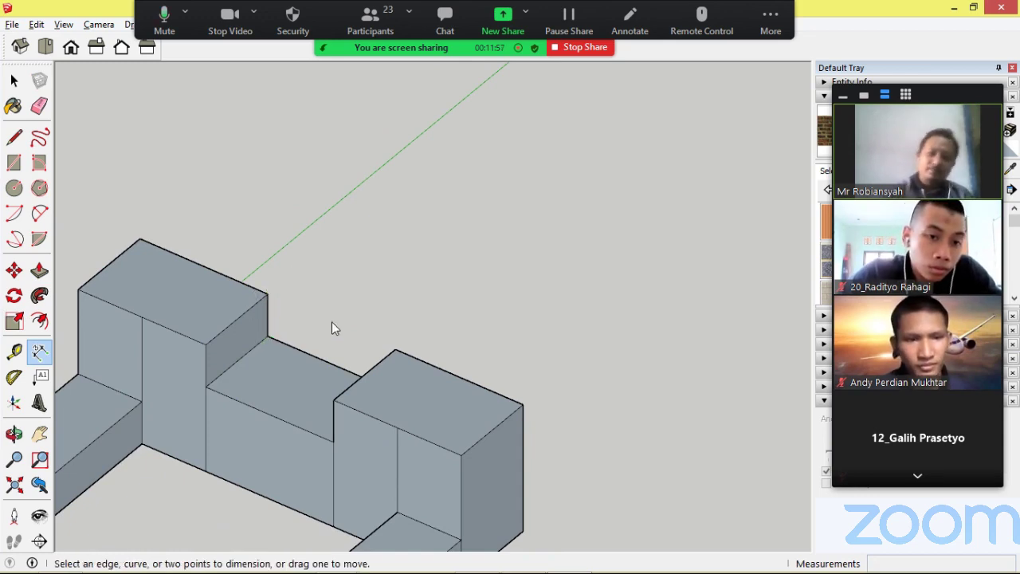
# - Examine the sloping ribs and their dimensions on the reference drawing in top view
pyautogui.scroll(-6, 350, 303)
pyautogui.moveTo(268, 323); pyautogui.dragTo(376, 351, button='middle')
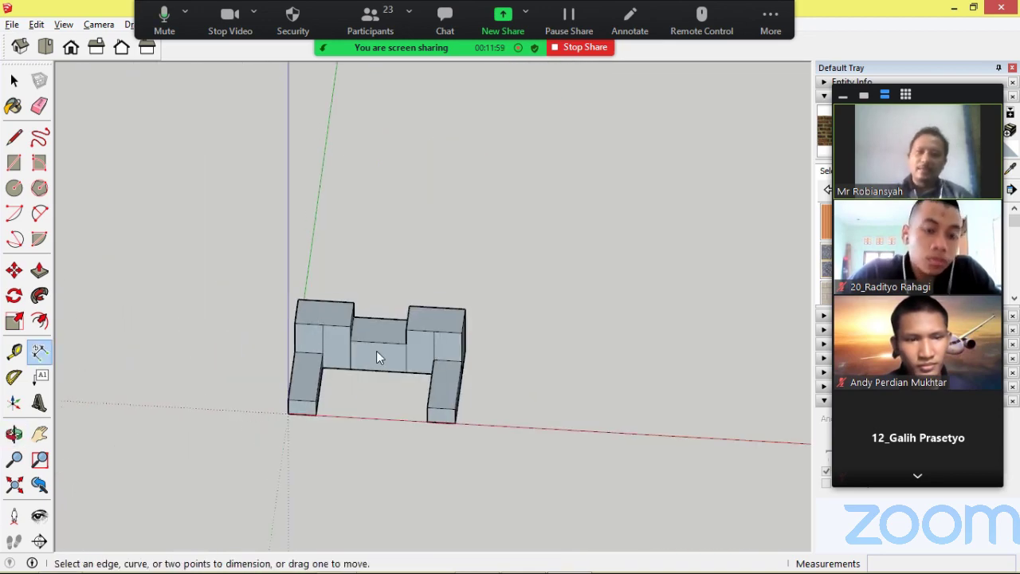
pyautogui.scroll(-5, 389, 291)
pyautogui.scroll(4, 65, 73)
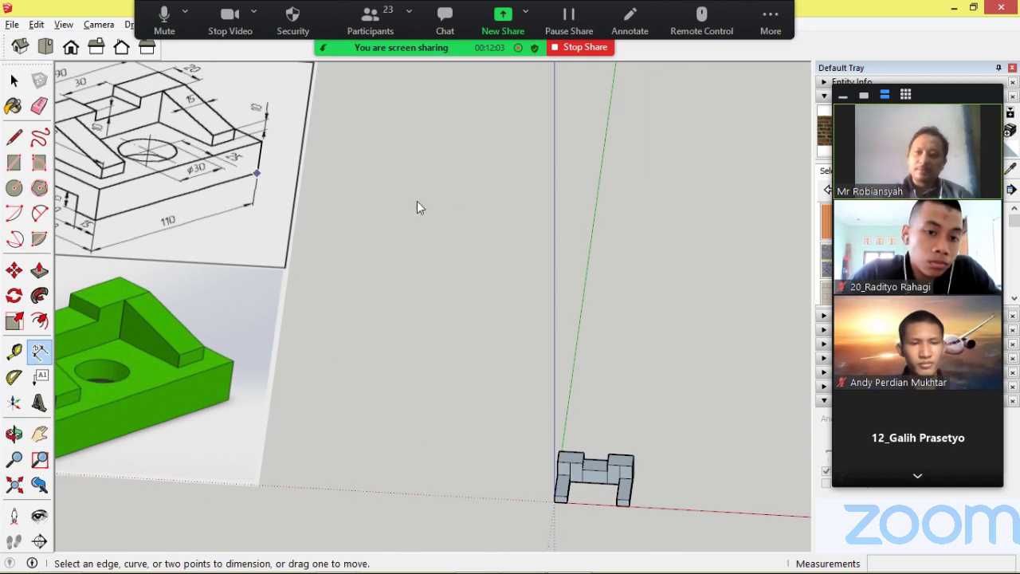
pyautogui.click(256, 173)
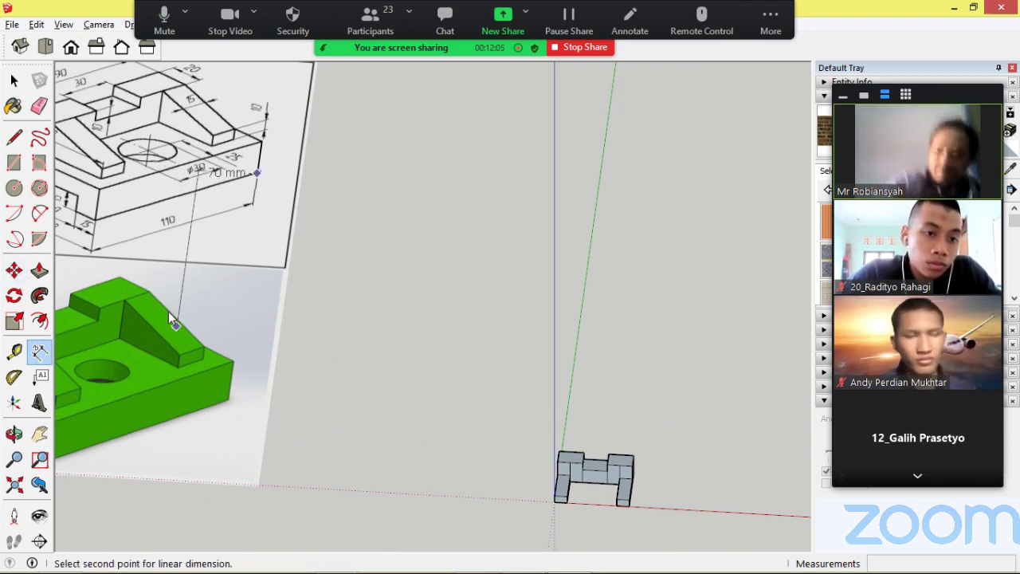
pyautogui.press('Escape')
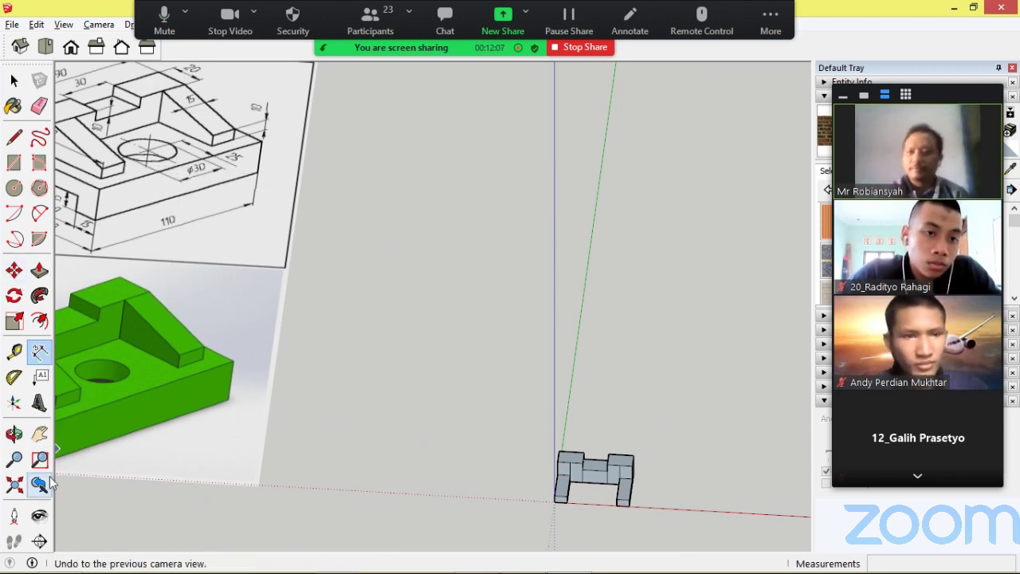
pyautogui.click(40, 432)
pyautogui.moveTo(197, 220); pyautogui.dragTo(390, 329)
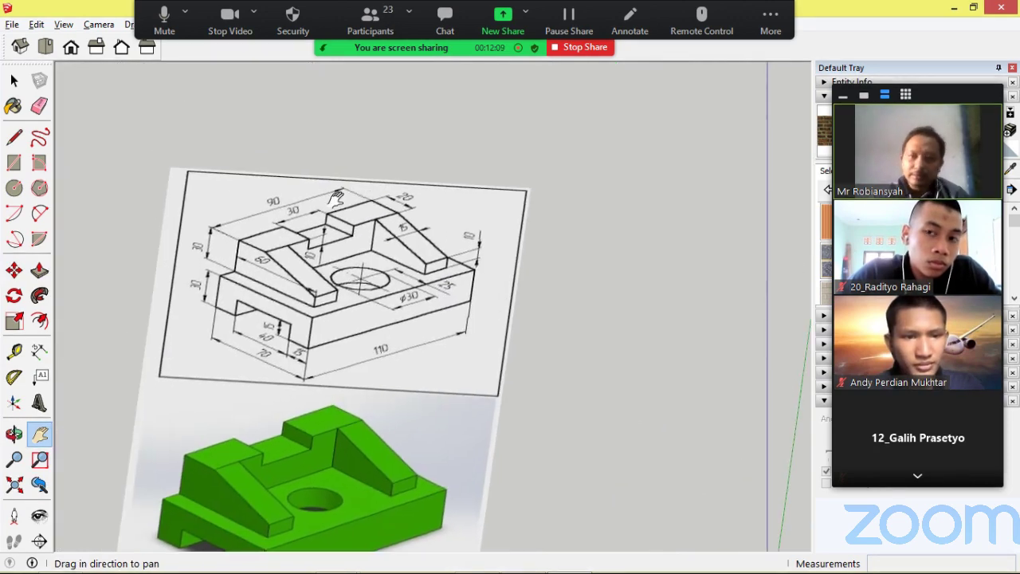
pyautogui.scroll(3, 336, 200)
pyautogui.click(46, 47)
pyautogui.scroll(-3, 348, 210)
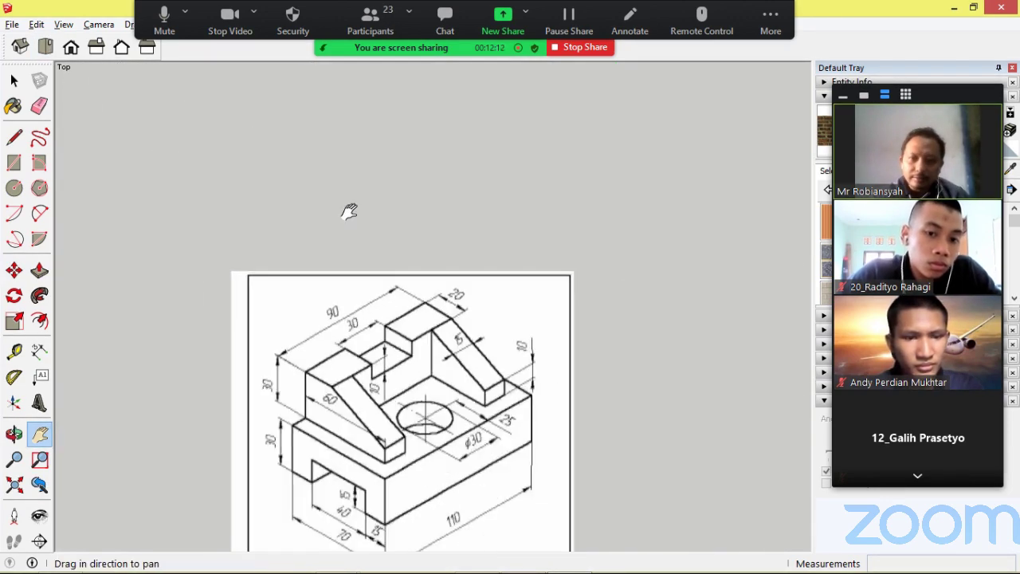
pyautogui.scroll(4, 430, 510)
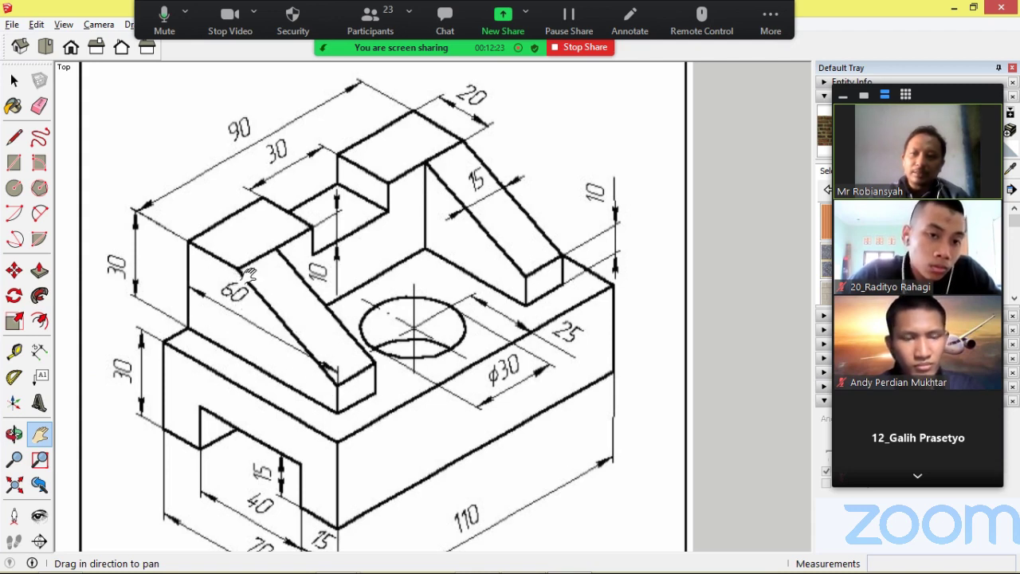
# - Draw a sloping line on the outer side of the rib at the origin, from its upper front corner to the end block's top corner
pyautogui.scroll(-6, 221, 268)
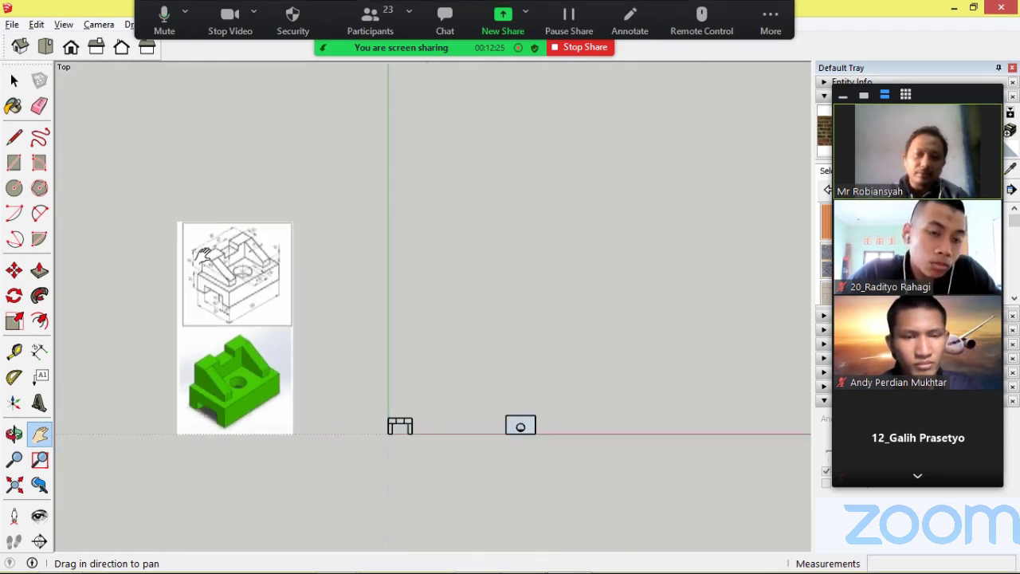
pyautogui.scroll(4, 314, 409)
pyautogui.scroll(5, 415, 298)
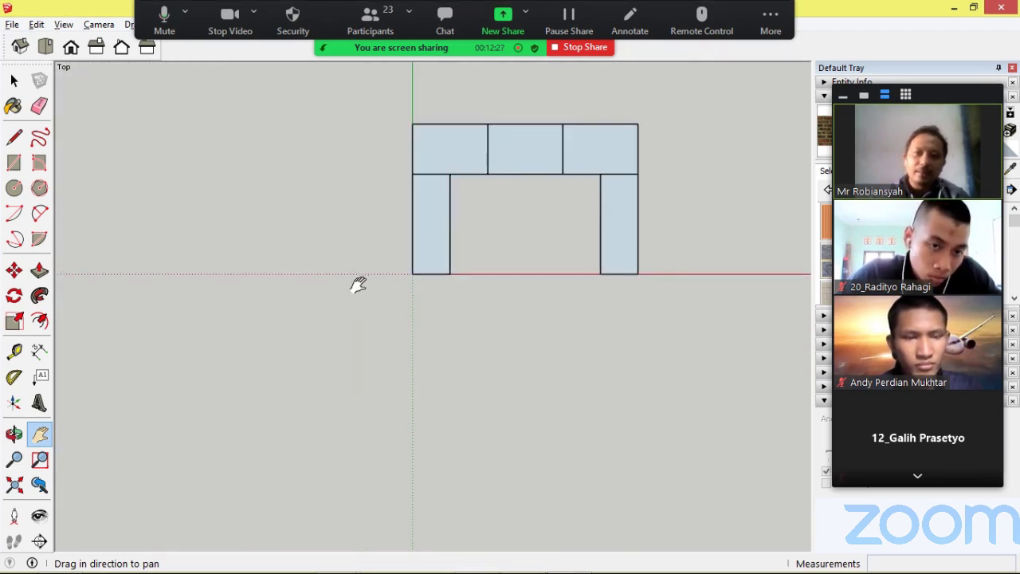
pyautogui.moveTo(358, 282)
pyautogui.mouseDown(button='middle')
pyautogui.moveTo(414, 255)
pyautogui.moveTo(473, 205)
pyautogui.moveTo(449, 128)
pyautogui.moveTo(419, 88)
pyautogui.mouseUp(button='middle')
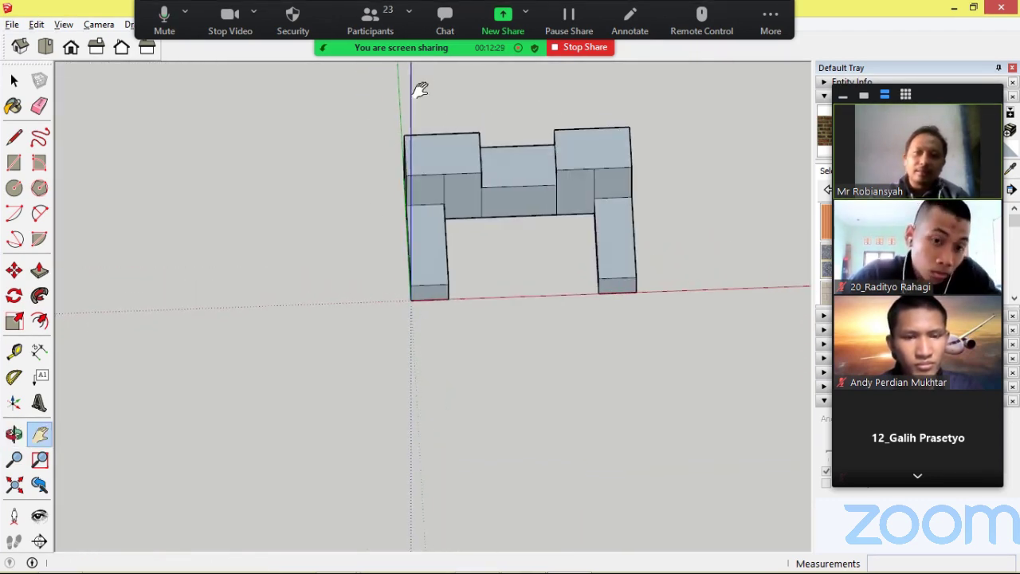
pyautogui.moveTo(378, 323)
pyautogui.mouseDown(button='middle')
pyautogui.moveTo(497, 263)
pyautogui.moveTo(614, 165)
pyautogui.mouseUp(button='middle')
pyautogui.scroll(3, 360, 231)
pyautogui.scroll(1, 360, 231)
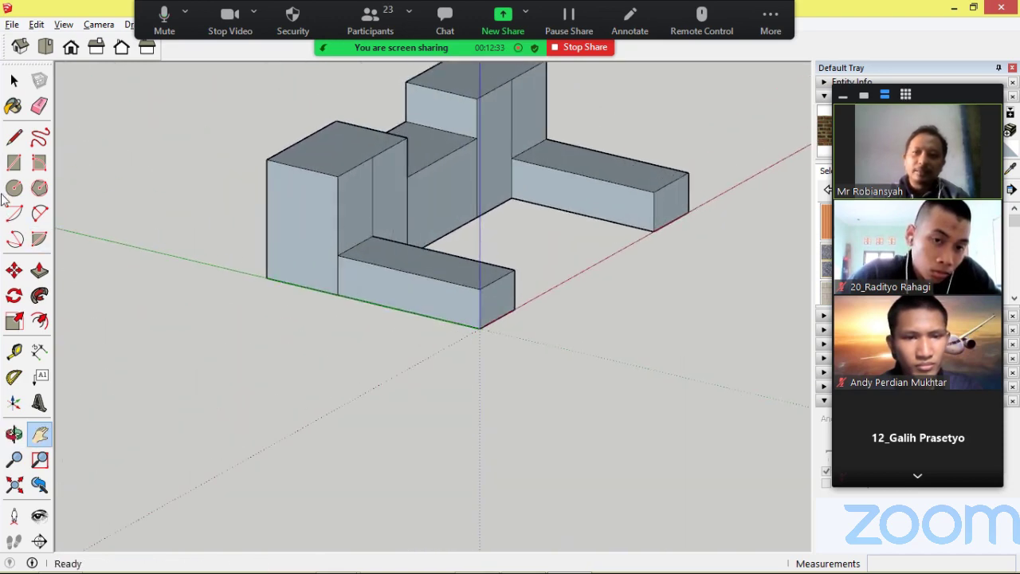
pyautogui.click(13, 137)
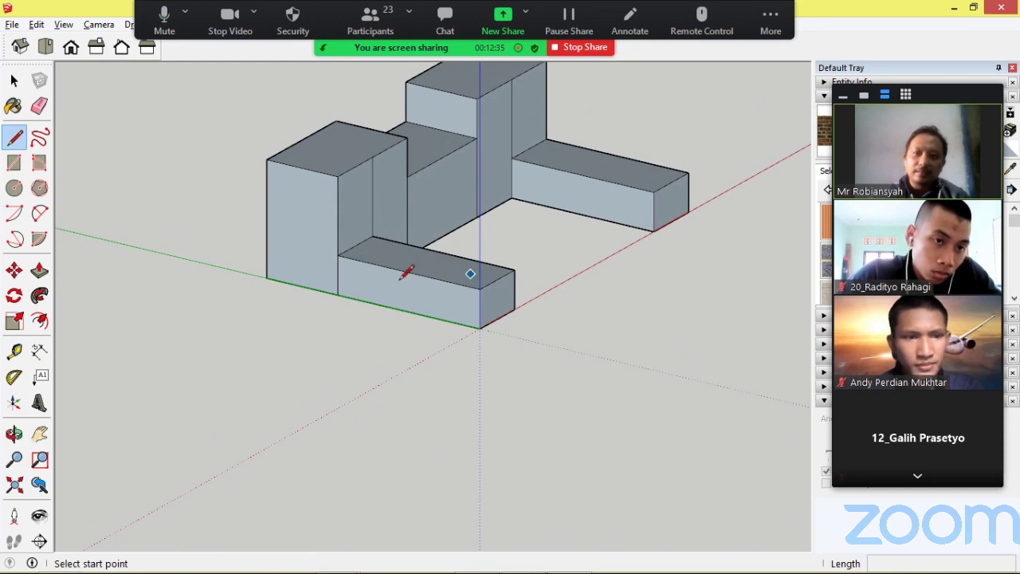
pyautogui.scroll(5, 379, 237)
pyautogui.moveTo(378, 234); pyautogui.dragTo(381, 266, button='middle')
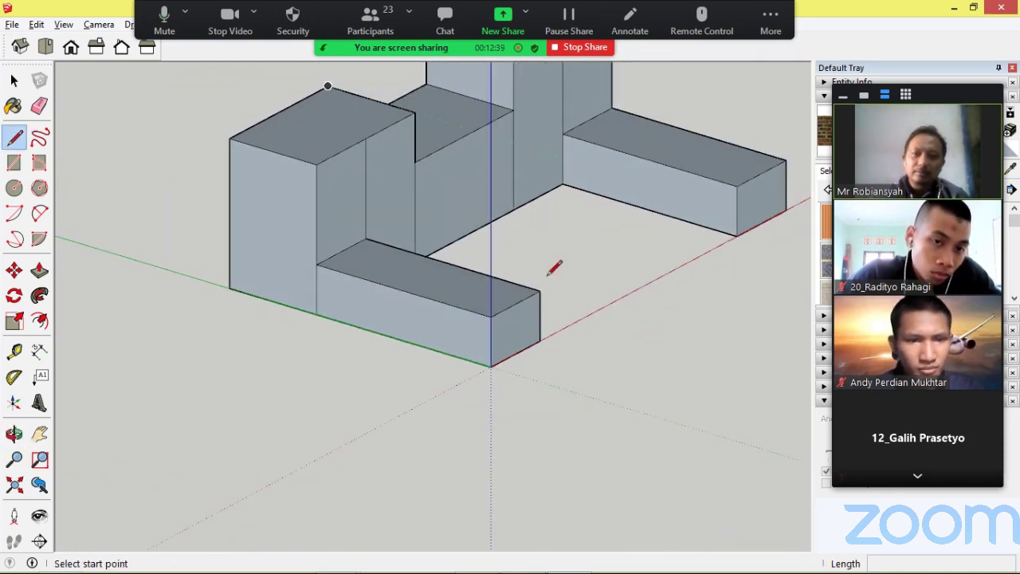
pyautogui.scroll(-2, 503, 316)
pyautogui.scroll(4, 614, 103)
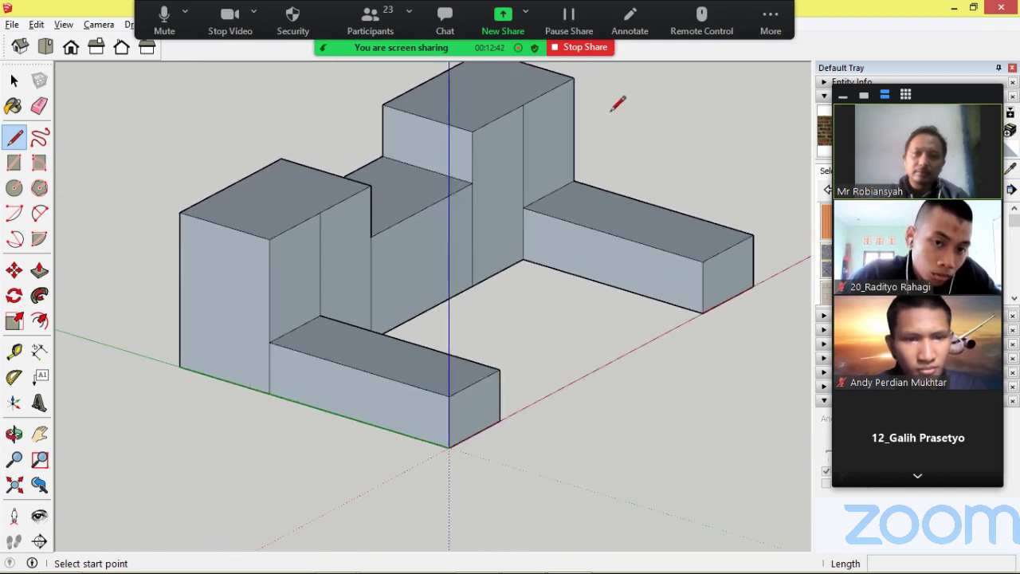
pyautogui.click(431, 428)
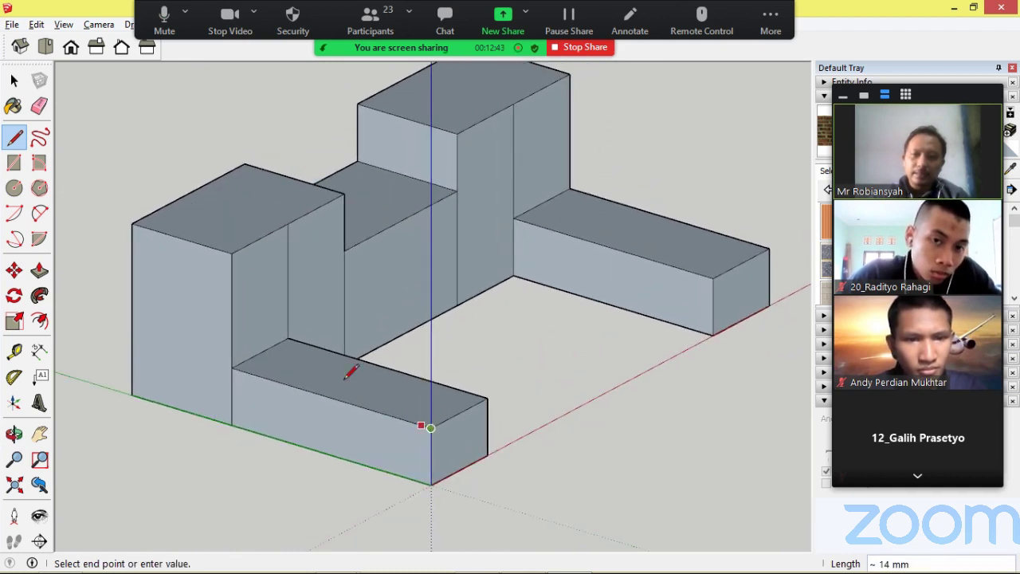
pyautogui.click(231, 253)
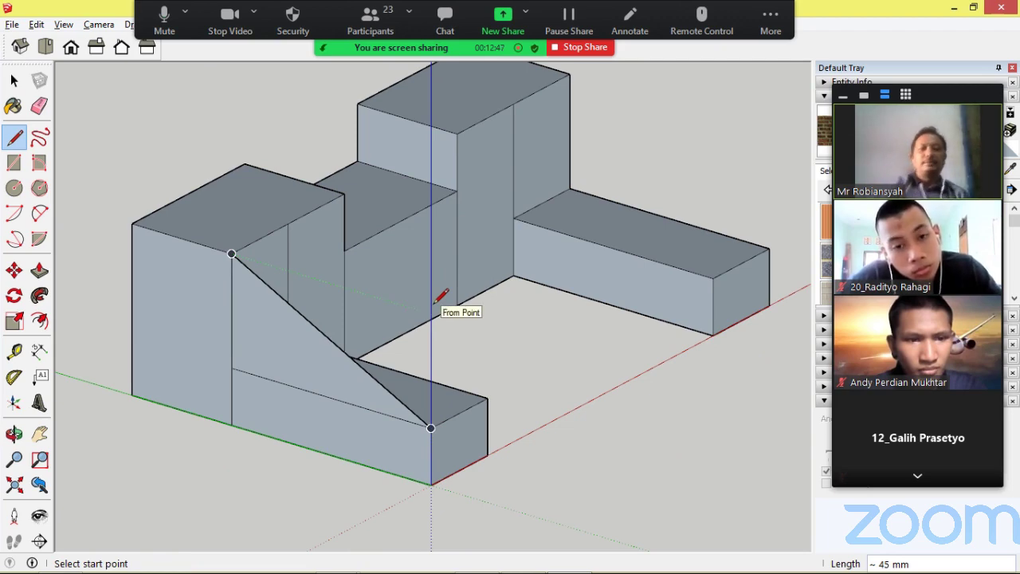
# - Draw the matching sloping line on the inner side of the same rib up to the end block's top edge, closing its slope
pyautogui.press('o')
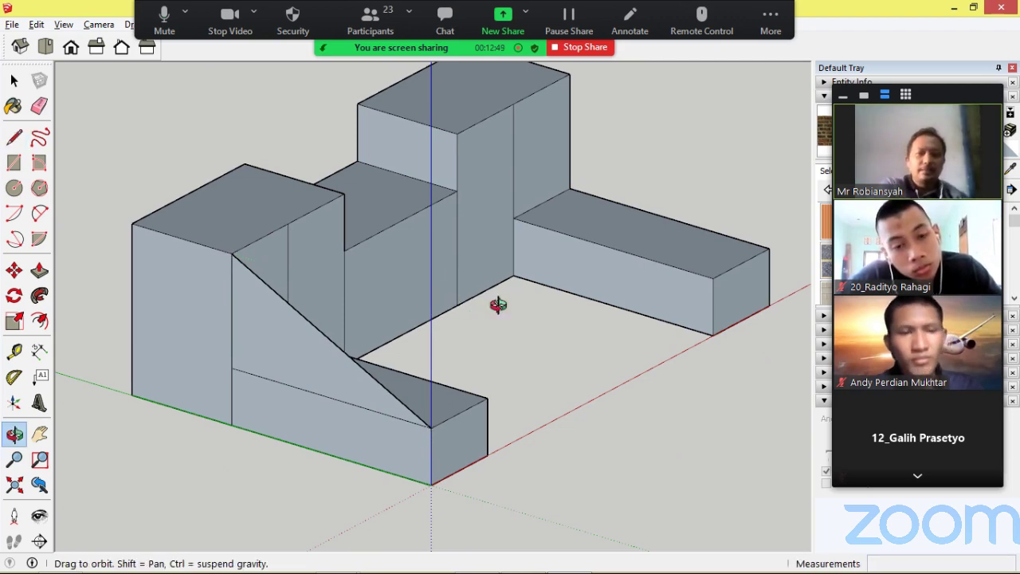
pyautogui.moveTo(496, 303); pyautogui.dragTo(85, 342)
pyautogui.press('l')
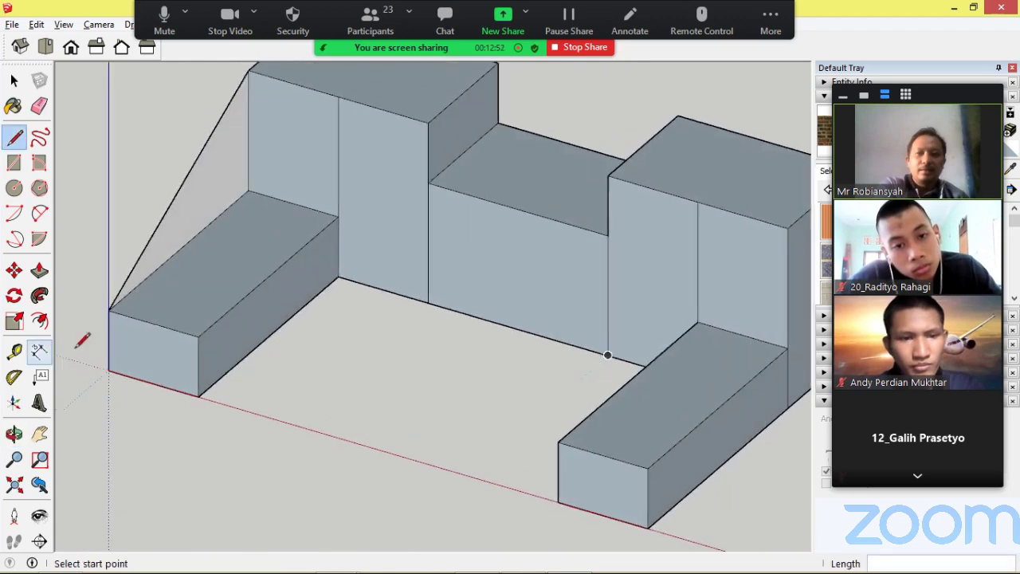
pyautogui.scroll(-1, 231, 298)
pyautogui.scroll(1, 232, 298)
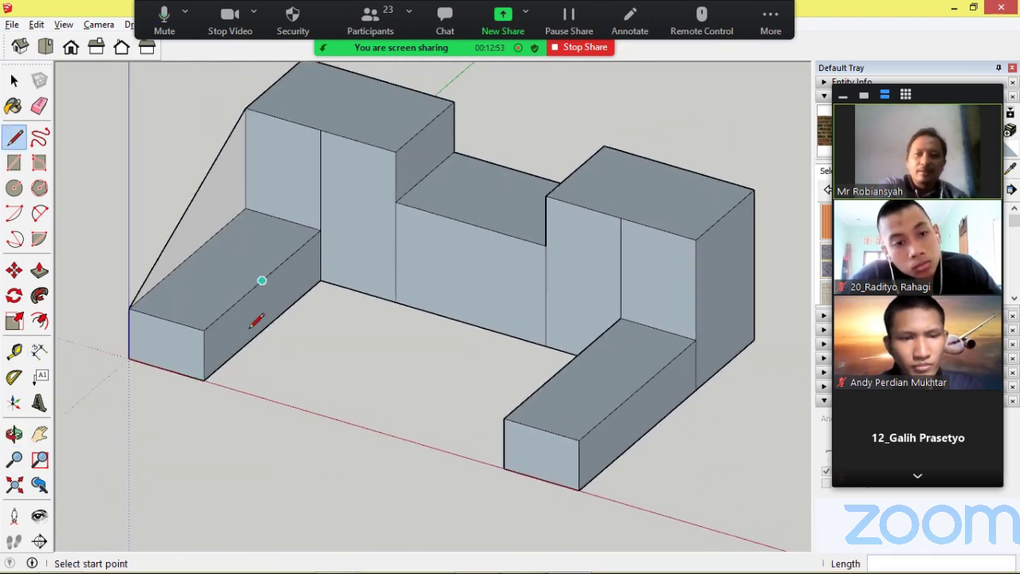
pyautogui.click(205, 328)
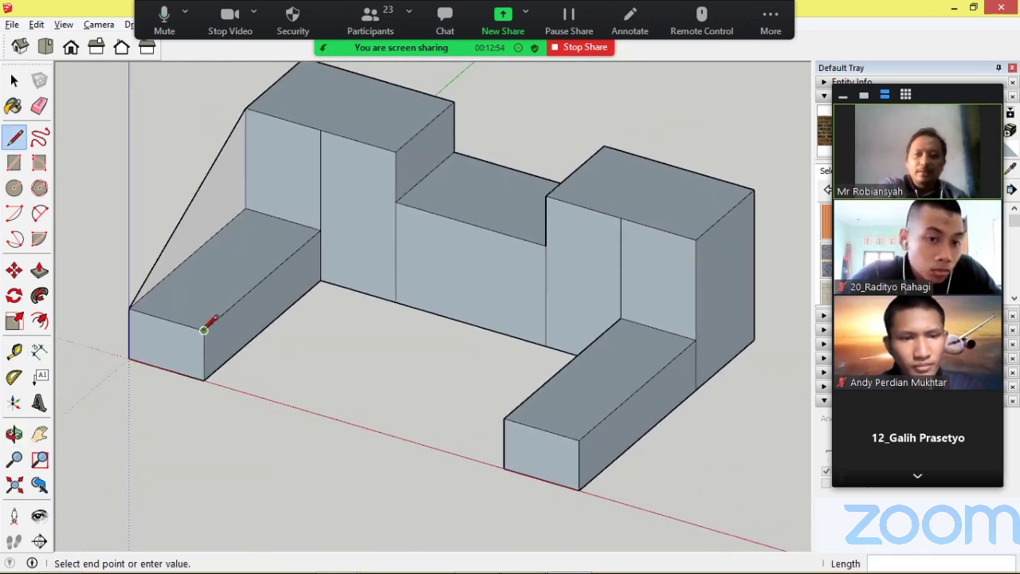
pyautogui.click(320, 129)
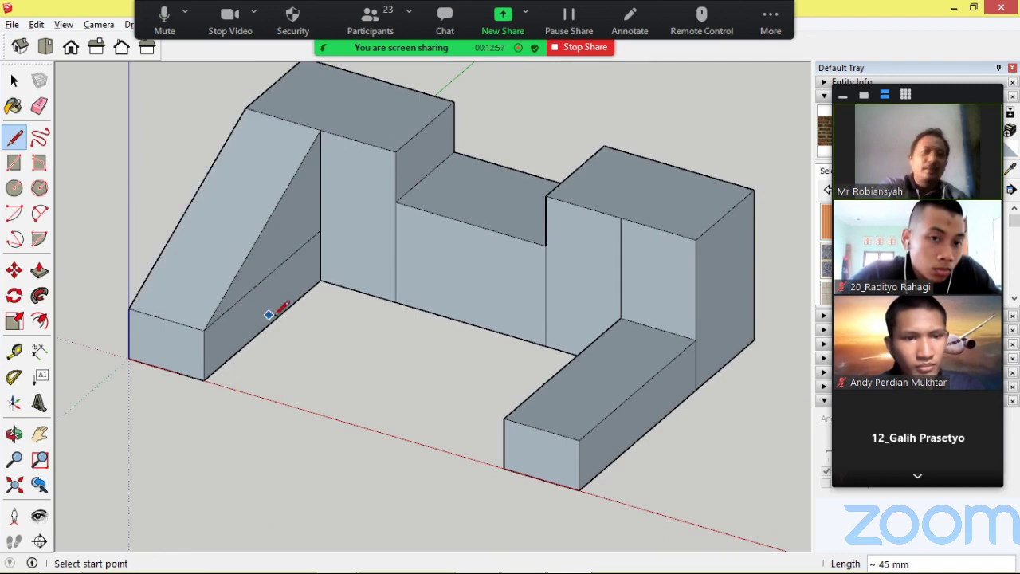
# - Try to slope the second rib by drawing its inner diagonal and extruding the resulting triangle 15 mm across the rib
pyautogui.moveTo(269, 314)
pyautogui.mouseDown(button='middle')
pyautogui.moveTo(533, 303)
pyautogui.moveTo(574, 290)
pyautogui.moveTo(380, 327)
pyautogui.moveTo(269, 315)
pyautogui.mouseUp(button='middle')
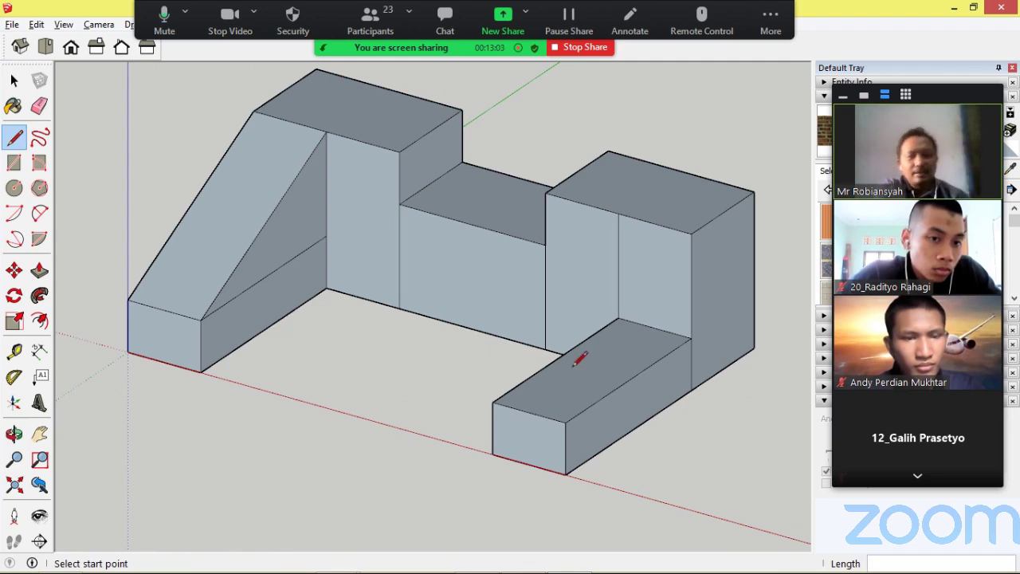
pyautogui.click(492, 402)
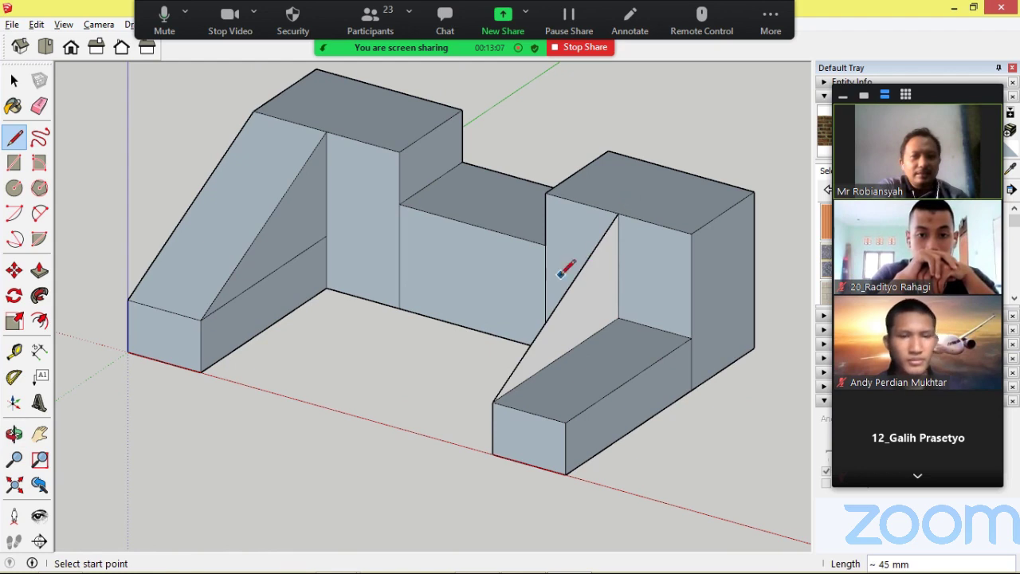
pyautogui.click(40, 271)
pyautogui.moveTo(578, 337); pyautogui.dragTo(193, 440)
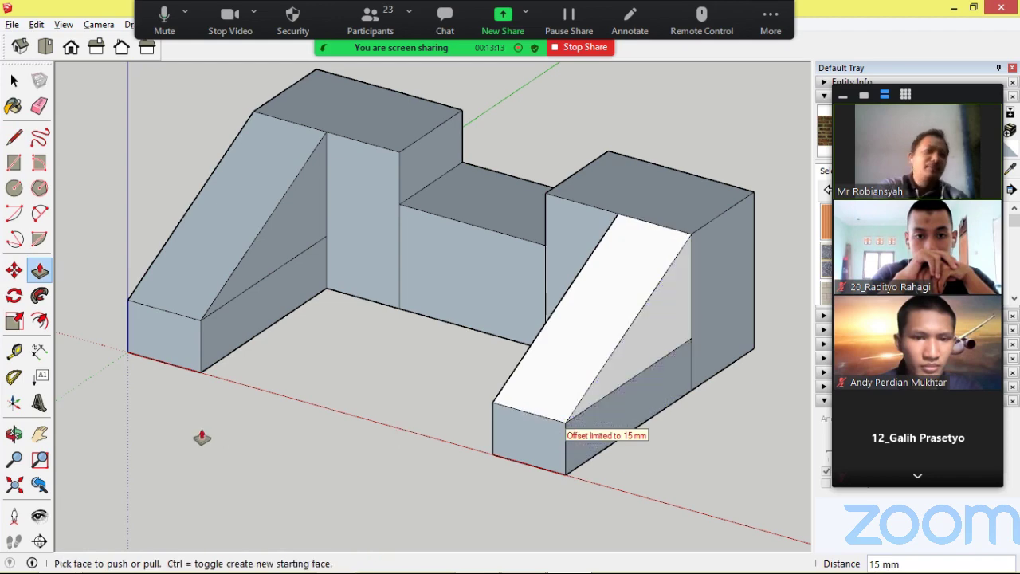
pyautogui.moveTo(202, 437); pyautogui.dragTo(240, 356, button='middle')
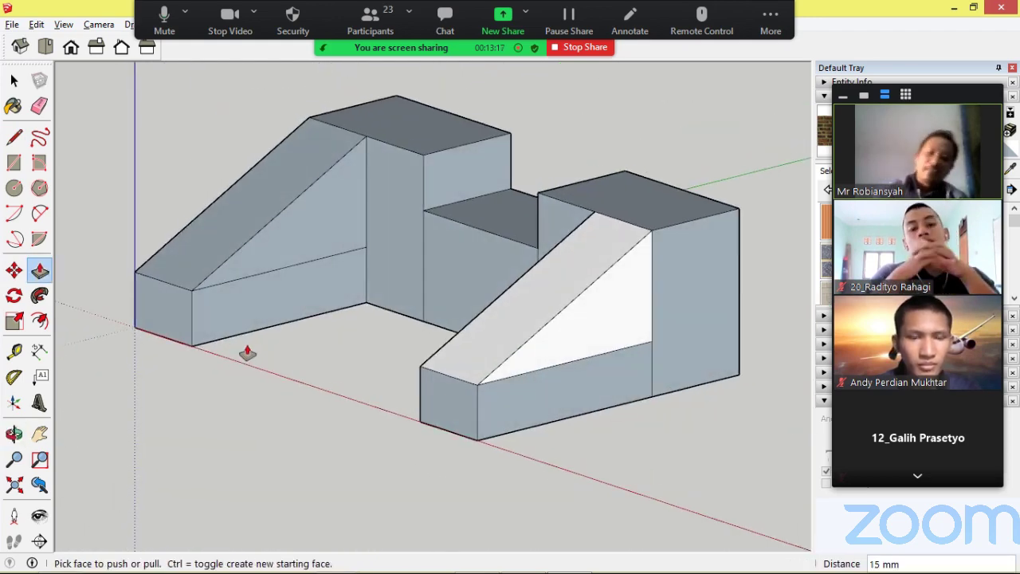
pyautogui.hotkey('ctrl', 'z')
pyautogui.hotkey('ctrl', 'z')
# - Draw sloping lines on the outer and inner sides of the second rib, from its upper front corners to the end block's top edge
pyautogui.press('l')
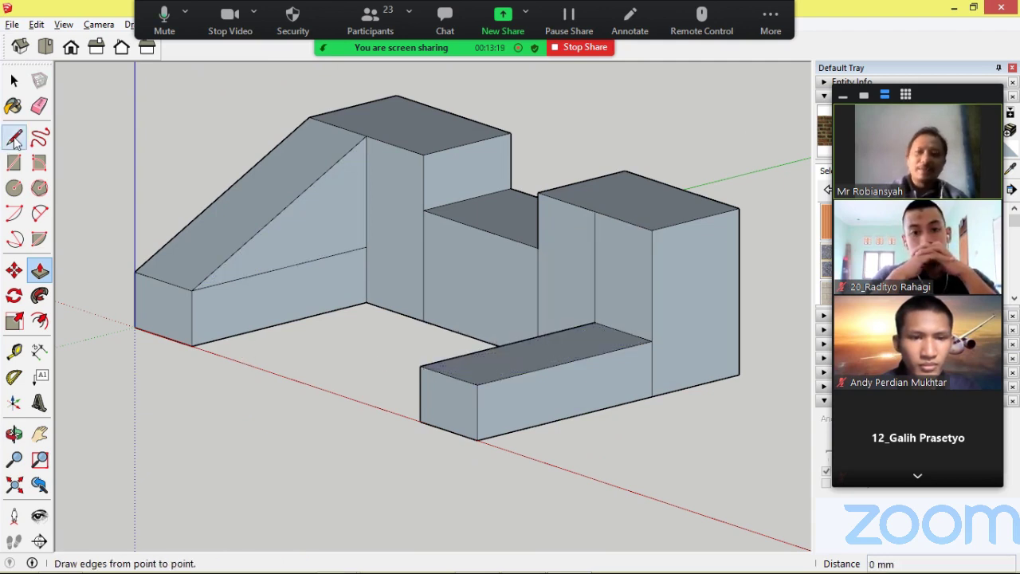
pyautogui.click(476, 385)
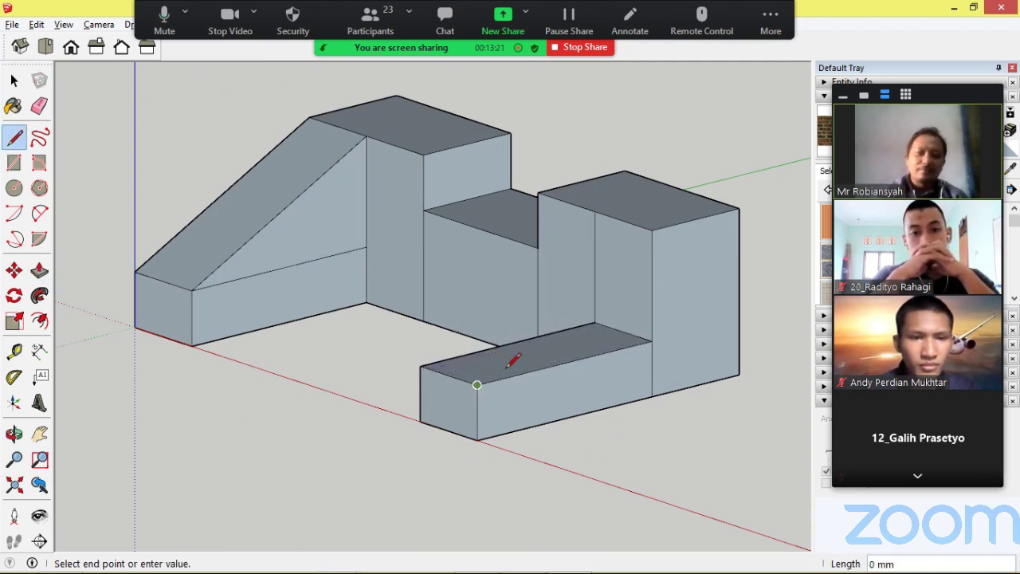
pyautogui.click(653, 229)
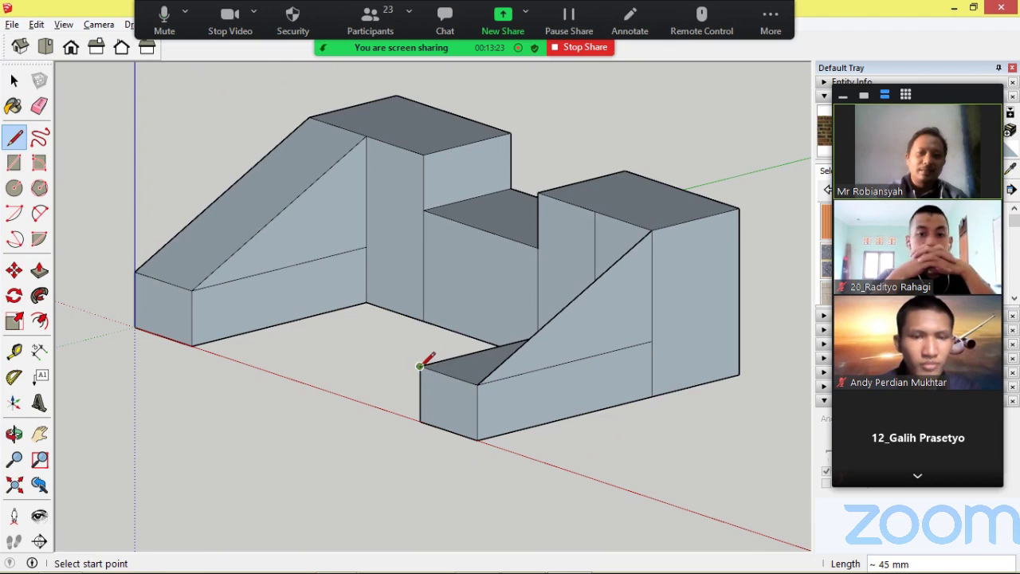
pyautogui.click(594, 210)
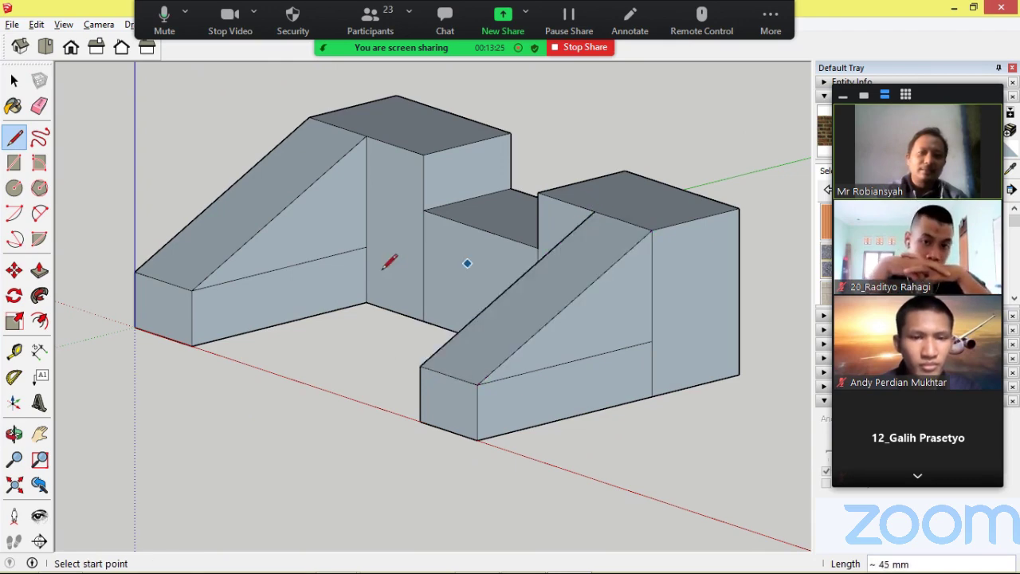
# - Examine the dimensioned reference drawing from above to compare the modelled ribs and notched back with it
pyautogui.moveTo(390, 257); pyautogui.dragTo(342, 289, button='middle')
pyautogui.scroll(-5, 449, 315)
pyautogui.scroll(-5, 465, 324)
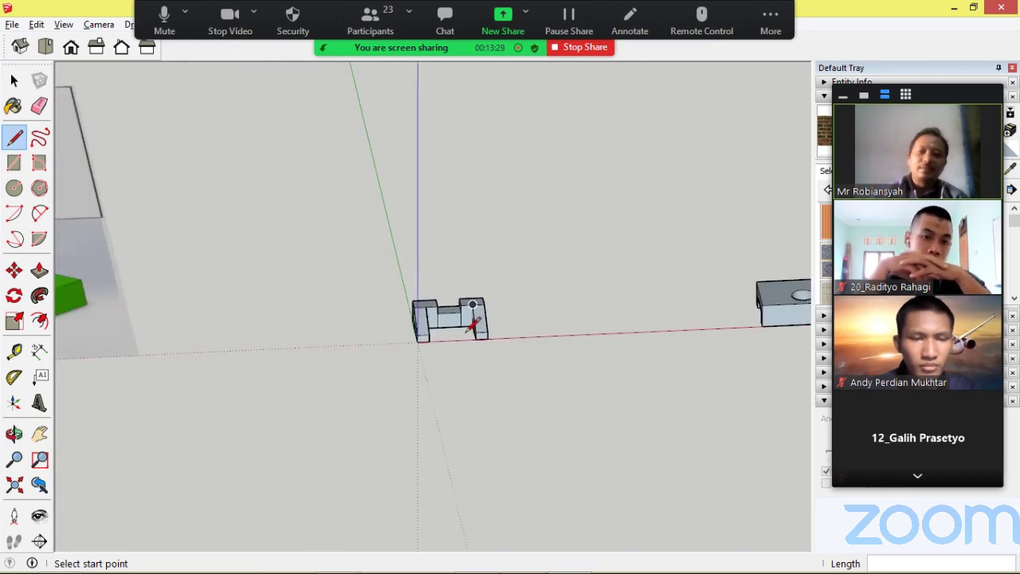
pyautogui.scroll(4, 188, 235)
pyautogui.scroll(6, 299, 260)
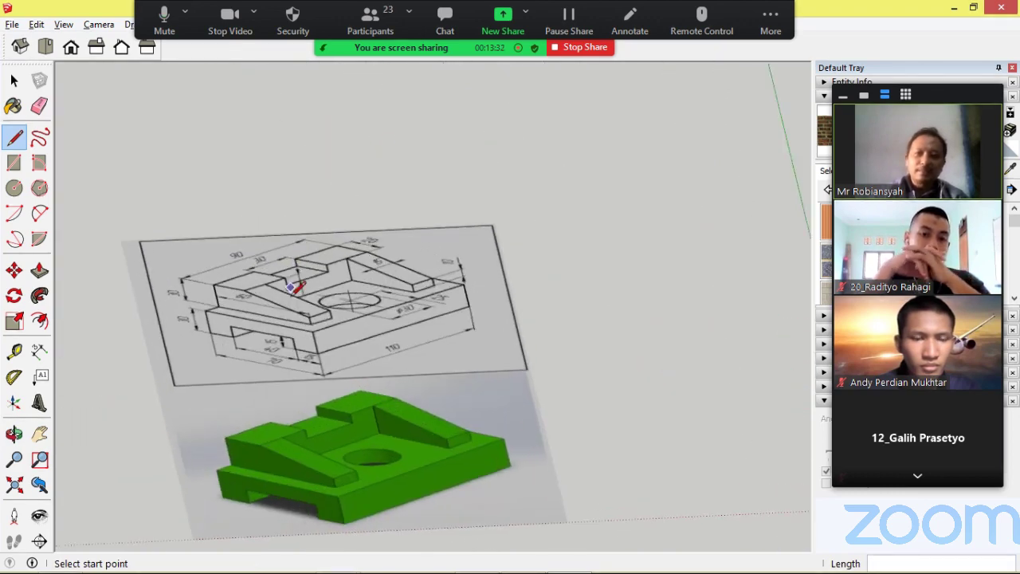
pyautogui.click(45, 47)
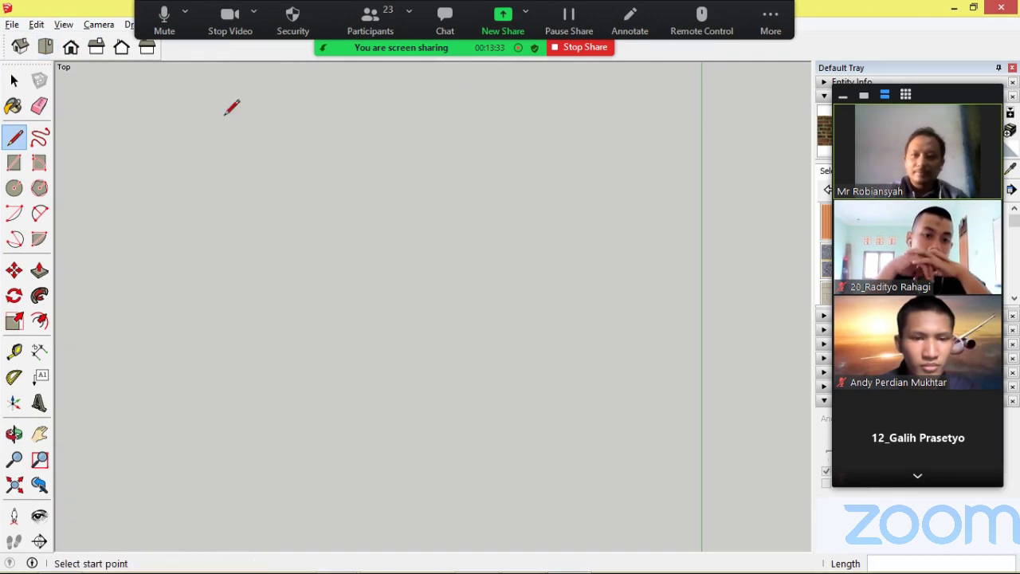
pyautogui.scroll(4, 244, 154)
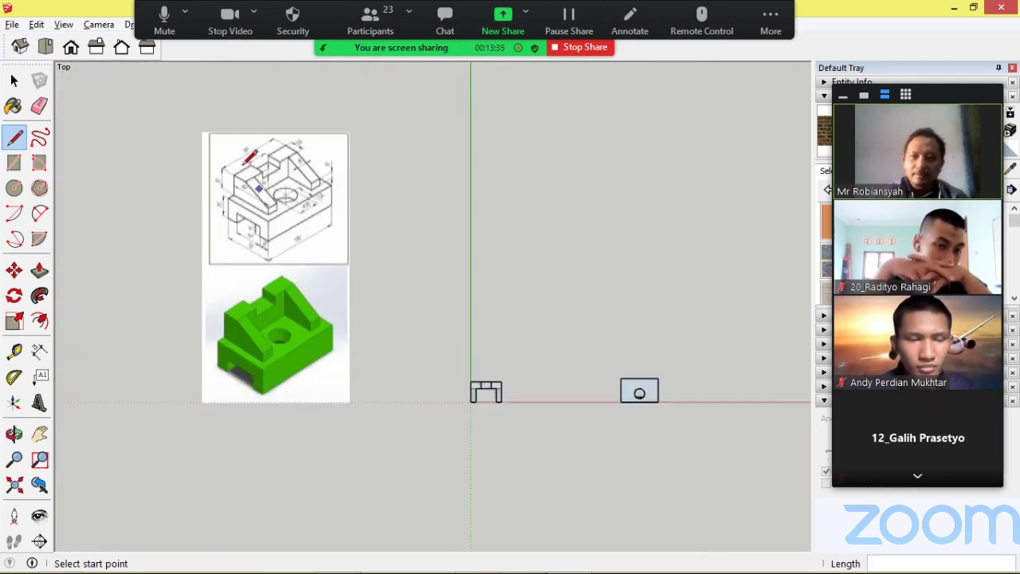
pyautogui.scroll(4, 220, 136)
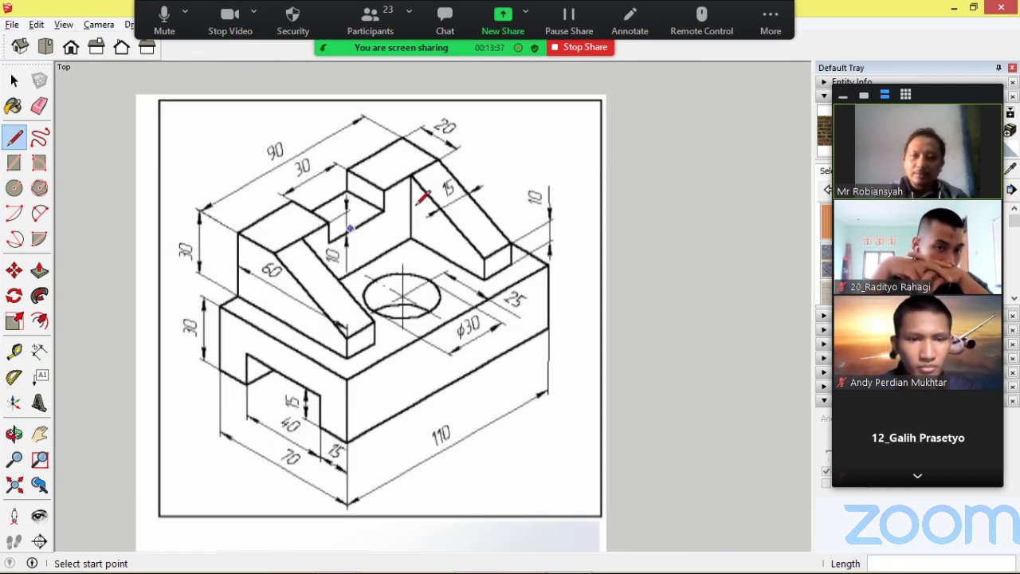
pyautogui.scroll(-6, 279, 254)
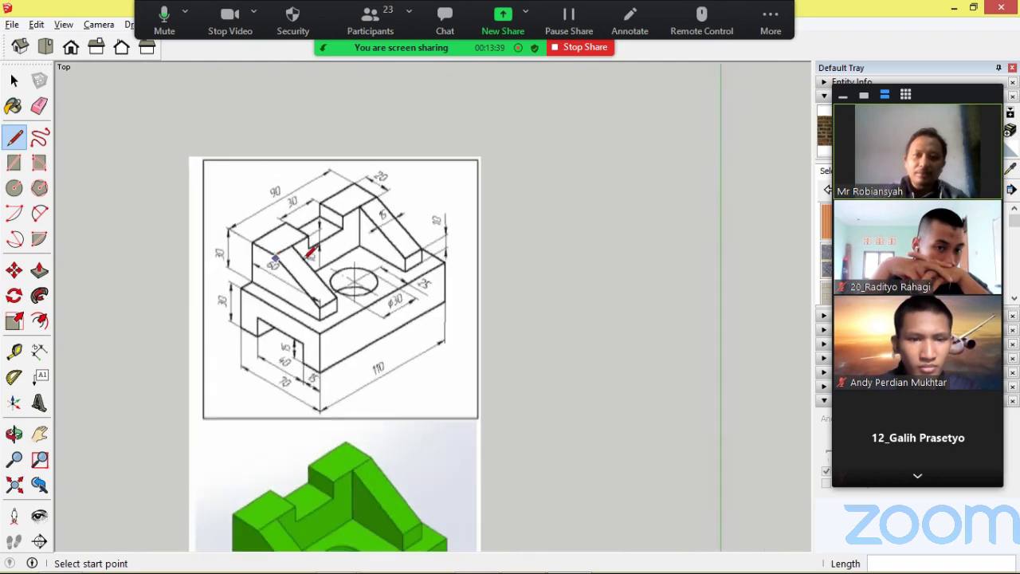
# - Erase the two leftover vertical lines on the inner face of the back wall below the notch
pyautogui.scroll(6, 586, 478)
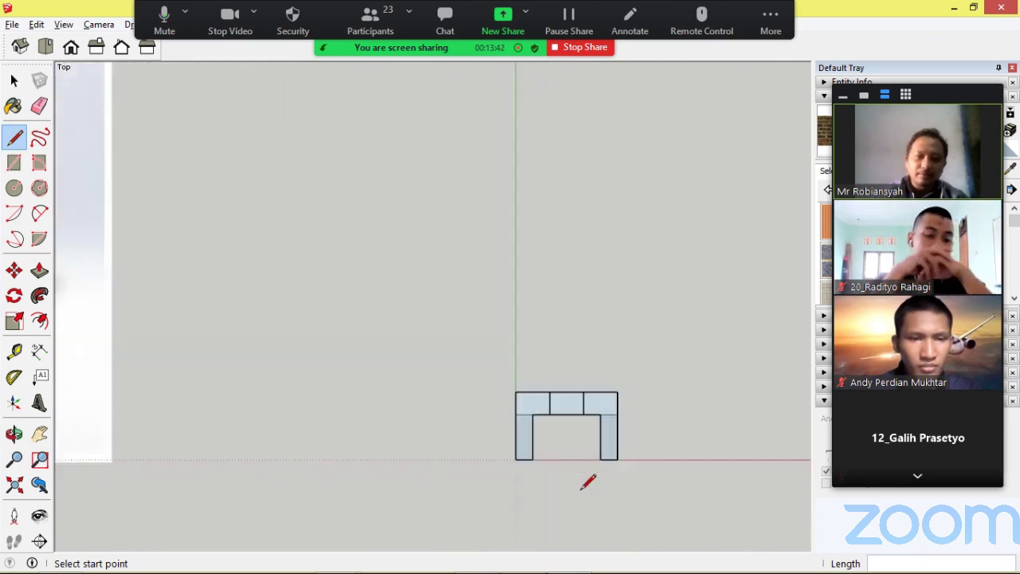
pyautogui.moveTo(583, 446)
pyautogui.mouseDown(button='middle')
pyautogui.moveTo(527, 307)
pyautogui.moveTo(593, 169)
pyautogui.moveTo(471, 285)
pyautogui.moveTo(212, 178)
pyautogui.mouseUp(button='middle')
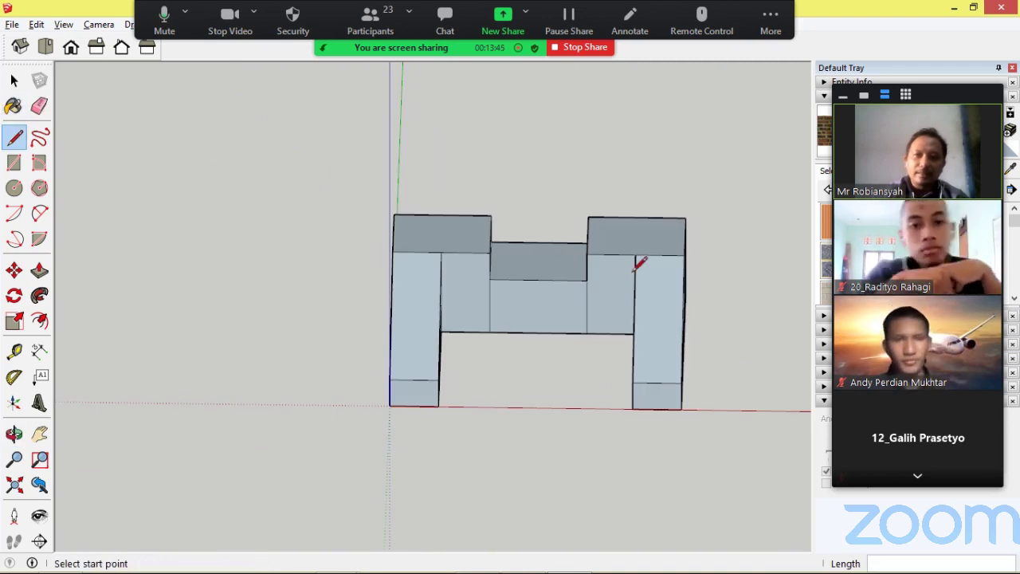
pyautogui.click(39, 106)
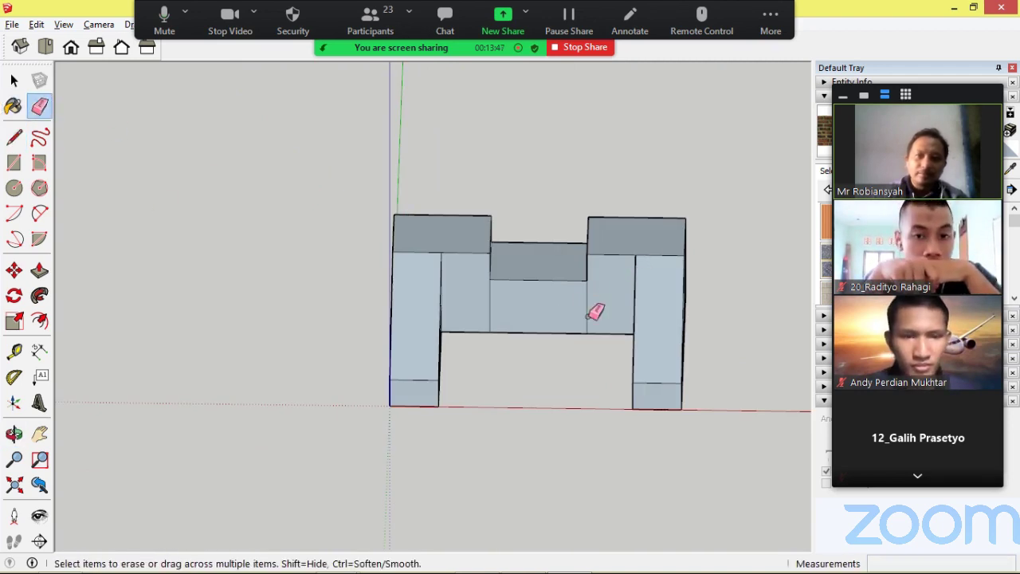
pyautogui.scroll(5, 598, 307)
pyautogui.moveTo(603, 285); pyautogui.dragTo(306, 272)
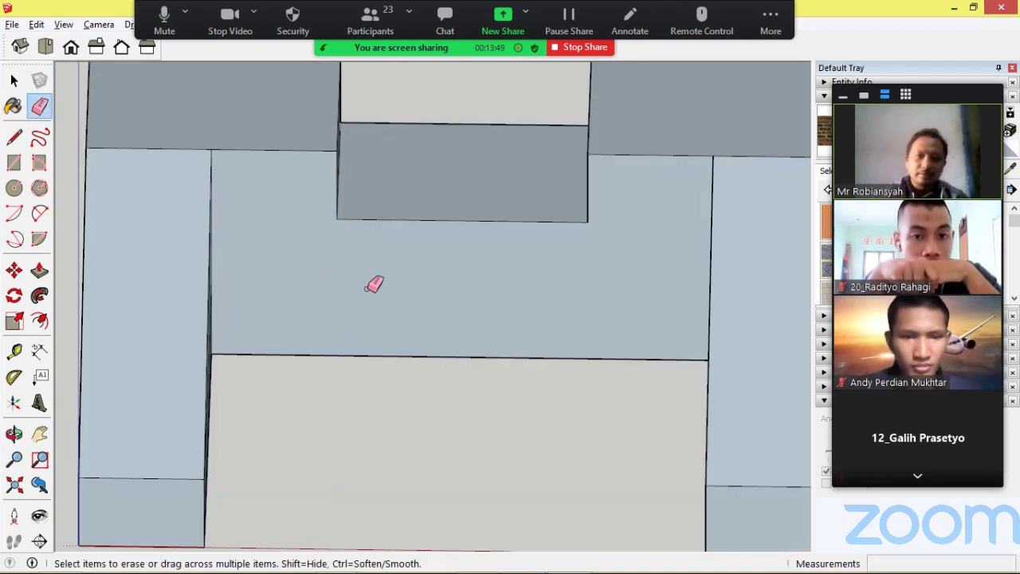
pyautogui.scroll(-5, 374, 282)
# - Erase the leftover horizontal and vertical lines on the outer side faces of both sloping ribs
pyautogui.moveTo(465, 282)
pyautogui.mouseDown(button='middle')
pyautogui.moveTo(576, 311)
pyautogui.moveTo(642, 266)
pyautogui.moveTo(403, 386)
pyautogui.mouseUp(button='middle')
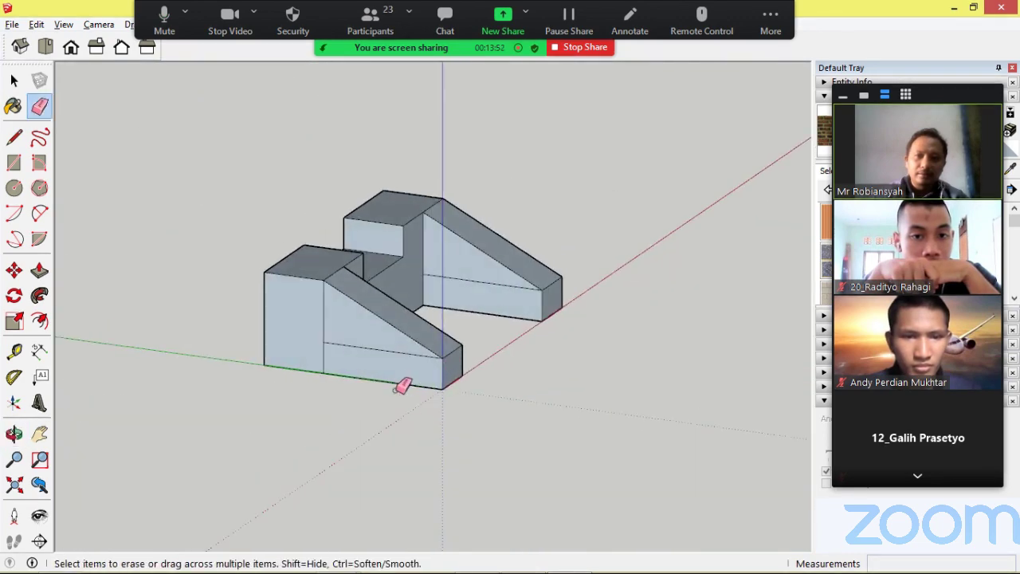
pyautogui.moveTo(375, 352)
pyautogui.mouseDown()
pyautogui.moveTo(300, 329)
pyautogui.moveTo(308, 335)
pyautogui.mouseUp()
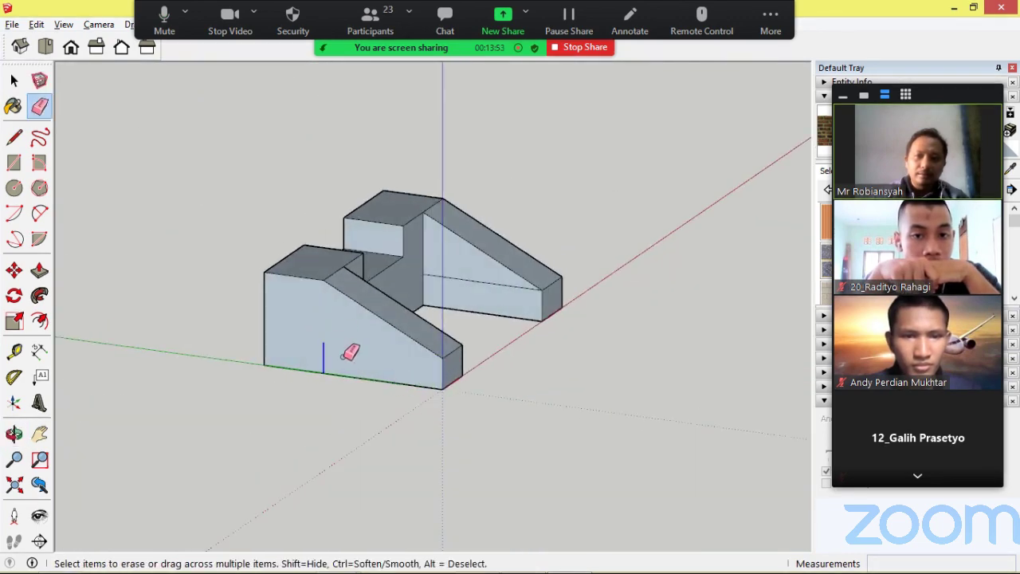
pyautogui.scroll(-3, 510, 235)
pyautogui.moveTo(510, 234); pyautogui.dragTo(296, 273, button='middle')
pyautogui.scroll(5, 489, 298)
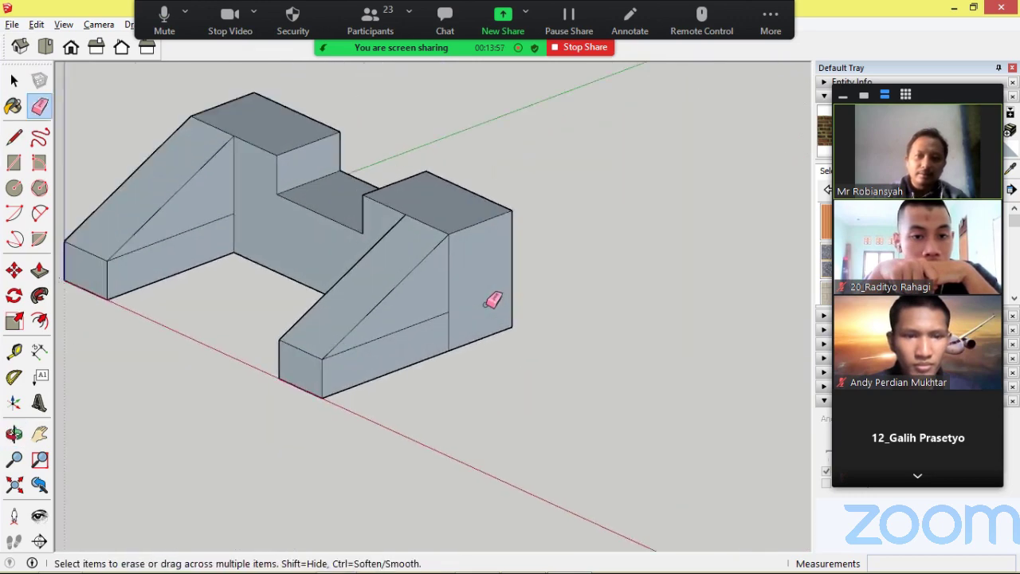
pyautogui.moveTo(485, 325); pyautogui.dragTo(412, 332)
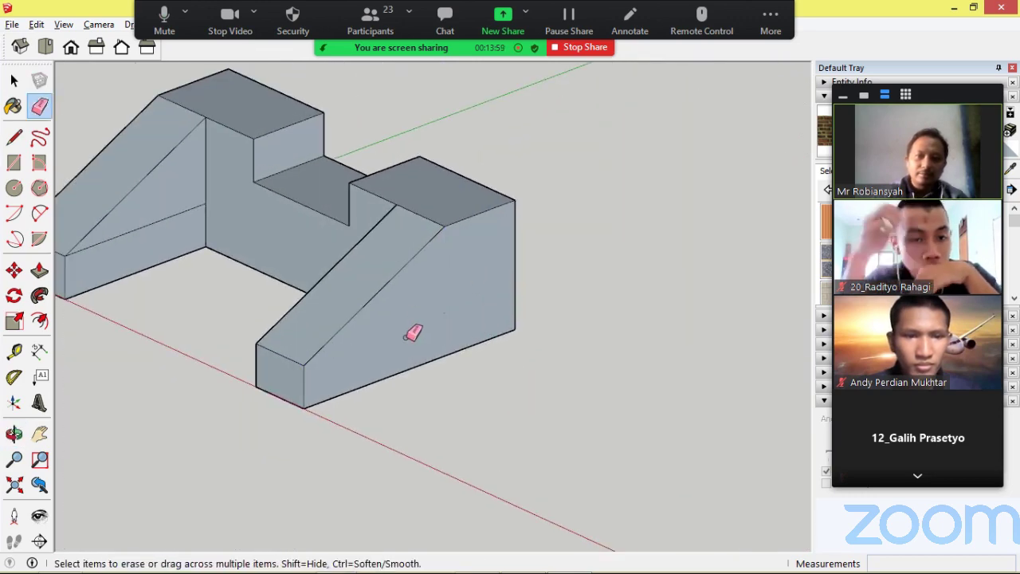
# - Erase the leftover horizontal lines on both ribs' inner sides and the two vertical lines on the back face
pyautogui.moveTo(412, 333)
pyautogui.mouseDown(button='middle')
pyautogui.moveTo(605, 359)
pyautogui.moveTo(627, 322)
pyautogui.mouseUp(button='middle')
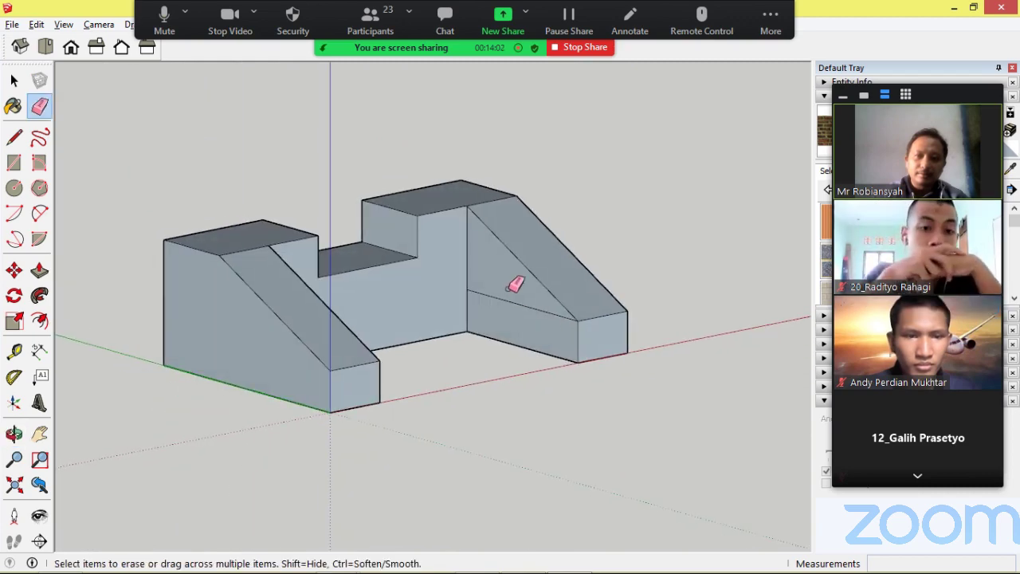
pyautogui.moveTo(515, 284); pyautogui.dragTo(507, 321)
pyautogui.moveTo(535, 311); pyautogui.dragTo(261, 292, button='middle')
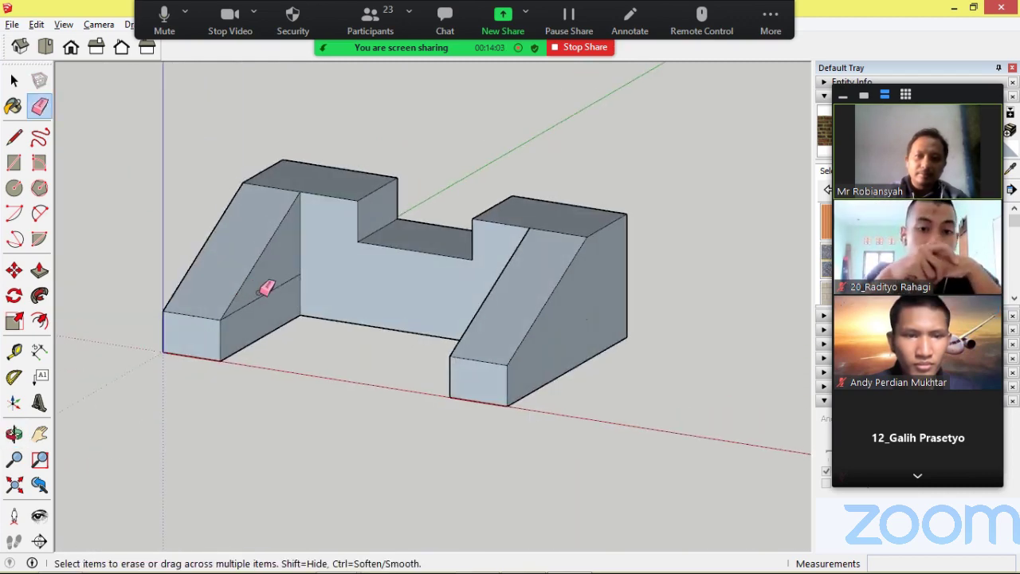
pyautogui.moveTo(183, 303); pyautogui.dragTo(577, 296, button='middle')
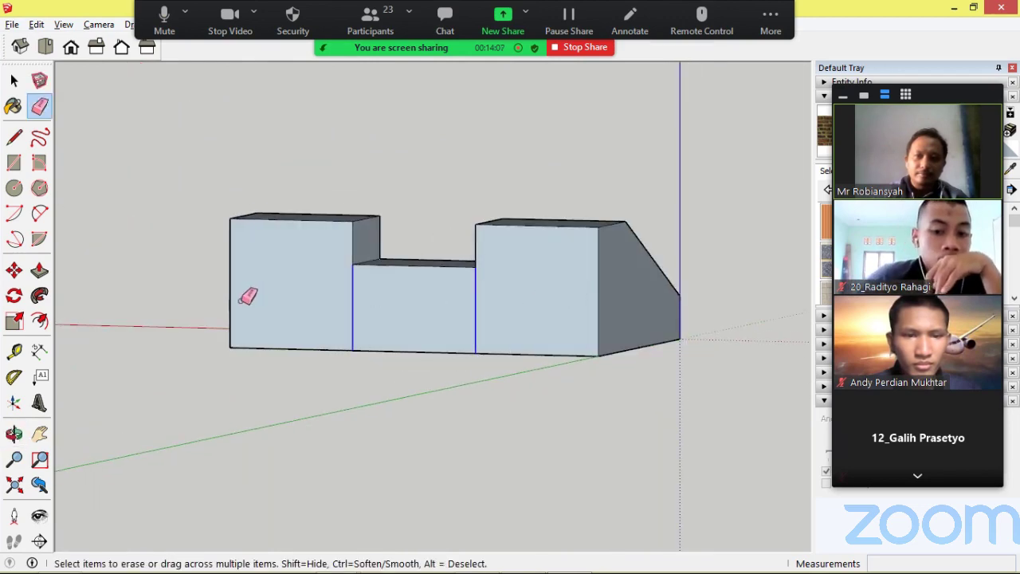
pyautogui.moveTo(247, 297); pyautogui.dragTo(254, 296)
# - Redraw the outer bottom edge of the second rib from front to back corner to close the open underside face
pyautogui.moveTo(576, 228)
pyautogui.mouseDown(button='middle')
pyautogui.moveTo(5, 308)
pyautogui.moveTo(457, 287)
pyautogui.moveTo(538, 325)
pyautogui.moveTo(518, 355)
pyautogui.moveTo(487, 85)
pyautogui.moveTo(517, 340)
pyautogui.moveTo(558, 211)
pyautogui.moveTo(576, 191)
pyautogui.moveTo(553, 239)
pyautogui.moveTo(569, 200)
pyautogui.moveTo(585, 240)
pyautogui.moveTo(588, 101)
pyautogui.mouseUp(button='middle')
pyautogui.moveTo(533, 292)
pyautogui.mouseDown(button='middle')
pyautogui.moveTo(574, 296)
pyautogui.moveTo(483, 243)
pyautogui.mouseUp(button='middle')
pyautogui.click(15, 137)
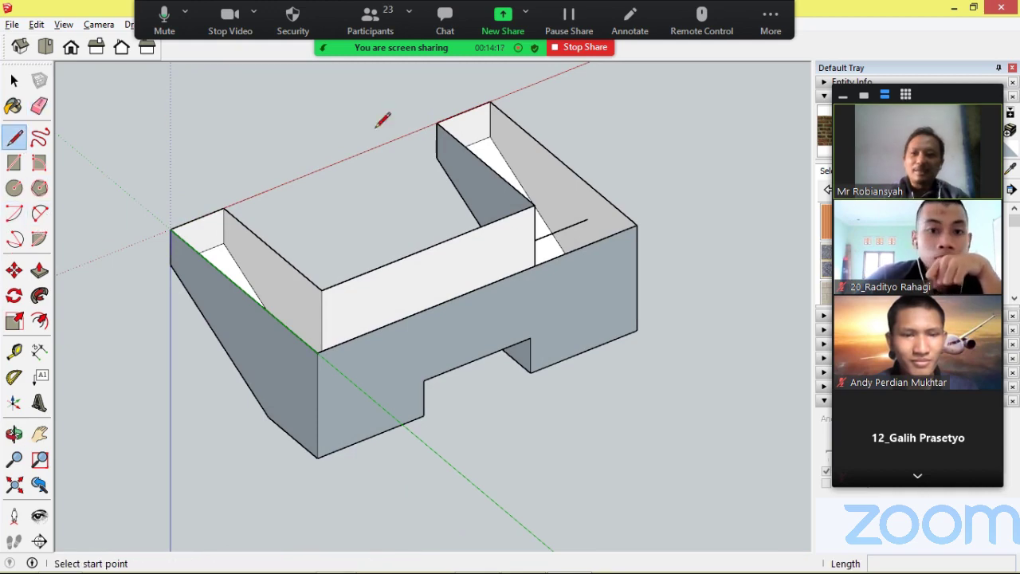
pyautogui.click(490, 102)
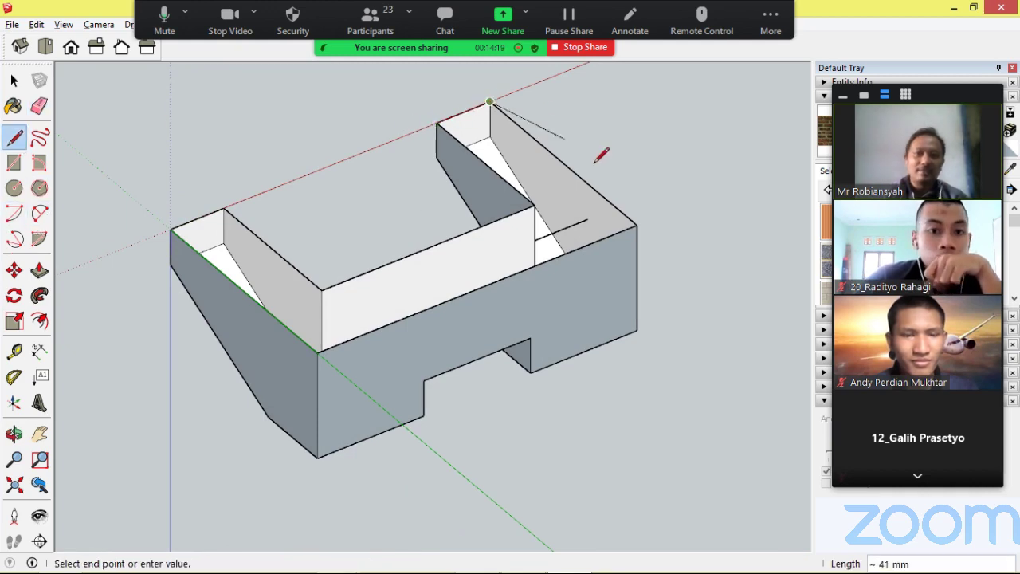
pyautogui.click(638, 225)
pyautogui.moveTo(486, 255); pyautogui.dragTo(505, 424, button='middle')
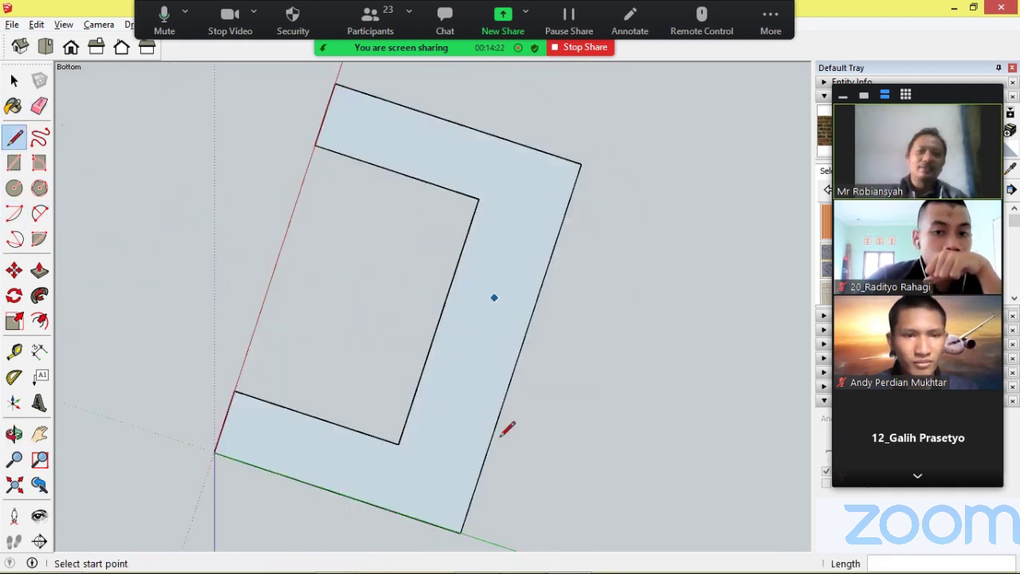
pyautogui.moveTo(391, 353); pyautogui.dragTo(540, 291, button='middle')
# - Try to move the raised top face behind the origin rib down about 12 mm
pyautogui.click(14, 80)
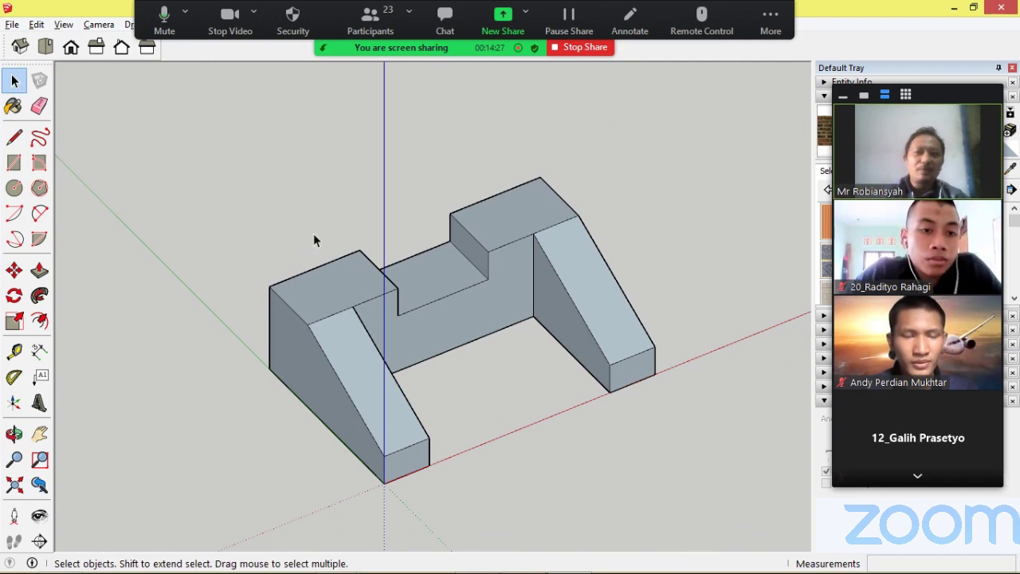
pyautogui.click(358, 292)
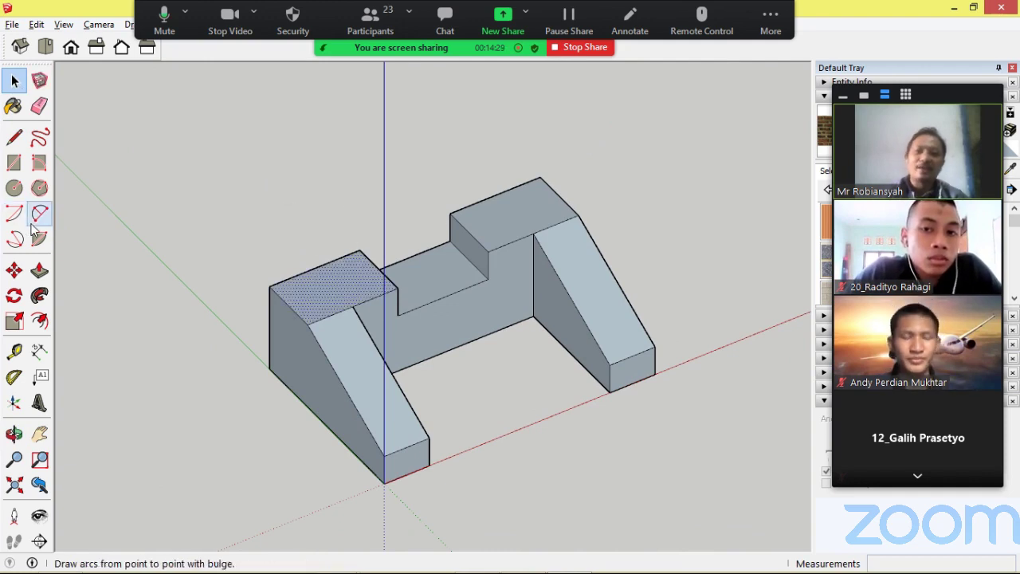
pyautogui.click(15, 271)
pyautogui.click(327, 287)
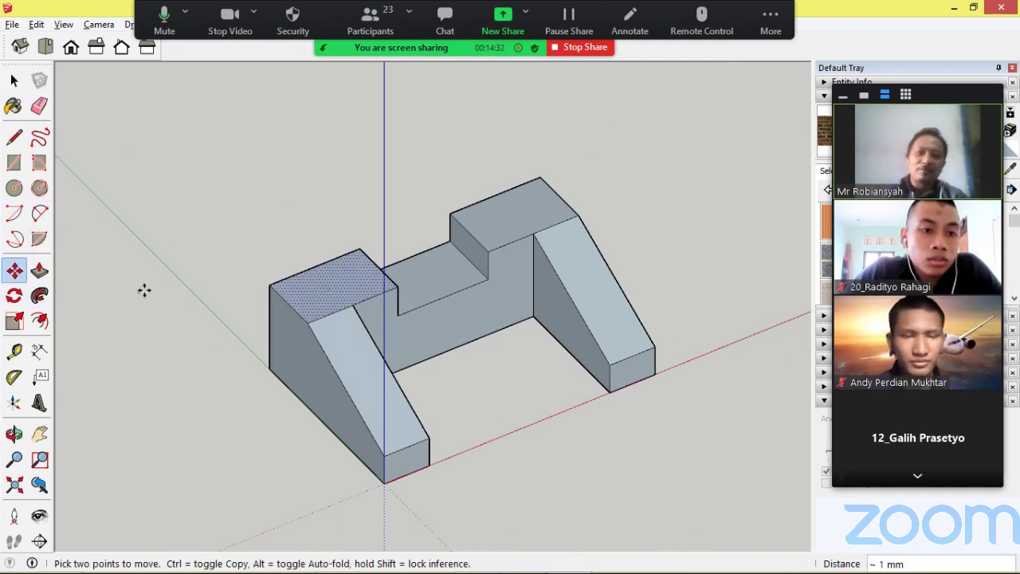
pyautogui.click(516, 313)
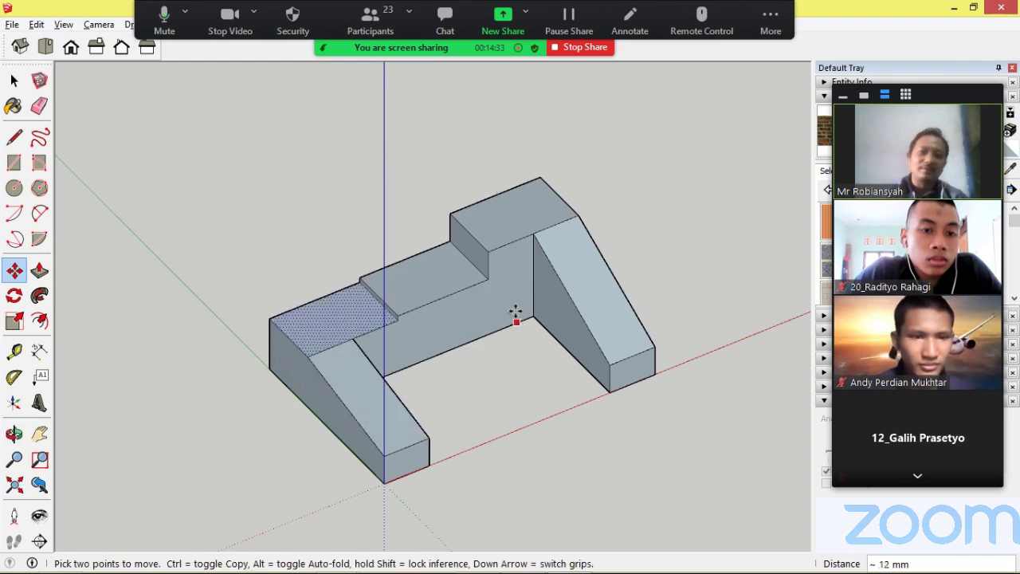
# - Select all connected geometry of the upper section and make it a group
pyautogui.click(14, 80)
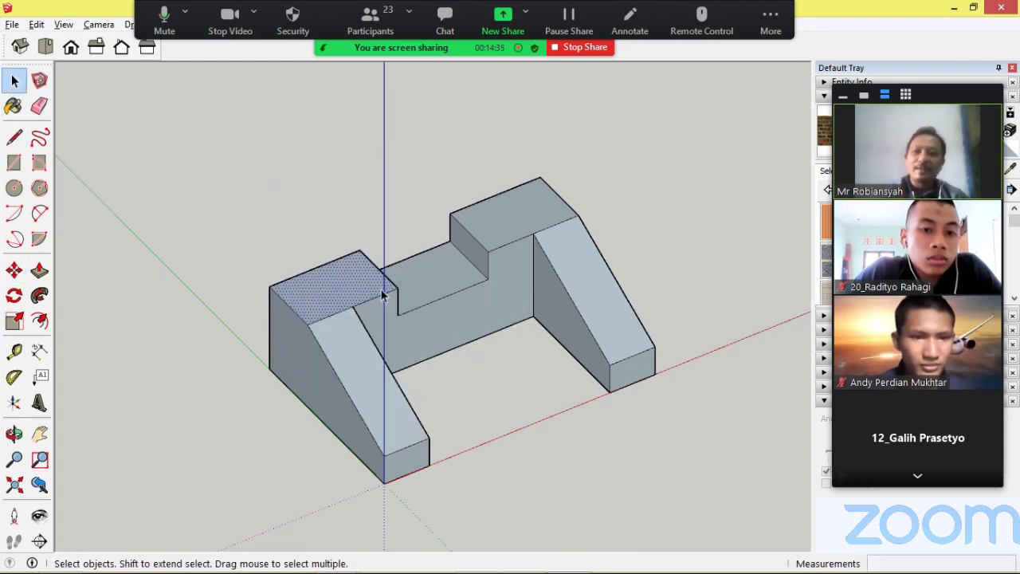
pyautogui.tripleClick(331, 293)
pyautogui.rightClick(322, 290)
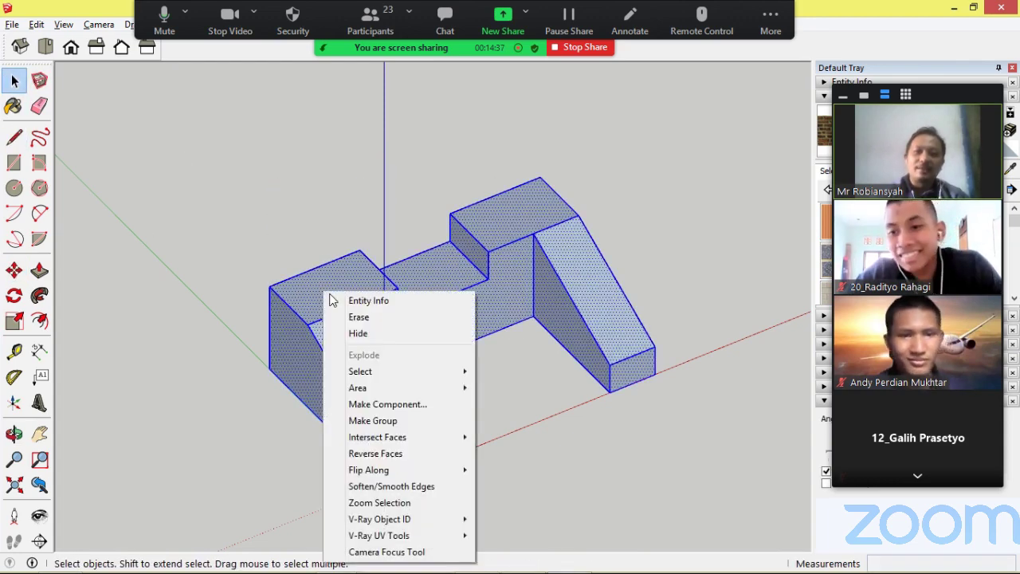
pyautogui.click(428, 418)
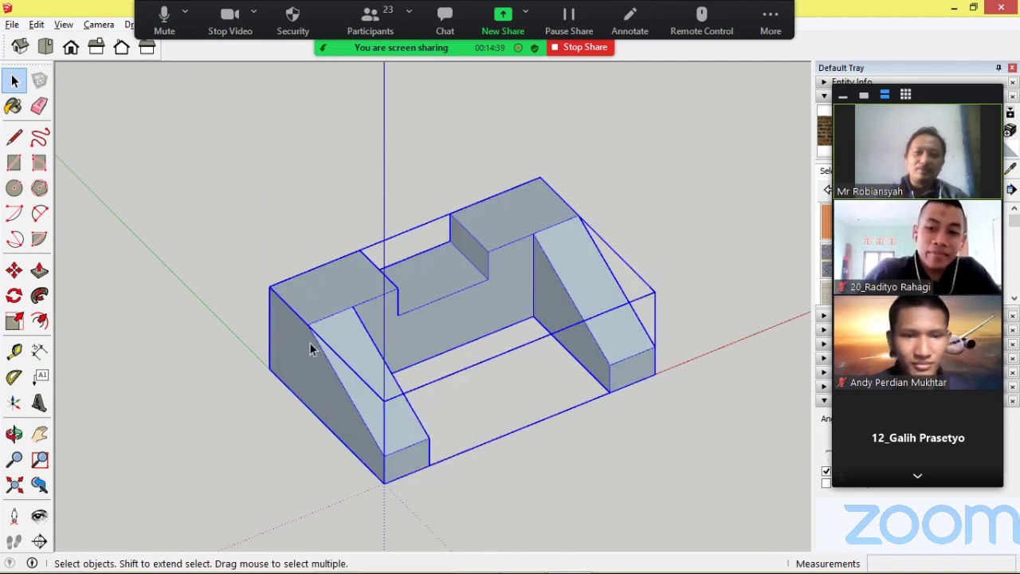
# - Move the base block with the hole 328 mm along the red axis to sit close beside the upper section
pyautogui.scroll(-3, 245, 336)
pyautogui.scroll(-2, 245, 335)
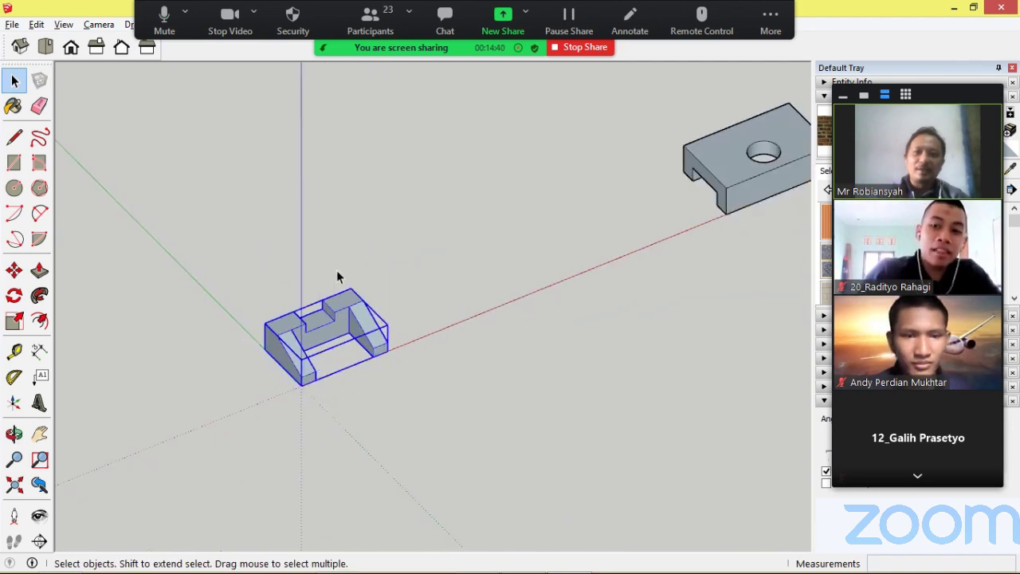
pyautogui.click(13, 271)
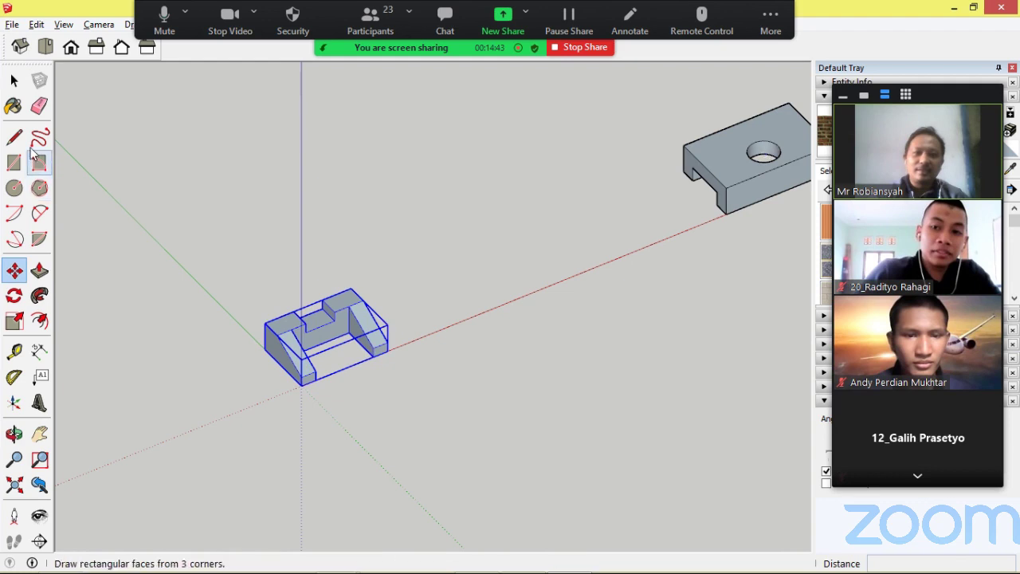
pyautogui.click(15, 81)
pyautogui.click(703, 175)
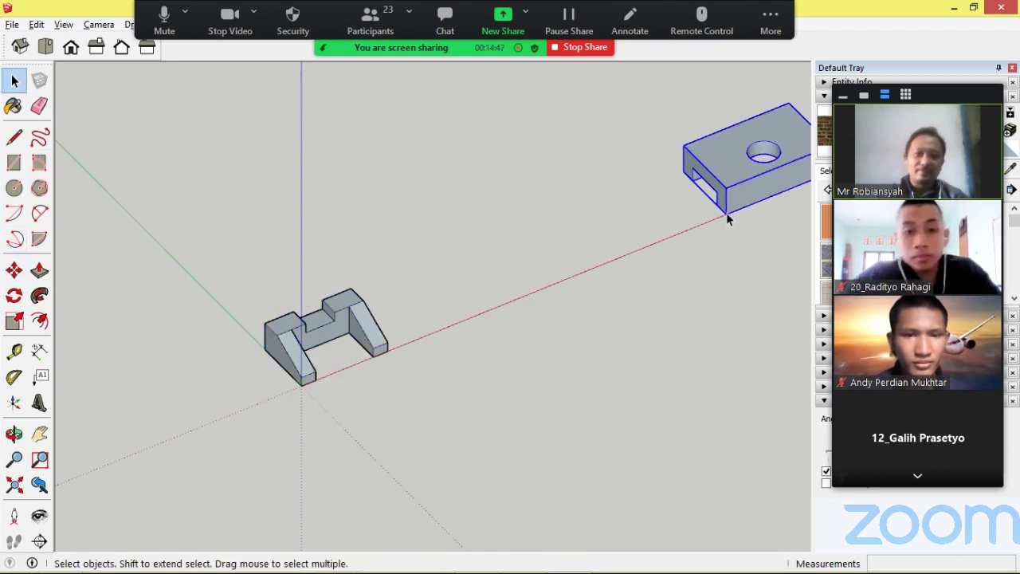
pyautogui.press('m')
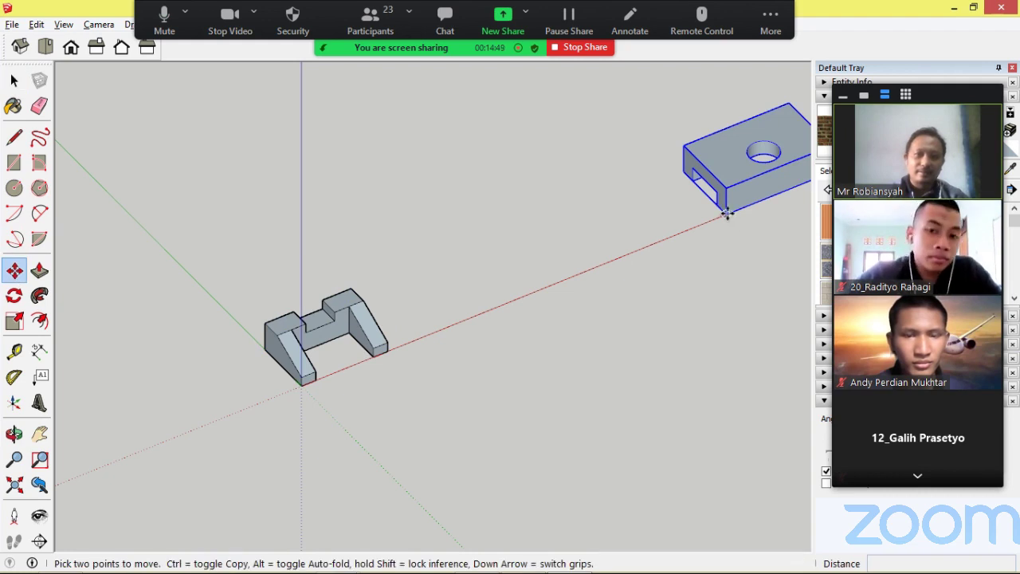
pyautogui.click(726, 213)
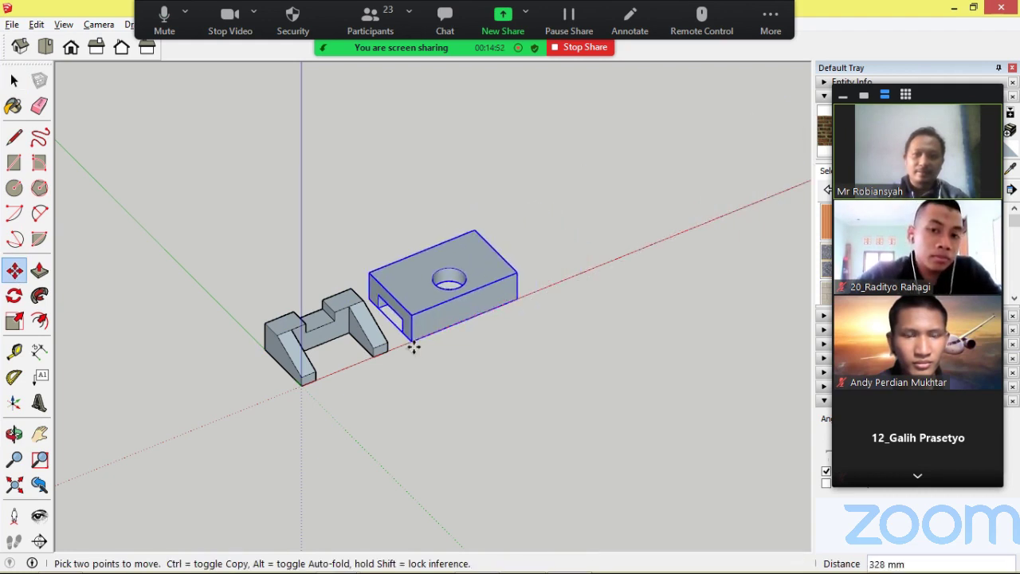
pyautogui.scroll(5, 399, 318)
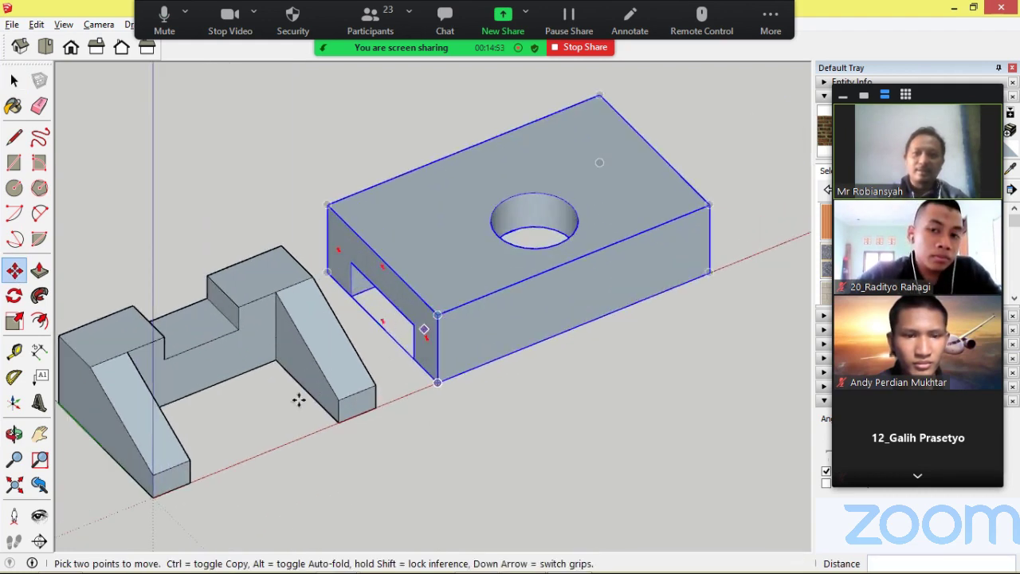
pyautogui.moveTo(275, 396)
pyautogui.mouseDown(button='middle')
pyautogui.moveTo(501, 311)
pyautogui.moveTo(407, 400)
pyautogui.mouseUp(button='middle')
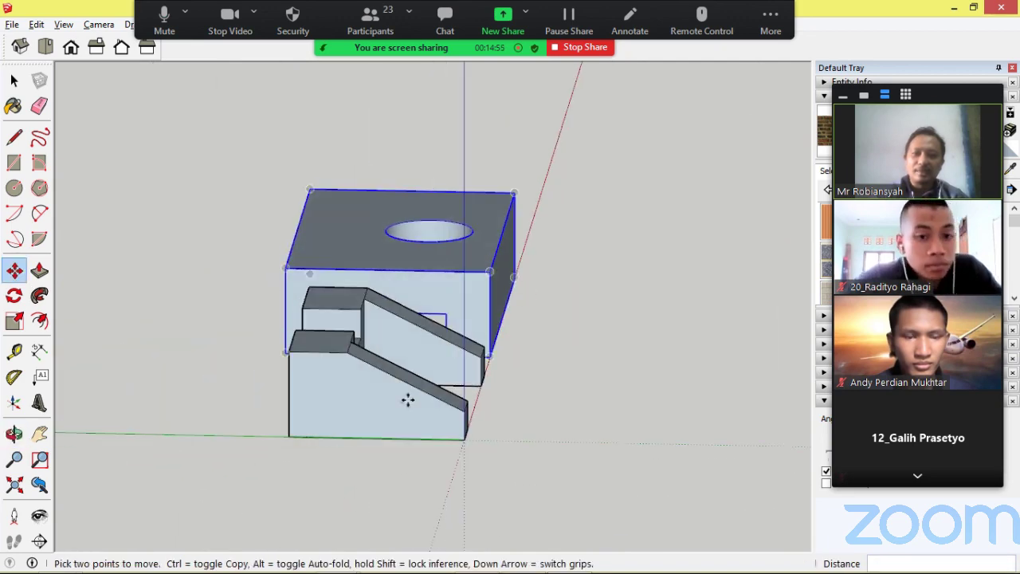
pyautogui.moveTo(283, 339)
pyautogui.mouseDown(button='middle')
pyautogui.moveTo(449, 364)
pyautogui.moveTo(314, 377)
pyautogui.moveTo(287, 359)
pyautogui.mouseUp(button='middle')
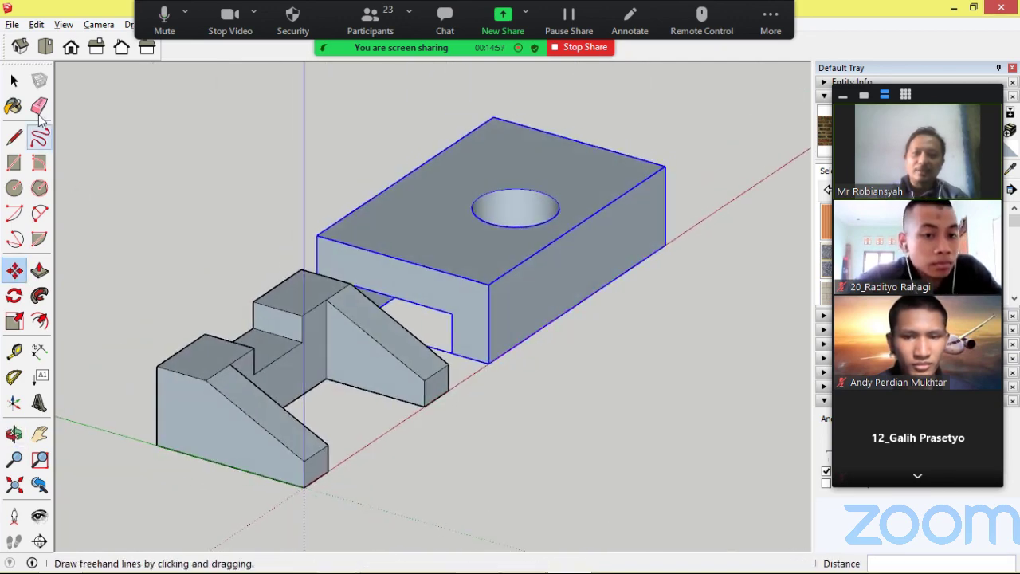
# - Move the upper section group by its corner at the origin onto the base block's nearest top corner
pyautogui.click(15, 82)
pyautogui.click(246, 444)
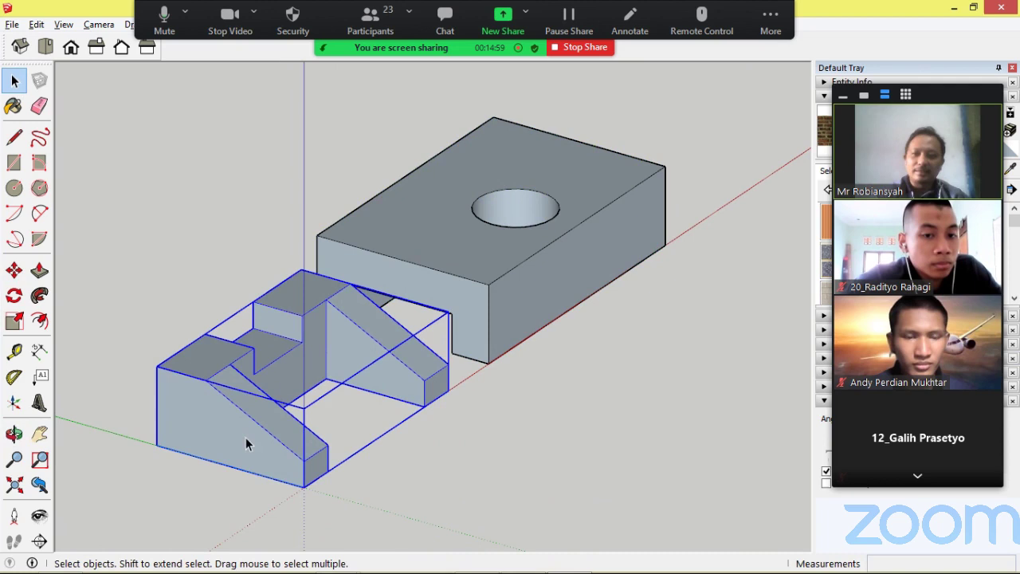
pyautogui.click(14, 271)
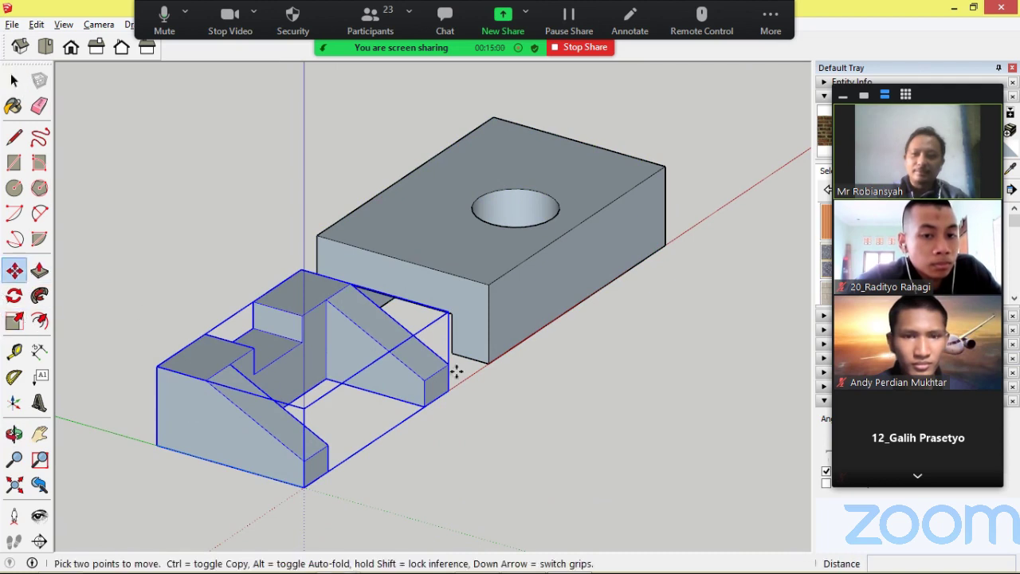
pyautogui.click(307, 486)
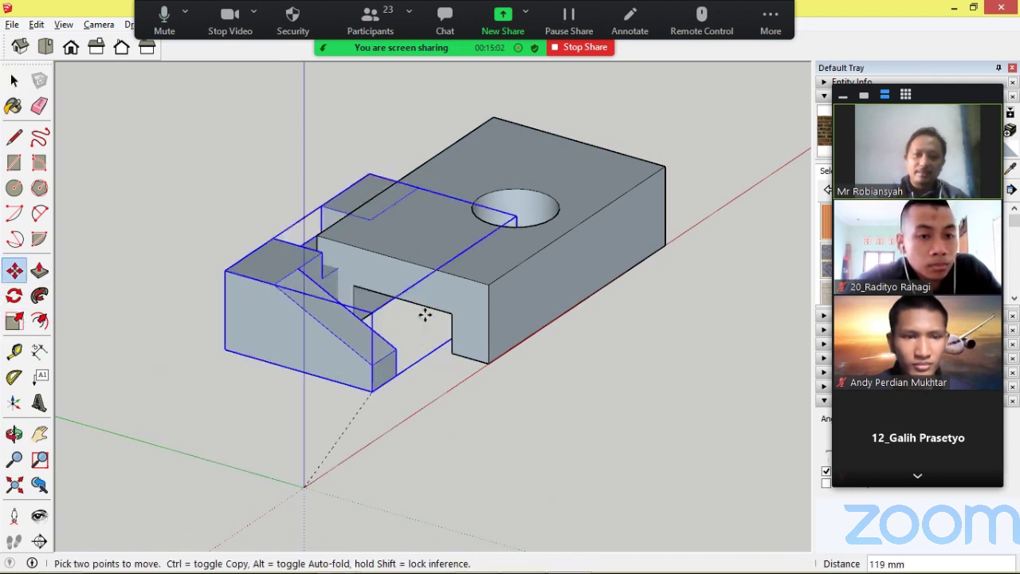
pyautogui.click(492, 282)
pyautogui.press('o')
pyautogui.moveTo(569, 230); pyautogui.dragTo(471, 321)
pyautogui.press('m')
pyautogui.scroll(-3, 475, 326)
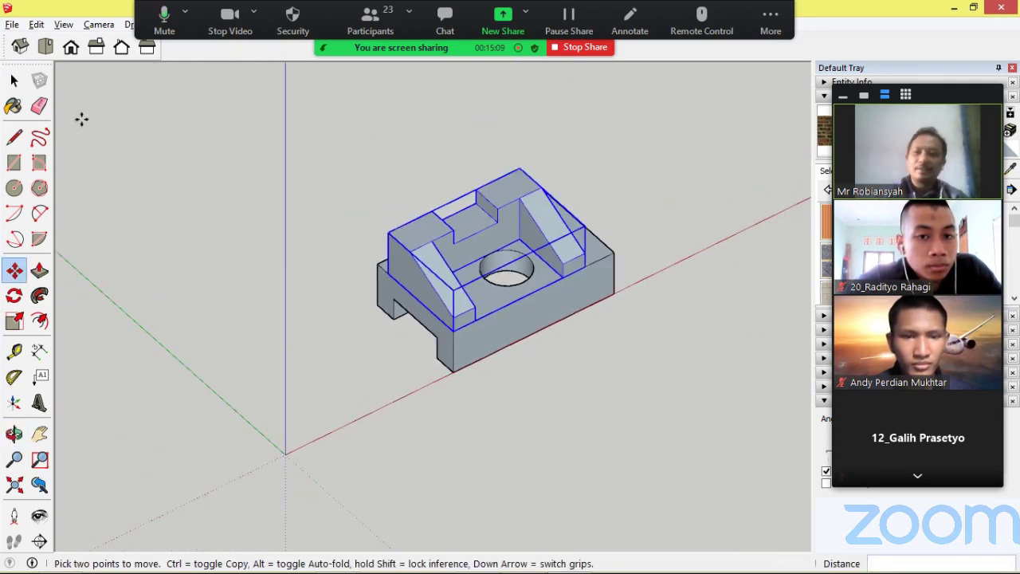
# - Examine the dimensioned reference drawing and the top view for the upper section's position on the base block
pyautogui.click(46, 47)
pyautogui.scroll(-6, 529, 288)
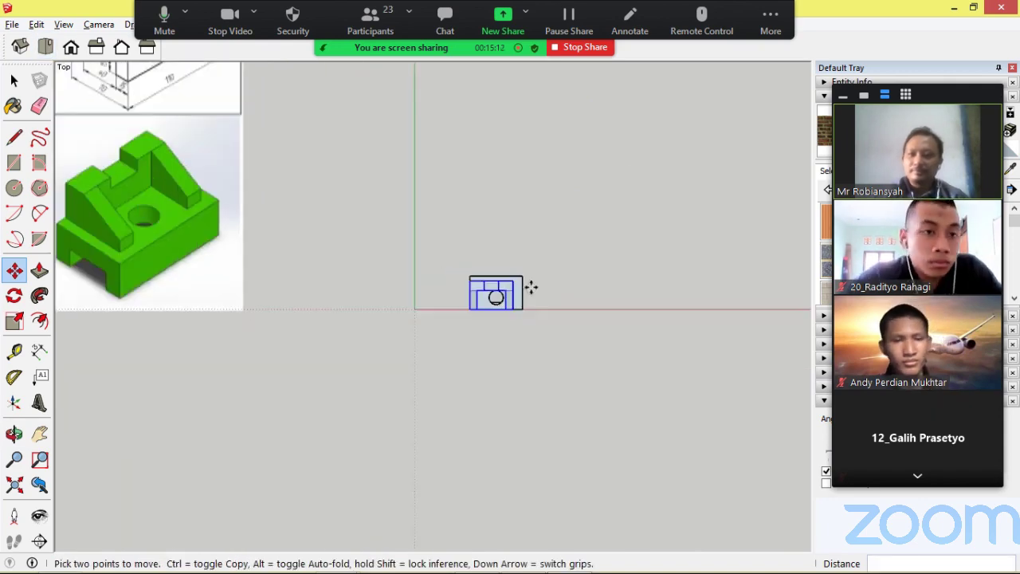
pyautogui.scroll(3, 286, 78)
pyautogui.scroll(5, 306, 108)
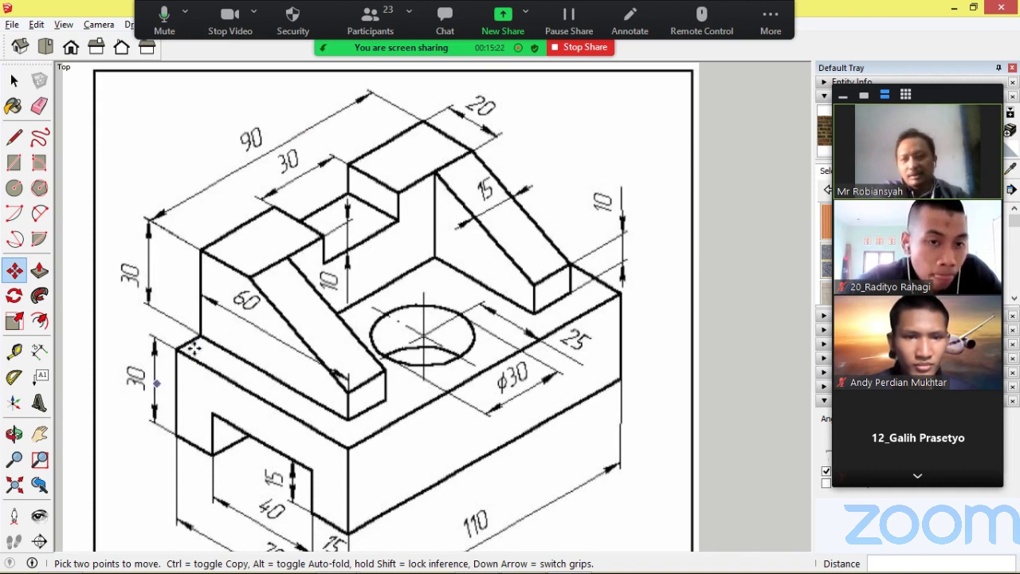
pyautogui.scroll(-1, 317, 341)
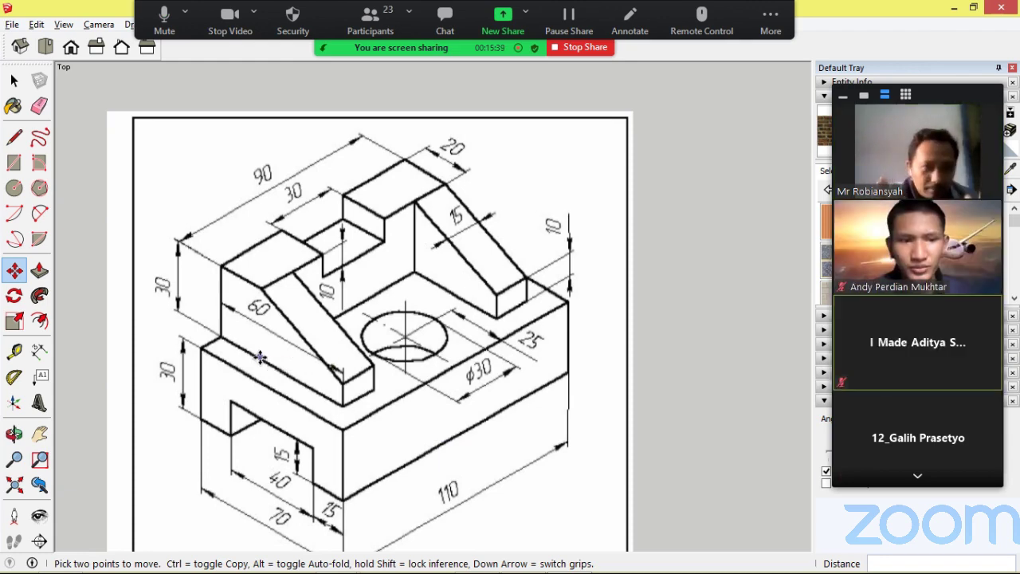
pyautogui.scroll(-8, 239, 406)
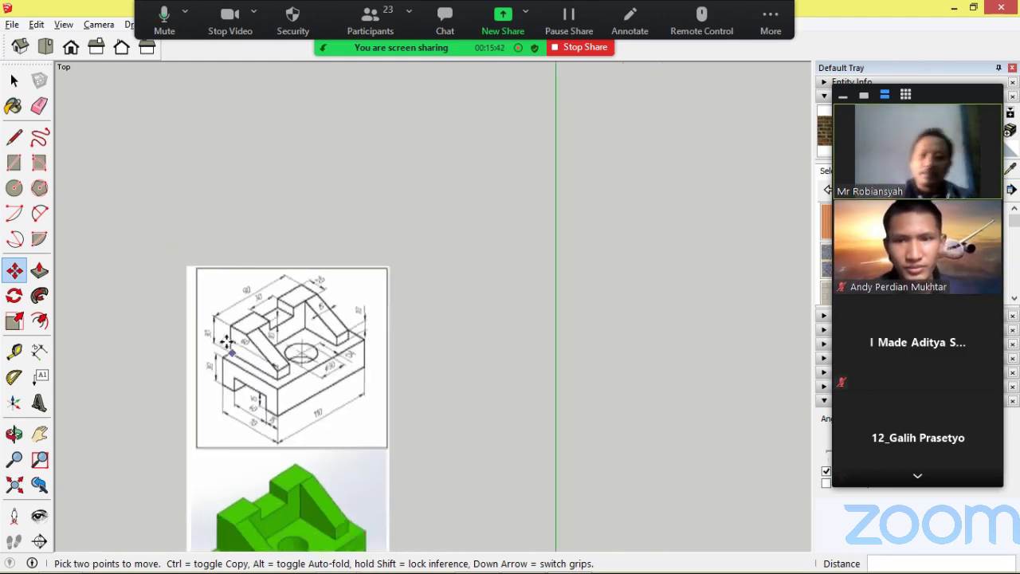
pyautogui.scroll(10, 456, 476)
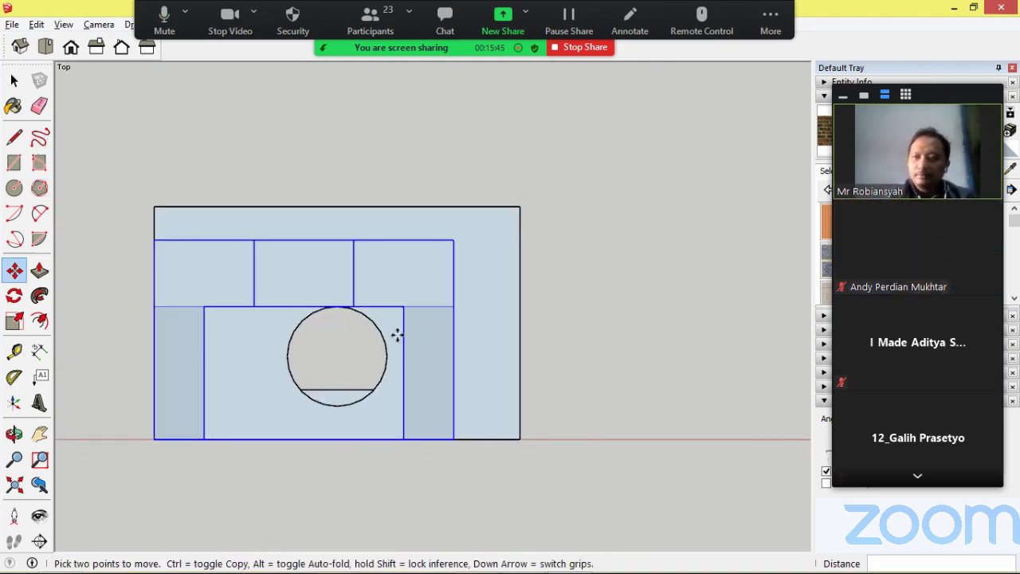
# - Shift the upper section 10 mm along the green axis, flush with the base block's rear long edge
pyautogui.moveTo(396, 335)
pyautogui.mouseDown(button='middle')
pyautogui.moveTo(505, 166)
pyautogui.moveTo(598, 126)
pyautogui.moveTo(337, 303)
pyautogui.mouseUp(button='middle')
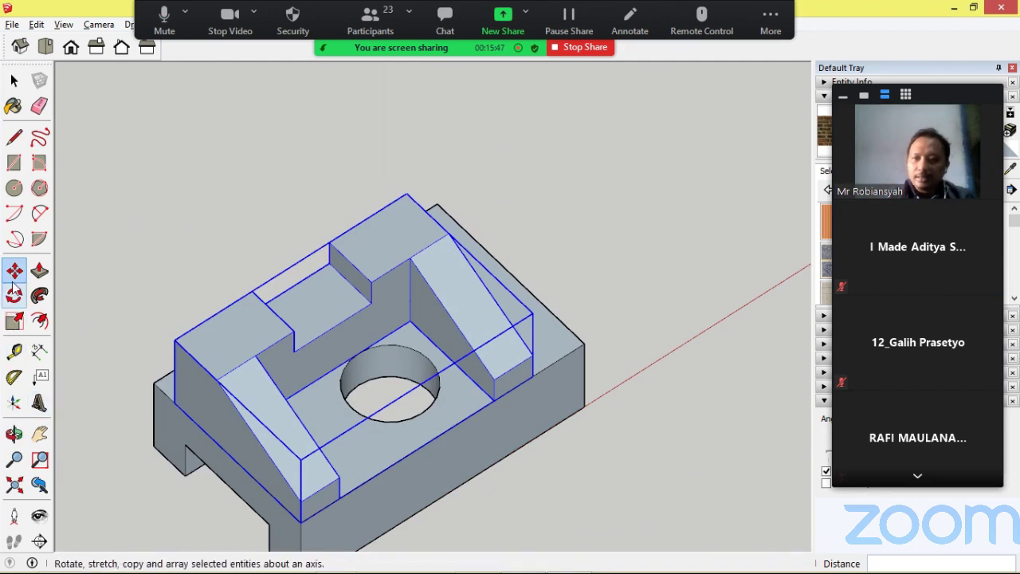
pyautogui.click(174, 405)
pyautogui.click(150, 386)
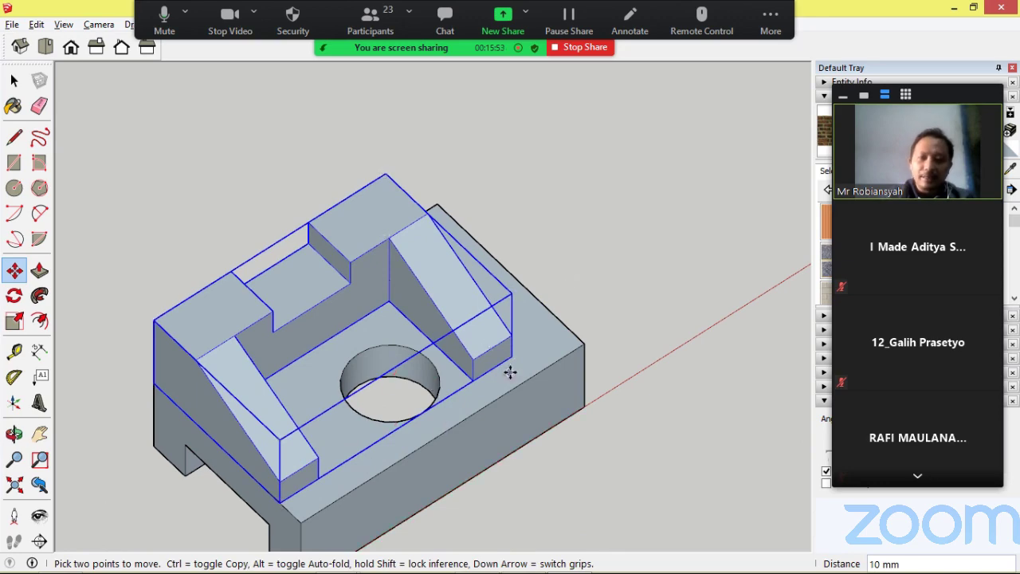
# - Move the upper section 10 mm along the red axis, inward from the base block's slotted end, and clear the selection
pyautogui.scroll(2, 511, 371)
pyautogui.scroll(-4, 502, 414)
pyautogui.scroll(1, 469, 471)
pyautogui.scroll(4, 355, 398)
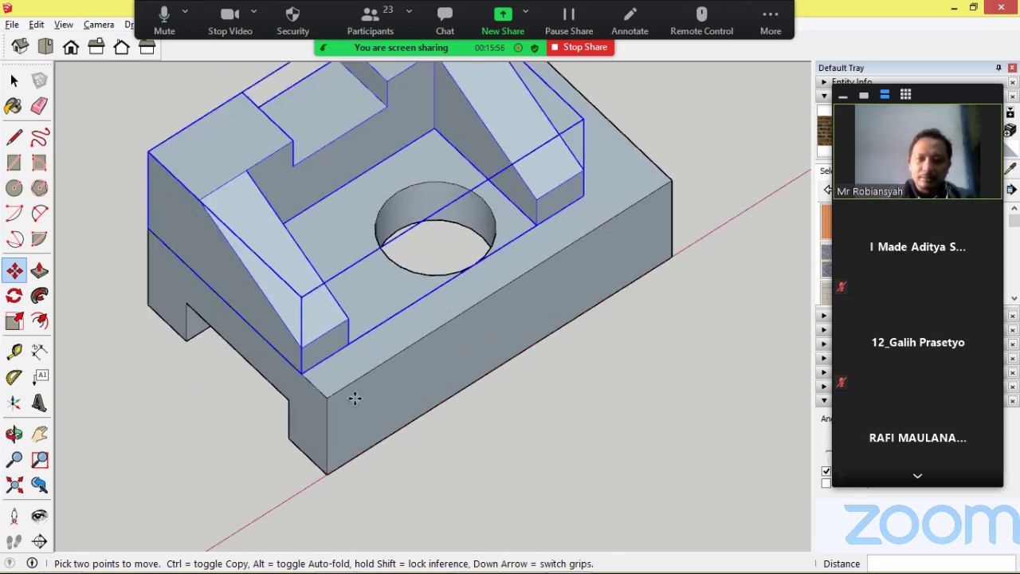
pyautogui.click(301, 372)
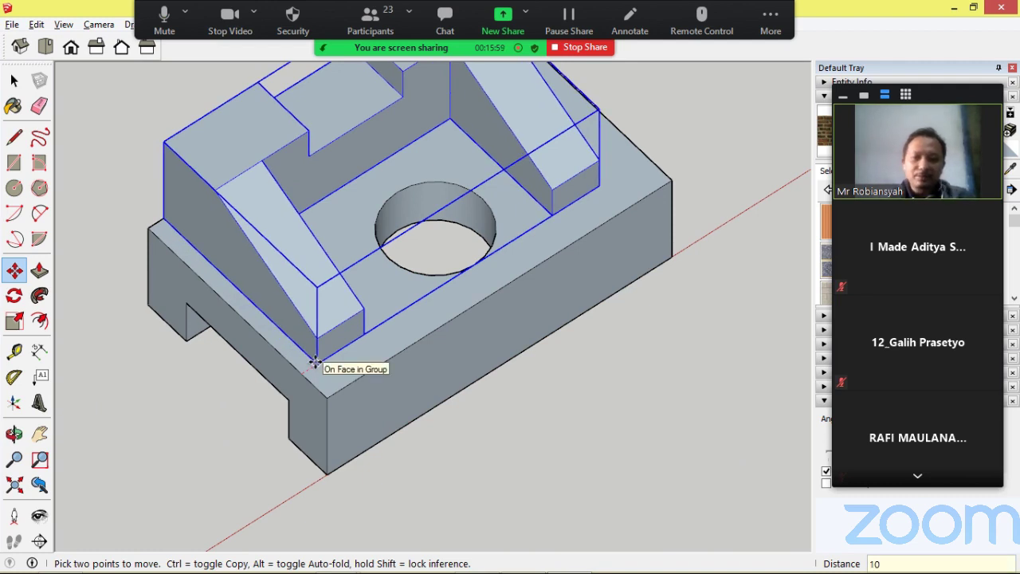
pyautogui.press('Return')
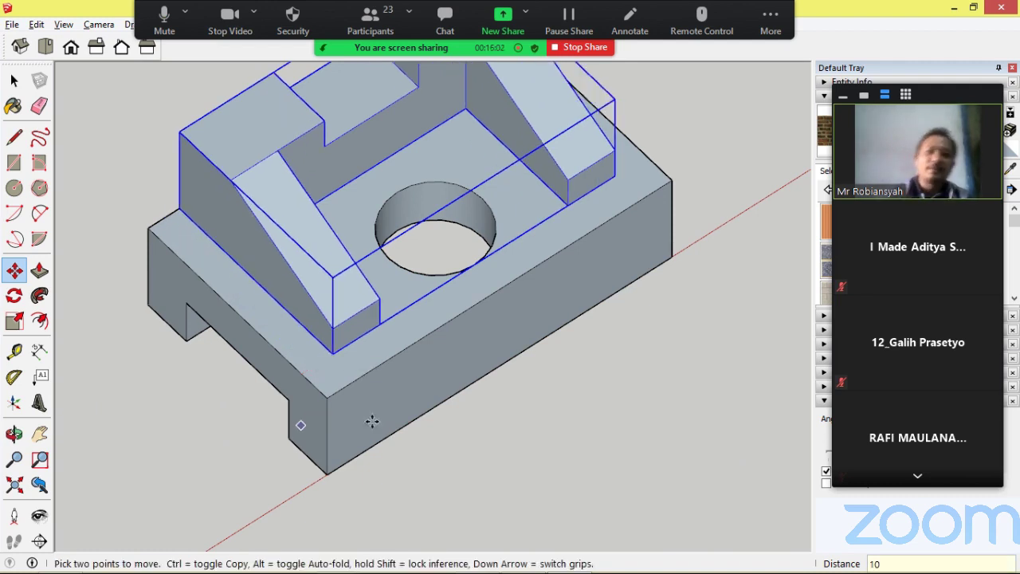
pyautogui.scroll(-3, 382, 410)
pyautogui.click(13, 80)
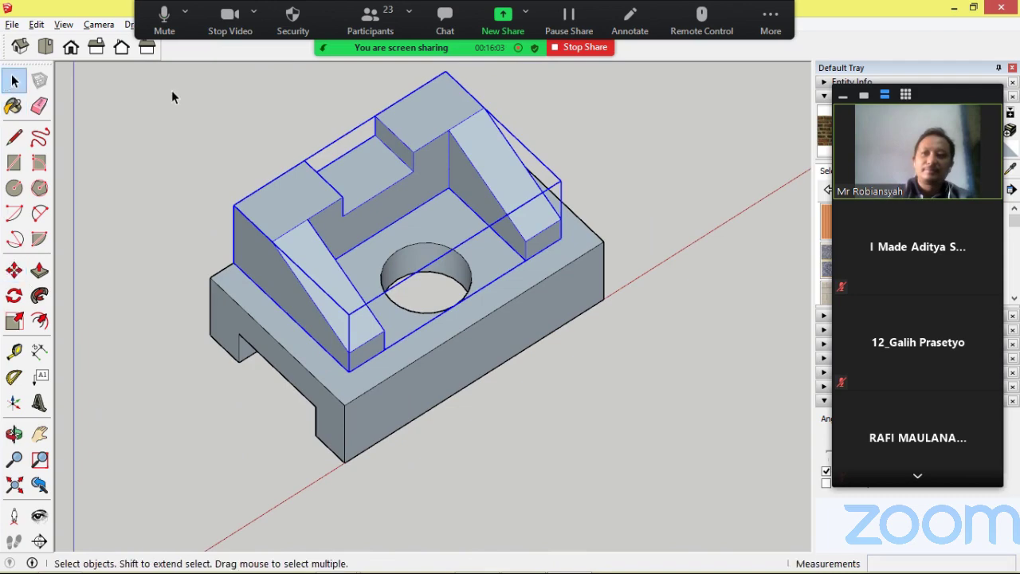
pyautogui.click(173, 90)
# - Select the upper section and the base block and combine them into one group
pyautogui.moveTo(228, 135); pyautogui.dragTo(156, 240, button='middle')
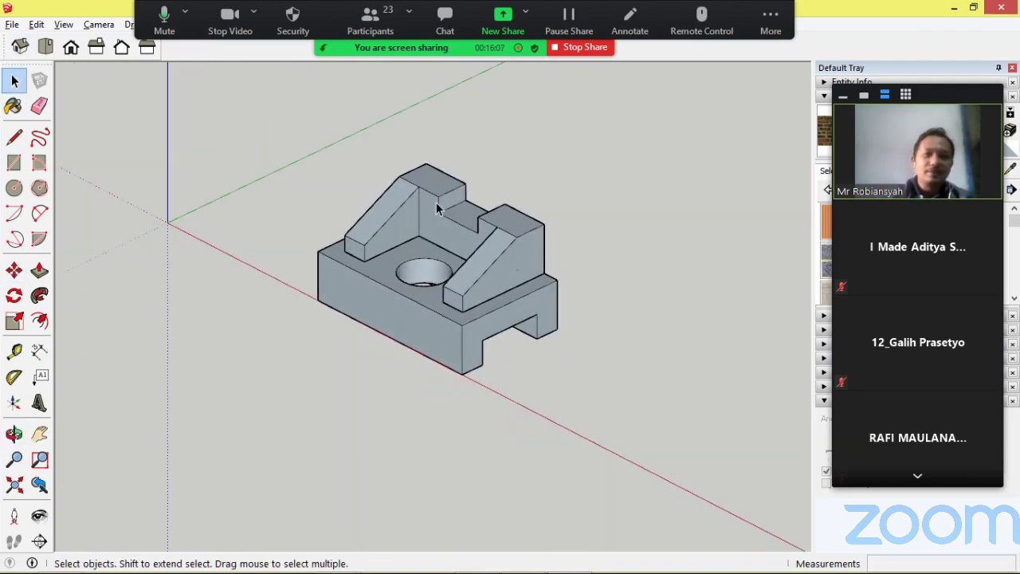
pyautogui.click(471, 250)
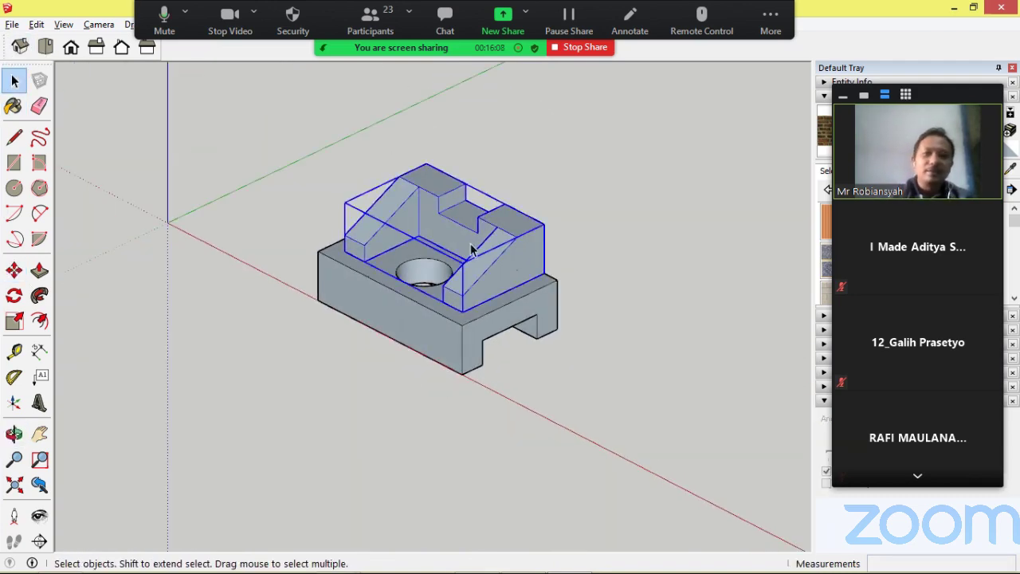
pyautogui.keyDown('shift'); pyautogui.click(434, 341); pyautogui.keyUp('shift')
pyautogui.rightClick(435, 341)
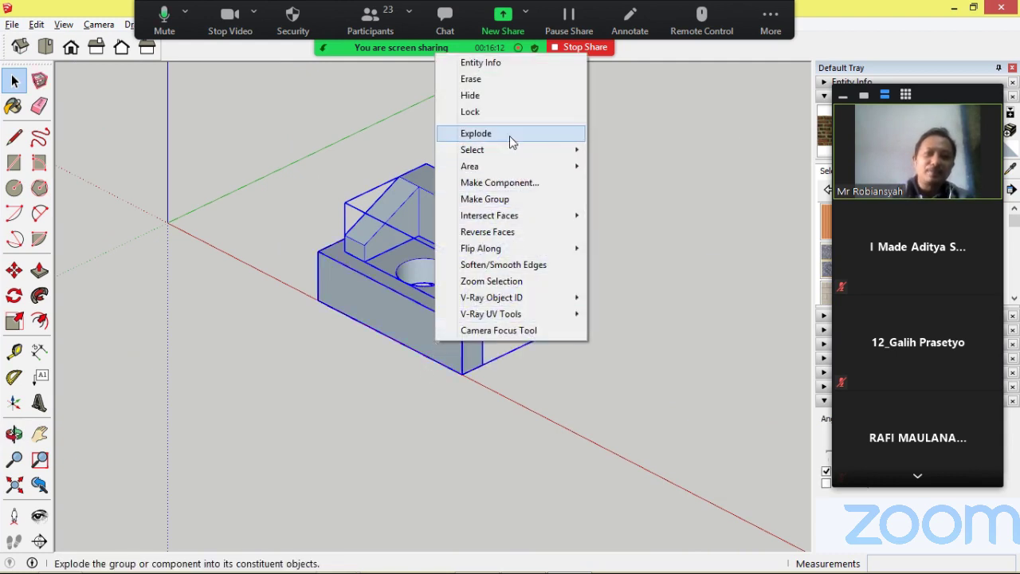
pyautogui.click(527, 199)
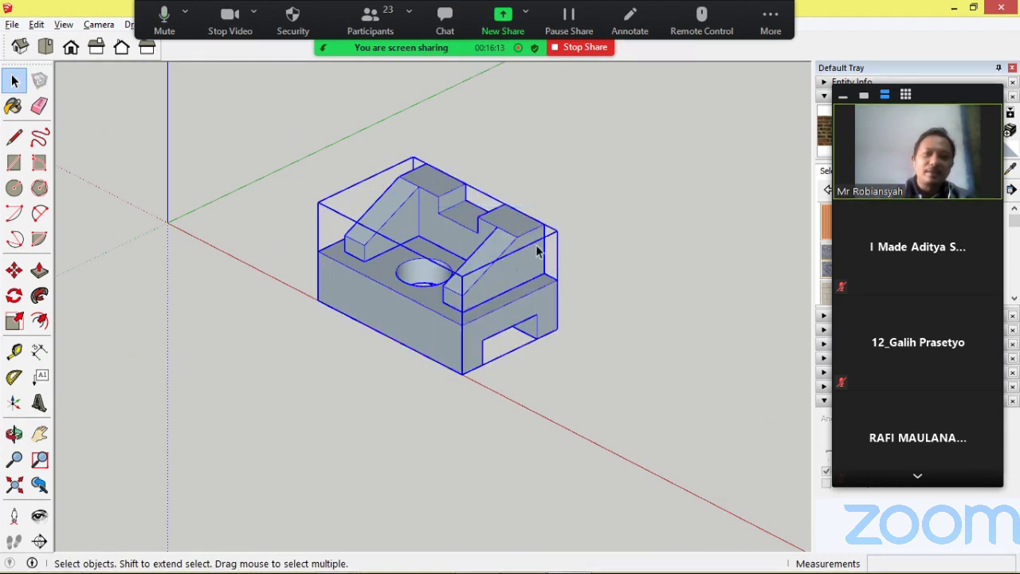
# - Move the combined block by its lower front corner to the axes origin and deselect it
pyautogui.moveTo(537, 251); pyautogui.dragTo(550, 291, button='middle')
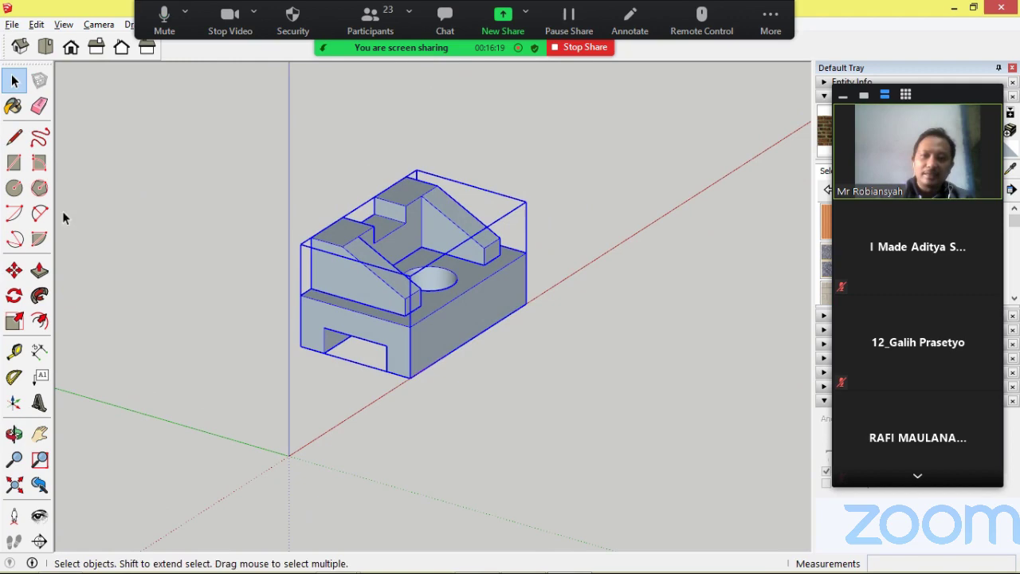
pyautogui.click(14, 271)
pyautogui.moveTo(406, 377); pyautogui.dragTo(289, 456)
pyautogui.moveTo(376, 329); pyautogui.dragTo(239, 311, button='middle')
pyautogui.click(13, 82)
pyautogui.click(305, 170)
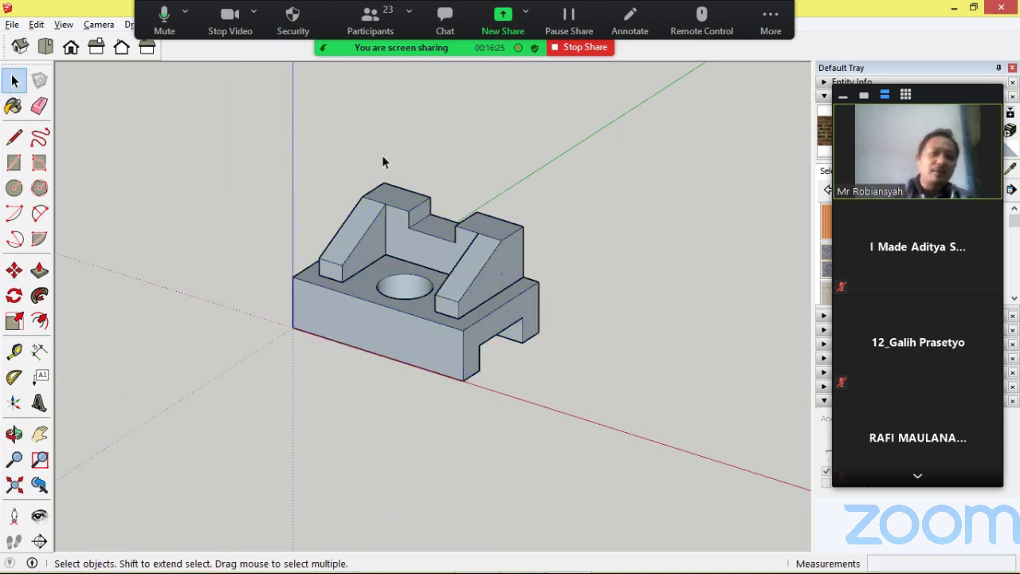
# - Dimension the base block's height at its rear edge and the slot's height beside the slotted end
pyautogui.scroll(2, 463, 164)
pyautogui.click(39, 350)
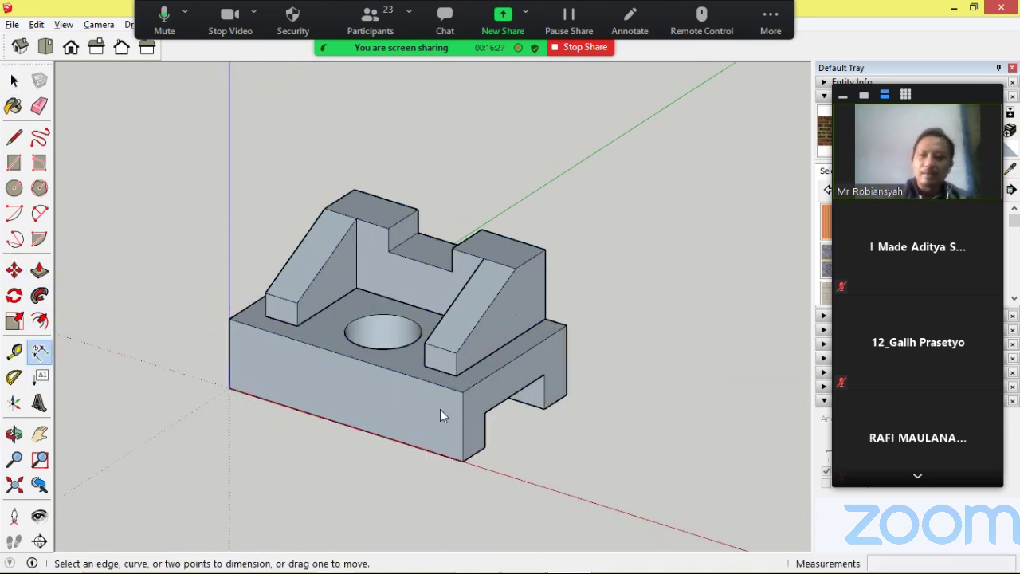
pyautogui.scroll(1, 562, 399)
pyautogui.click(582, 393)
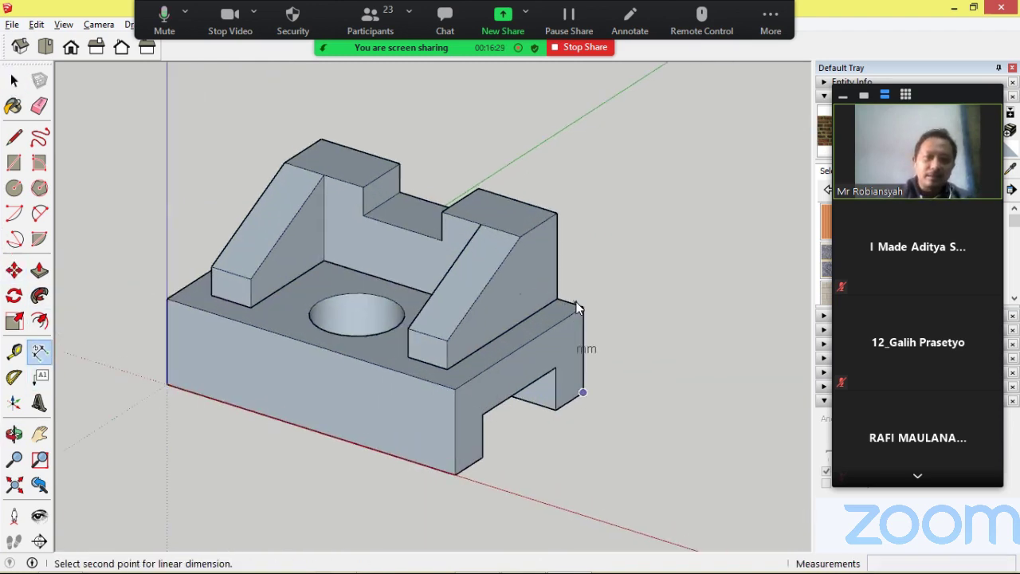
pyautogui.click(672, 332)
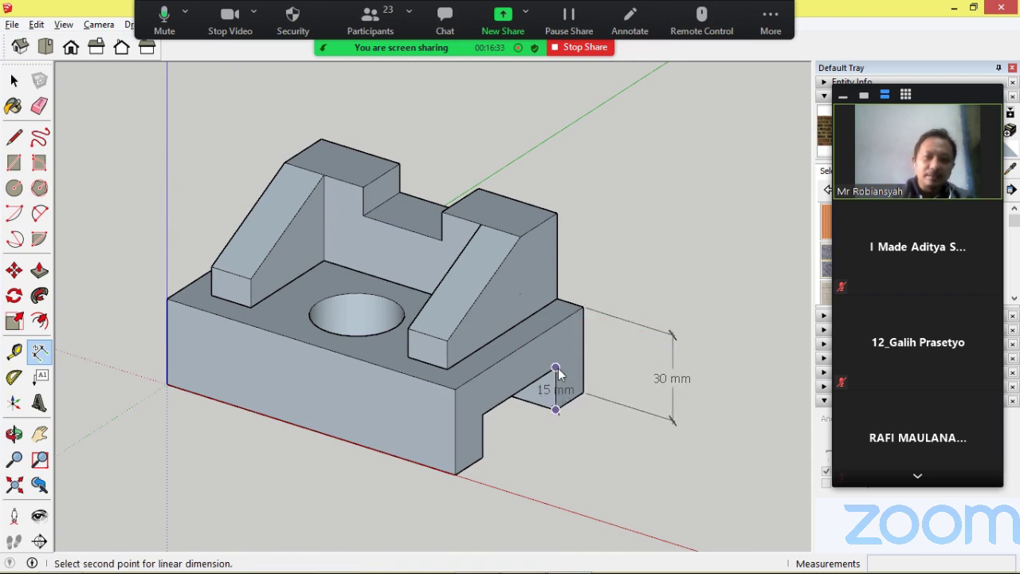
pyautogui.click(558, 369)
pyautogui.click(640, 409)
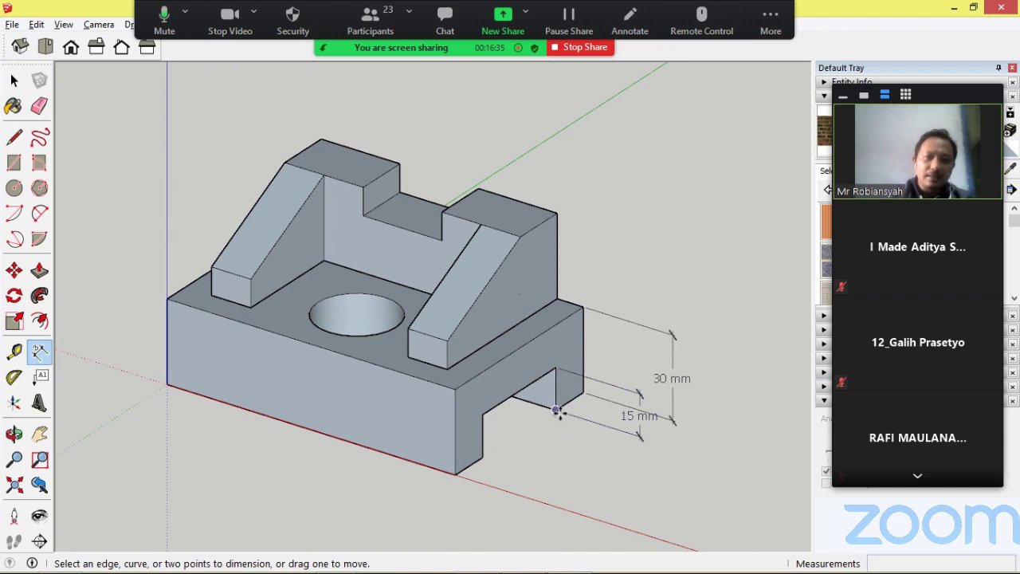
# - Reposition the slot height and base height dimensions farther out from the block
pyautogui.click(558, 409)
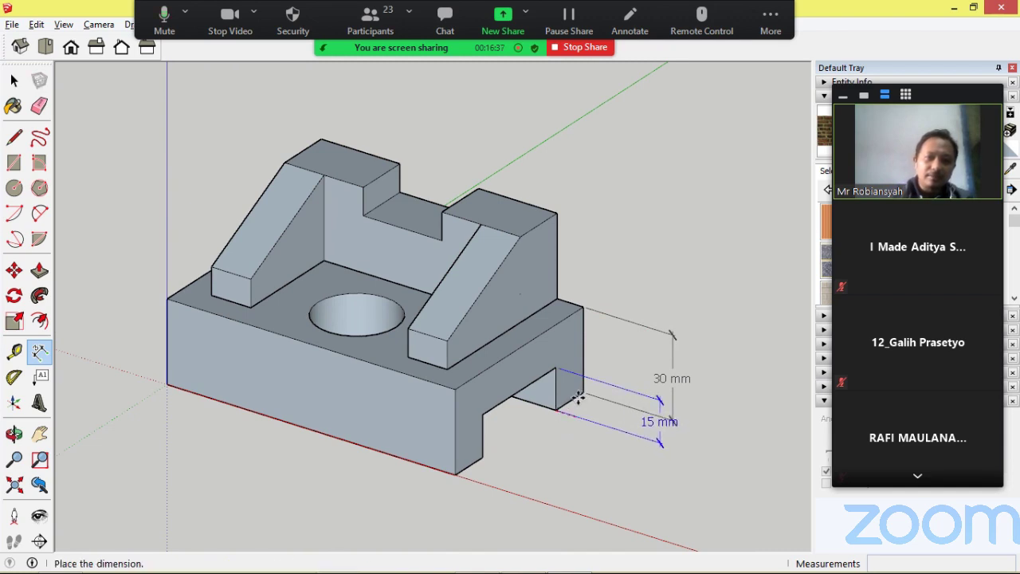
pyautogui.press('Escape')
pyautogui.click(40, 350)
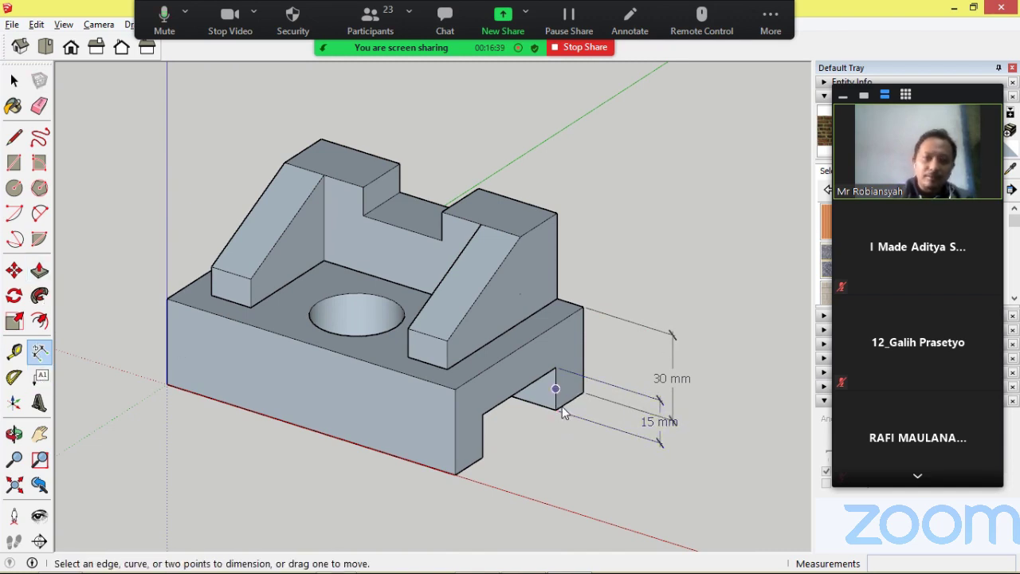
pyautogui.scroll(2, 562, 412)
pyautogui.click(589, 392)
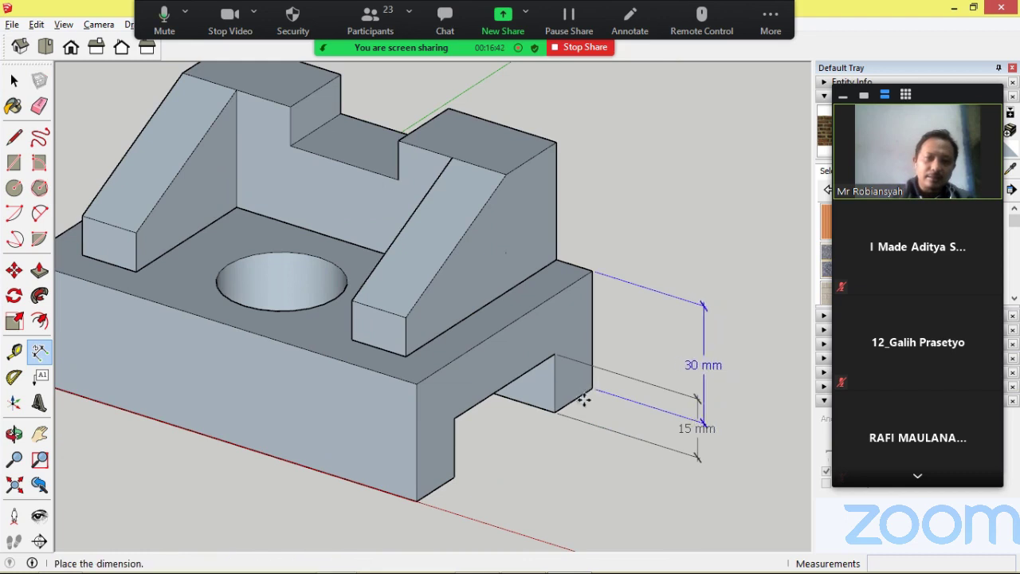
pyautogui.click(598, 399)
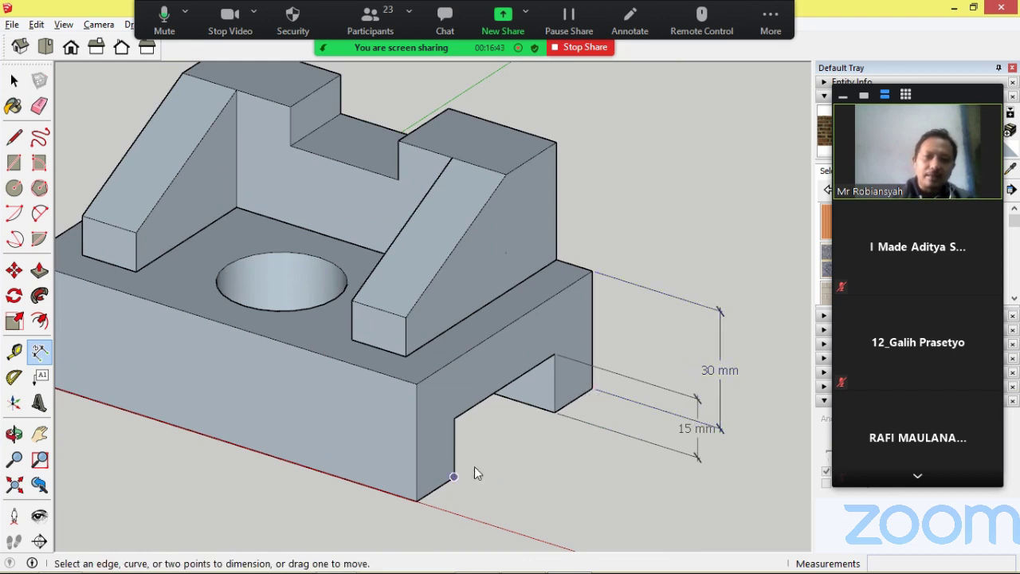
# - Dimension the width of the front foot beside the slot along its bottom edge
pyautogui.click(453, 477)
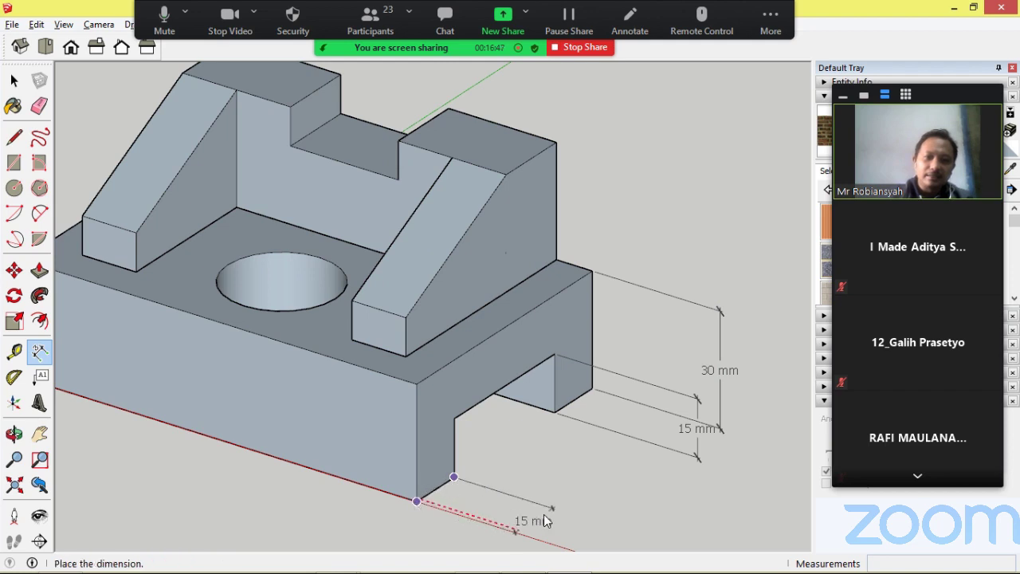
pyautogui.click(546, 520)
pyautogui.scroll(-3, 507, 328)
# - Dimension the upper section's full height and the height of the rib's short front end
pyautogui.scroll(4, 562, 294)
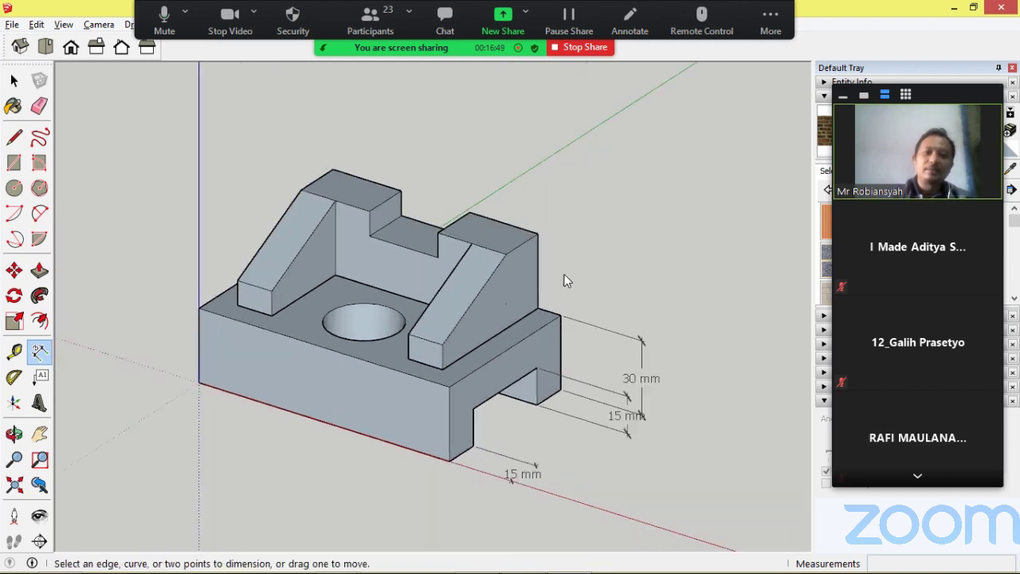
pyautogui.click(532, 226)
pyautogui.click(532, 316)
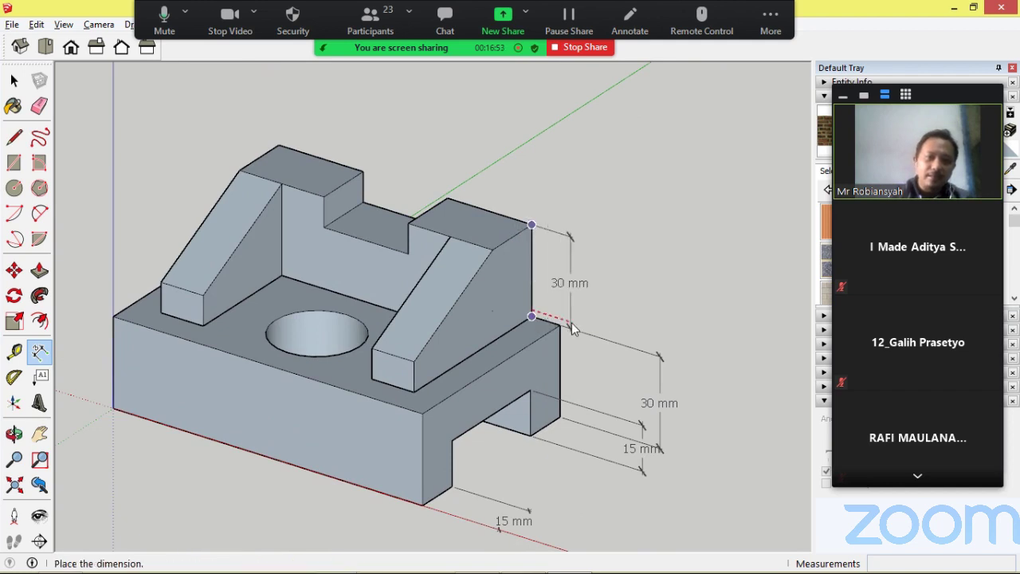
pyautogui.click(644, 340)
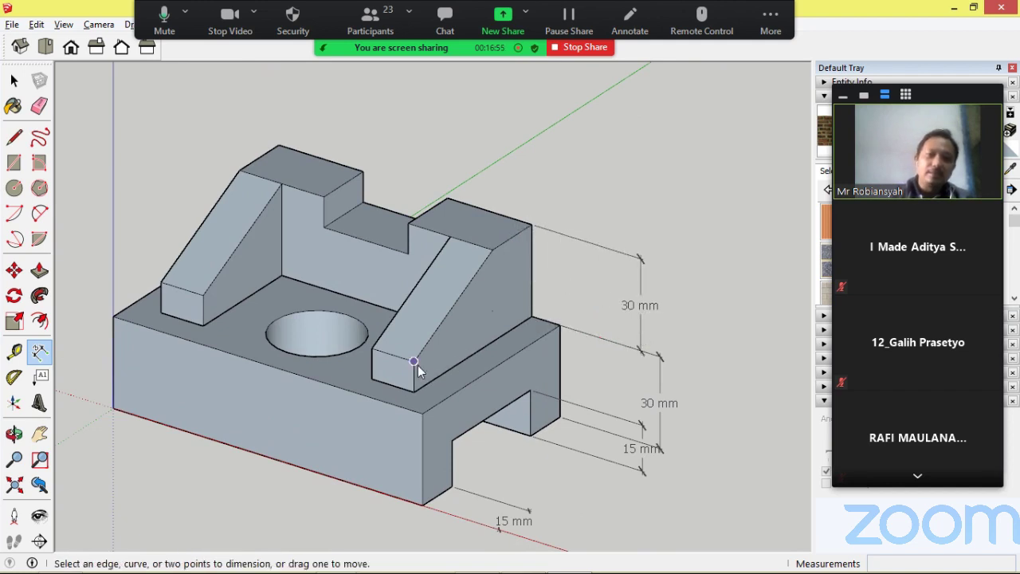
pyautogui.click(540, 428)
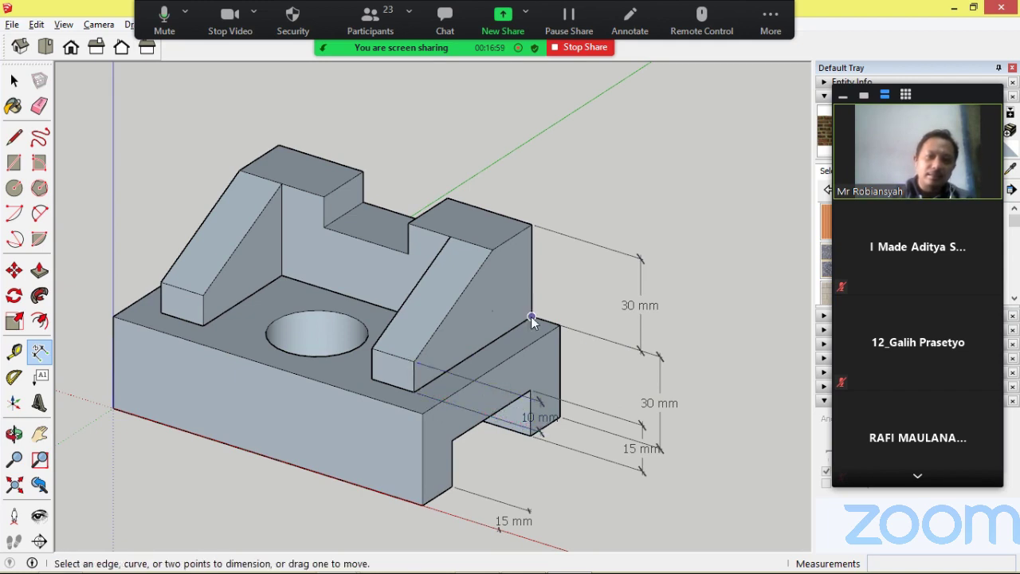
# - Dimension the upper section's full depth along the base, from its rear corner to the rib's front end, placed clear of the block
pyautogui.click(531, 317)
pyautogui.click(414, 392)
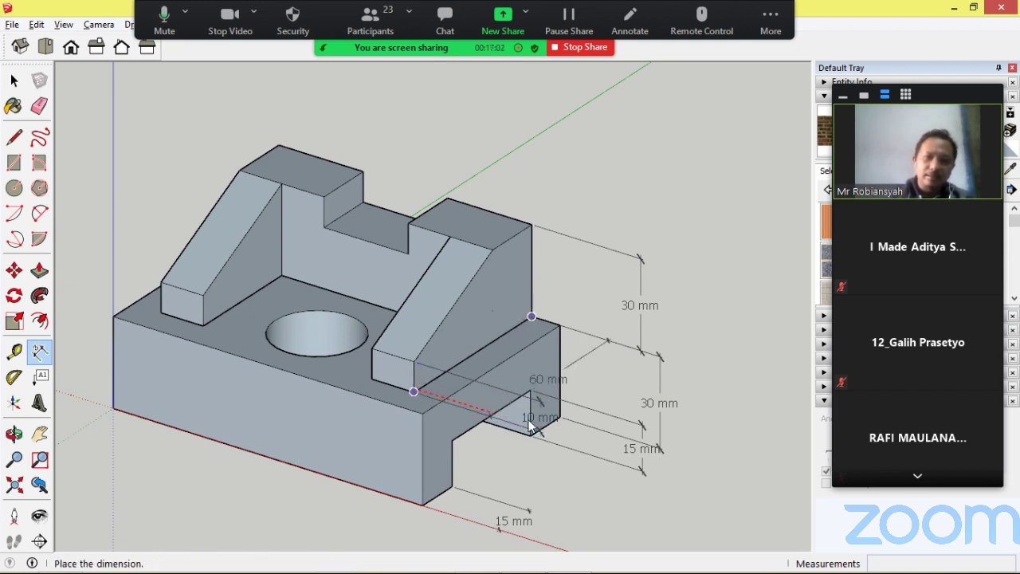
pyautogui.click(634, 458)
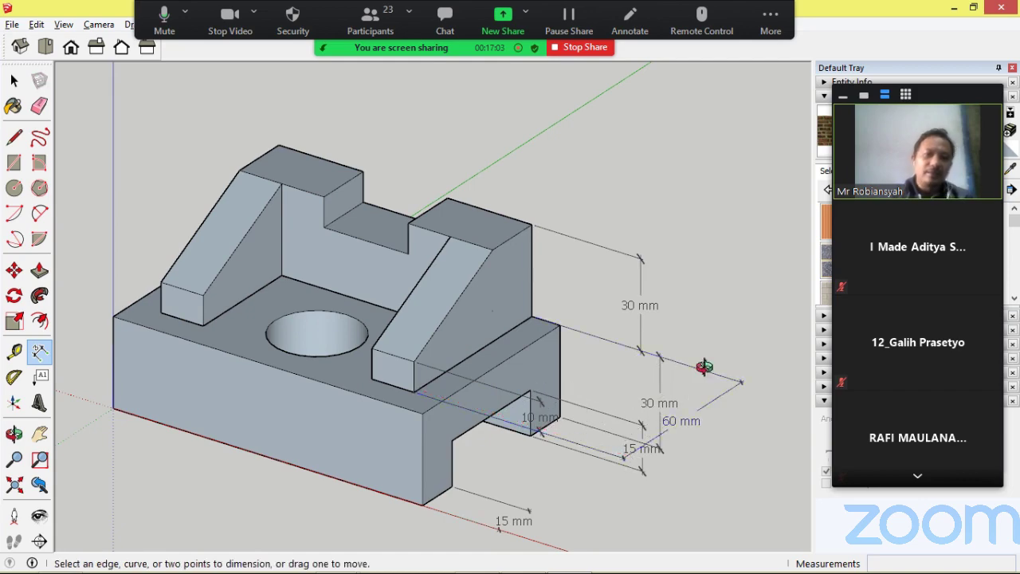
# - Examine the dimensioned block from several angles, comparing the slotted side, the ribs and the placed dimensions
pyautogui.moveTo(704, 367); pyautogui.dragTo(781, 365, button='middle')
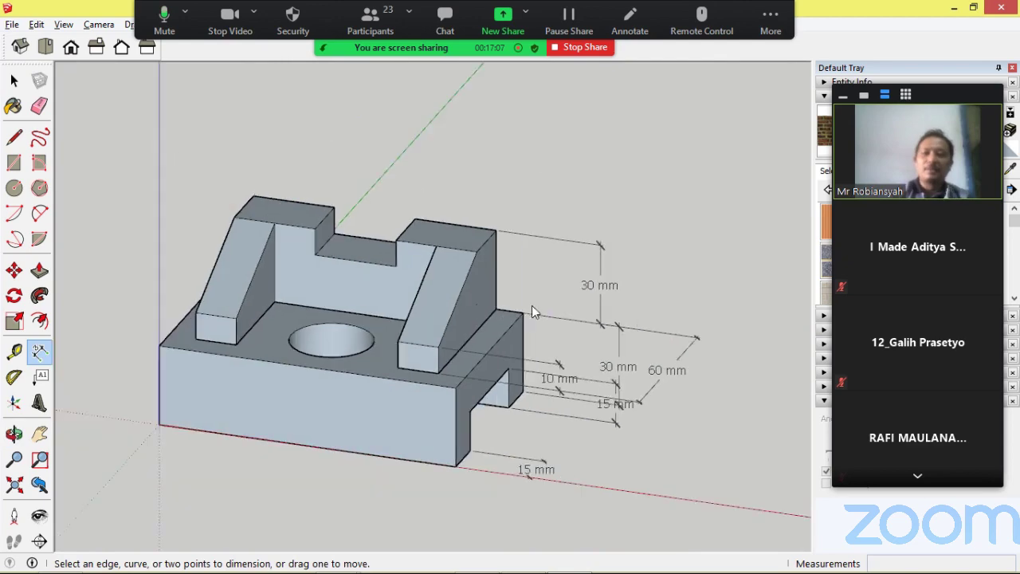
pyautogui.moveTo(534, 311); pyautogui.dragTo(690, 230, button='middle')
pyautogui.moveTo(358, 234); pyautogui.dragTo(518, 319, button='middle')
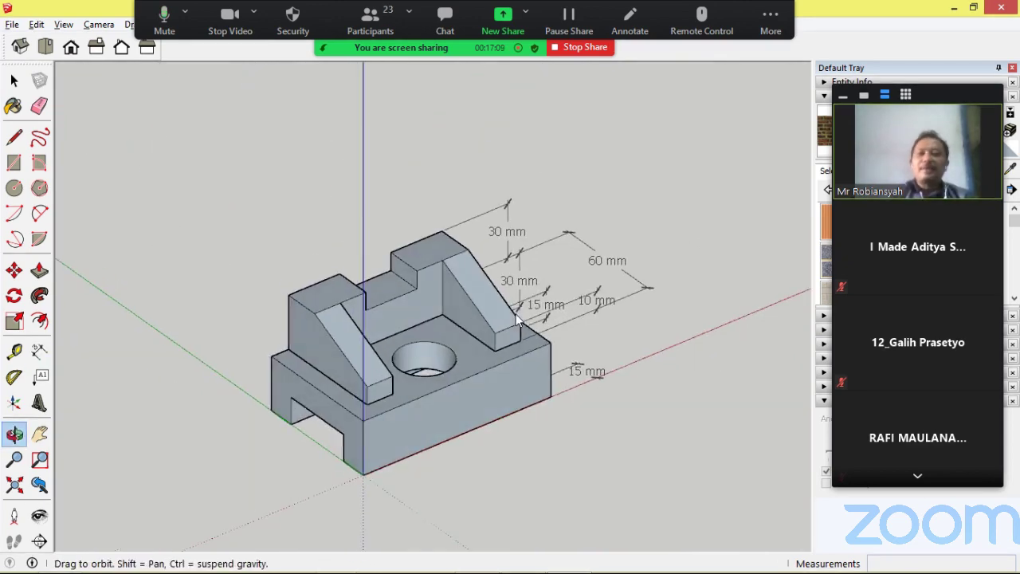
pyautogui.scroll(-2, 333, 345)
pyautogui.scroll(4, 254, 408)
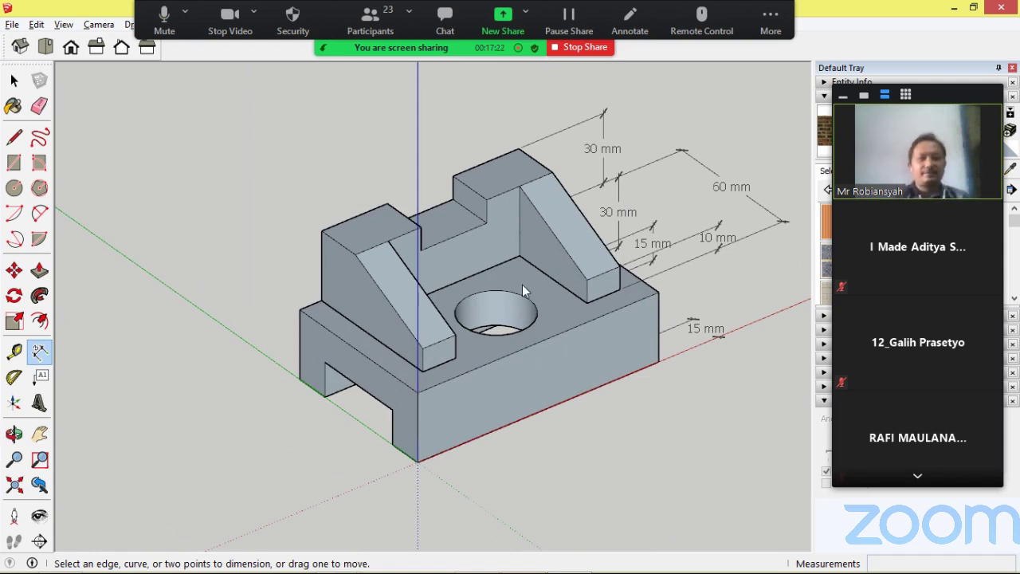
pyautogui.scroll(-3, 525, 276)
pyautogui.scroll(2, 582, 173)
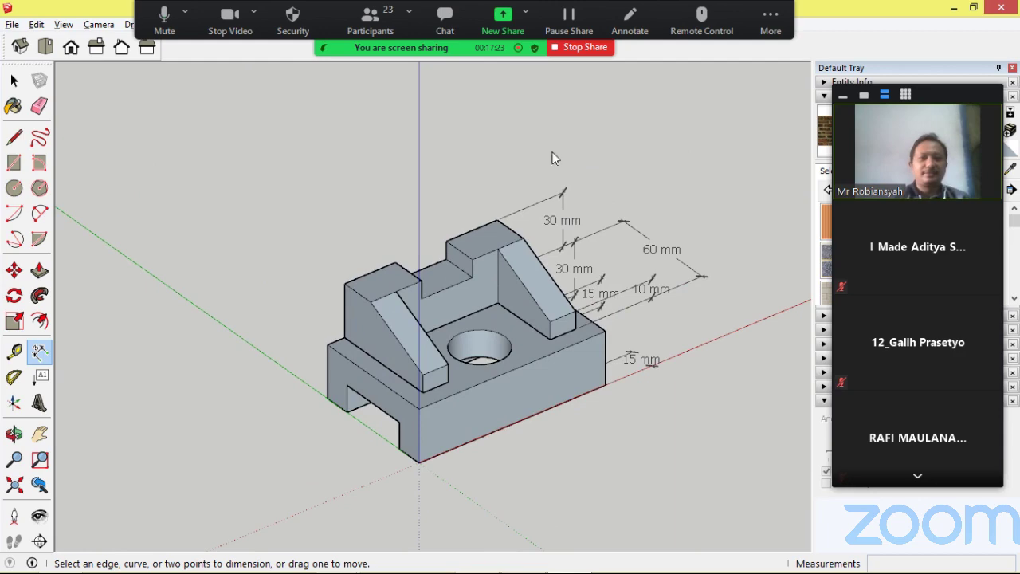
pyautogui.moveTo(550, 155)
pyautogui.mouseDown(button='middle')
pyautogui.moveTo(547, 216)
pyautogui.moveTo(269, 246)
pyautogui.moveTo(582, 216)
pyautogui.moveTo(663, 321)
pyautogui.moveTo(538, 296)
pyautogui.moveTo(612, 64)
pyautogui.mouseUp(button='middle')
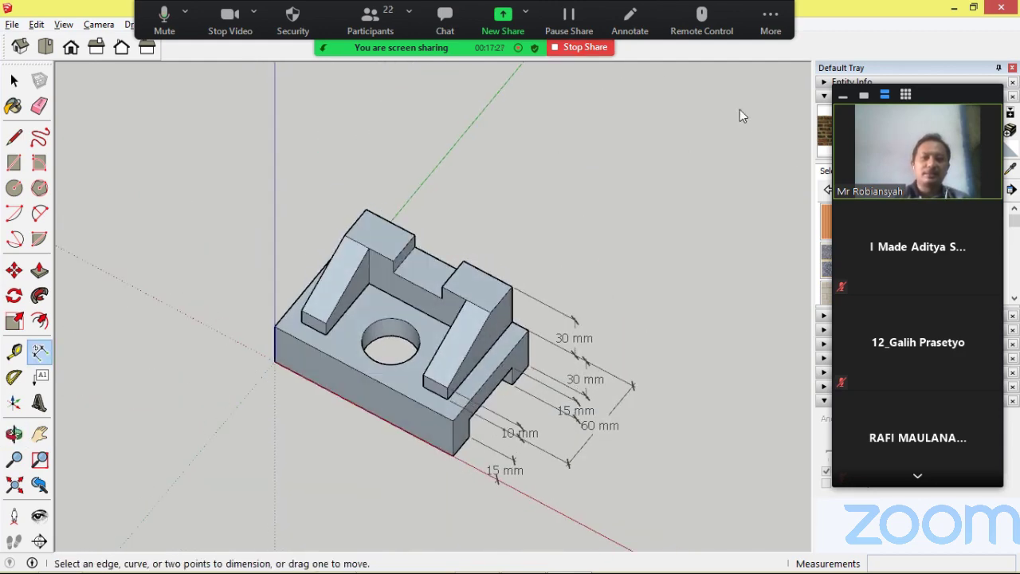
# - Stop sharing the screen in the Zoom meeting and pin the presenter's own video
pyautogui.click(592, 46)
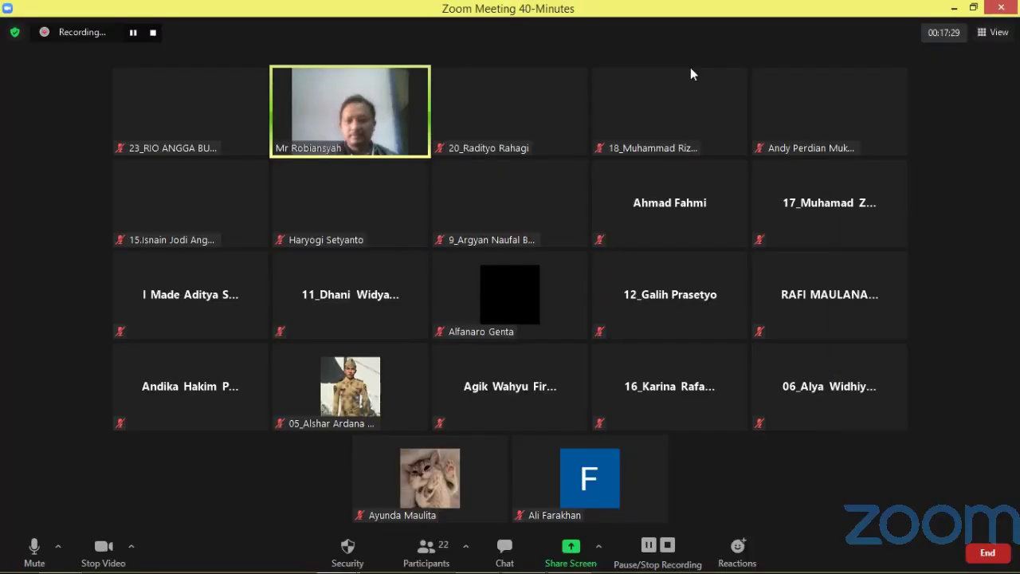
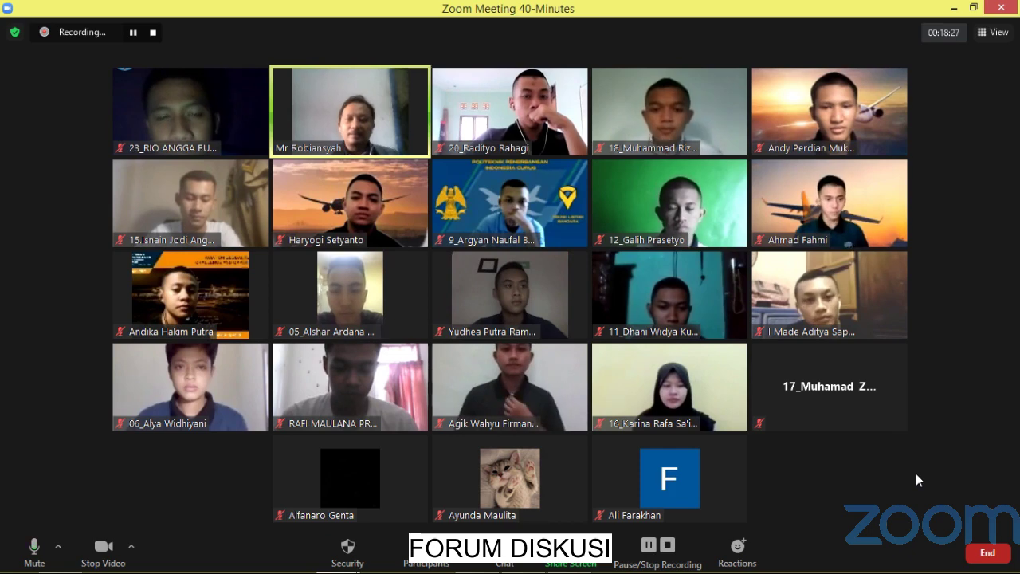
pyautogui.rightClick(402, 127)
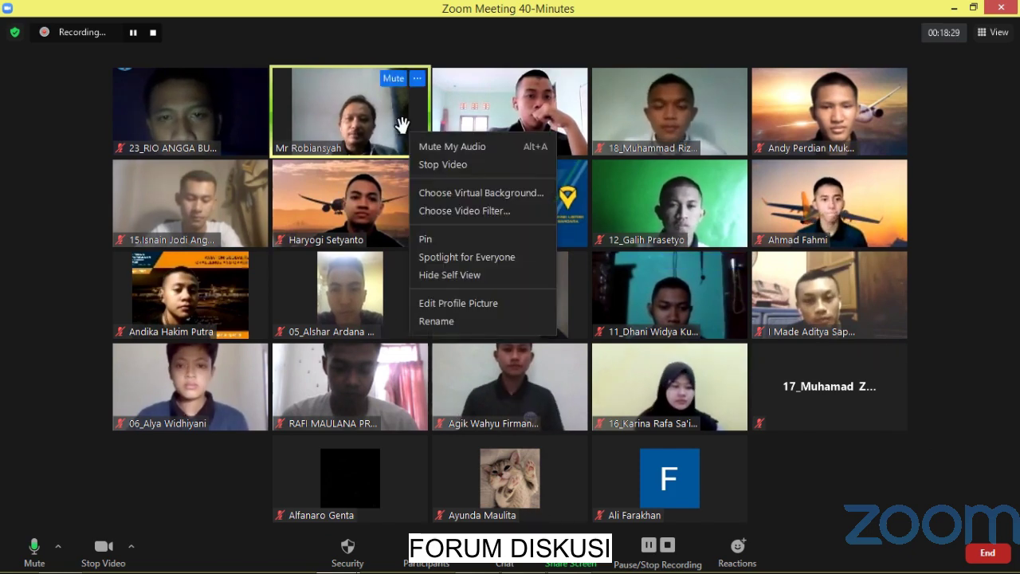
pyautogui.click(493, 236)
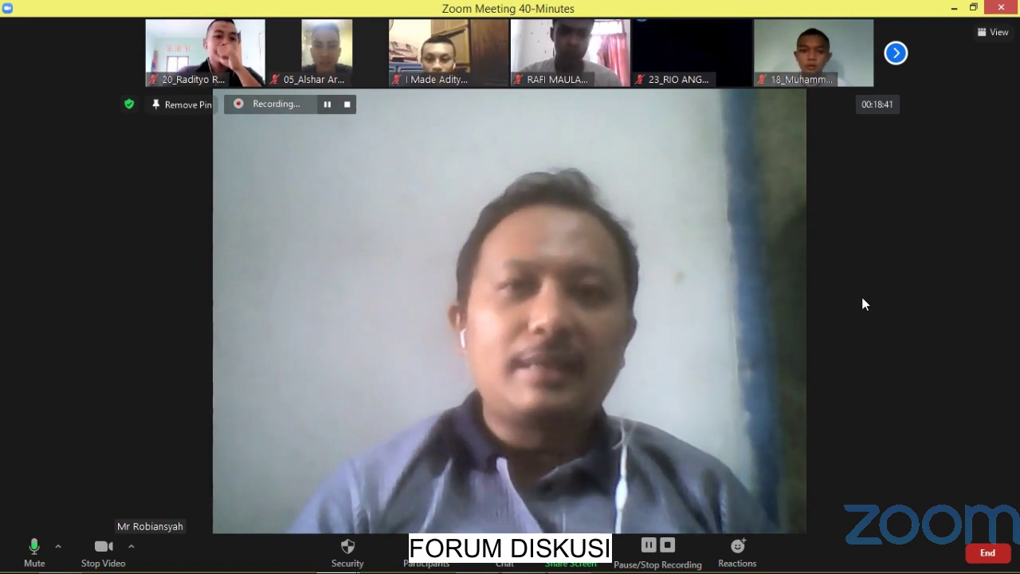
# - Browse the participants' videos in the thumbnail strip through to the last group and back again
pyautogui.click(898, 56)
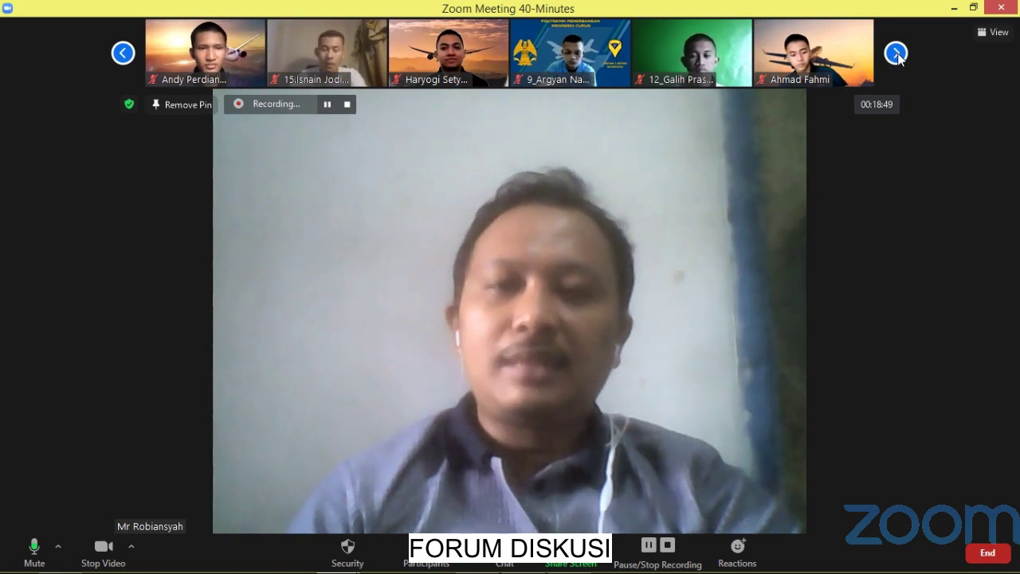
pyautogui.click(898, 54)
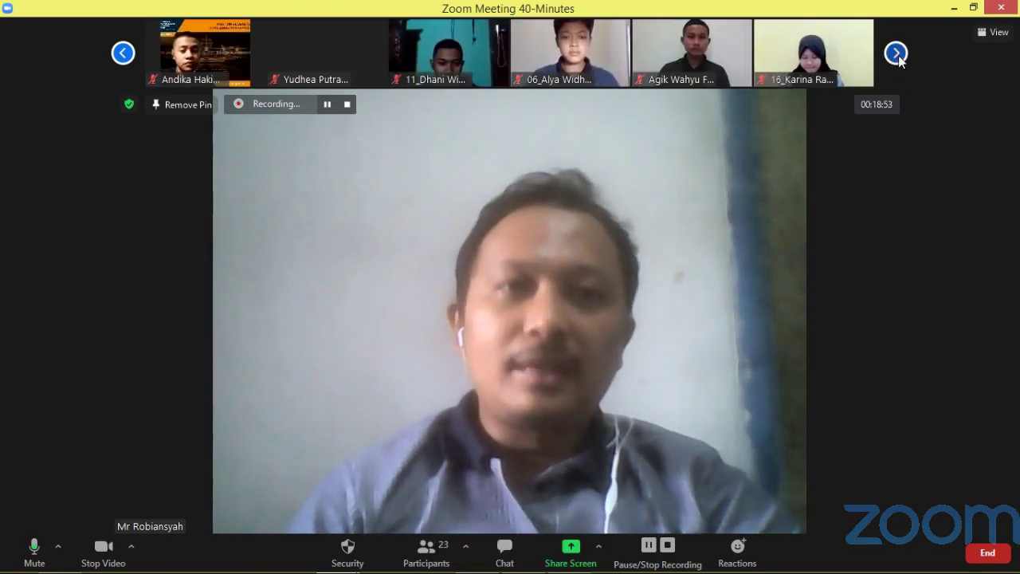
pyautogui.click(897, 55)
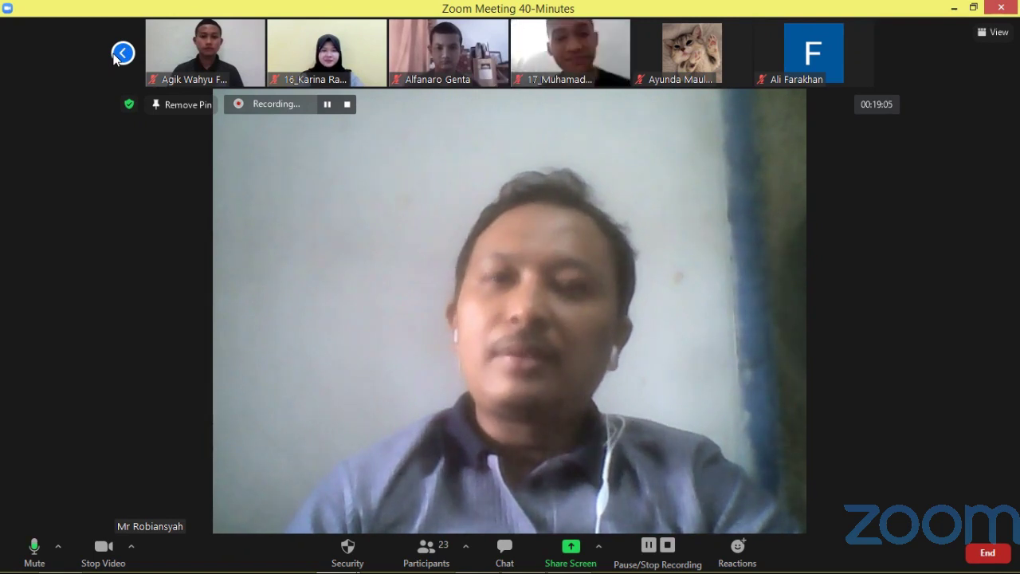
pyautogui.click(116, 57)
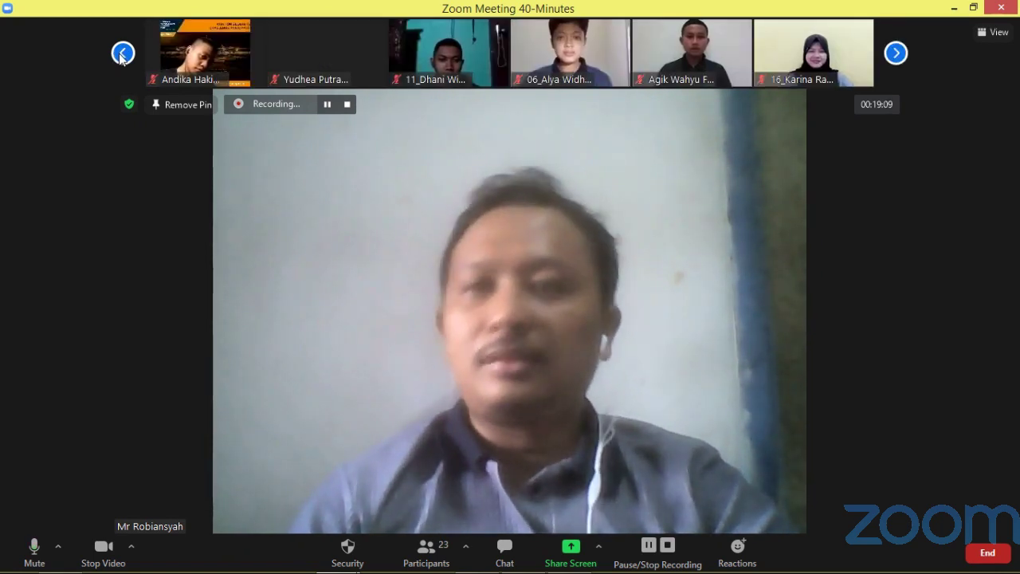
pyautogui.click(119, 56)
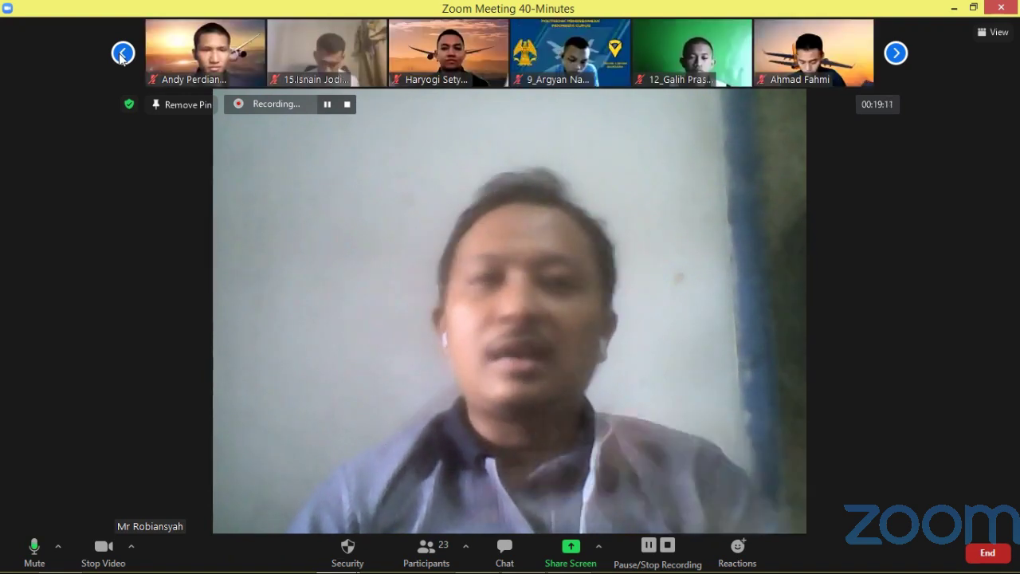
pyautogui.click(123, 54)
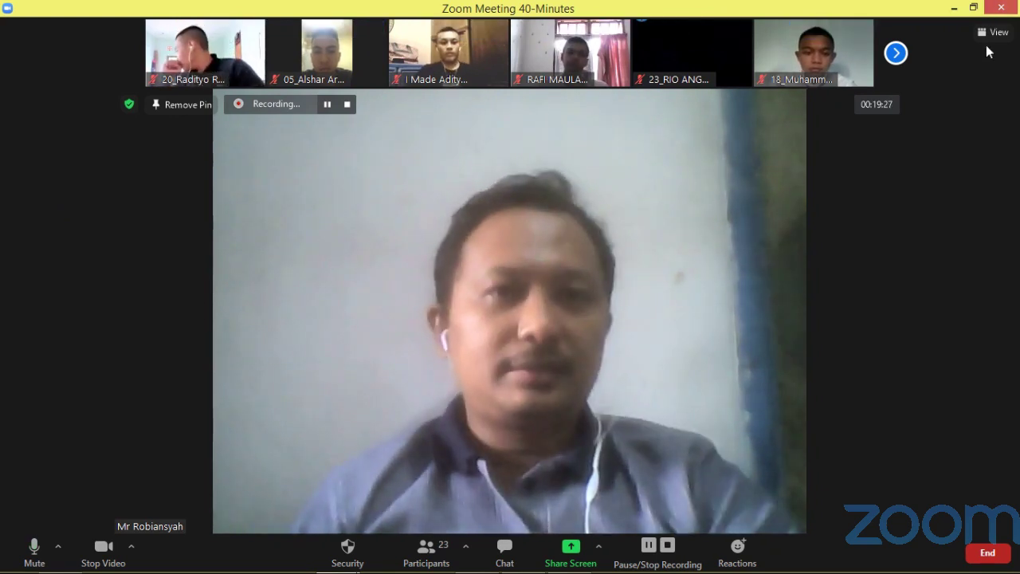
pyautogui.click(896, 54)
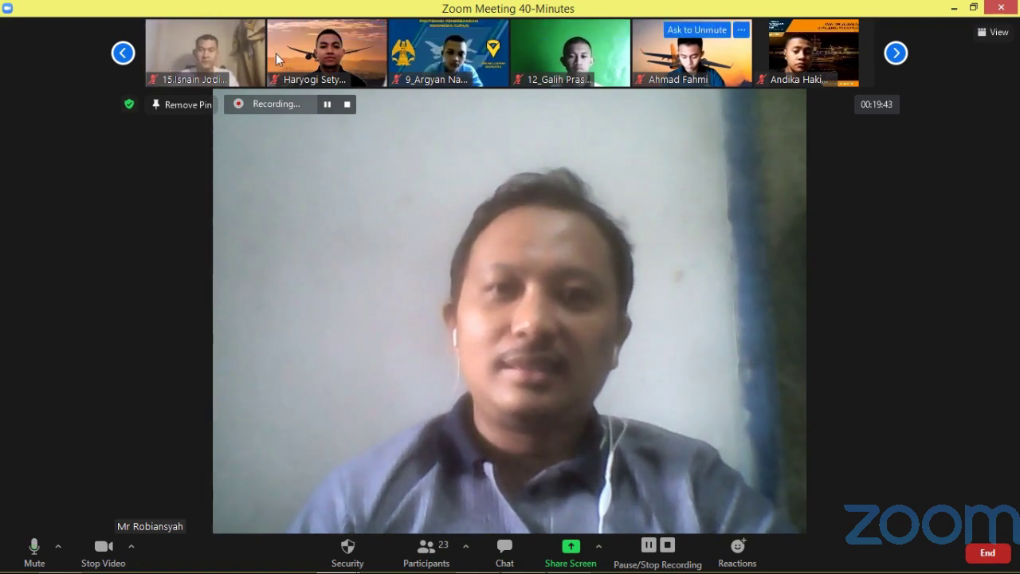
# - Switch the meeting to Gallery View and add a pin for the speaking participant's video alongside the presenter's
pyautogui.click(988, 33)
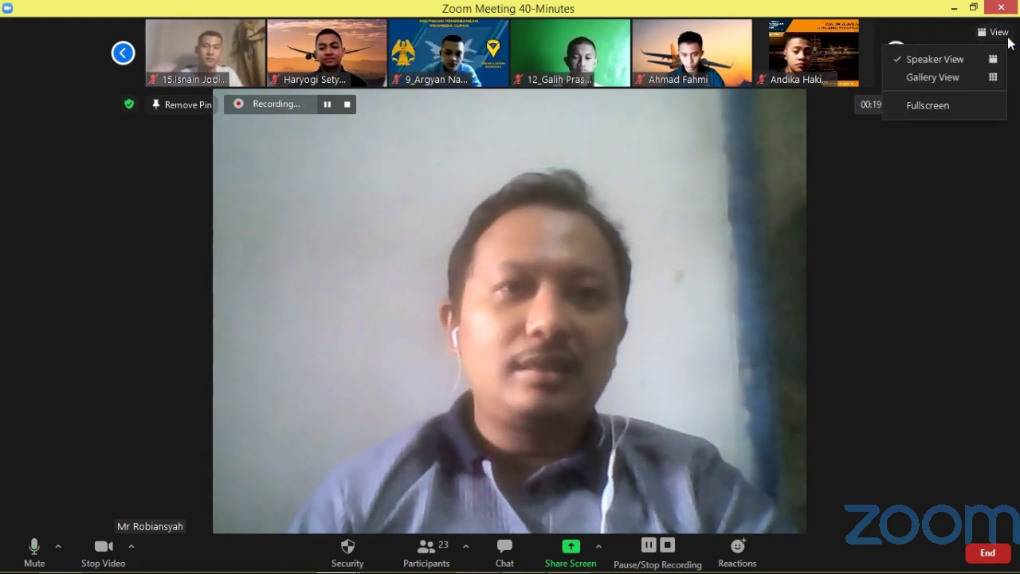
pyautogui.click(984, 76)
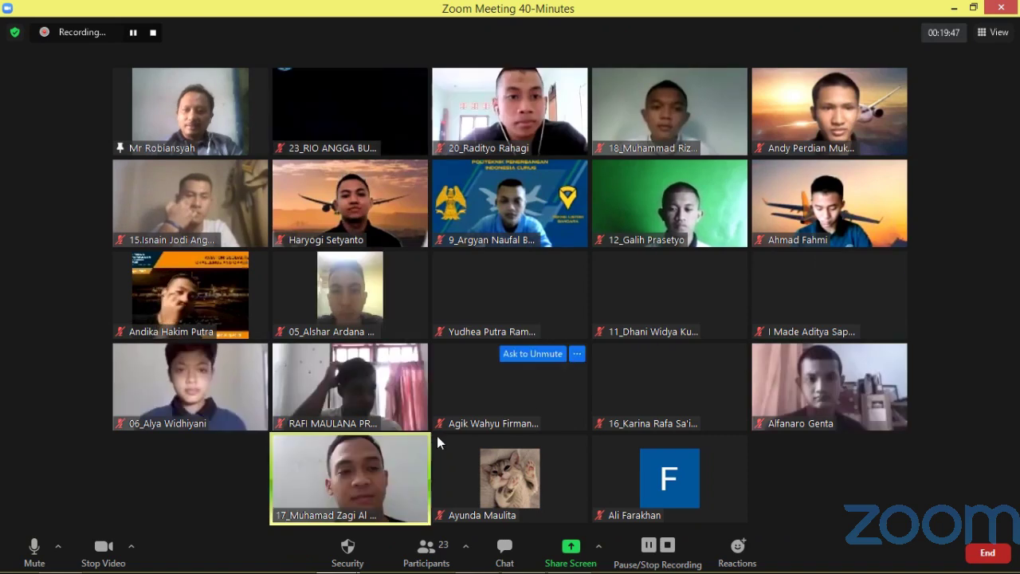
pyautogui.rightClick(369, 482)
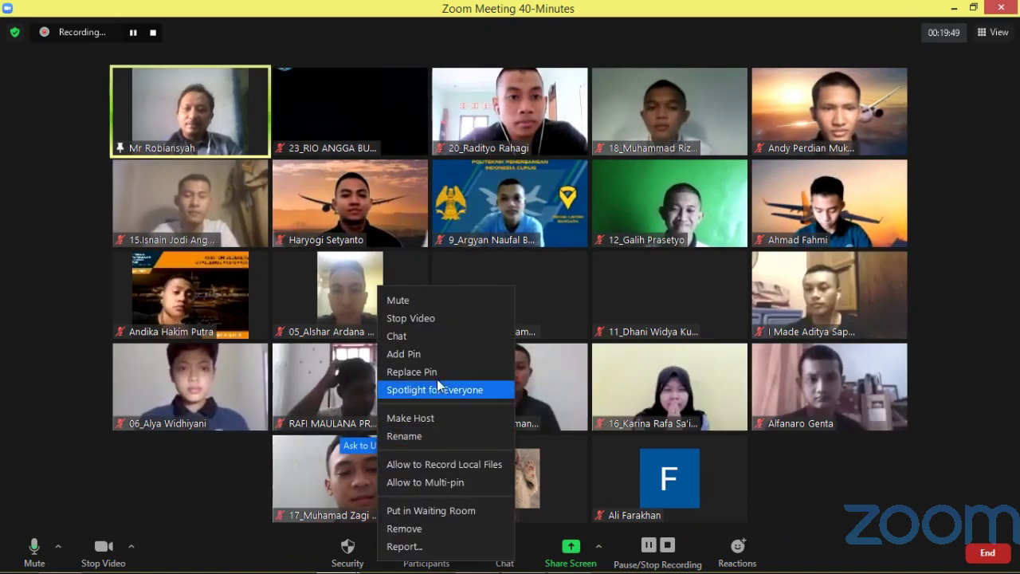
pyautogui.click(450, 353)
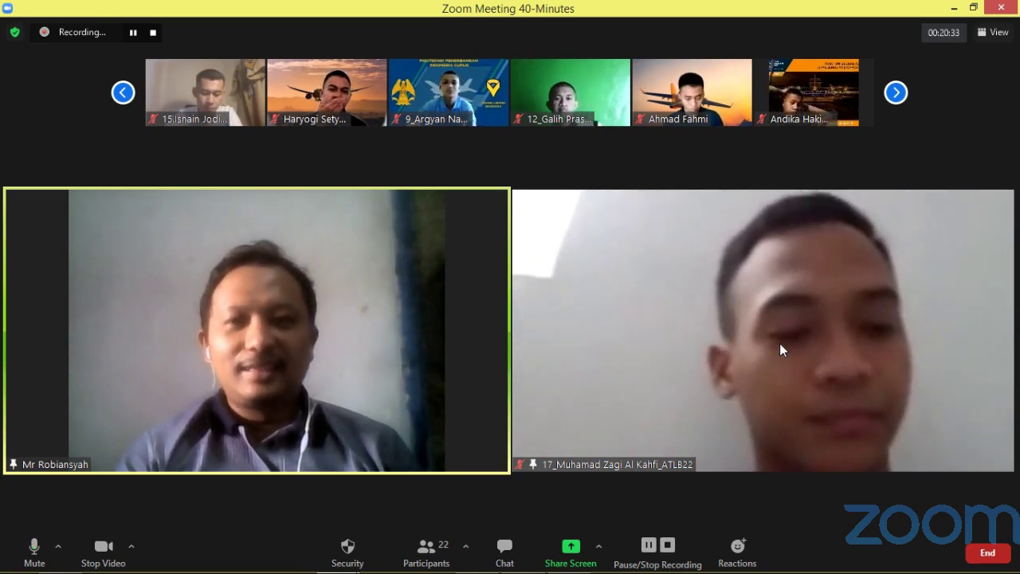
pyautogui.rightClick(851, 307)
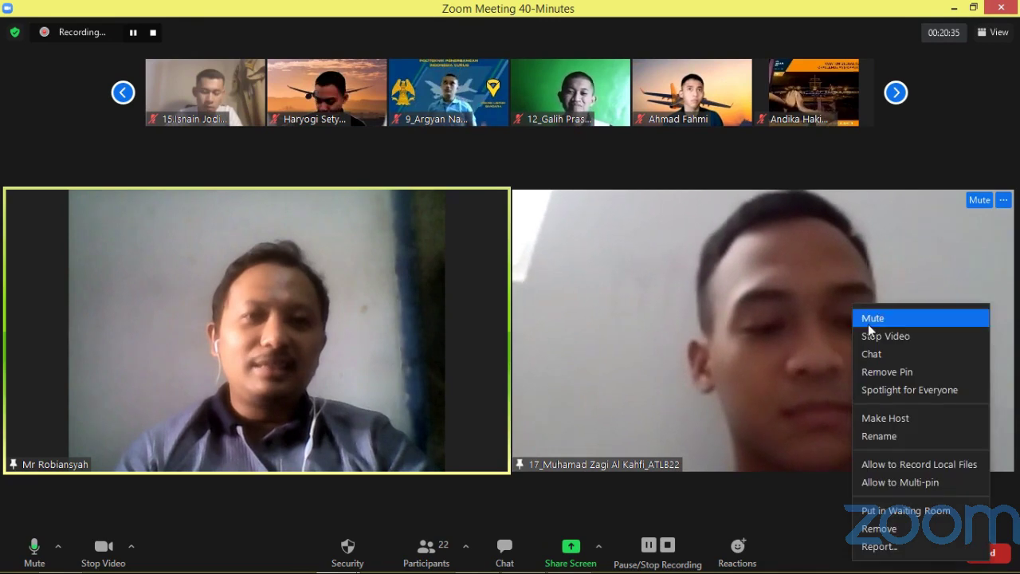
pyautogui.click(922, 154)
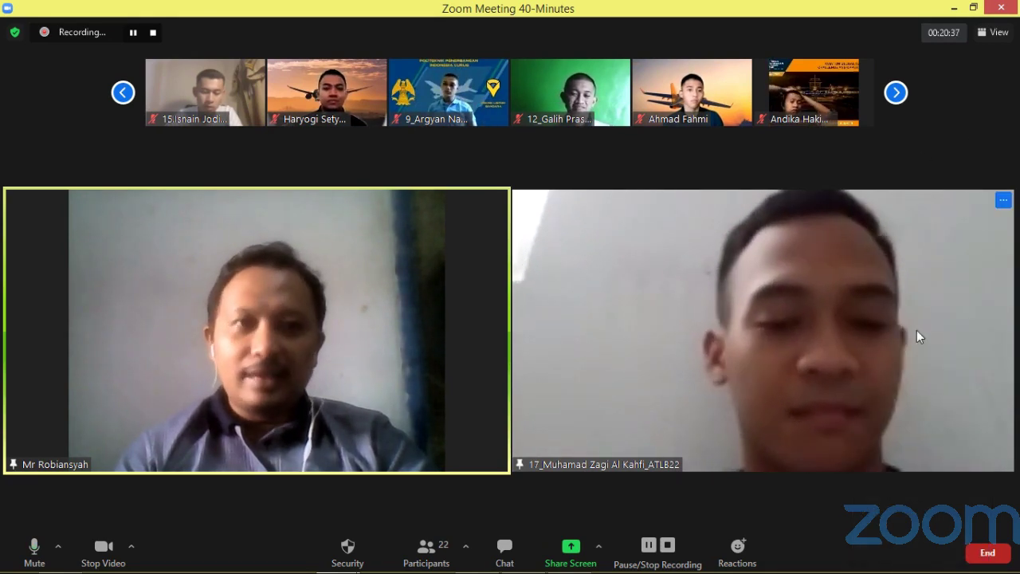
pyautogui.click(977, 566)
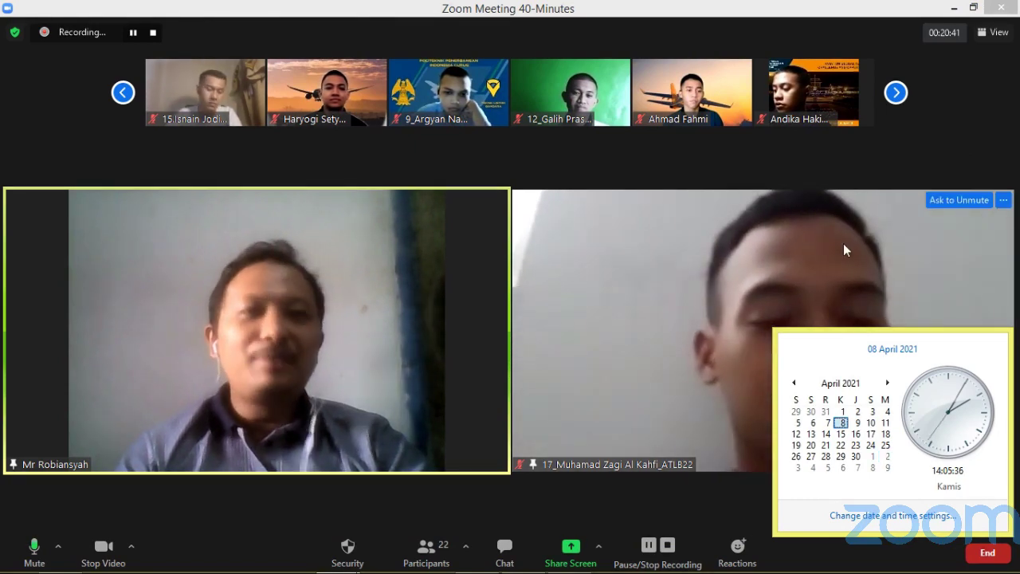
pyautogui.click(797, 203)
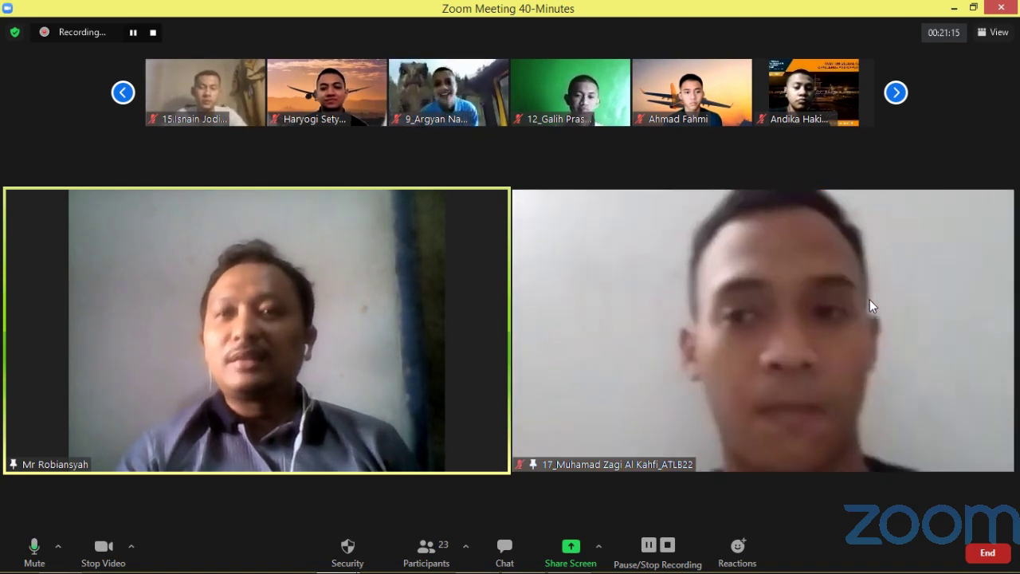
# - Remove the pin from the second participant's video and return the meeting to Gallery View
pyautogui.click(993, 35)
pyautogui.rightClick(940, 279)
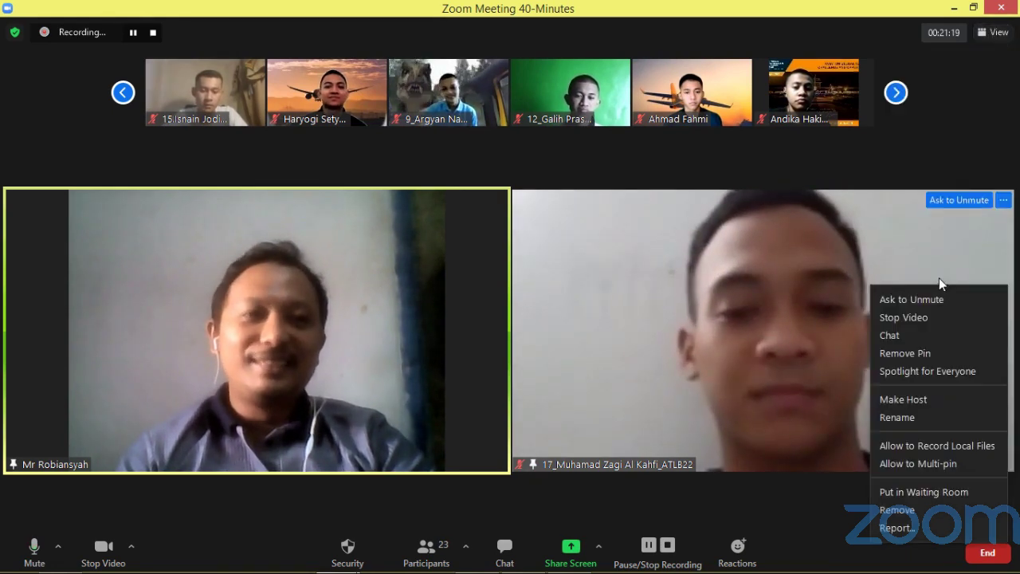
pyautogui.click(936, 352)
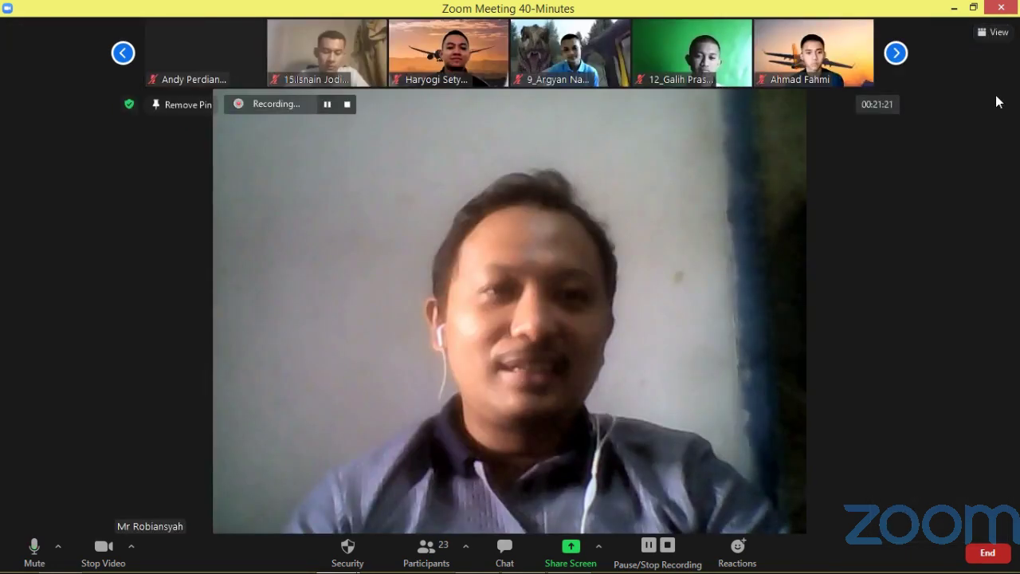
pyautogui.click(994, 32)
pyautogui.click(968, 77)
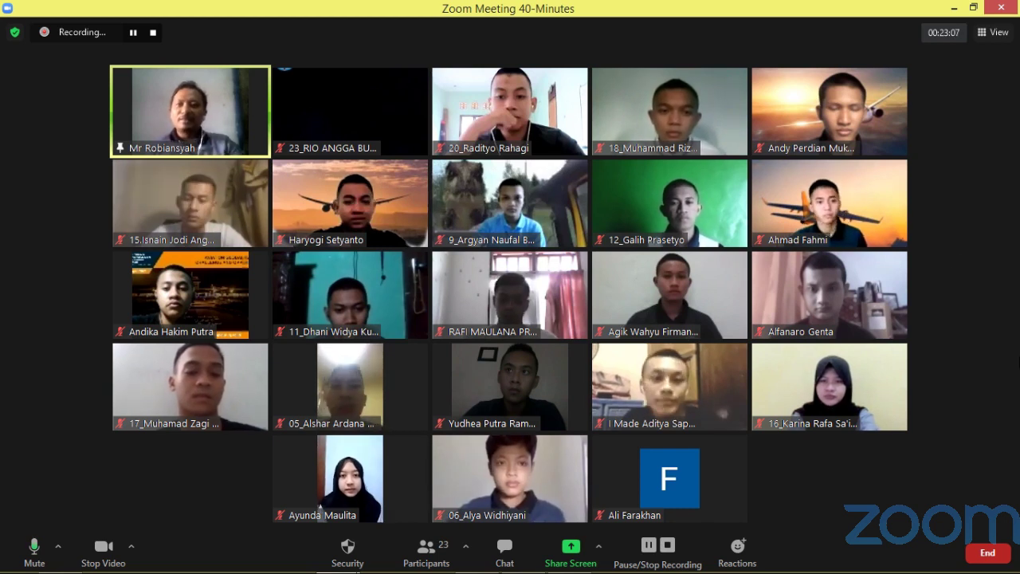
# - Replace the presenter's pin with the participant in the first row who is wearing earphones in the light green room
pyautogui.rightClick(390, 120)
pyautogui.rightClick(529, 100)
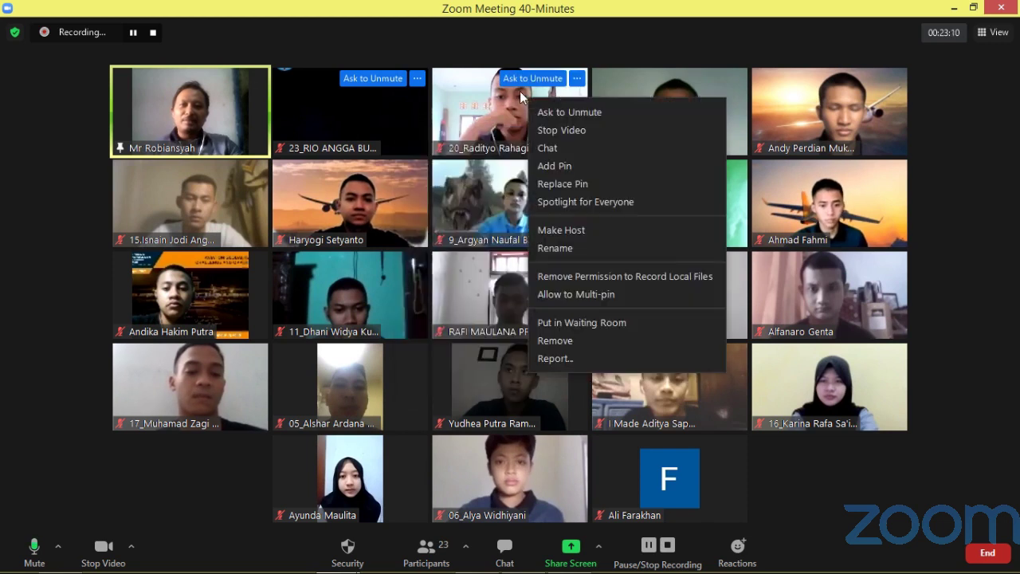
pyautogui.click(651, 182)
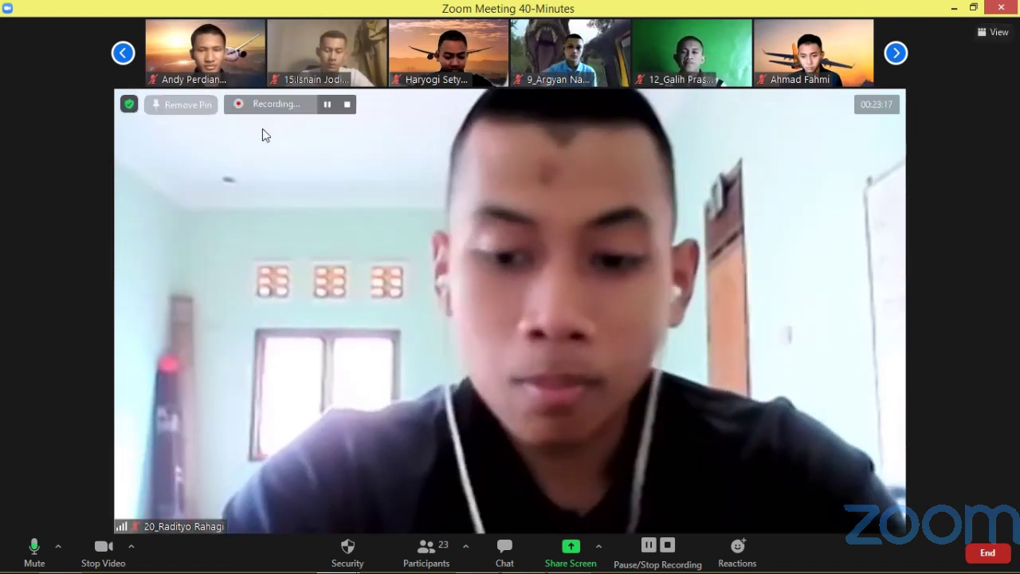
# - Remove the pin from the current participant and pin the first-listed participant with the airplane-at-sunset background instead
pyautogui.rightClick(212, 59)
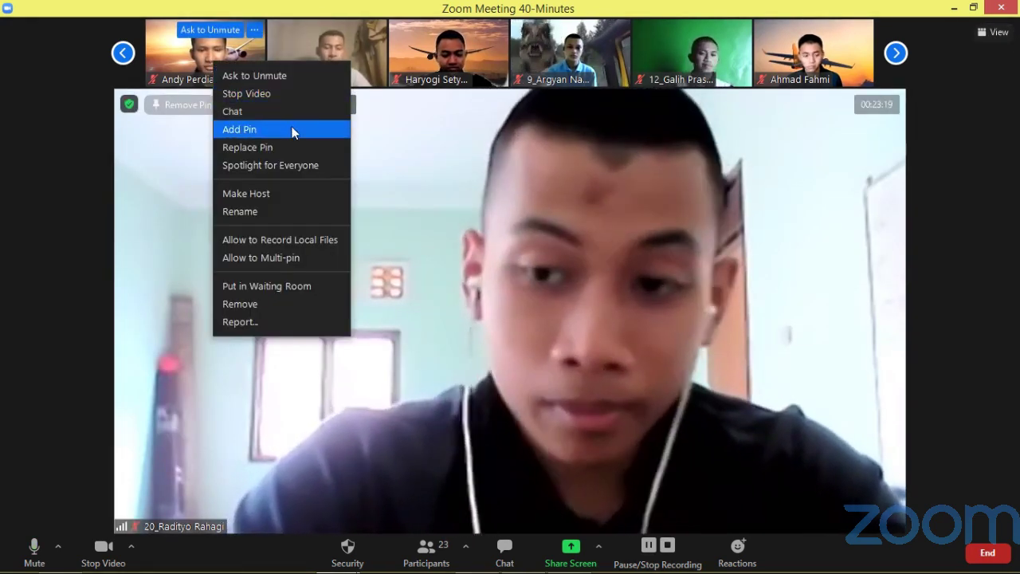
pyautogui.rightClick(707, 178)
pyautogui.rightClick(715, 184)
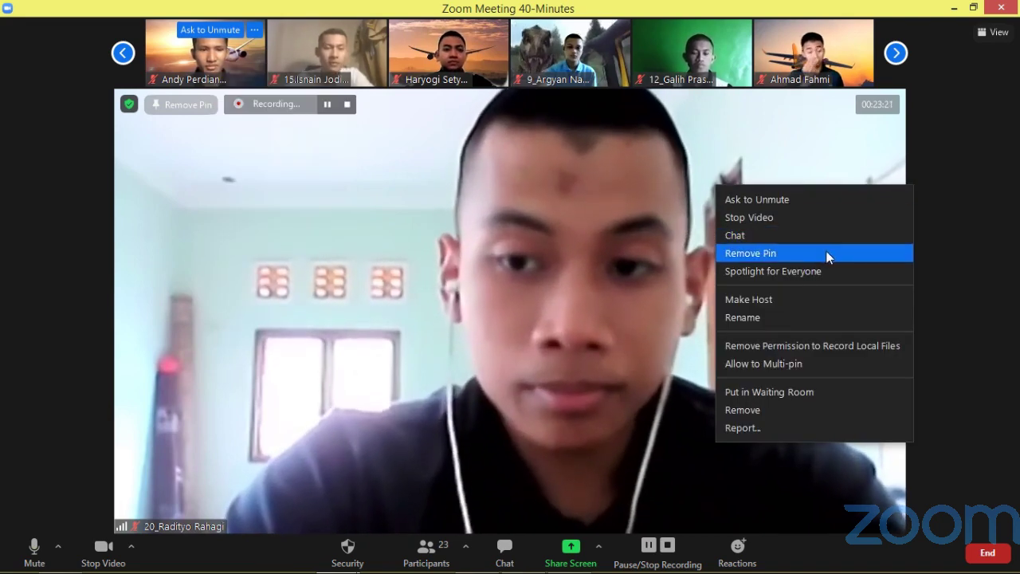
pyautogui.click(826, 254)
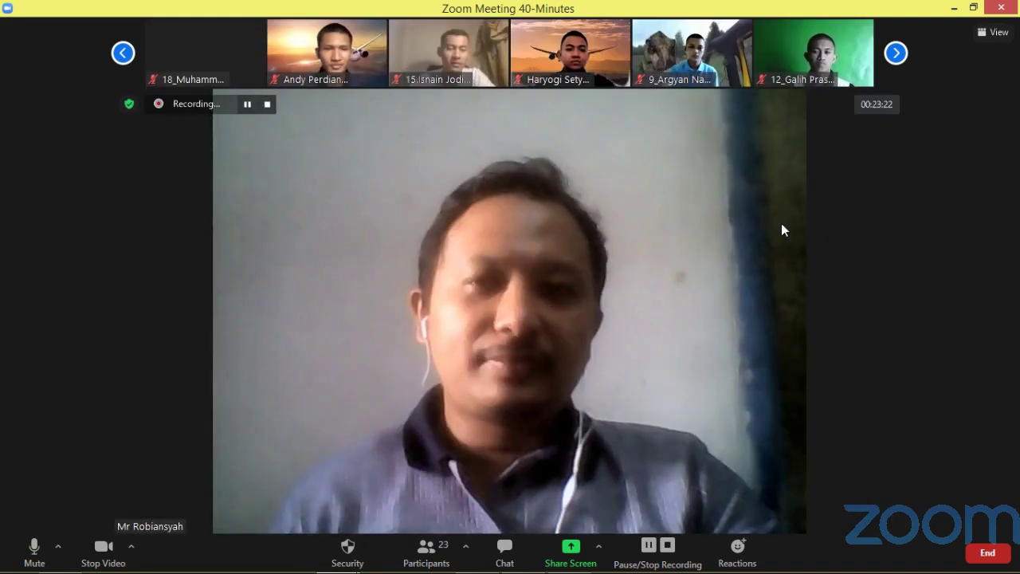
pyautogui.rightClick(341, 58)
pyautogui.click(433, 132)
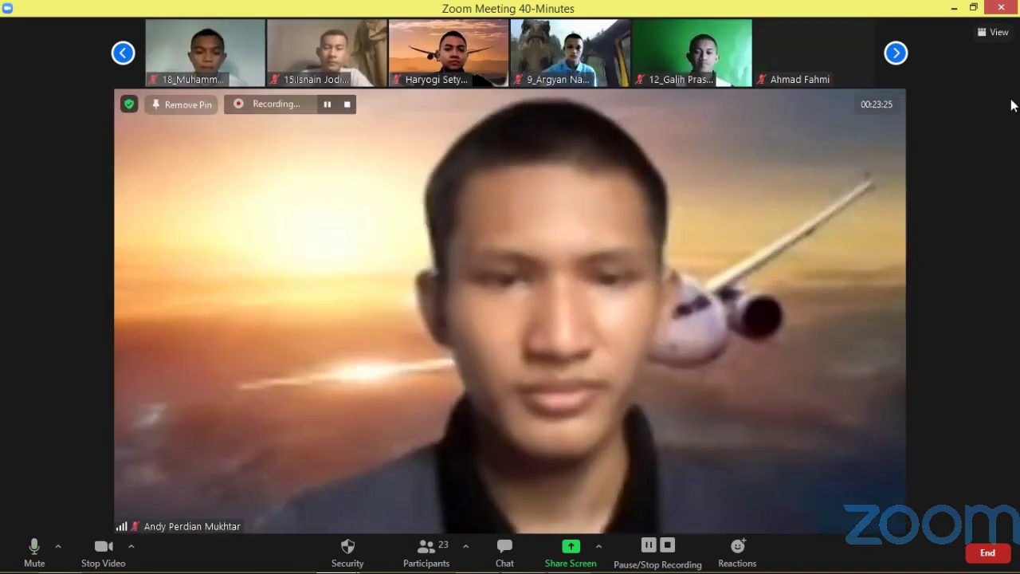
# - Remove the pin from the airplane-at-sunset participant and pin the blue-shirted participant with the dinosaur background from Gallery View
pyautogui.rightClick(764, 169)
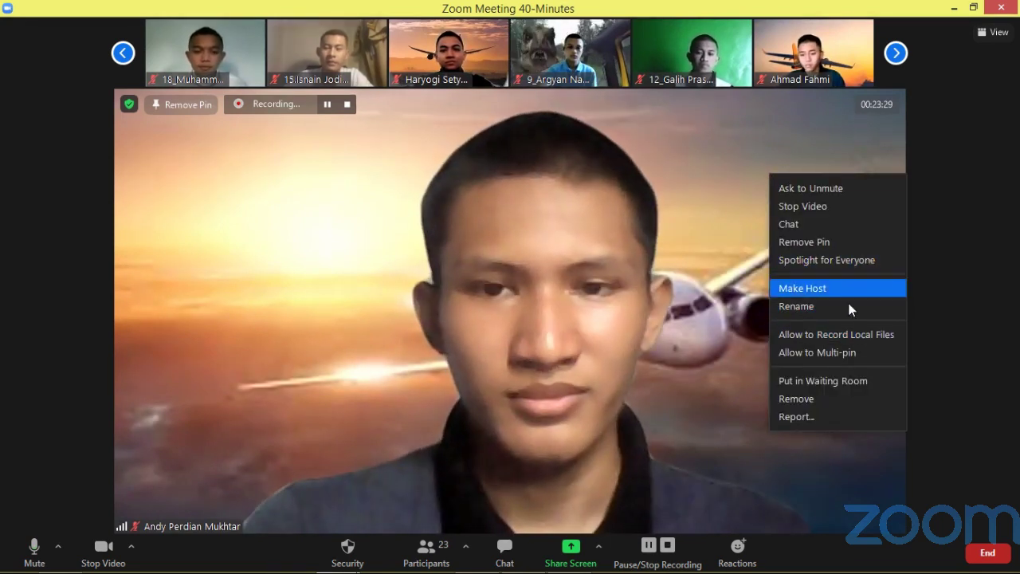
pyautogui.click(840, 241)
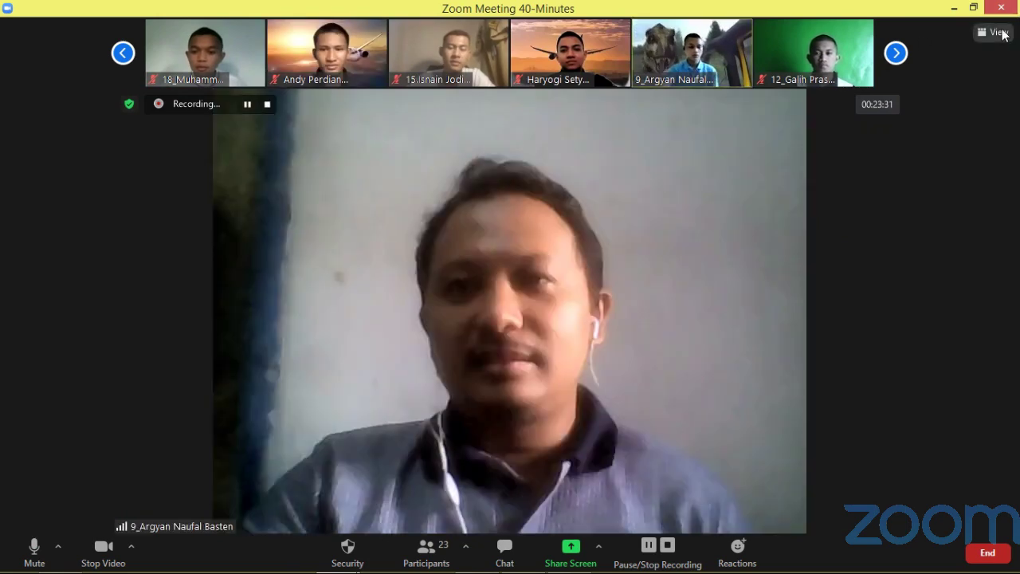
pyautogui.click(994, 32)
pyautogui.click(962, 78)
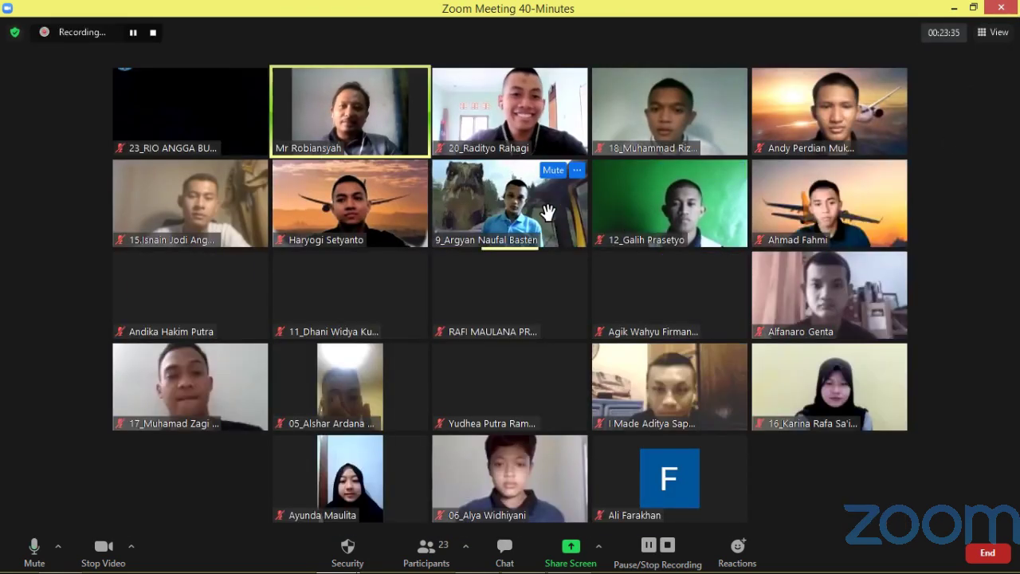
pyautogui.rightClick(548, 212)
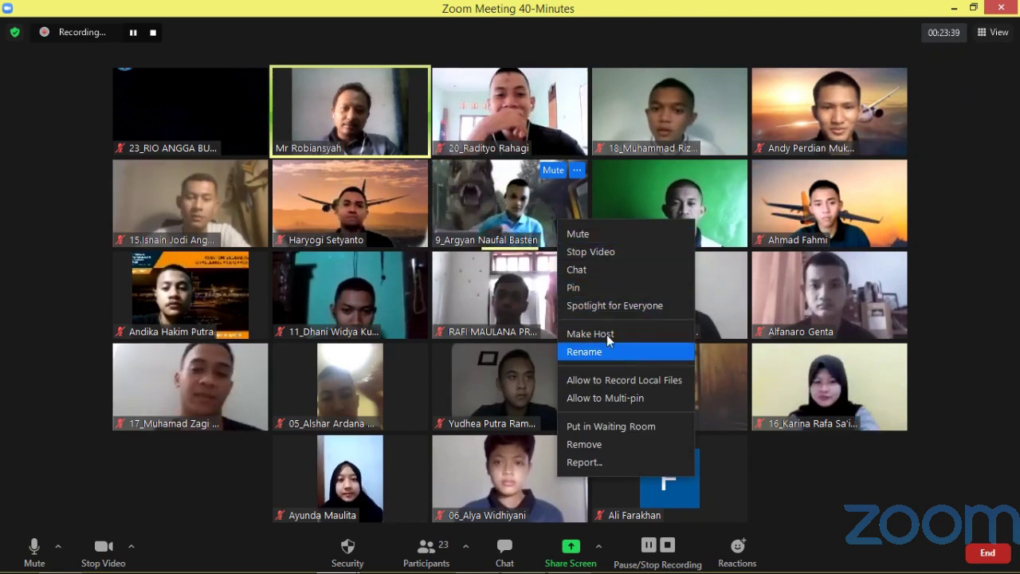
pyautogui.click(608, 288)
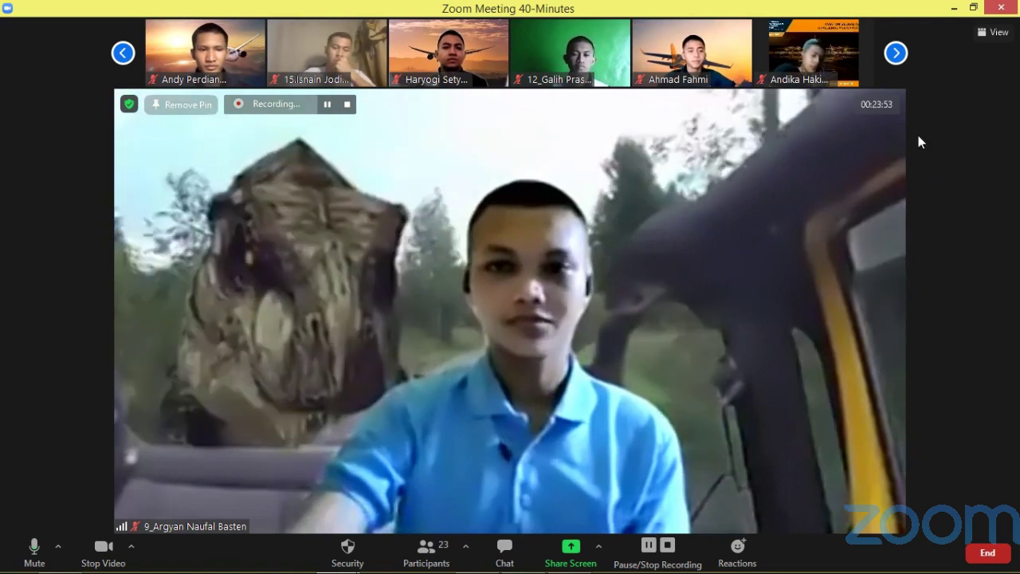
# - Unpin the participant with the dinosaur background and pin the participant in a black headscarf against the light blue wall from Gallery View
pyautogui.rightClick(873, 146)
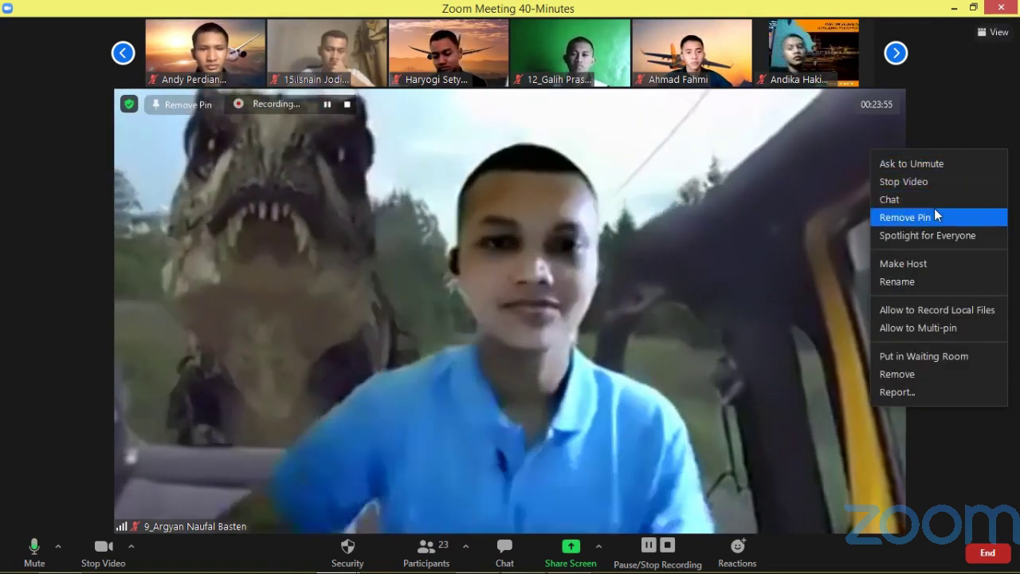
pyautogui.click(937, 215)
pyautogui.click(1006, 34)
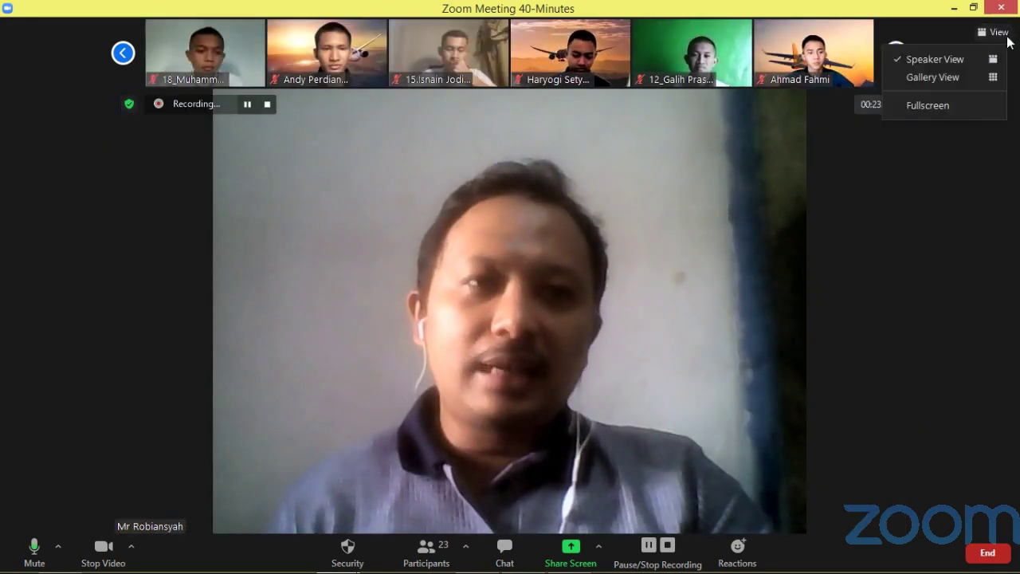
pyautogui.click(981, 77)
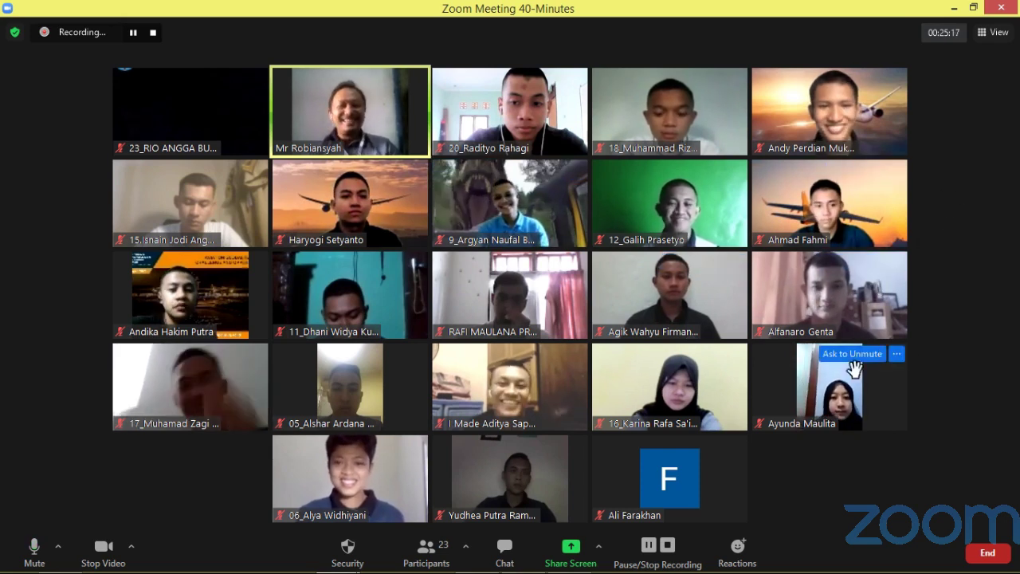
pyautogui.click(897, 353)
pyautogui.click(901, 413)
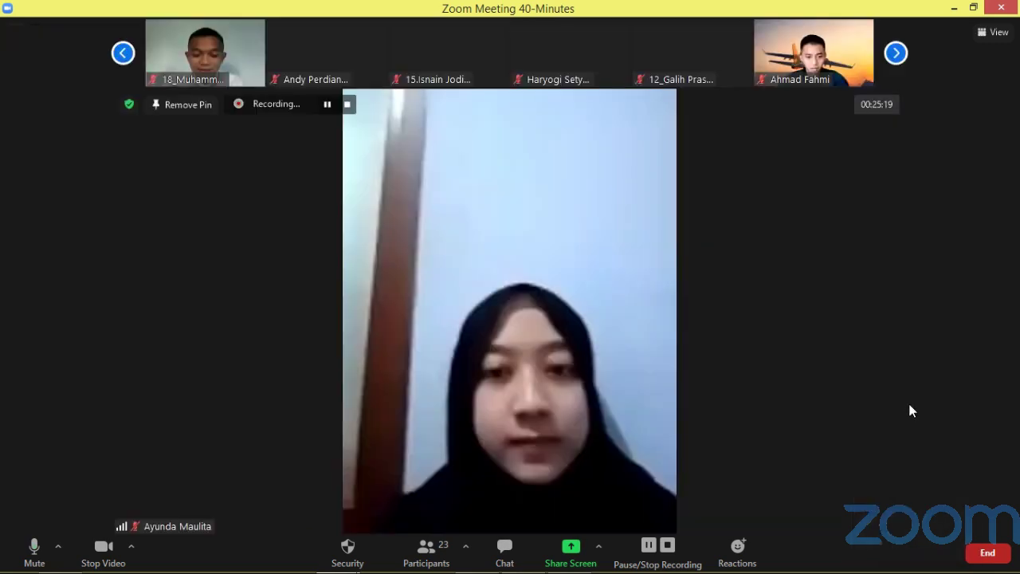
# - Return the meeting to Gallery View and add a pin for the presenter's own video alongside the pinned participant
pyautogui.click(996, 33)
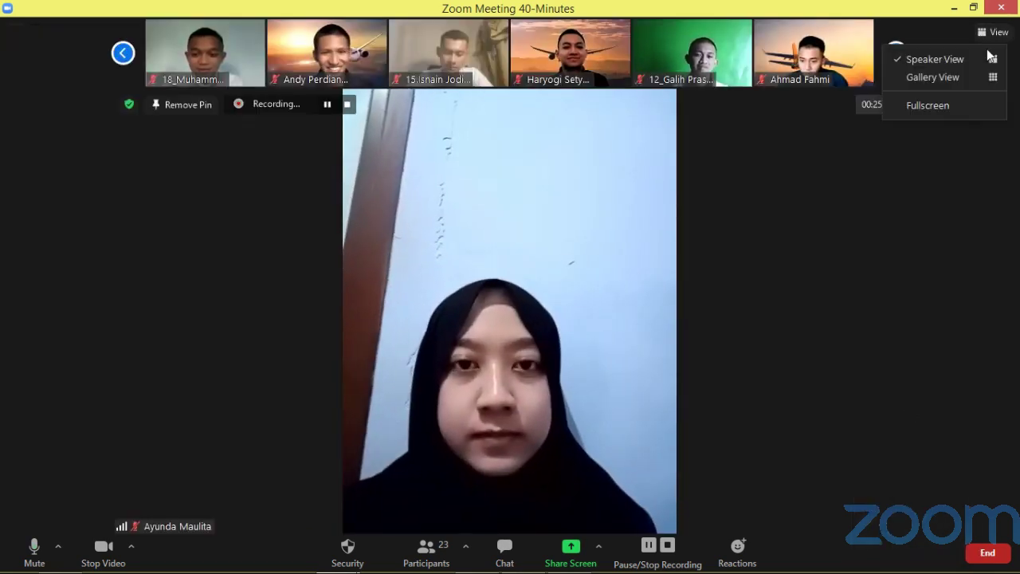
pyautogui.click(947, 78)
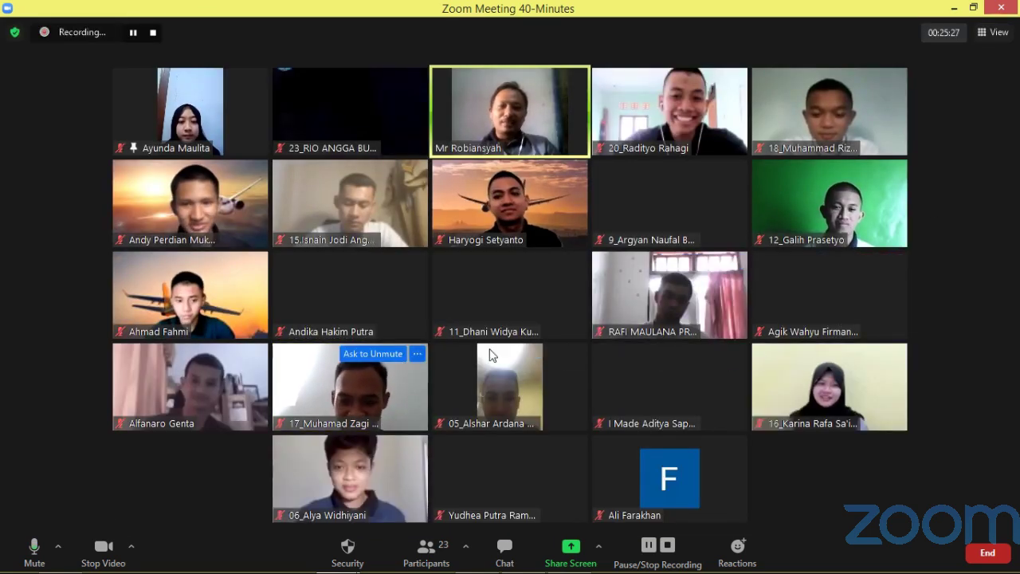
pyautogui.rightClick(826, 355)
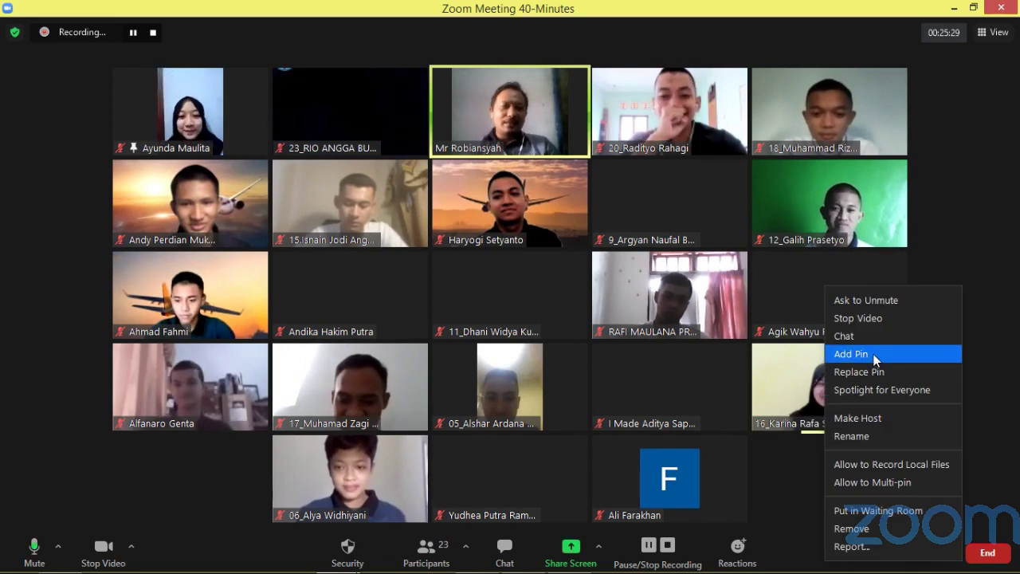
pyautogui.rightClick(533, 121)
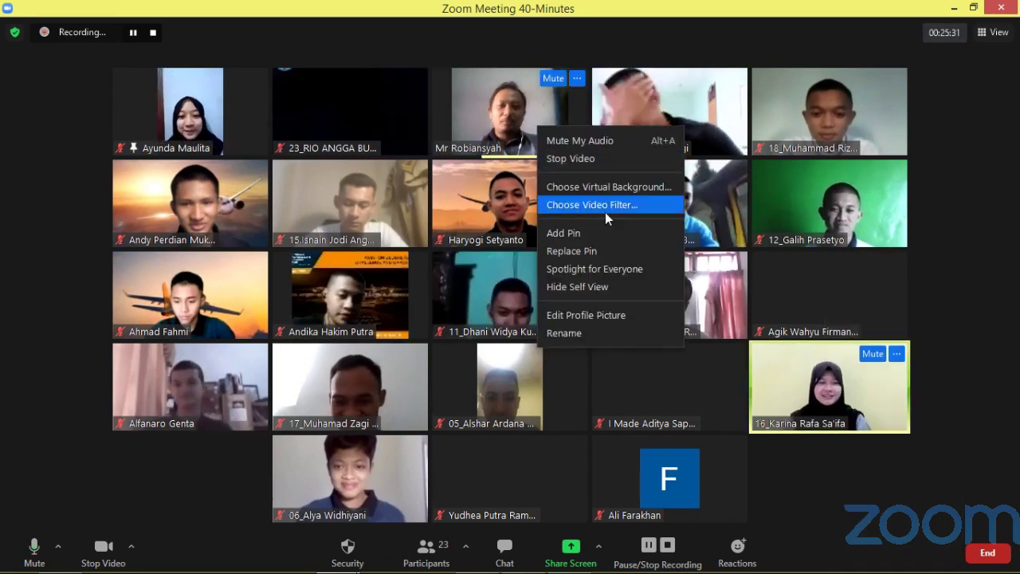
pyautogui.click(619, 234)
# - Swap the pin beside the presenter from the light-blue-wall participant to the headscarf-wearing participant with the pale yellow wall, using Gallery View
pyautogui.rightClick(400, 345)
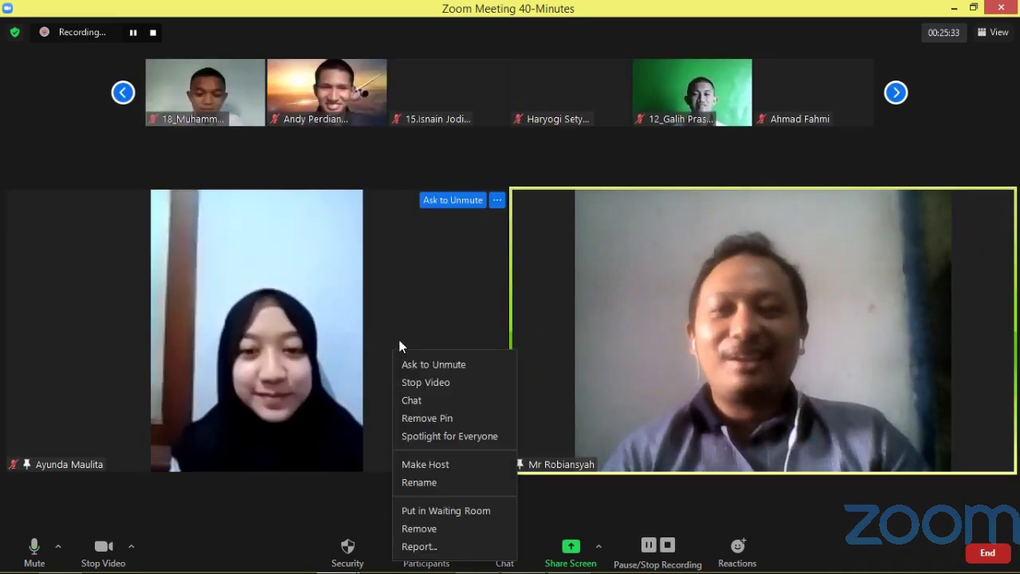
pyautogui.click(459, 418)
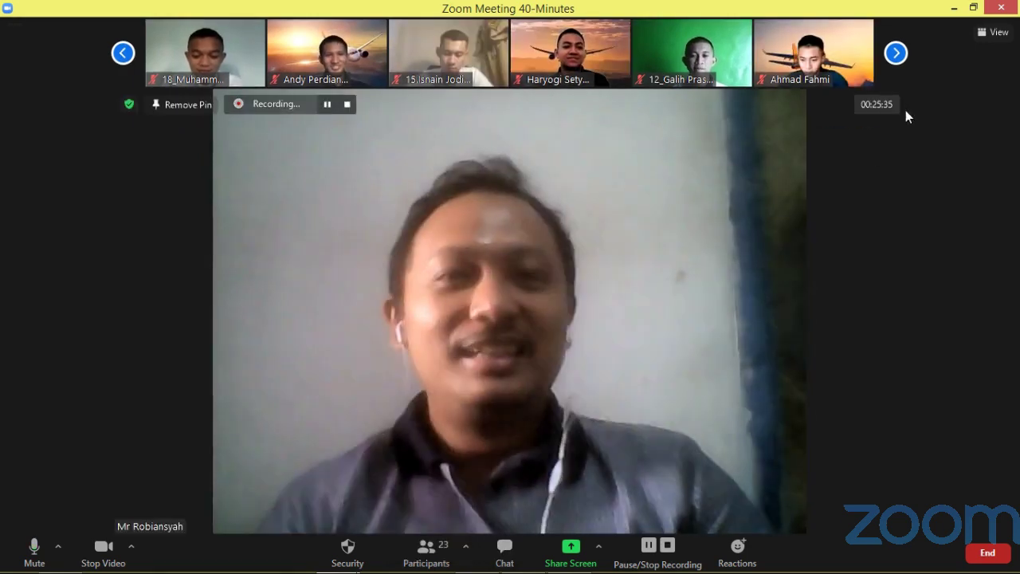
pyautogui.click(990, 32)
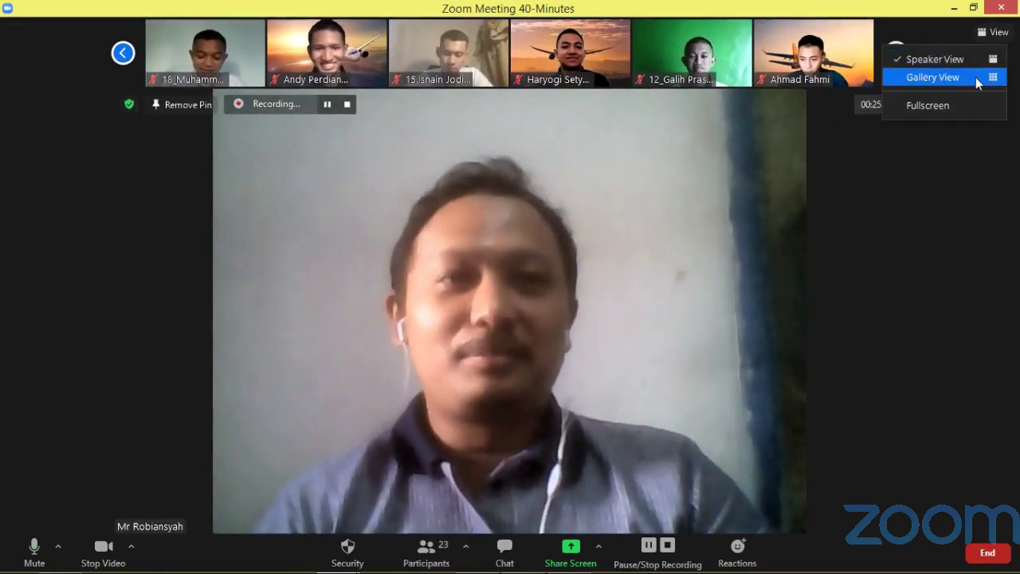
pyautogui.click(933, 77)
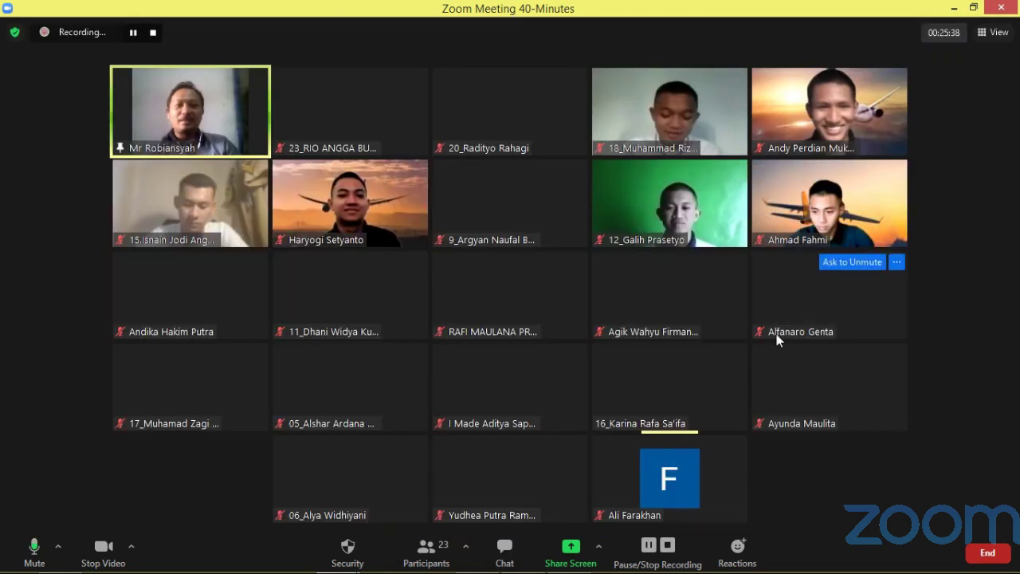
pyautogui.rightClick(664, 385)
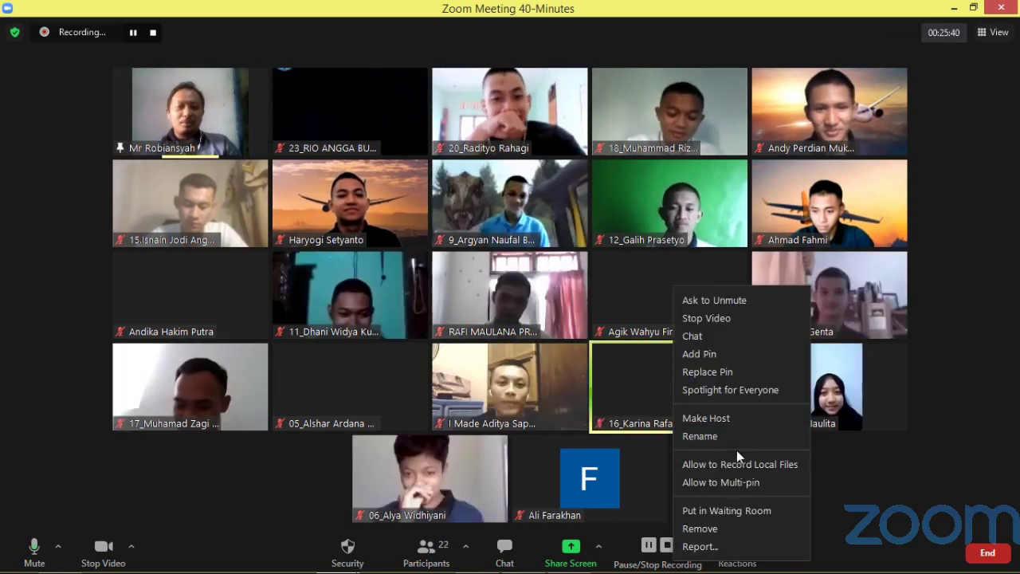
pyautogui.click(744, 355)
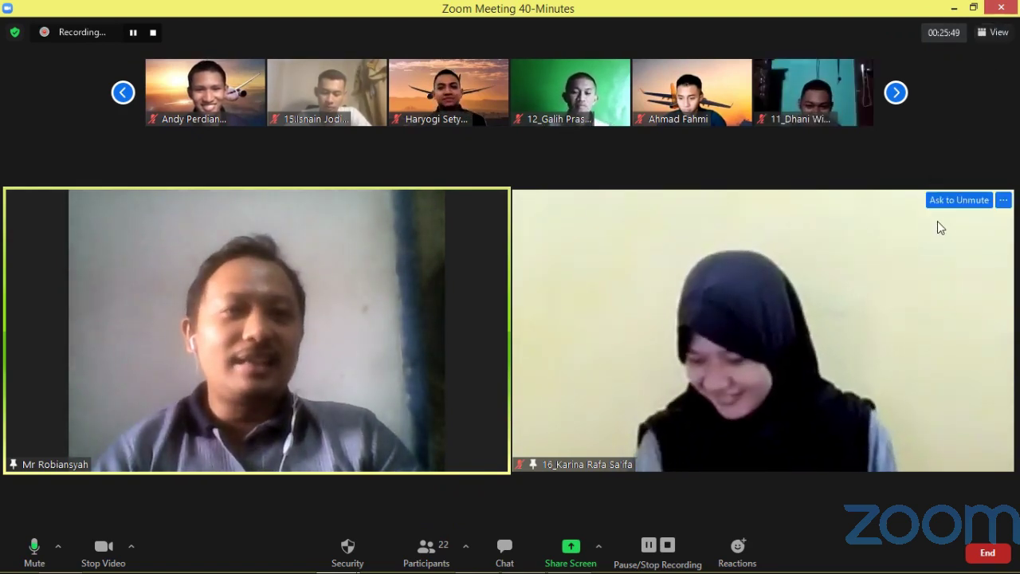
# - Remove the pin from the participant with the pale yellow wall and return the meeting to Gallery View
pyautogui.click(1004, 201)
pyautogui.click(963, 298)
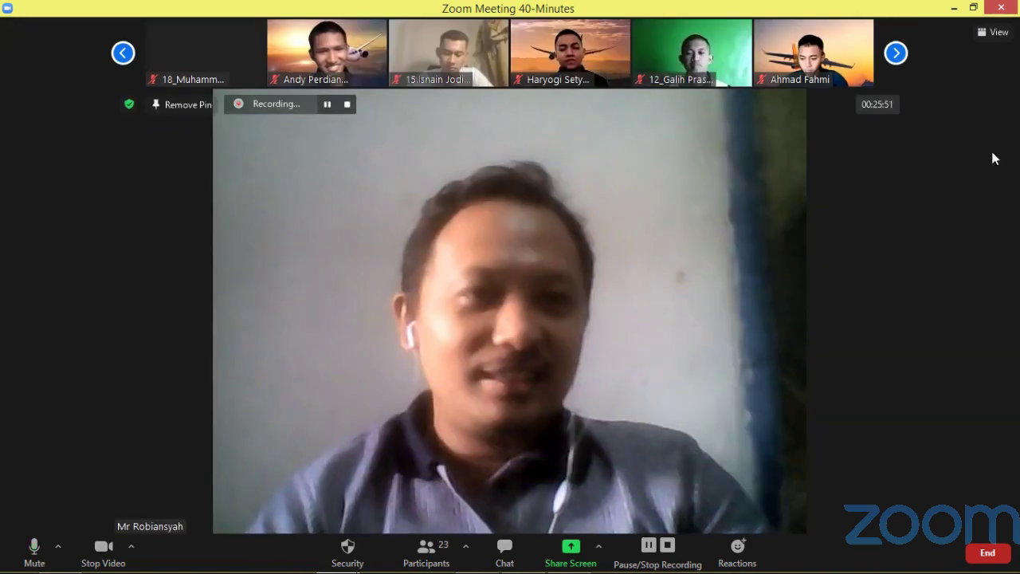
pyautogui.click(995, 32)
pyautogui.click(933, 76)
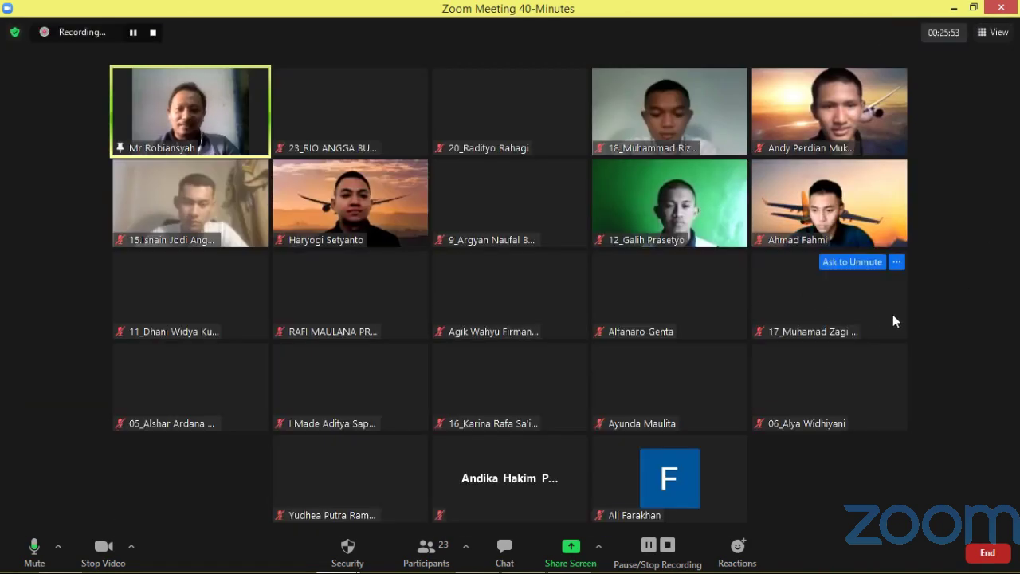
# - Dismiss the meeting time-limit notice and add a pin for the dark-blue-shirted participant at the end of the fourth row
pyautogui.rightClick(814, 395)
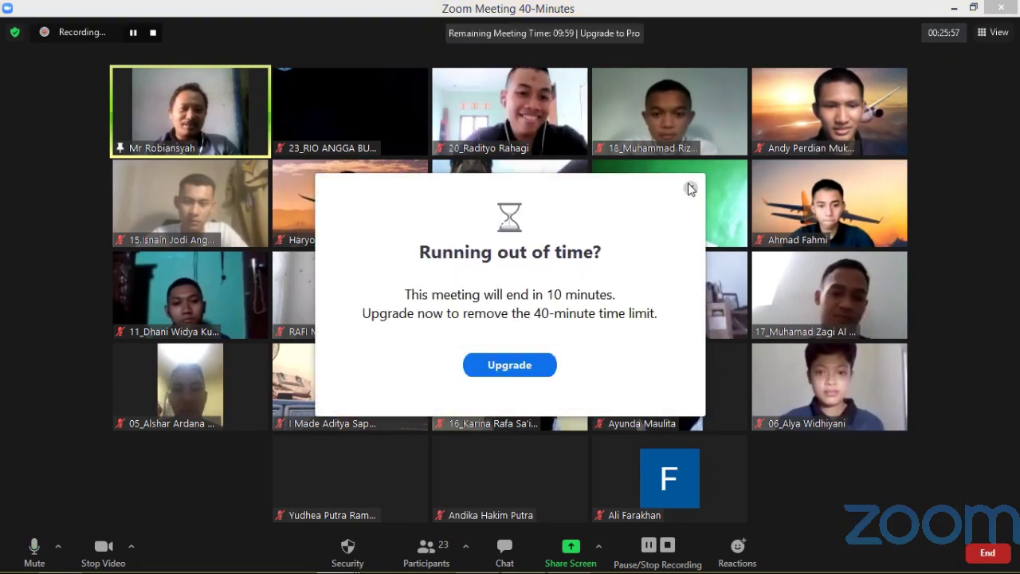
pyautogui.click(690, 188)
pyautogui.rightClick(831, 392)
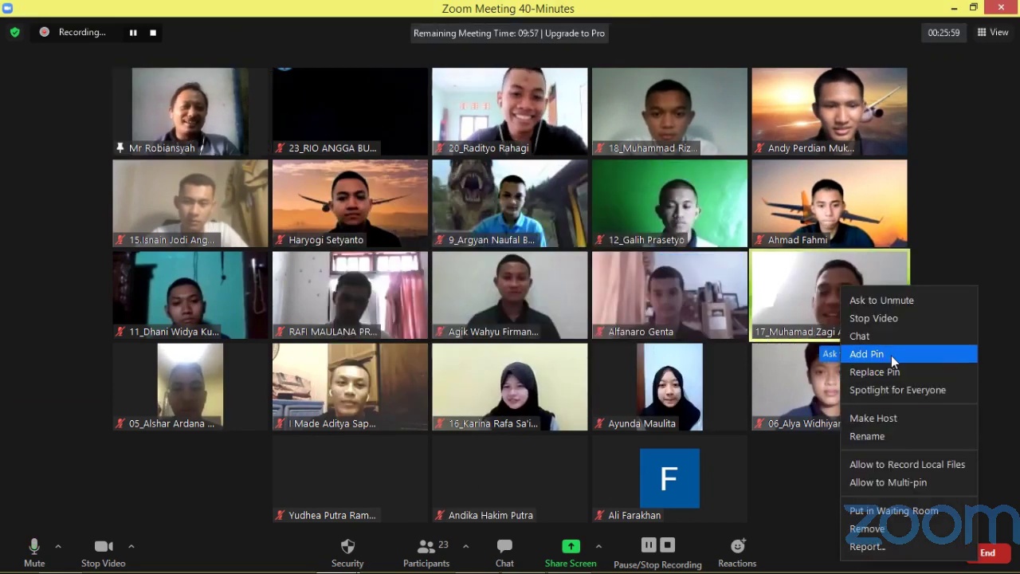
pyautogui.click(891, 356)
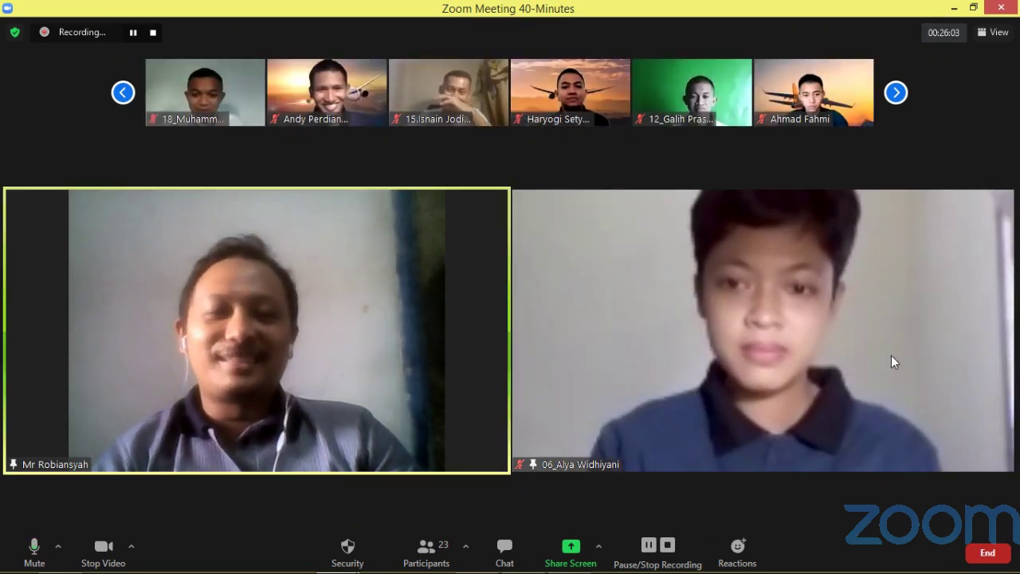
# - Unpin the dark-blue-shirted participant, keep the presenter pinned, and add a pin for the participant beside the pink curtain from Gallery View
pyautogui.moveTo(974, 230)
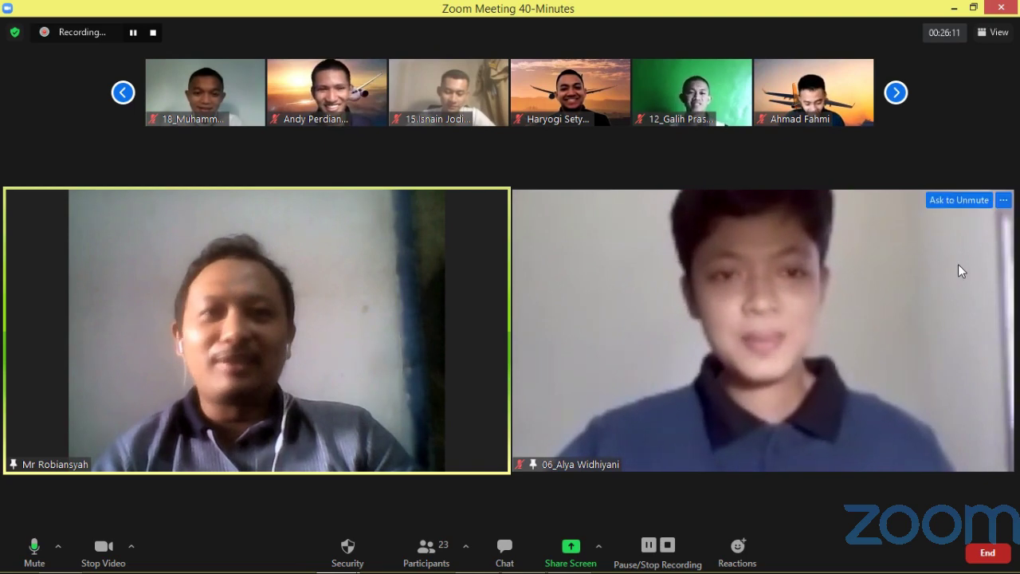
pyautogui.rightClick(964, 265)
pyautogui.click(967, 340)
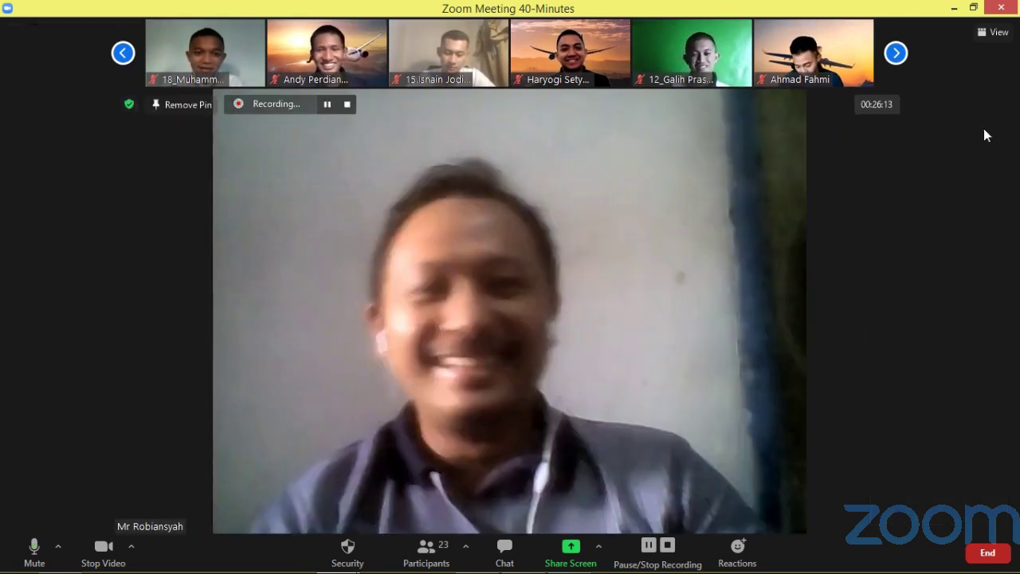
pyautogui.click(994, 31)
pyautogui.click(936, 78)
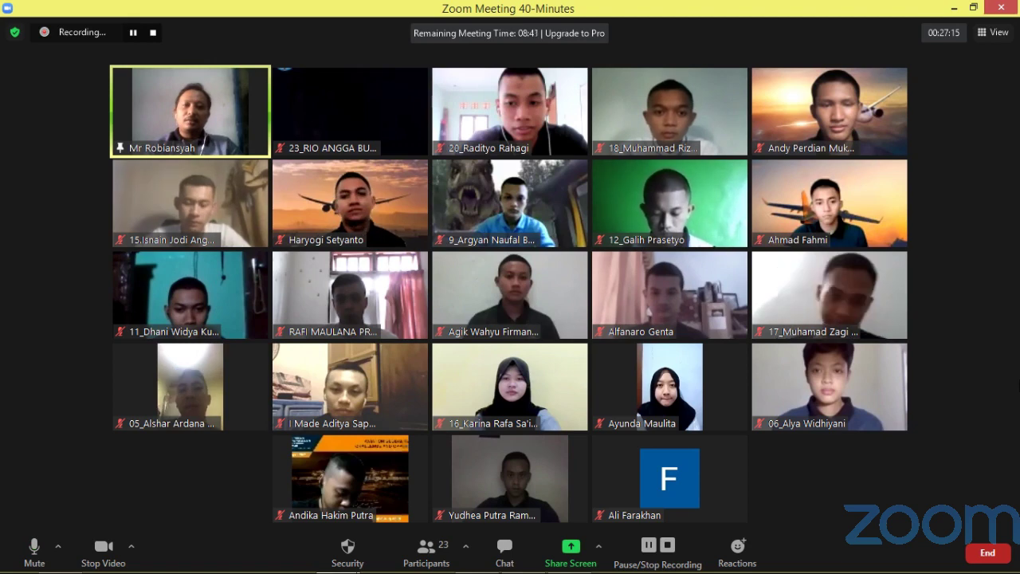
pyautogui.rightClick(700, 312)
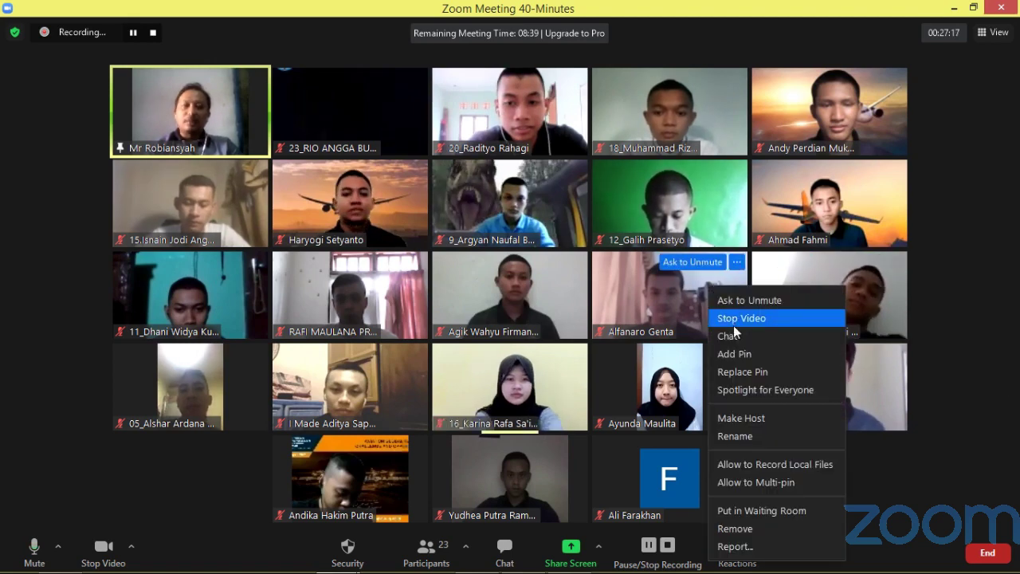
pyautogui.click(755, 353)
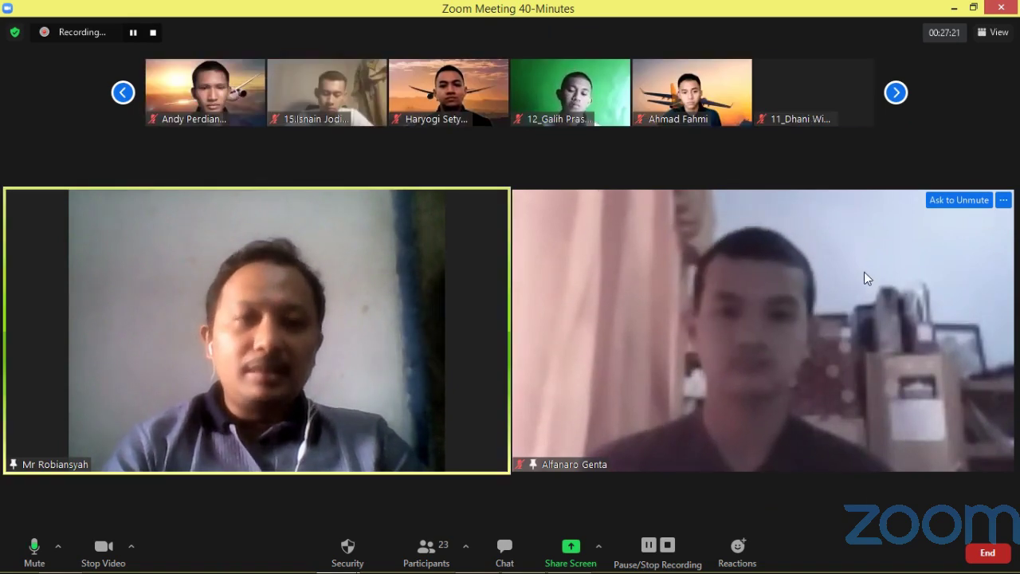
# - Unpin the participant beside the pink curtain and add a pin for the black-shirted participant with the front-facing airplane background
pyautogui.rightClick(868, 276)
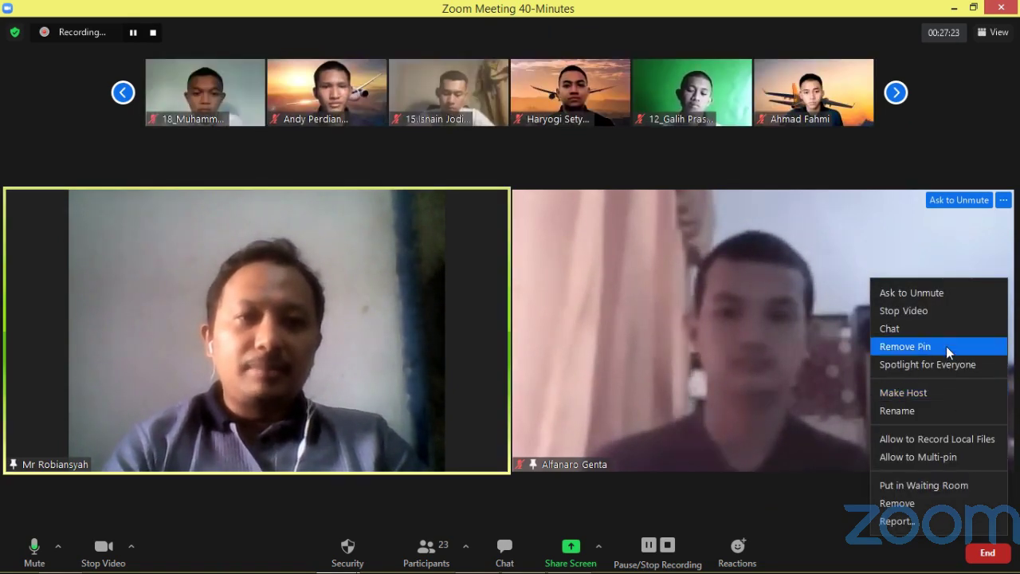
pyautogui.click(947, 347)
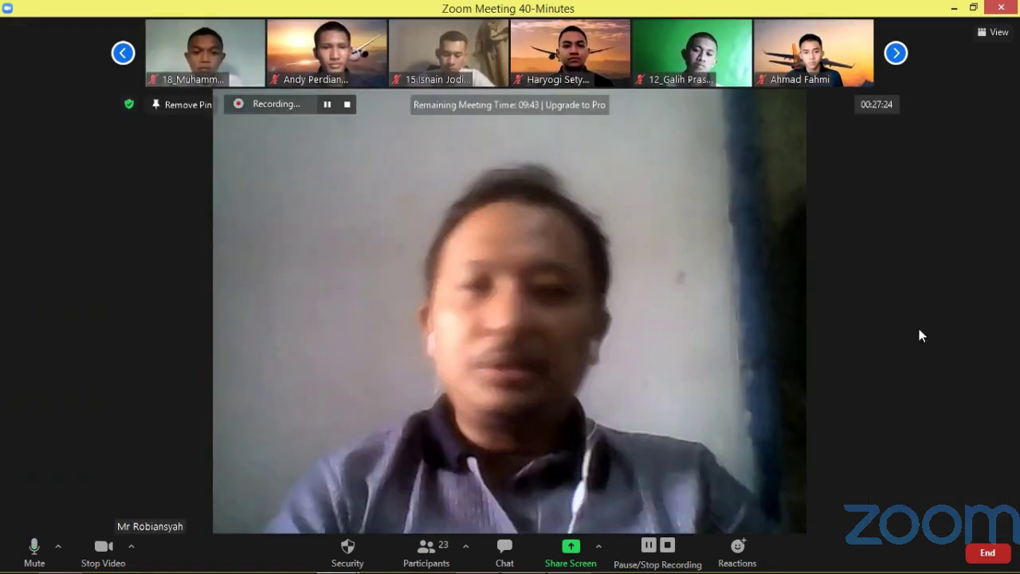
pyautogui.rightClick(570, 60)
pyautogui.click(684, 135)
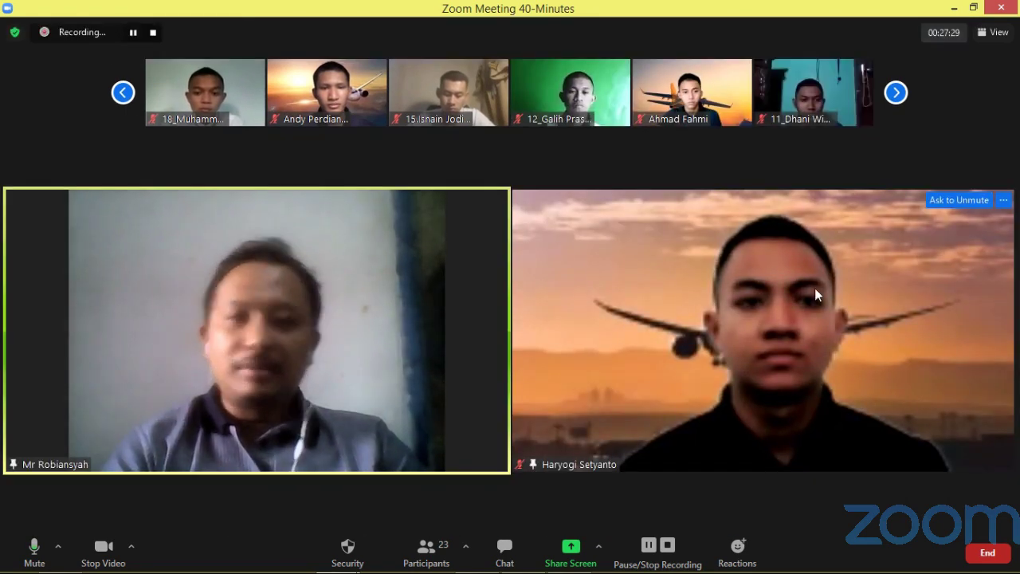
# - Unpin the participant with the front-facing airplane background and add a pin for the one with the orange-tailed airplane background
pyautogui.rightClick(939, 285)
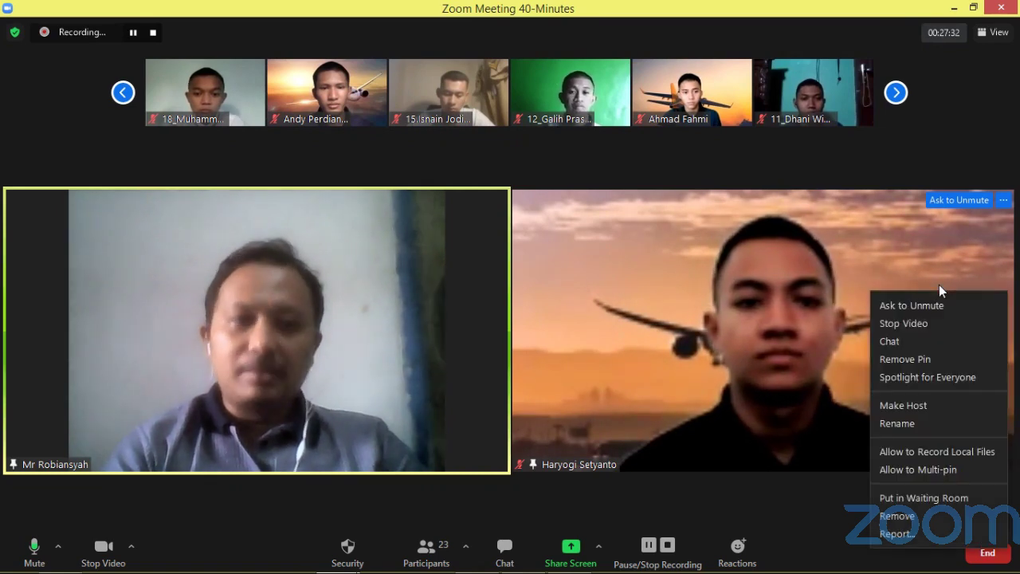
pyautogui.click(970, 360)
pyautogui.rightClick(829, 60)
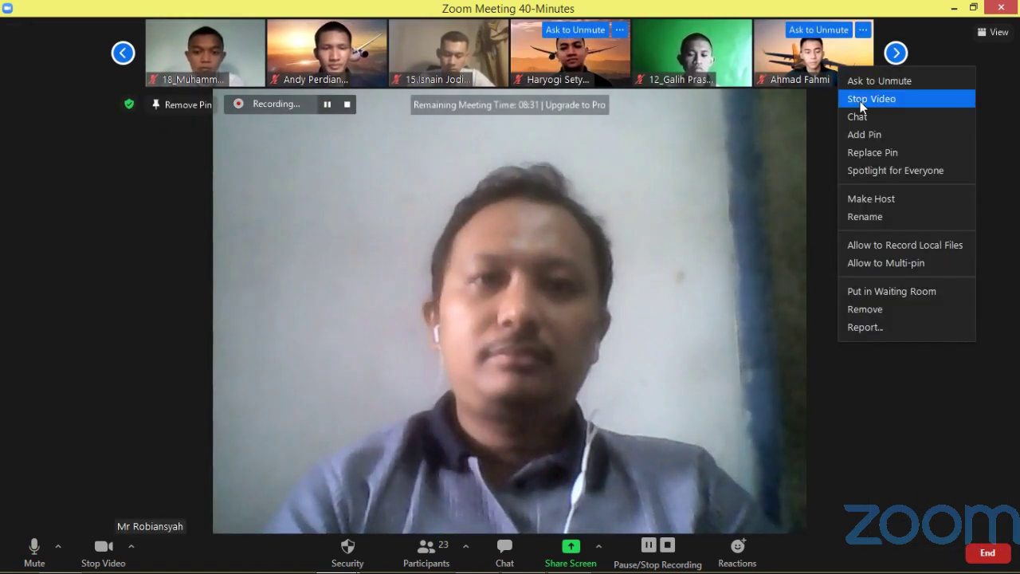
pyautogui.click(891, 136)
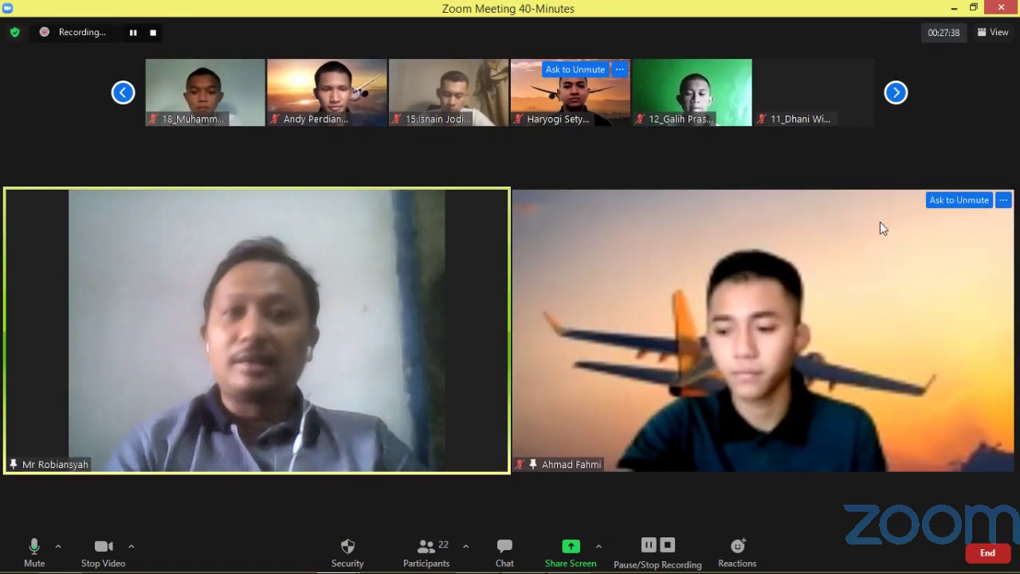
# - Unpin the participant with the orange-tailed airplane background and add a pin for the one in front of the brown wooden wardrobe
pyautogui.rightClick(934, 282)
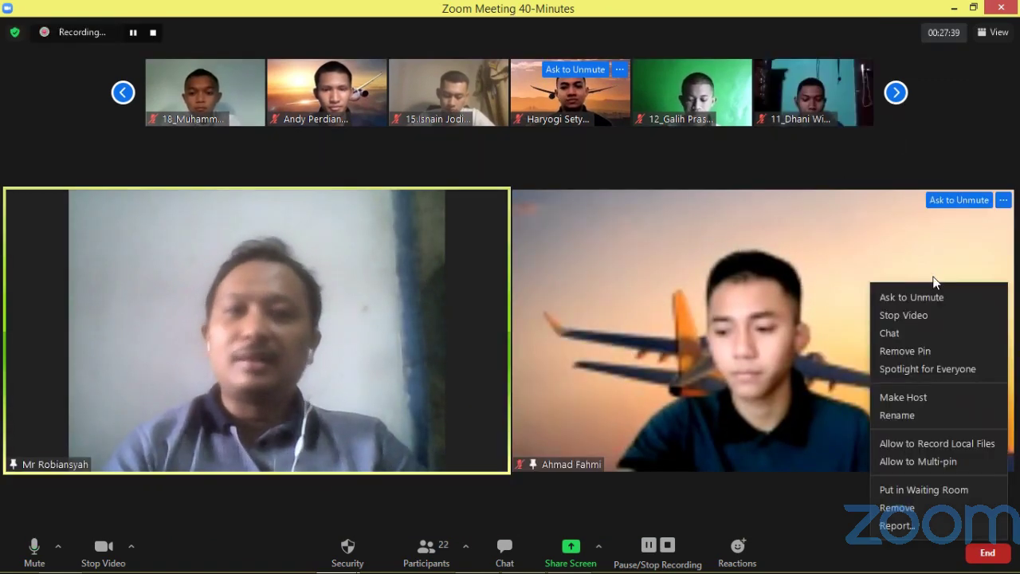
pyautogui.click(959, 354)
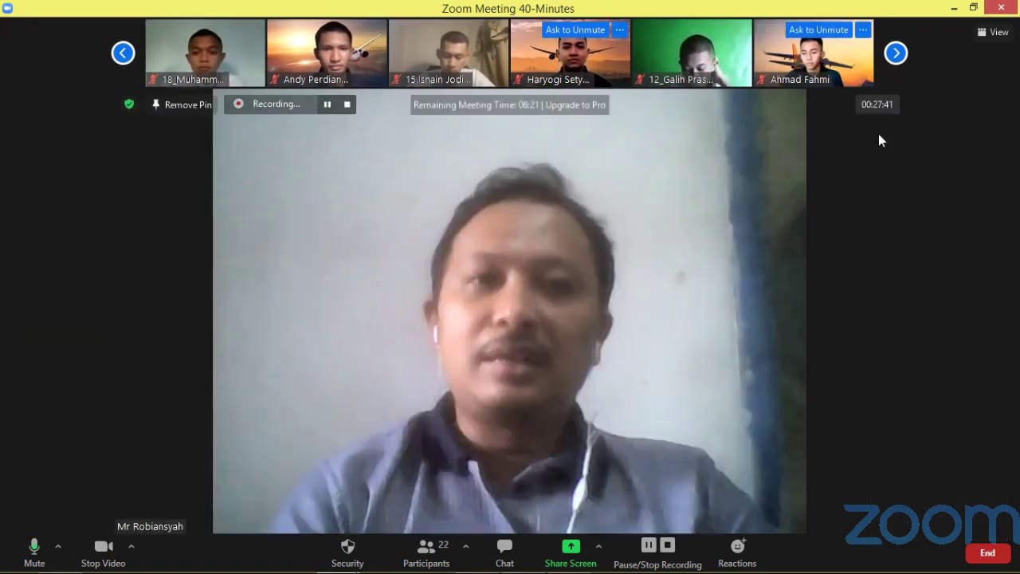
pyautogui.click(894, 58)
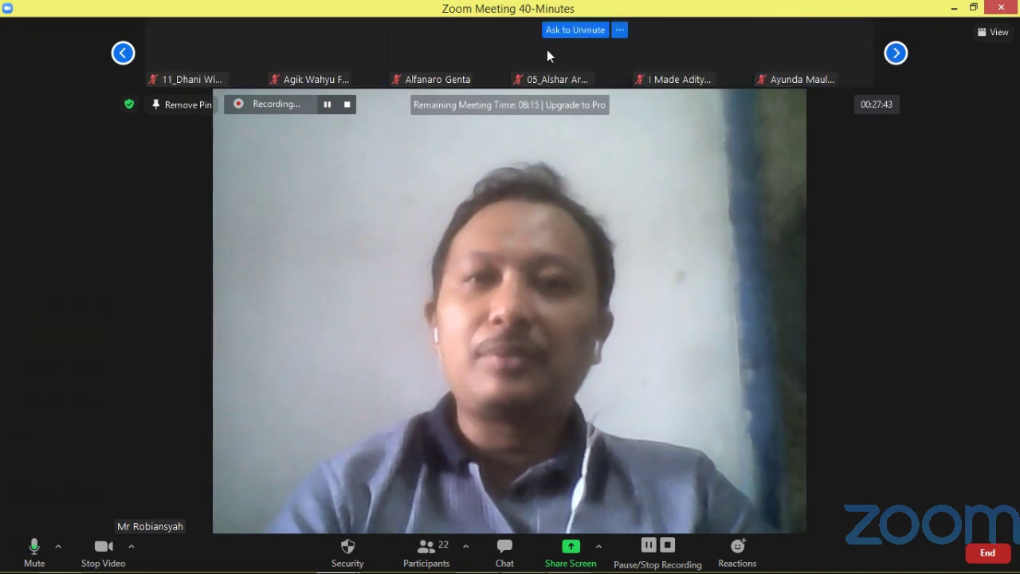
pyautogui.rightClick(660, 56)
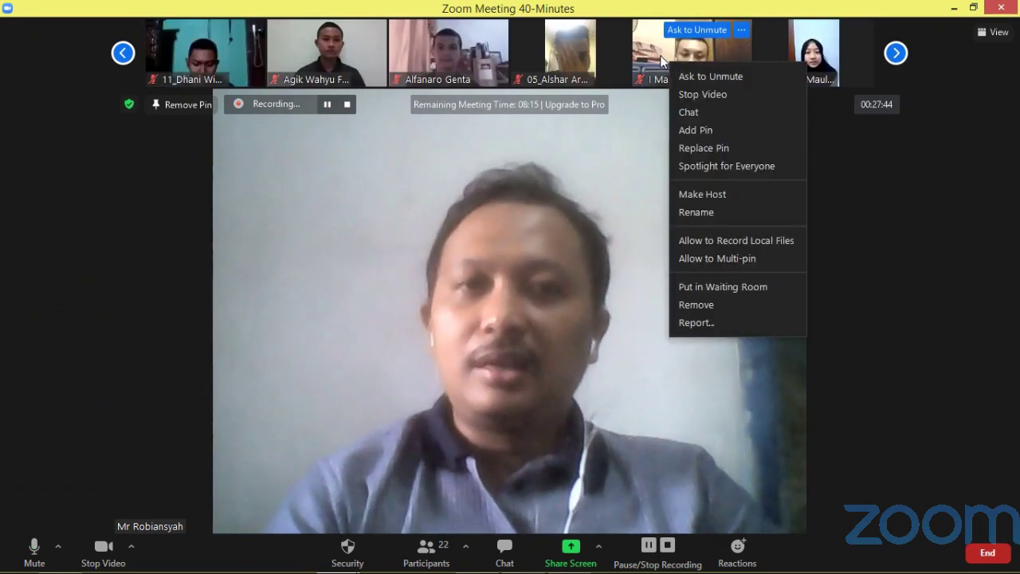
pyautogui.click(730, 130)
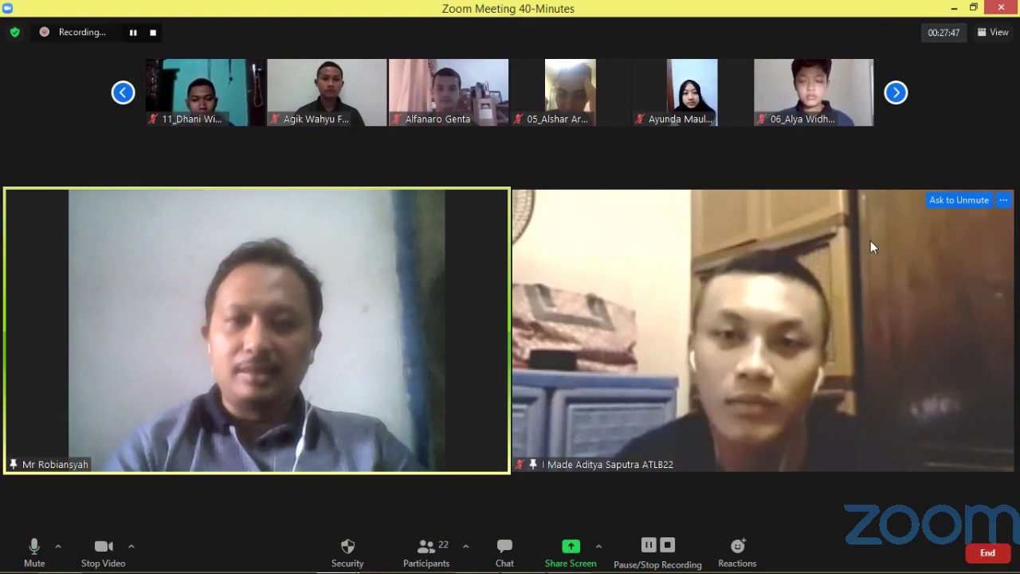
# - Unpin the participant in front of the wooden wardrobe and switch the meeting to Gallery View
pyautogui.rightClick(871, 241)
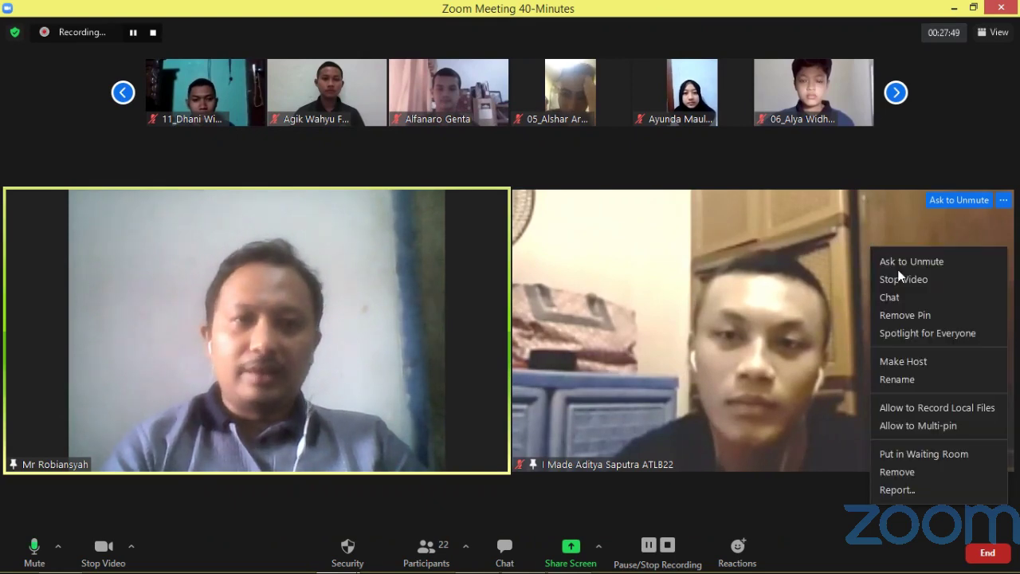
pyautogui.click(934, 319)
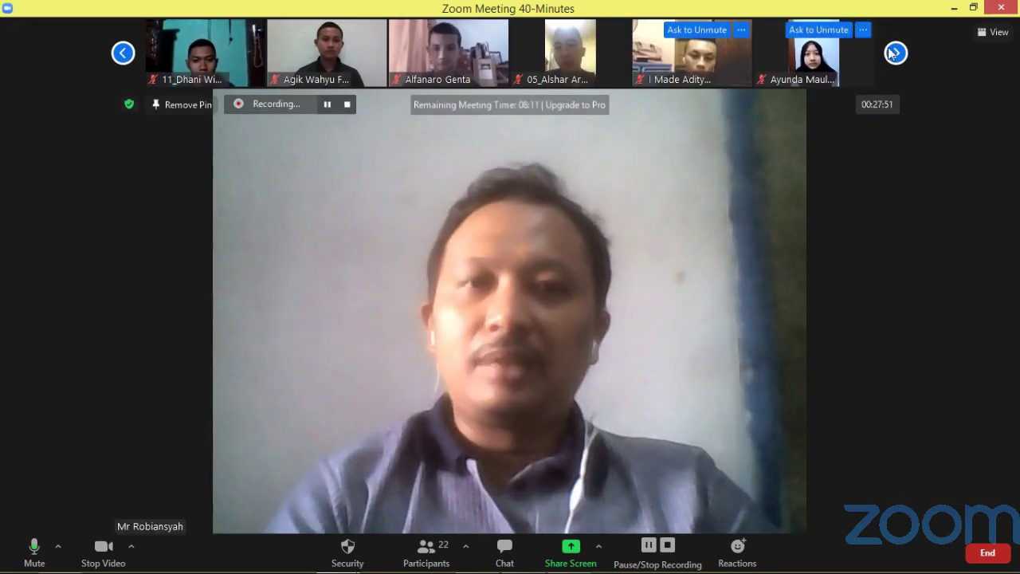
pyautogui.click(986, 39)
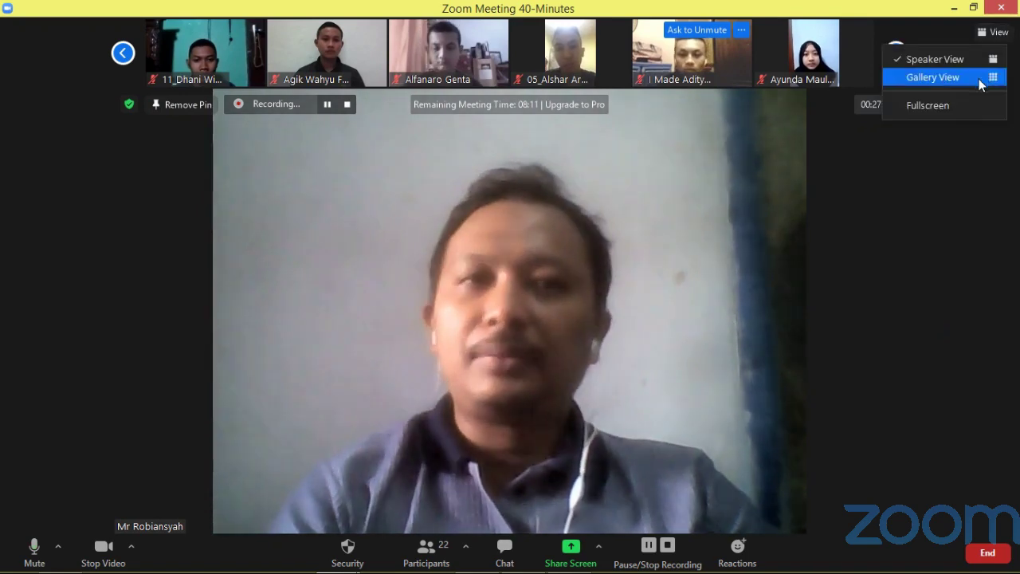
pyautogui.click(983, 78)
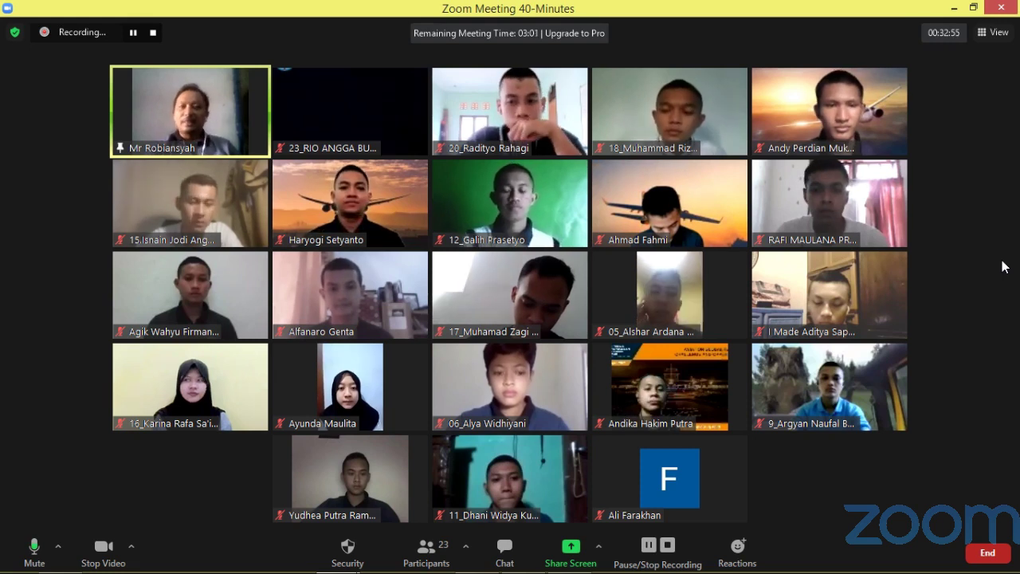
# - End the Zoom meeting for all participants
pyautogui.moveTo(871, 188)
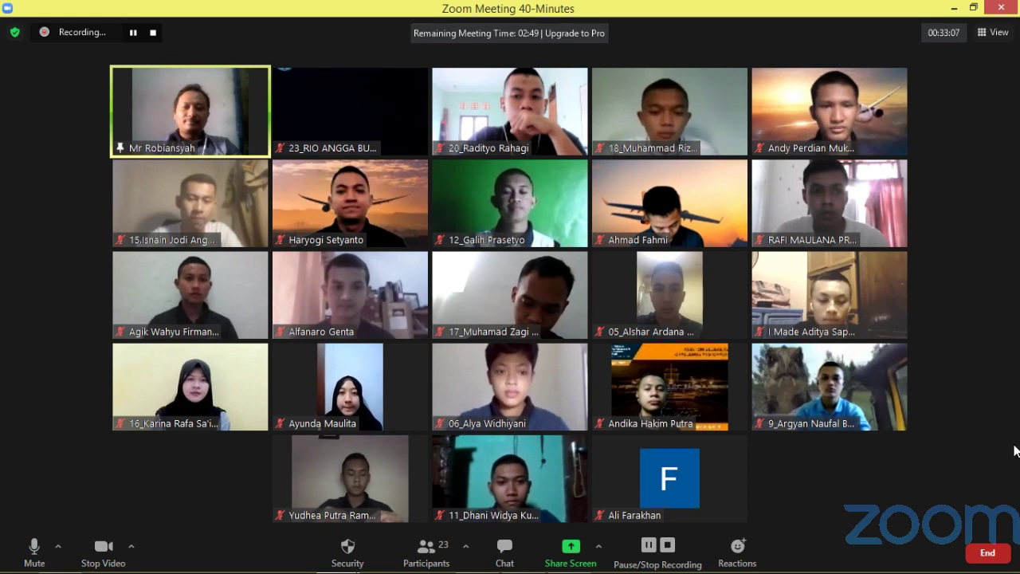
pyautogui.click(995, 553)
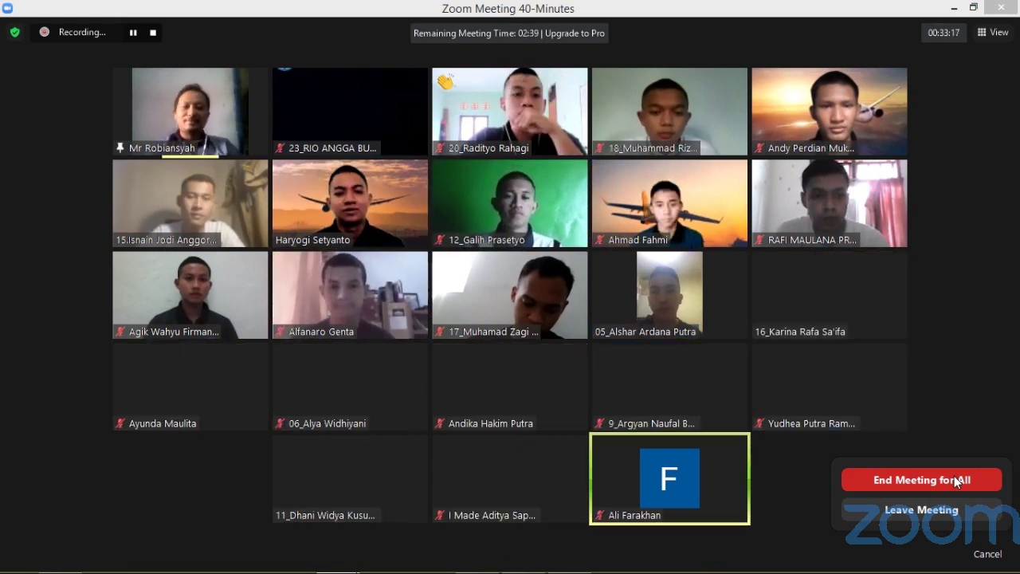
pyautogui.click(954, 480)
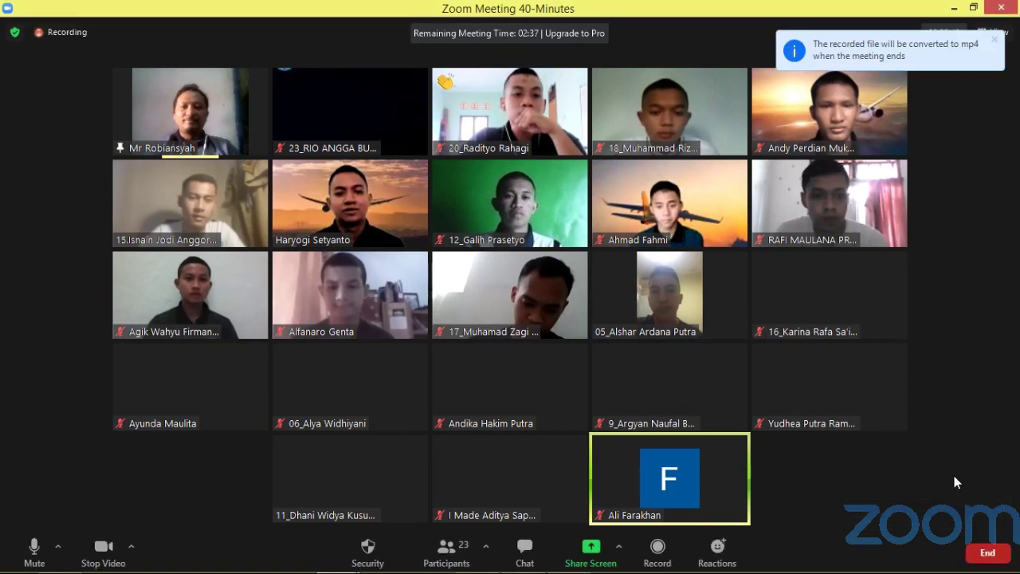